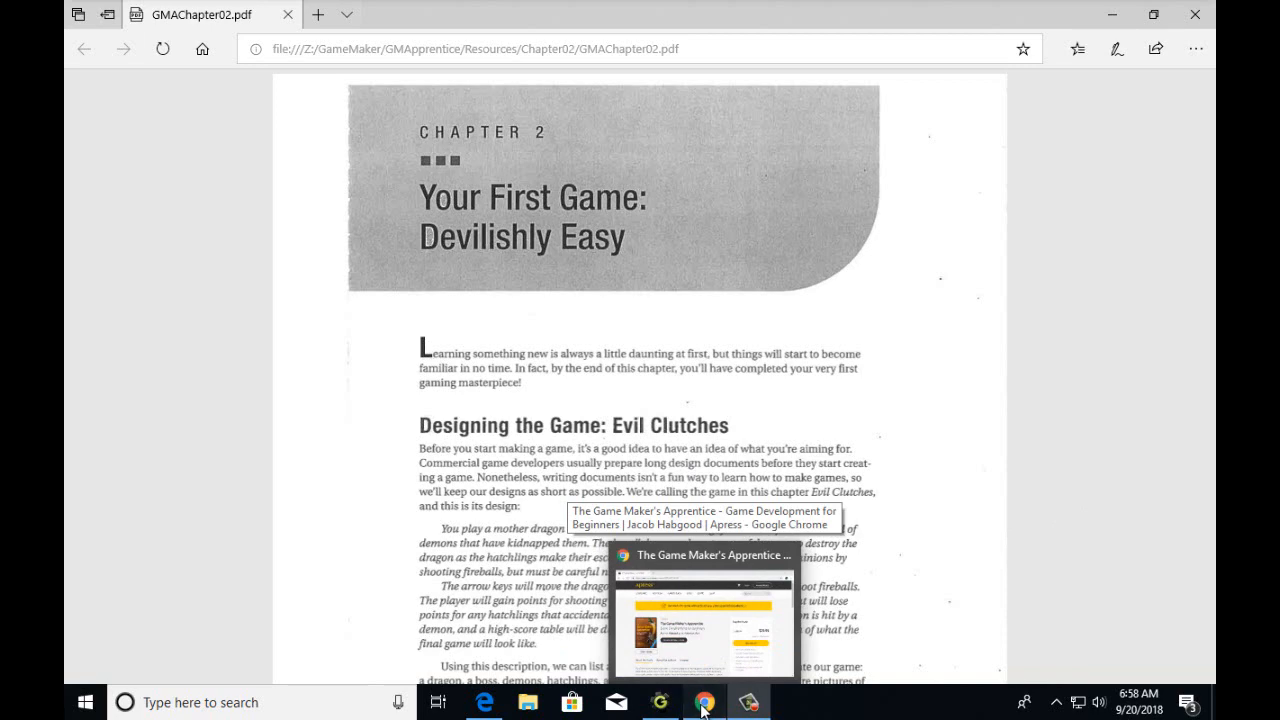
View the book's Apress page in Chrome and read the GMAChapter02 PDF in Edge up to the instructions for creating a sprite.
left_click(704, 704)
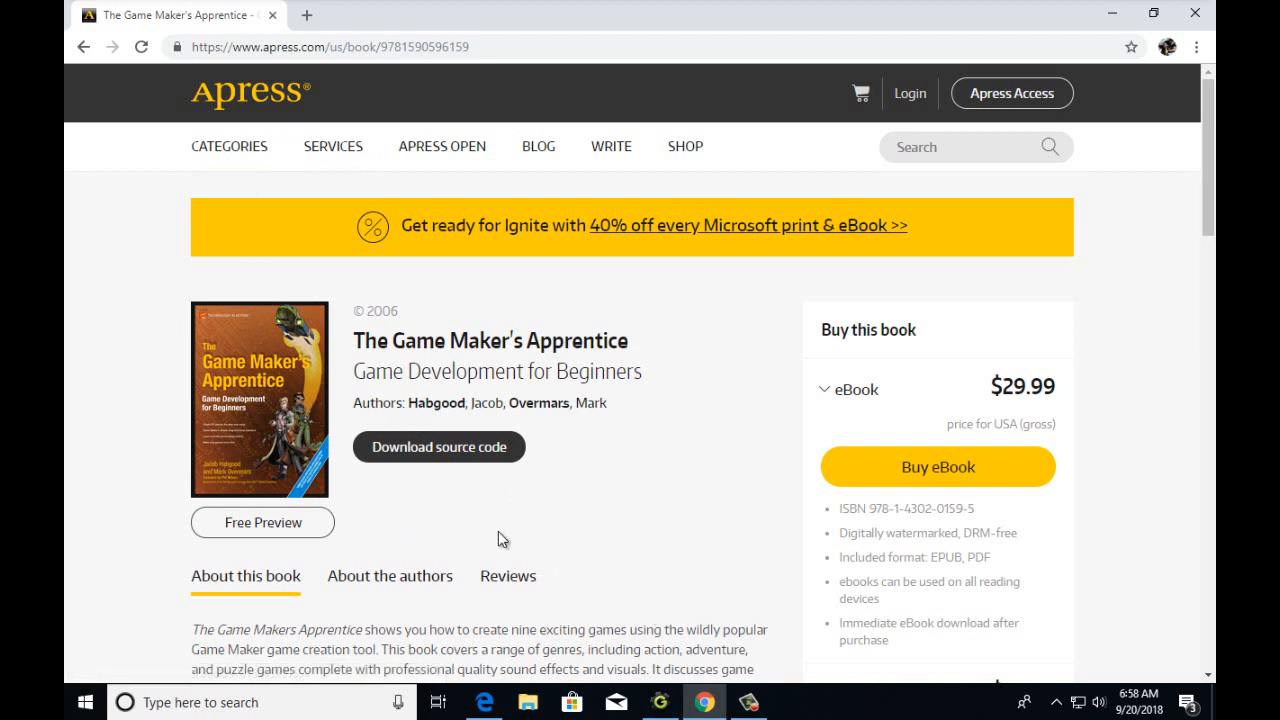
left_click(668, 708)
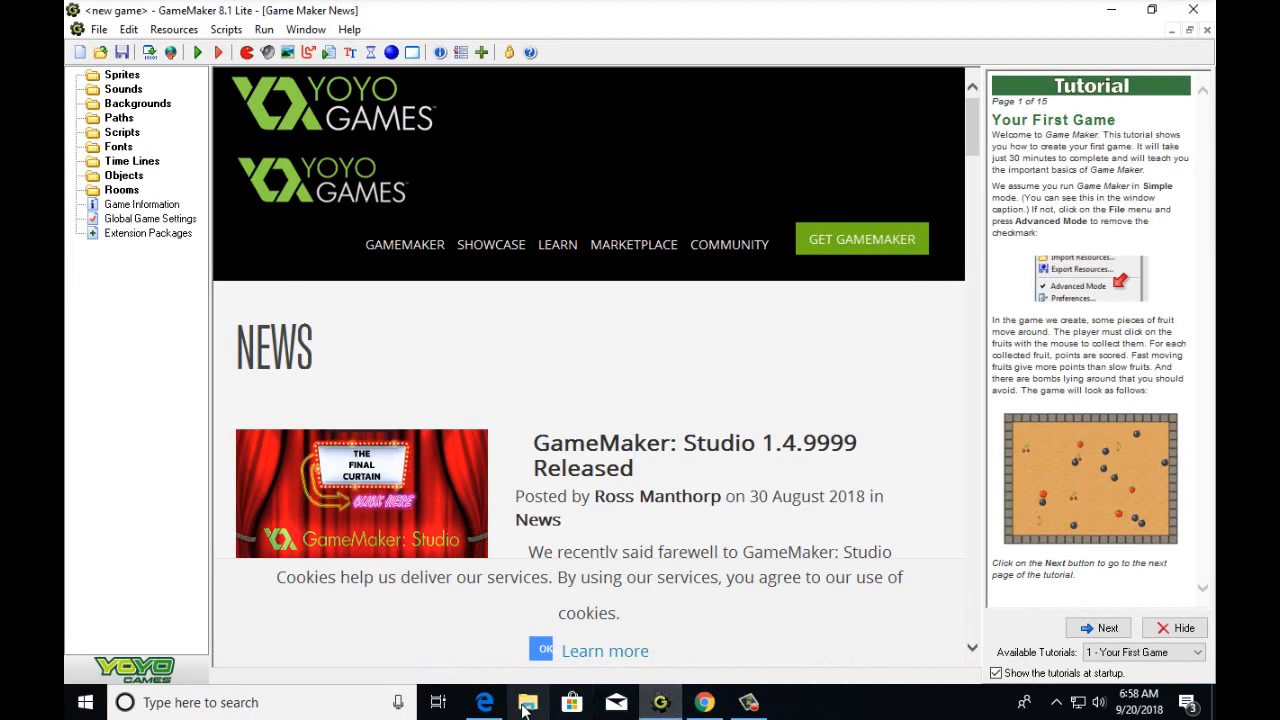
left_click(484, 702)
scroll(567, 416, "down", 10)
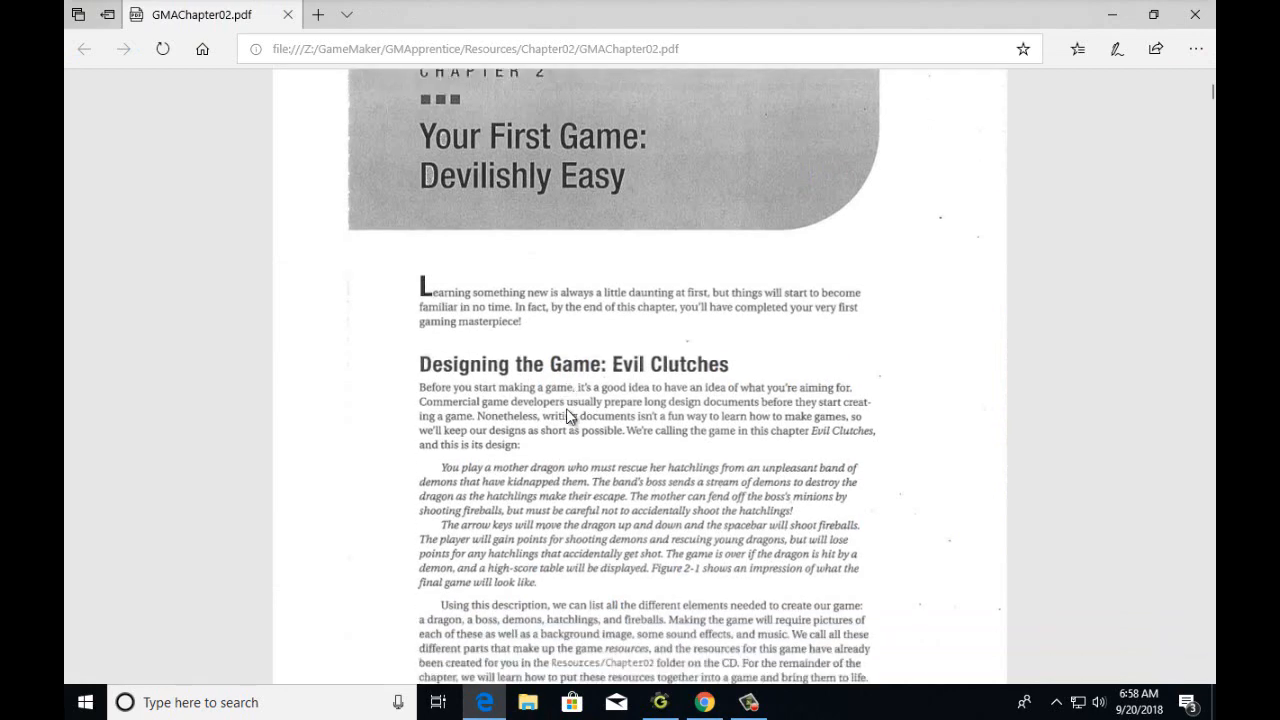
scroll(567, 416, "down", 10)
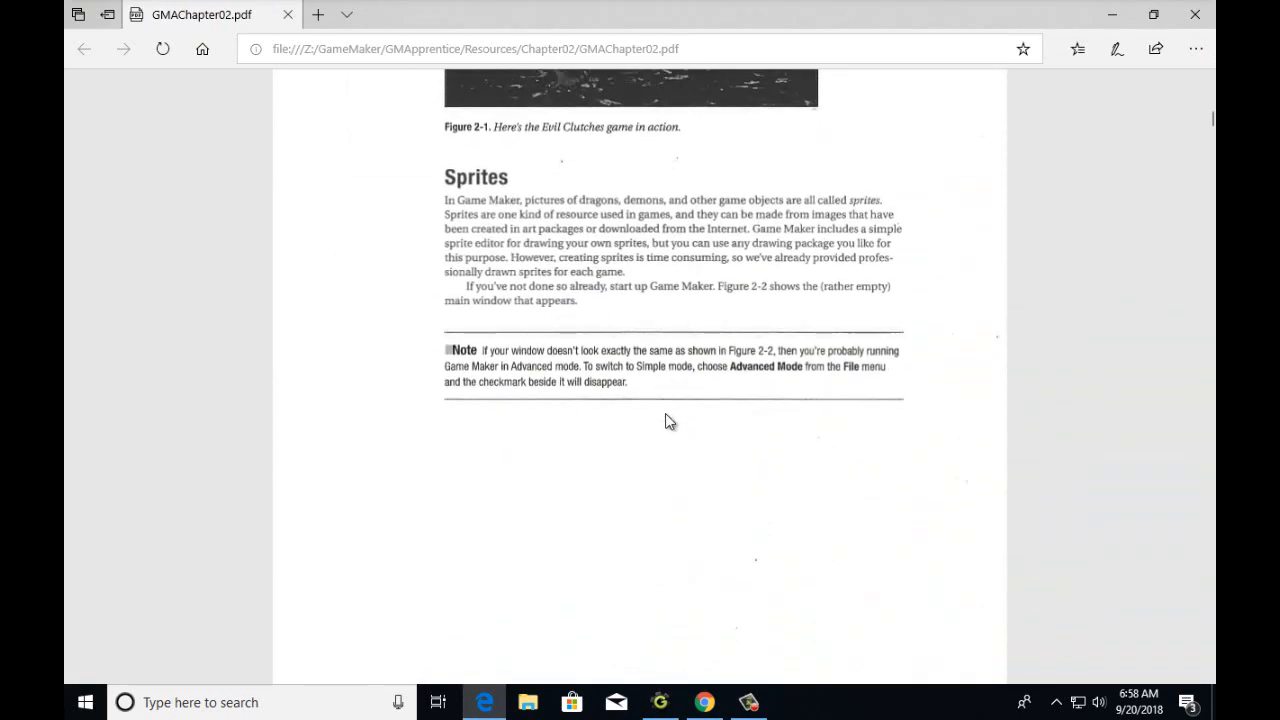
scroll(666, 414, "down", 5)
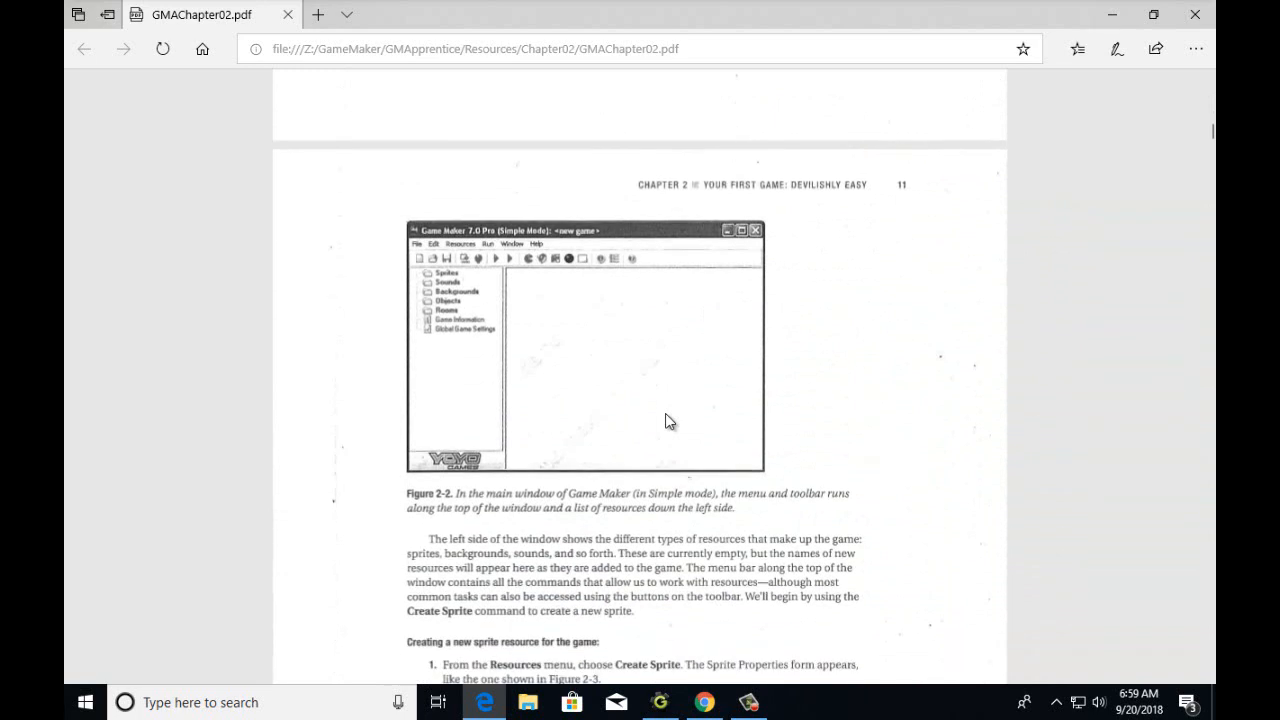
scroll(665, 413, "down", 4)
scroll(665, 413, "down", 4)
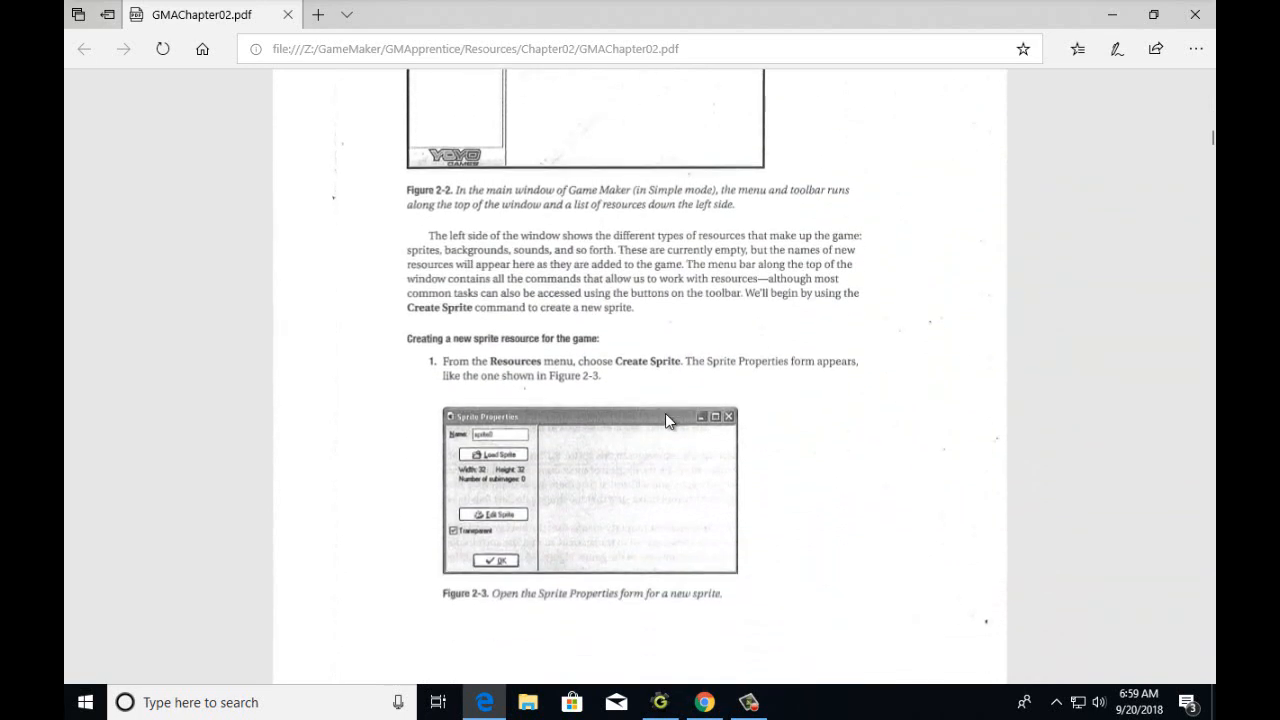
scroll(665, 413, "down", 12)
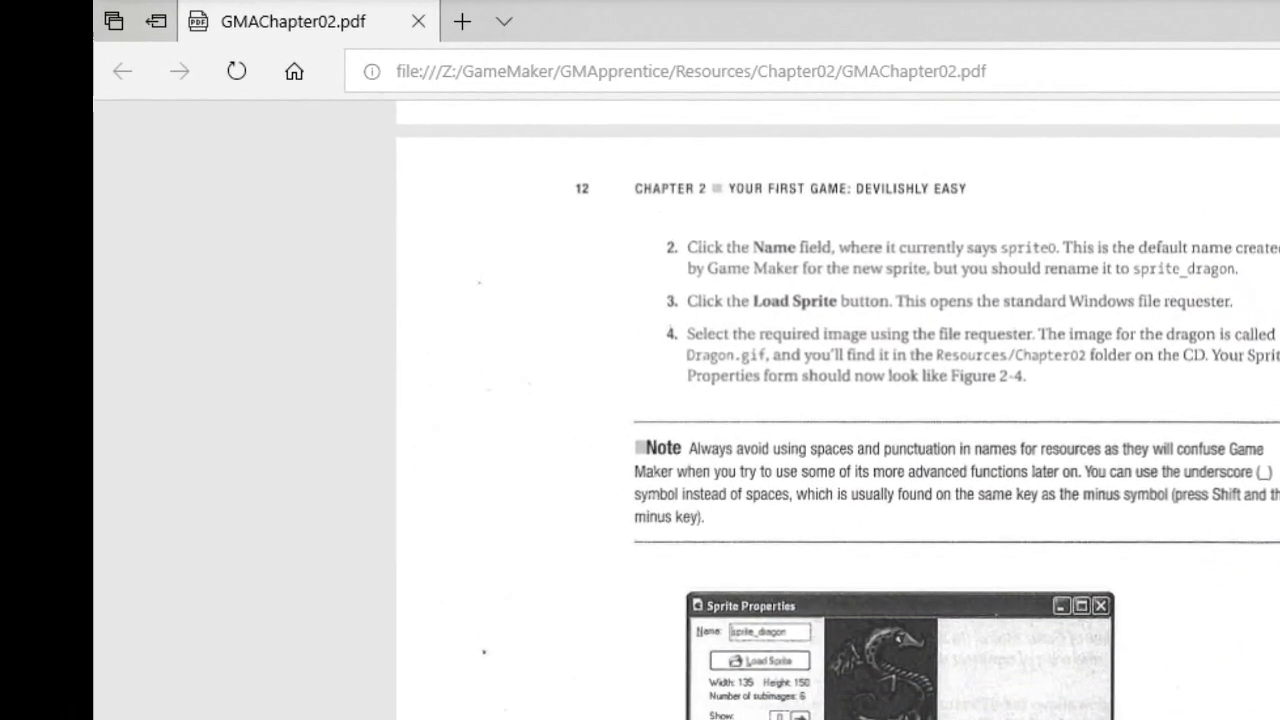
Switch to GameMaker and start a new, empty game.
left_click(667, 706)
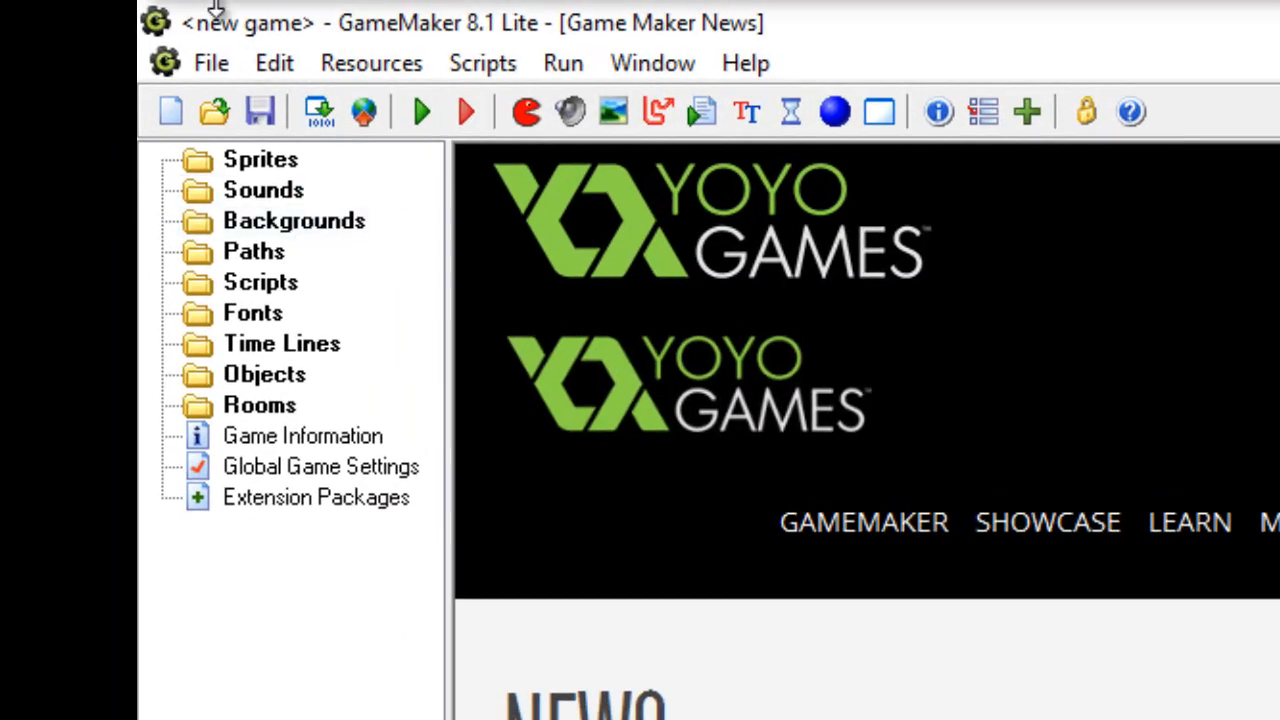
left_click(203, 74)
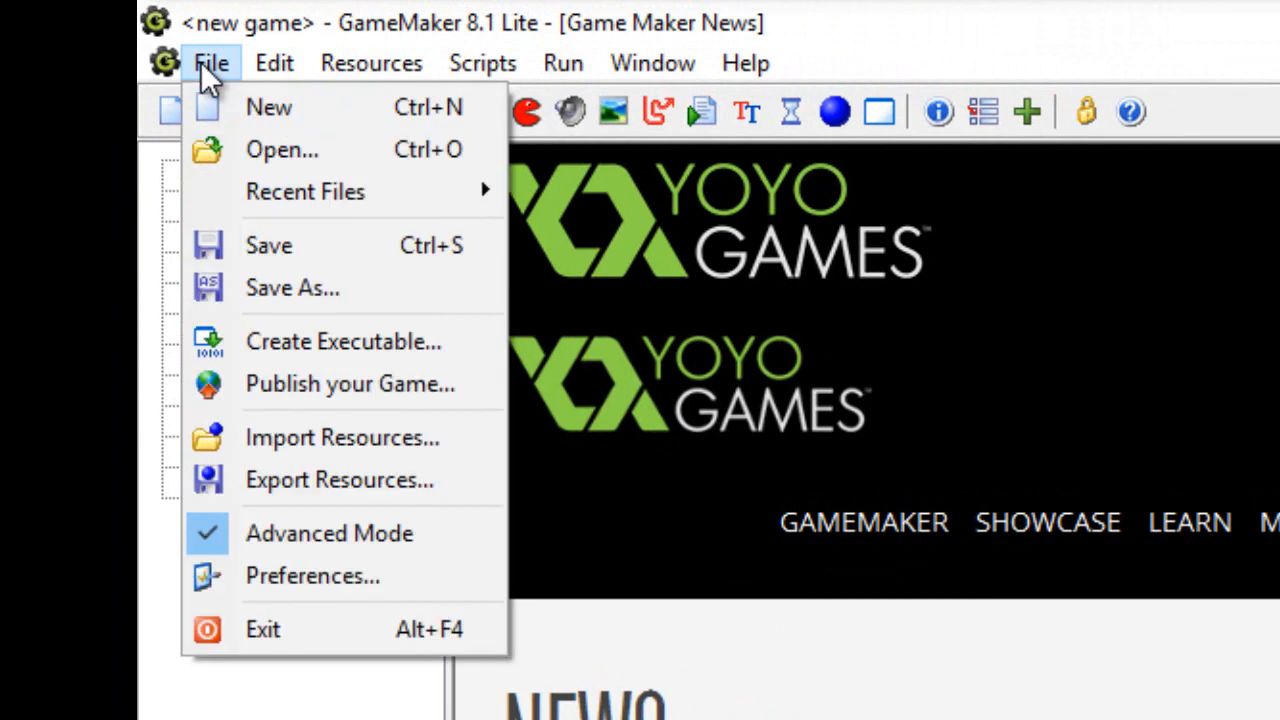
left_click(240, 121)
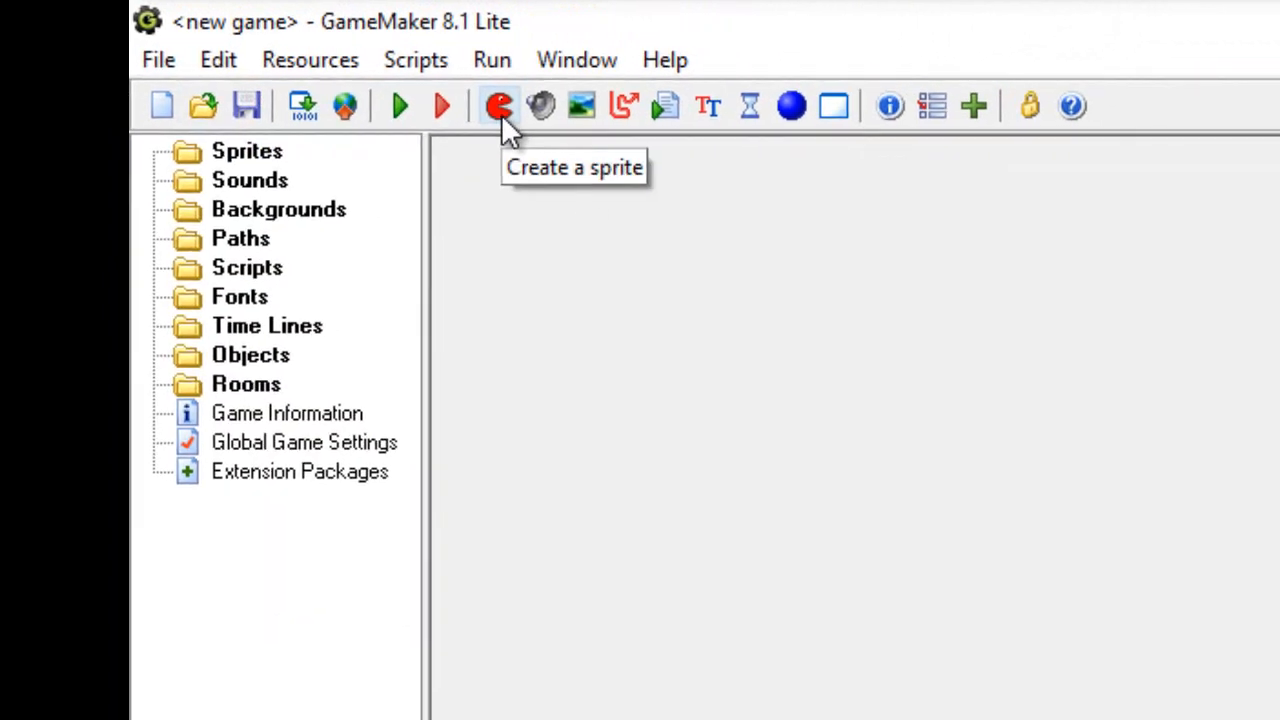
Create a sprite and load the Dragon image from the Chapter02 folder, keeping the Remove Background option enabled.
left_click(441, 96)
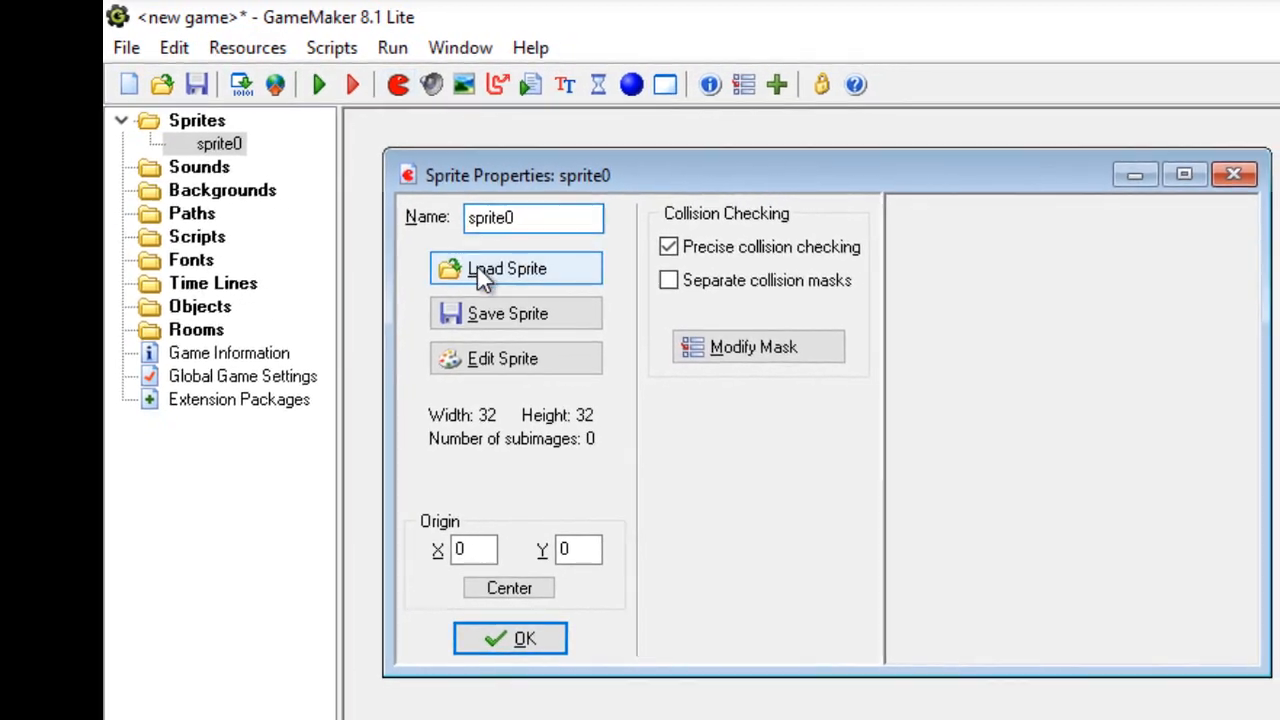
left_click(480, 272)
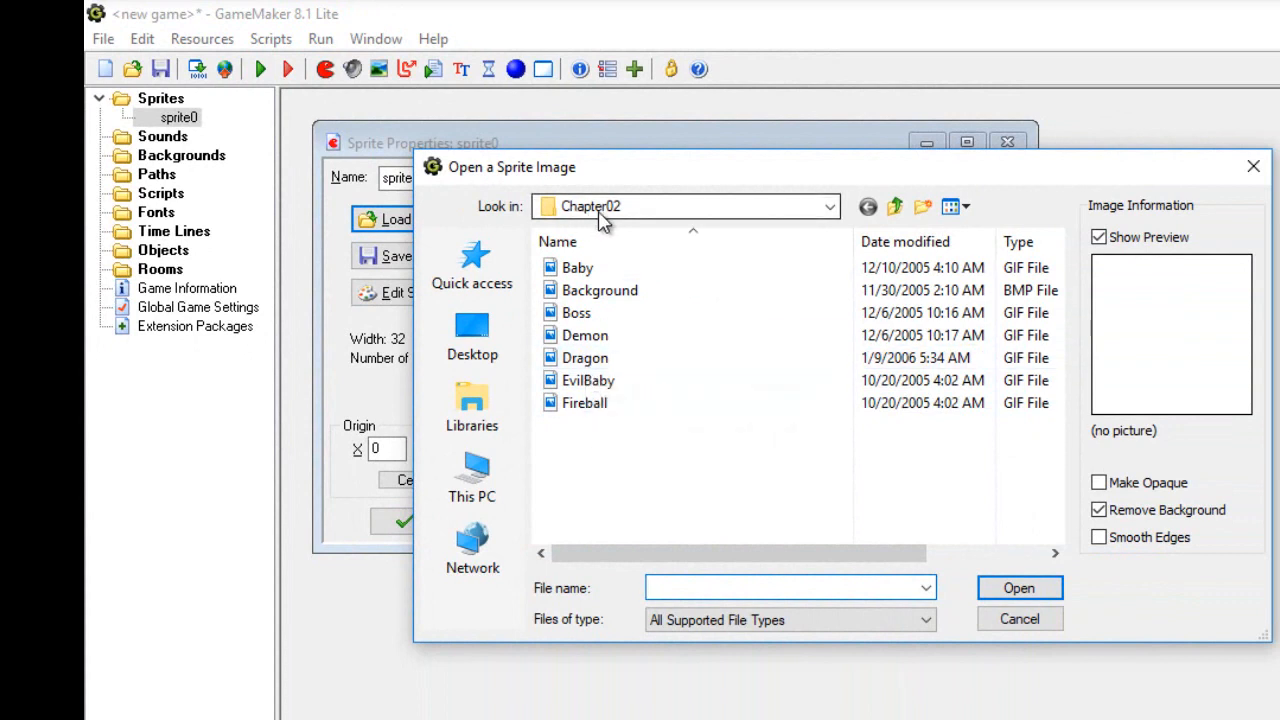
left_click(590, 360)
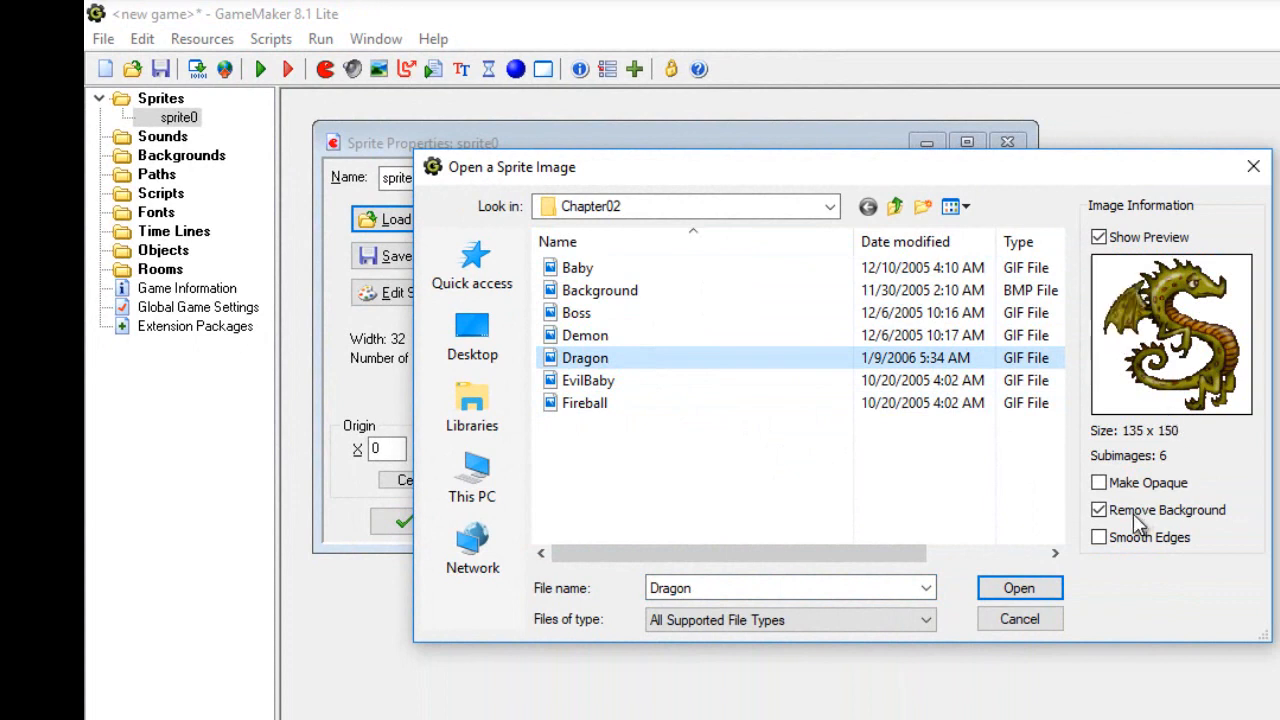
left_click(1100, 511)
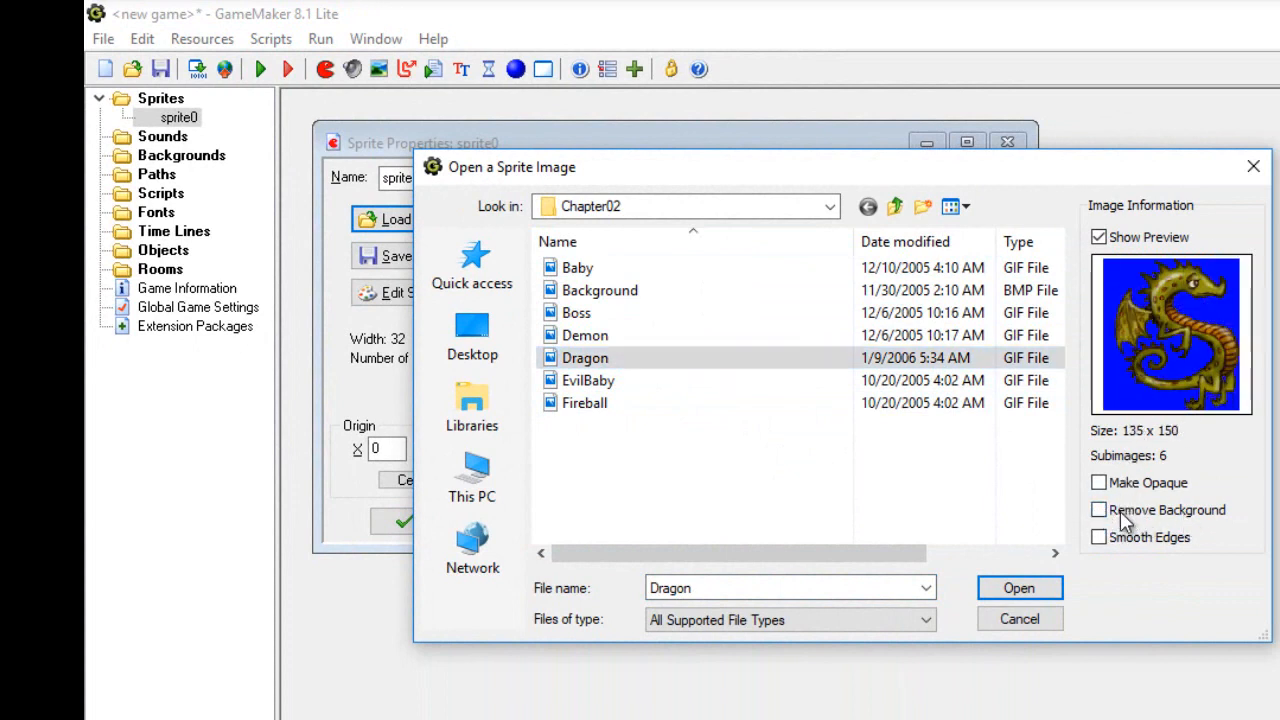
left_click(1099, 511)
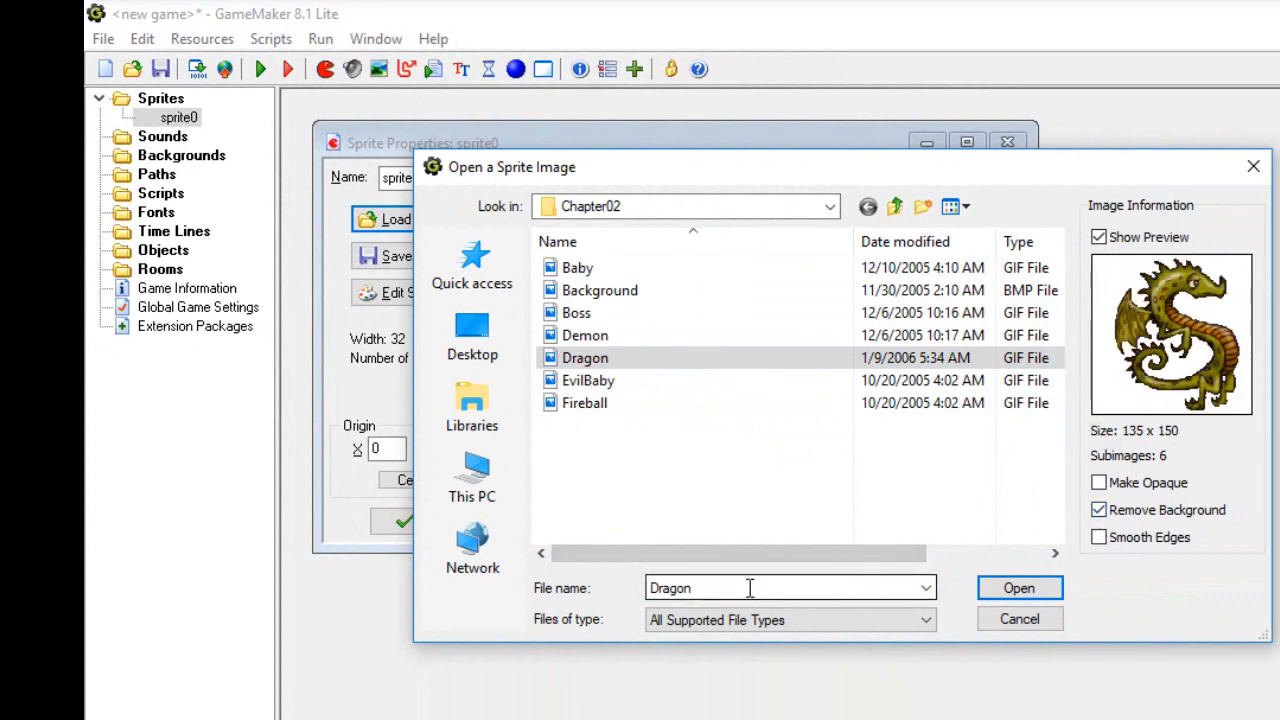
left_click(1008, 592)
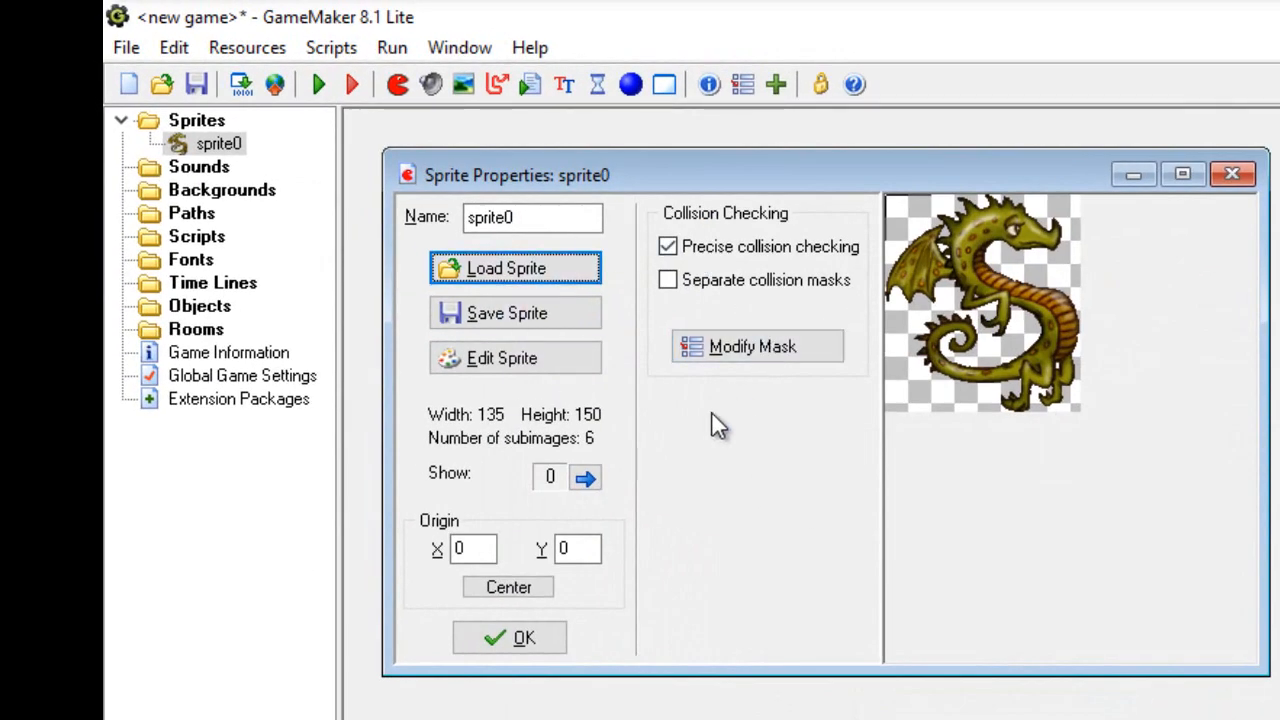
Name the dragon sprite sprite_dragon and accept its properties.
left_click(533, 217)
key("BackSpace")
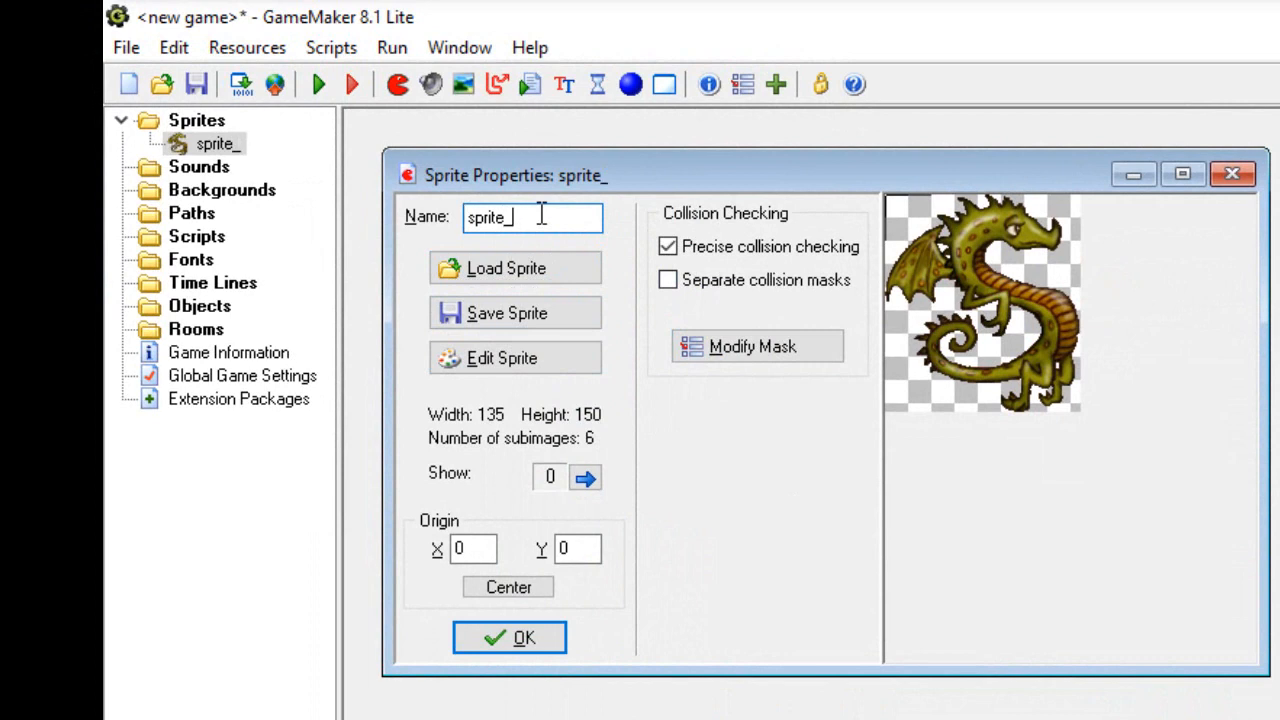
type("_dra")
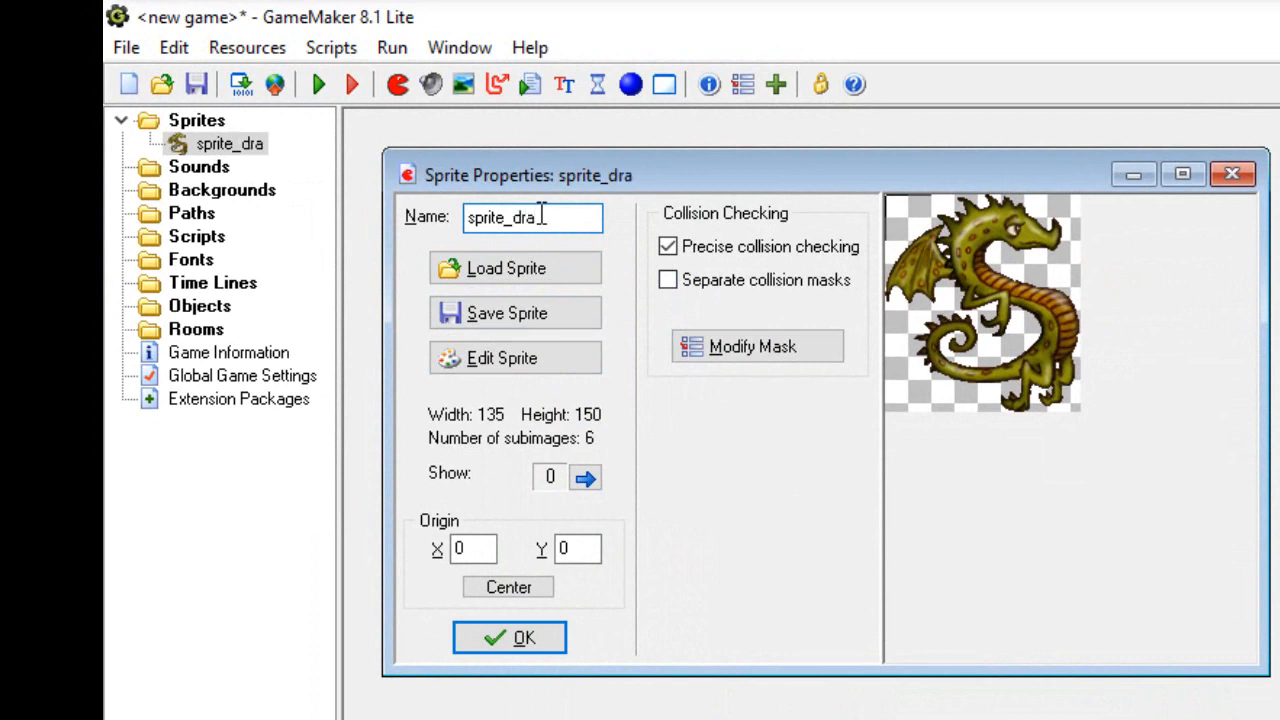
type("gon")
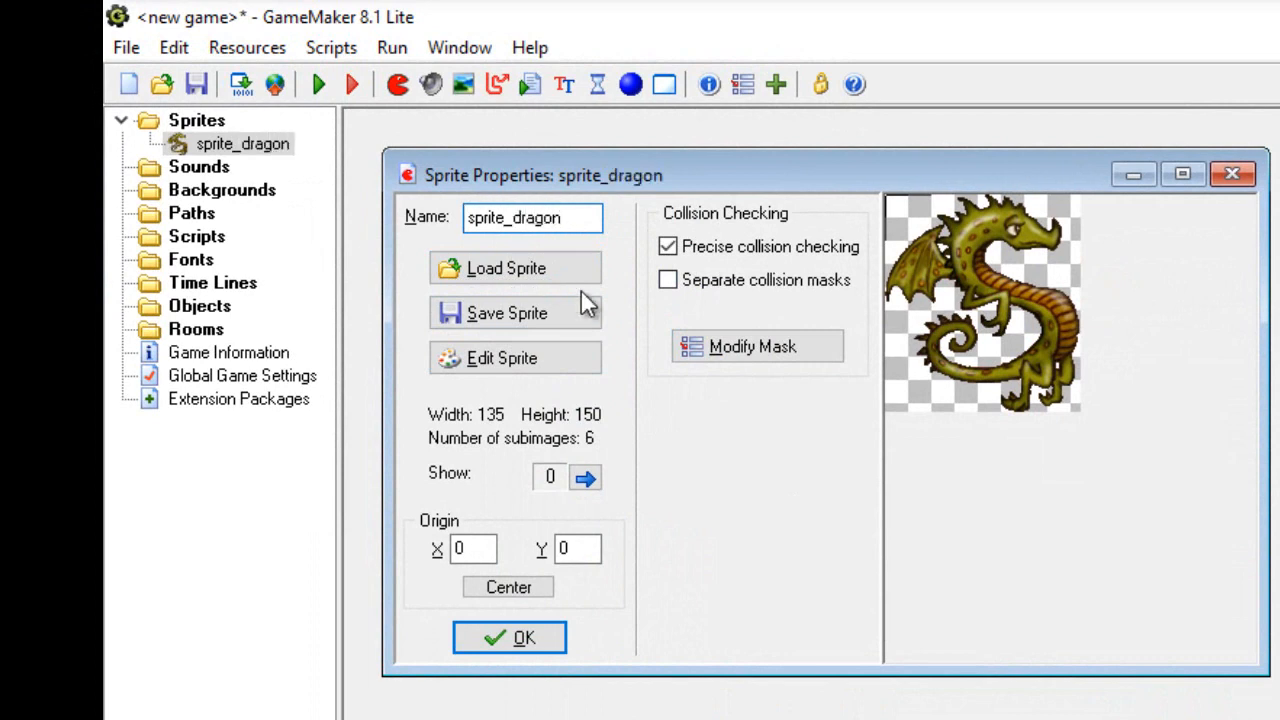
left_click(527, 641)
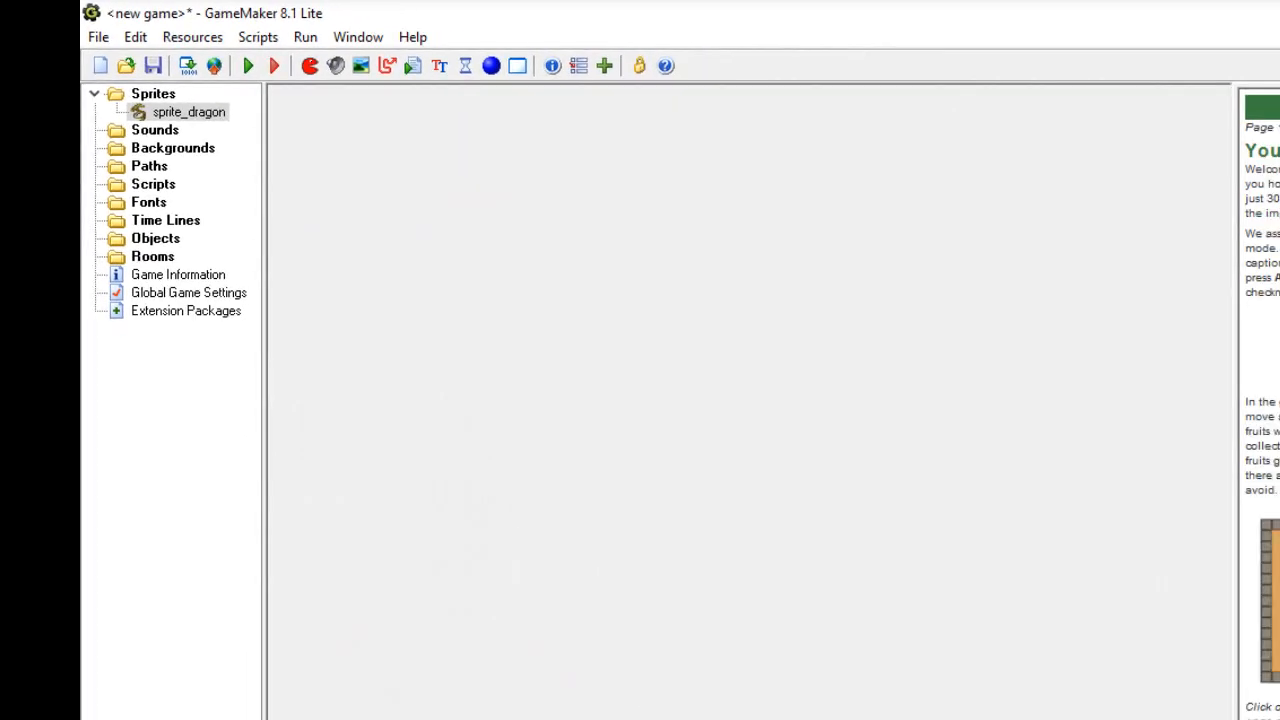
Consult the following pages of the chapter PDF, and in GameMaker create another sprite from the Boss image with Remove Background enabled.
key("alt+Tab")
scroll(667, 605, "down", 9)
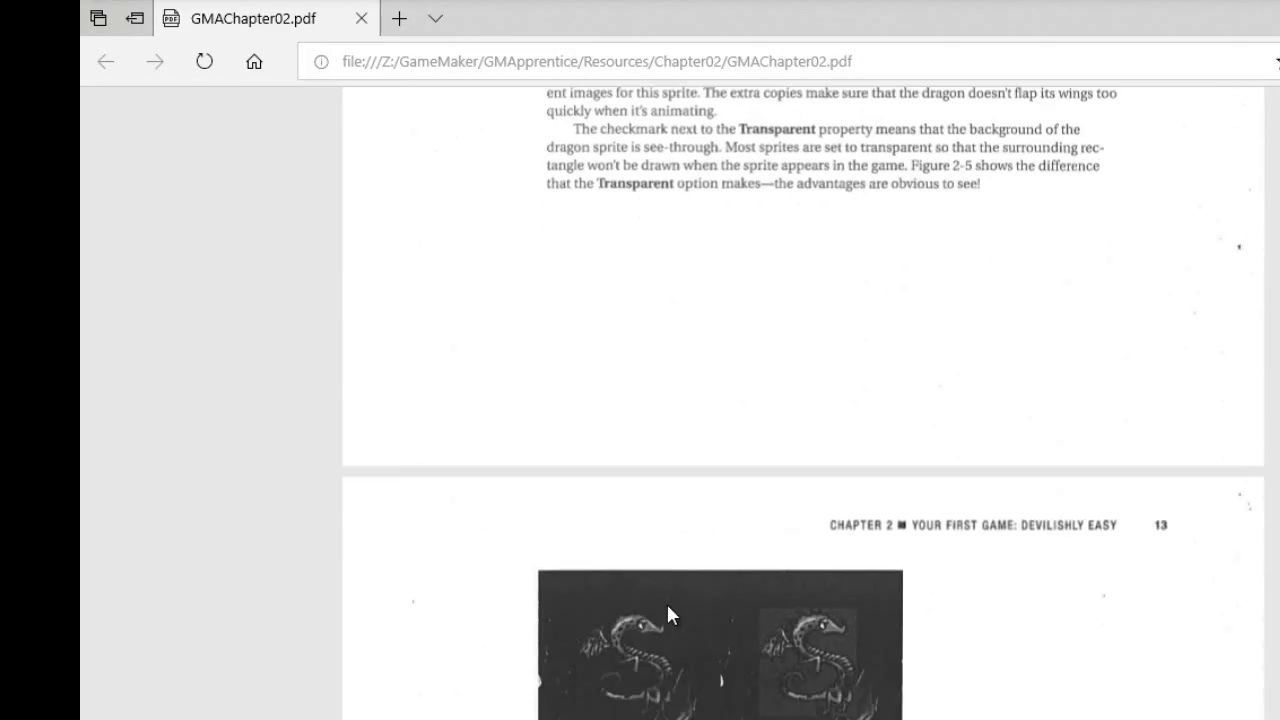
scroll(667, 610, "down", 1)
scroll(766, 557, "down", 4)
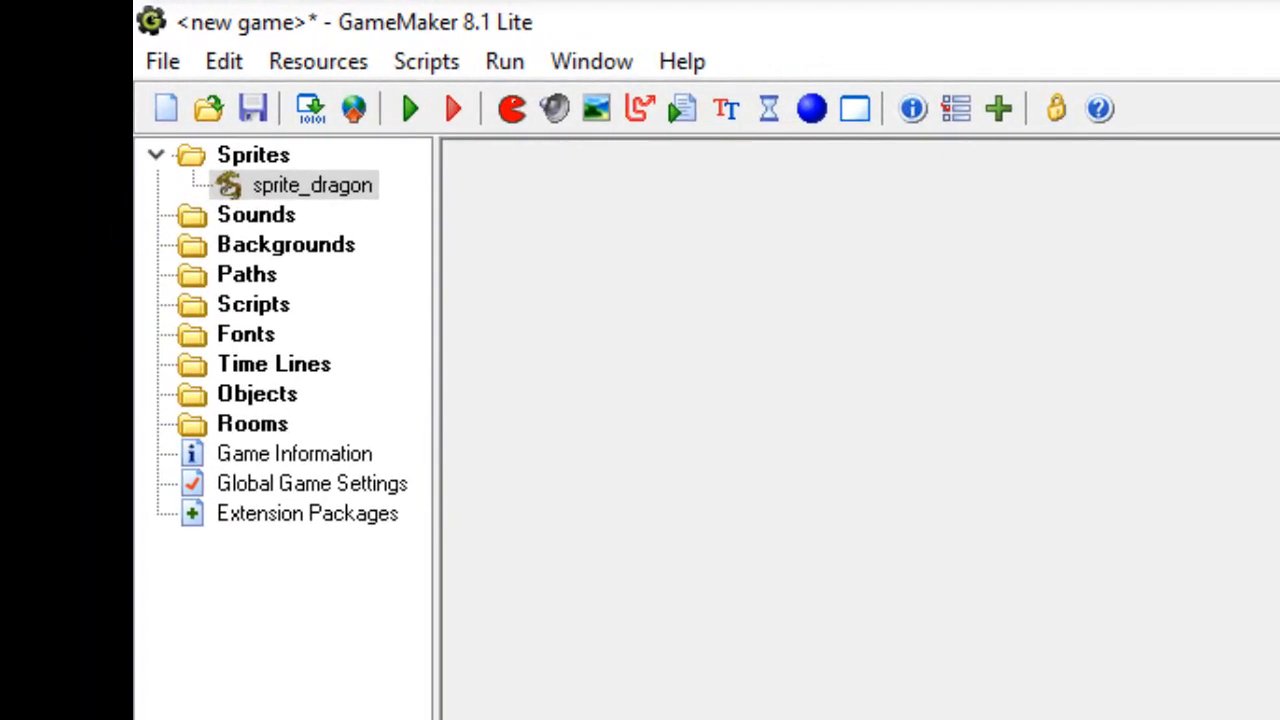
left_click(505, 114)
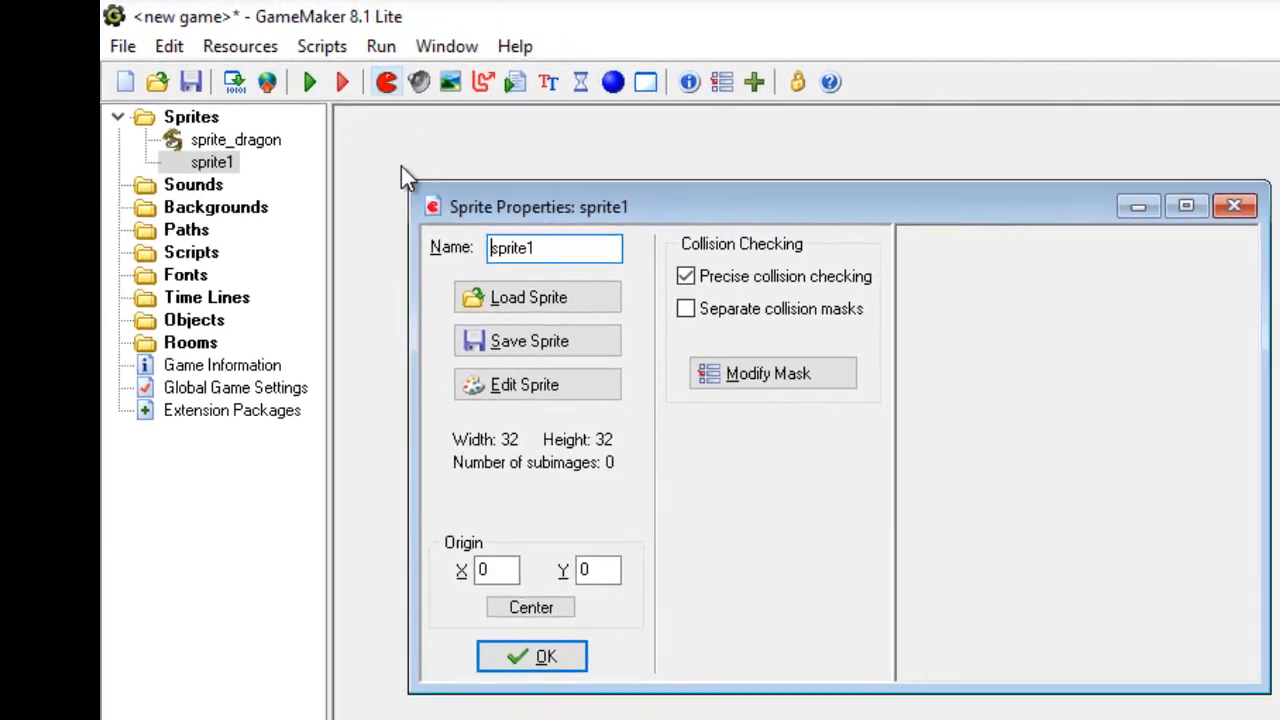
left_click(515, 294)
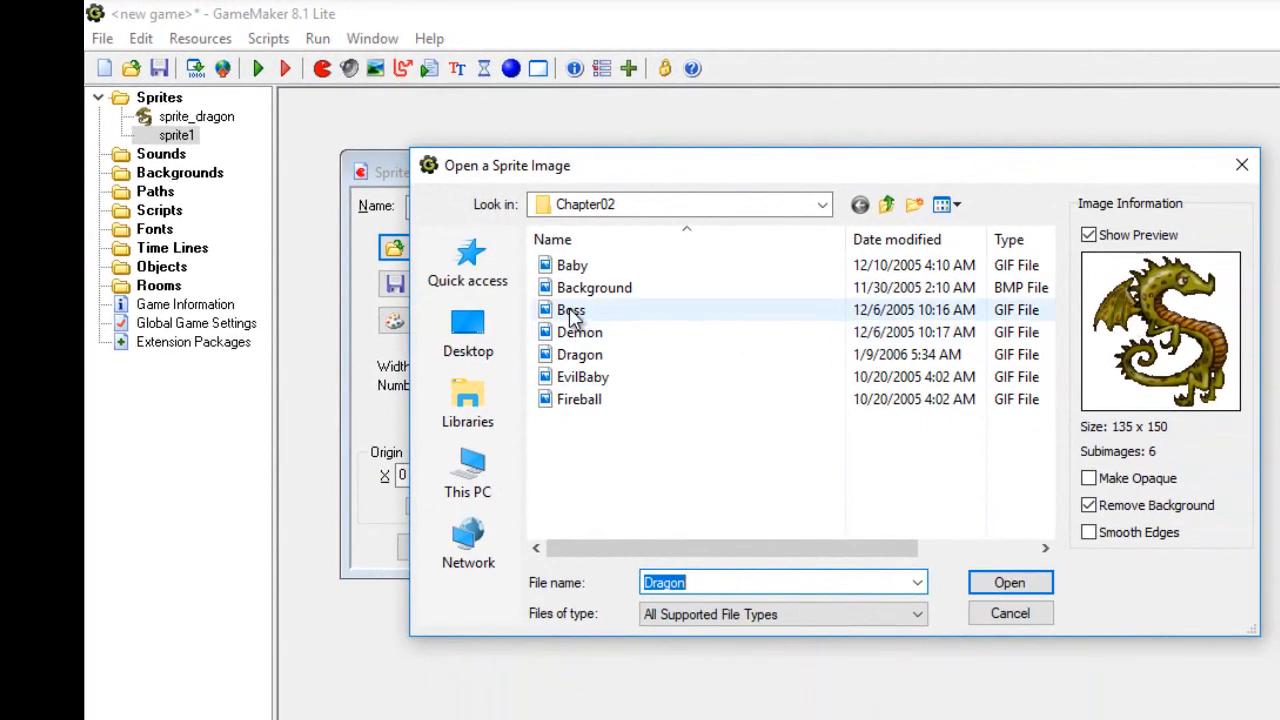
left_click(572, 310)
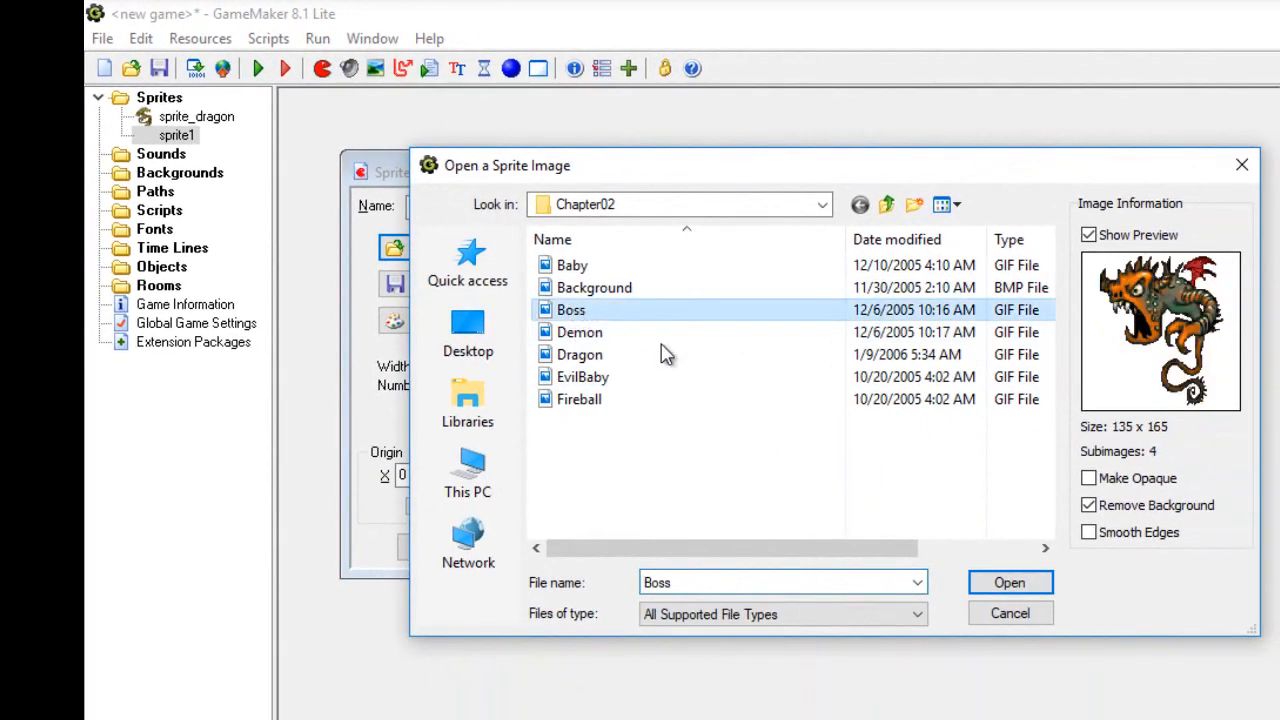
left_click(1094, 507)
left_click(1097, 509)
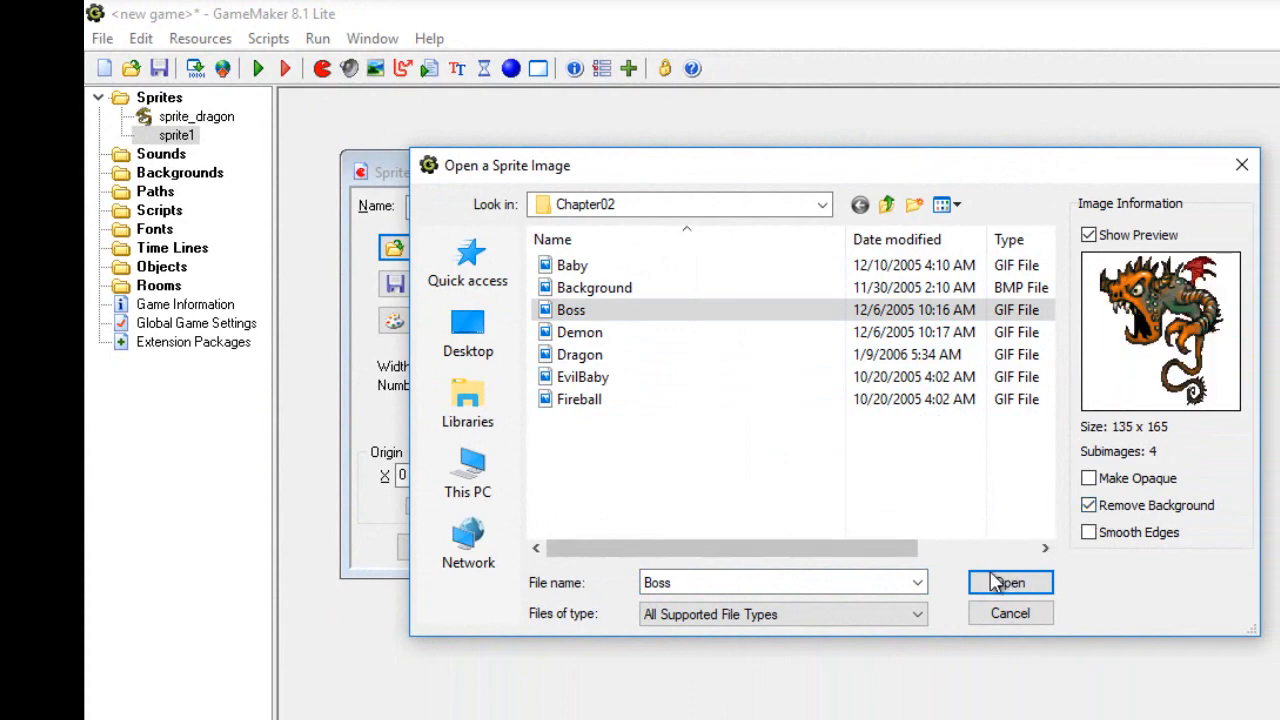
left_click(1045, 588)
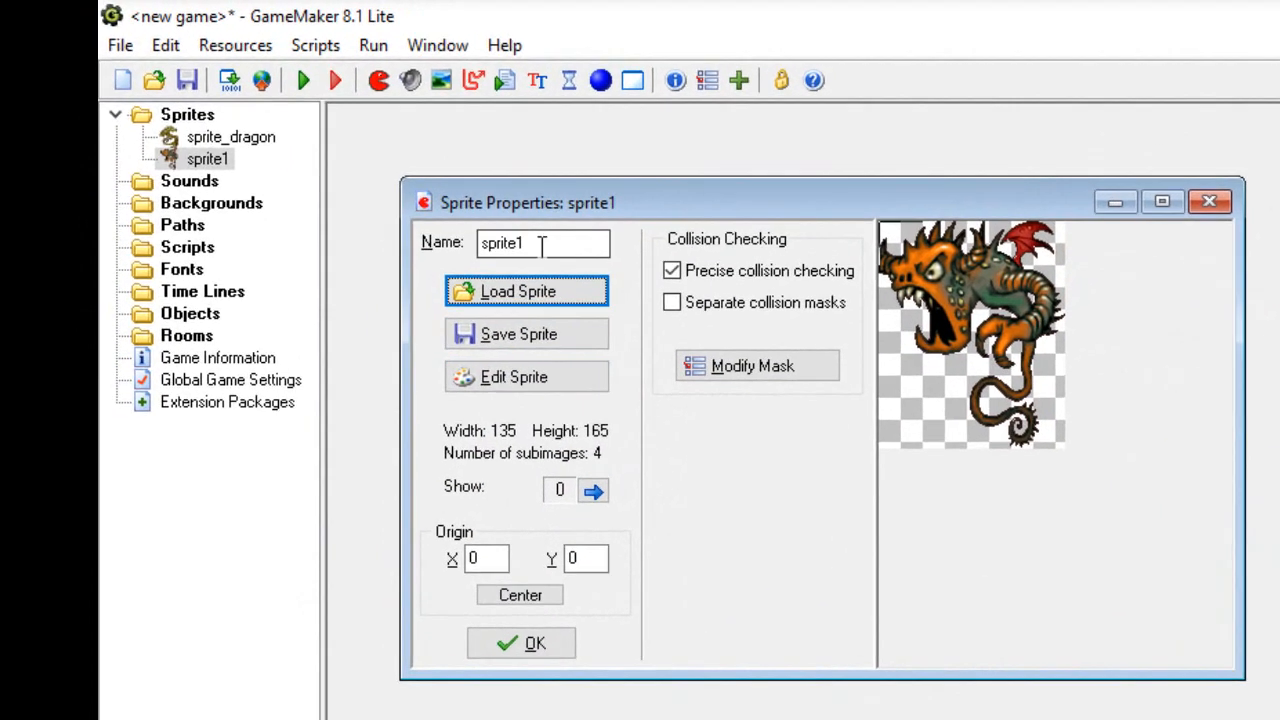
Name the boss sprite sprite_boss and accept its properties.
left_click(497, 225)
key("BackSpace")
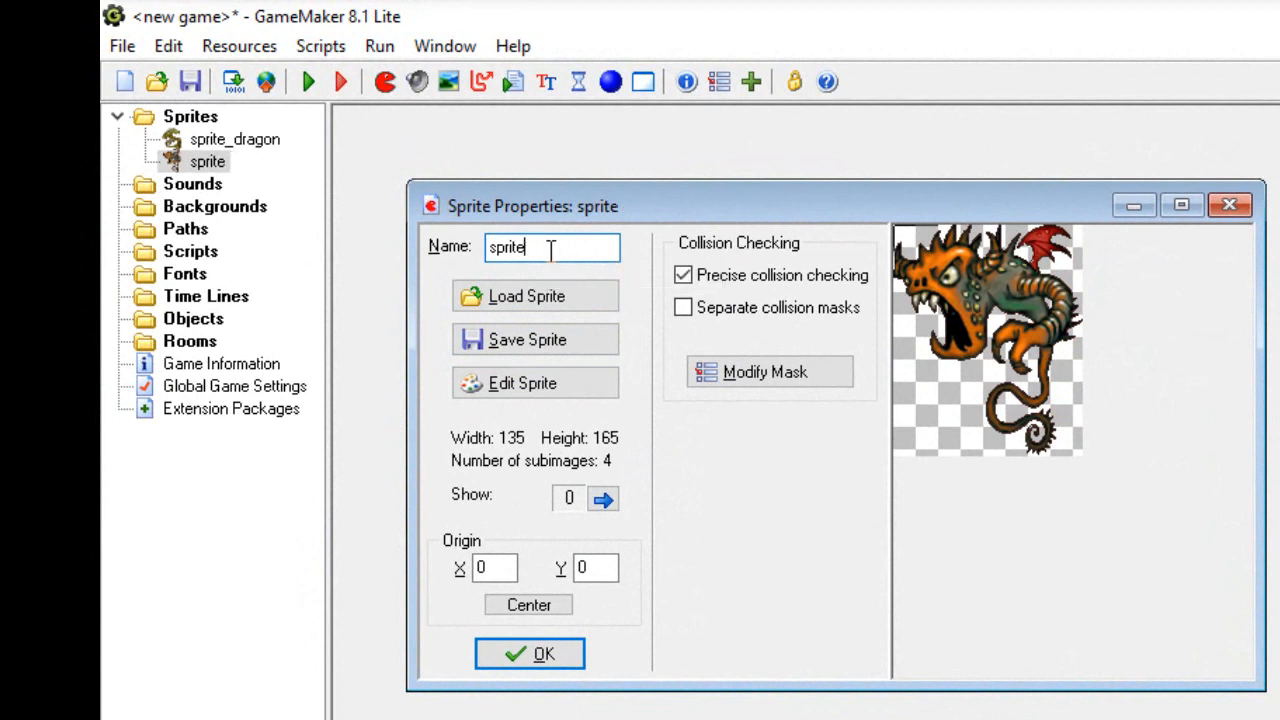
type("_bo")
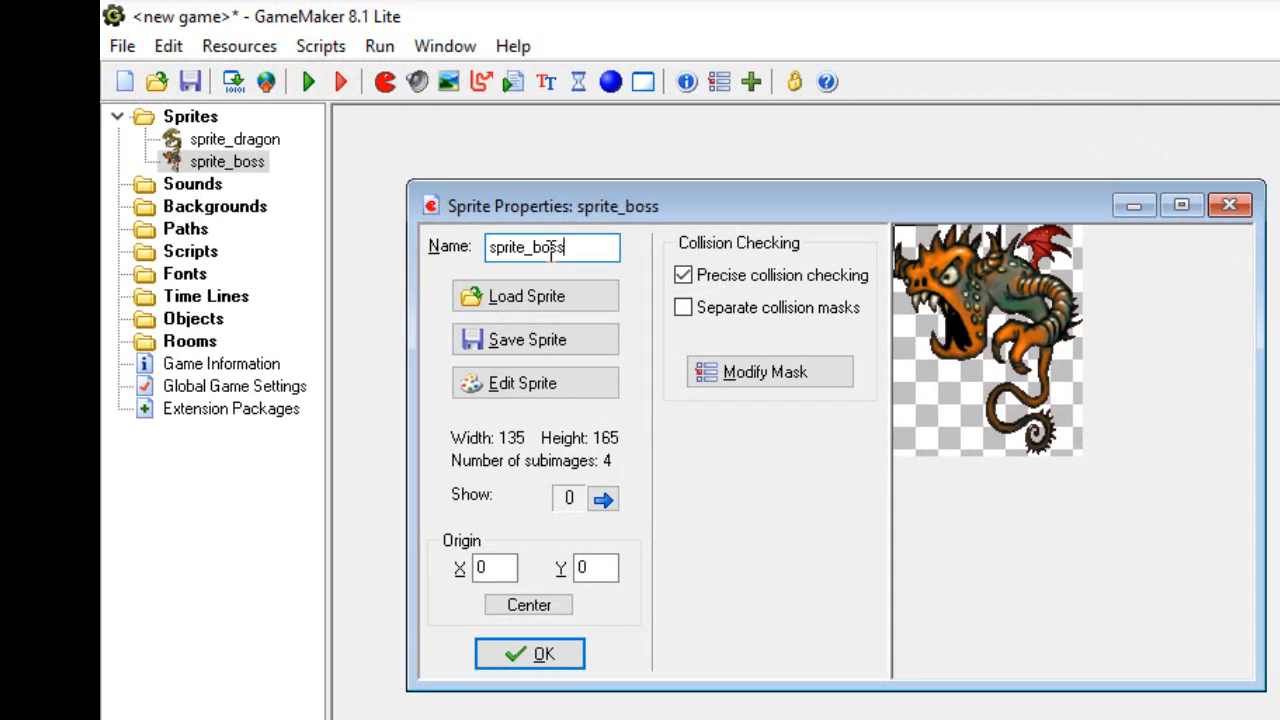
type("ss")
left_click(541, 656)
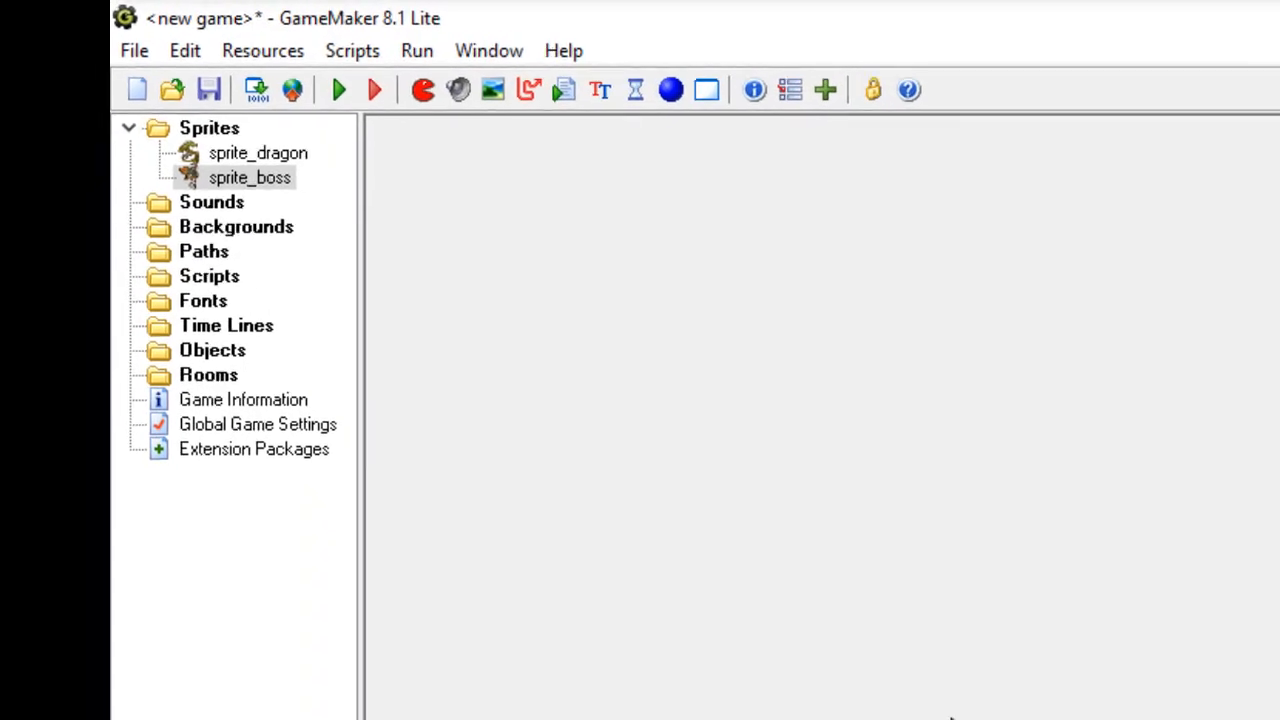
Create a third sprite and load the Demon image from the Chapter02 folder with Remove Background enabled.
left_click(510, 107)
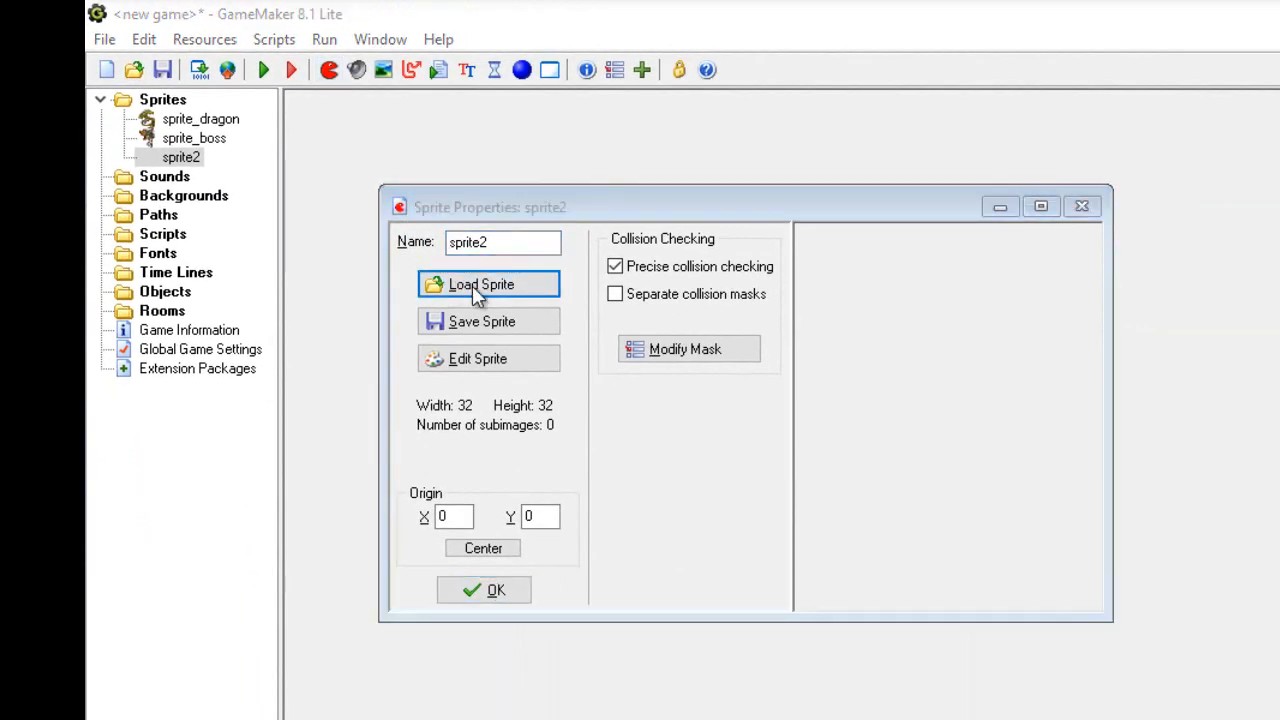
left_click(476, 287)
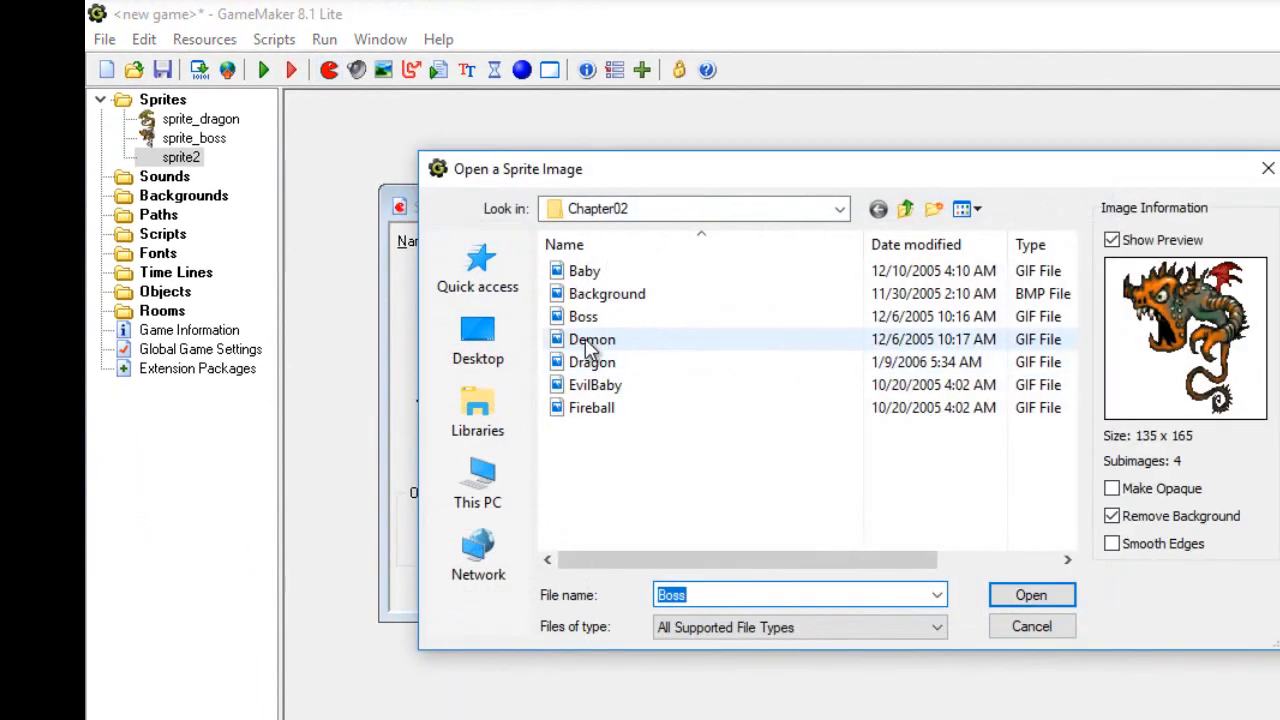
left_click(590, 339)
left_click(1137, 522)
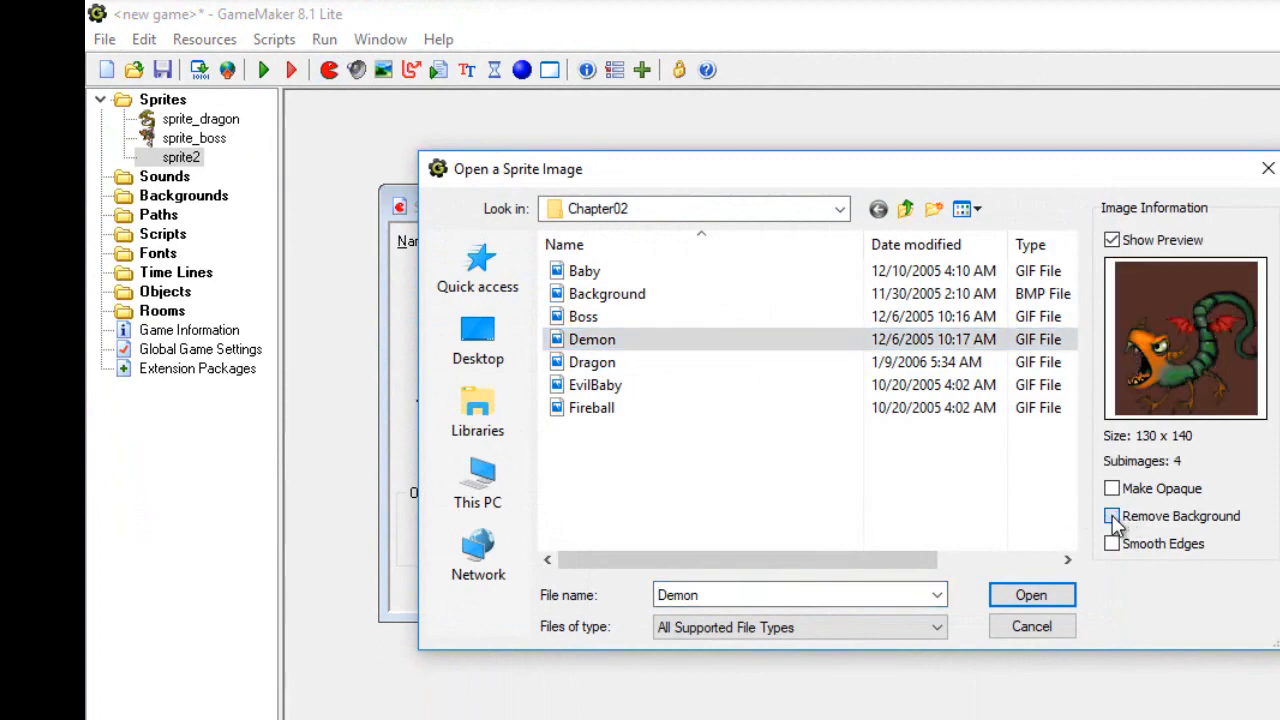
left_click(1137, 522)
left_click(1018, 600)
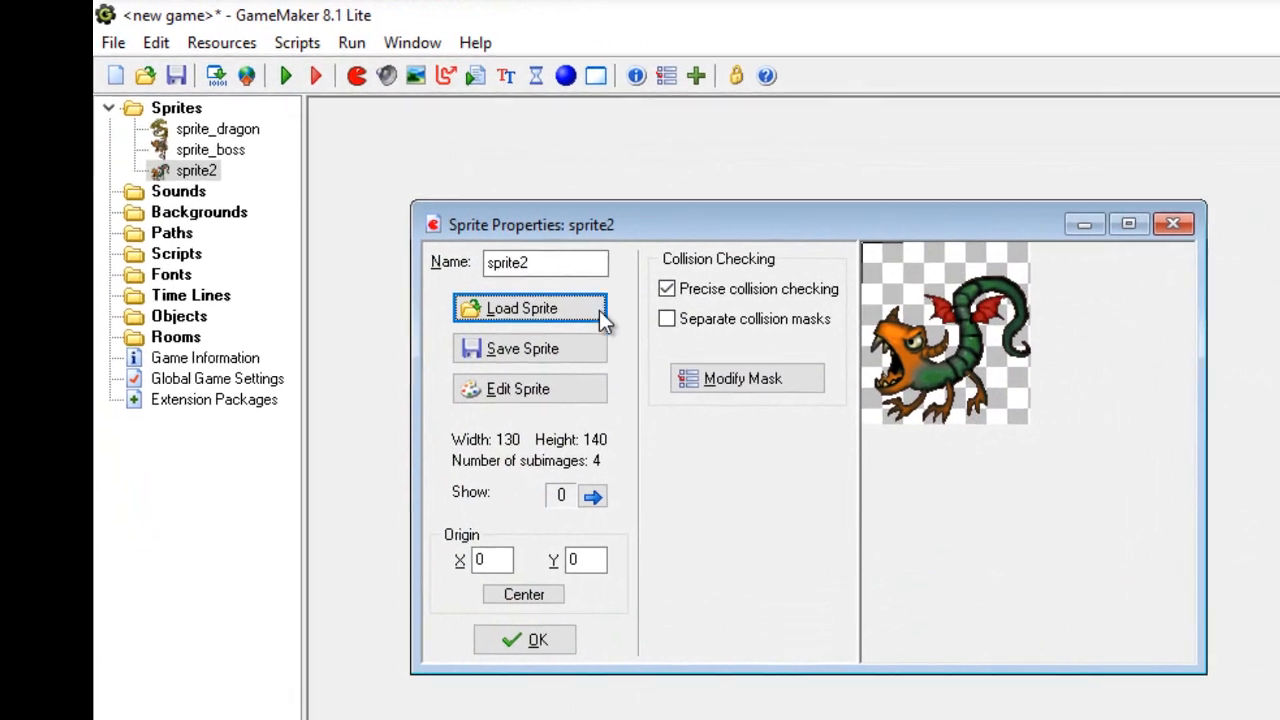
Name the demon sprite sprite_demon and accept its properties.
left_click(552, 243)
key("BackSpace")
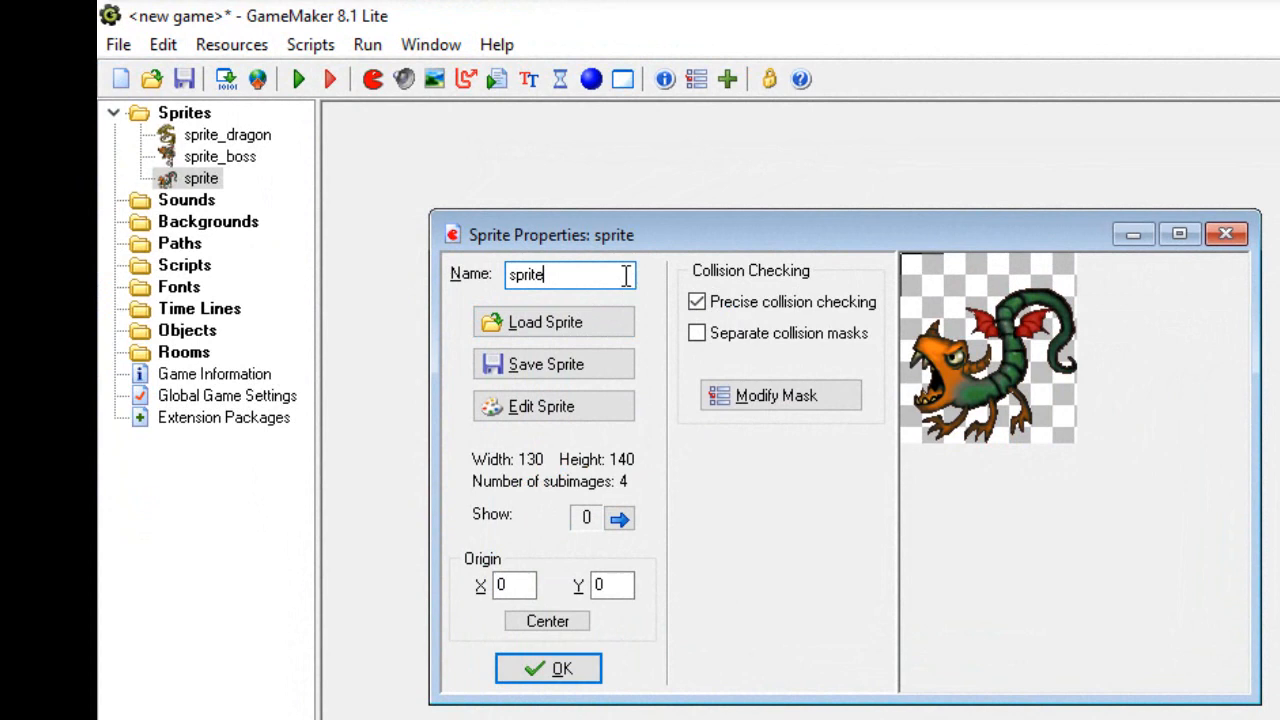
type("_de")
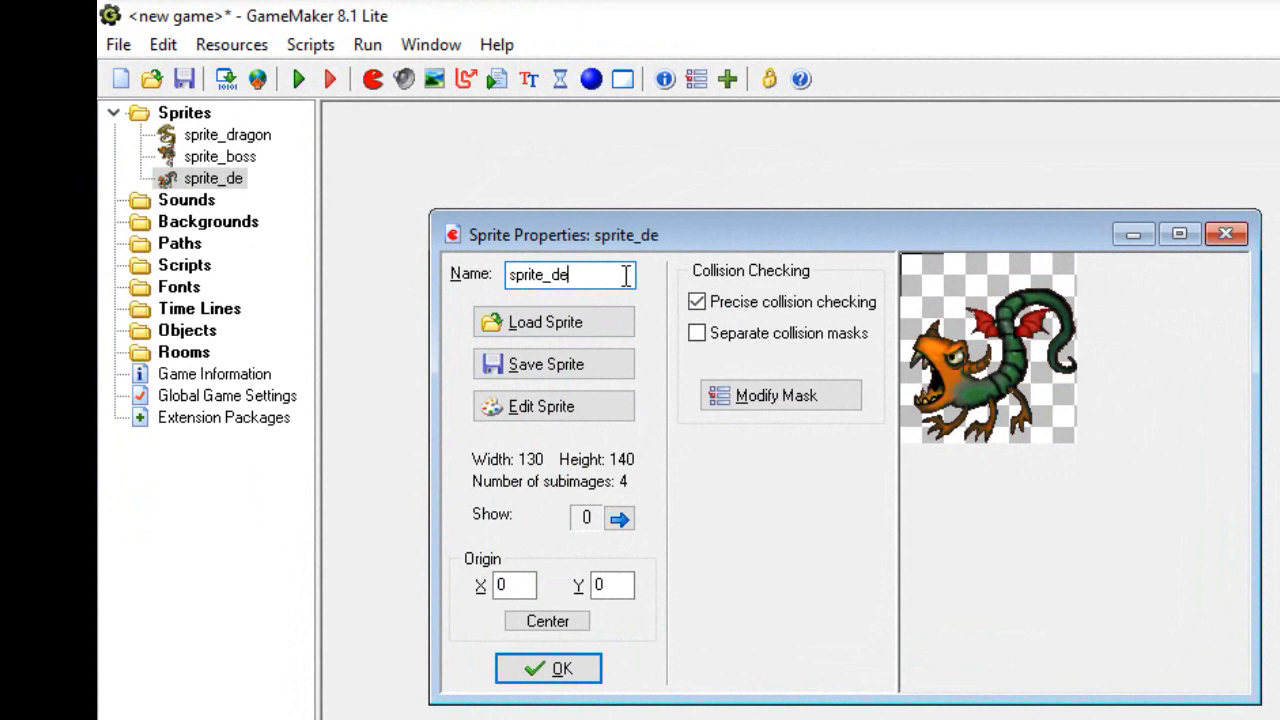
type("mon")
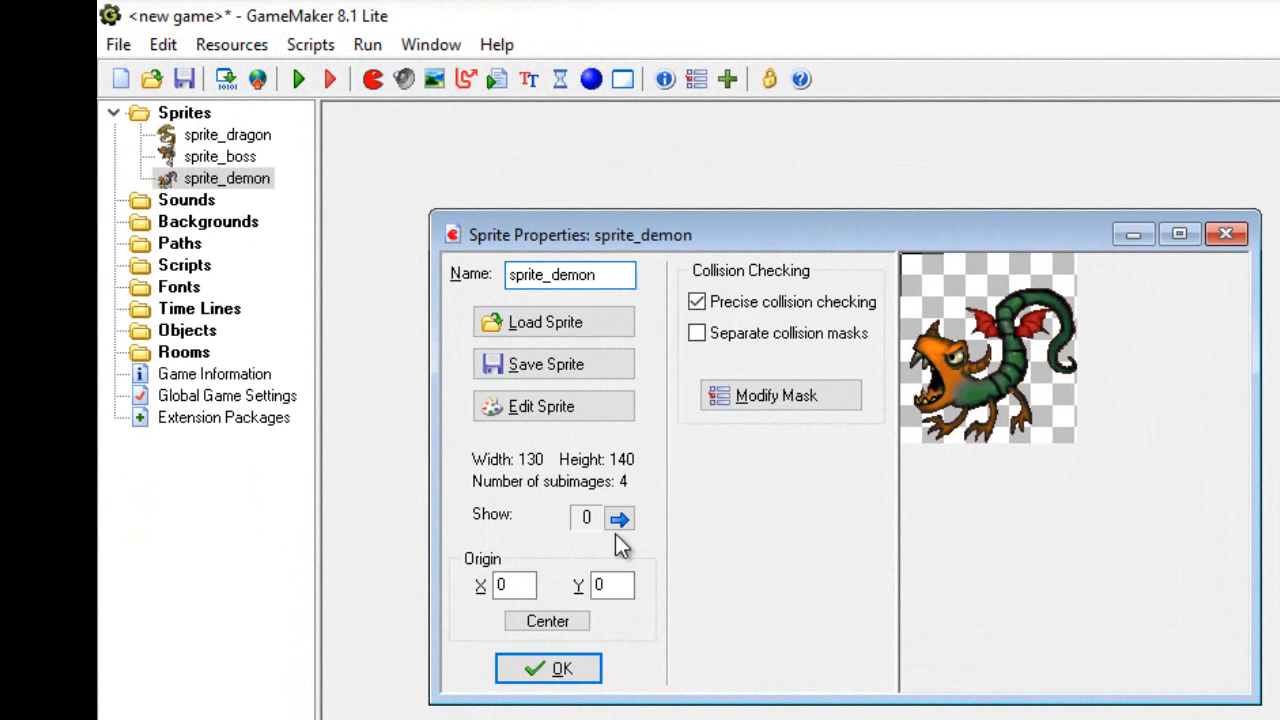
left_click(565, 670)
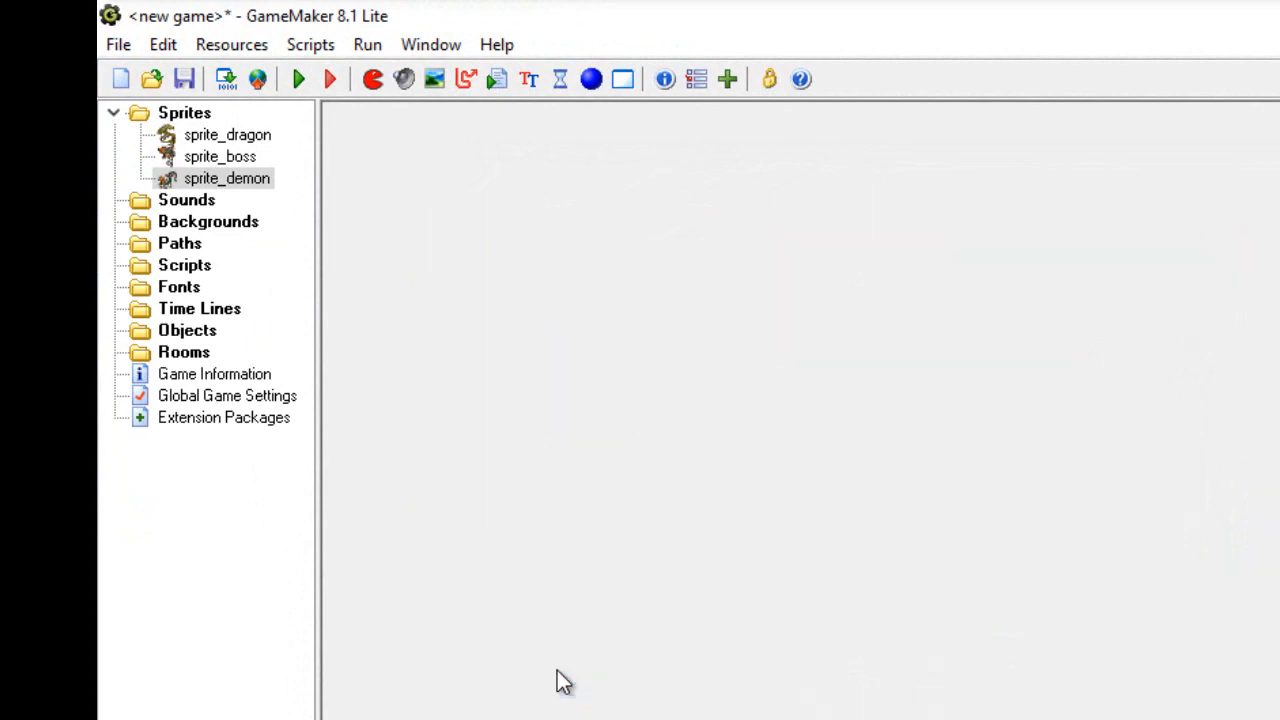
Create a fourth sprite and load the Baby image from the Chapter02 folder with Remove Background enabled.
left_click(372, 79)
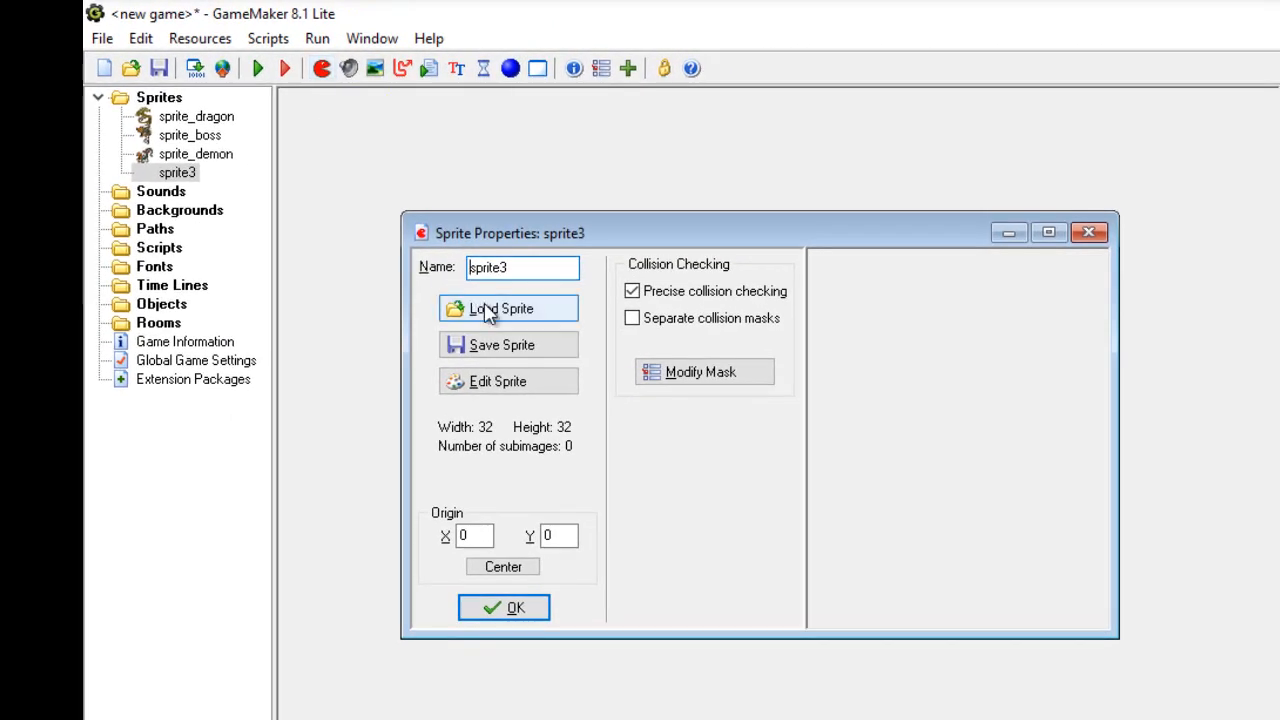
left_click(489, 310)
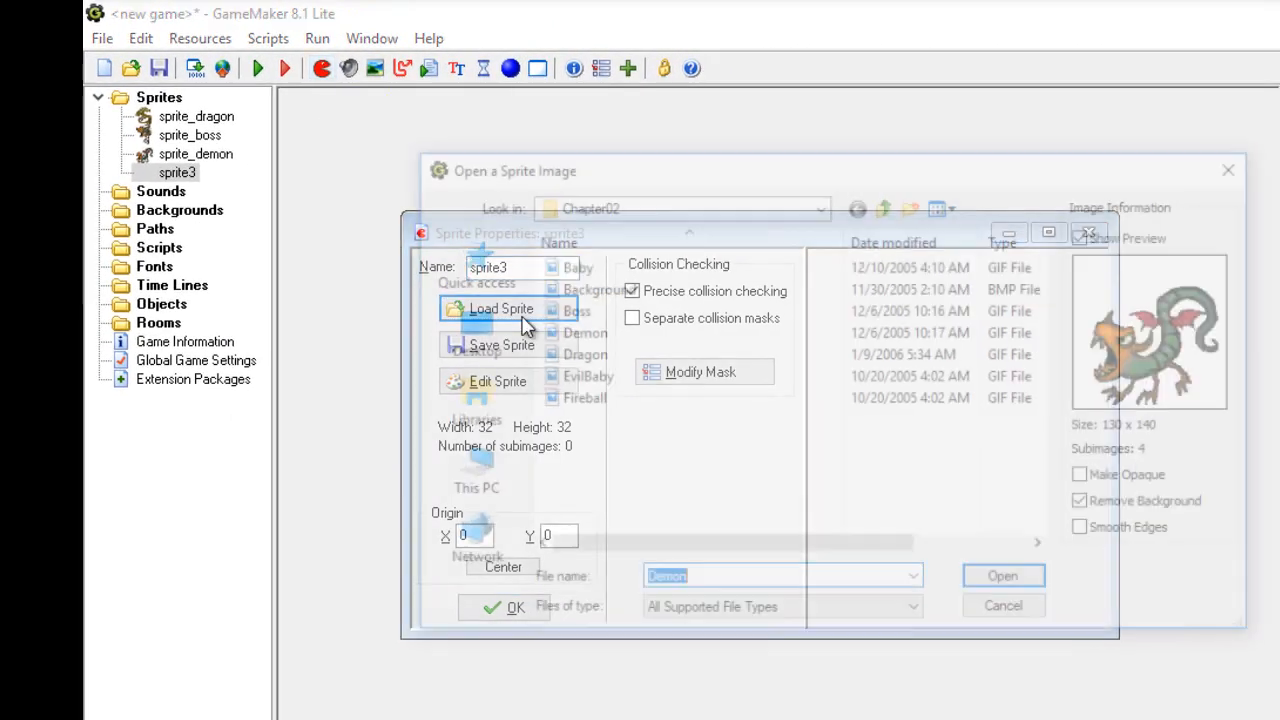
left_click(576, 270)
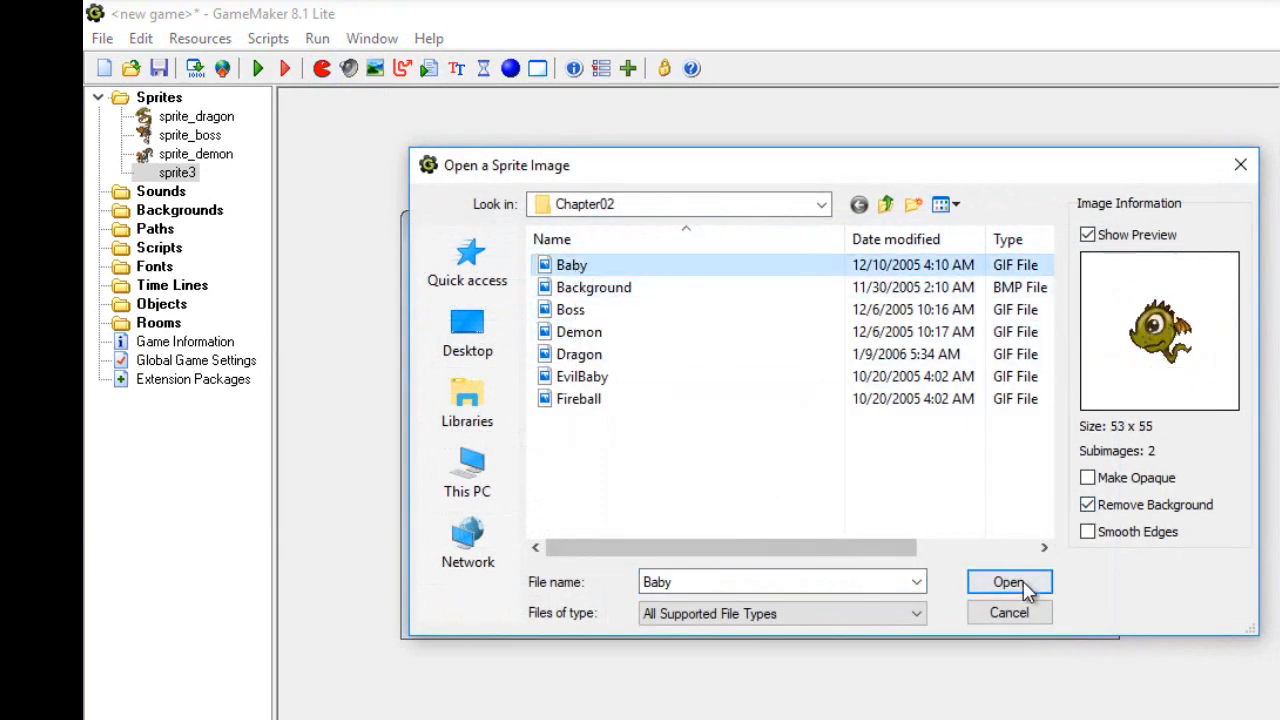
left_click(1087, 504)
left_click(1087, 504)
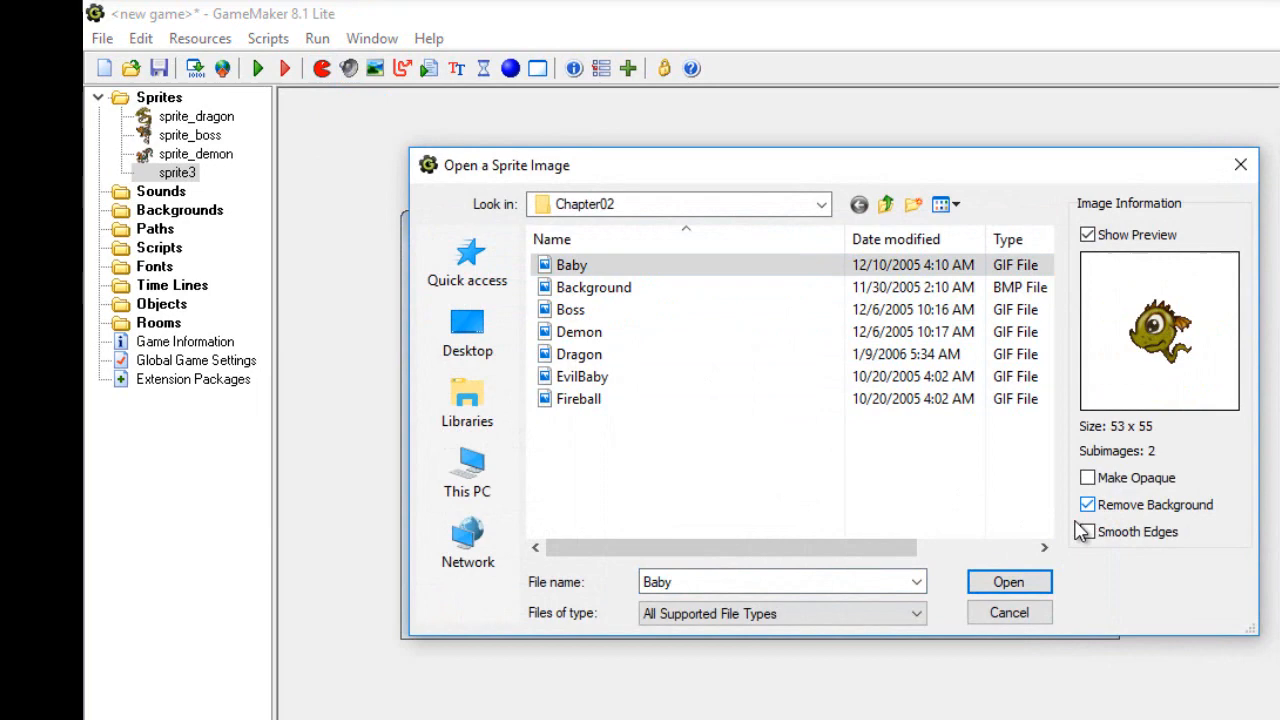
left_click(1008, 582)
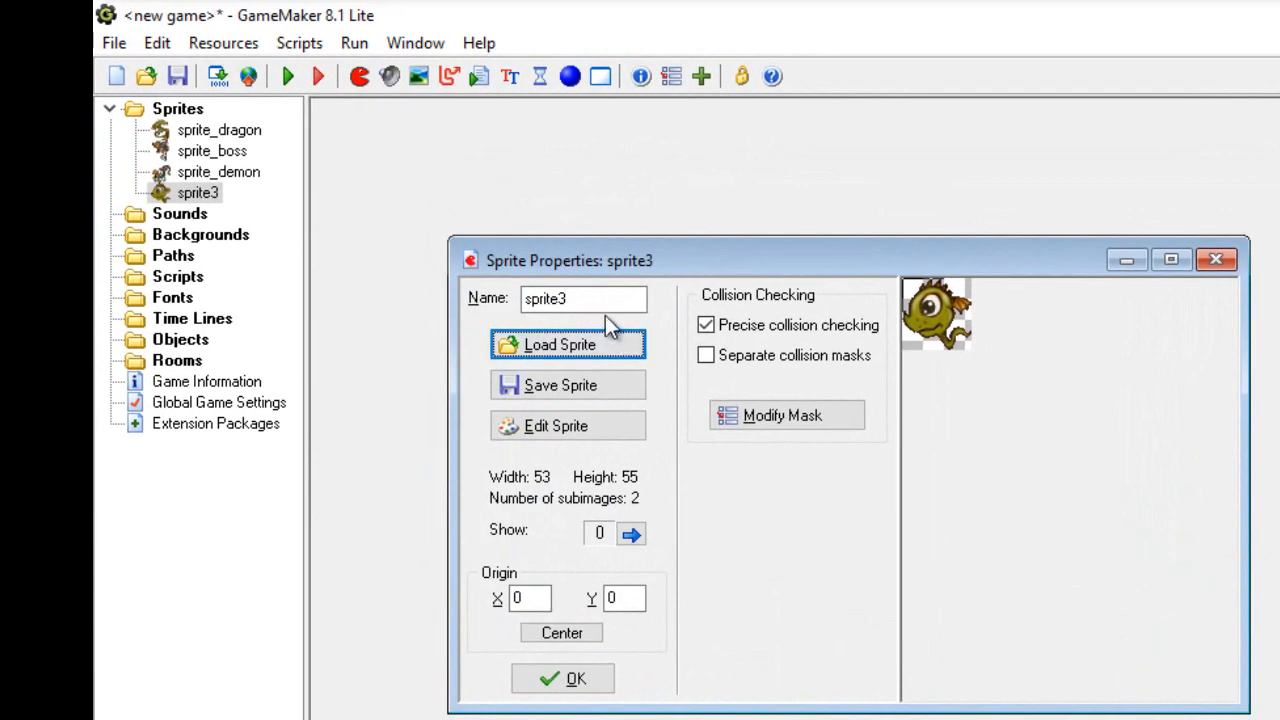
Name the baby sprite sprite_baby and accept its properties.
left_click(605, 300)
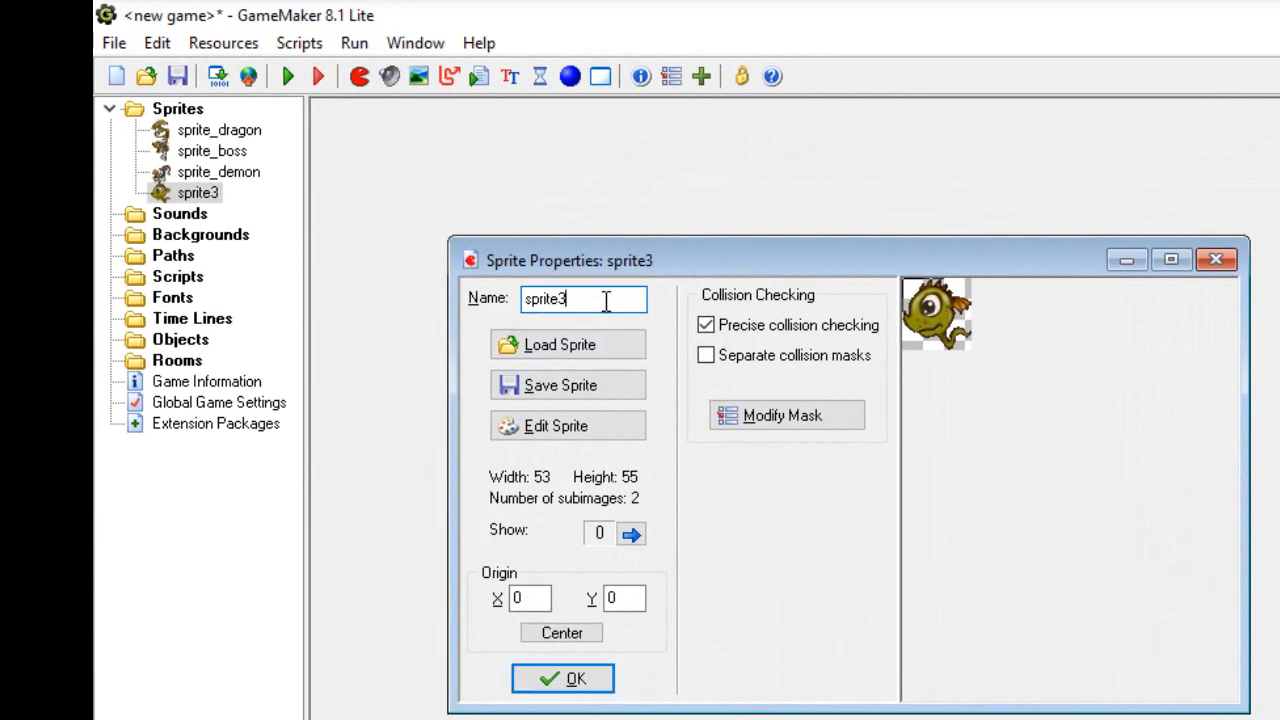
key("BackSpace")
type("_baby")
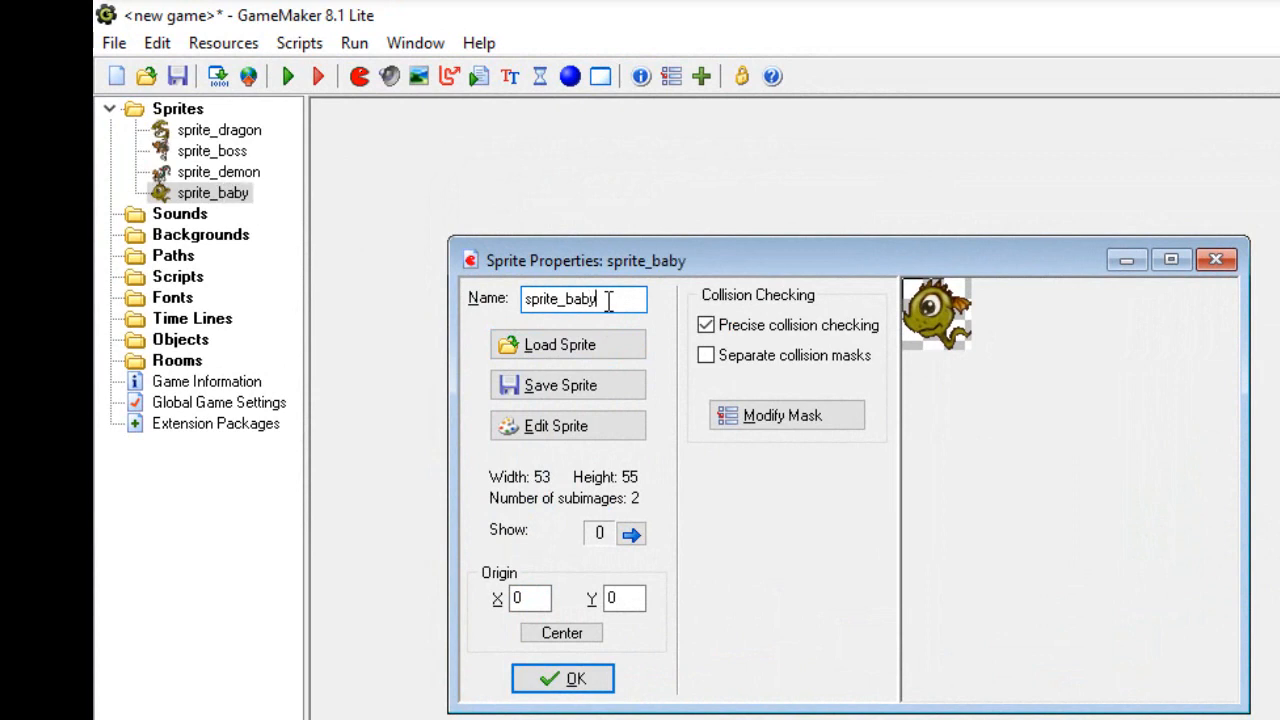
left_click(601, 686)
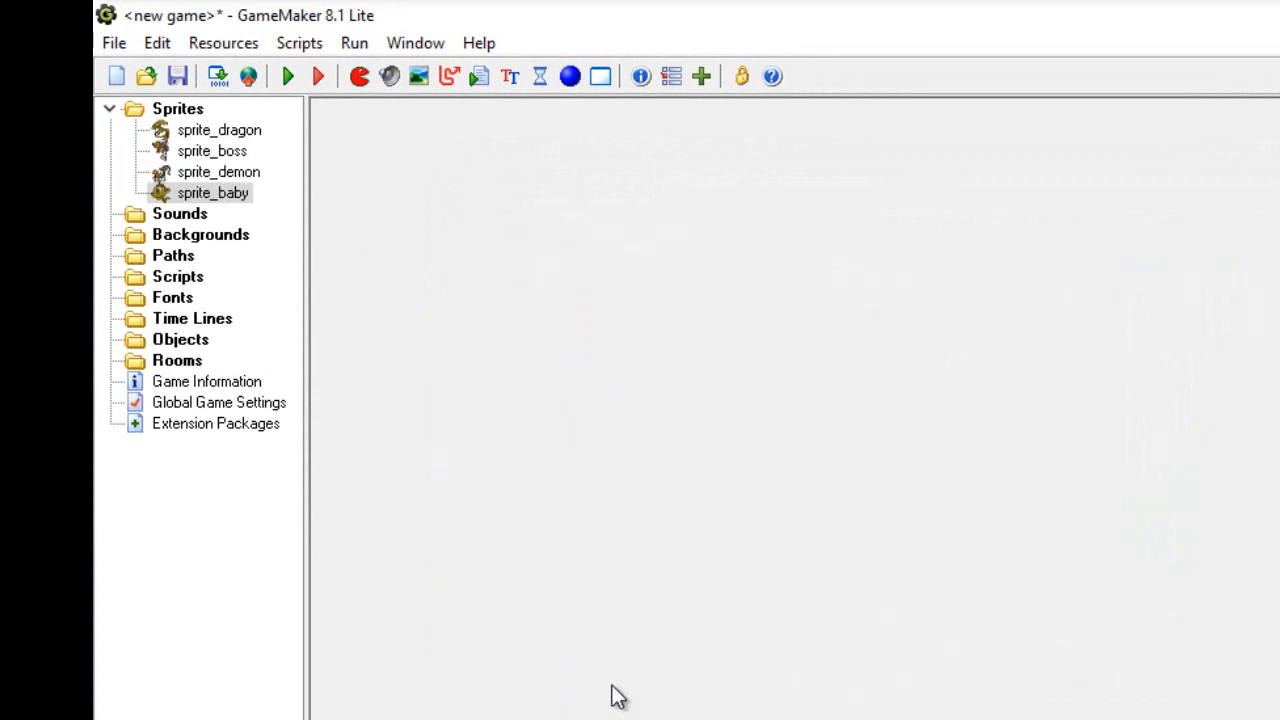
Create a fifth sprite and load the Fireball image from the Chapter02 folder with Remove Background enabled.
left_click(362, 79)
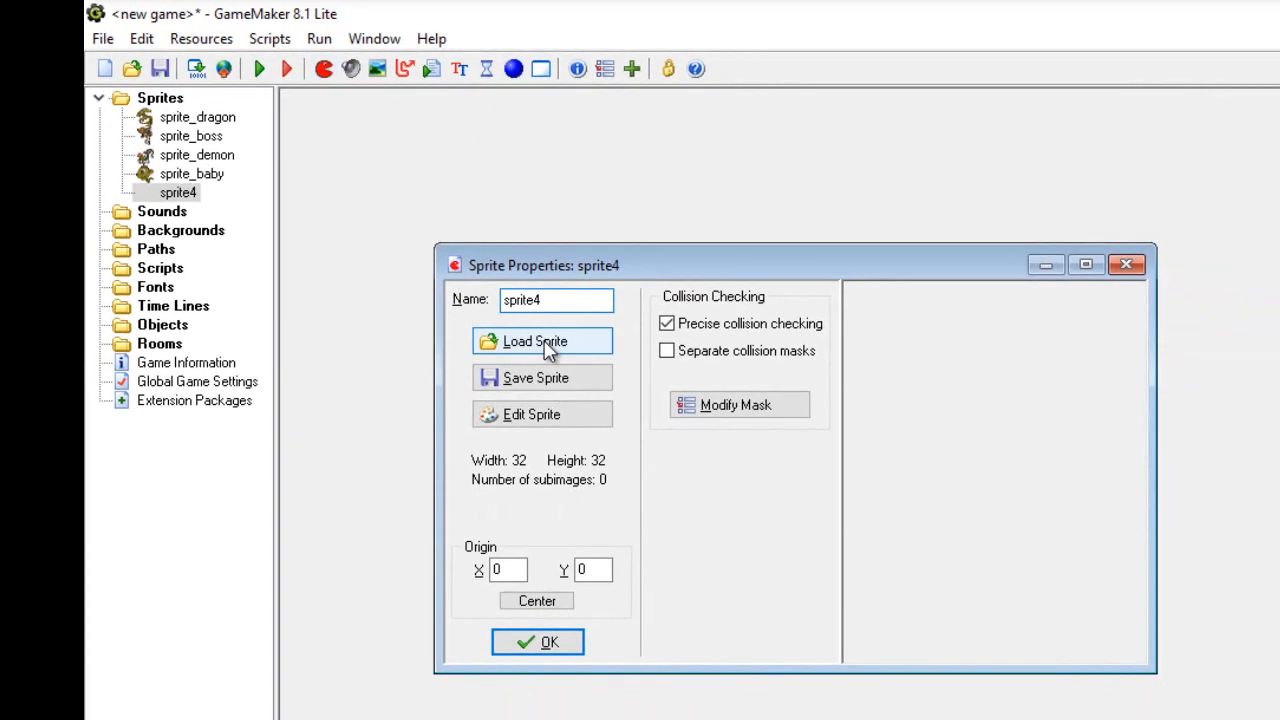
left_click(540, 342)
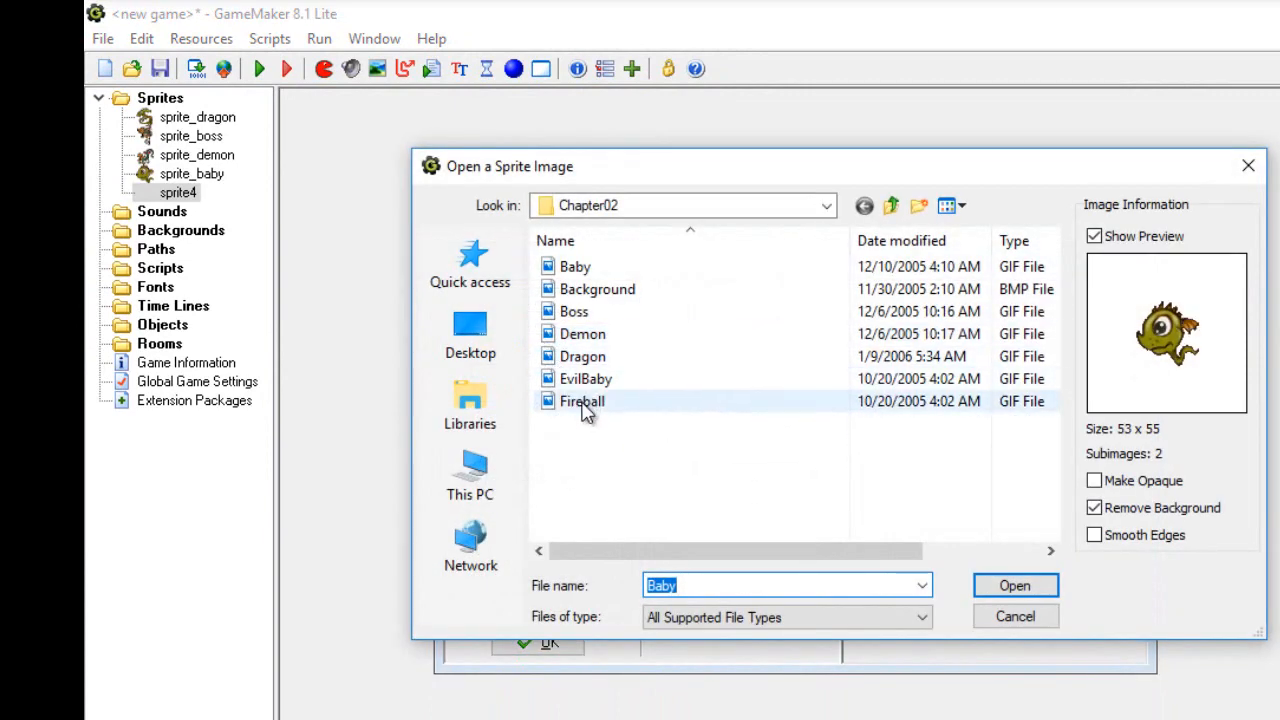
left_click(587, 401)
left_click(1094, 508)
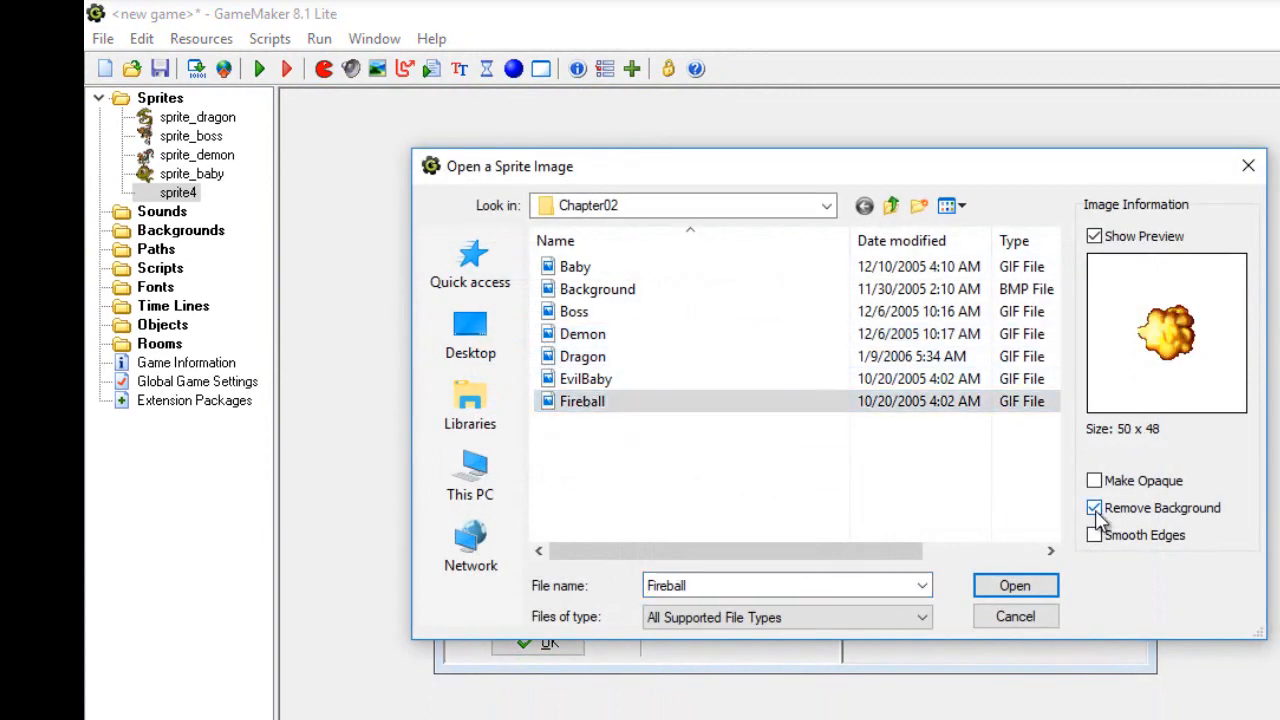
left_click(1094, 508)
left_click(1015, 587)
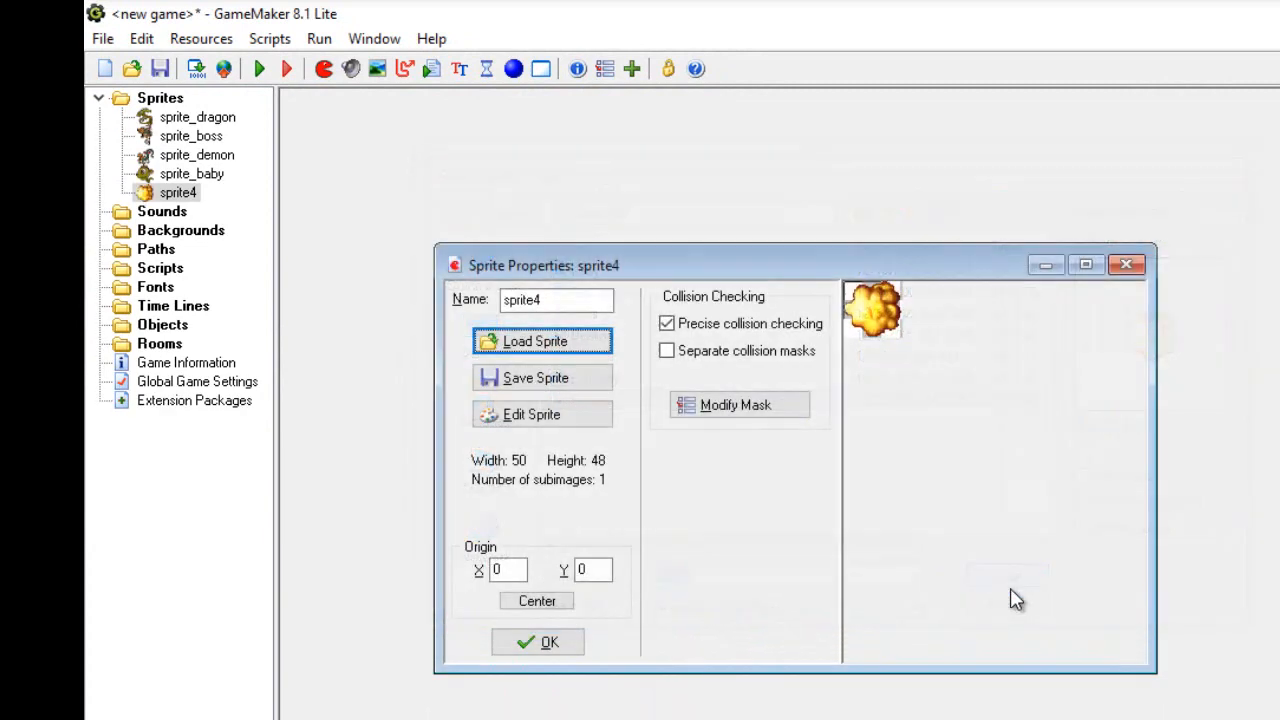
Name the fireball sprite sprite_fireball and accept its properties.
left_click(594, 302)
key("BackSpace")
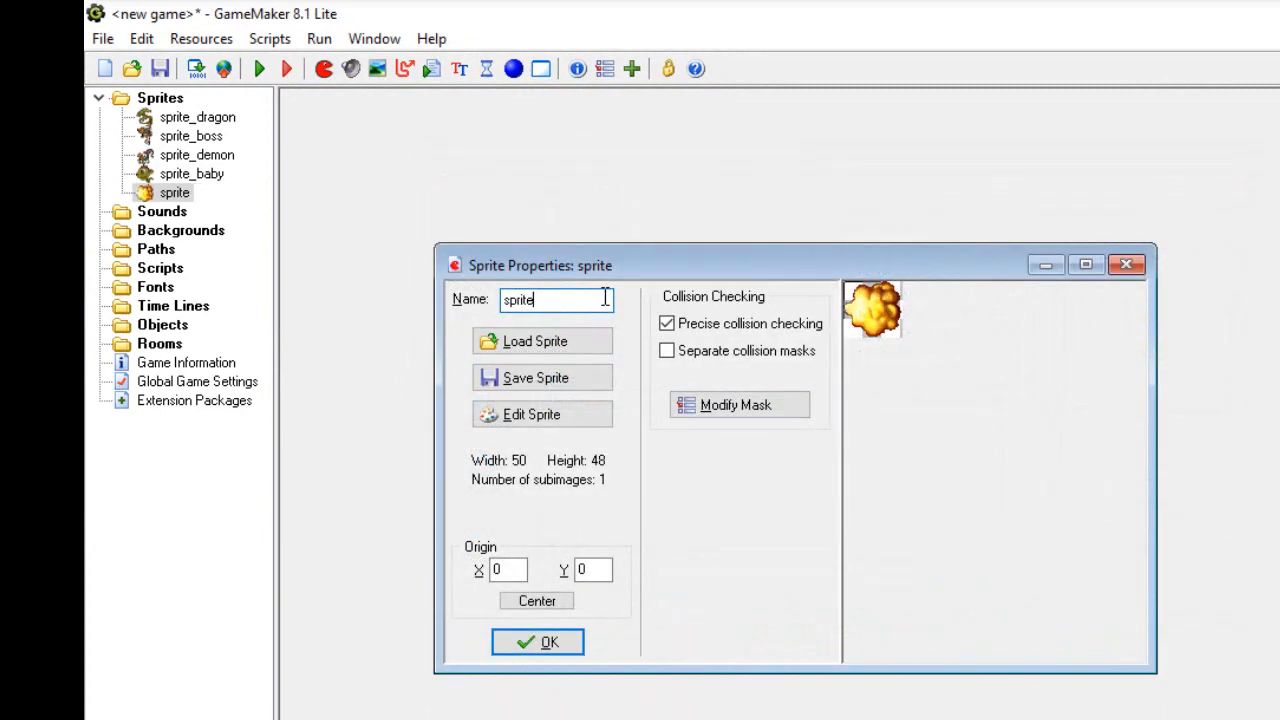
type("_fire")
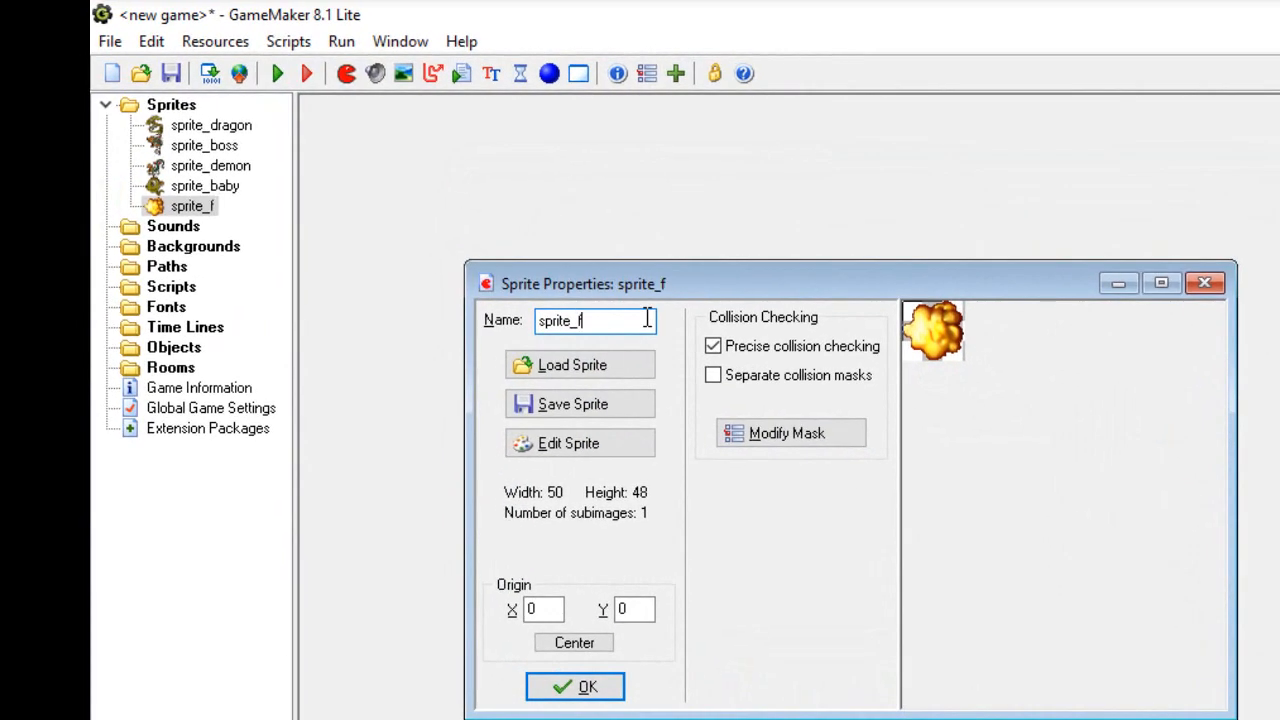
type("ball")
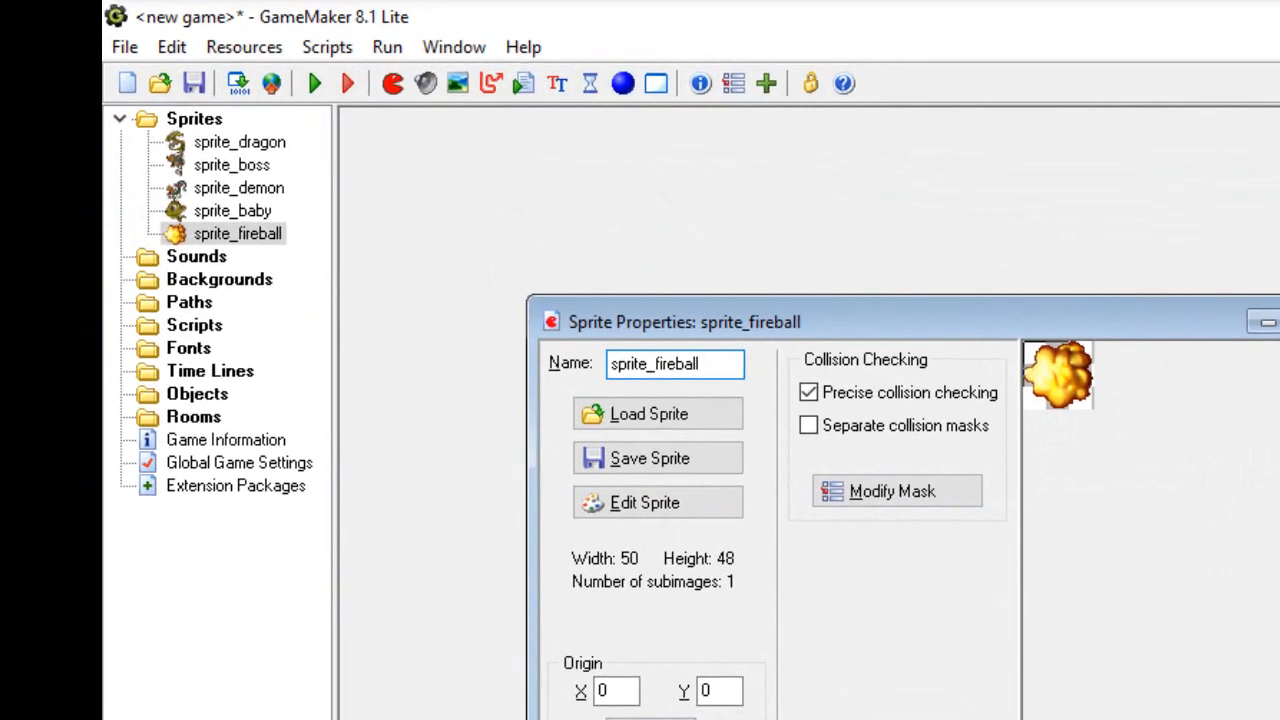
left_click(575, 686)
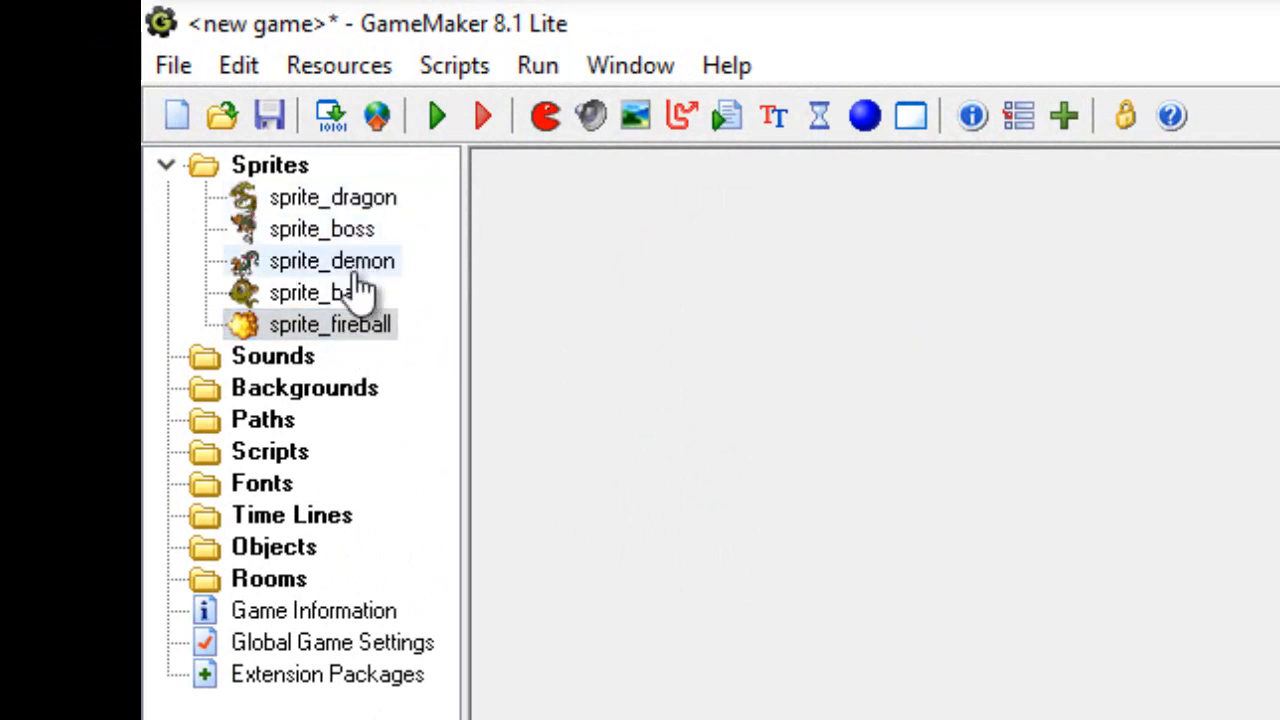
left_click(167, 166)
left_click(167, 166)
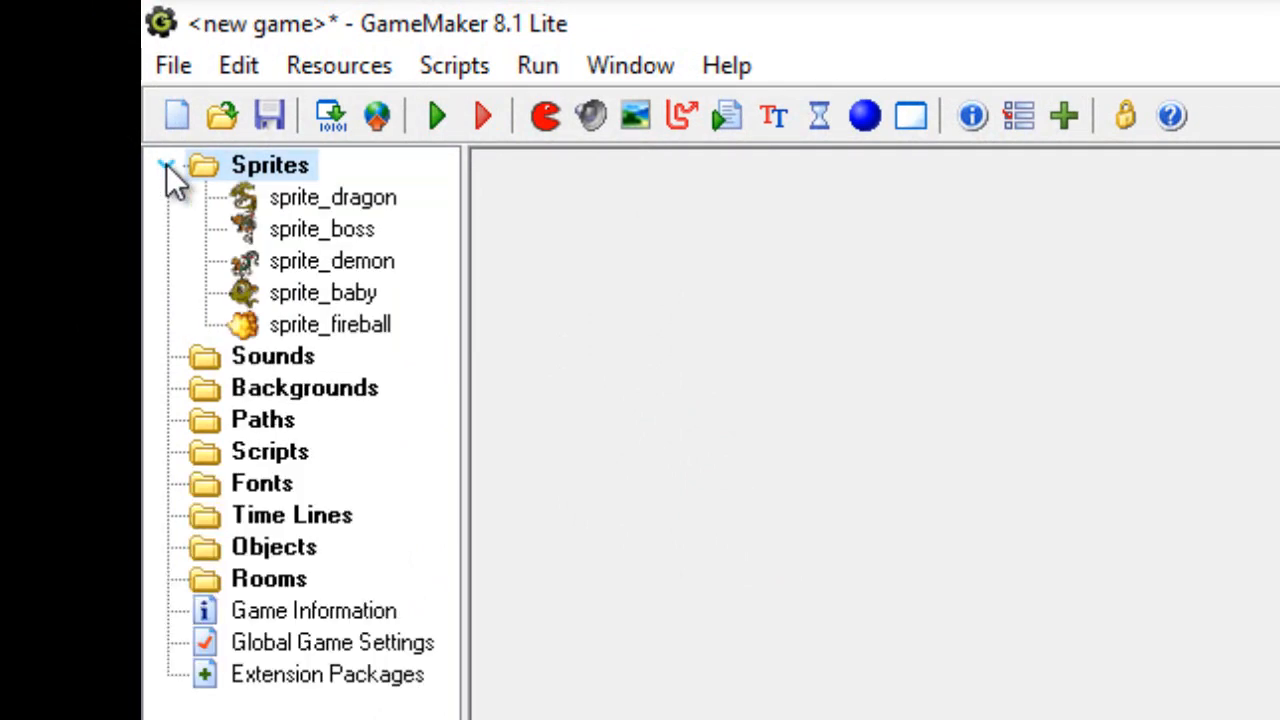
left_click(167, 166)
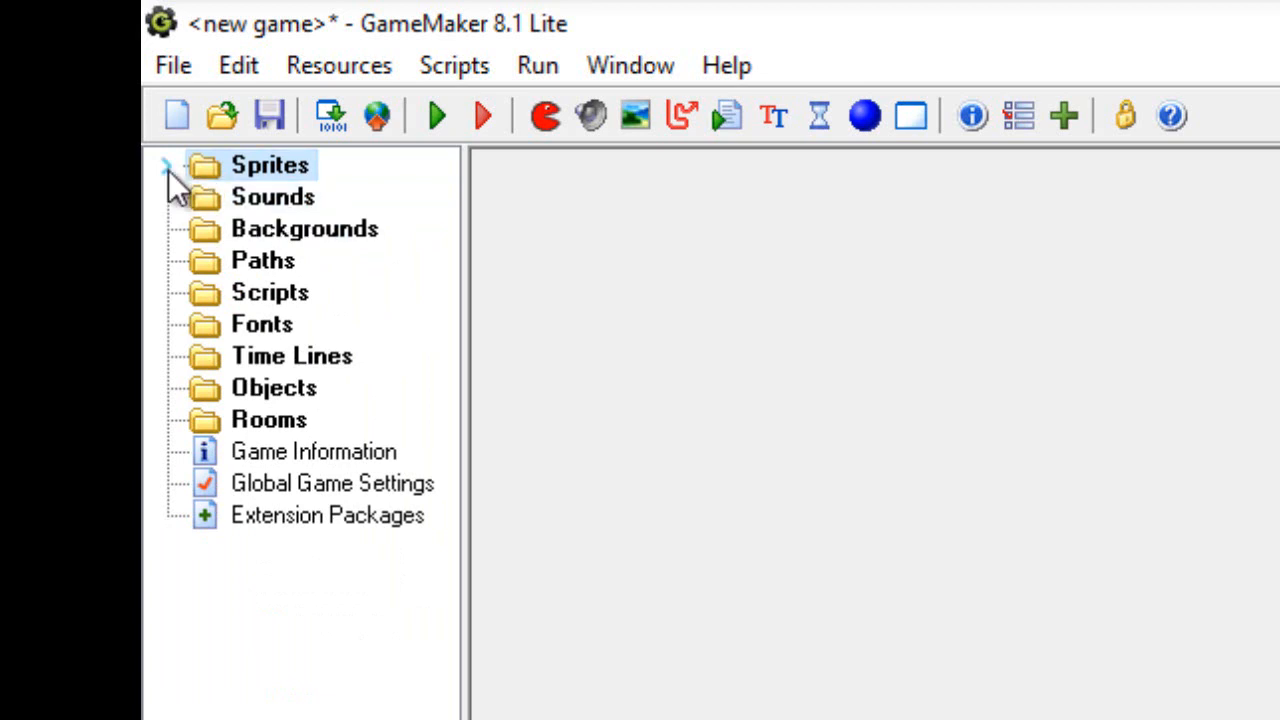
left_click(167, 166)
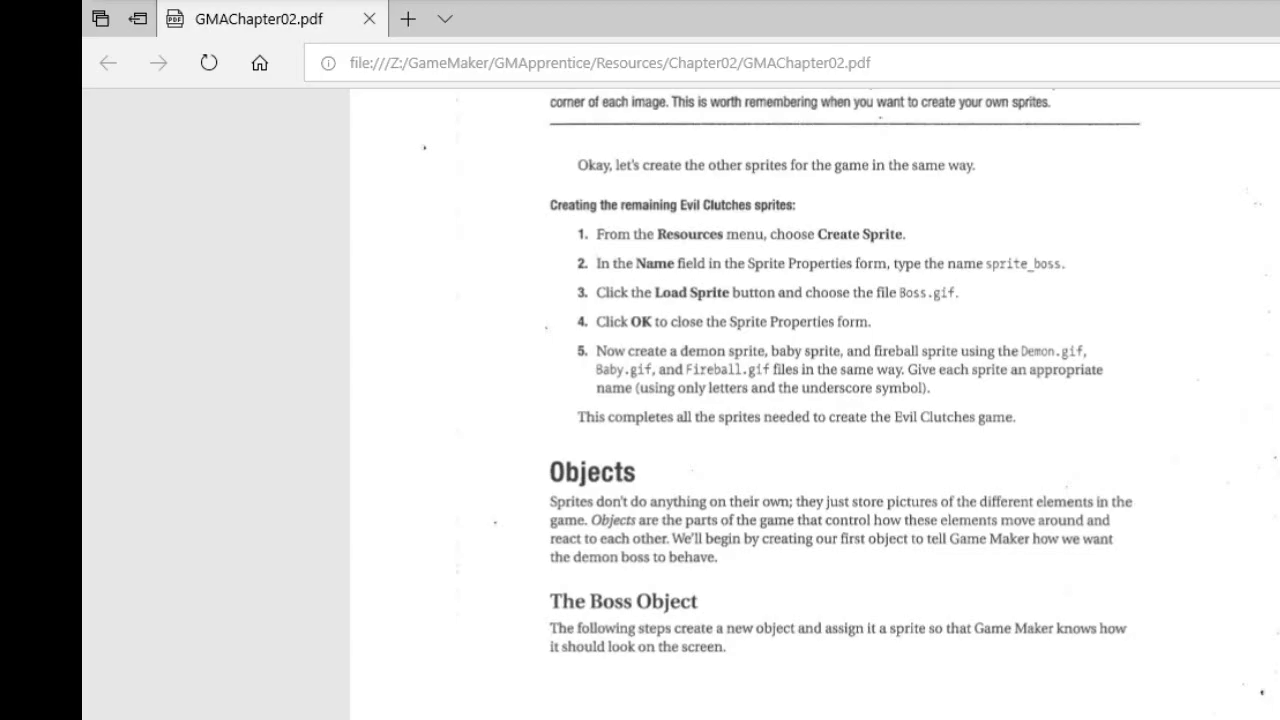
Consult the Boss Object instructions in the chapter PDF, and in GameMaker create a new object that uses sprite_boss.
scroll(737, 645, "down", 2)
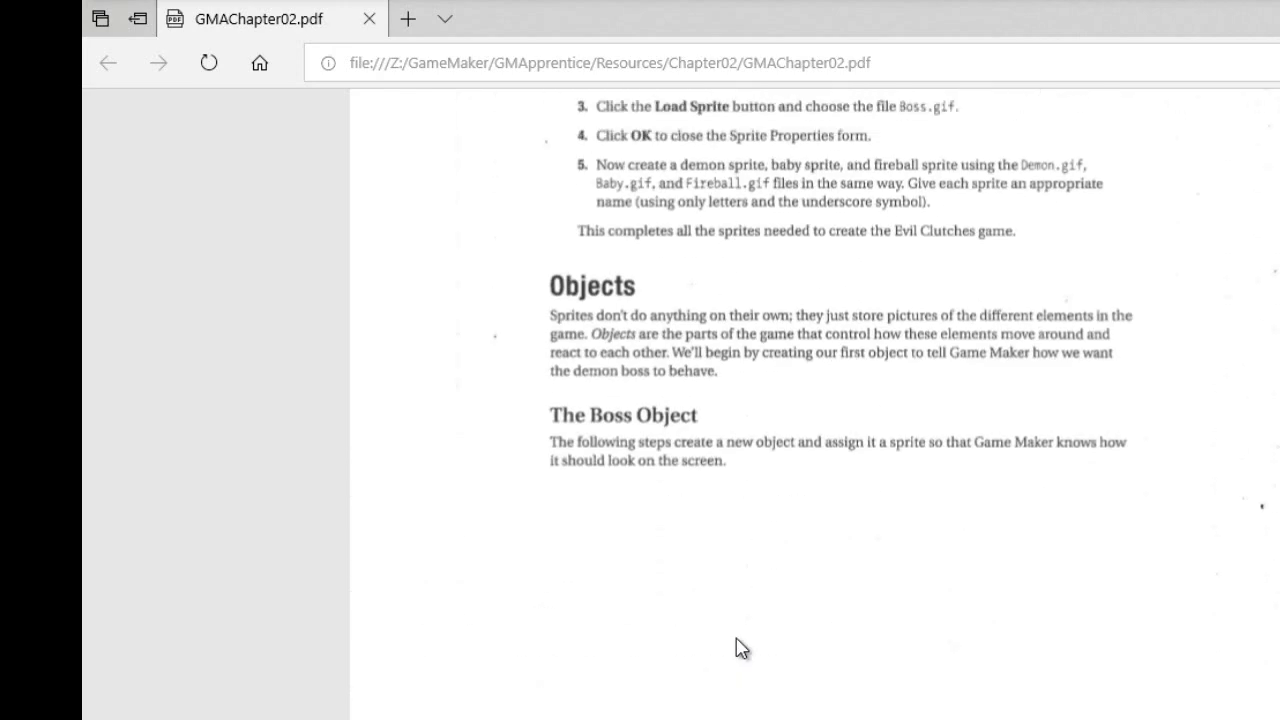
scroll(651, 430, "up", 1)
scroll(665, 580, "down", 2)
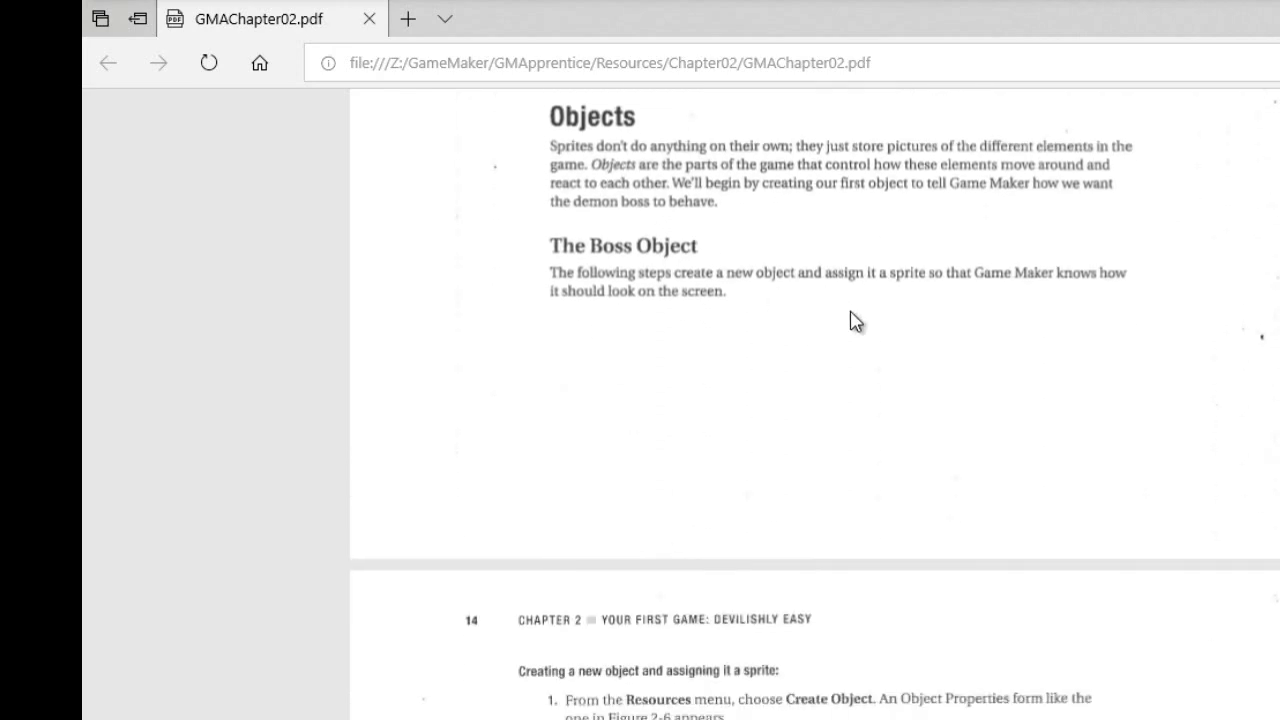
scroll(855, 425, "down", 3)
scroll(856, 425, "down", 1)
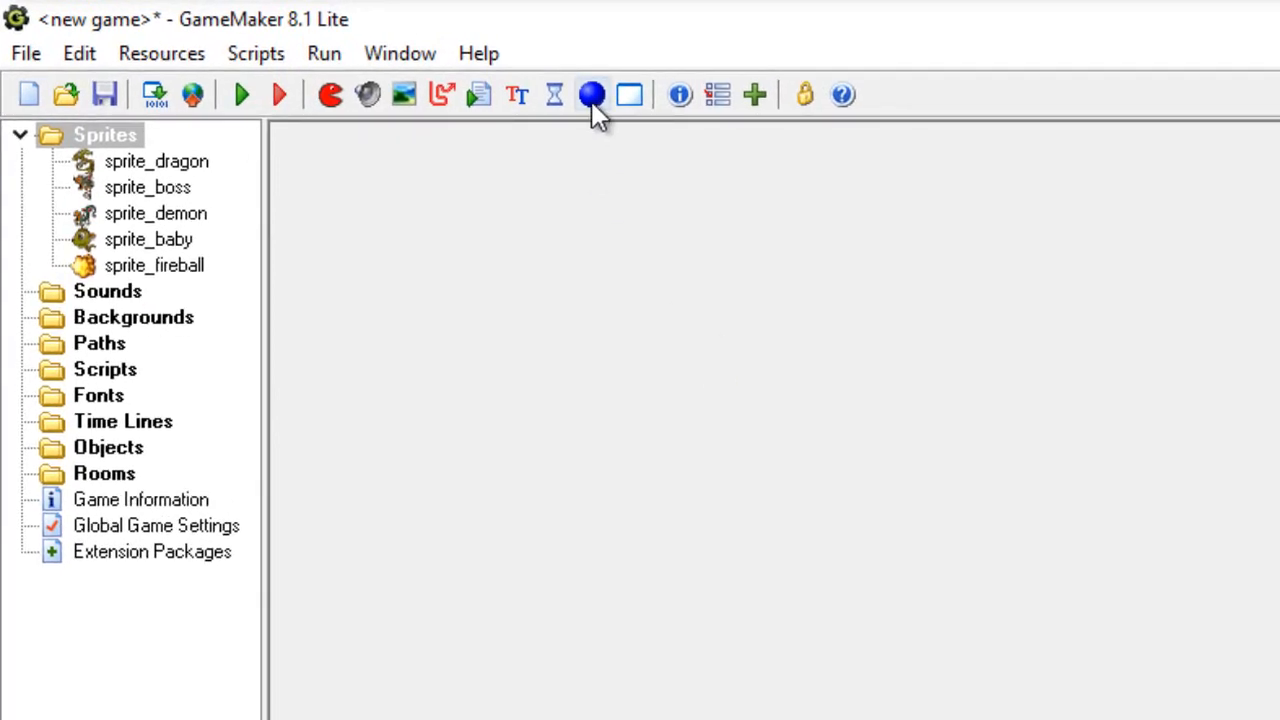
left_click(592, 97)
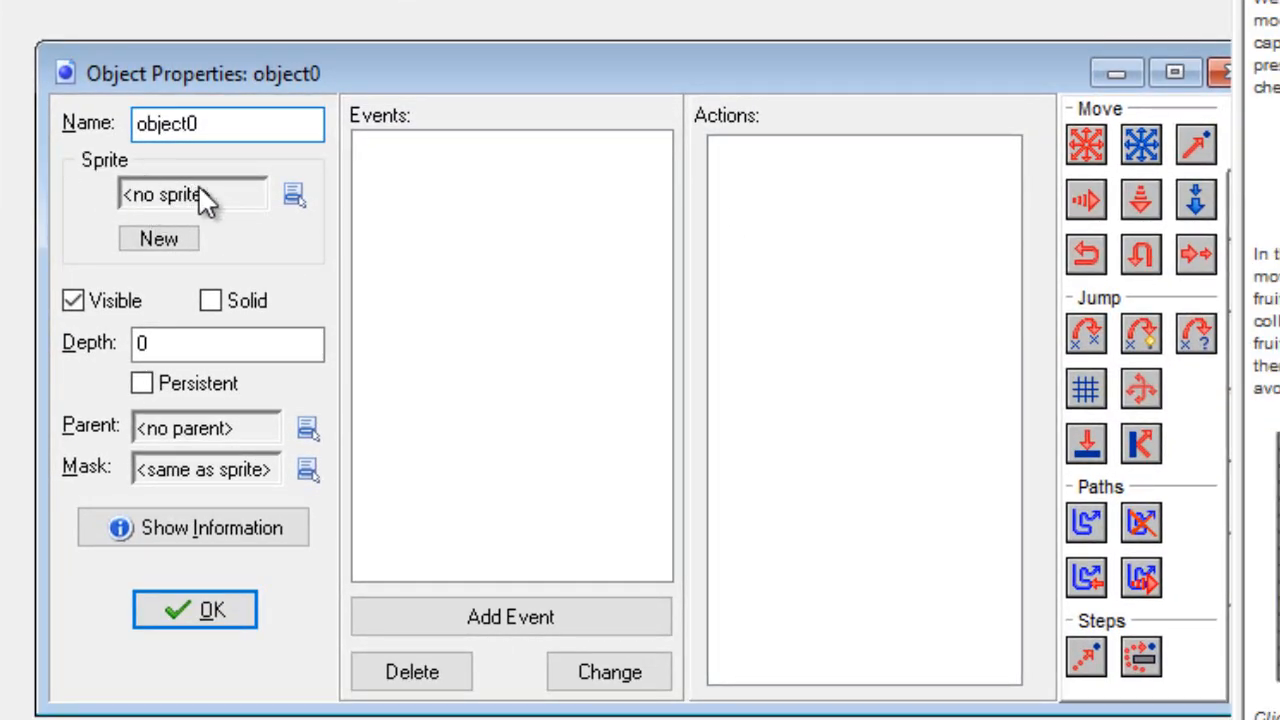
left_click(299, 197)
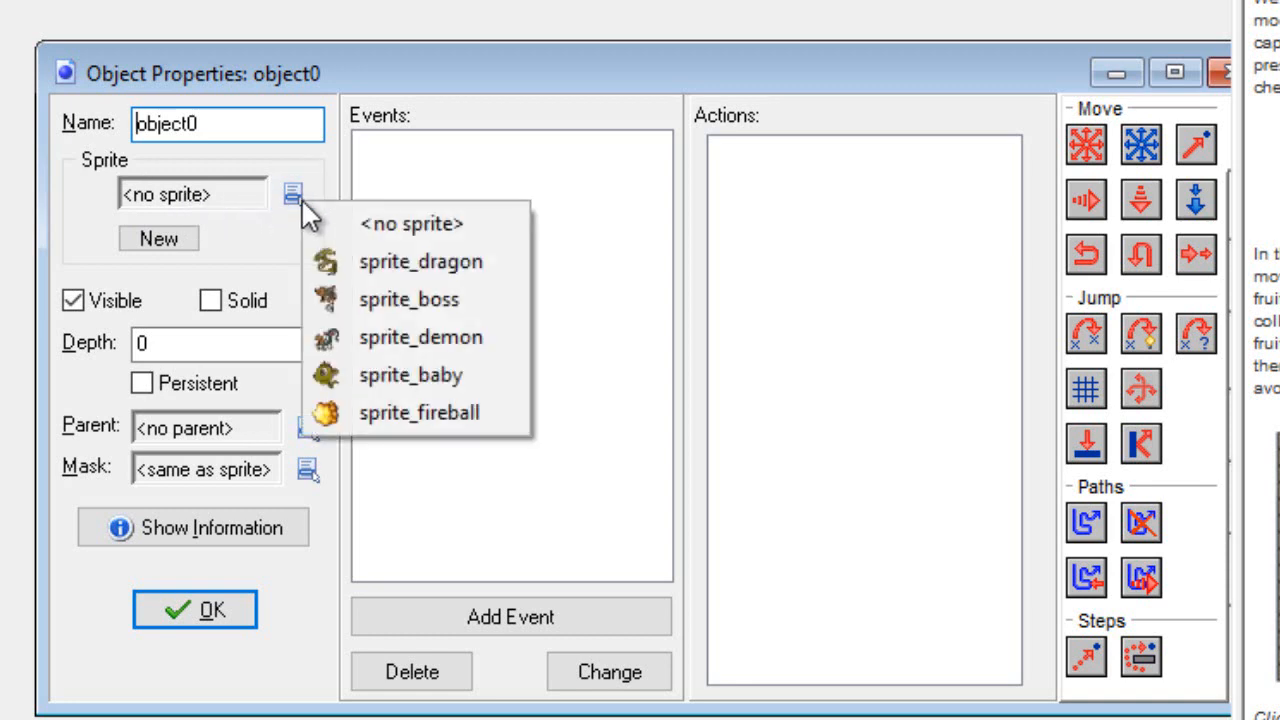
left_click(425, 302)
Name the new boss object object_boss.
left_click(248, 125)
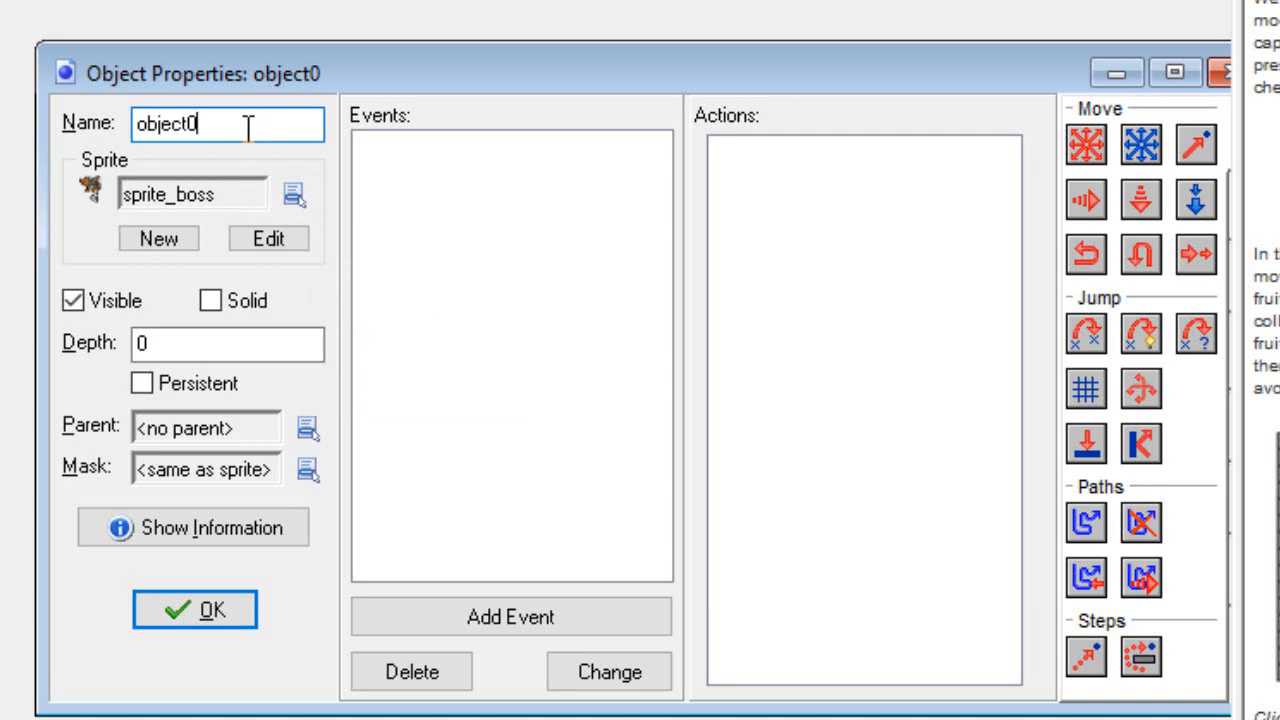
key("BackSpace")
type("_bo")
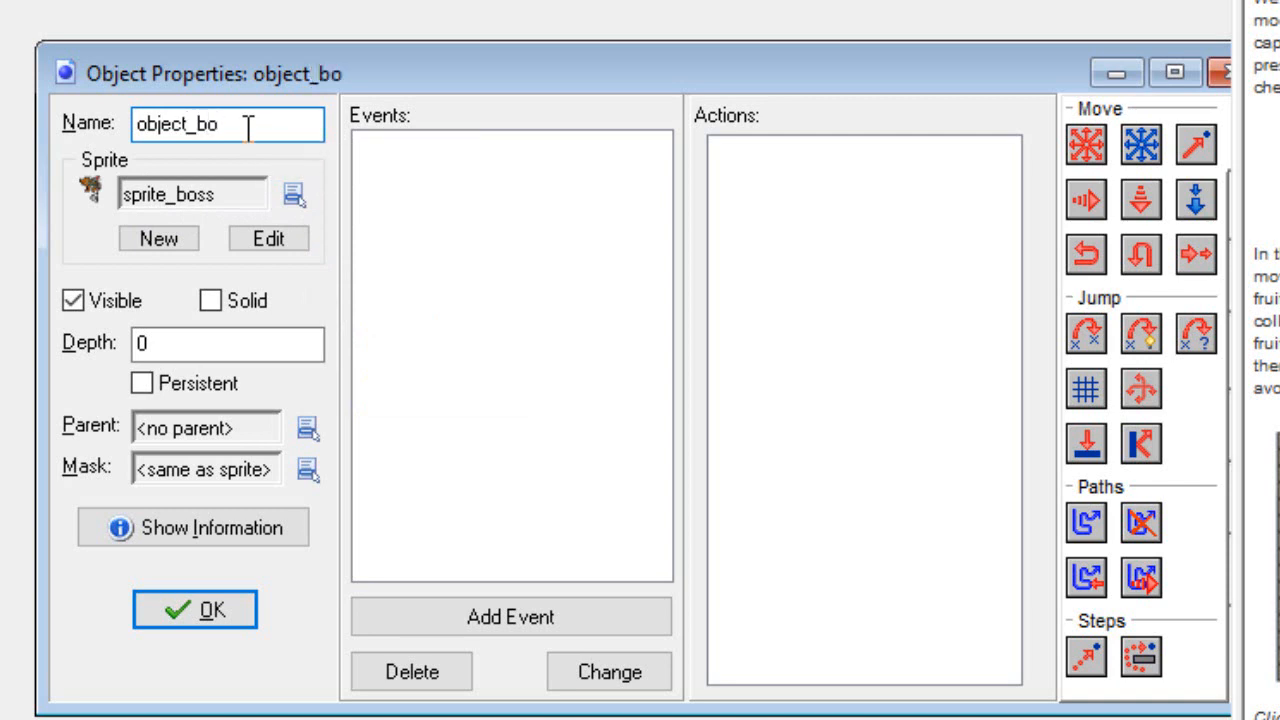
type("ss")
Add a Create event to object_boss with a Move Fixed action directed upward at speed 8.
left_click(478, 625)
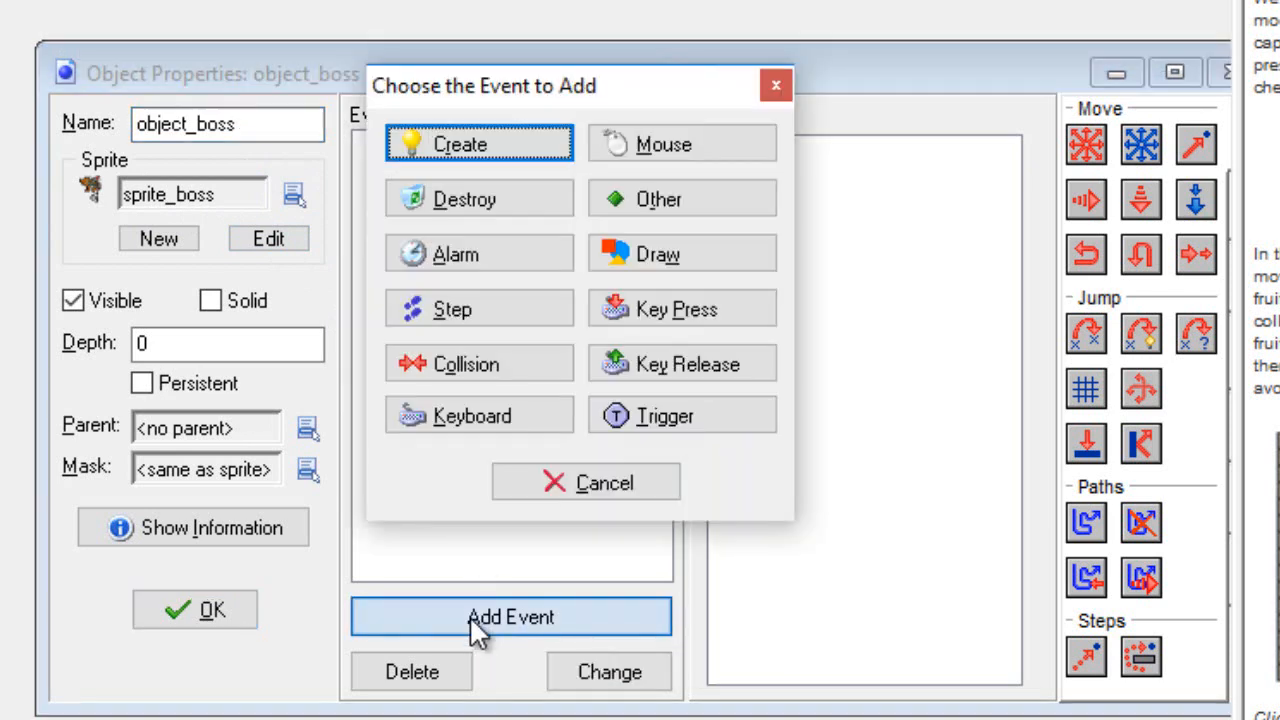
left_click(425, 143)
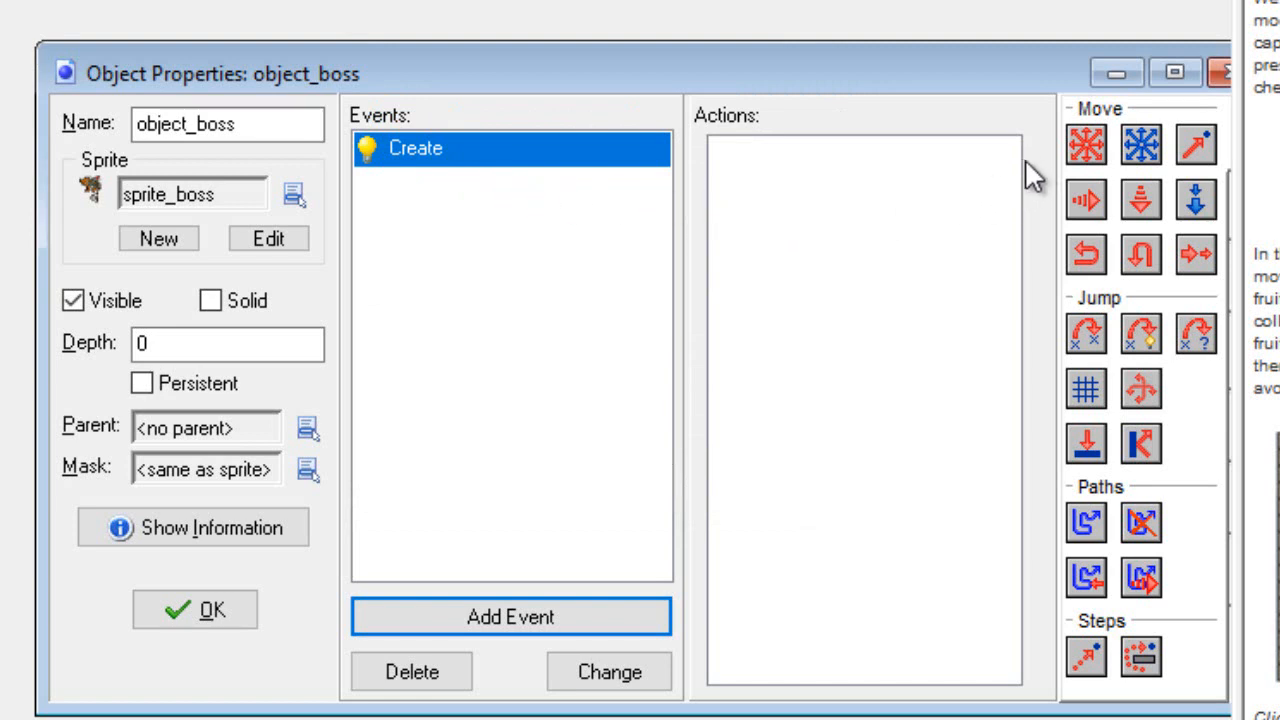
left_click_drag(1100, 152, 758, 186)
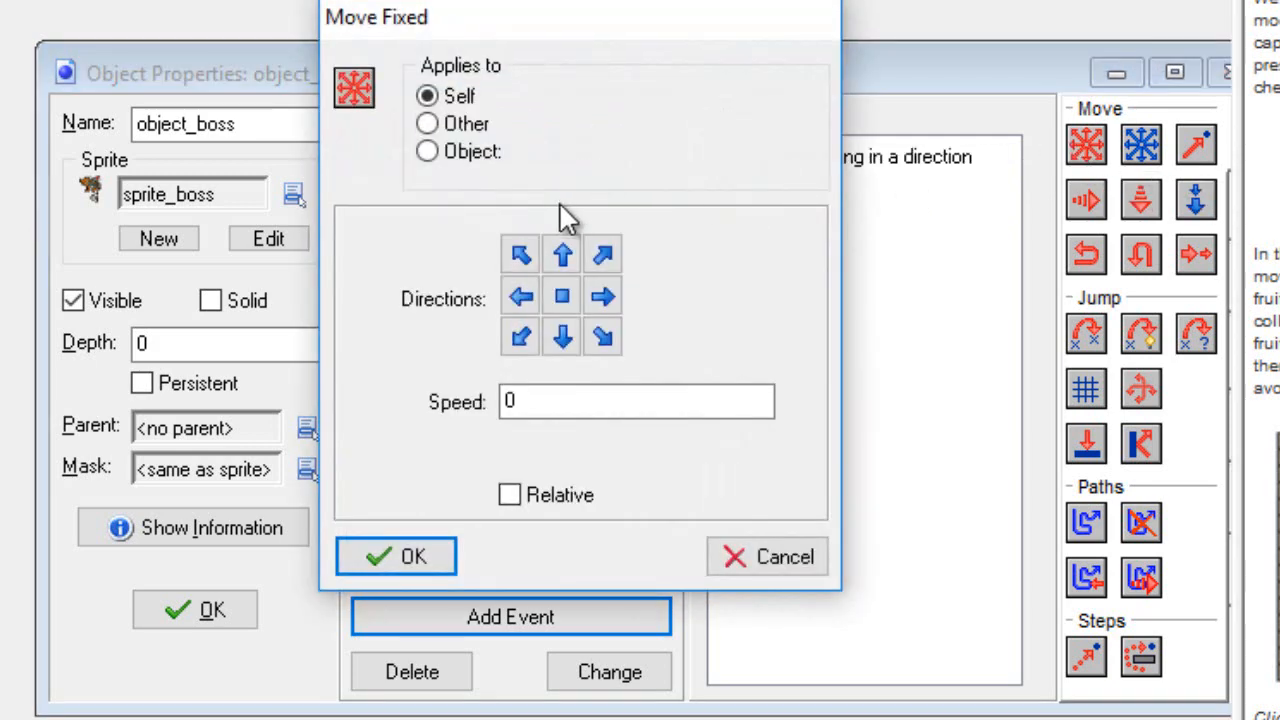
left_click(563, 254)
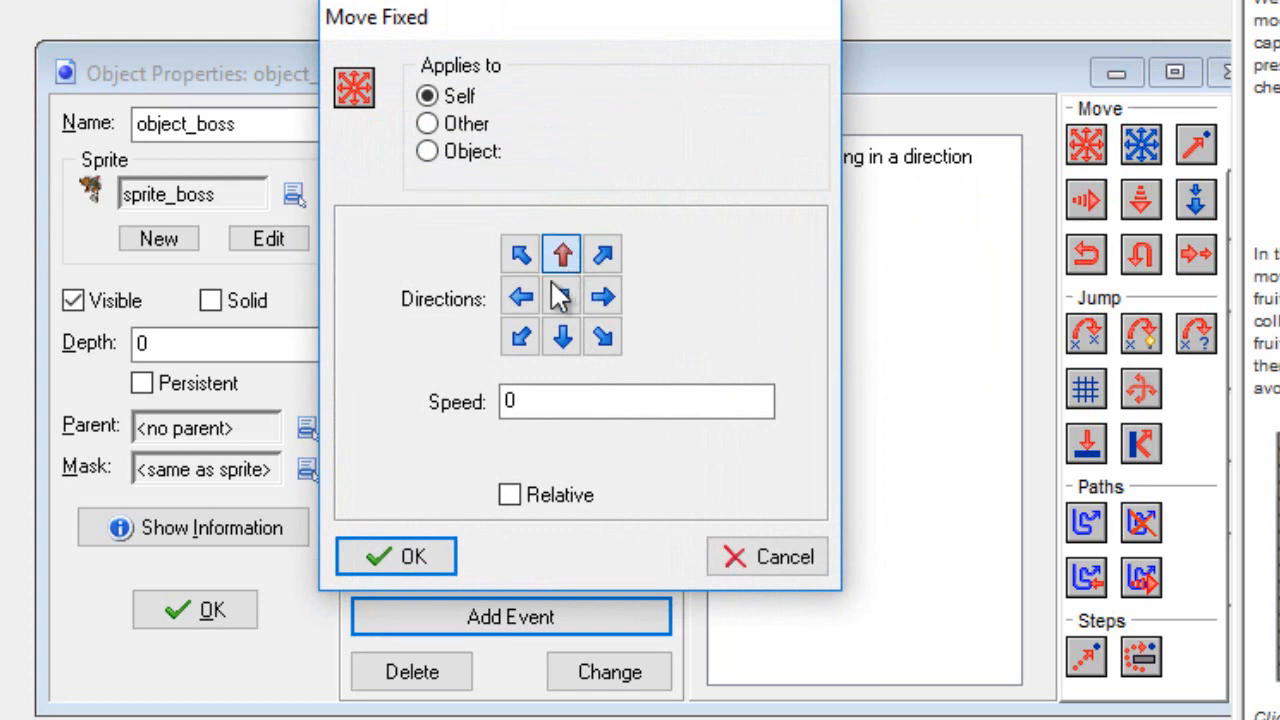
left_click(566, 401)
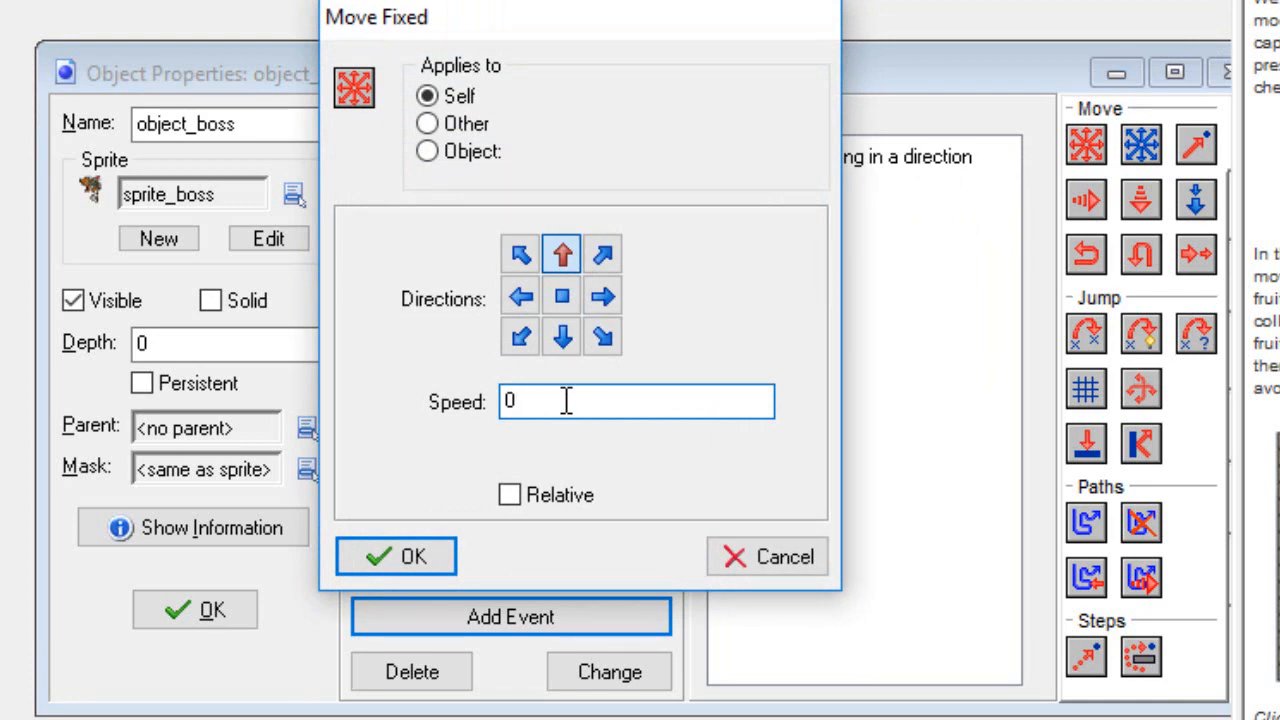
key("BackSpace")
type("8")
left_click(405, 552)
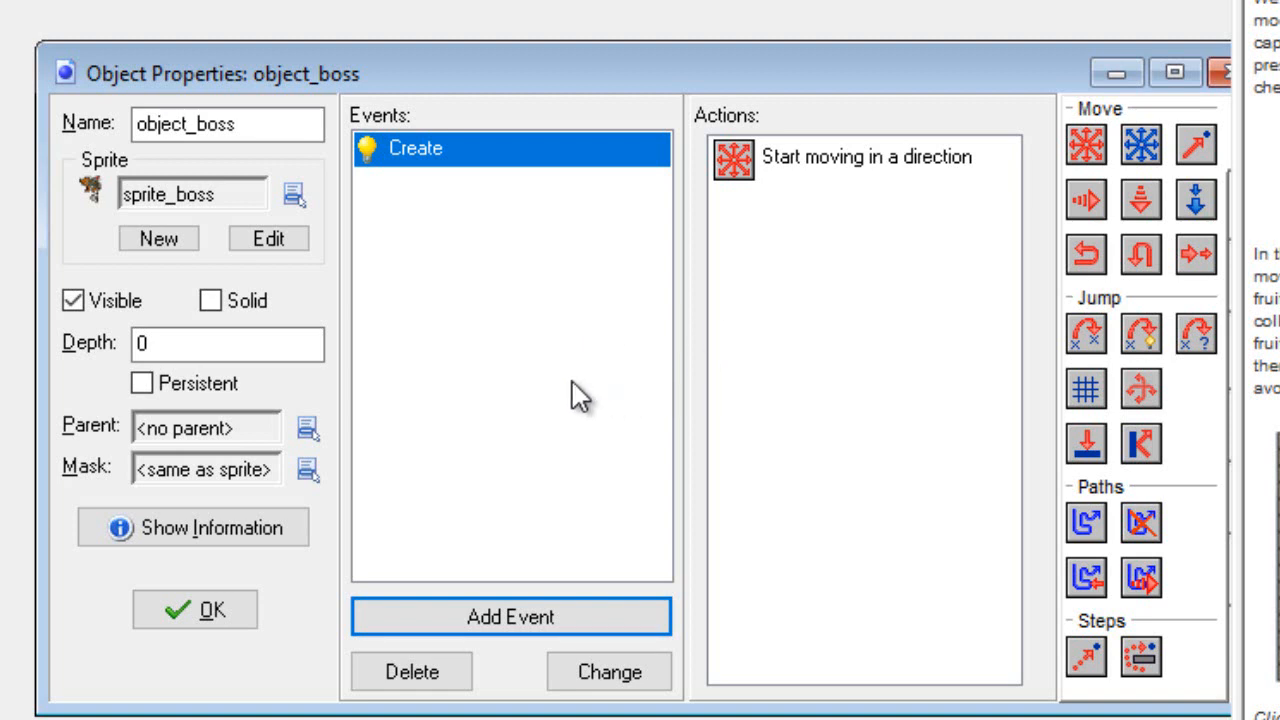
Add an Intersect Boundary event to object_boss with a Reverse Vertical action applied to Self.
left_click(538, 622)
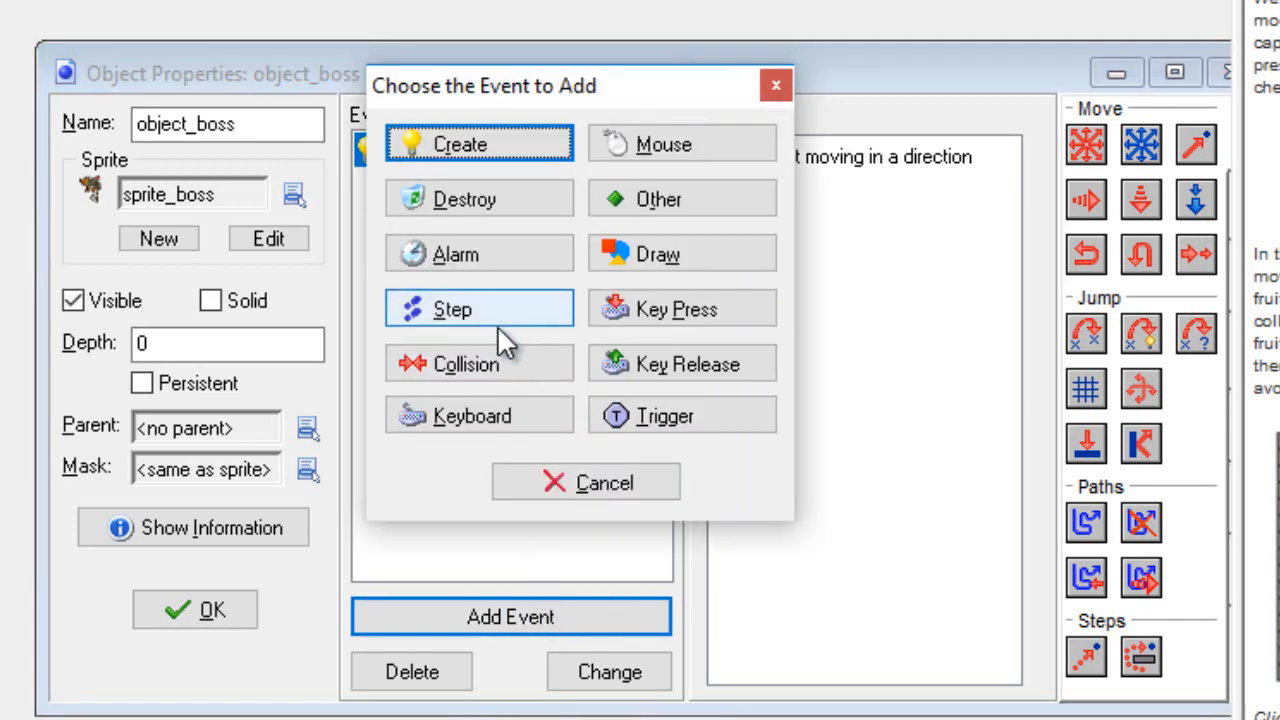
left_click(652, 202)
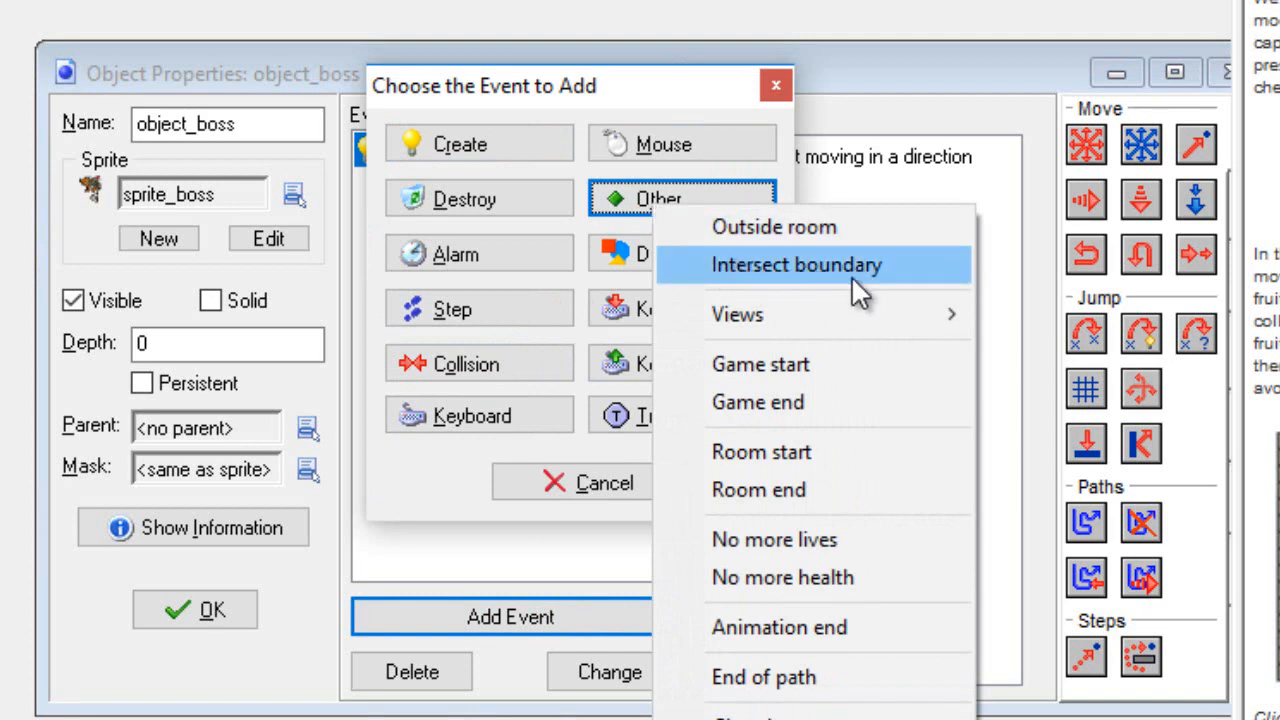
left_click(801, 265)
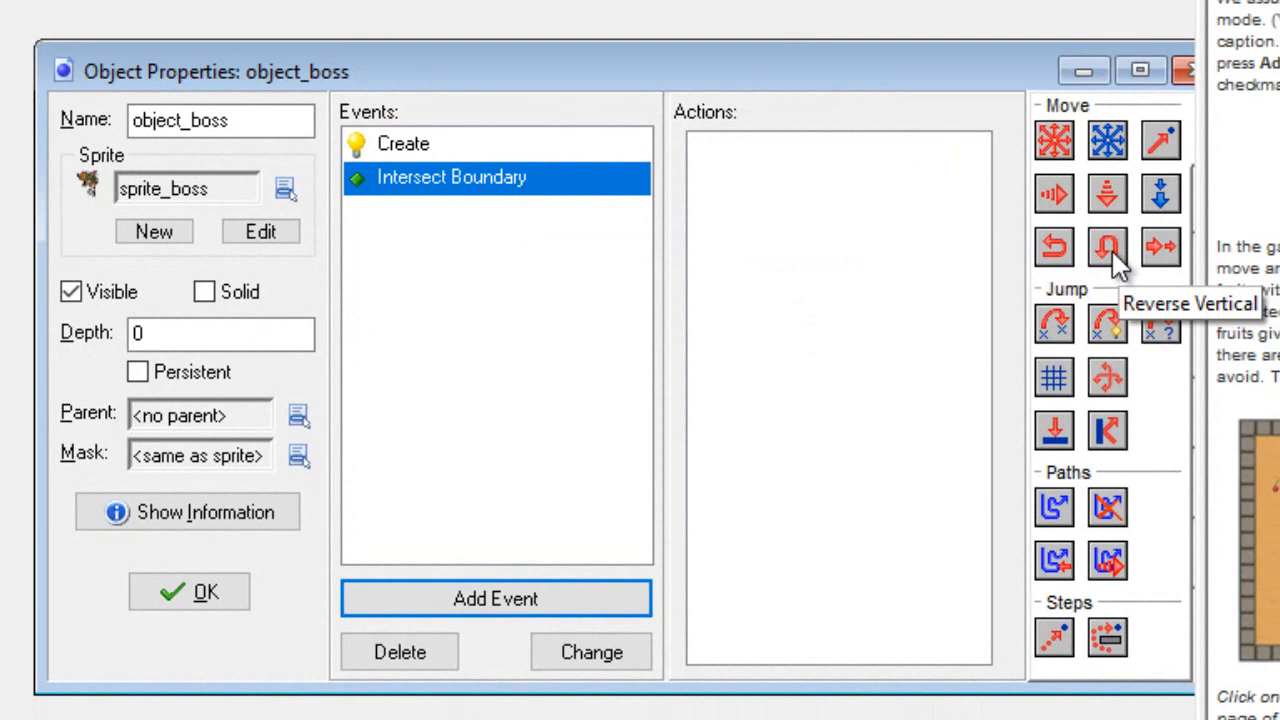
left_click_drag(1113, 255, 745, 189)
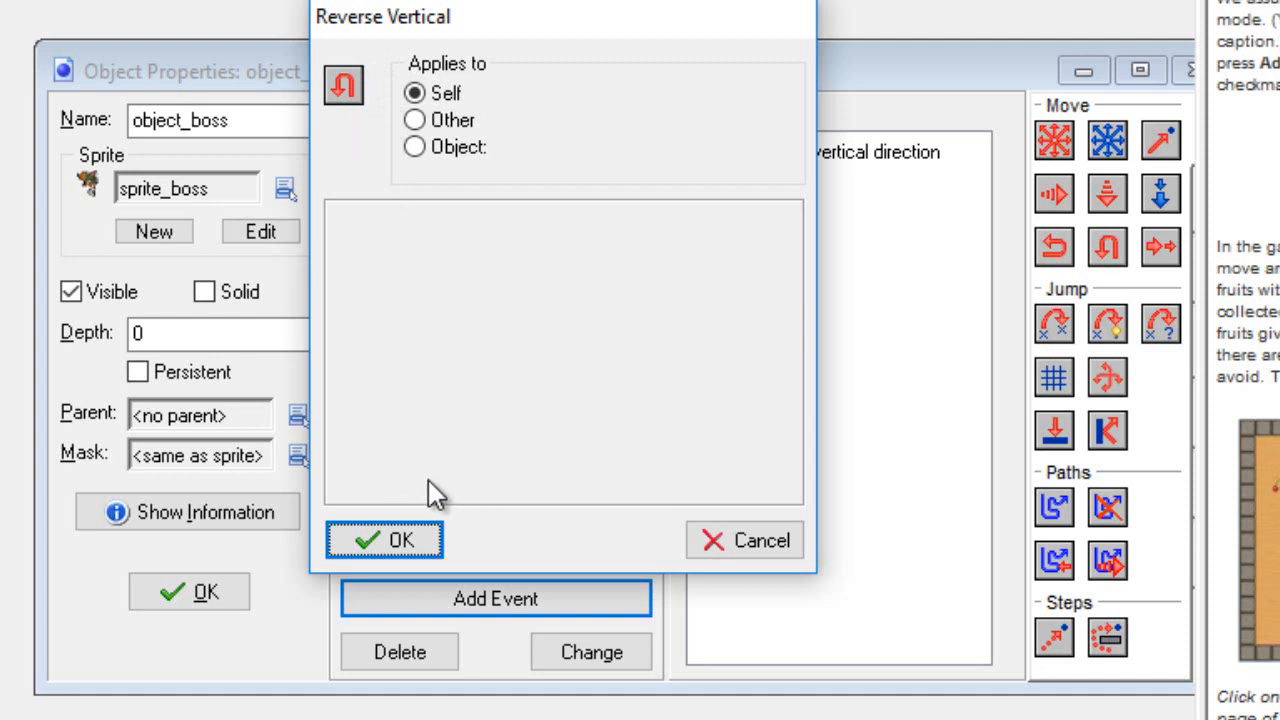
left_click(412, 542)
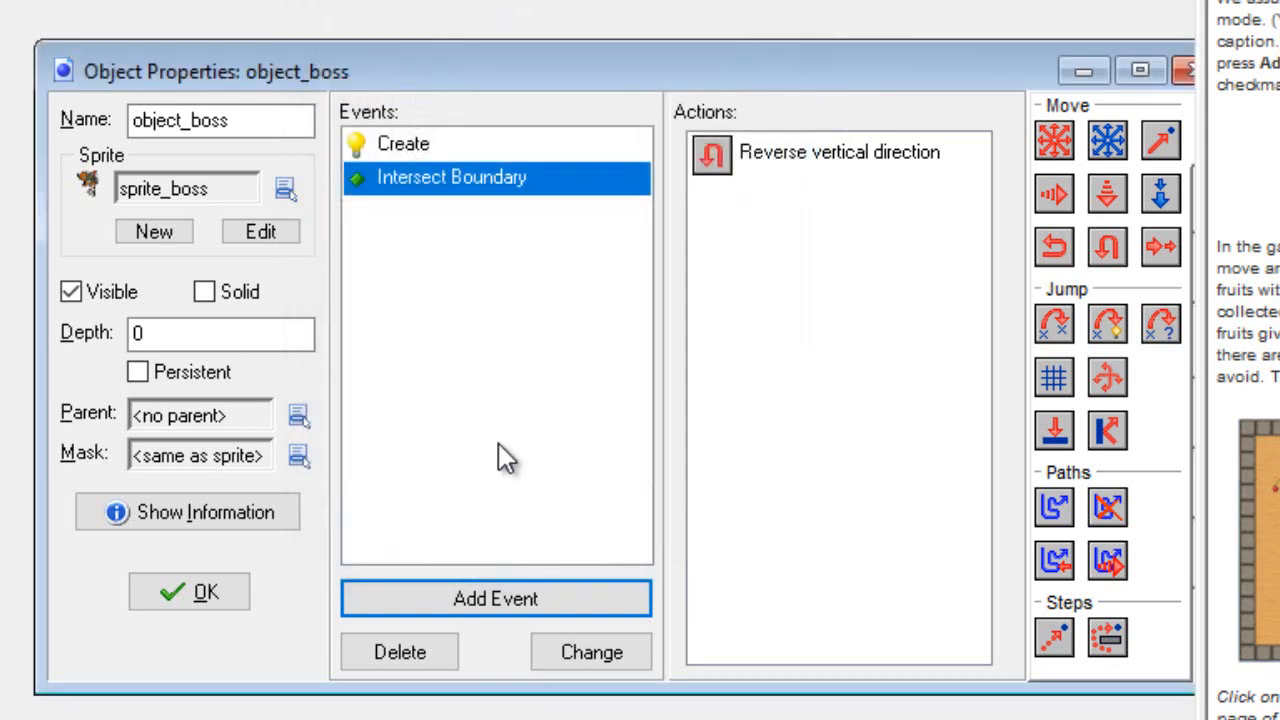
Review the actions of the boss's Create and Intersect Boundary events, and accept the object's properties.
left_click(420, 150)
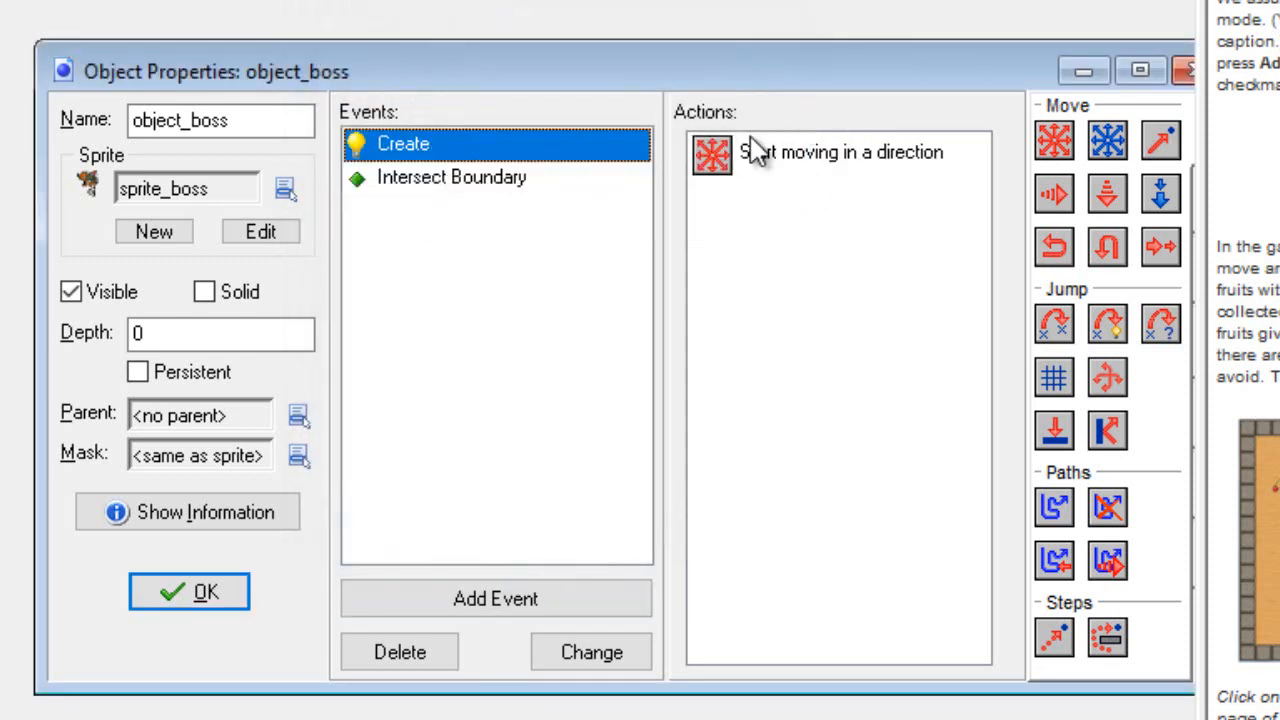
left_click(451, 190)
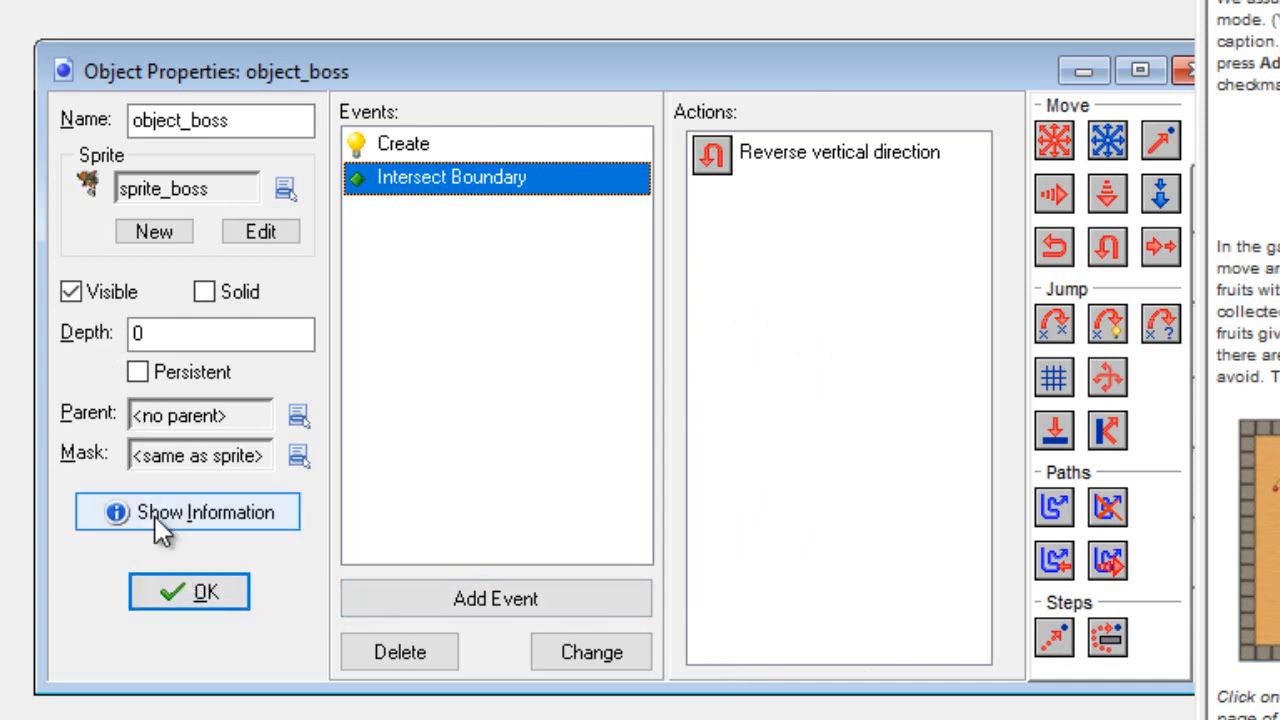
left_click(179, 594)
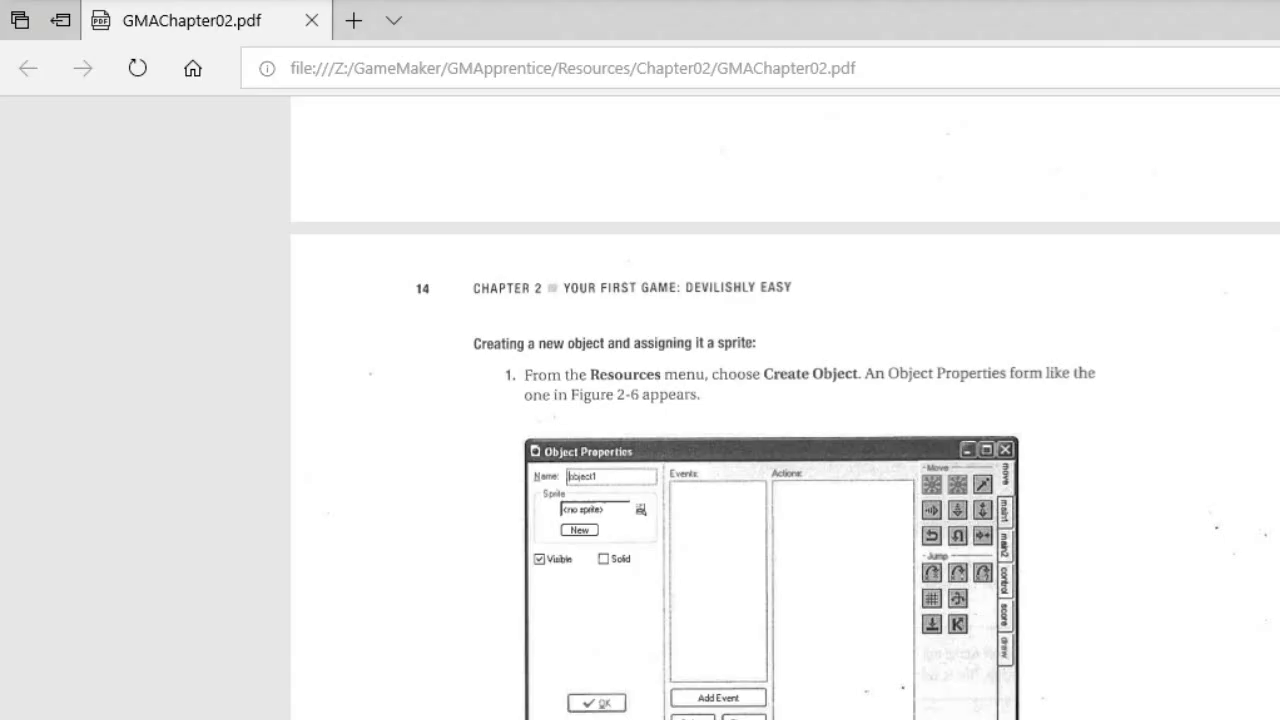
Read on to the Dragon Object section in the chapter PDF, and in GameMaker create a new object that uses sprite_dragon.
scroll(785, 460, "down", 15)
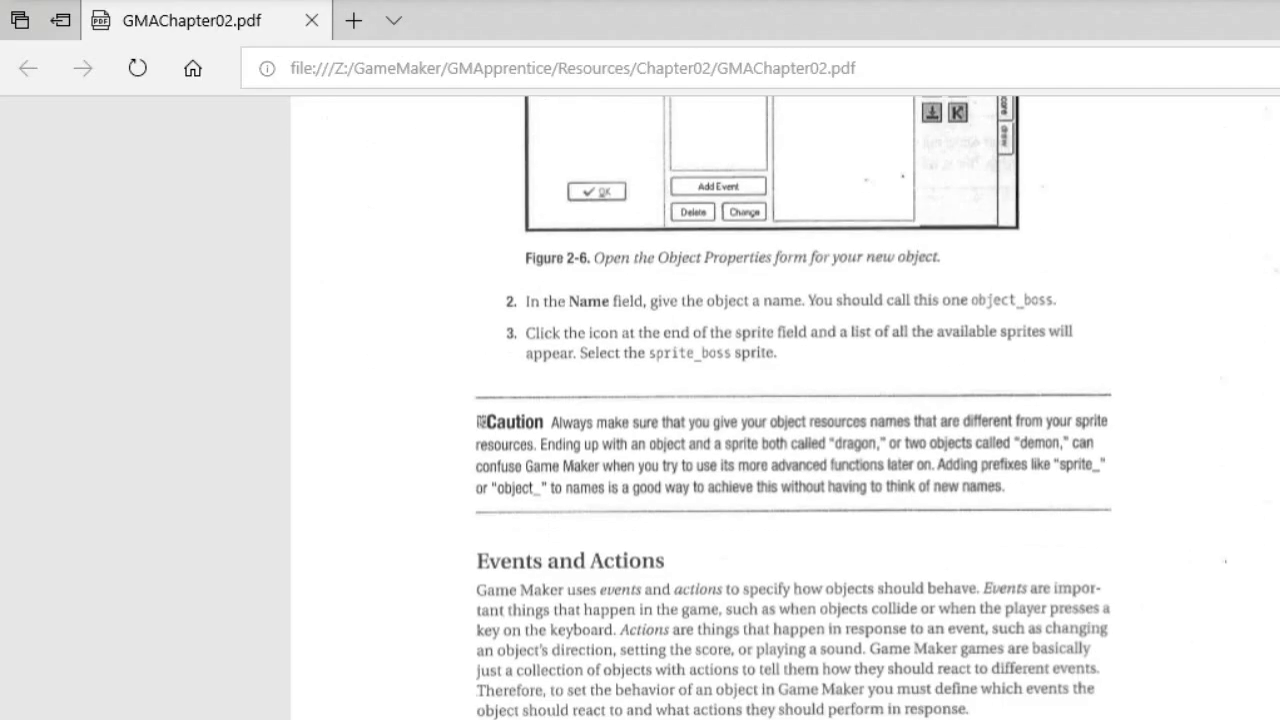
scroll(785, 432, "down", 1)
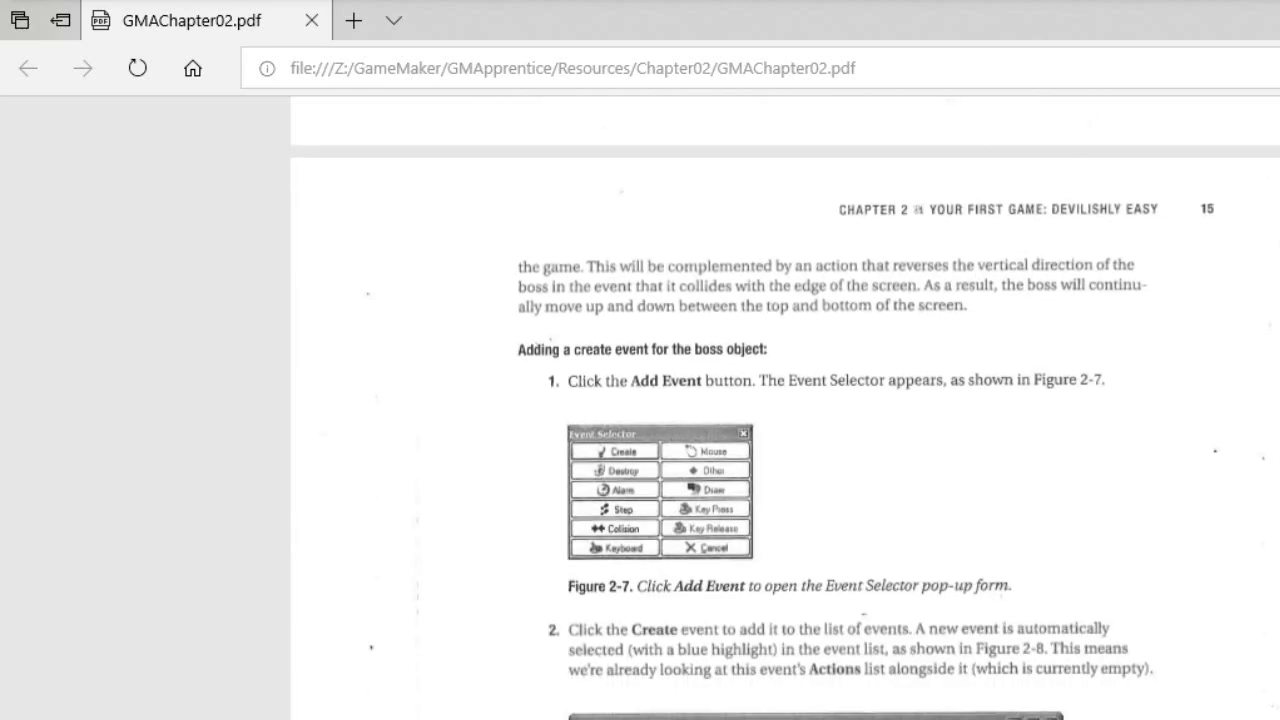
scroll(785, 408, "down", 15)
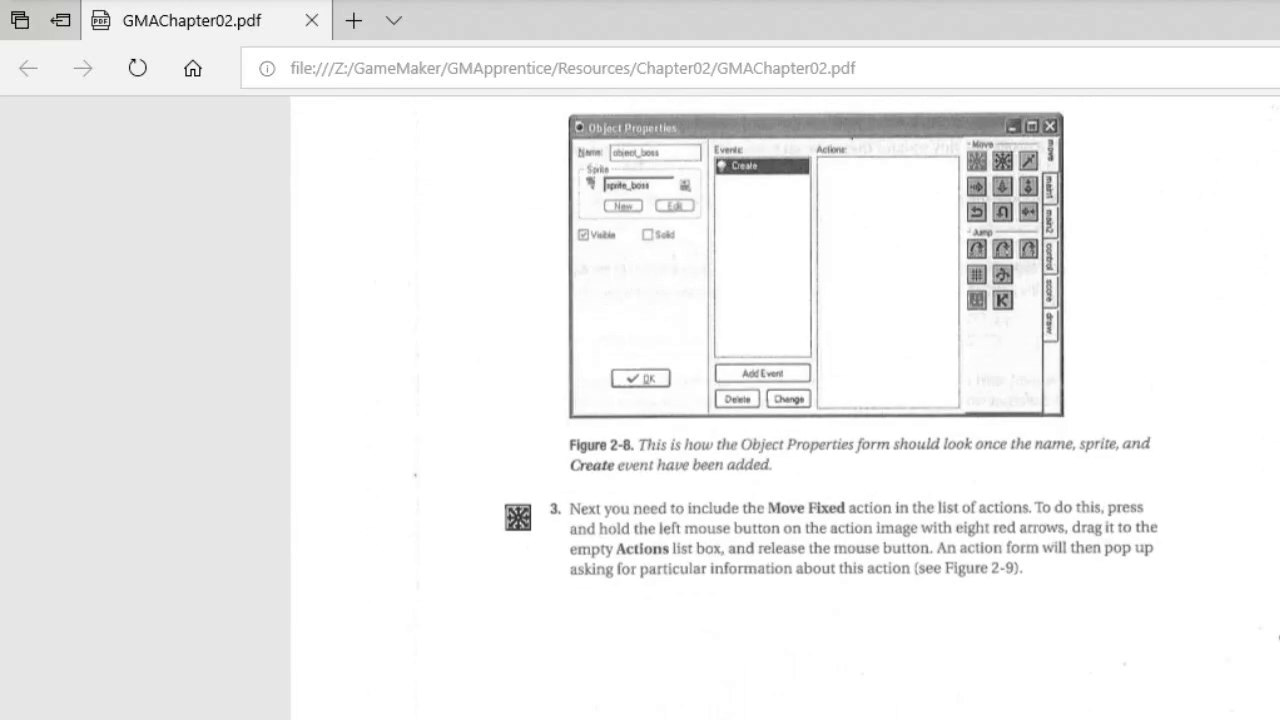
scroll(785, 408, "down", 15)
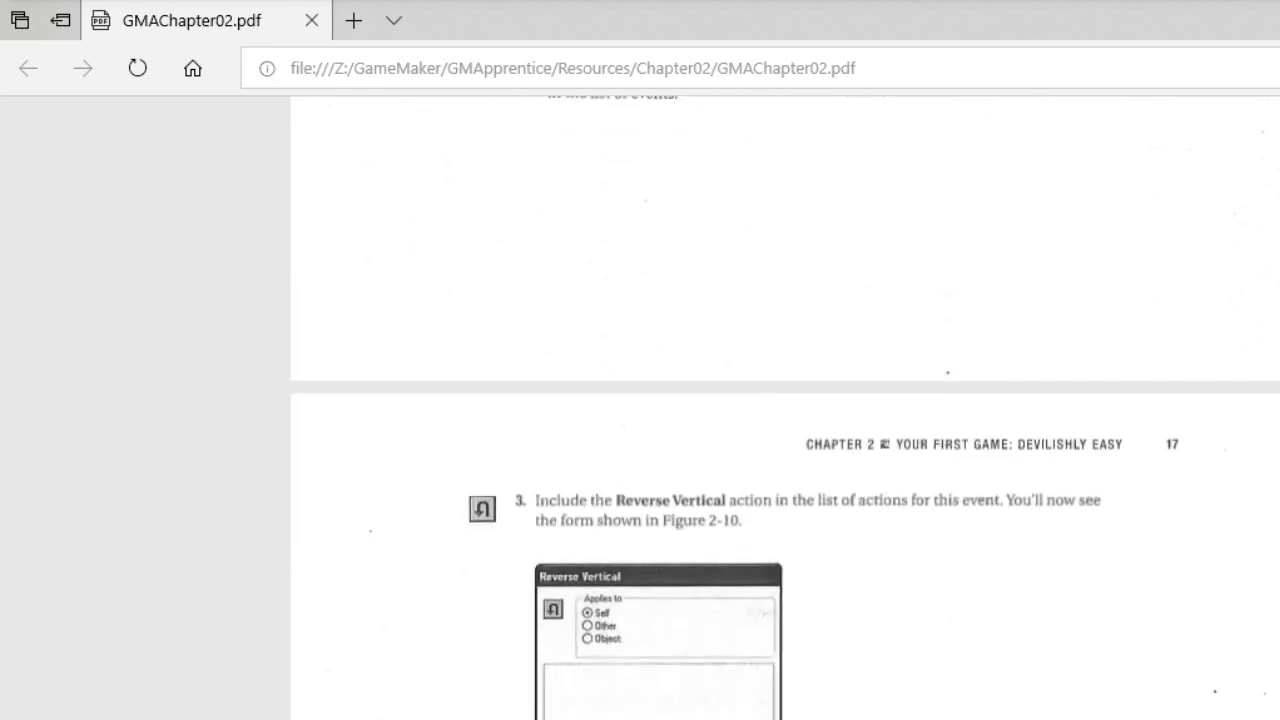
scroll(552, 372, "down", 15)
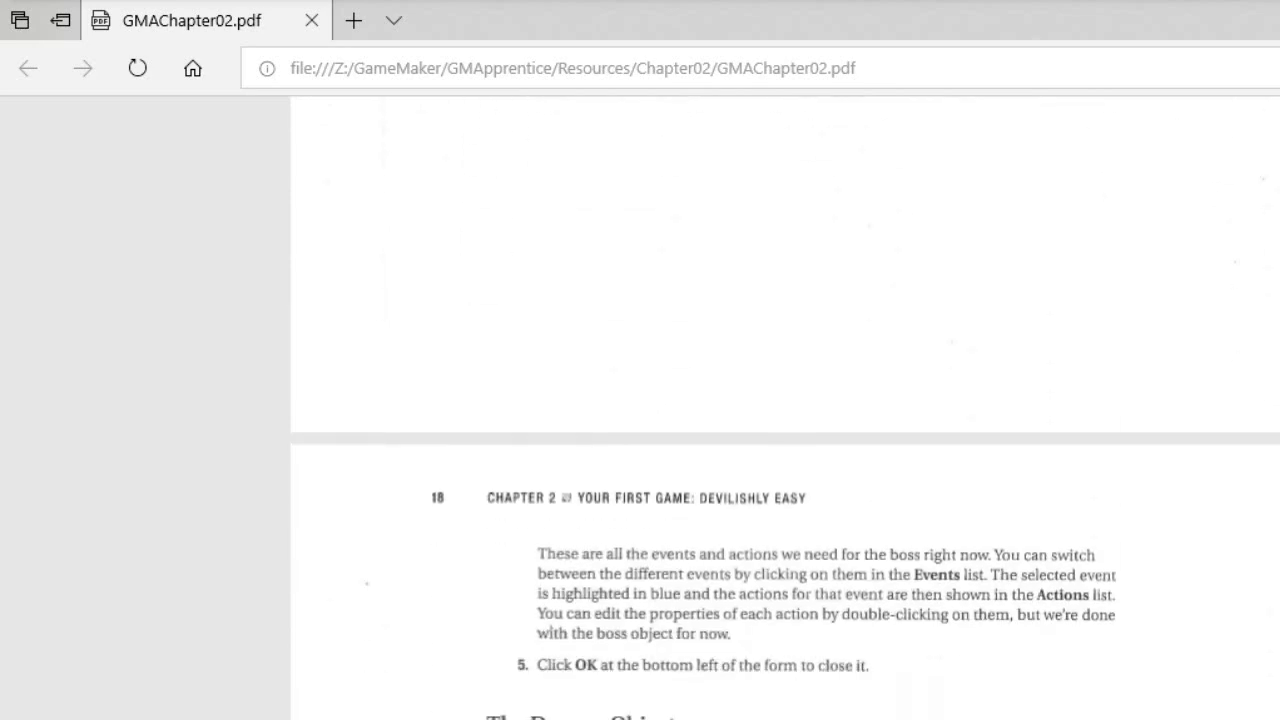
scroll(732, 594, "down", 8)
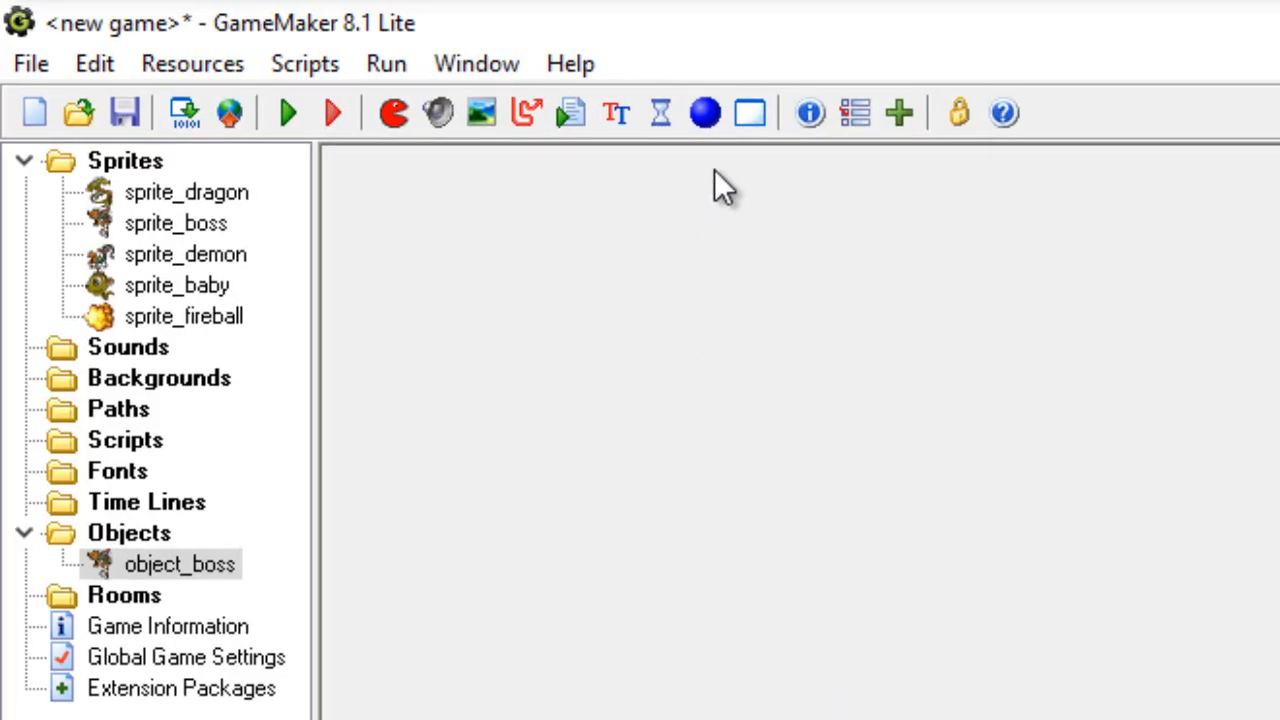
left_click(704, 113)
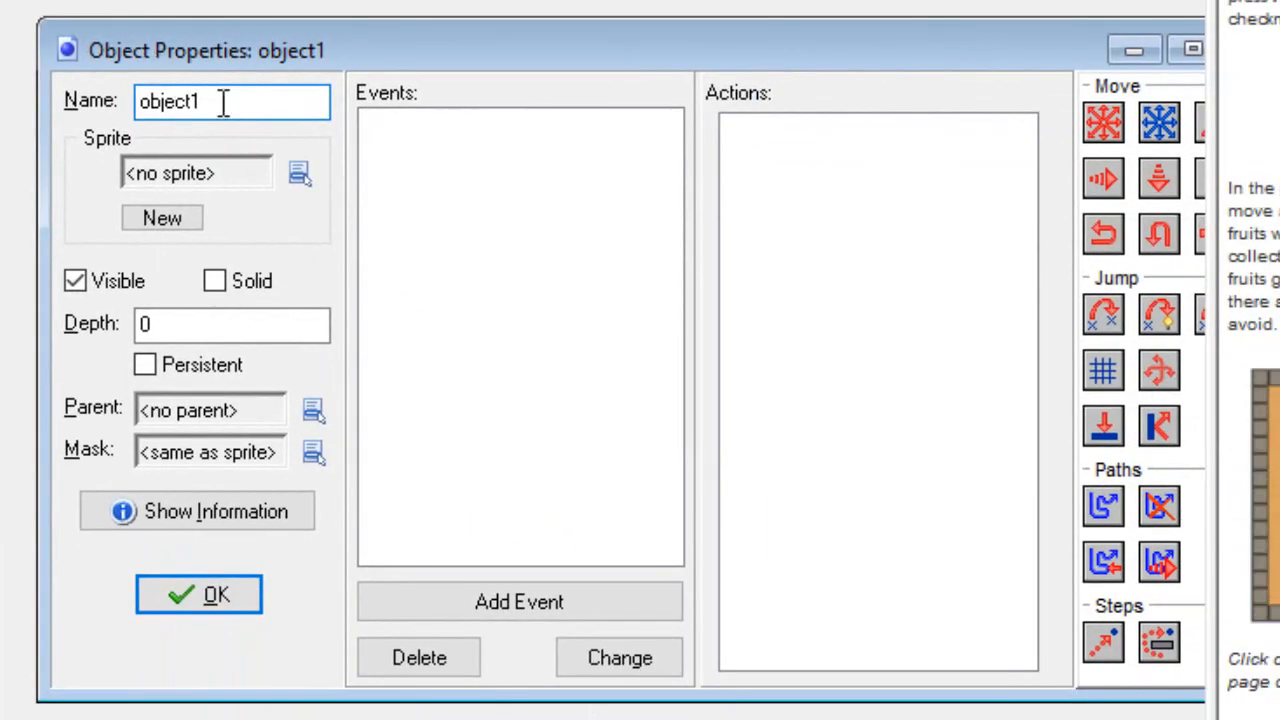
left_click(300, 175)
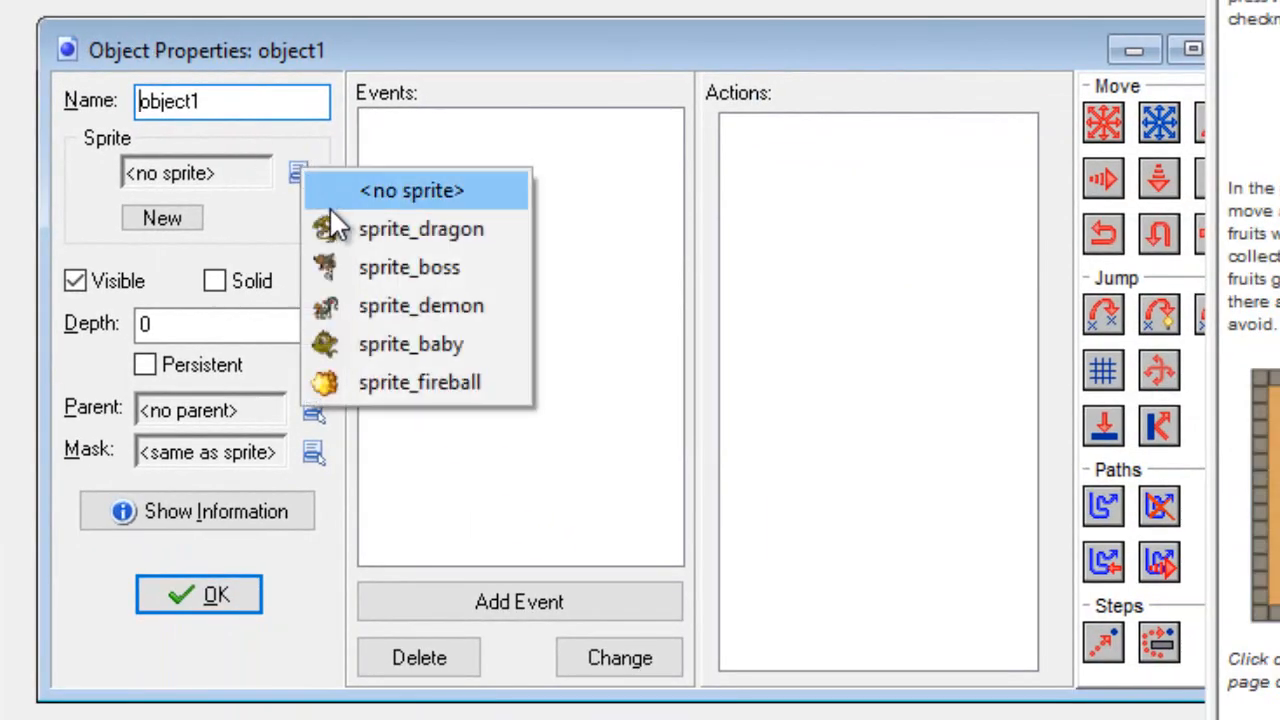
left_click(440, 232)
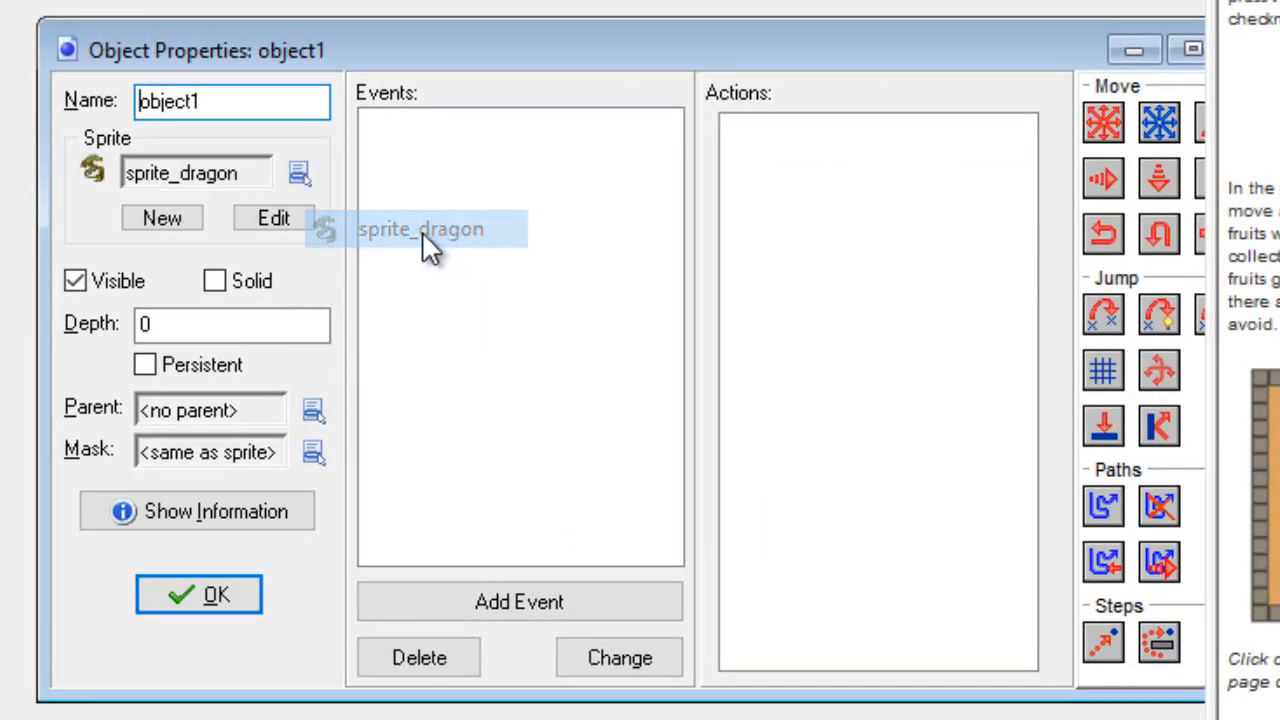
Name the new dragon object object_dragon.
left_click(228, 101)
key("BackSpace")
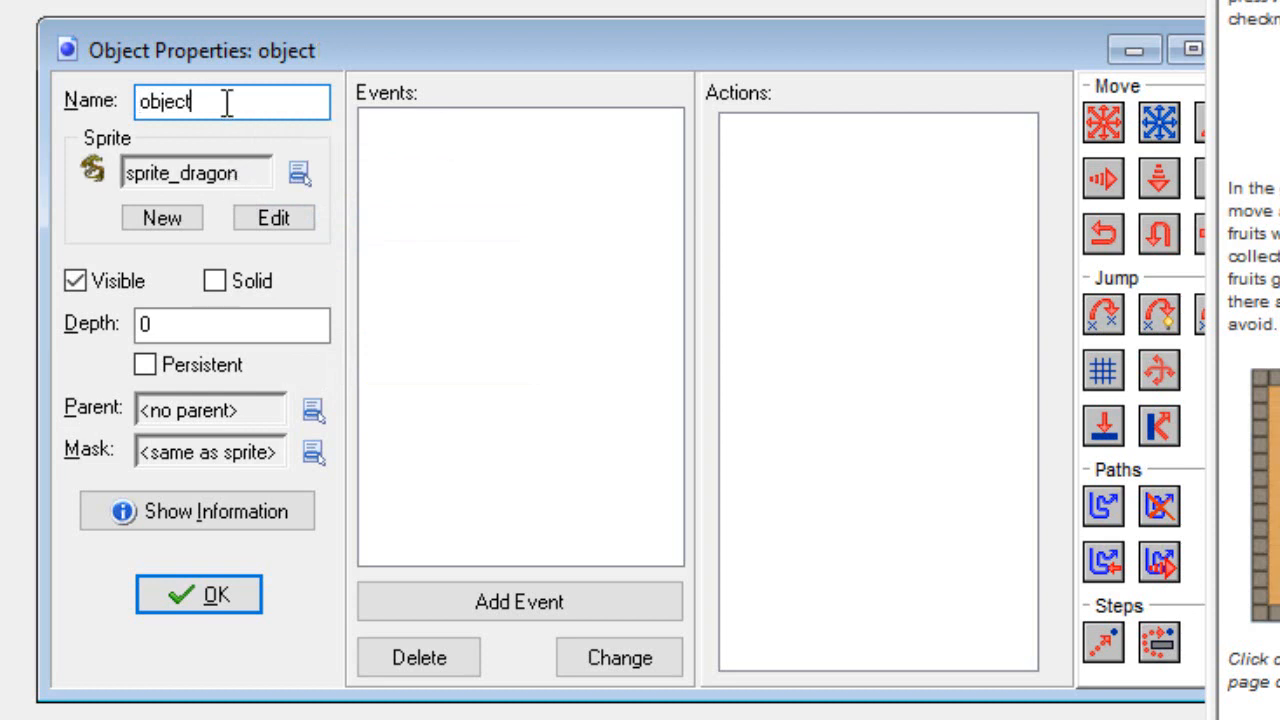
type("_dragon")
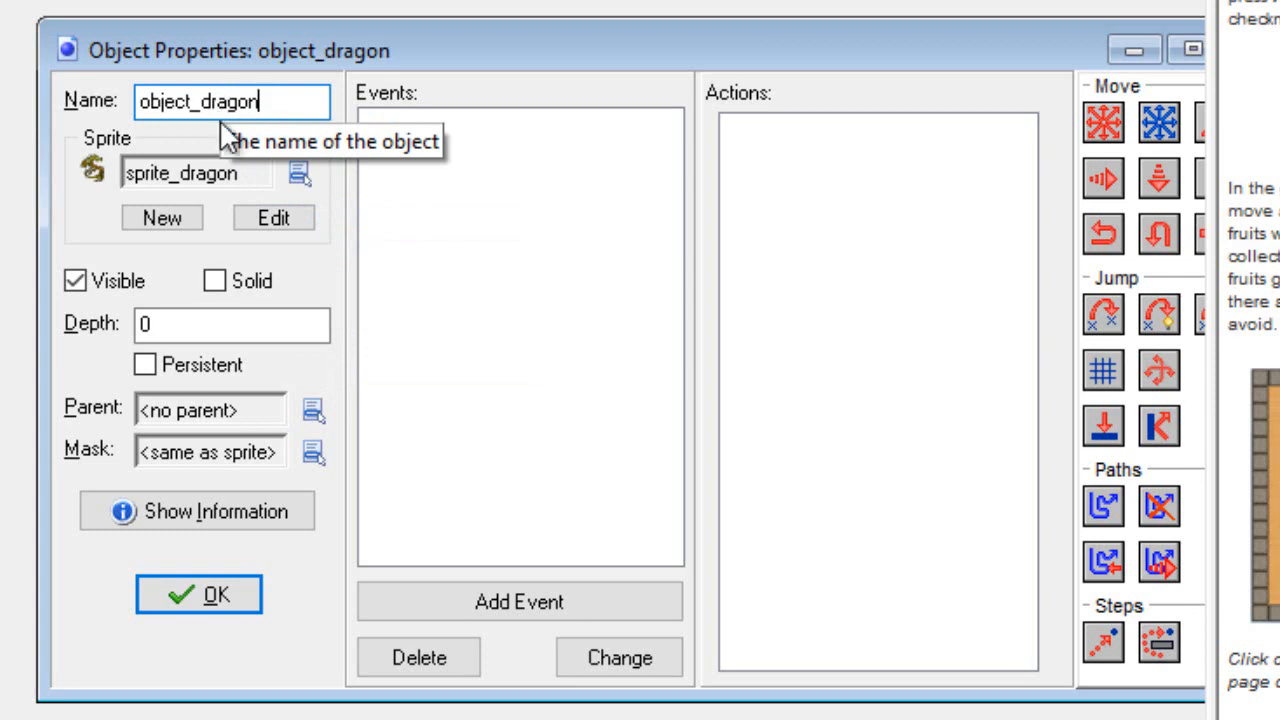
Add a Keyboard <Up> event to object_dragon with a Move Fixed action directed upward at speed 16.
left_click(515, 605)
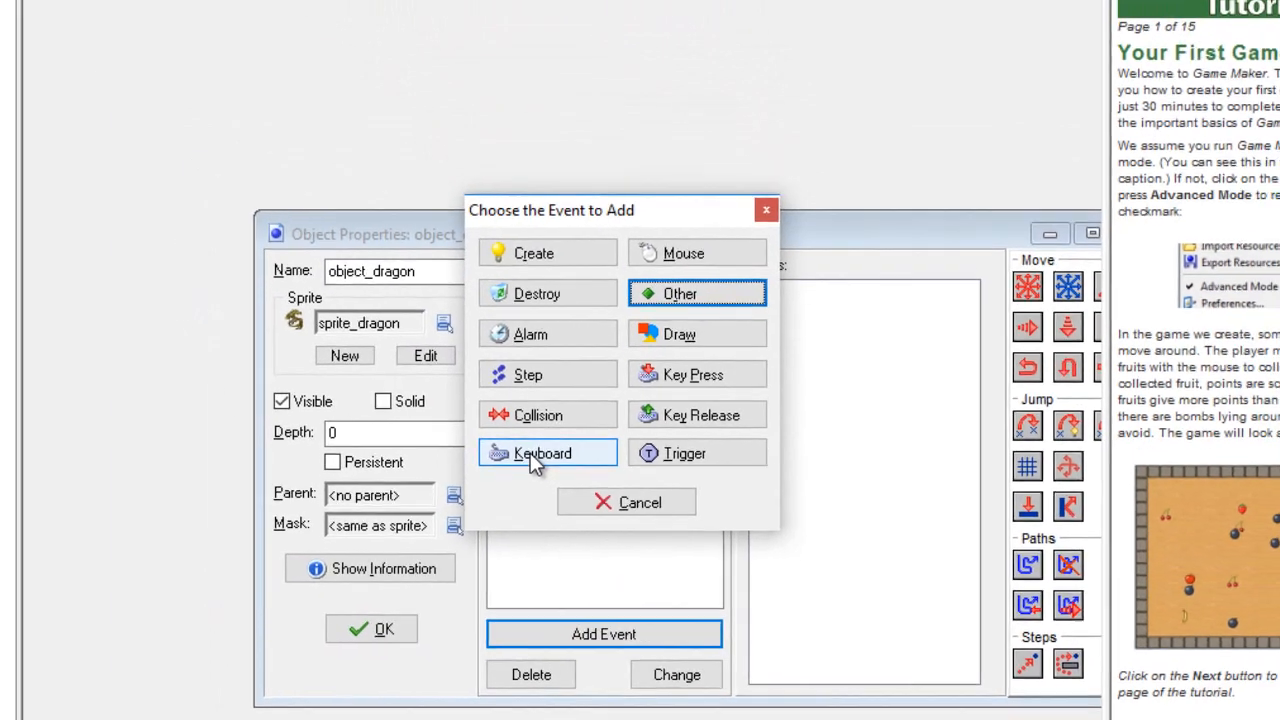
left_click(425, 362)
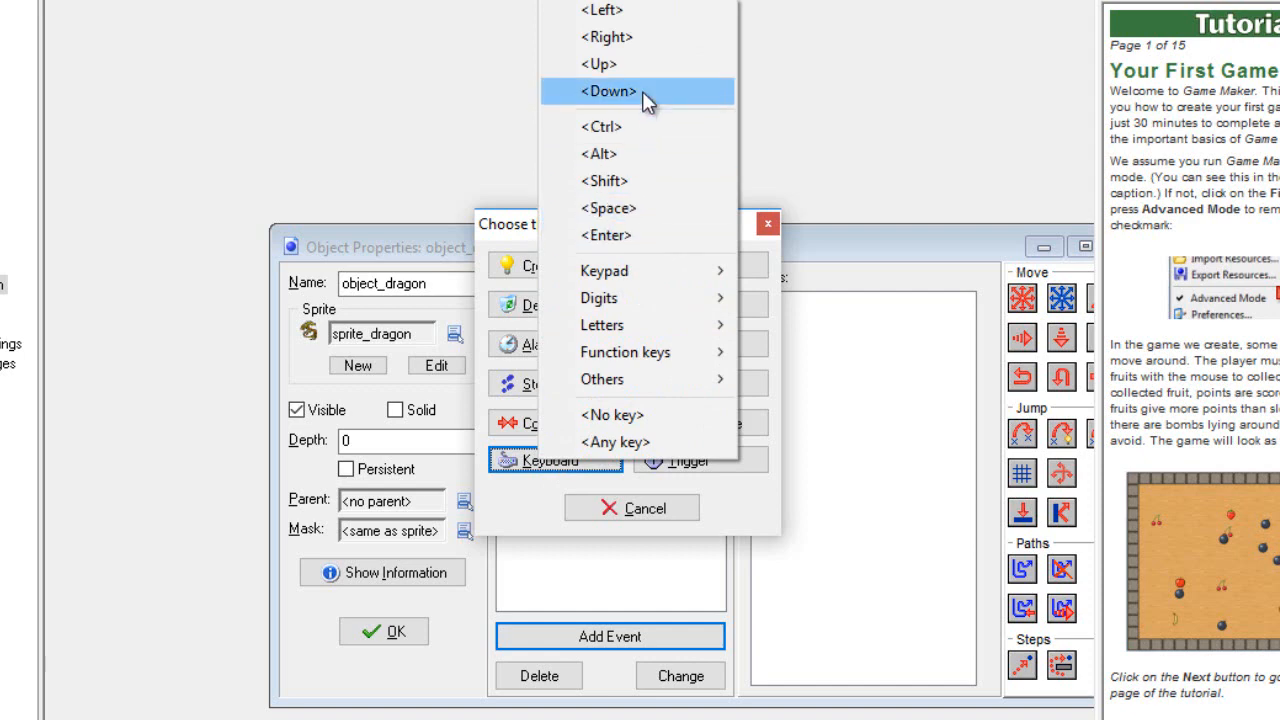
left_click(600, 64)
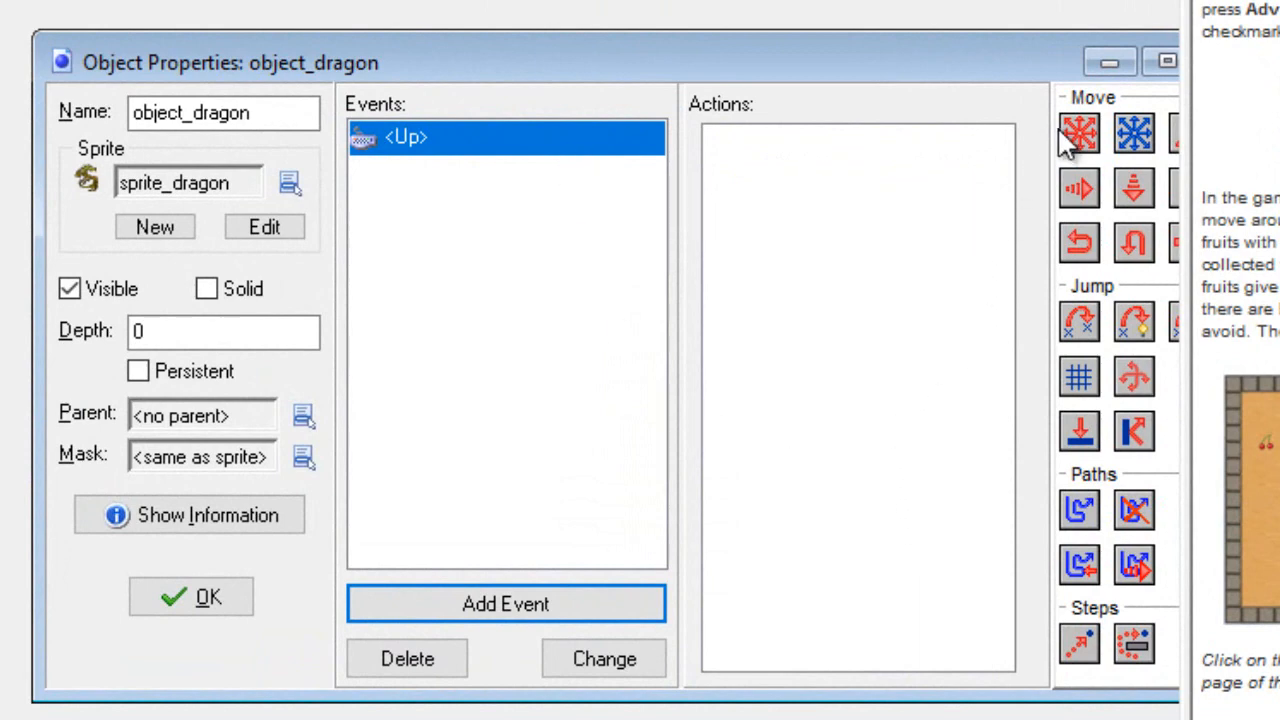
left_click_drag(1068, 140, 818, 225)
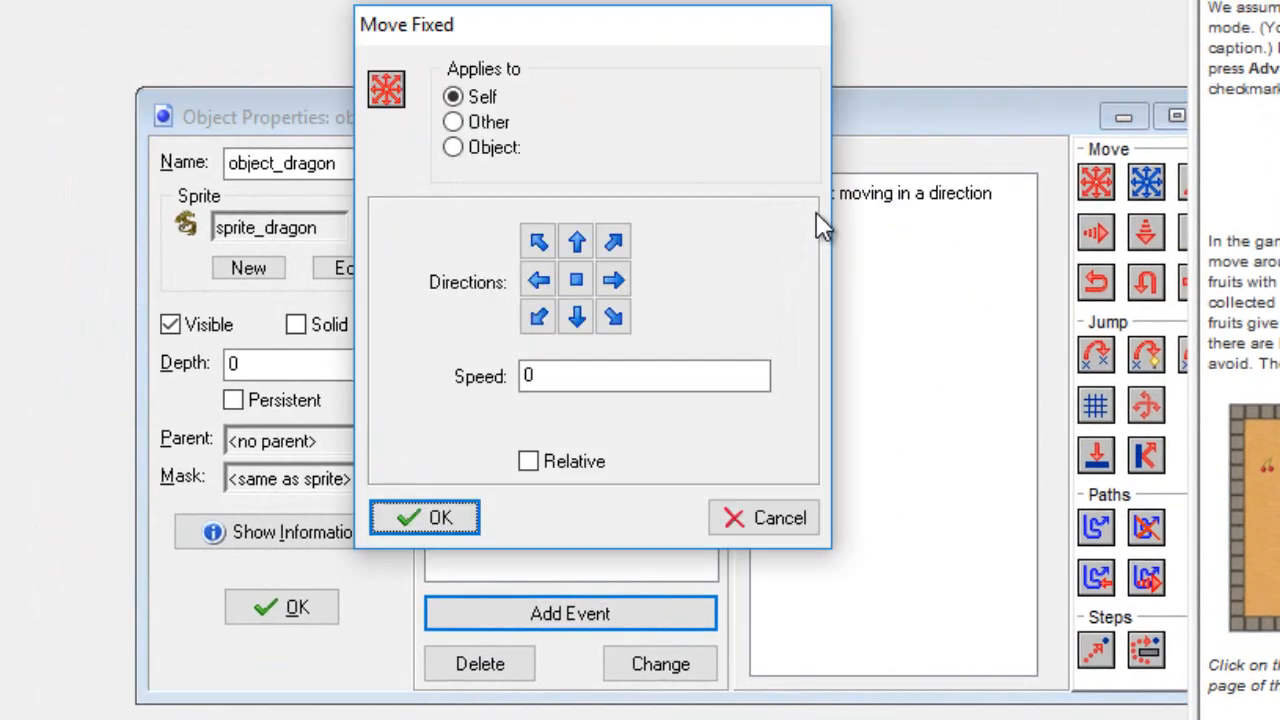
left_click(576, 241)
left_click(581, 383)
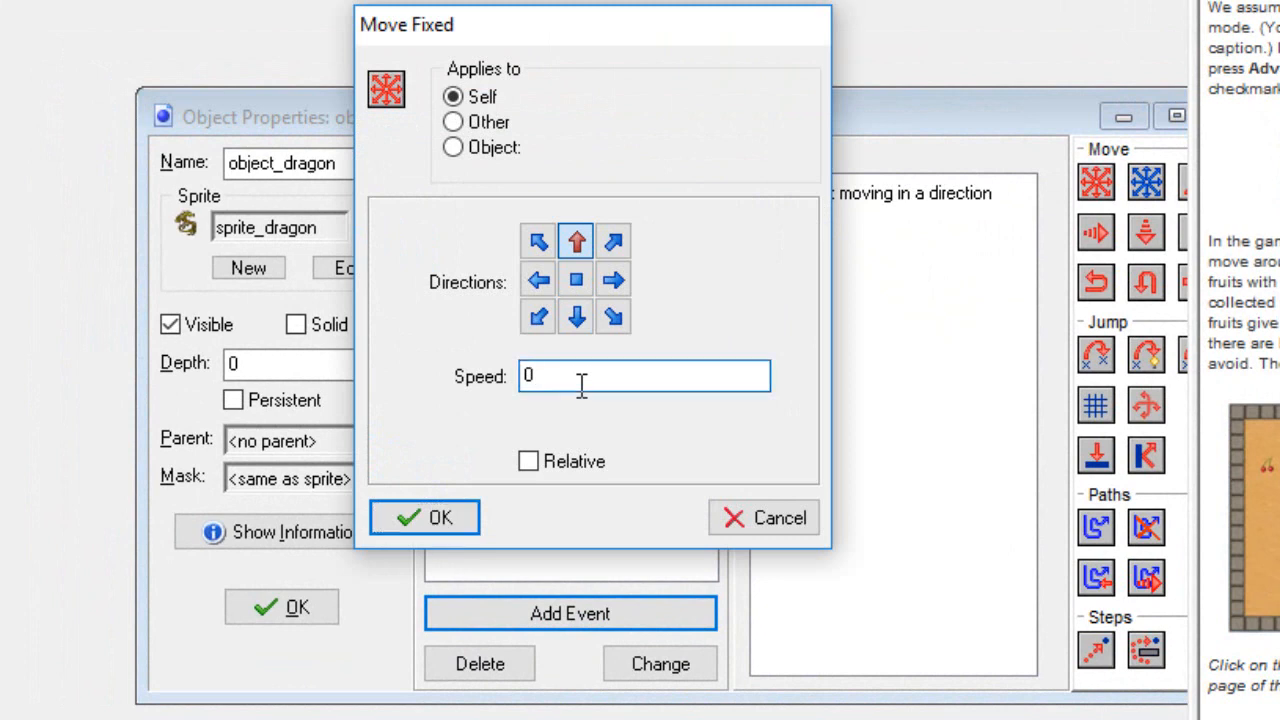
key("BackSpace")
type("16")
left_click(440, 528)
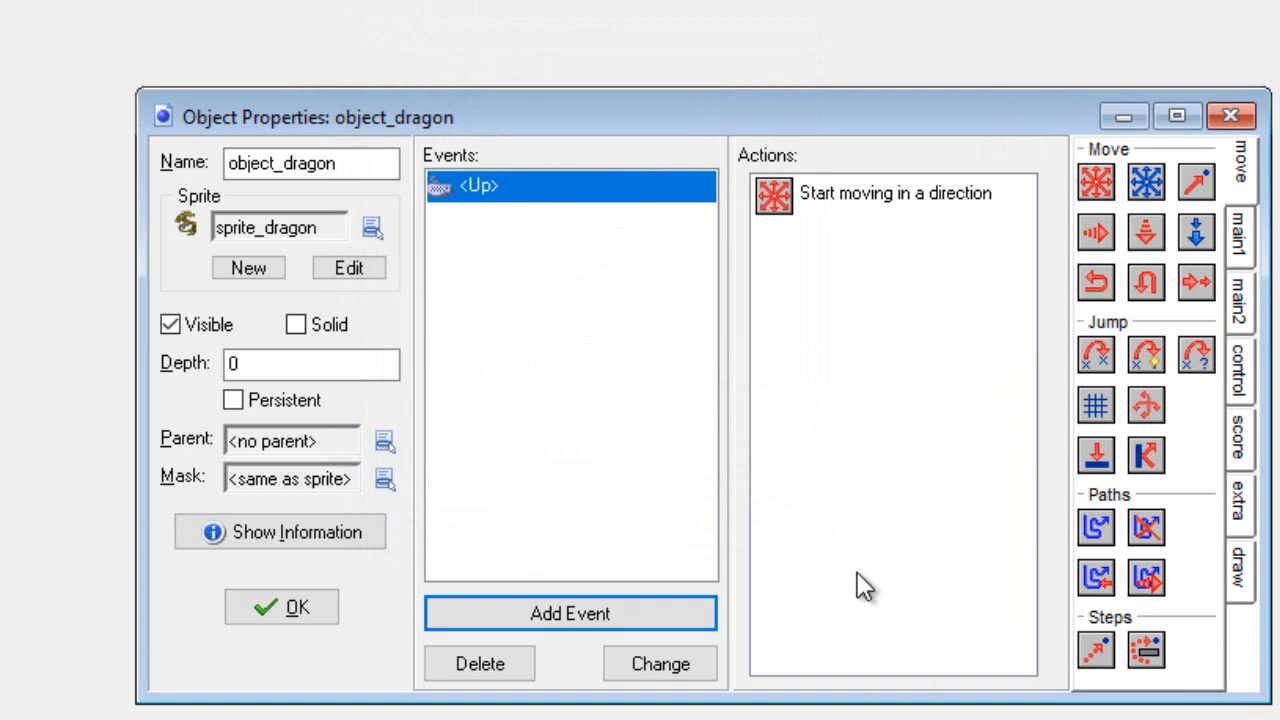
Add a Keyboard <Down> event to object_dragon with a Move Fixed action directed downward at speed 16, and reselect the <Up> event.
left_click(609, 614)
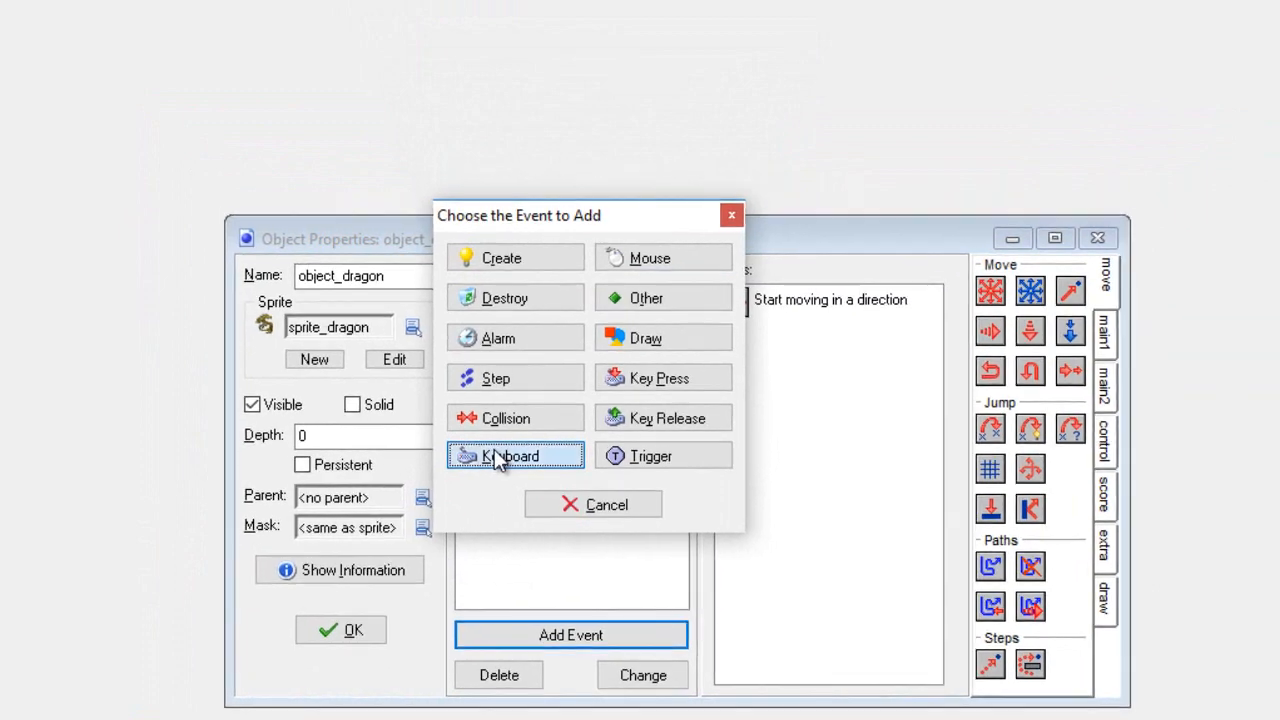
left_click(478, 389)
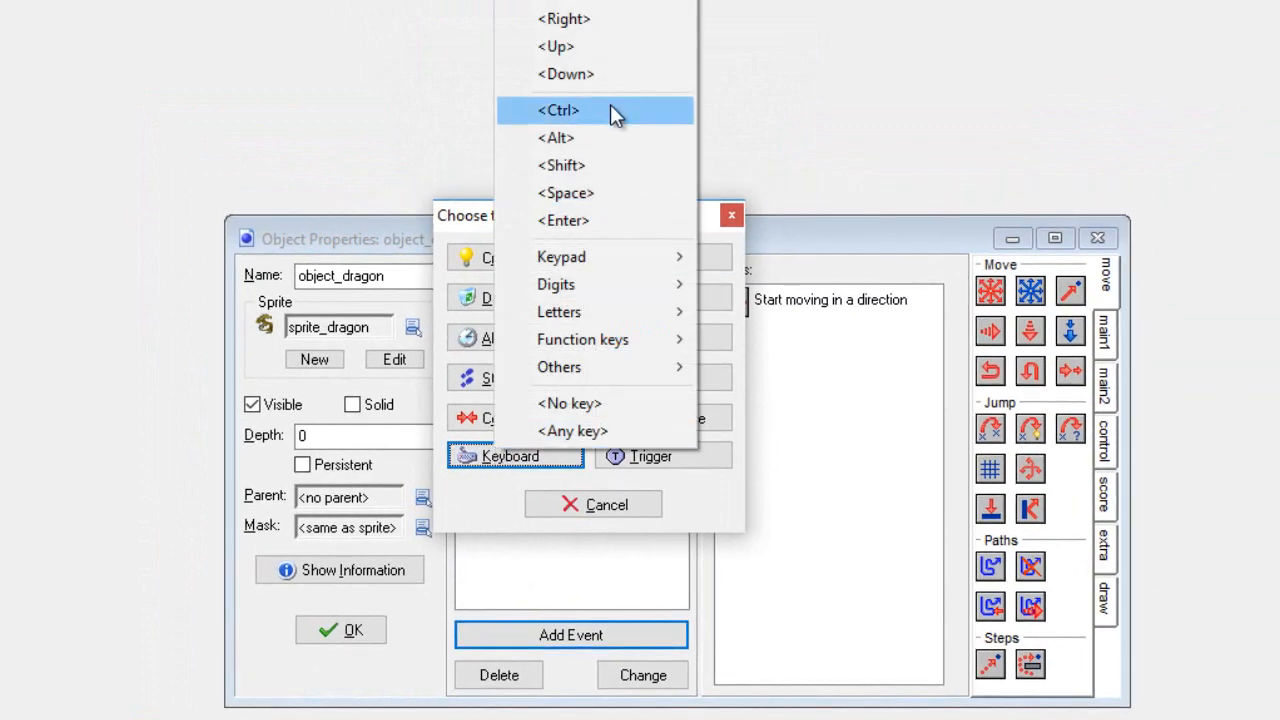
left_click(613, 75)
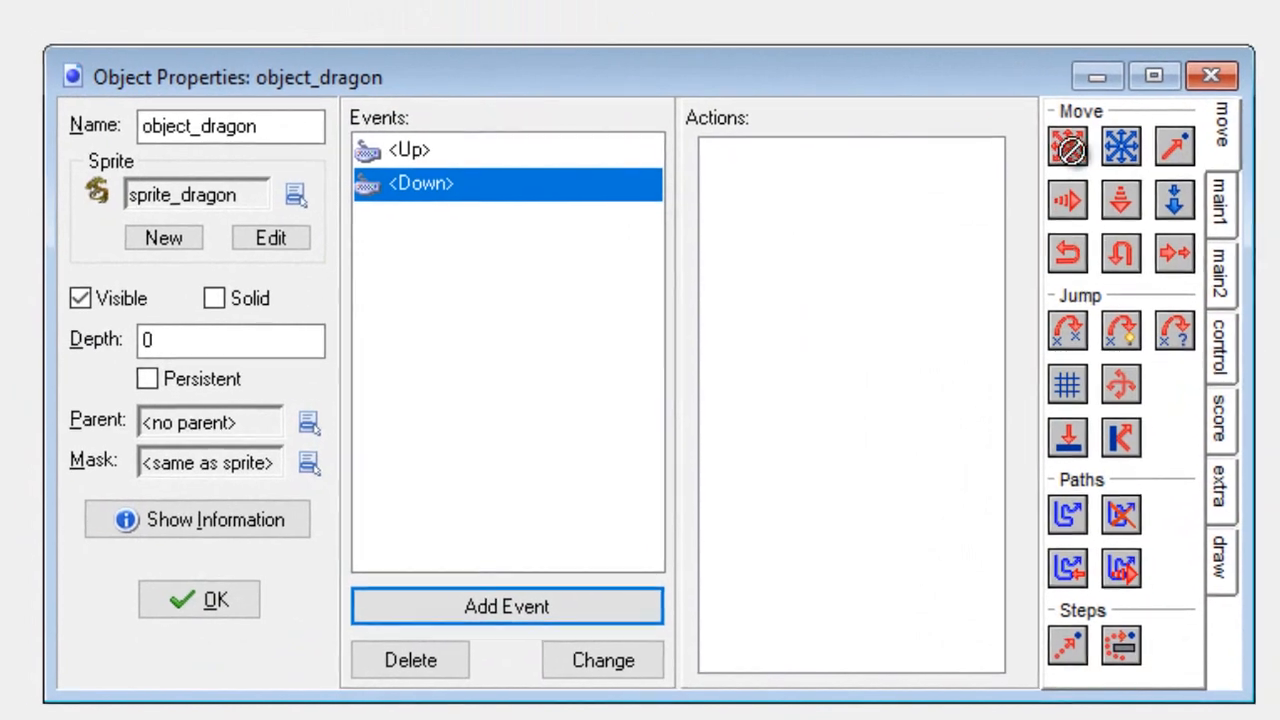
left_click_drag(1076, 128, 780, 168)
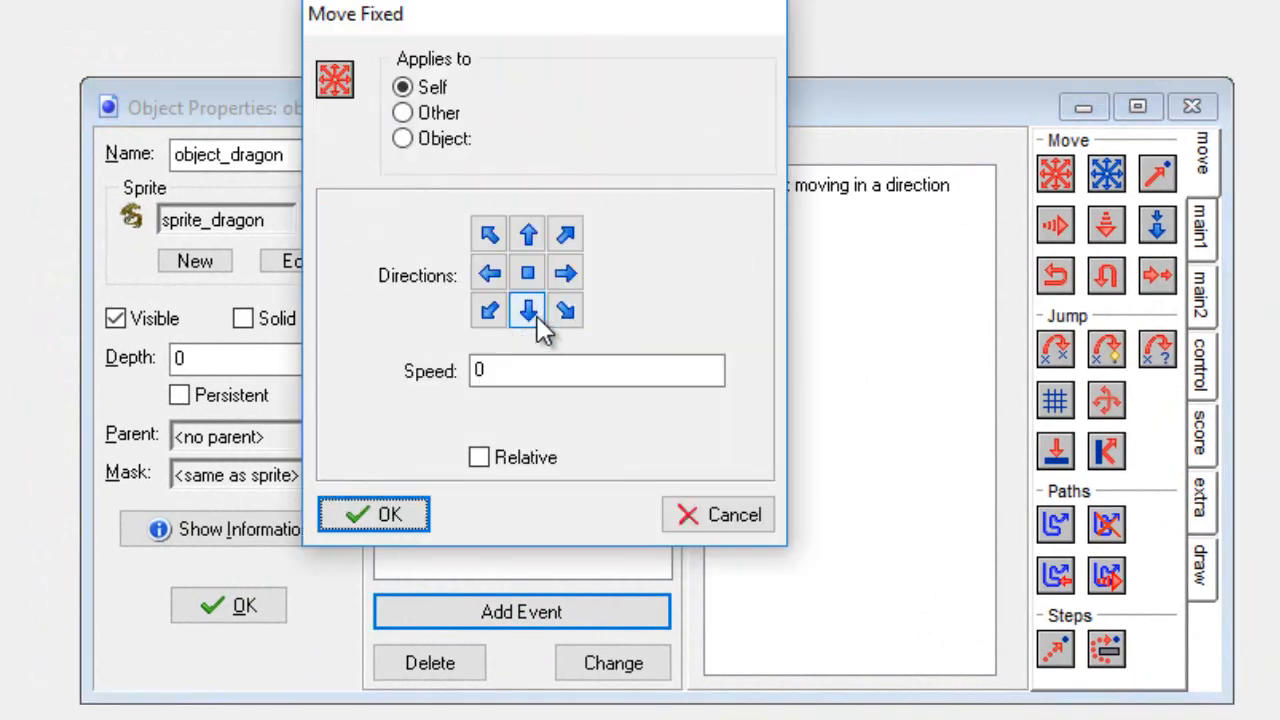
left_click(515, 368)
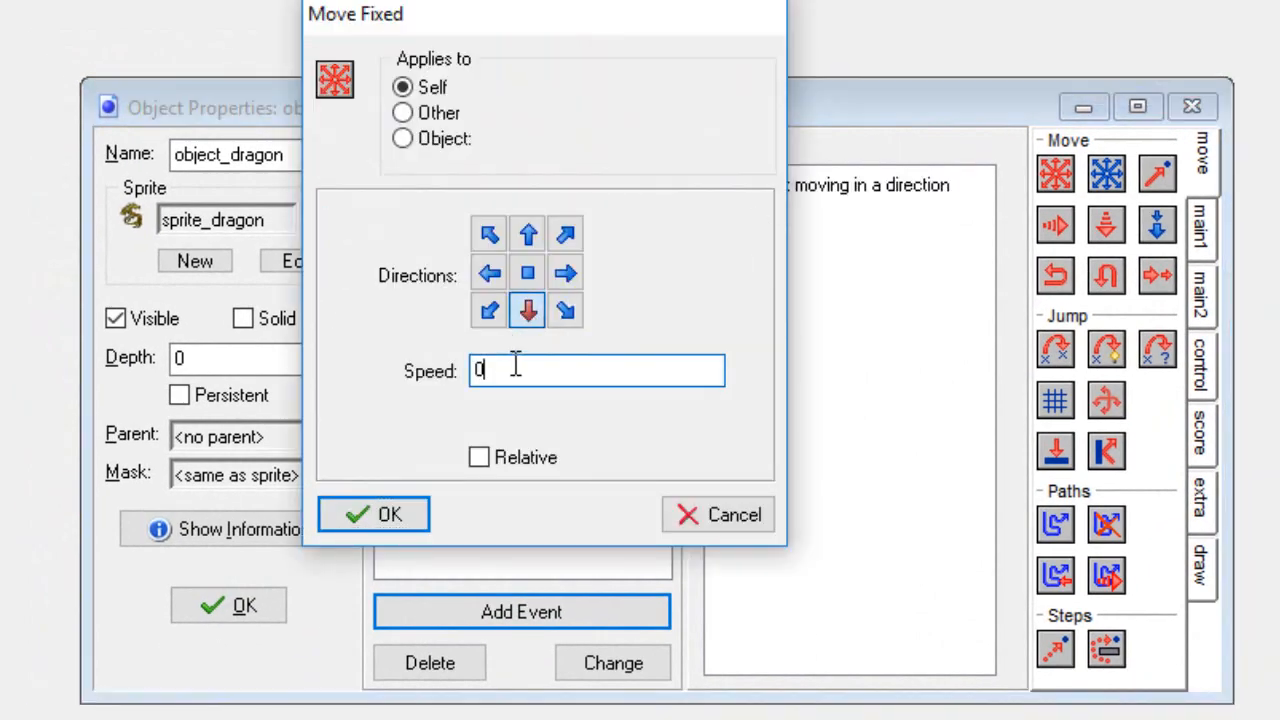
key("BackSpace")
type("16")
left_click(358, 515)
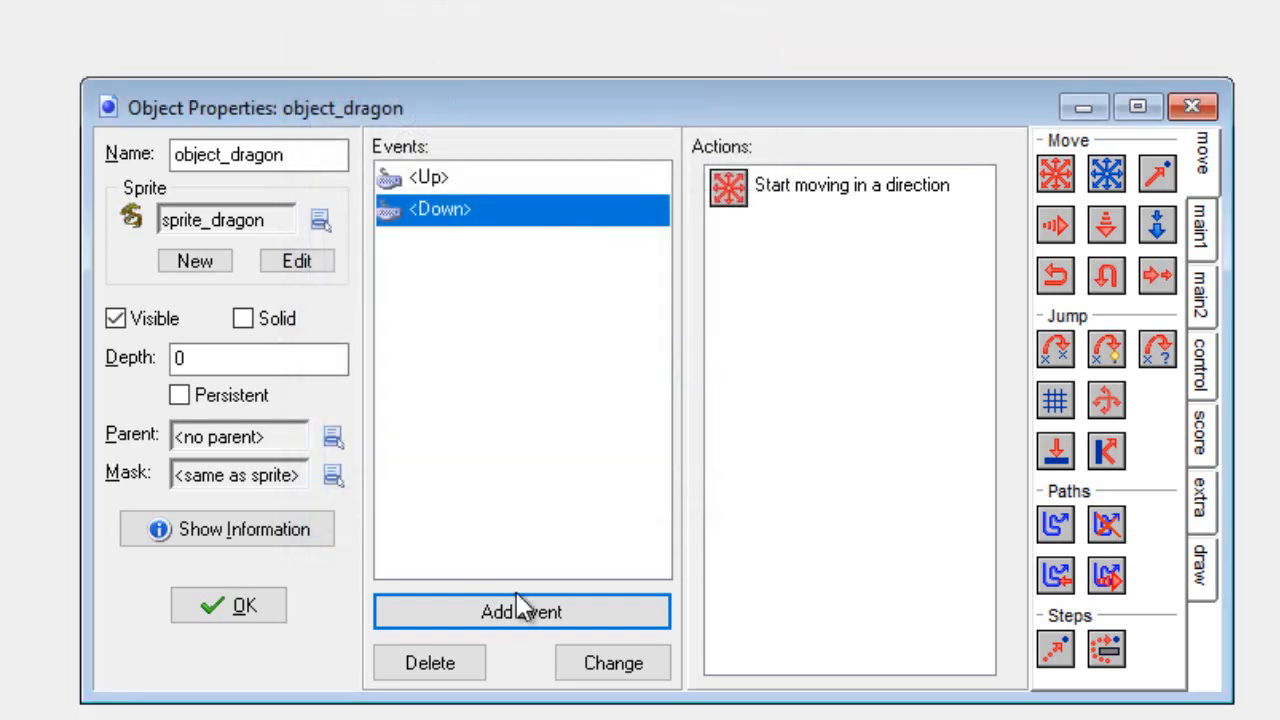
left_click(435, 180)
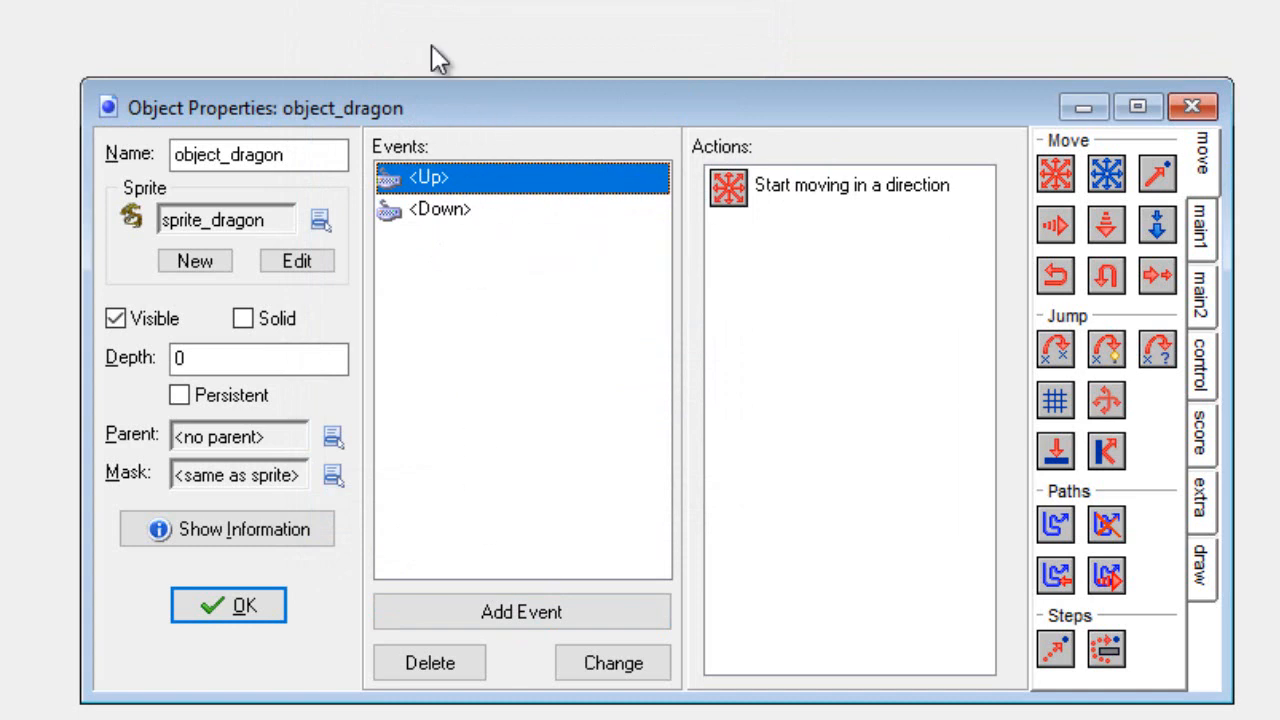
Add a Keyboard <No key> event with a Move Fixed action using the center direction square at speed 0, and accept the dragon's properties.
left_click(477, 614)
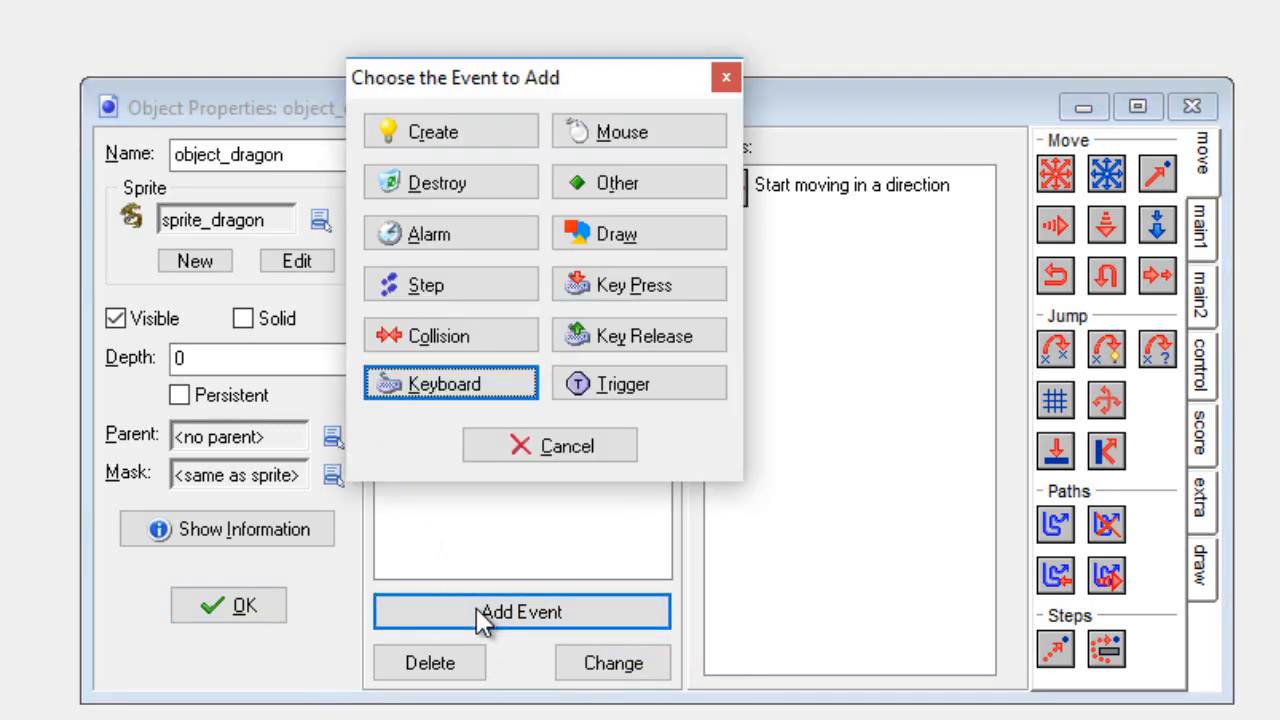
left_click(437, 386)
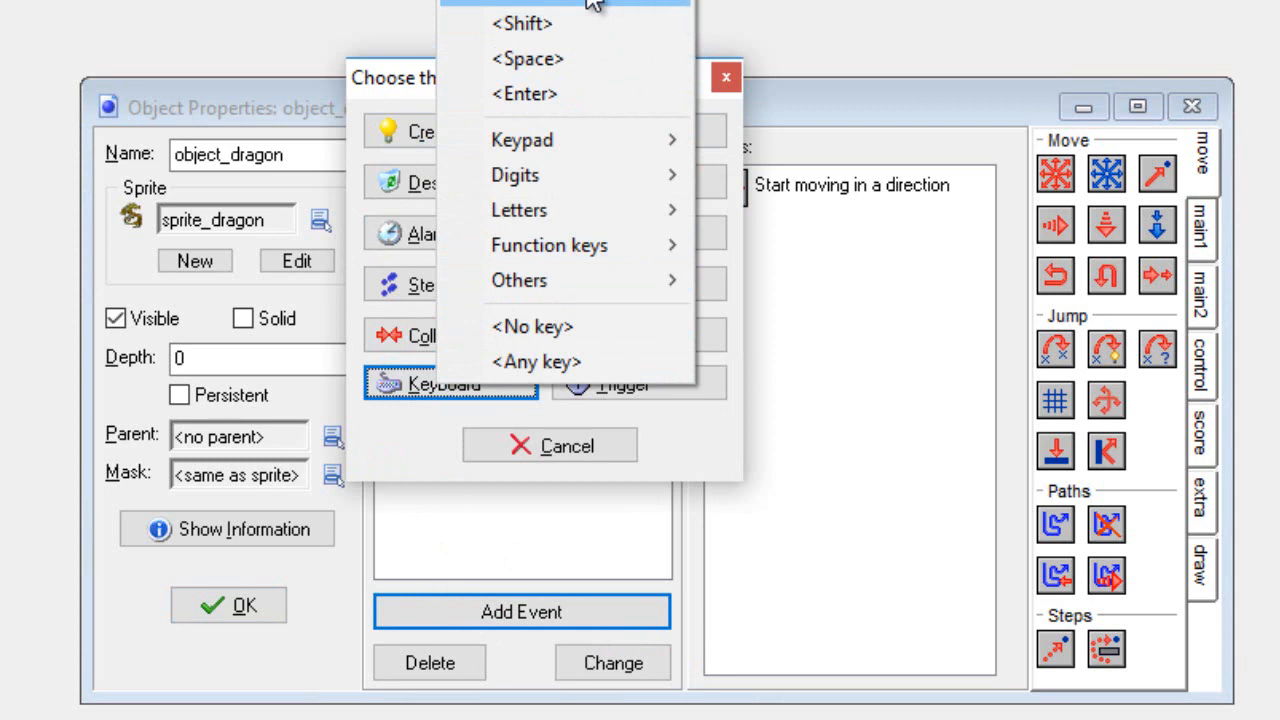
left_click(562, 327)
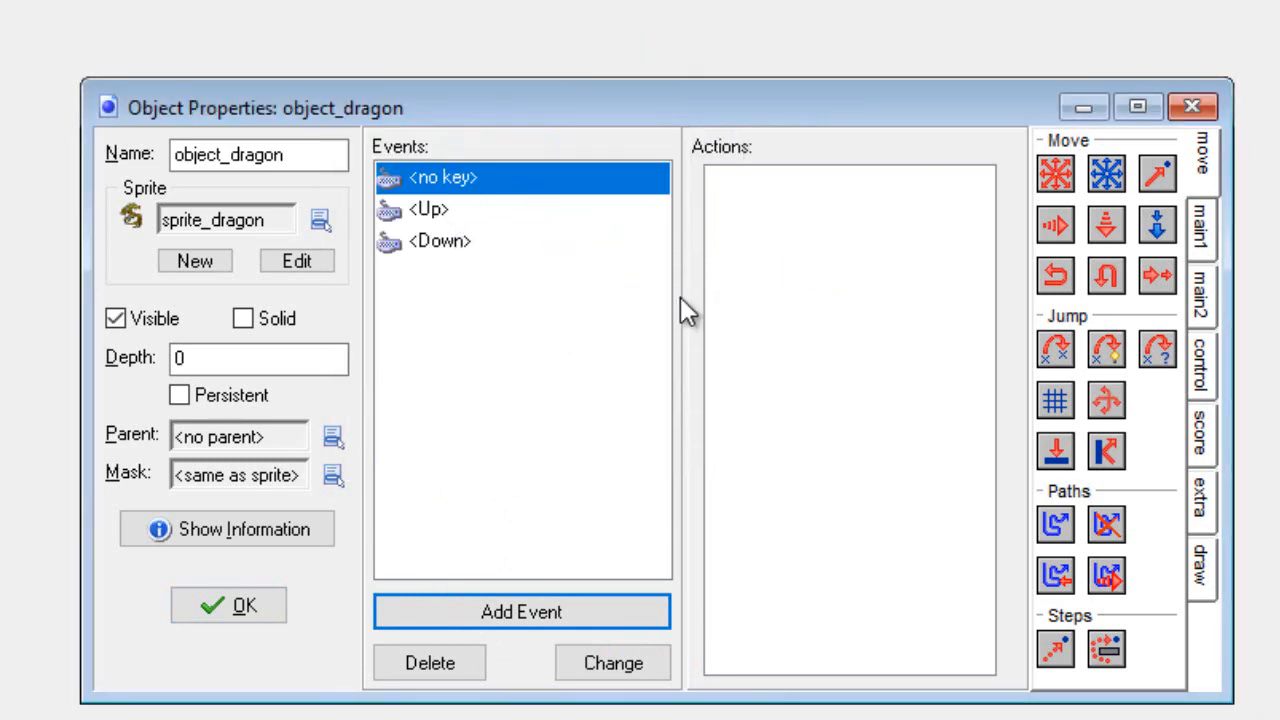
left_click_drag(1055, 174, 831, 228)
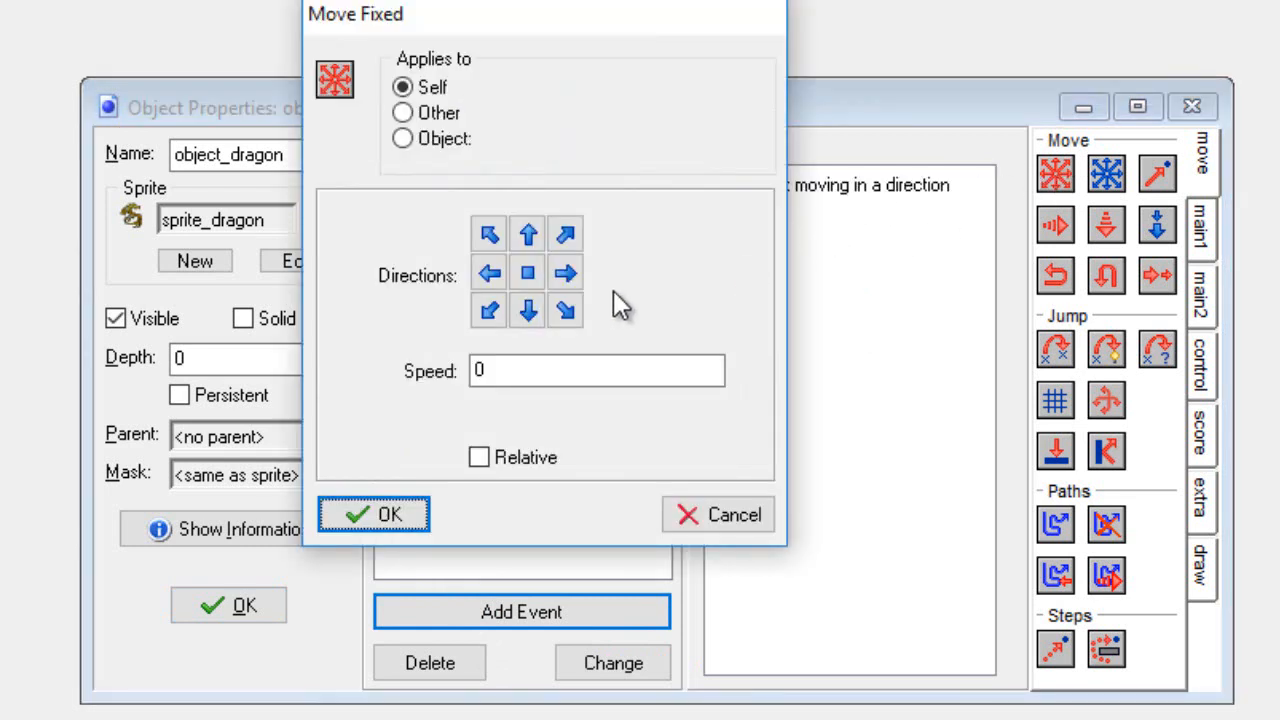
left_click(528, 272)
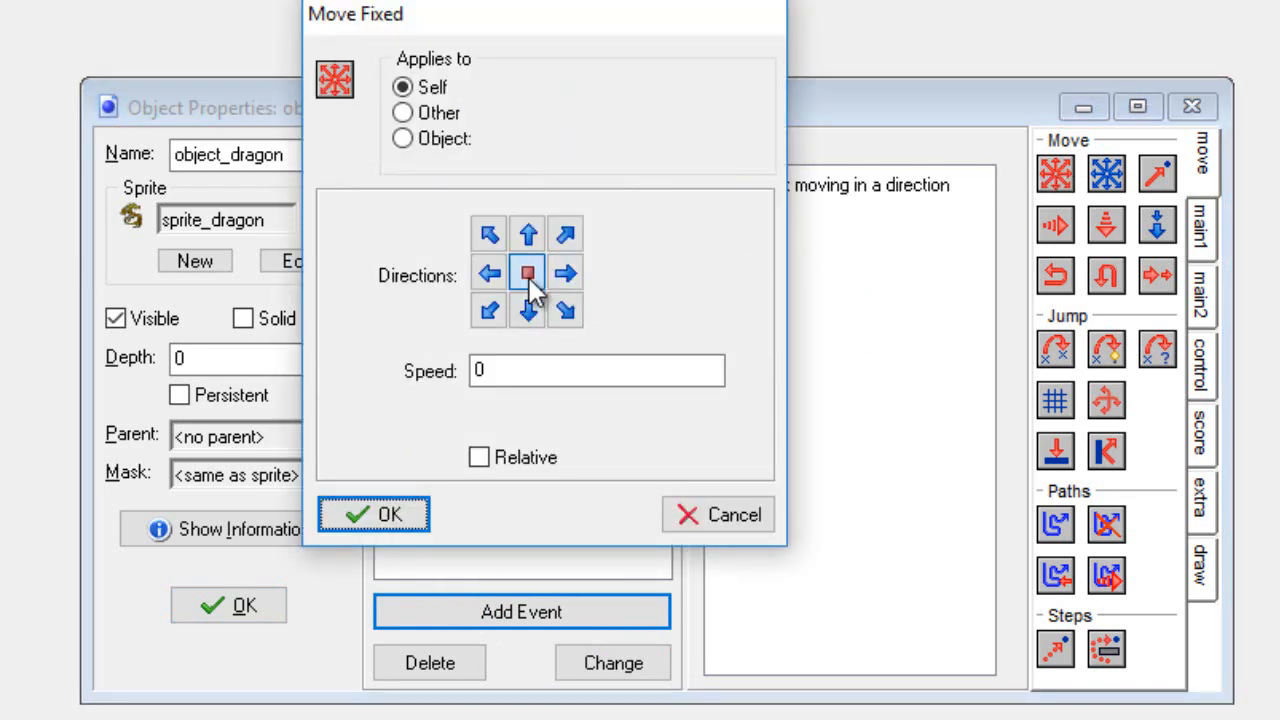
left_click(373, 514)
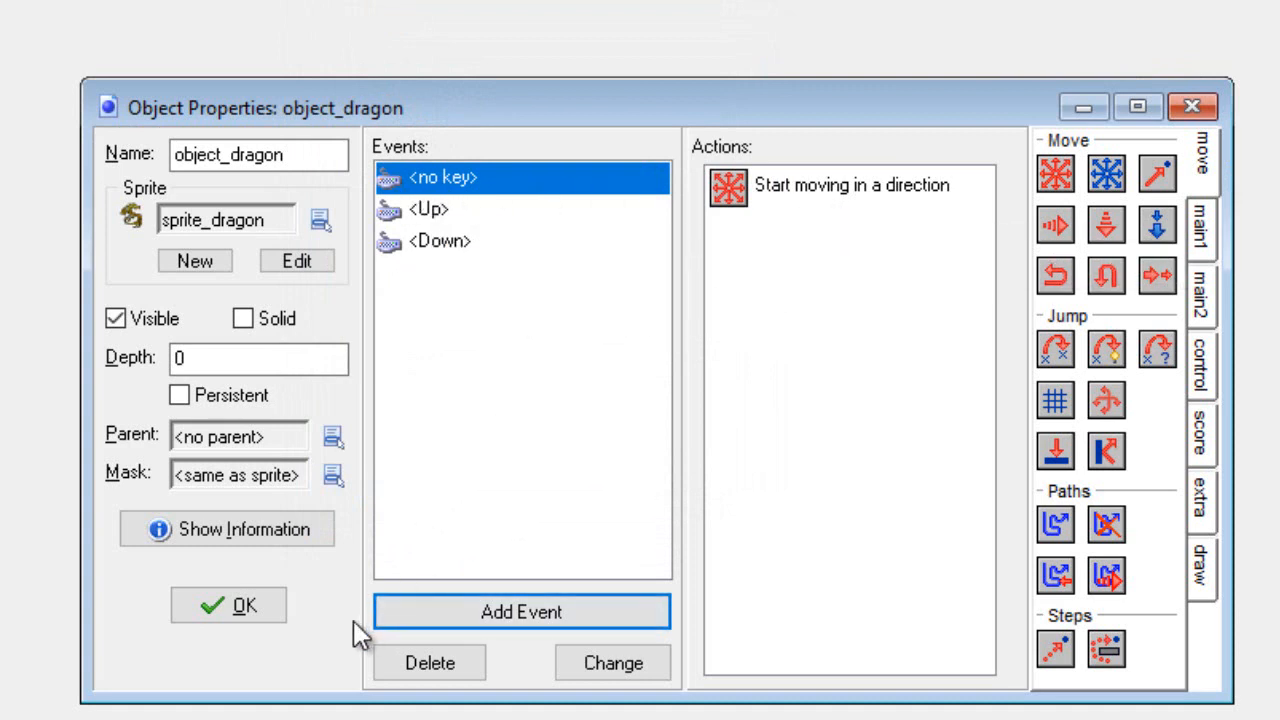
left_click(264, 614)
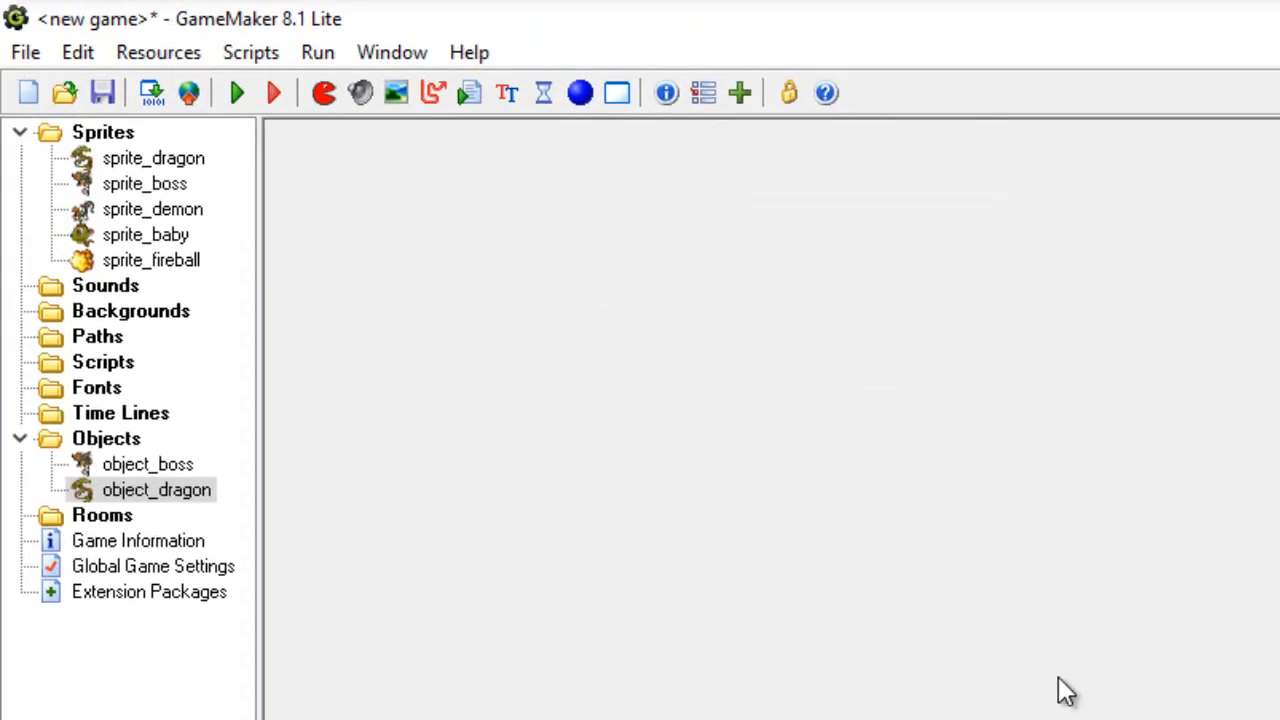
Create a new room in GameMaker, and read the Rooms section in the chapter PDF for the room setup instructions.
left_click(617, 95)
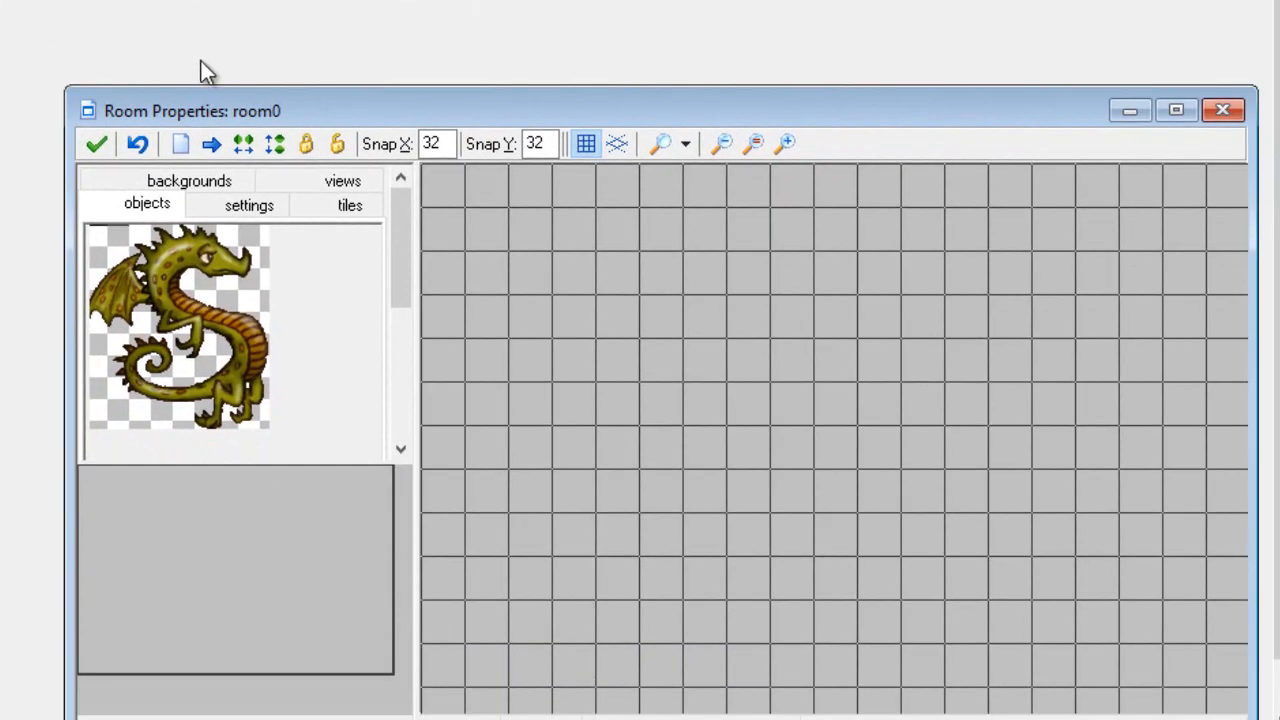
left_click_drag(375, 112, 338, 51)
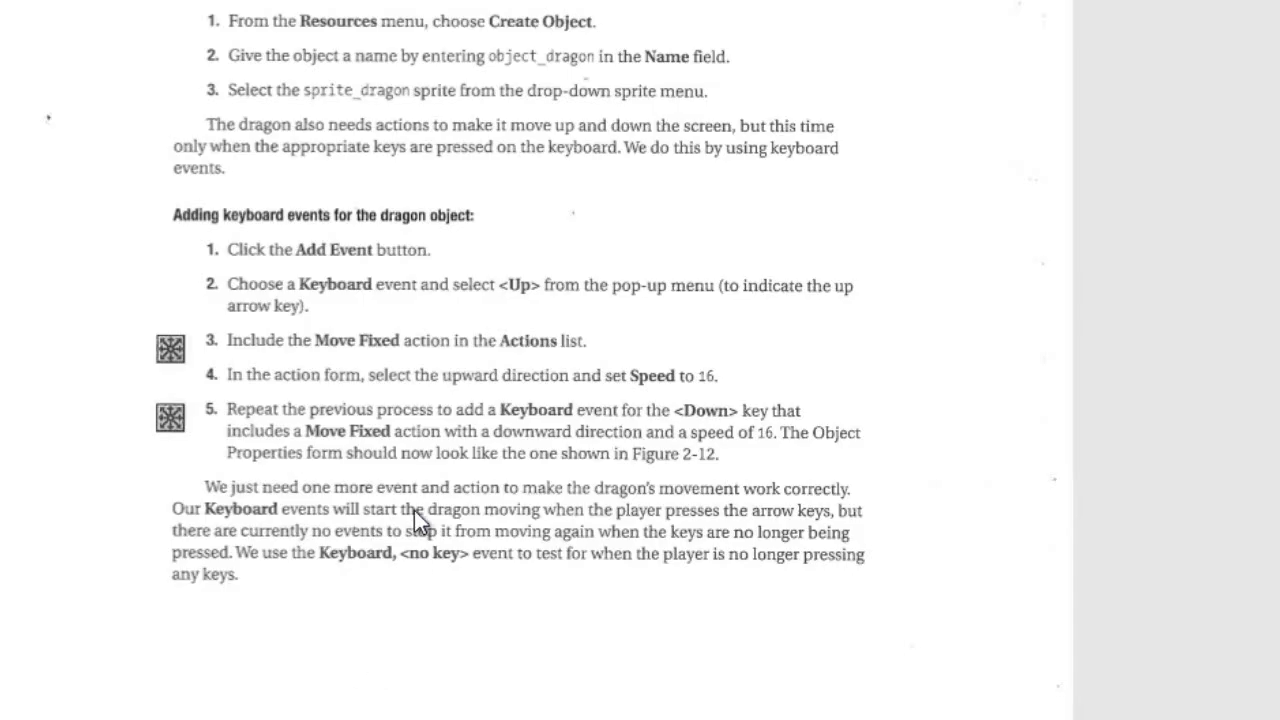
scroll(414, 513, "down", 8)
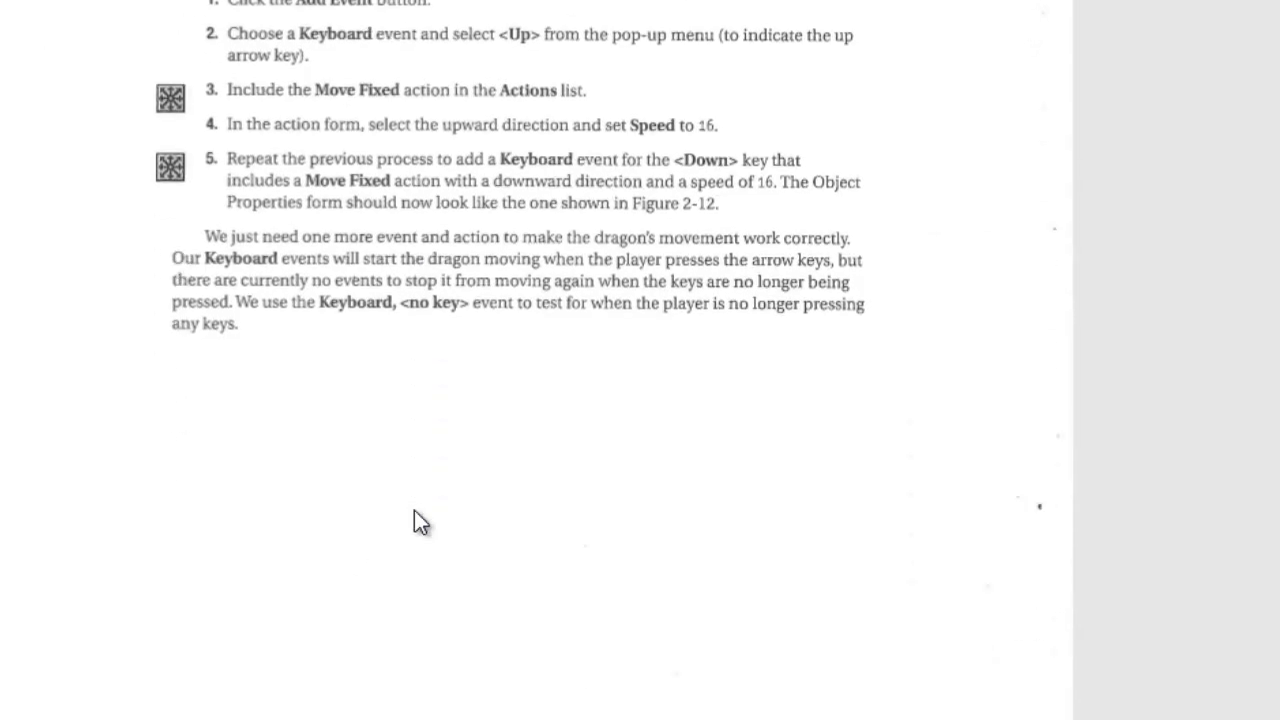
scroll(415, 512, "down", 15)
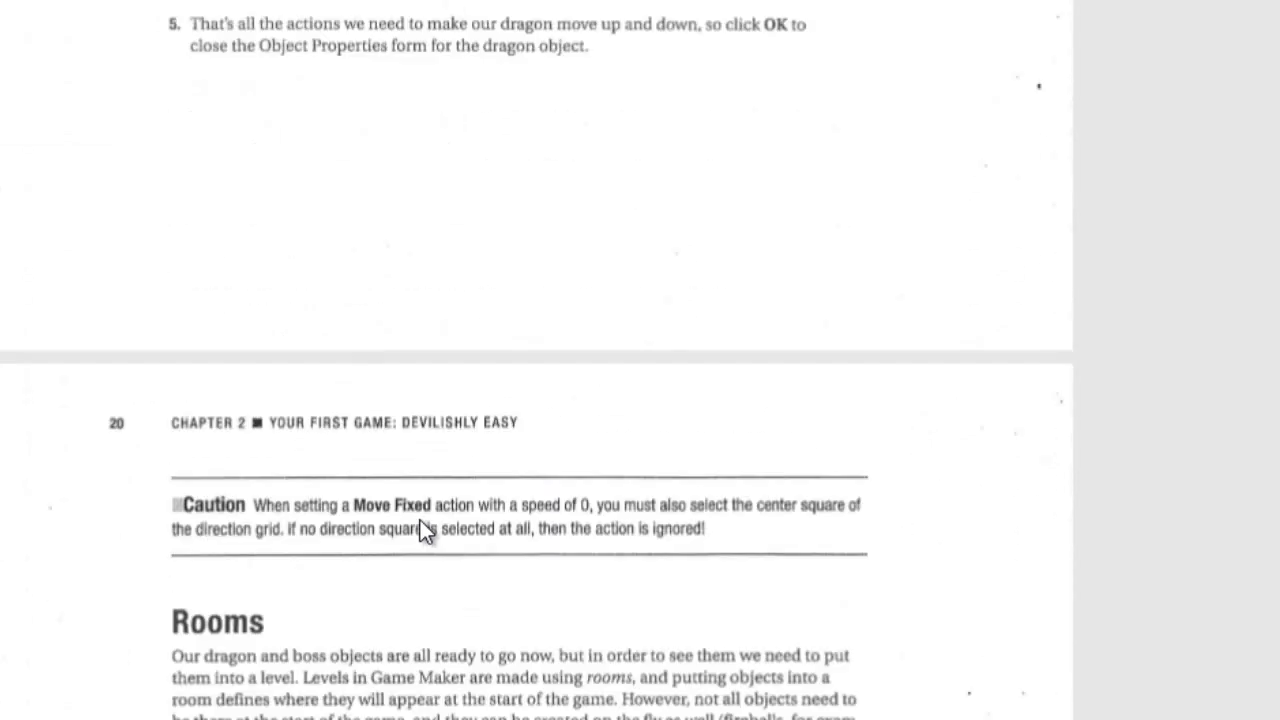
scroll(292, 325, "down", 3)
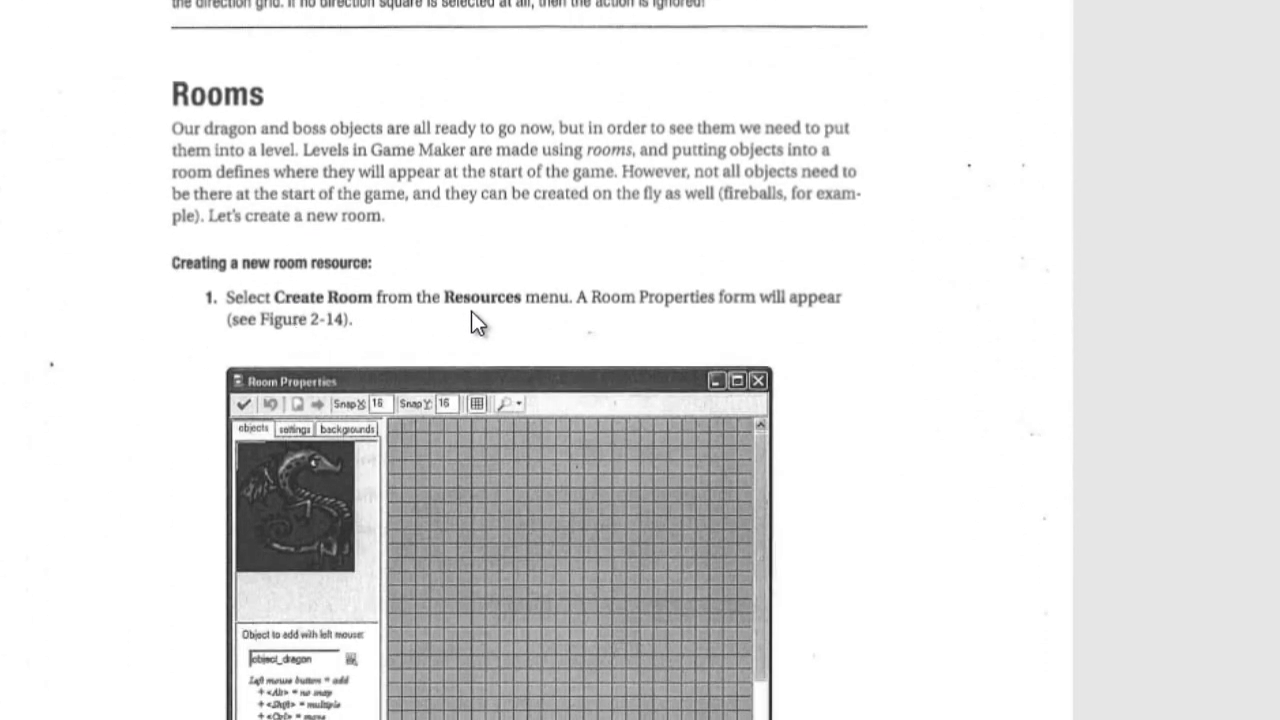
scroll(471, 311, "down", 10)
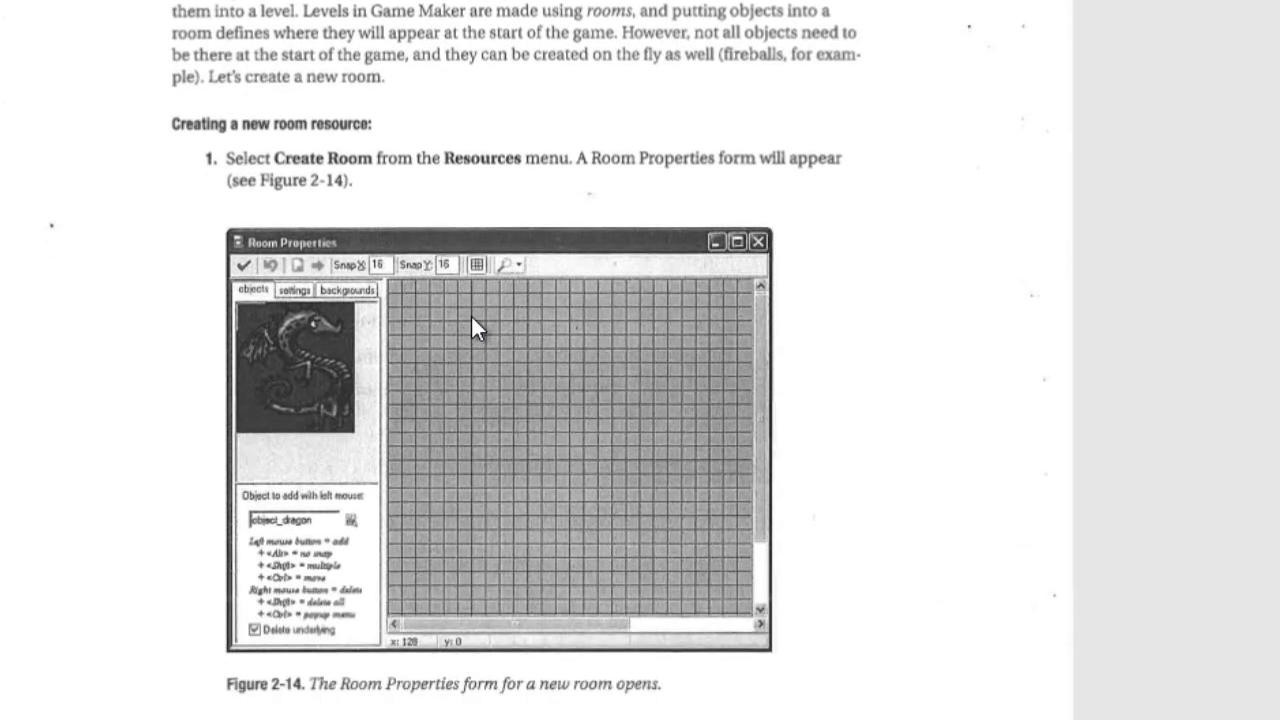
scroll(473, 324, "down", 20)
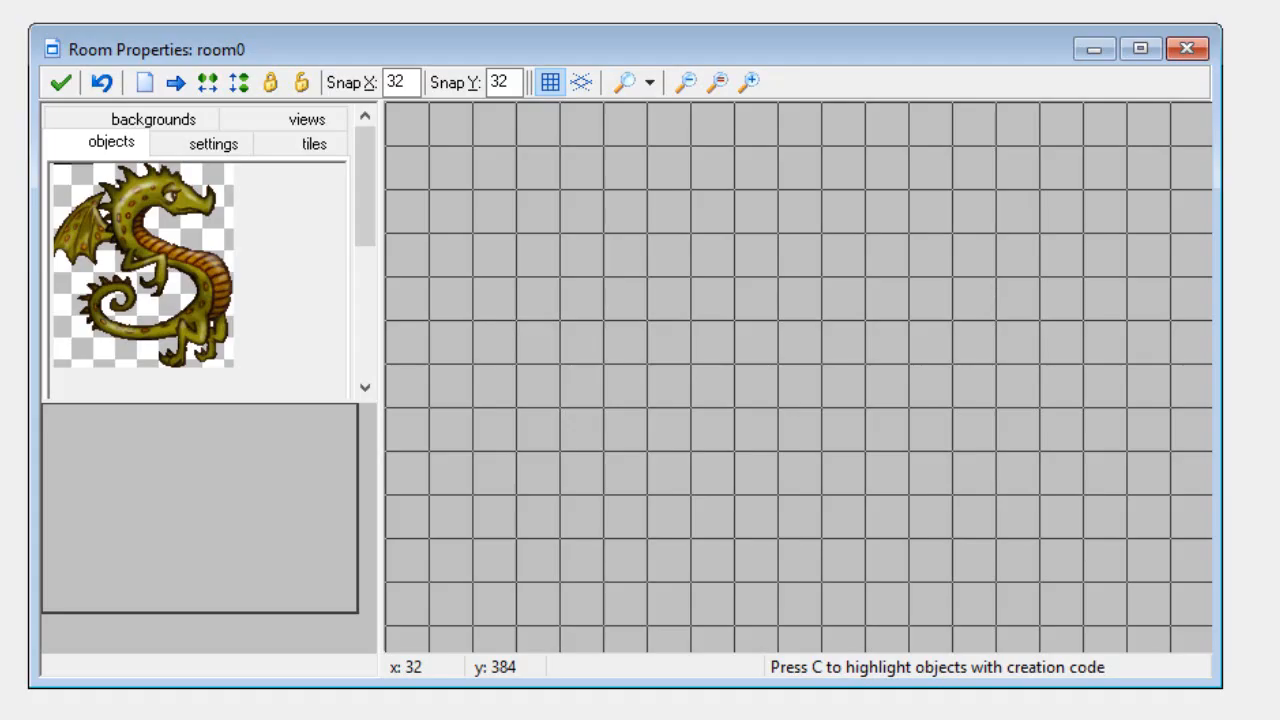
Name the new room room_first and set its caption to "Evil Clutches".
left_click(213, 143)
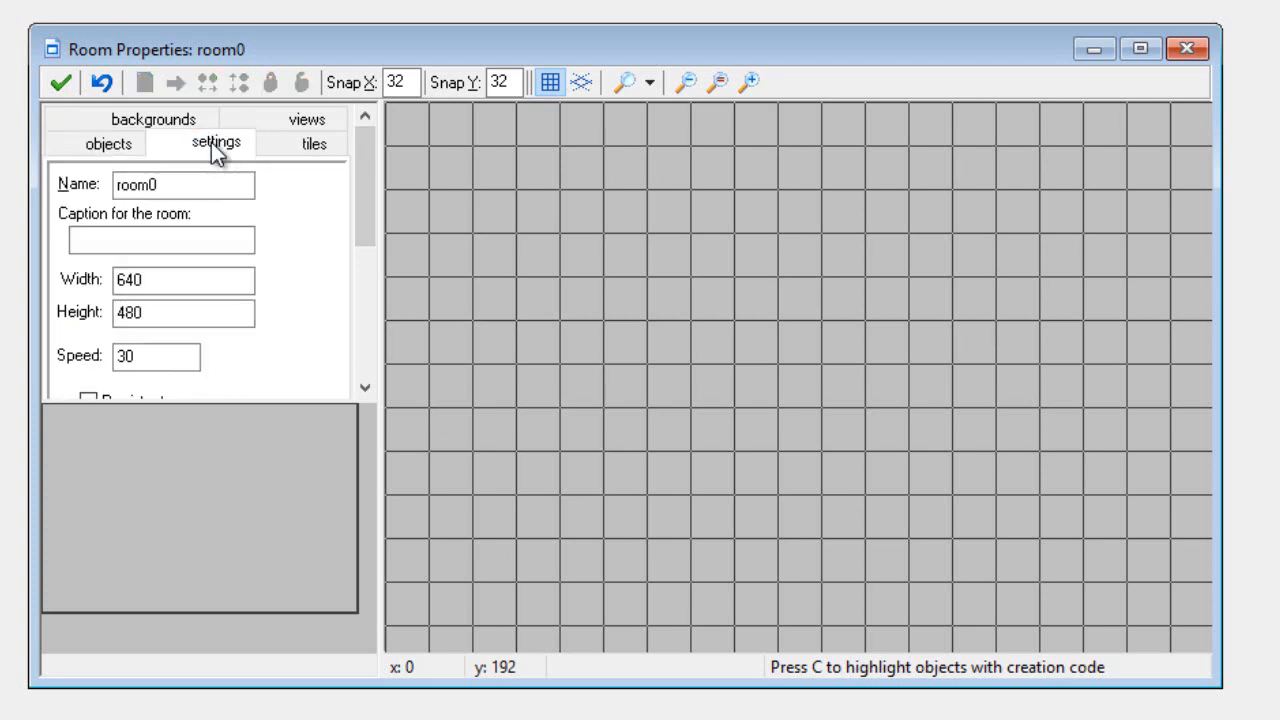
left_click(172, 188)
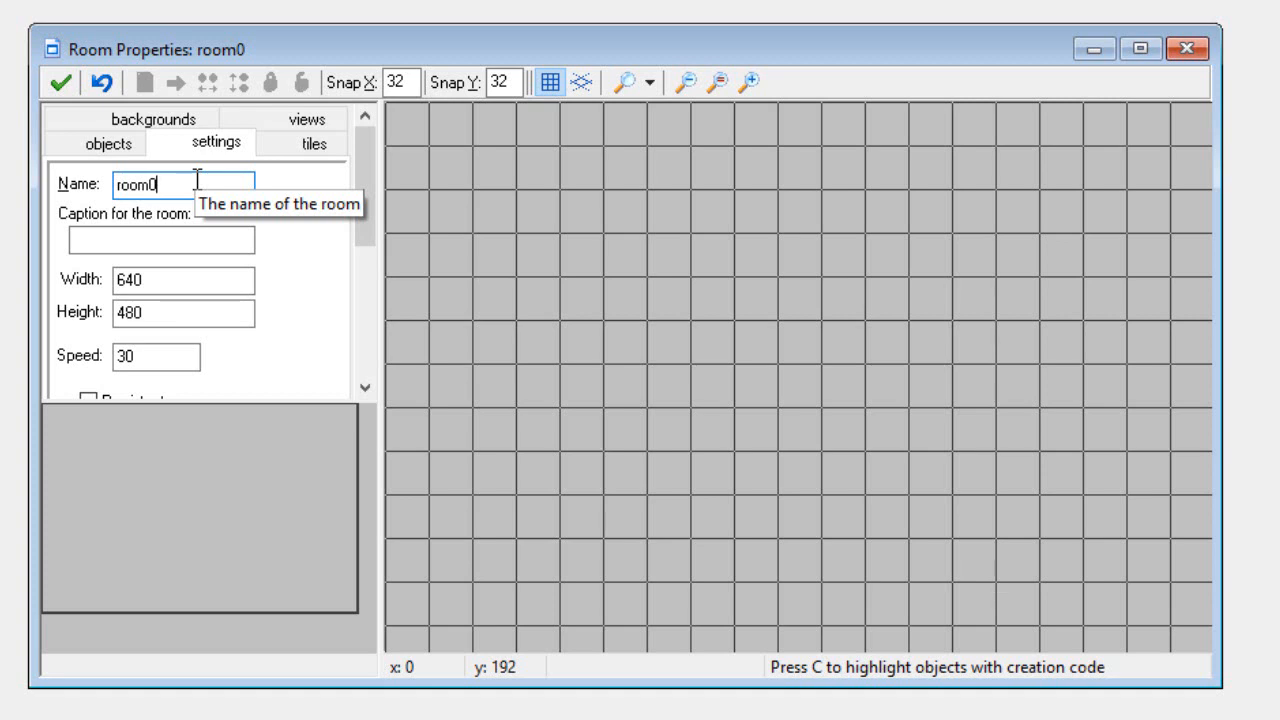
key("BackSpace")
type("_")
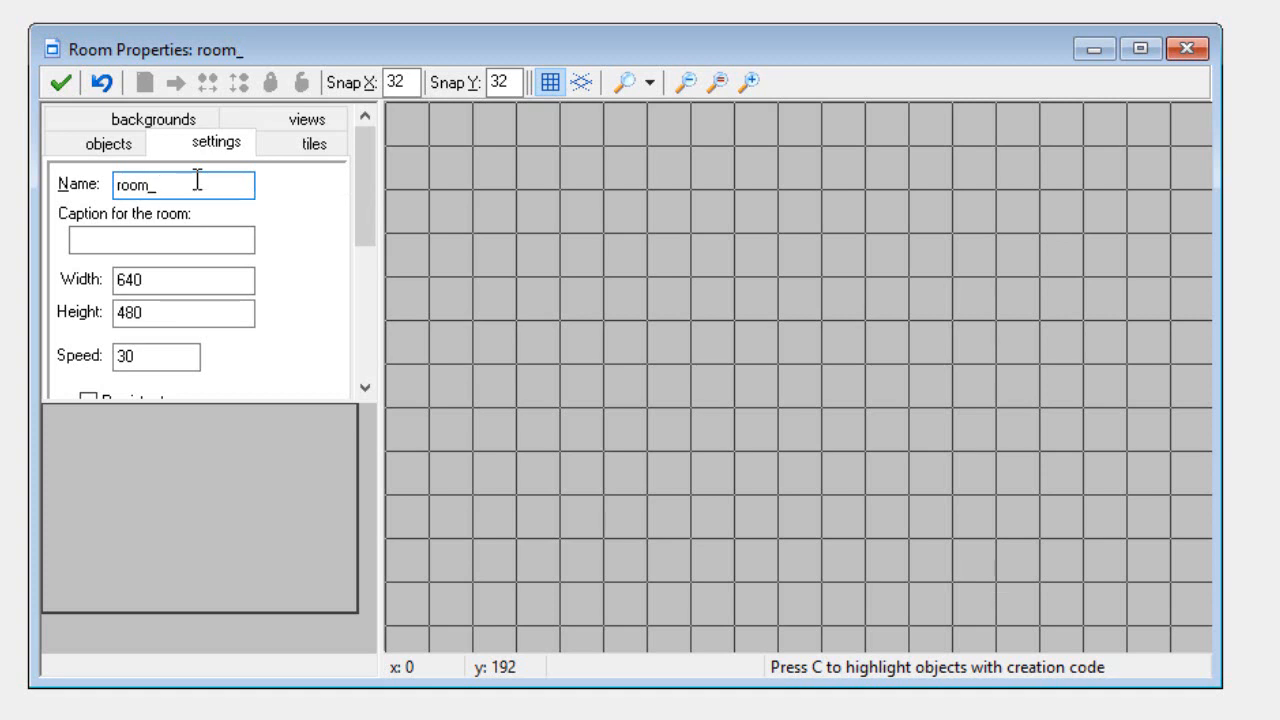
type("first")
left_click(107, 239)
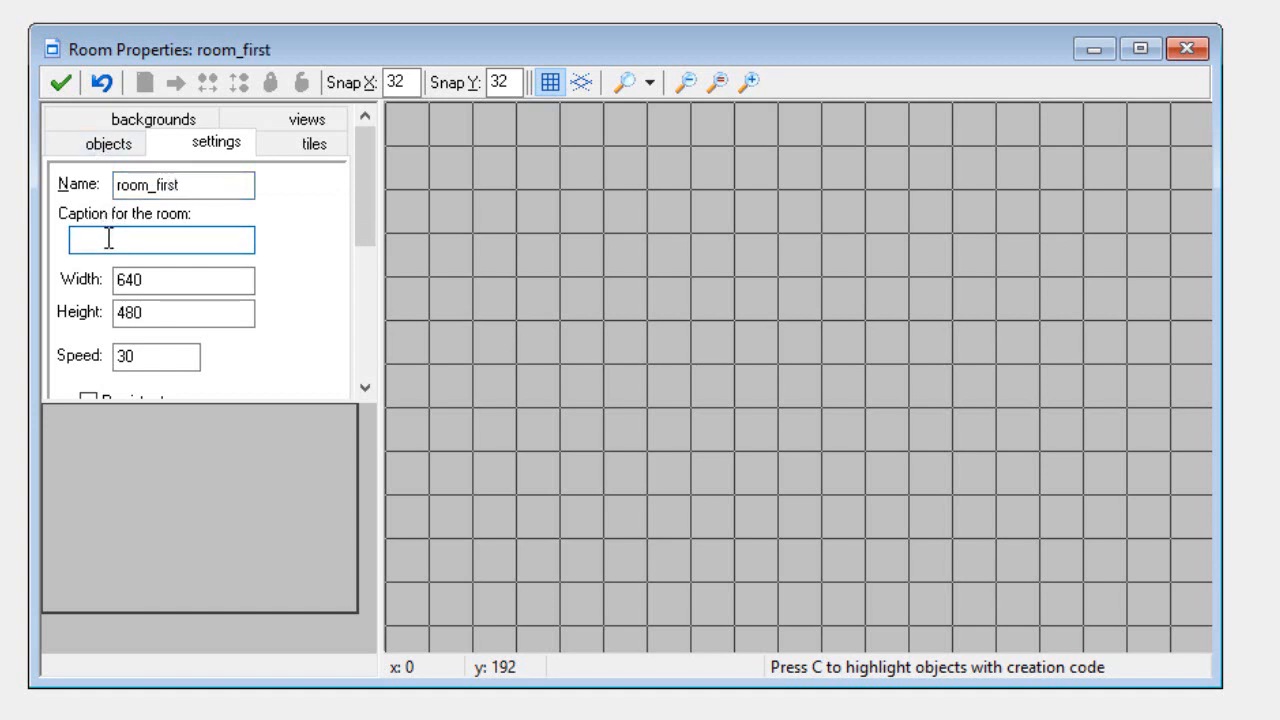
type("Evil Clutches")
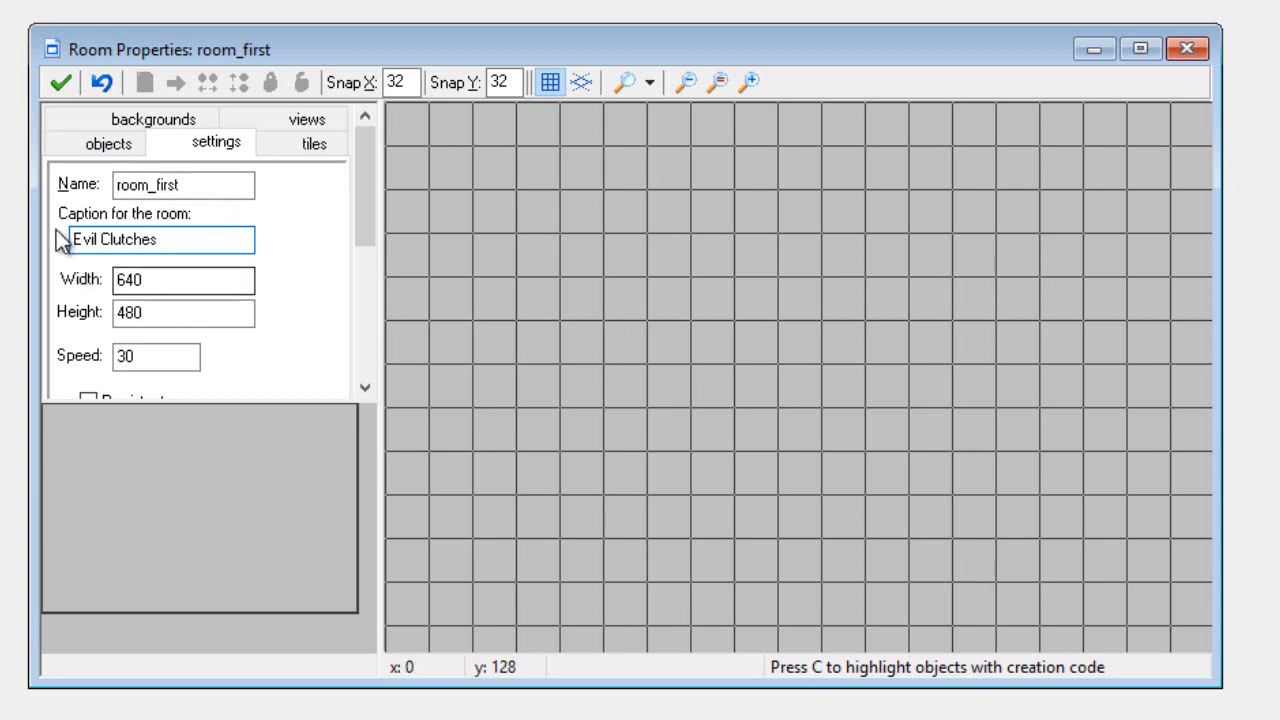
Enlarge the Room Properties form to show the whole room, and place one object_dragon instance in the room's left half at mid-height.
double_click(883, 687)
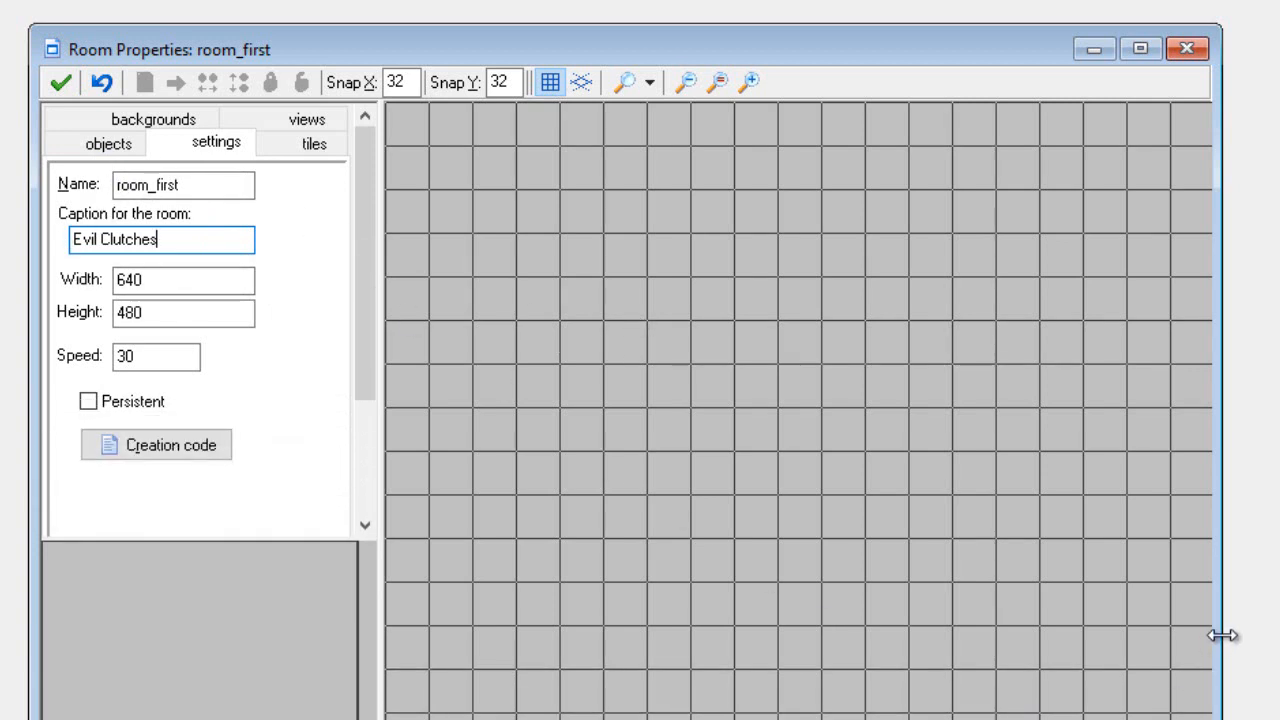
left_click_drag(1222, 634, 1279, 634)
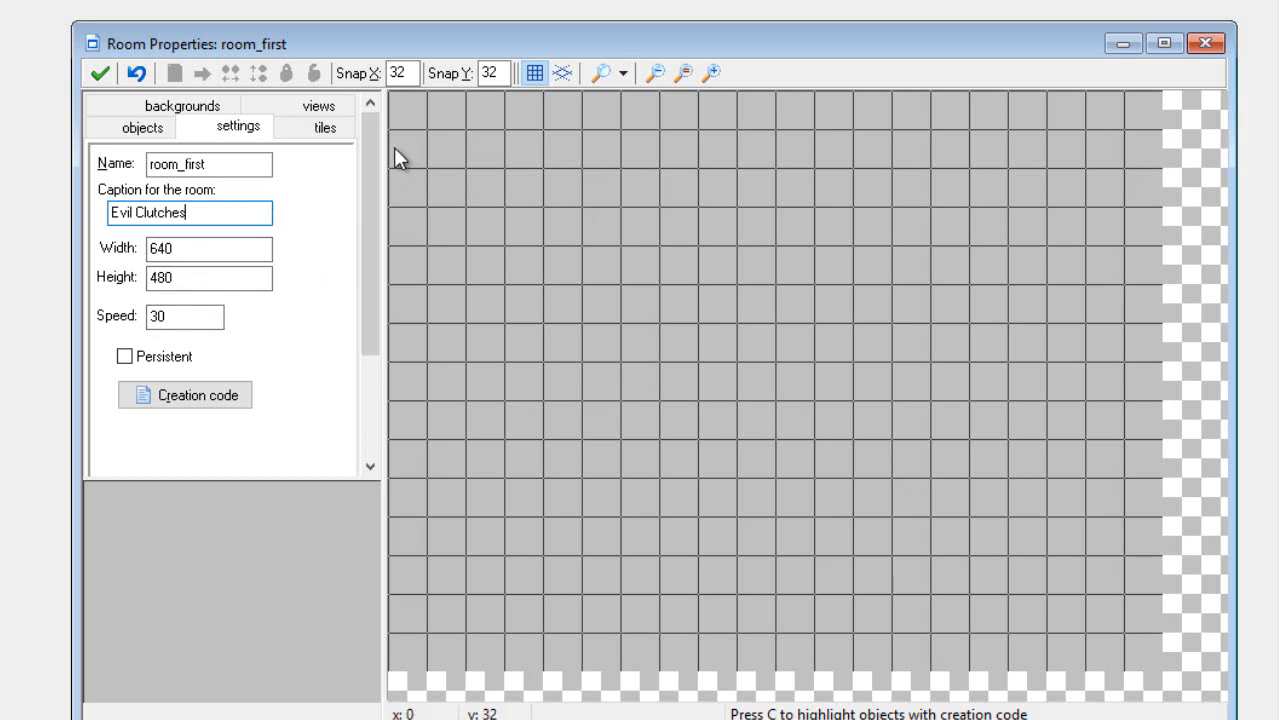
left_click(157, 134)
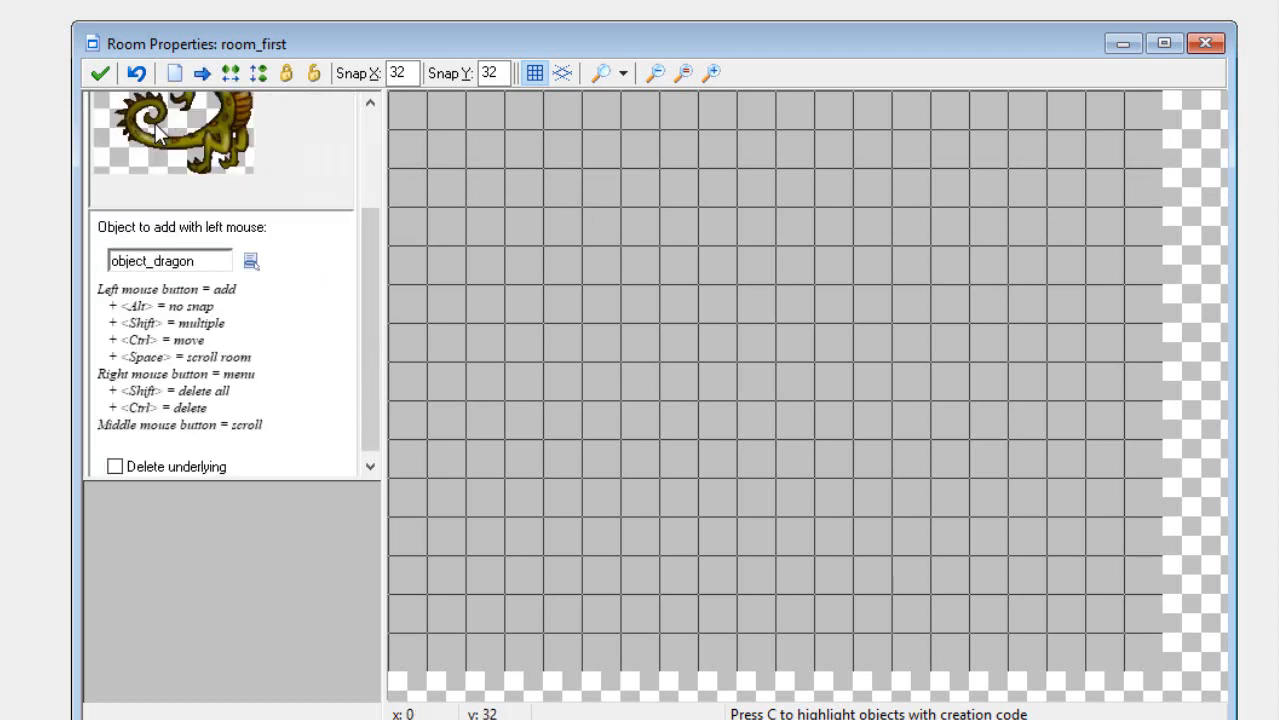
left_click_drag(370, 252, 372, 216)
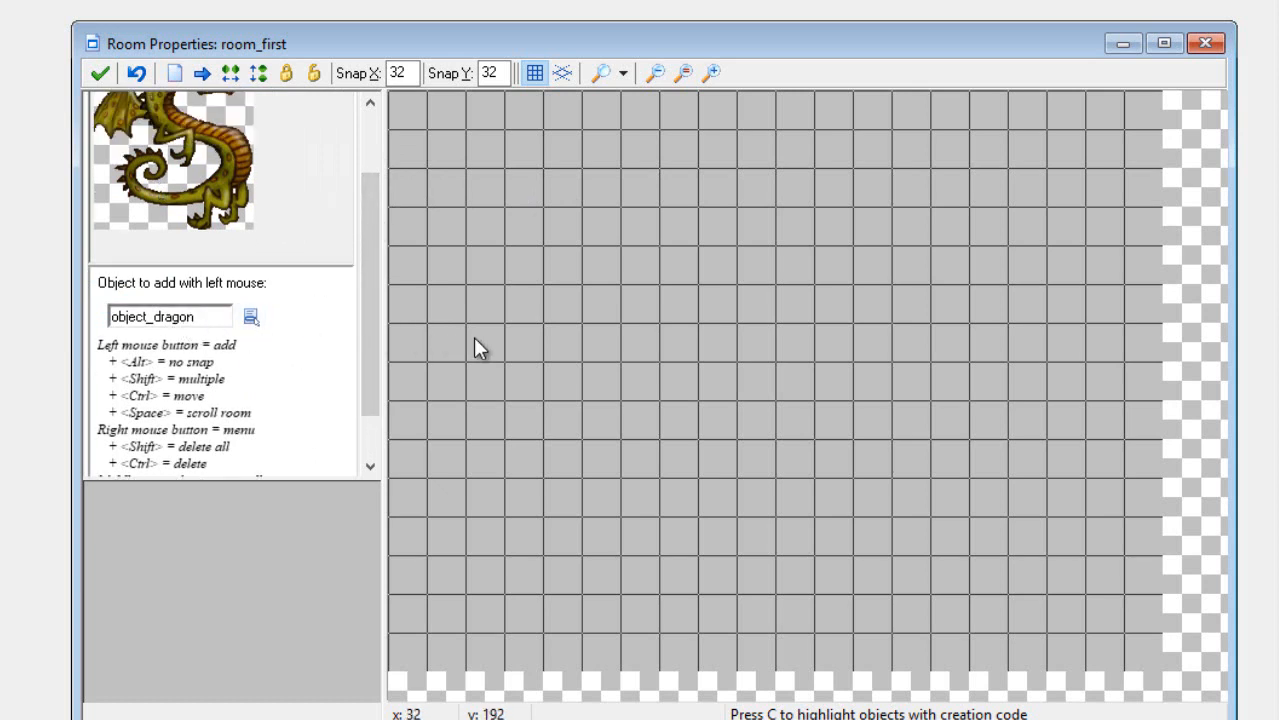
left_click(533, 369)
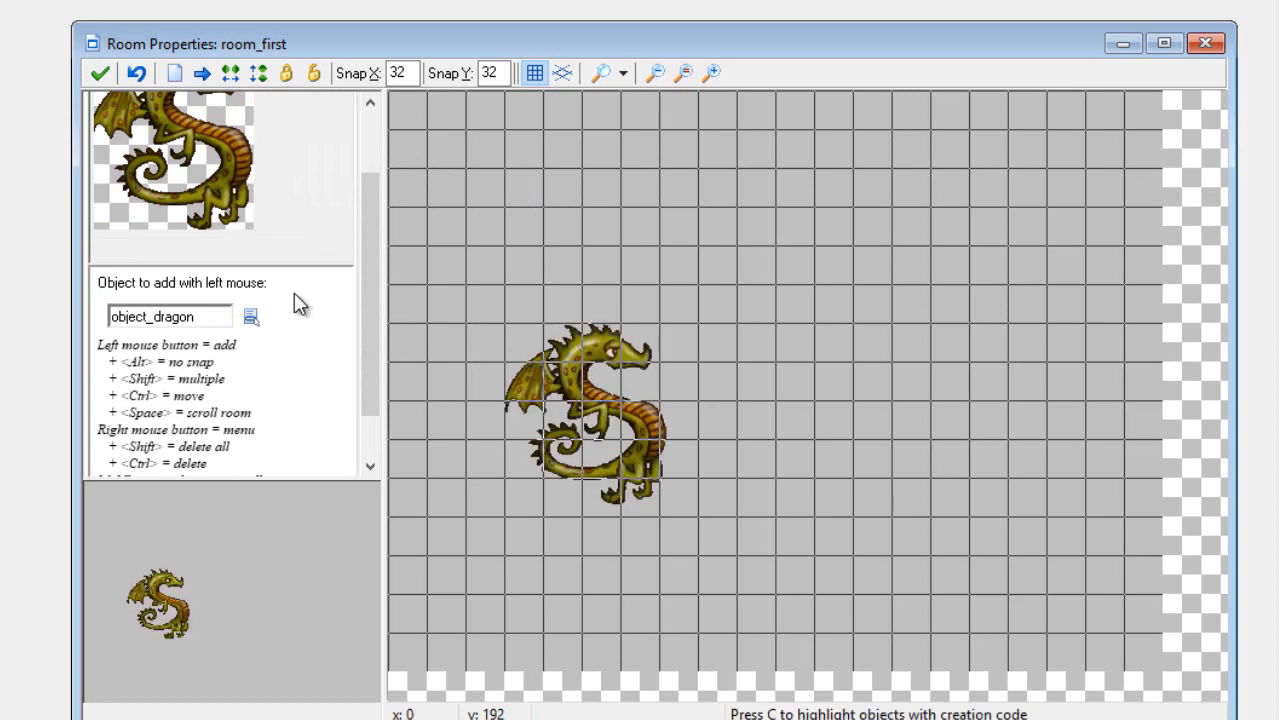
Place one object_boss instance in the room's right half at mid-height, deleting the two misplaced copies near the room's lower-right corner.
left_click(251, 318)
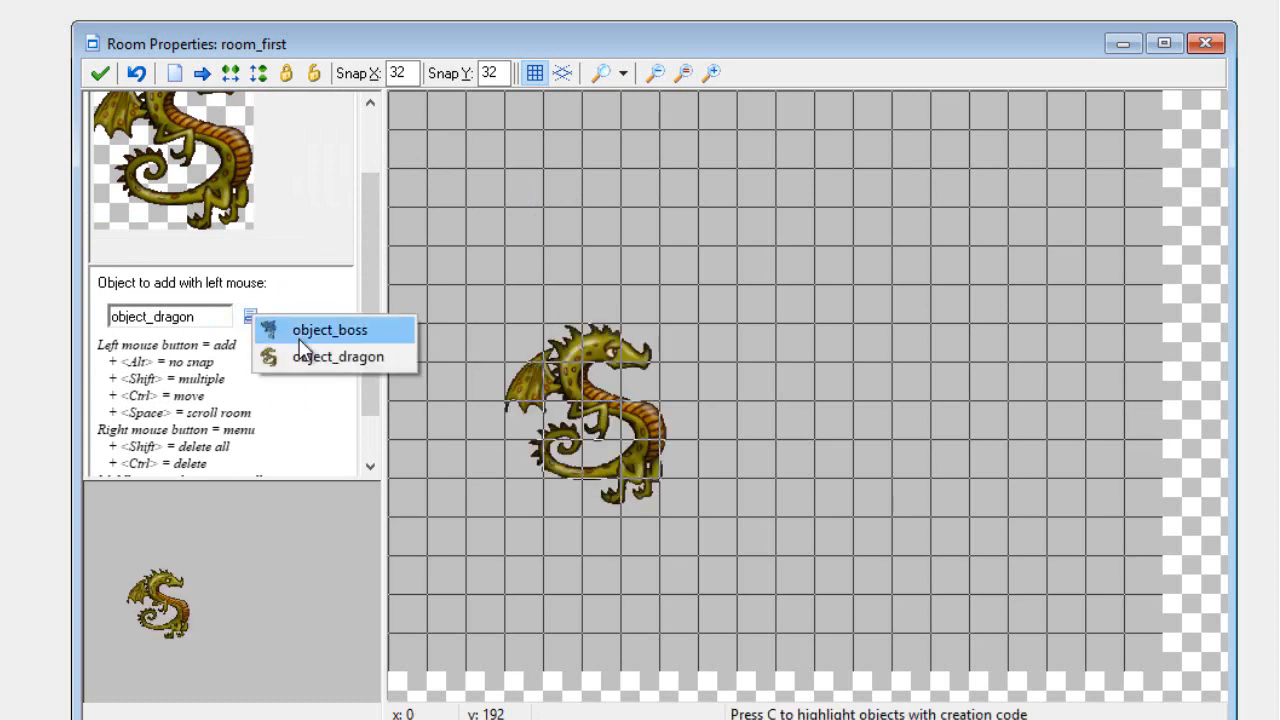
left_click(375, 342)
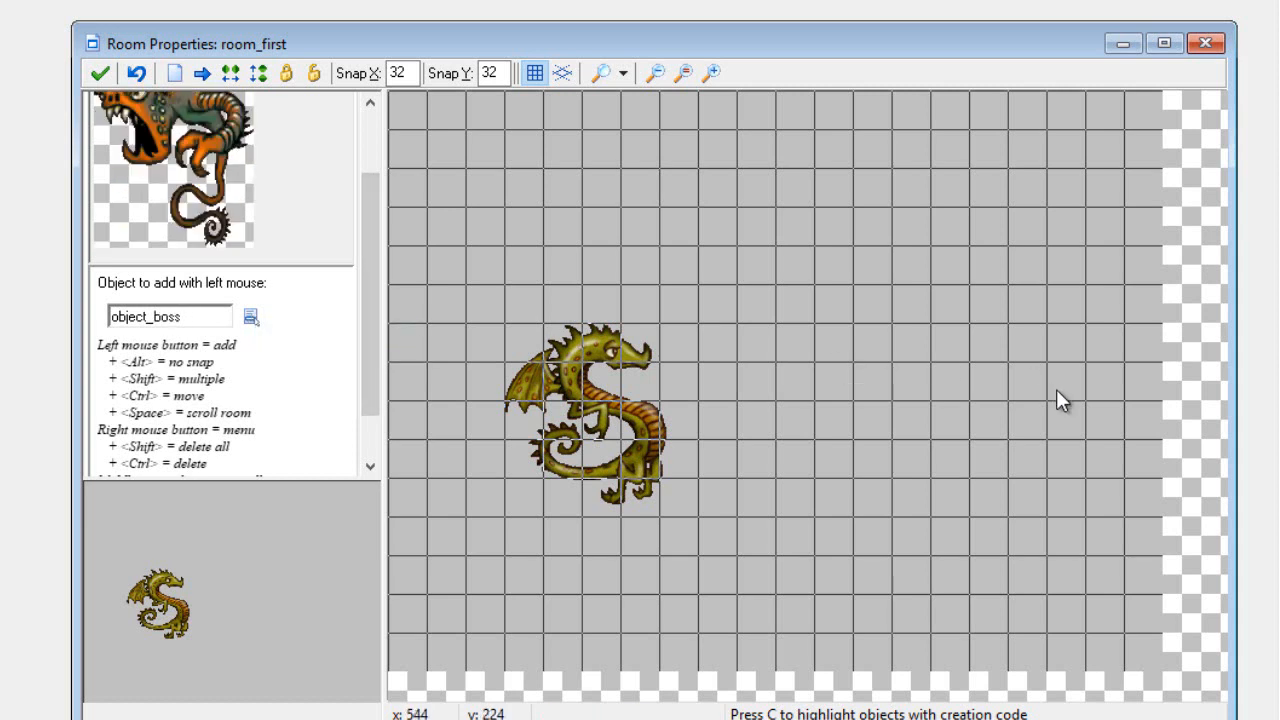
left_click(1050, 543)
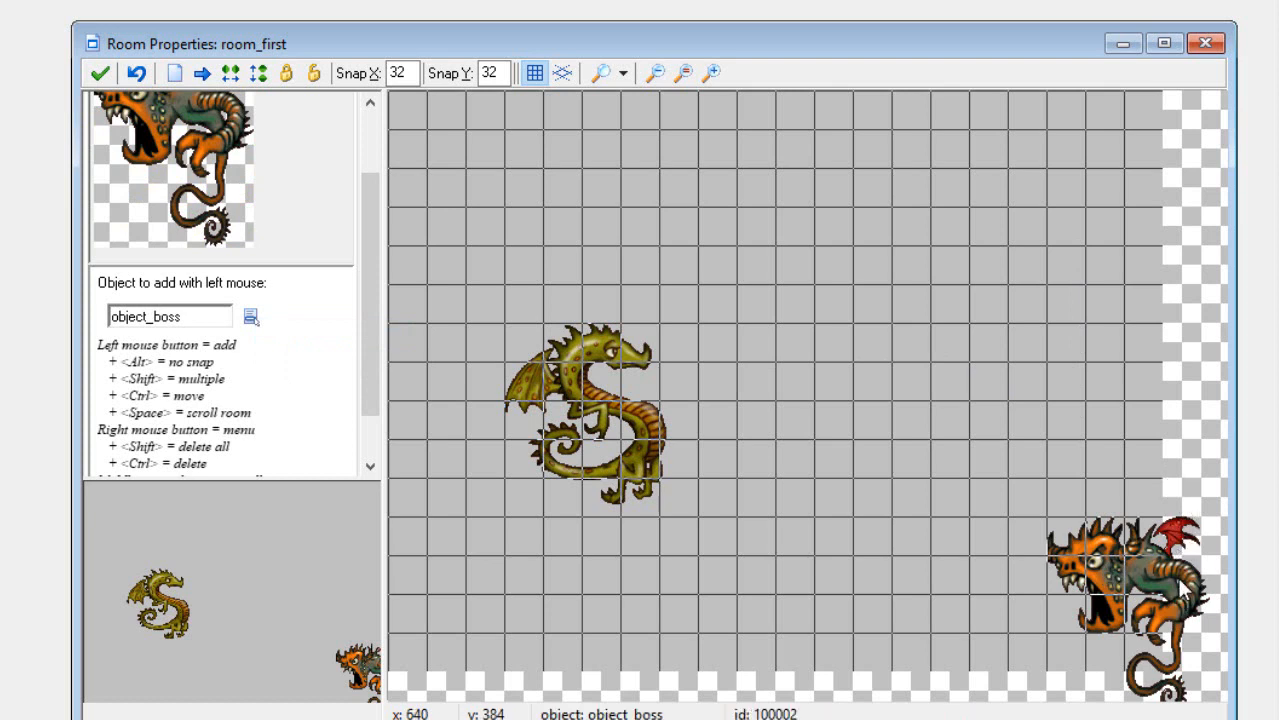
right_click(1119, 566)
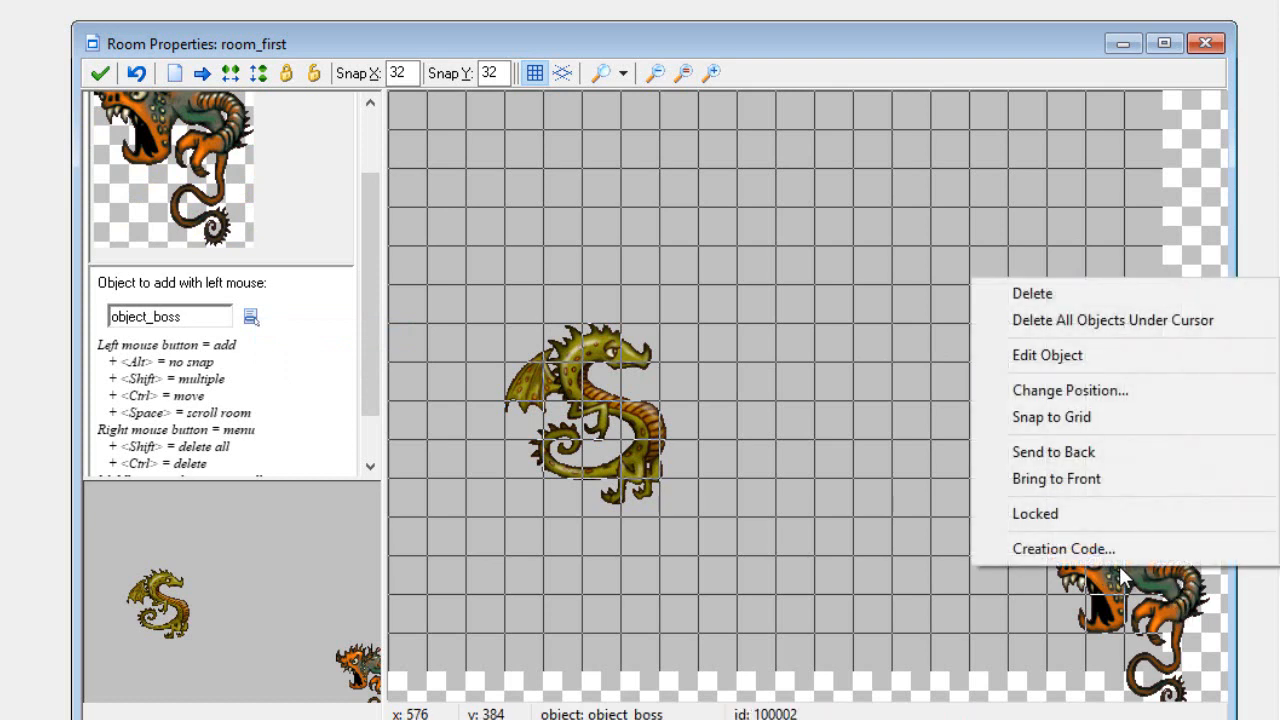
left_click(1073, 294)
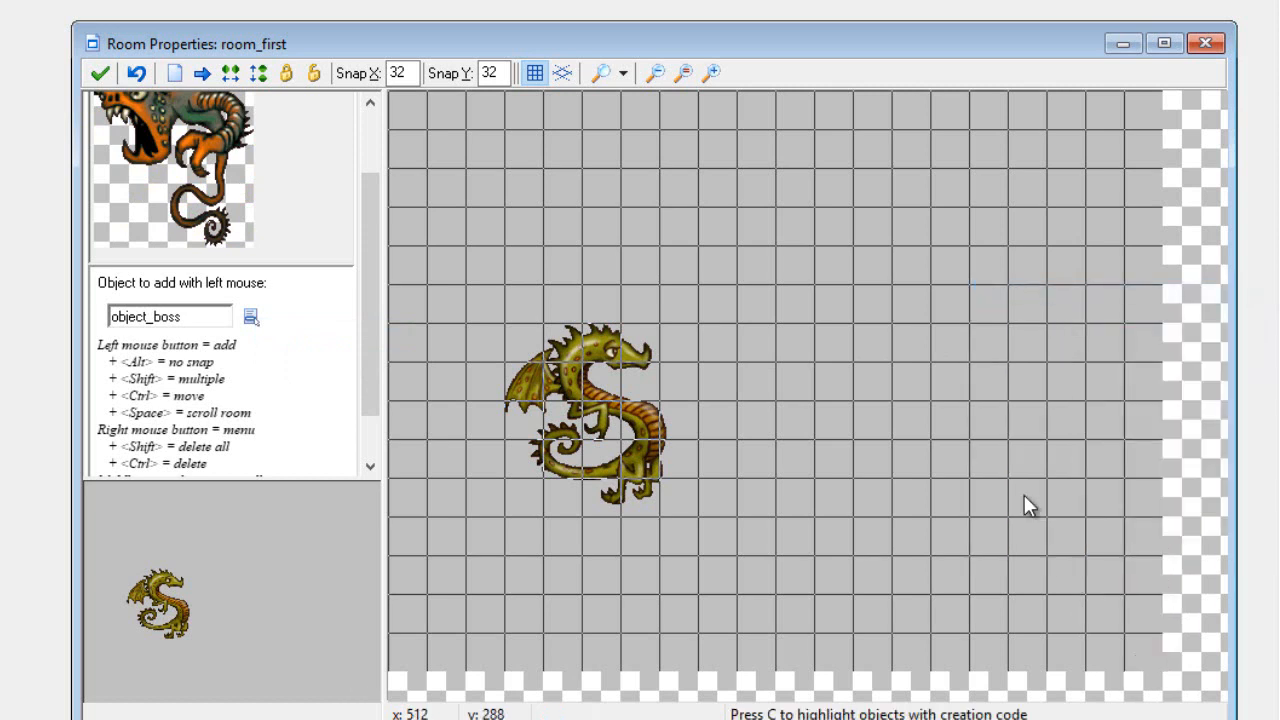
left_click(1035, 571)
right_click(1055, 618)
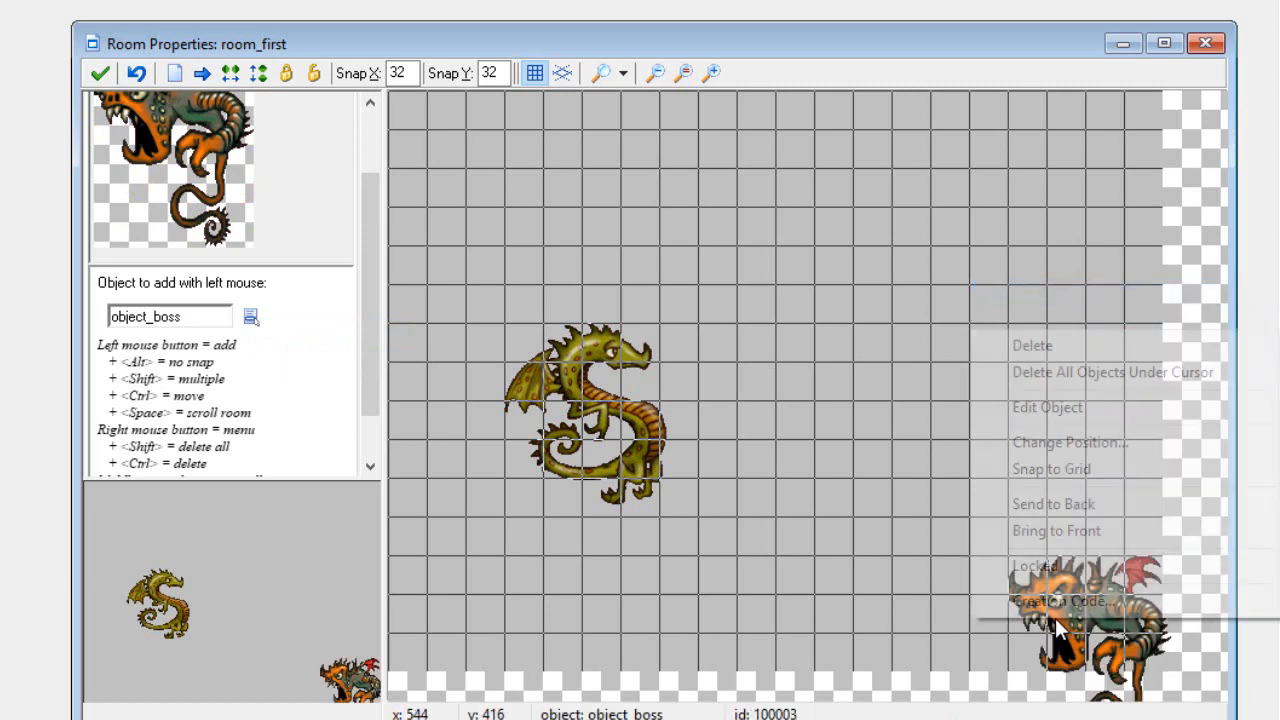
left_click(1056, 344)
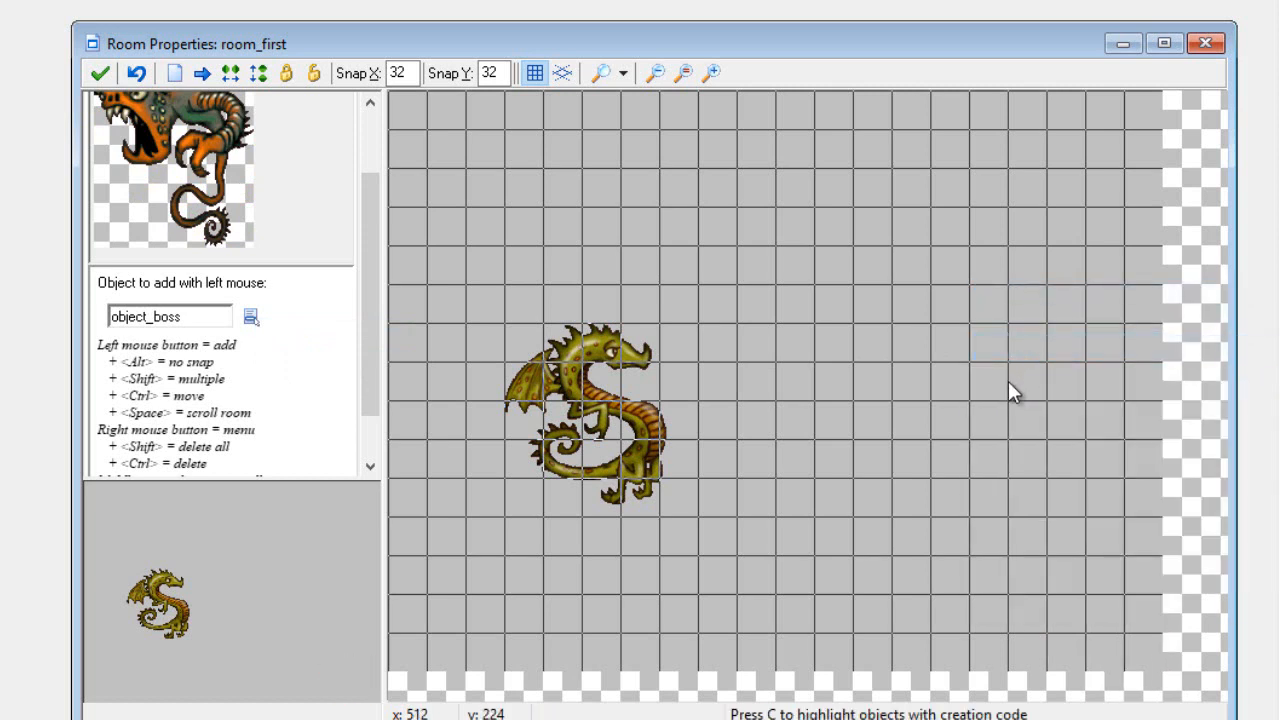
left_click(967, 396)
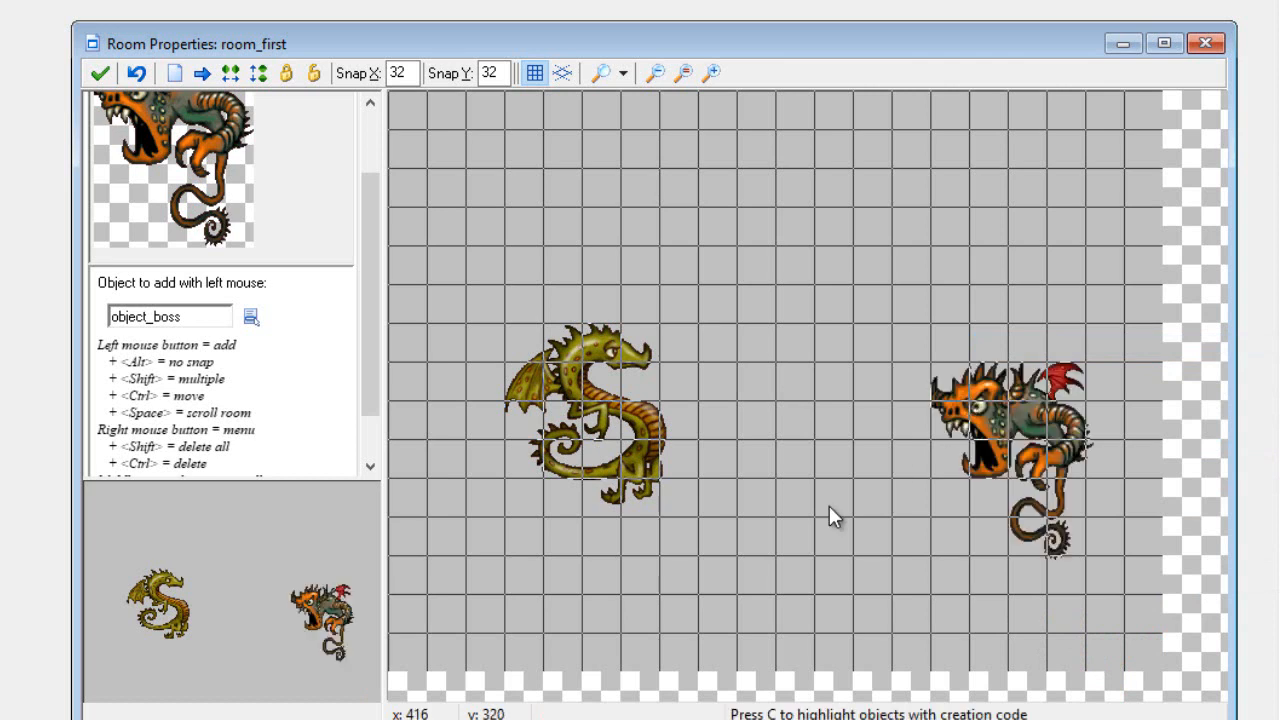
Delete the dragon instance from the room and place a new object_dragon instance at x 64, y 224.
right_click(600, 420)
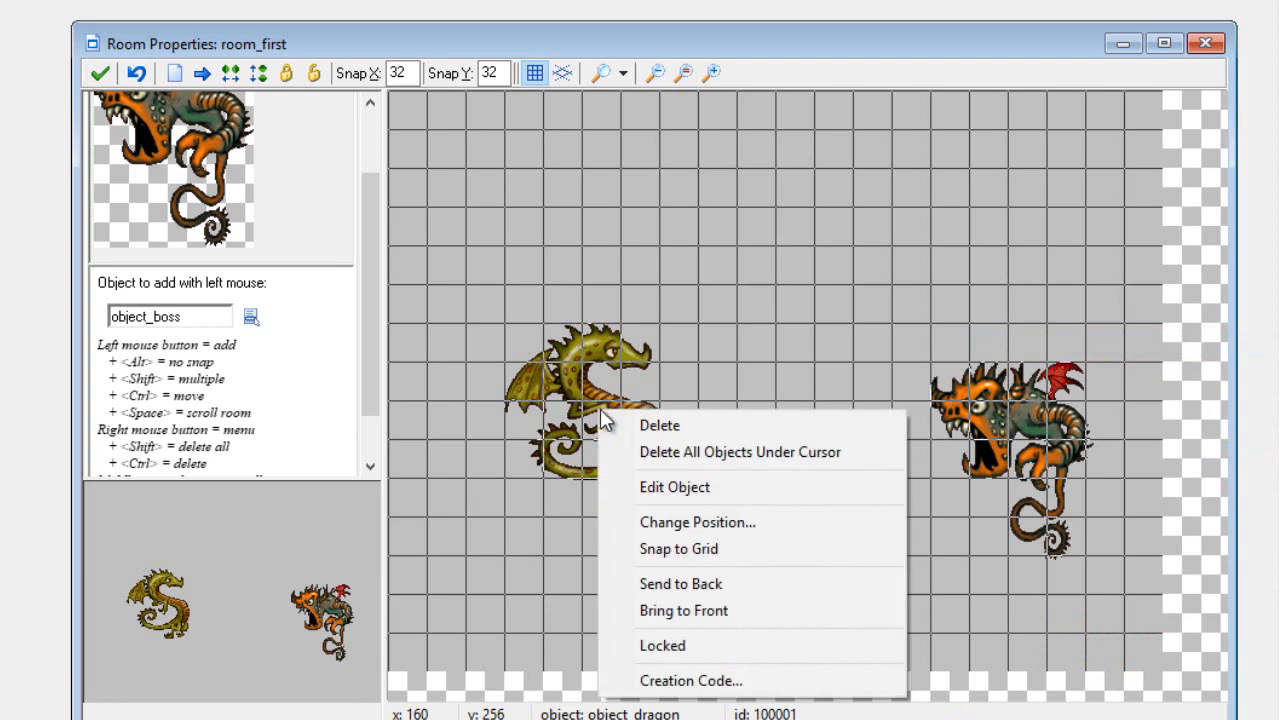
left_click(611, 426)
left_click(247, 321)
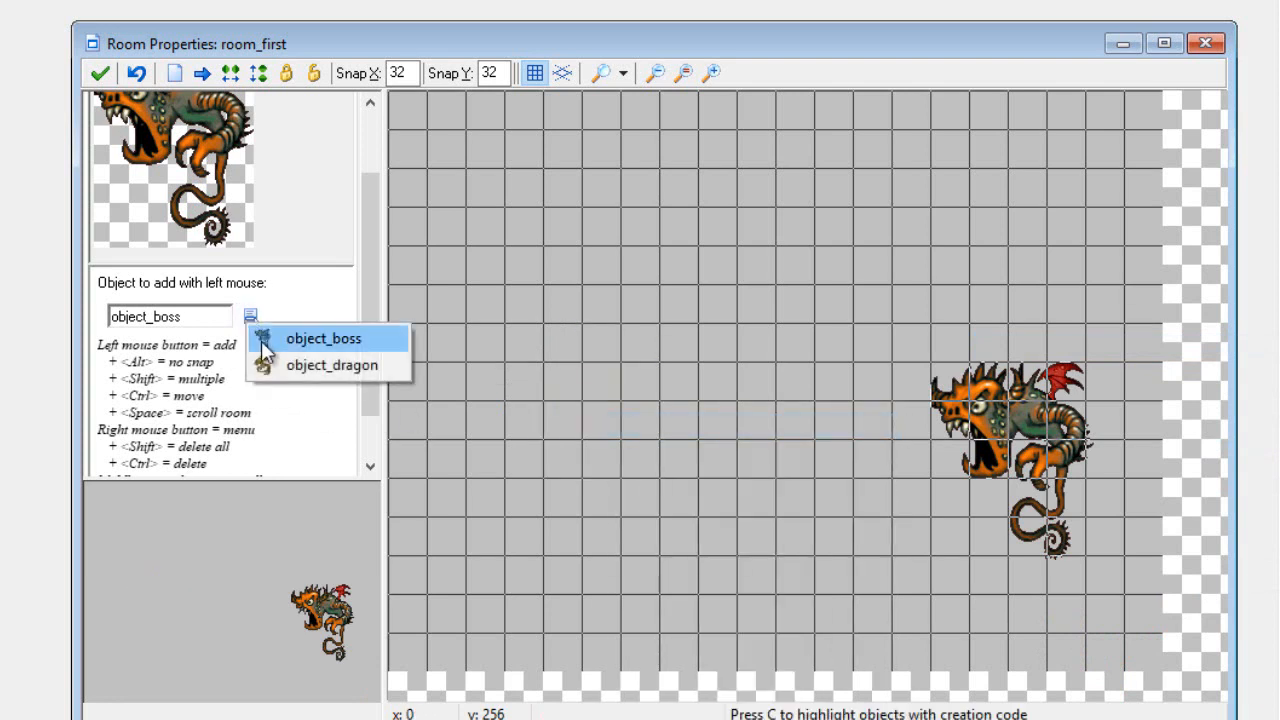
left_click(274, 360)
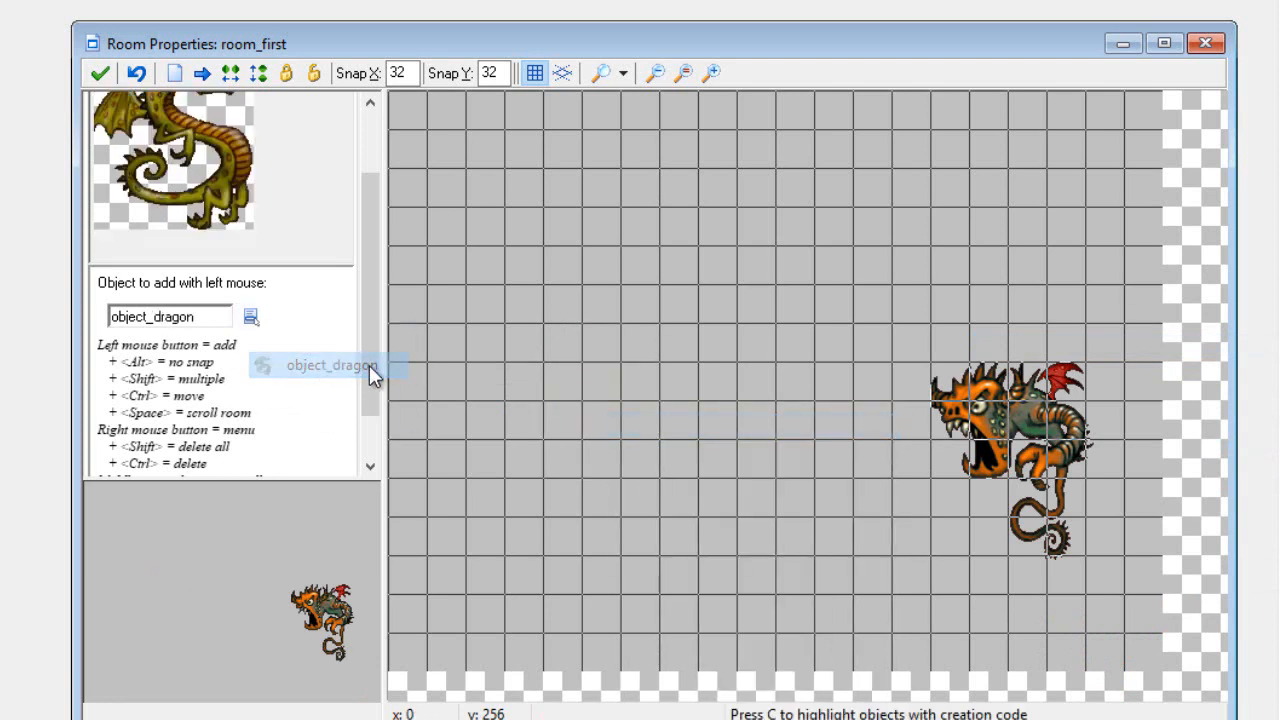
left_click(480, 374)
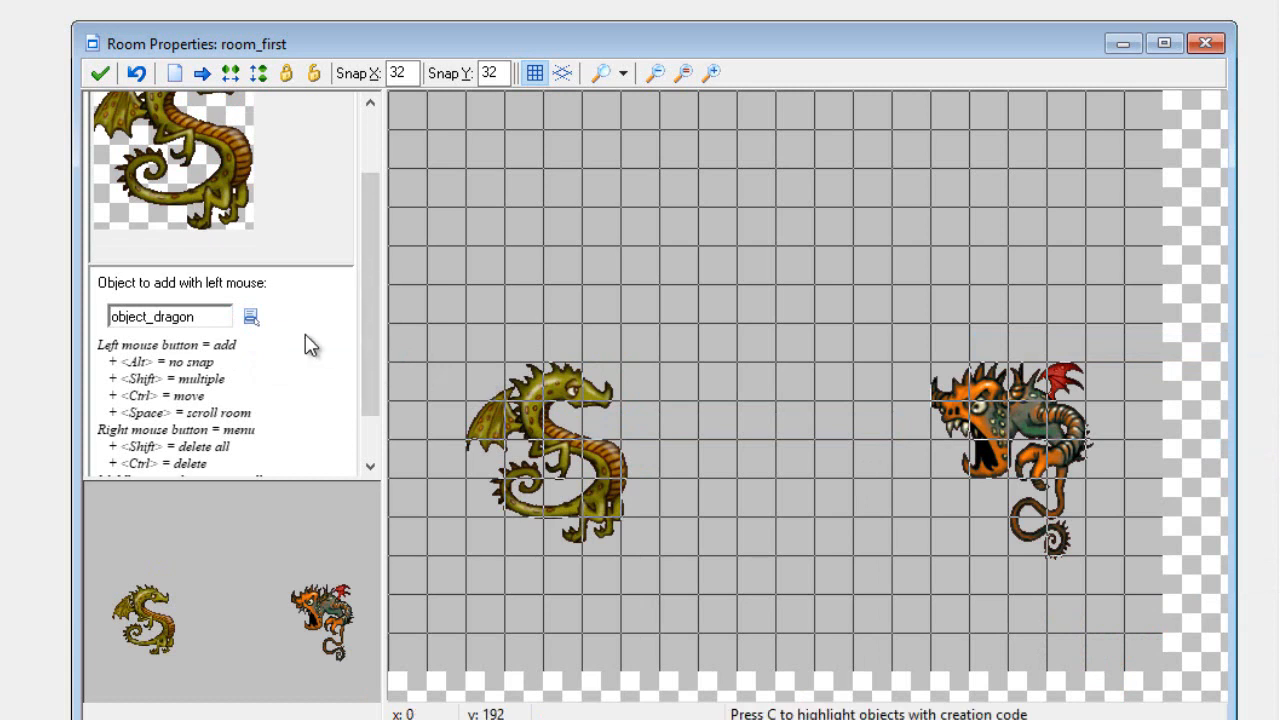
Replace the dragon instance with one at x 32, y 224, near the room's left edge, and accept the room properties.
right_click(542, 398)
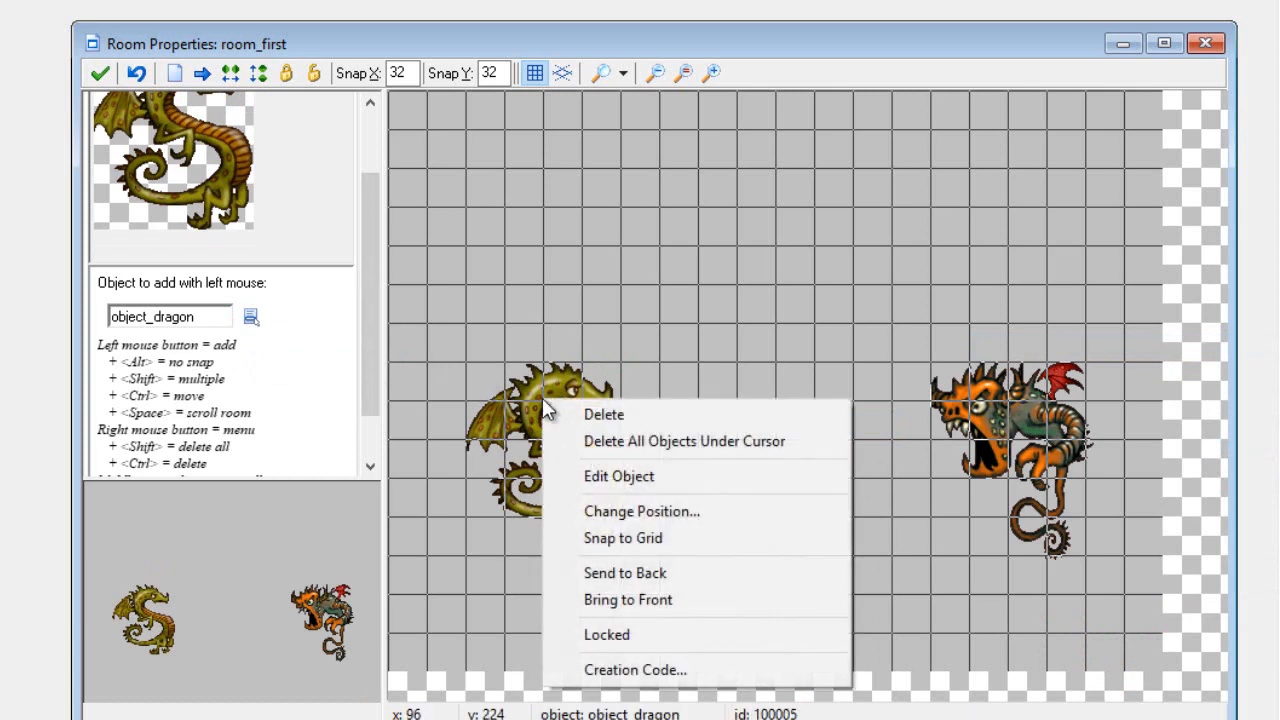
left_click(565, 412)
left_click(484, 398)
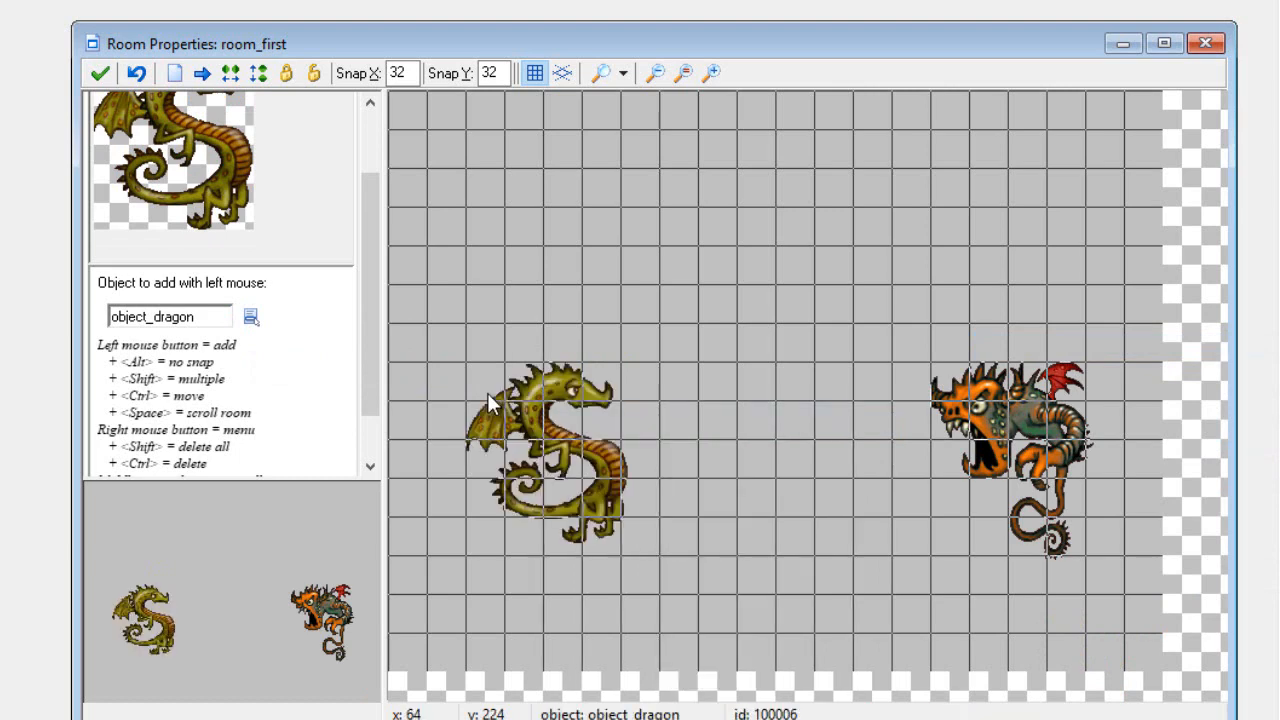
right_click(516, 393)
left_click(547, 410)
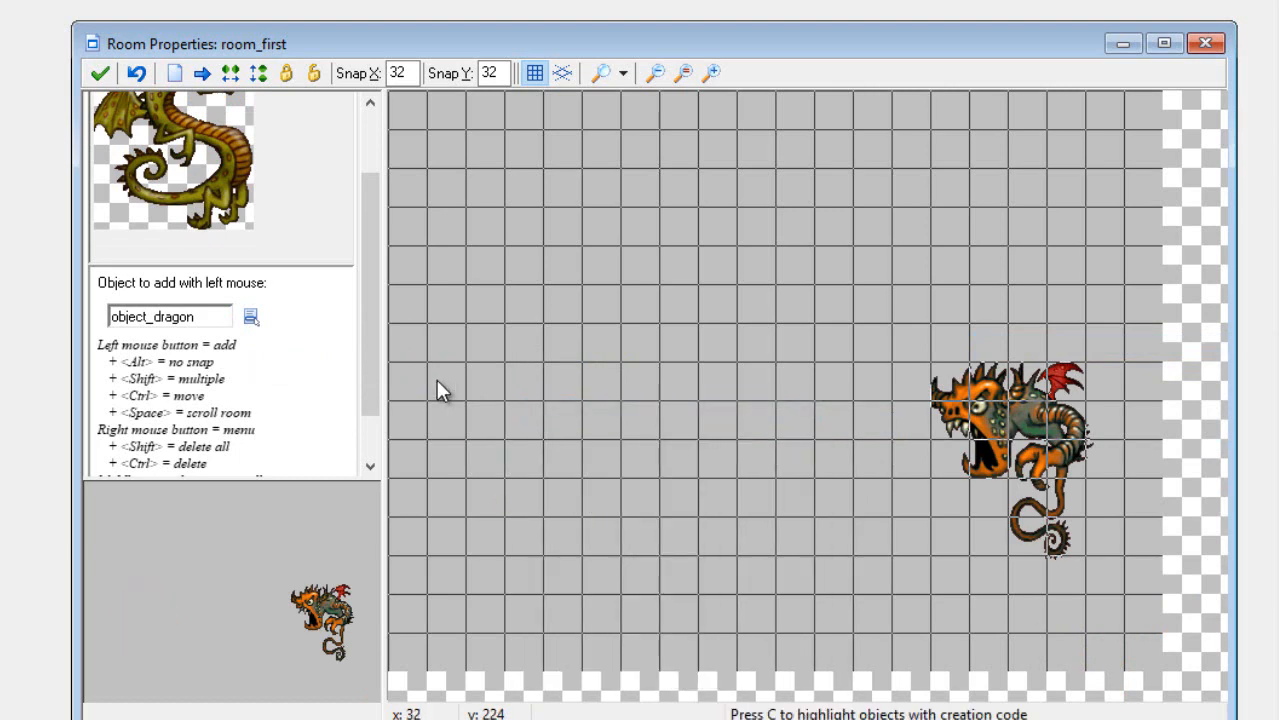
left_click(437, 382)
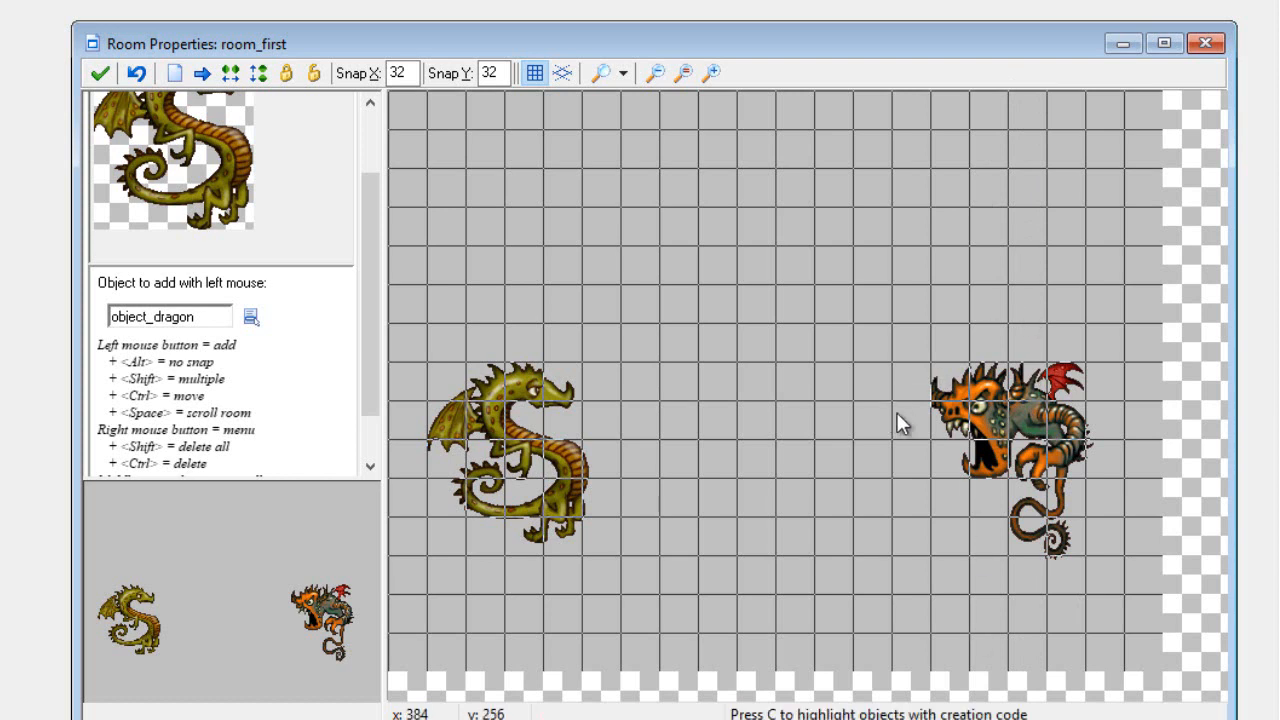
left_click(100, 78)
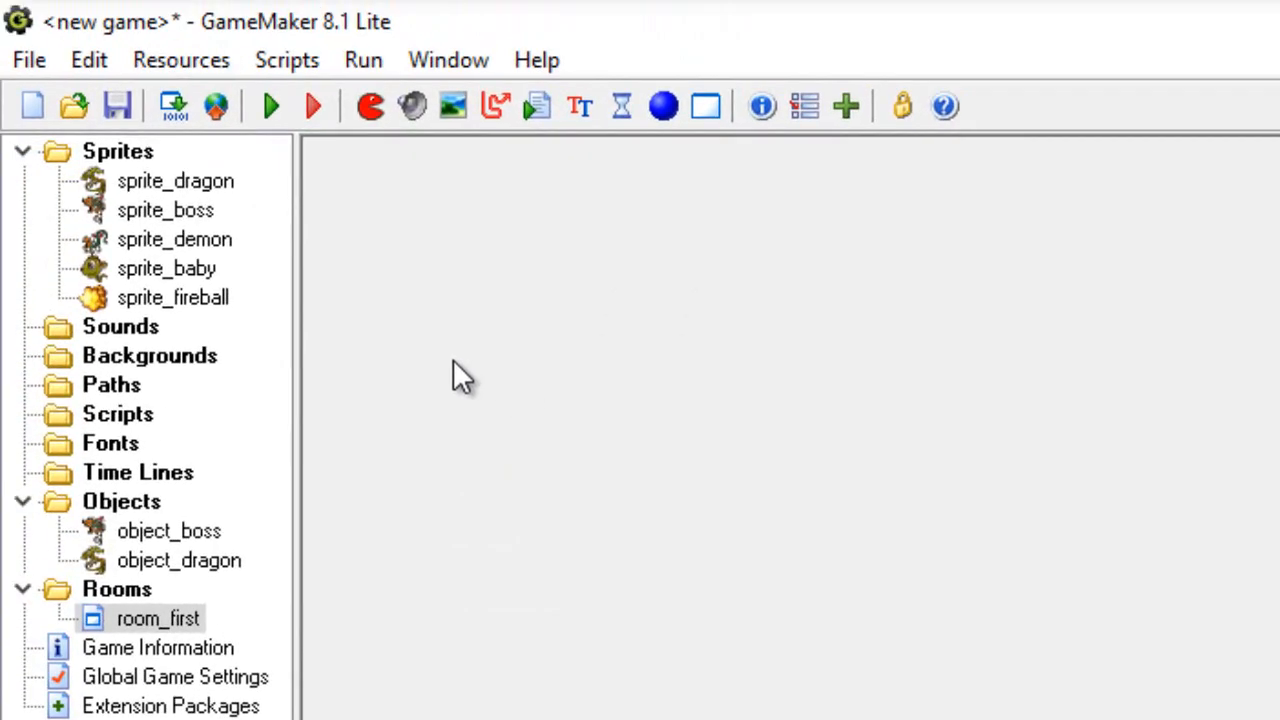
Run the game, test the dragon's up and down movement against the moving boss, and close the game window.
left_click(268, 110)
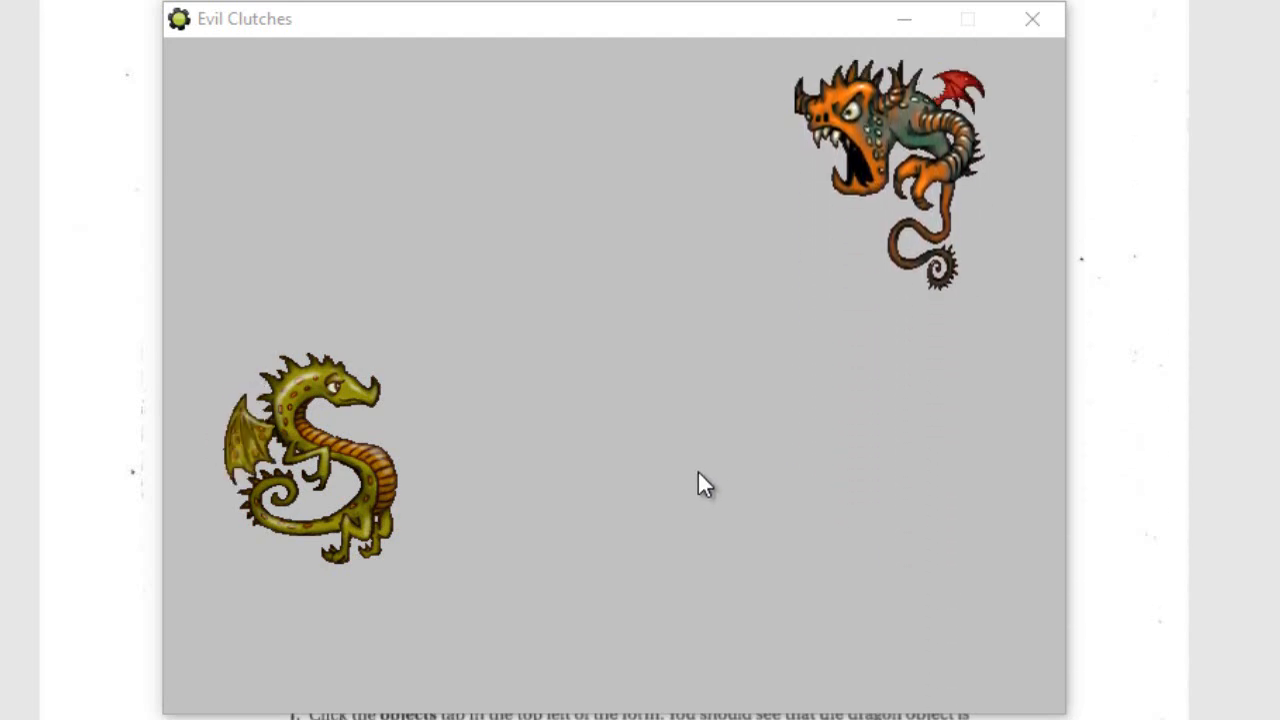
left_click(490, 679)
key("Up")
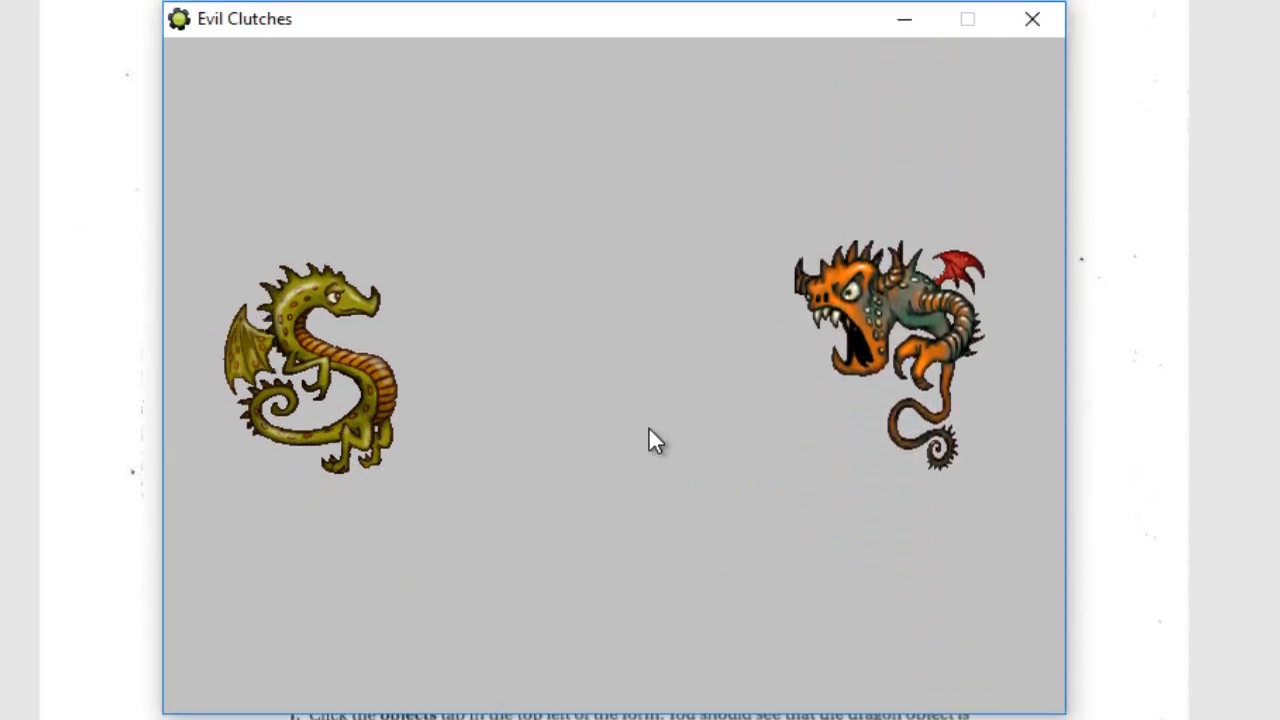
left_click_drag(620, 33, 651, 17)
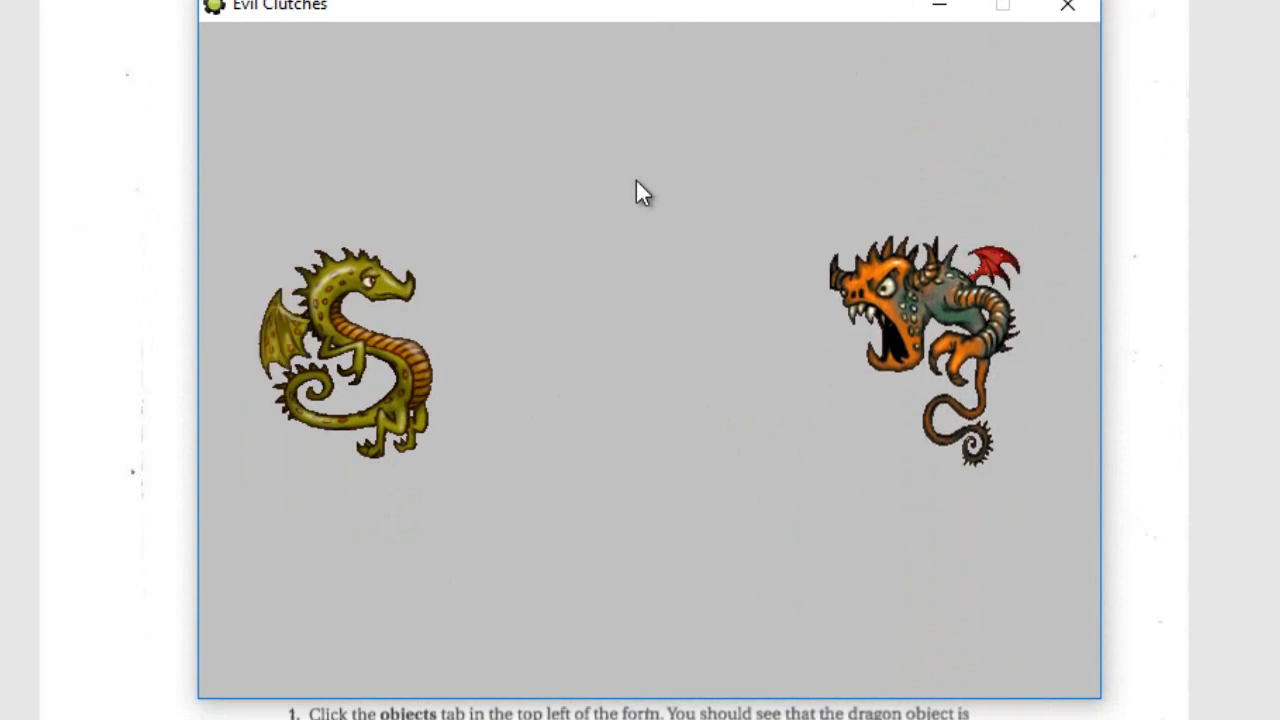
key("Up")
key("Down")
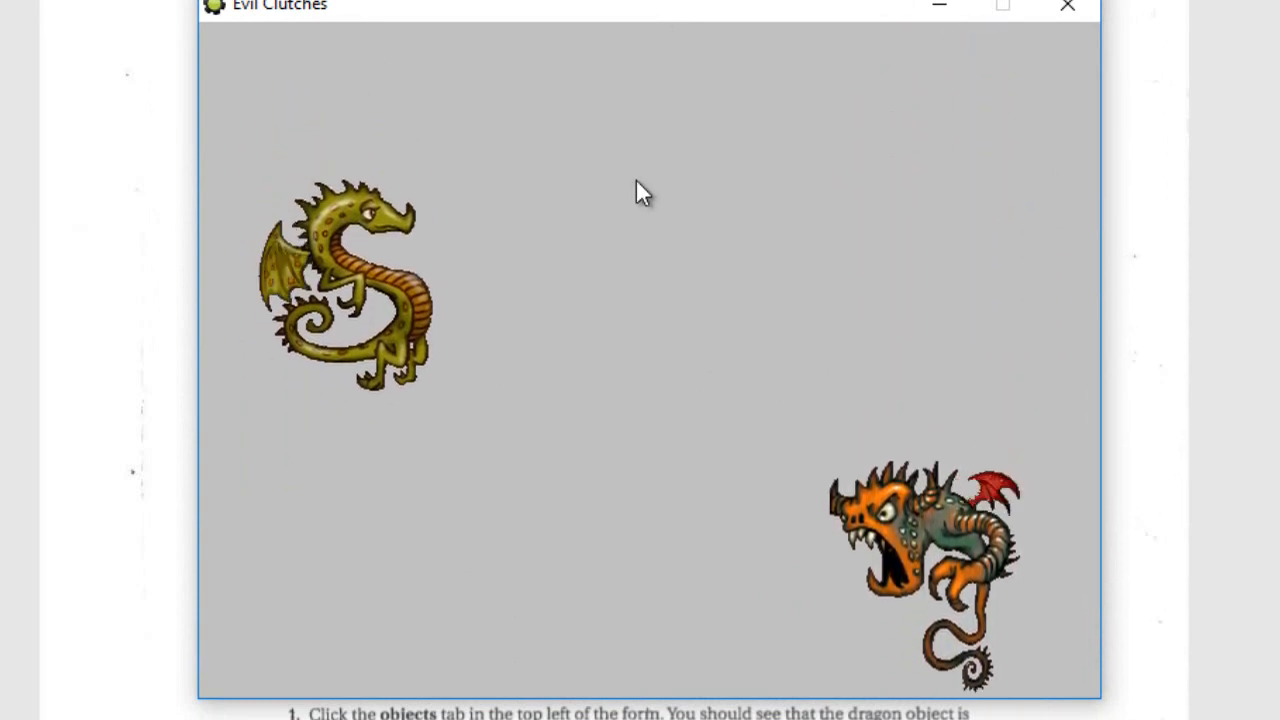
key("Up")
key("Down")
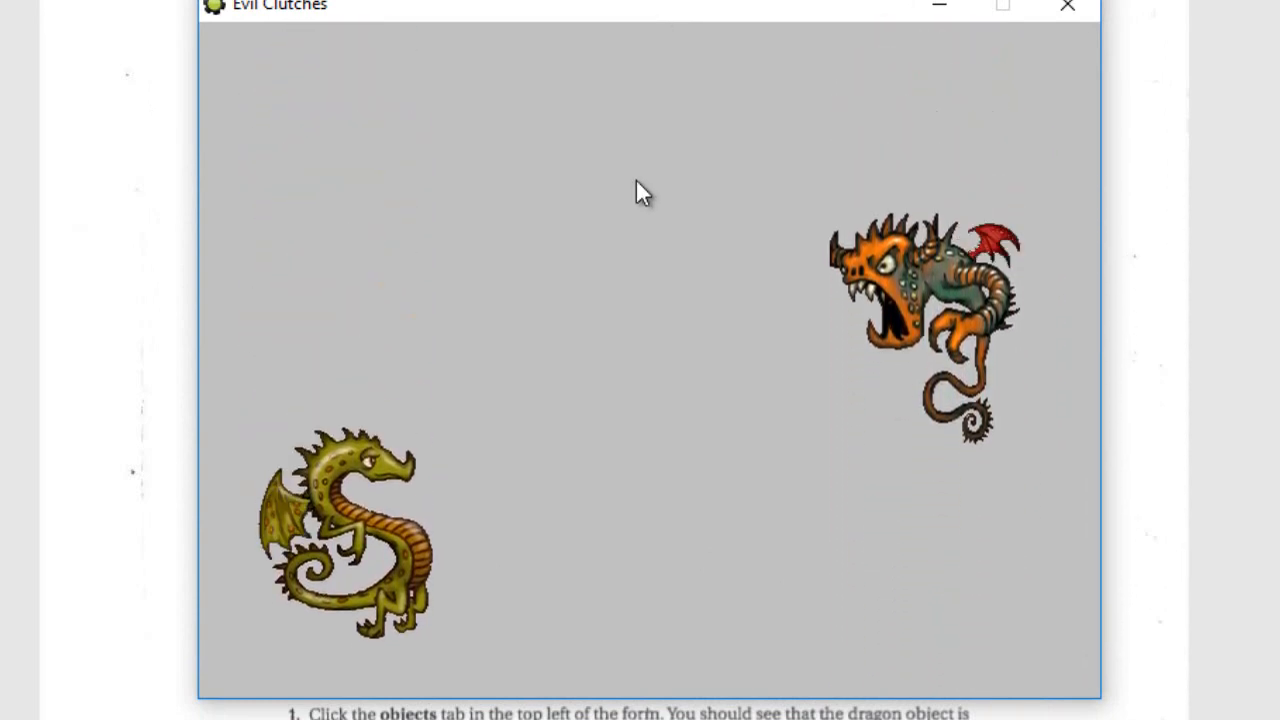
key("Up")
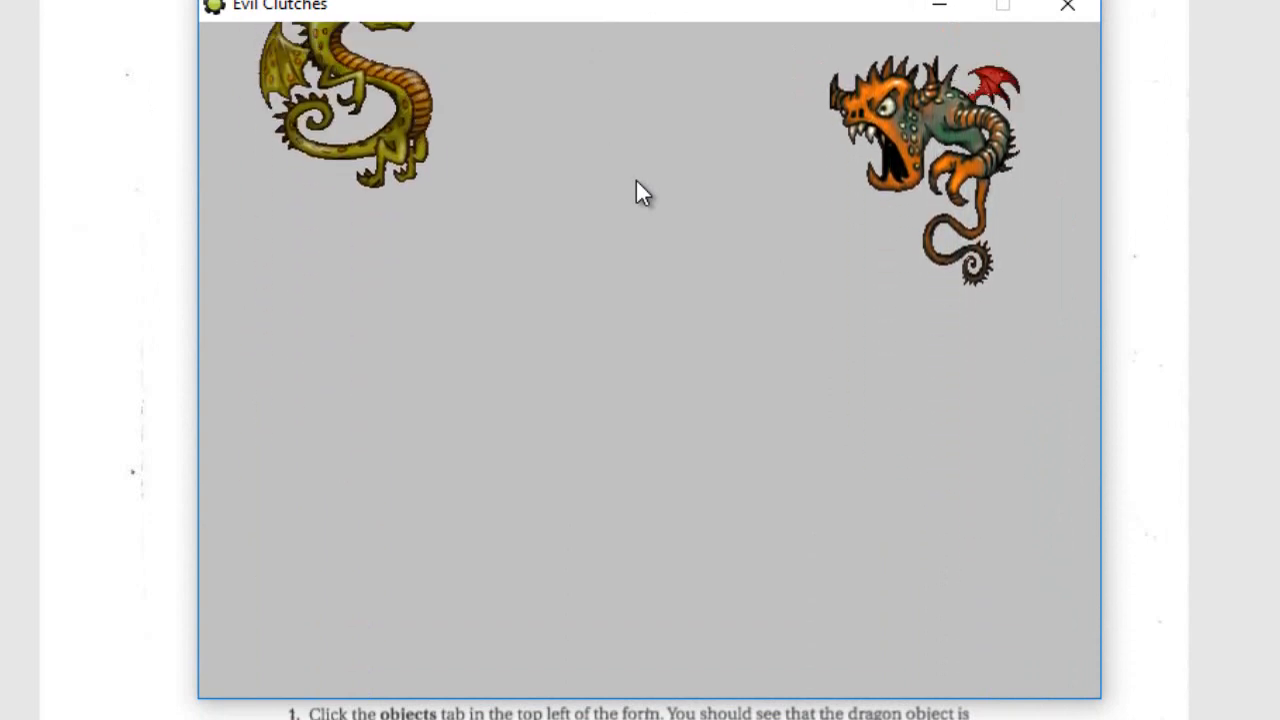
key("Down")
key("Up")
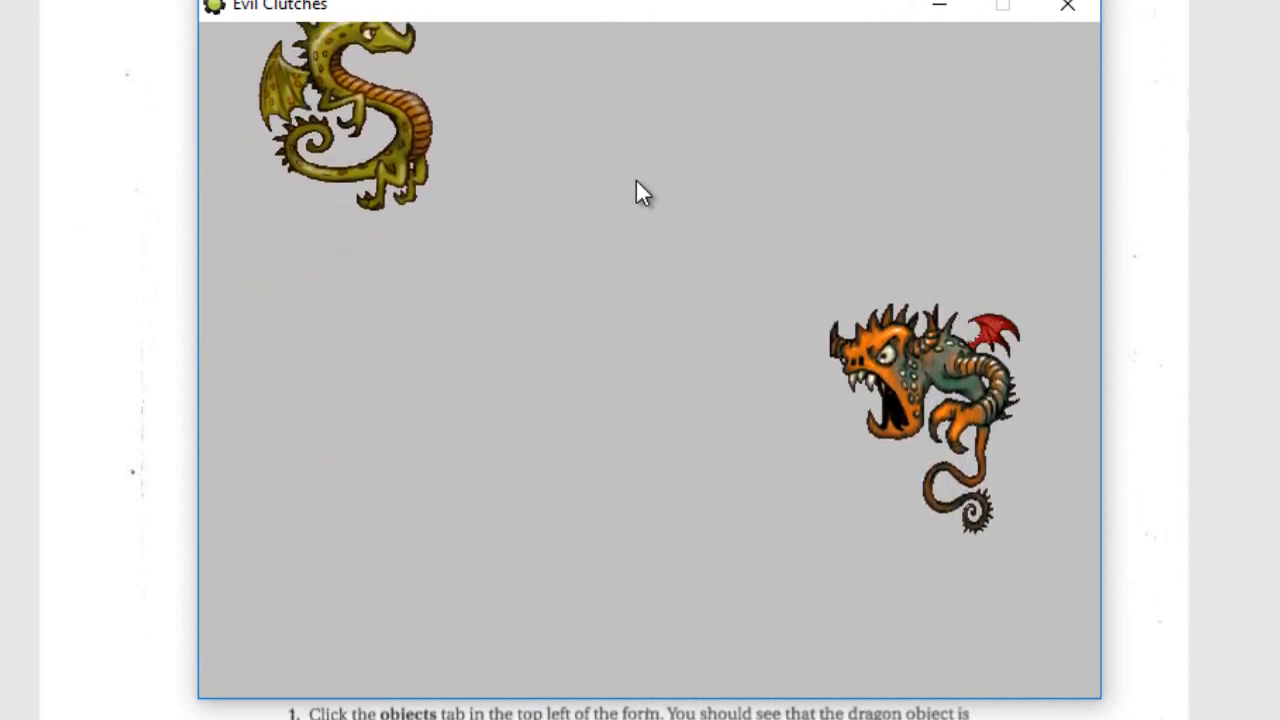
key("Down")
key("Up")
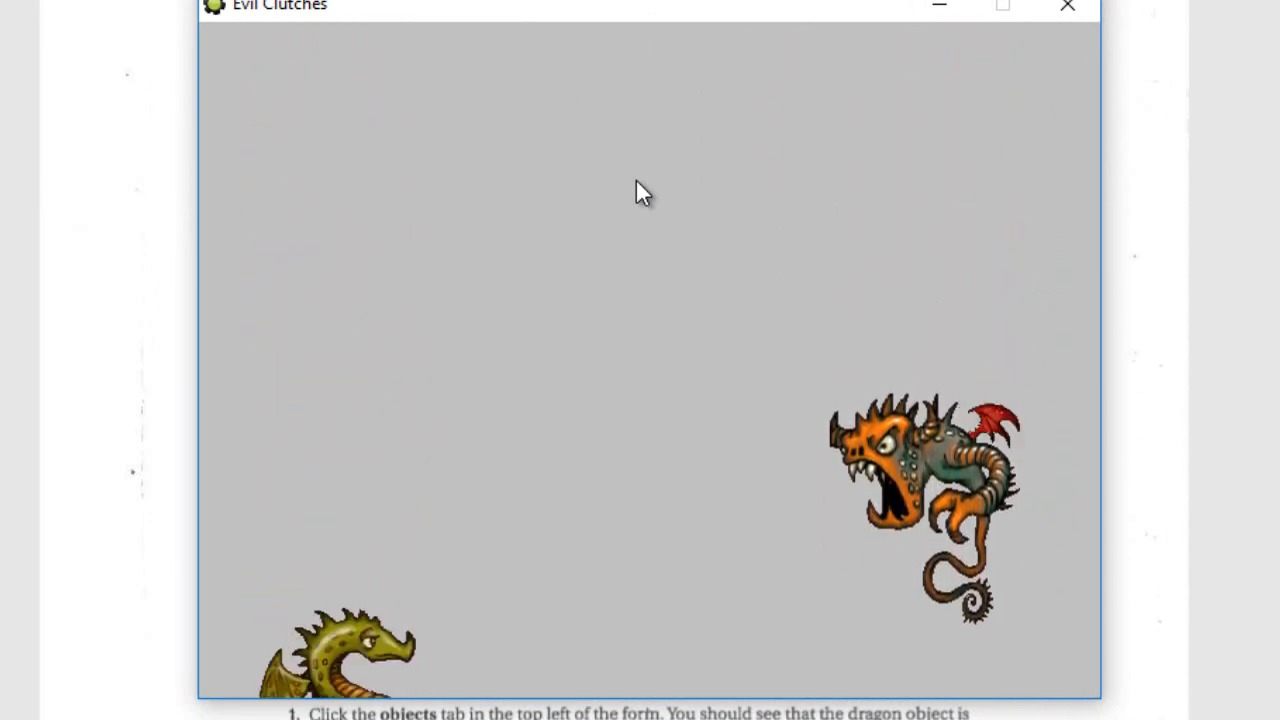
key("Up")
key("Down")
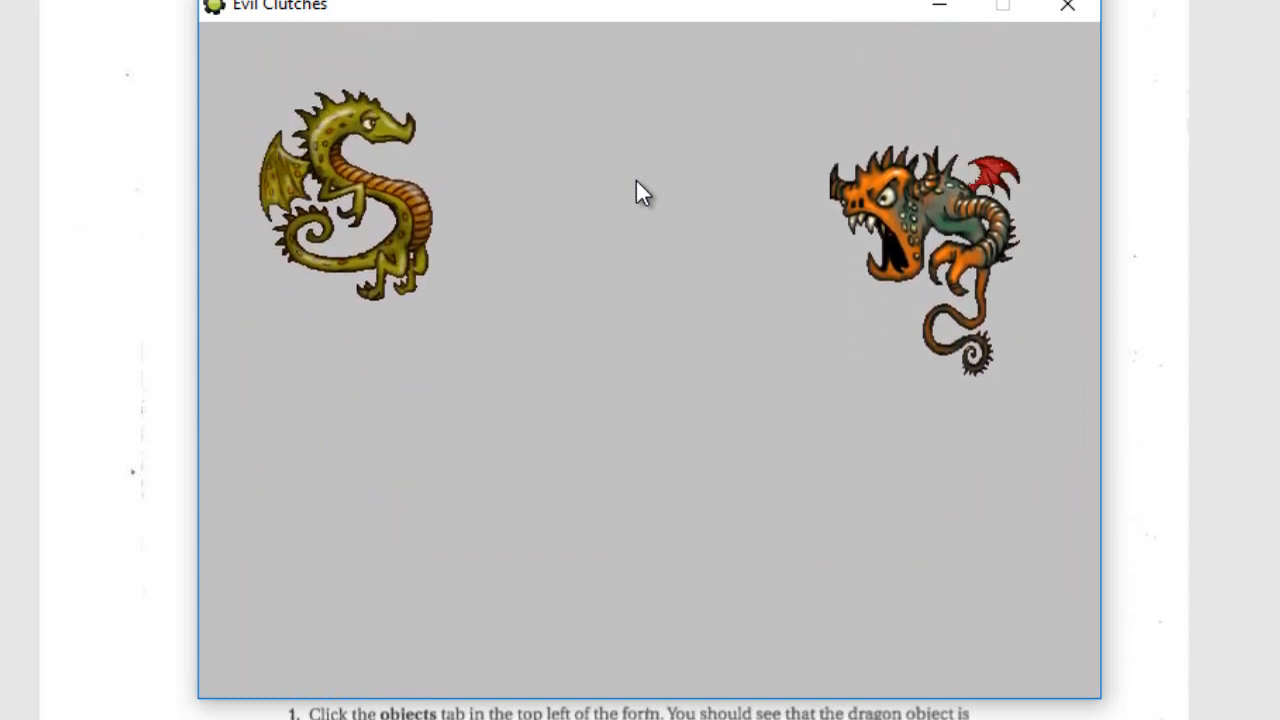
key("Up")
key("Down")
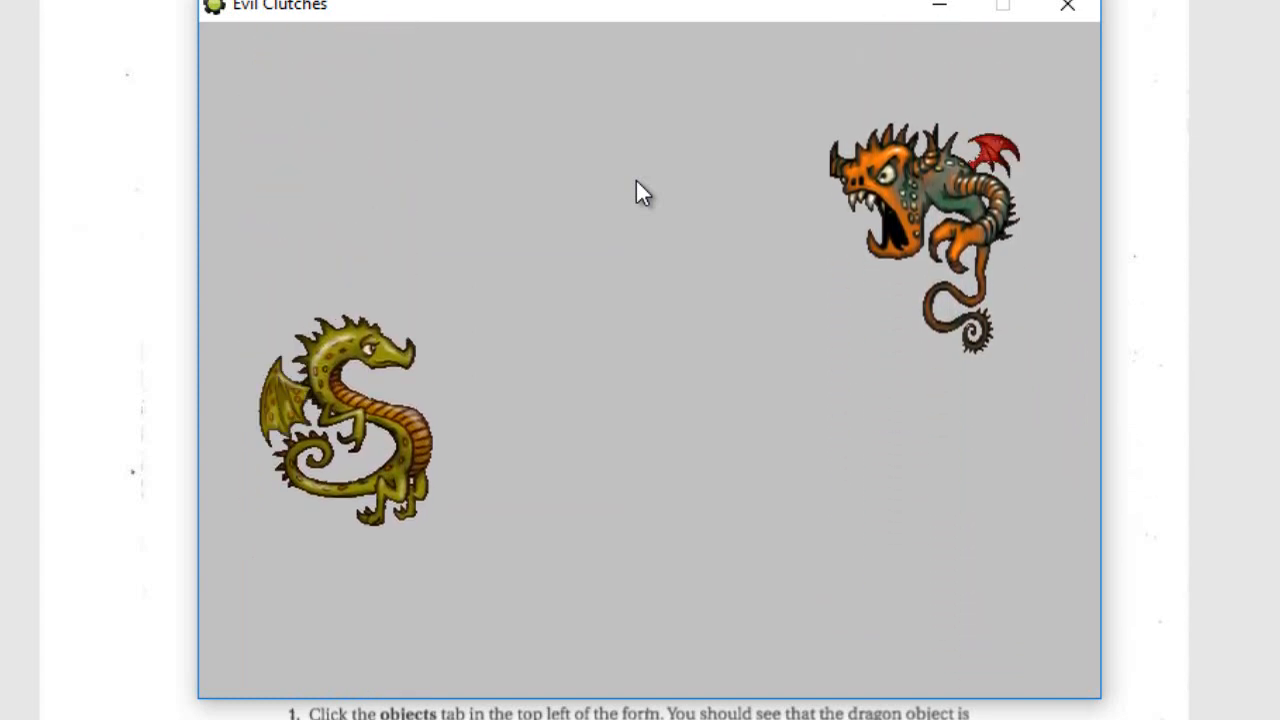
key("Up")
key("Down")
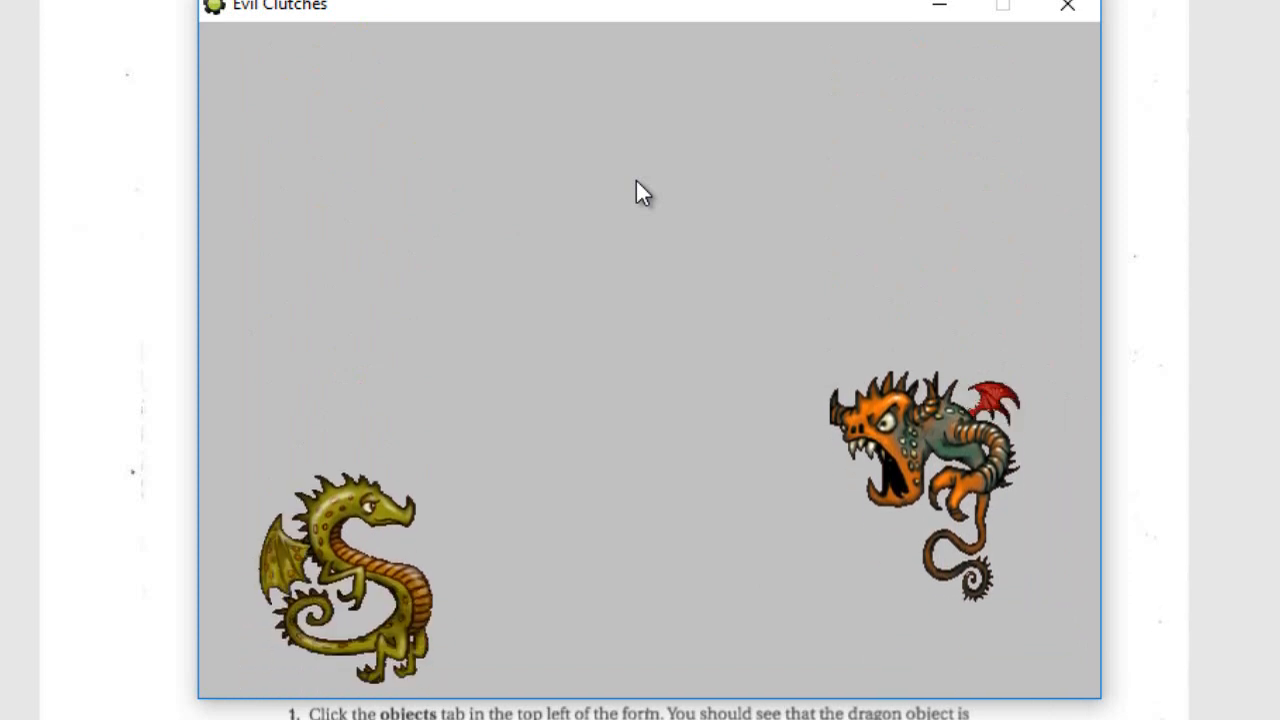
key("Up")
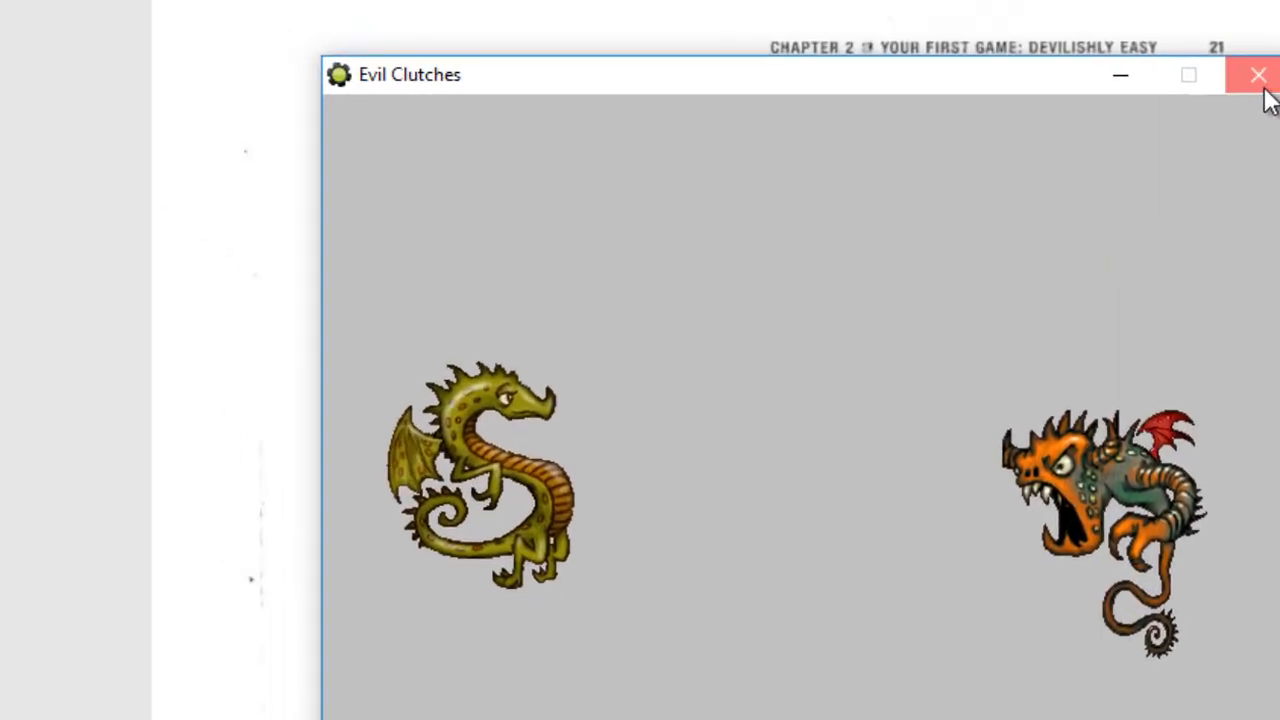
left_click(1068, 6)
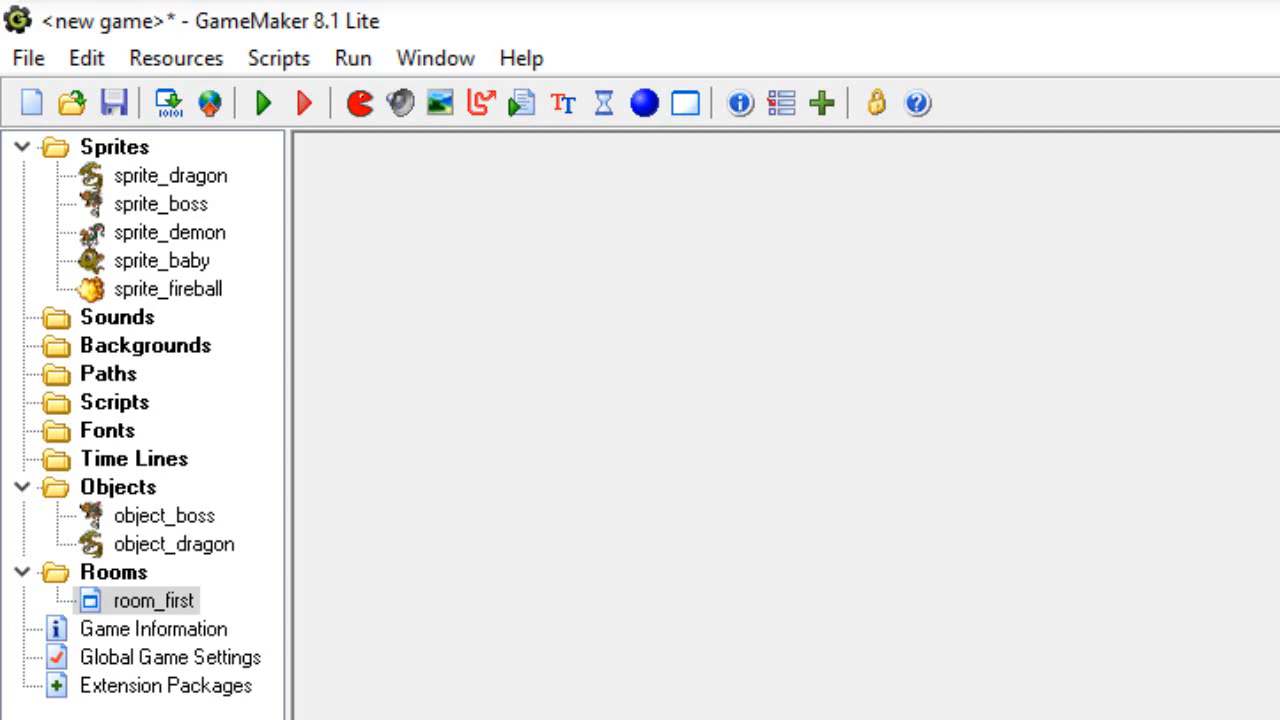
Start saving the game under a new name and browse the network drive to the GameMaker > GMApprentice > Resources > Chapter02 folder.
left_click(27, 57)
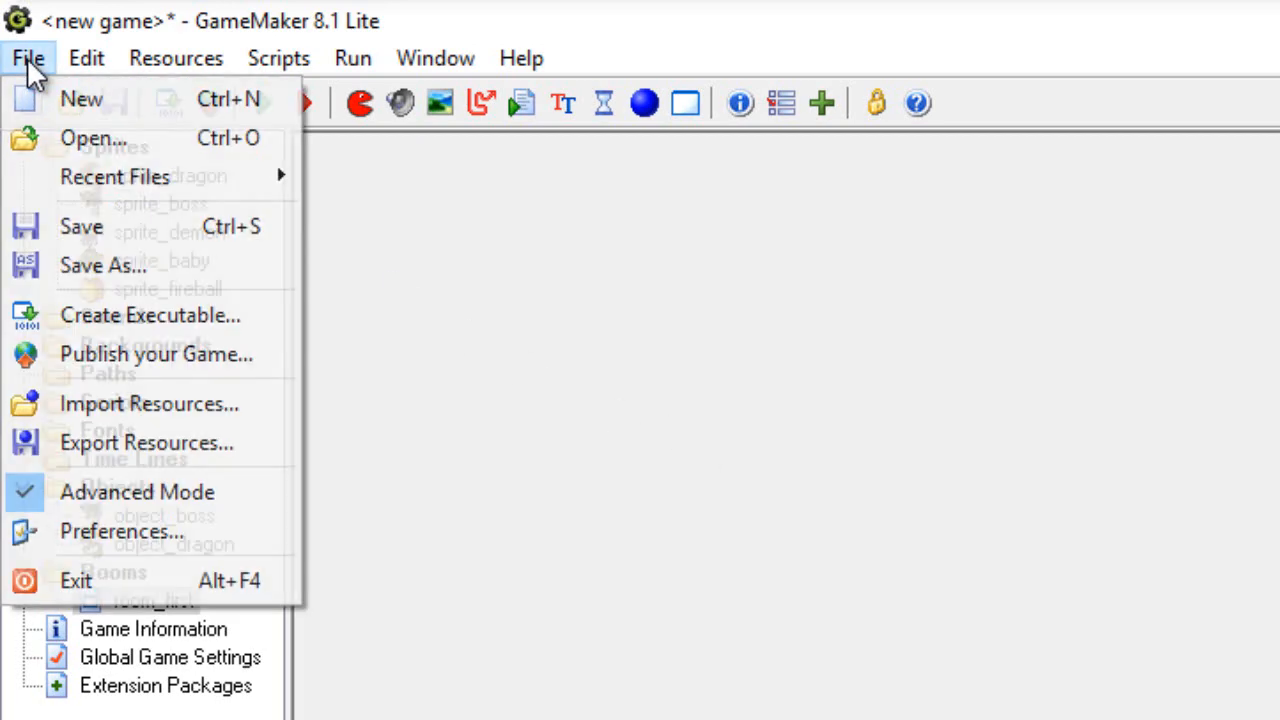
left_click(64, 266)
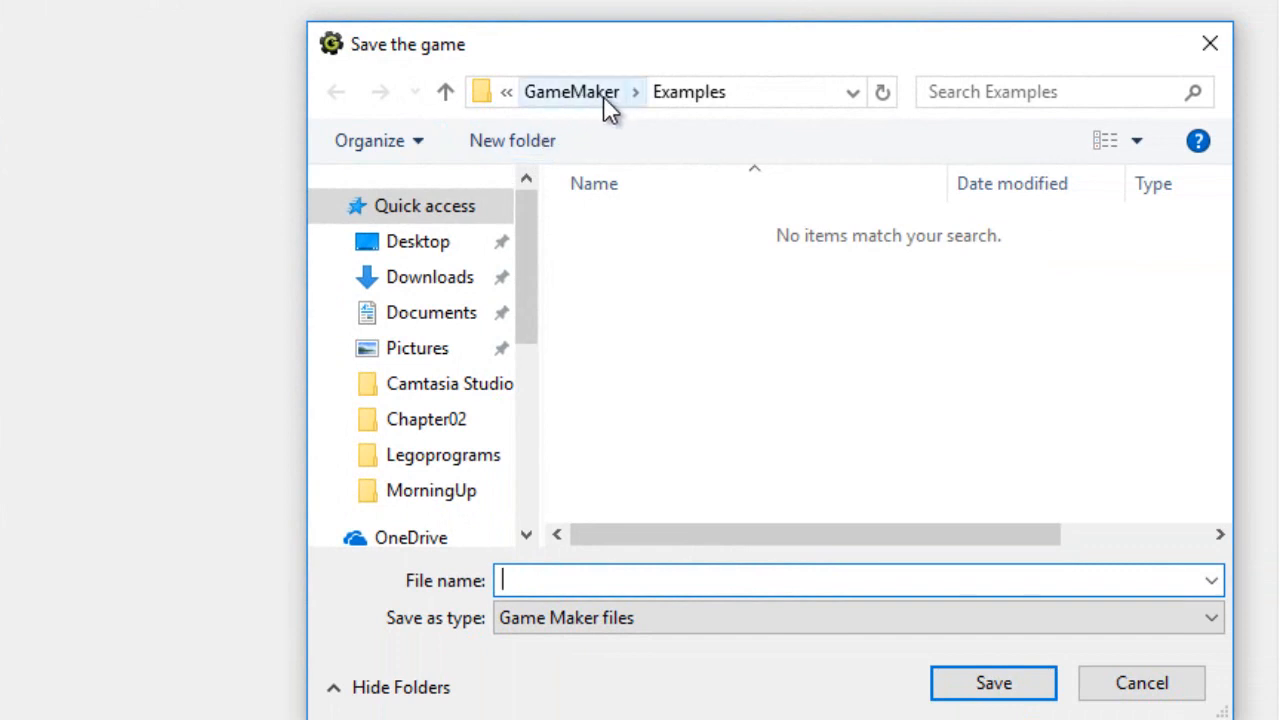
left_click_drag(529, 280, 517, 450)
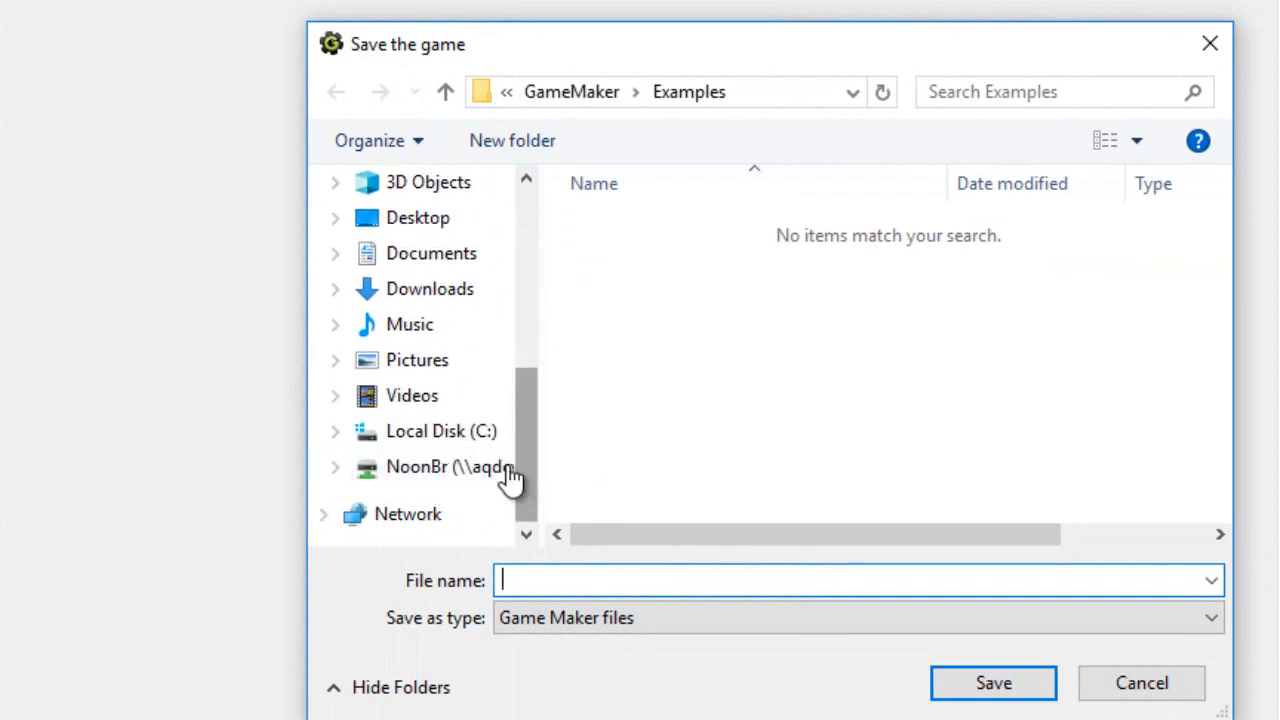
left_click(437, 470)
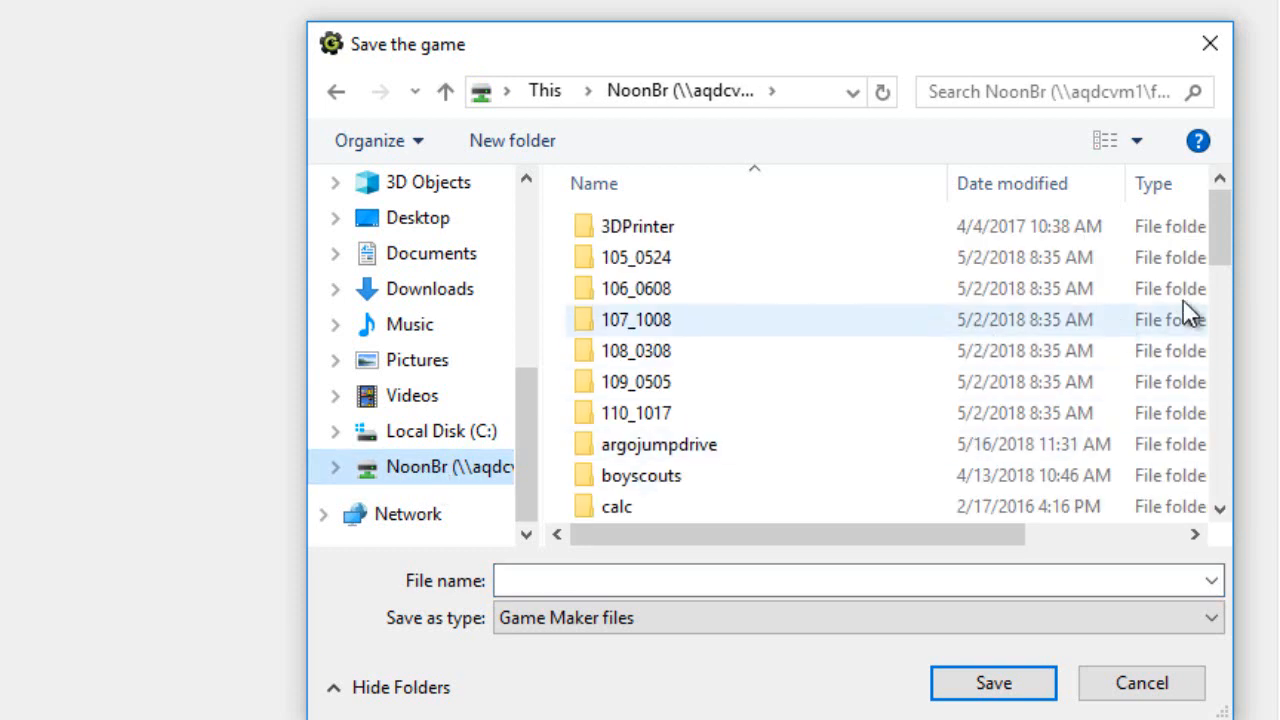
left_click_drag(1222, 258, 1212, 352)
double_click(673, 423)
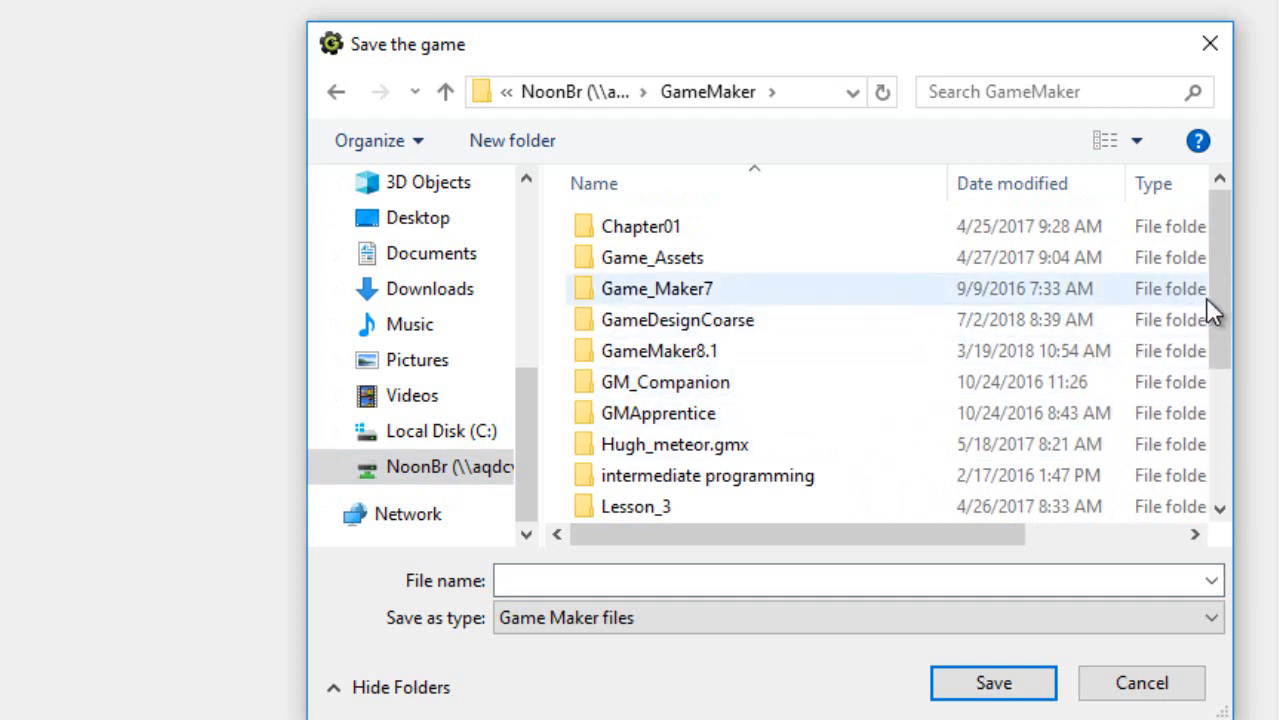
mouse_move(1221, 291)
left_mouse_down()
mouse_move(1225, 436)
mouse_move(1238, 275)
left_mouse_up()
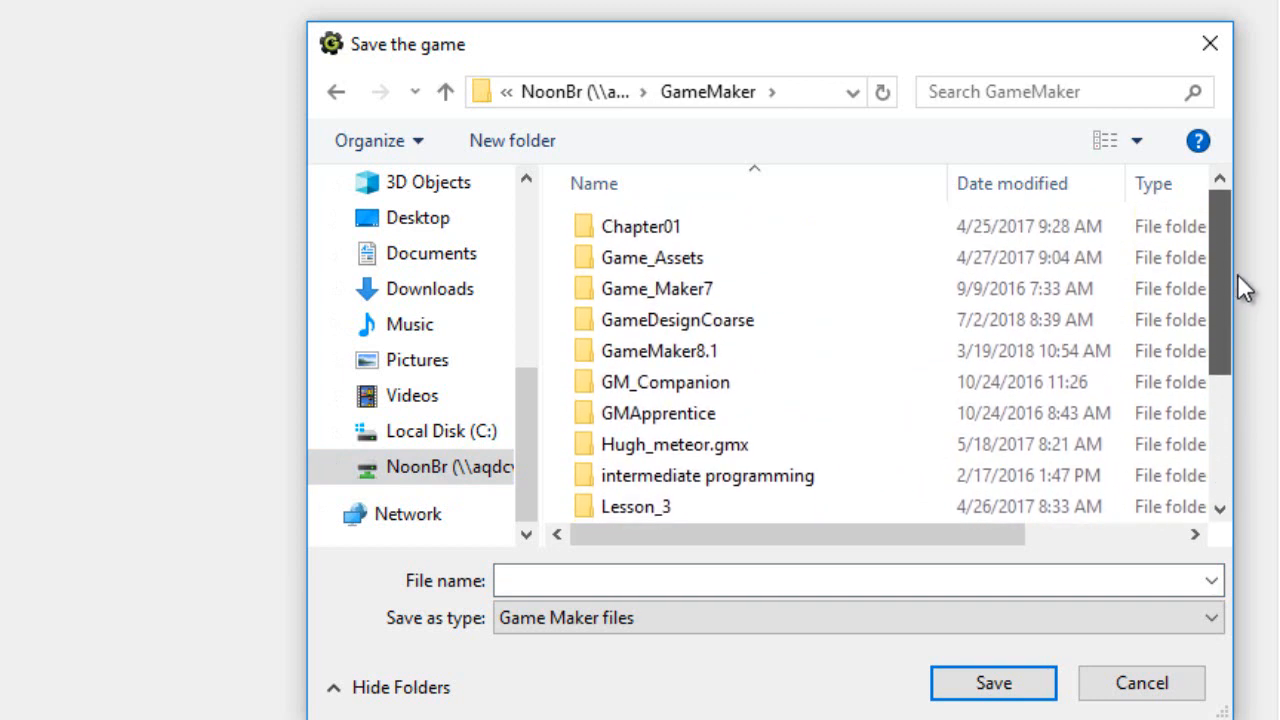
double_click(706, 418)
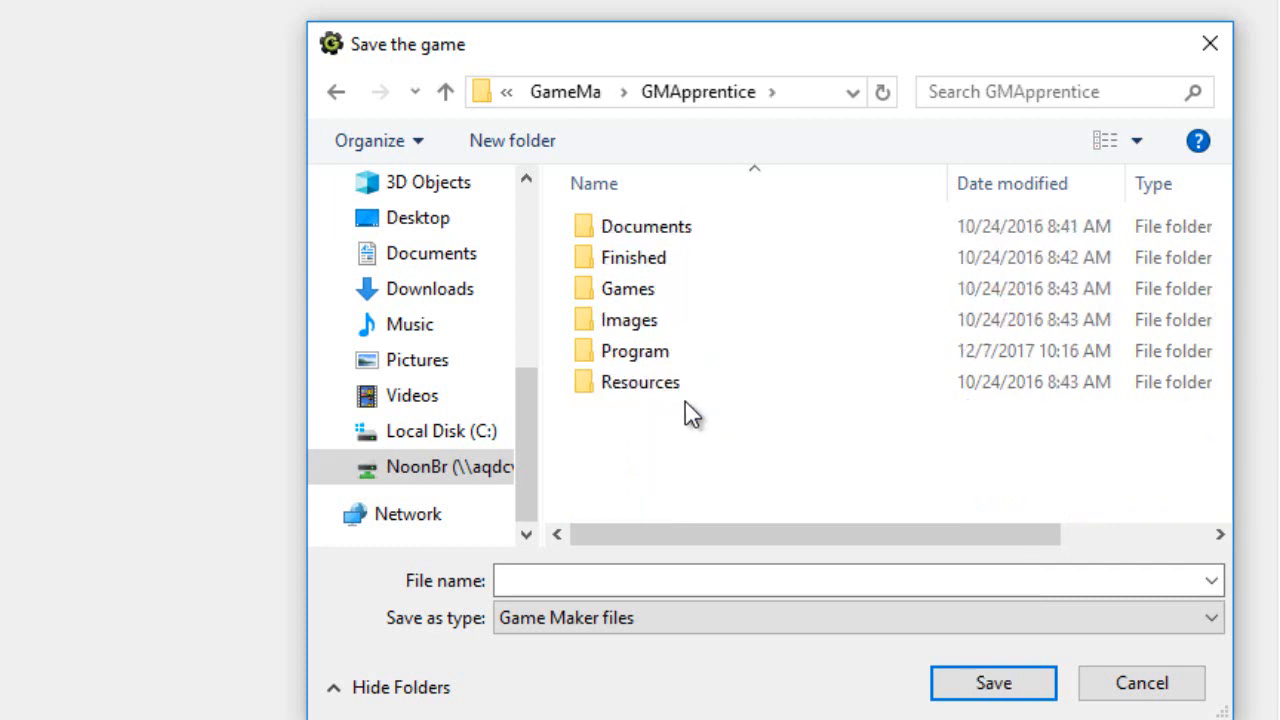
double_click(650, 386)
left_click(643, 262)
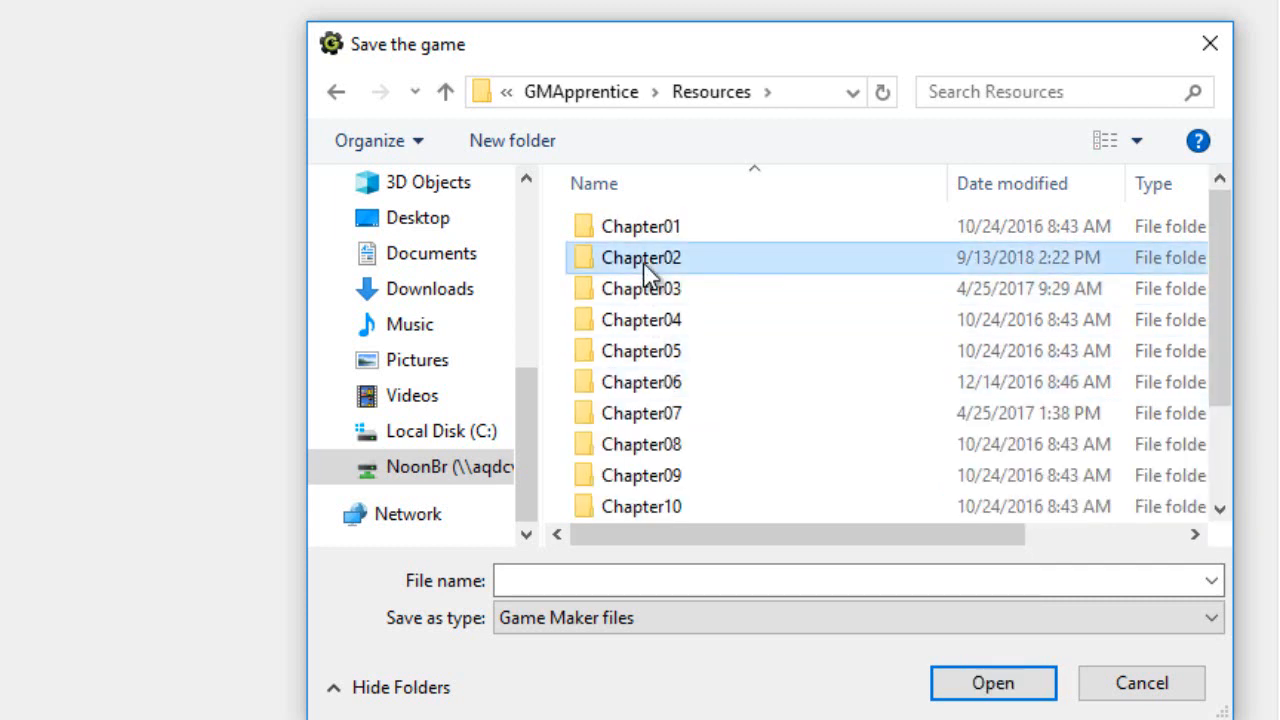
double_click(643, 262)
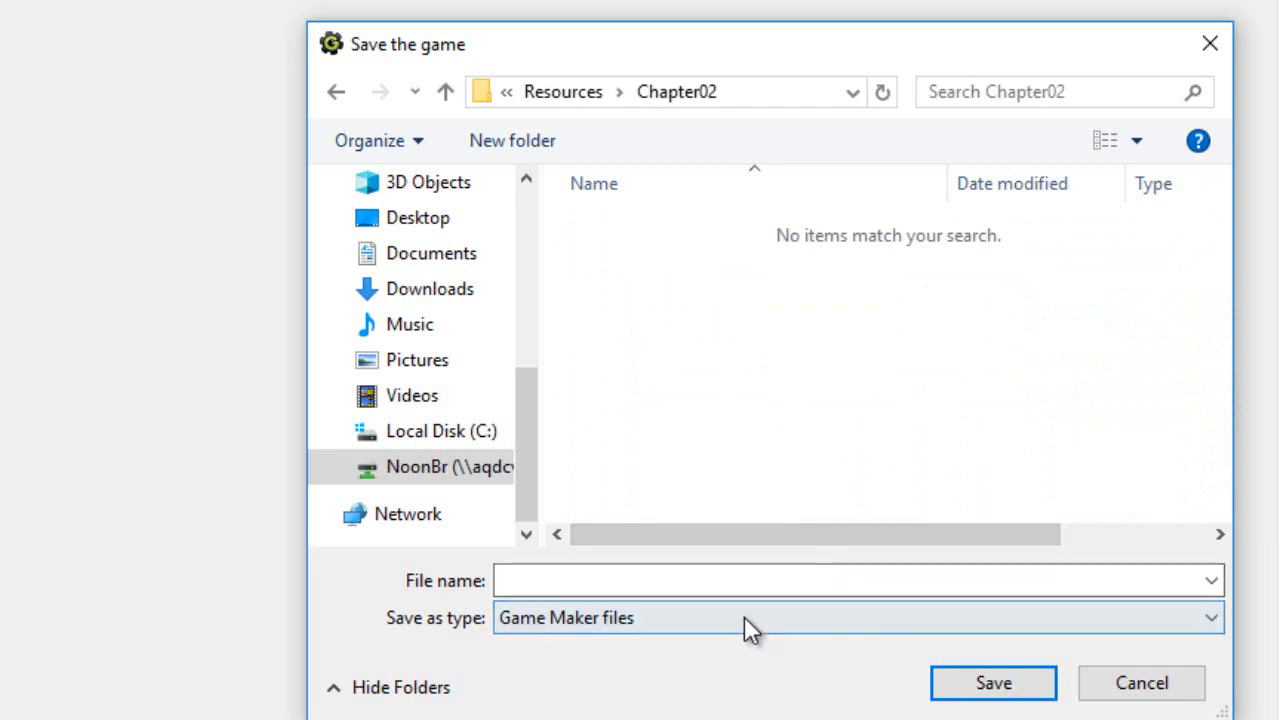
Name the game file EvilClutches and save it in the Chapter02 folder.
left_click(626, 582)
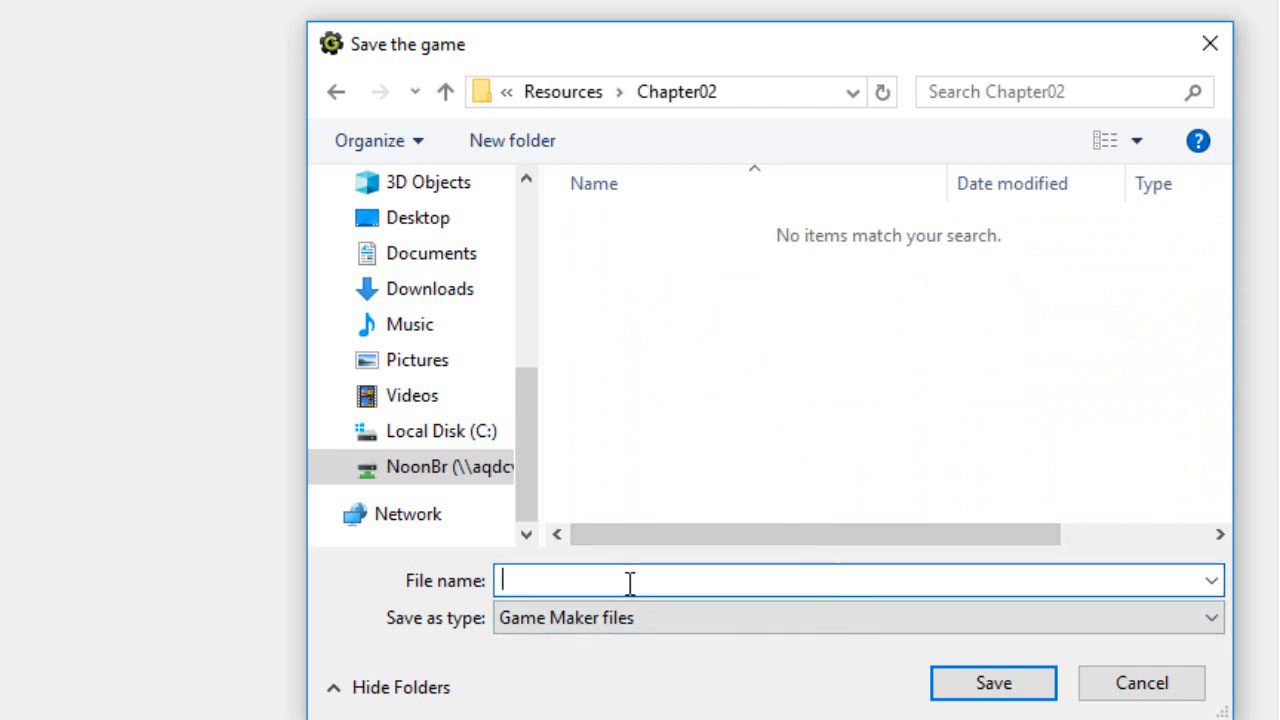
type("E")
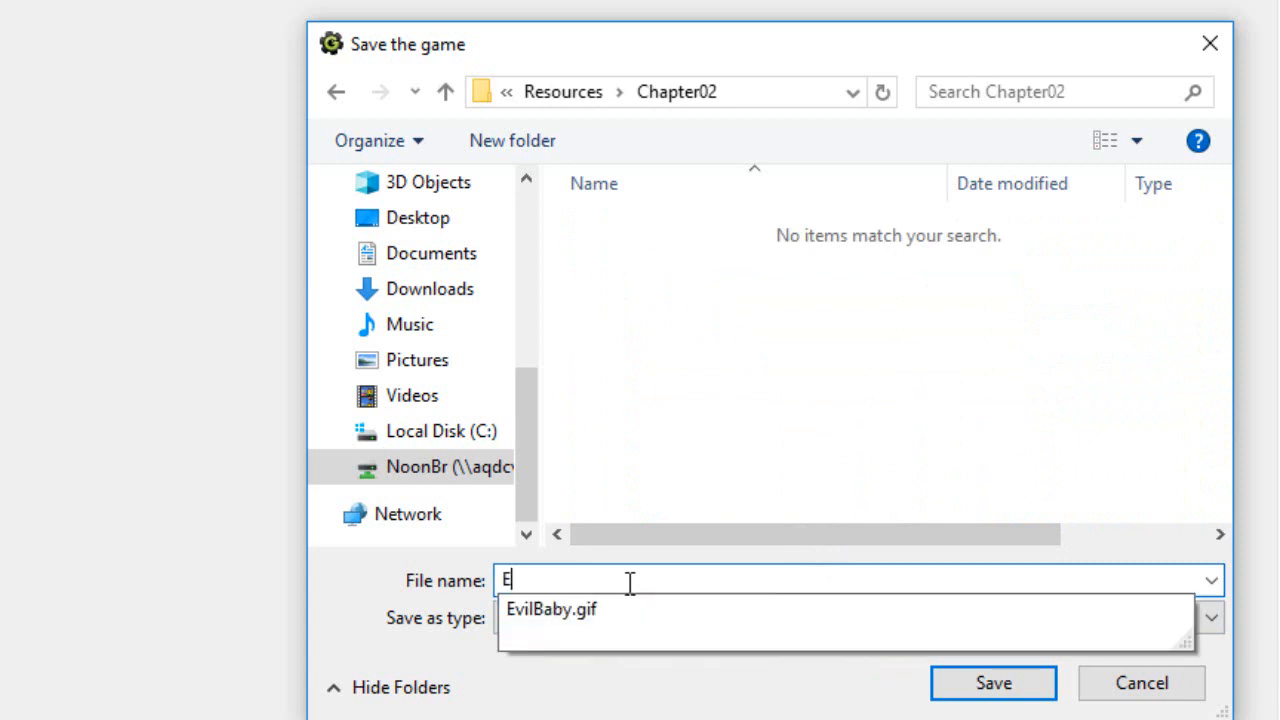
type("vilClut")
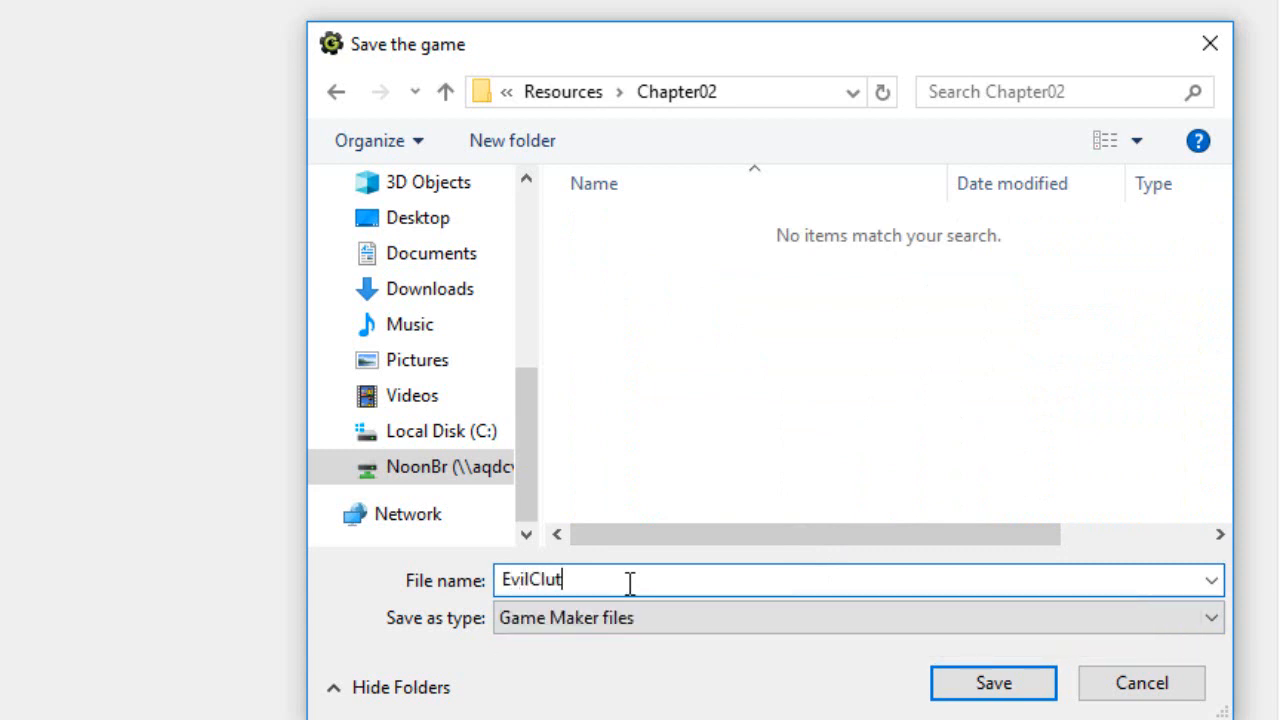
type("ches")
left_click(966, 688)
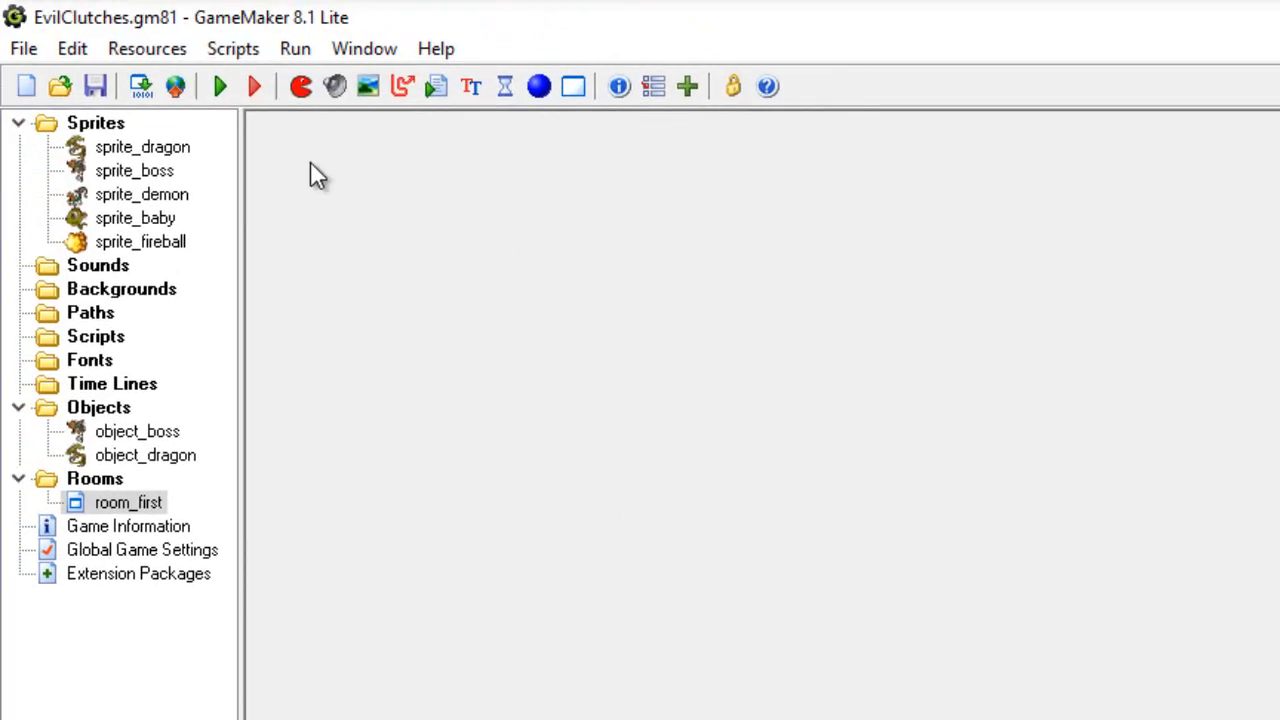
Collapse the Sprites, Objects and Rooms folders in the resource tree, and expand all three again.
left_click(19, 124)
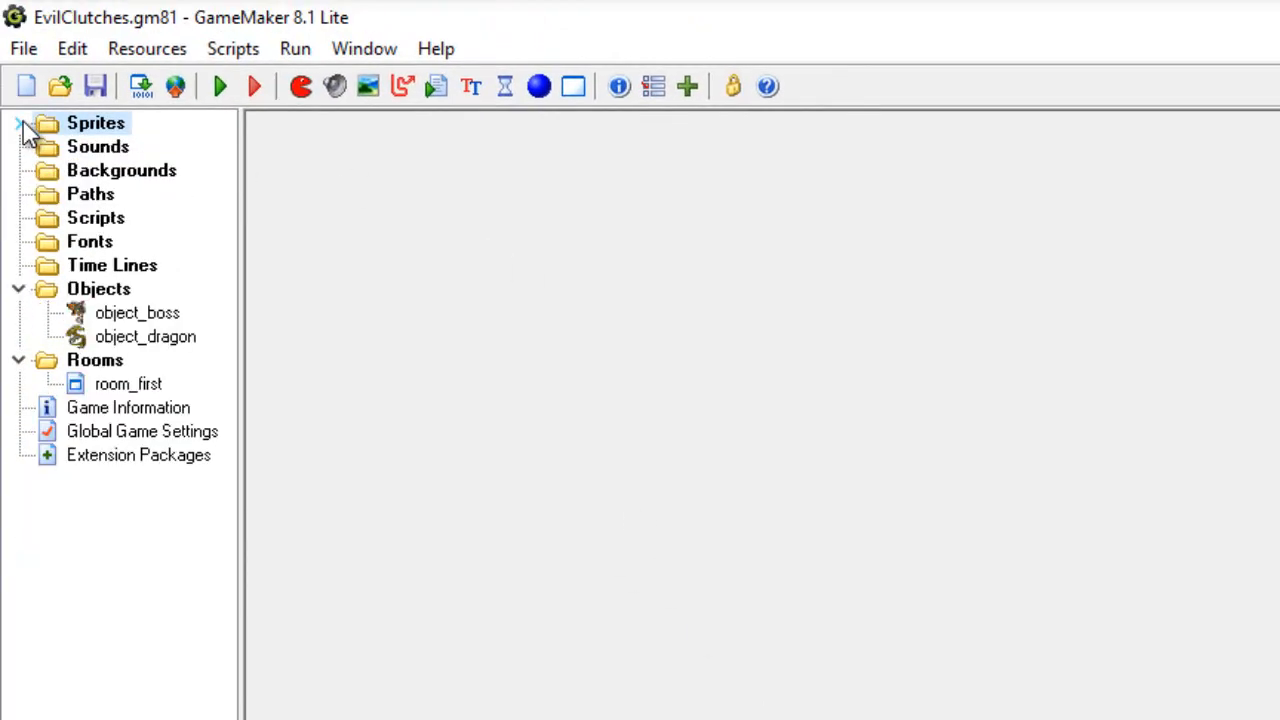
left_click(19, 290)
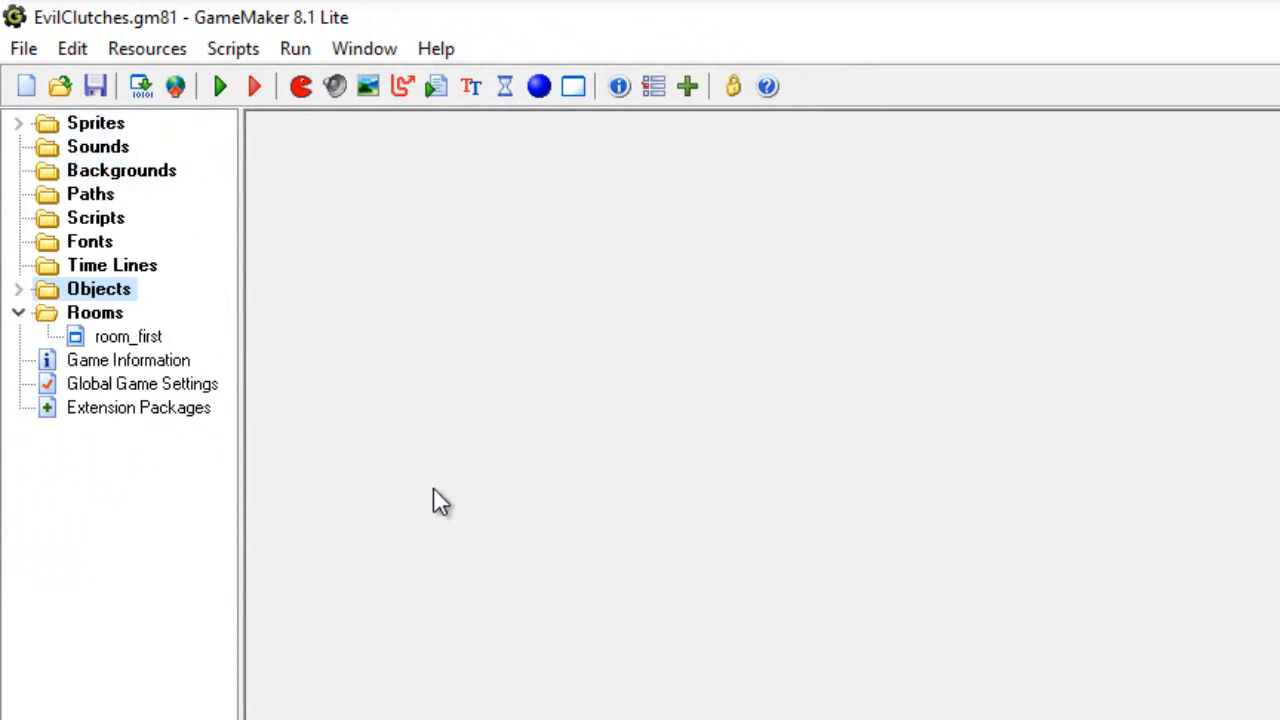
left_click(19, 313)
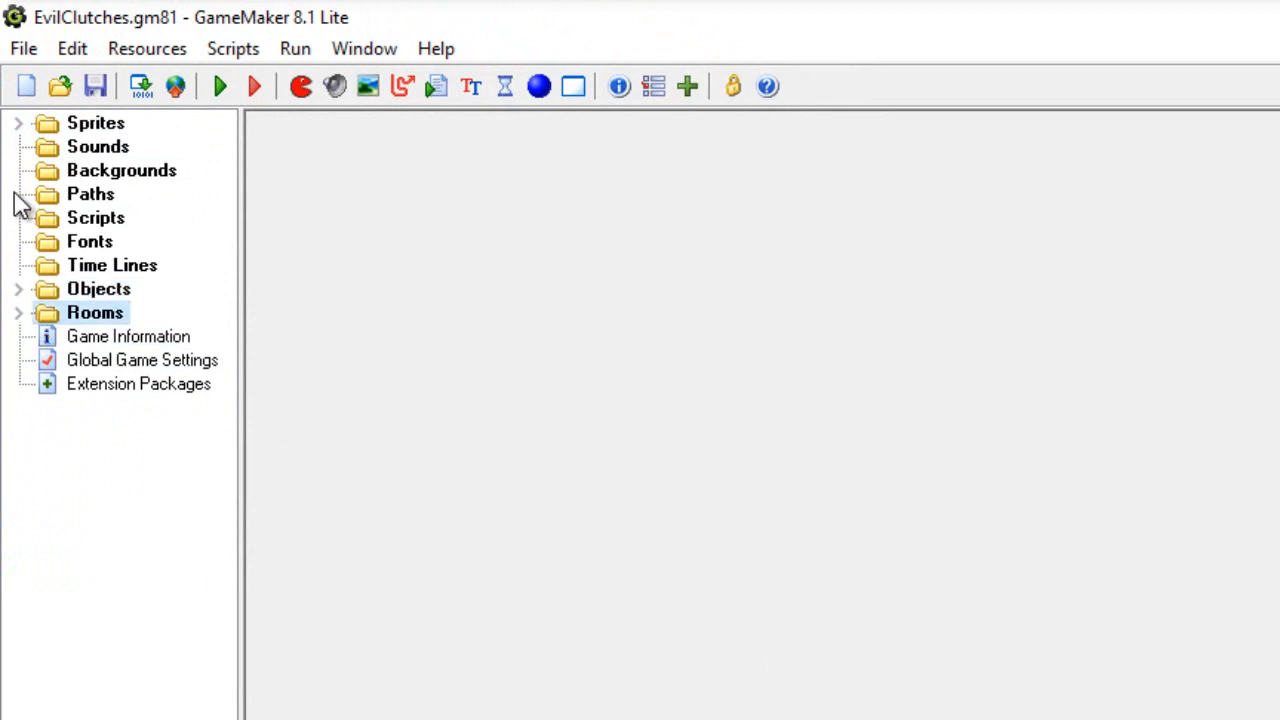
left_click(18, 123)
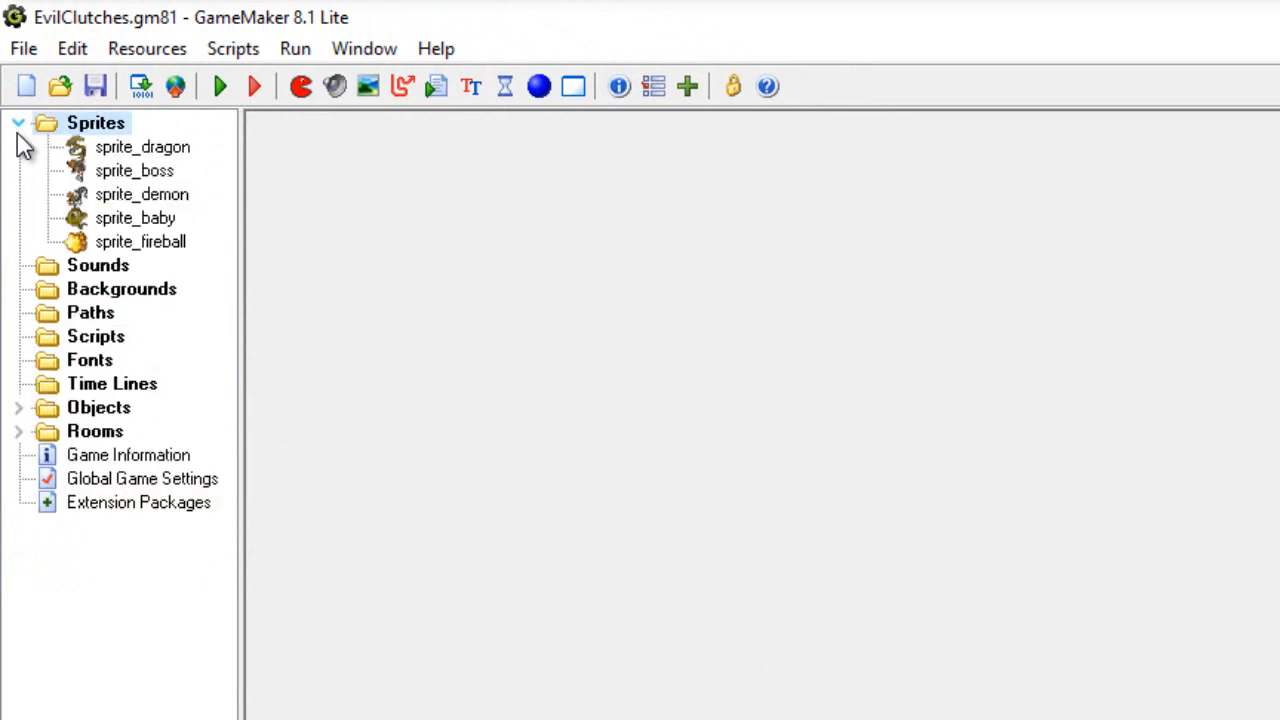
left_click(19, 407)
left_click(19, 479)
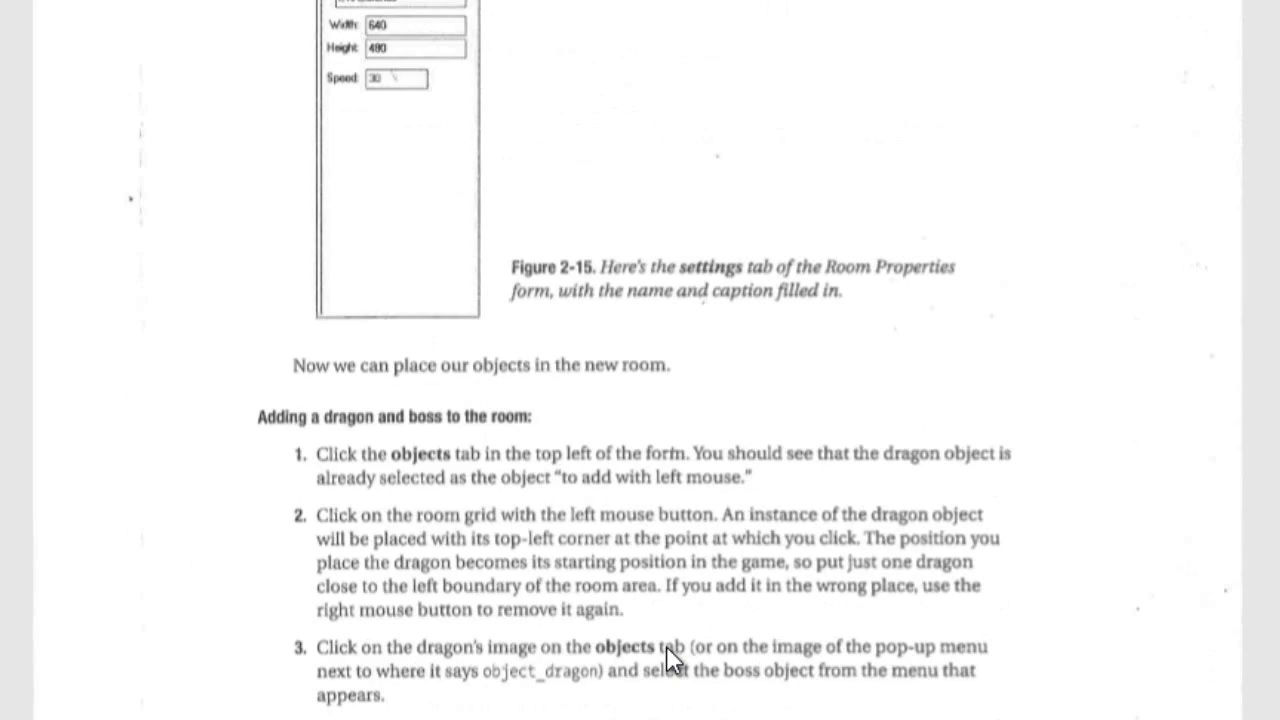
Switch to the Chapter 2 document and read the section on creating the fireball object with its events and actions.
scroll(668, 649, "down", 10)
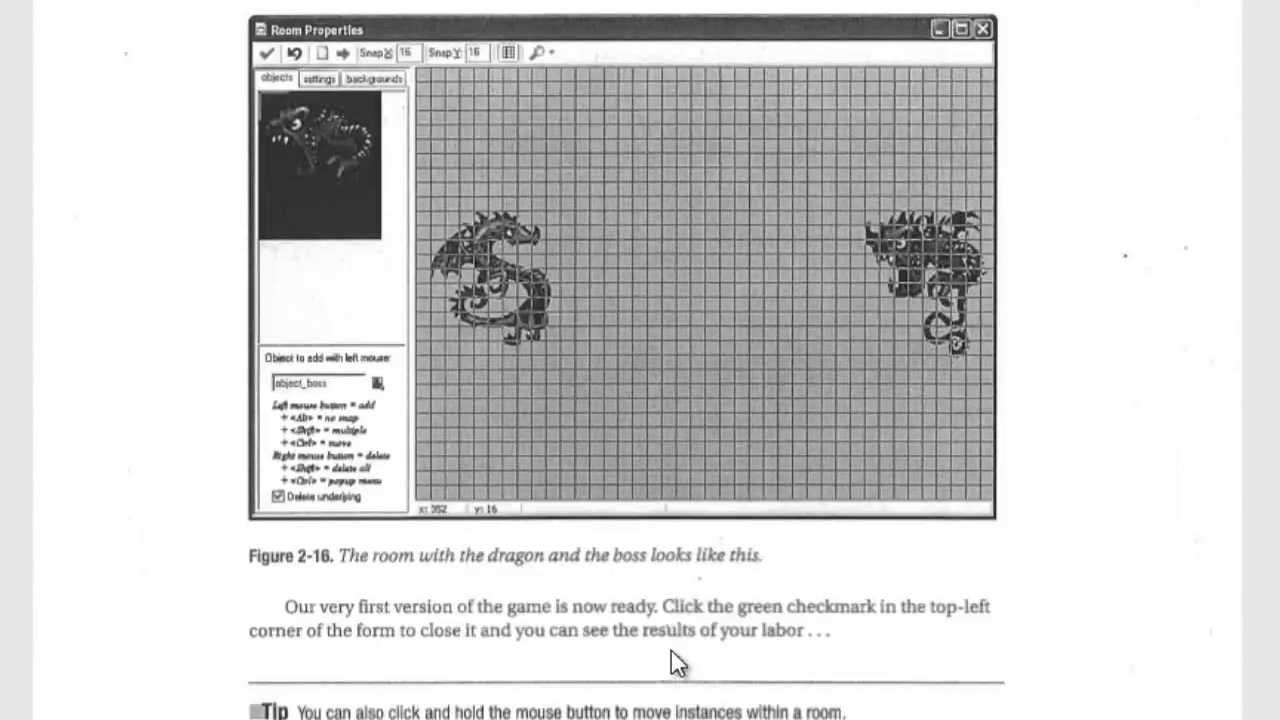
scroll(671, 652, "down", 3)
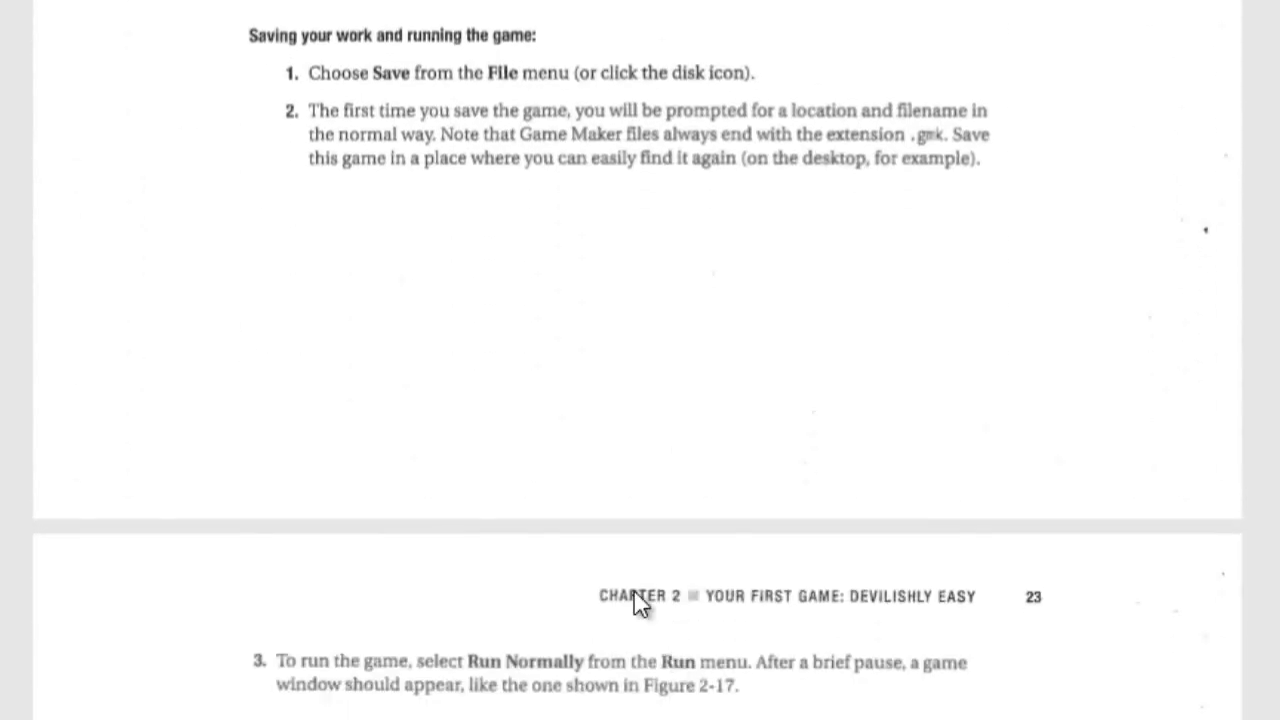
scroll(608, 543, "down", 5)
scroll(600, 531, "down", 15)
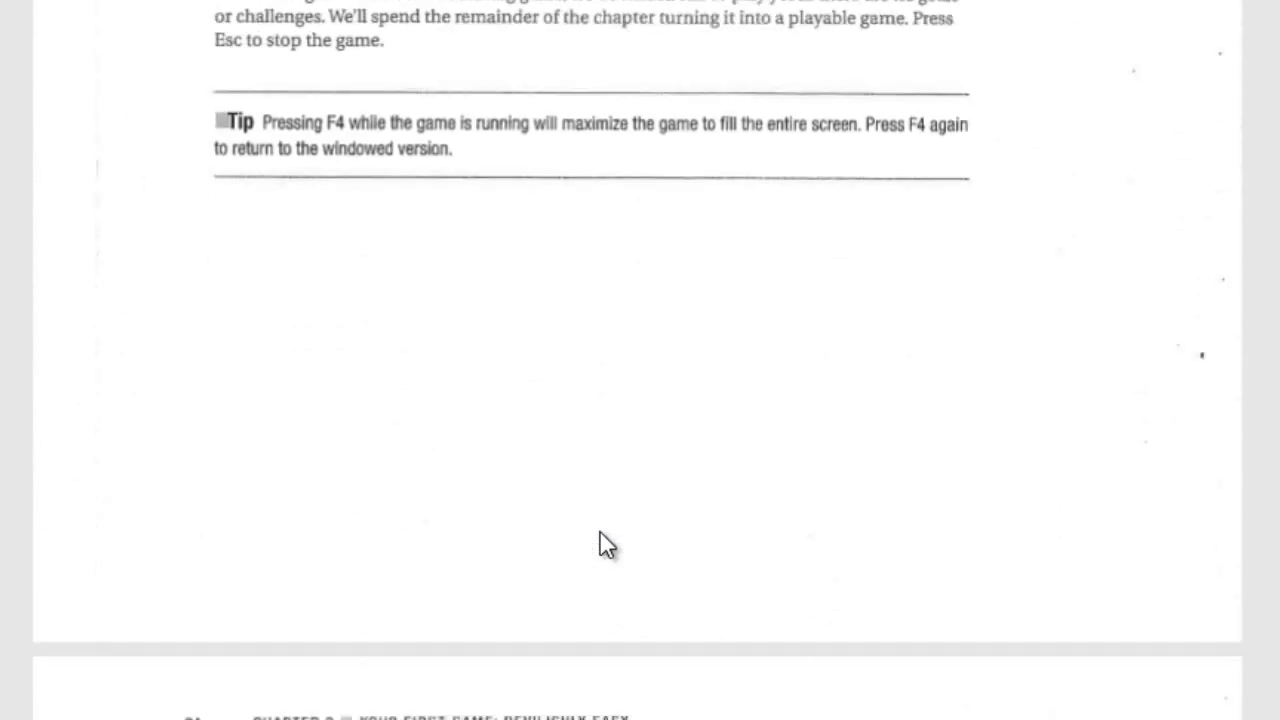
scroll(600, 540, "down", 15)
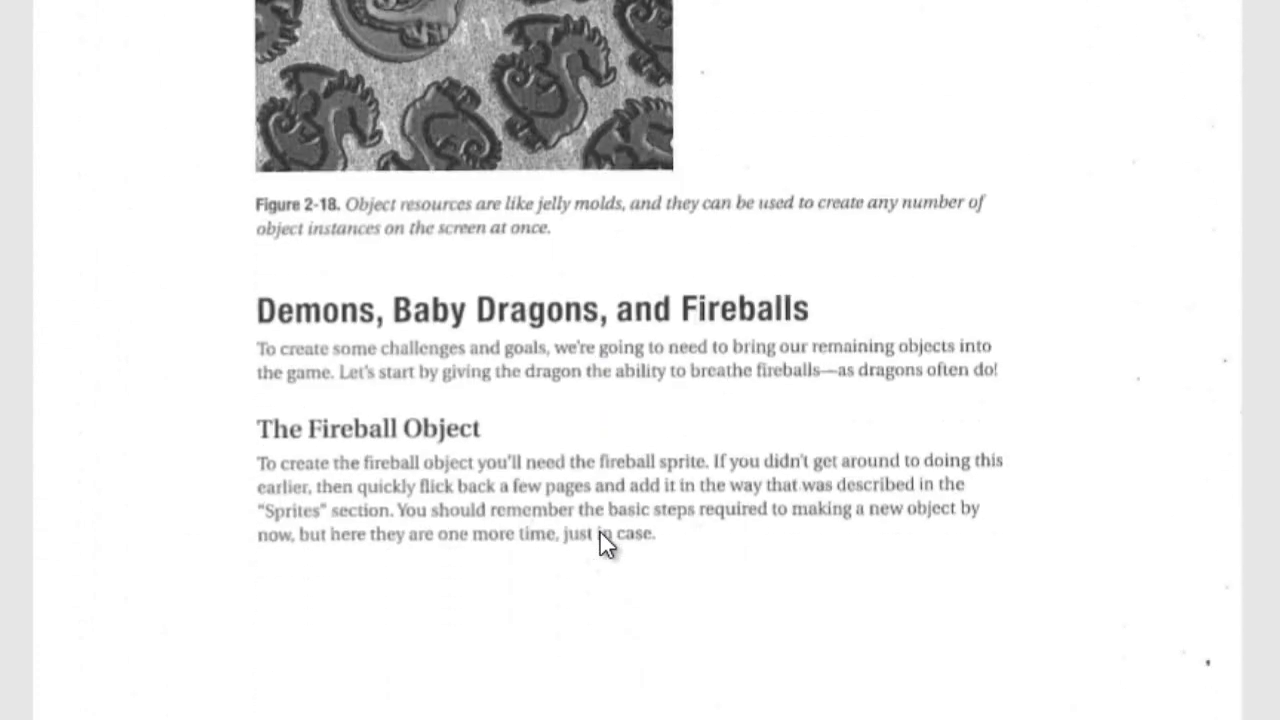
scroll(604, 543, "down", 5)
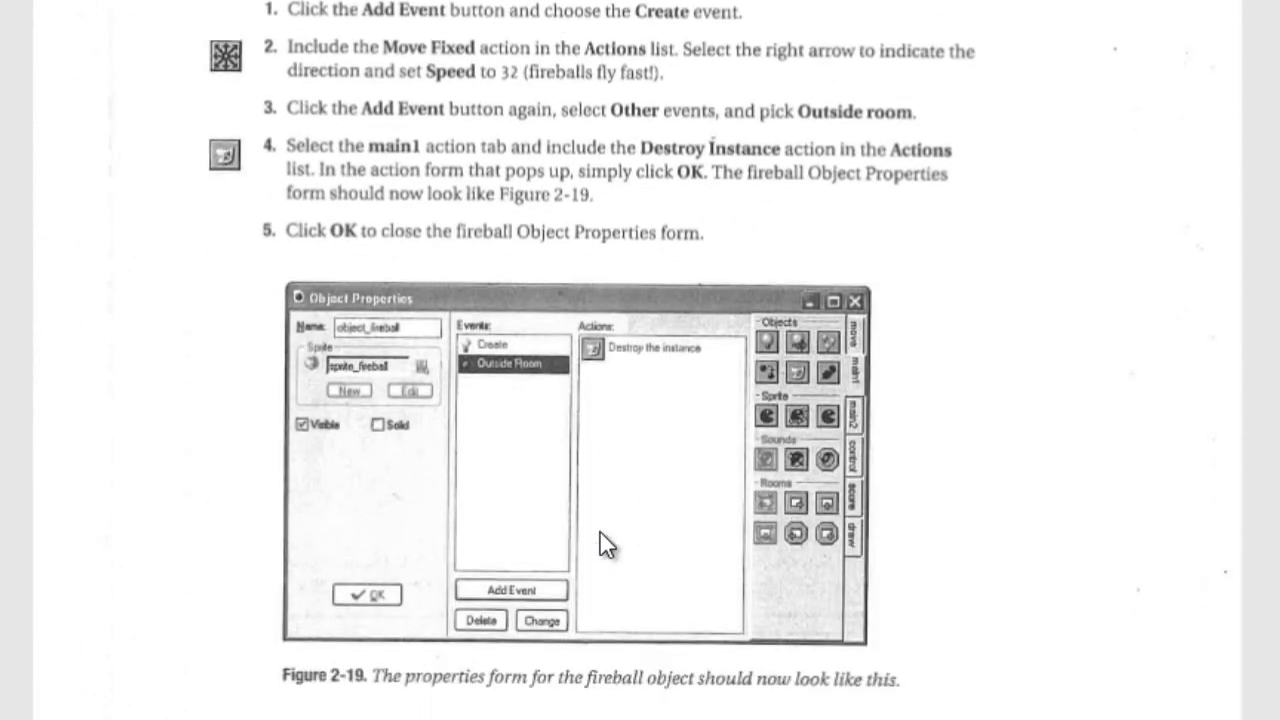
scroll(605, 545, "up", 5)
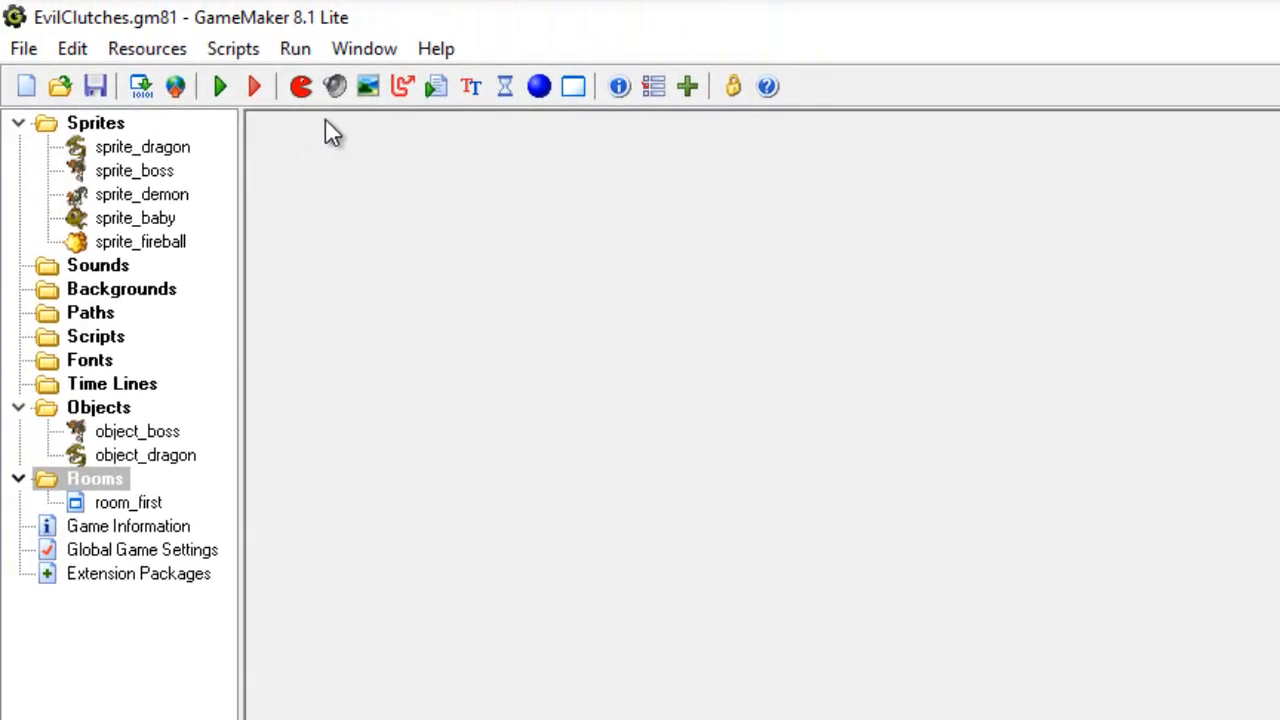
Create a new object in the game, assign it sprite_fireball and name it object_fireball.
left_click(539, 86)
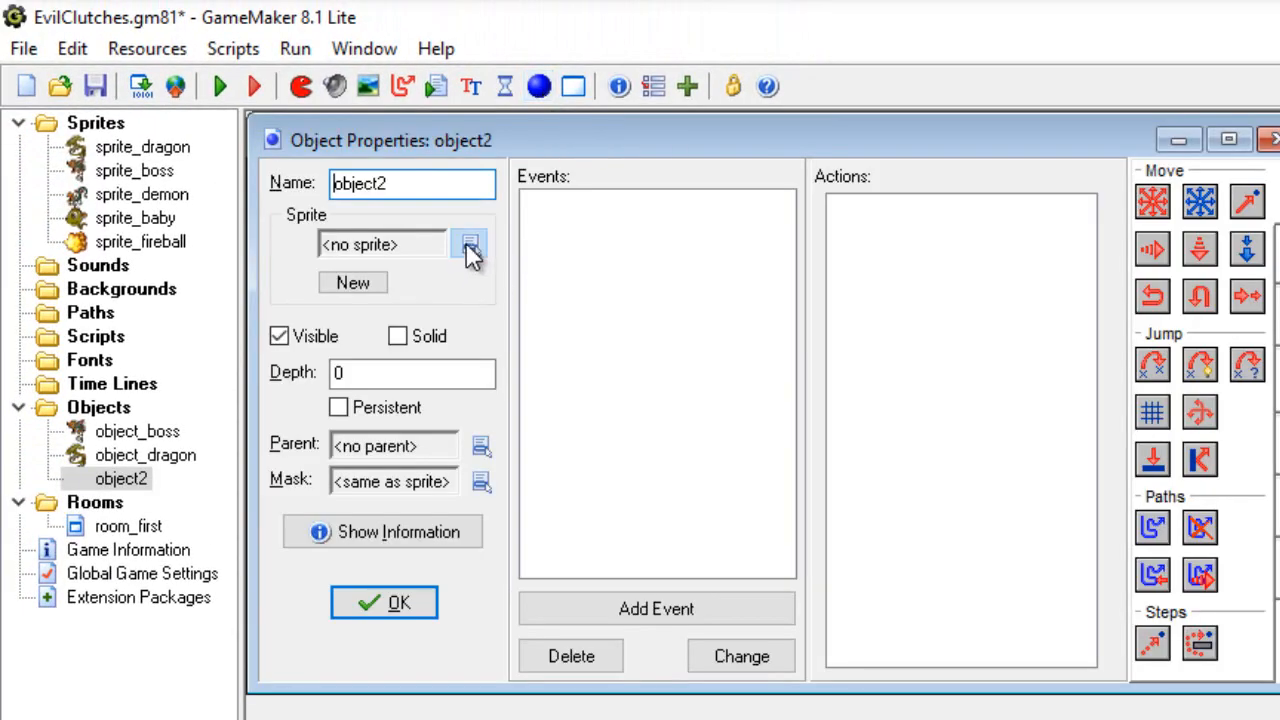
left_click(469, 245)
left_click(528, 424)
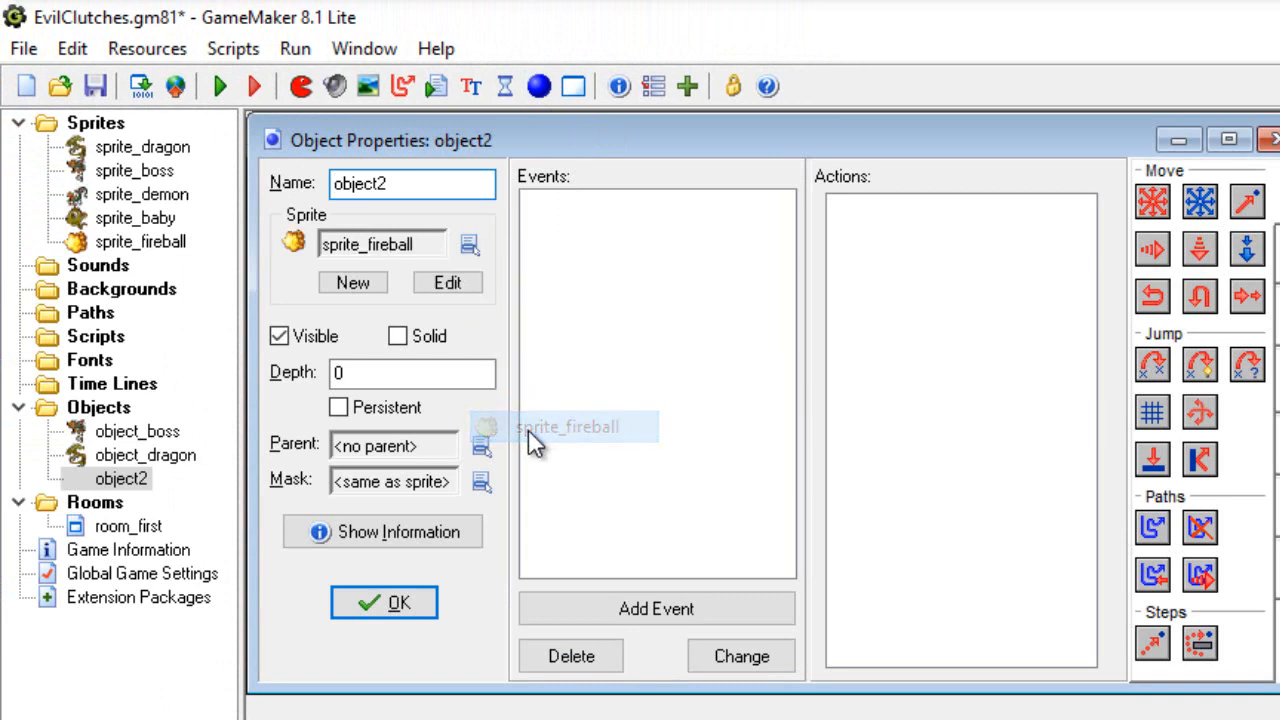
left_click(420, 189)
key("BackSpace")
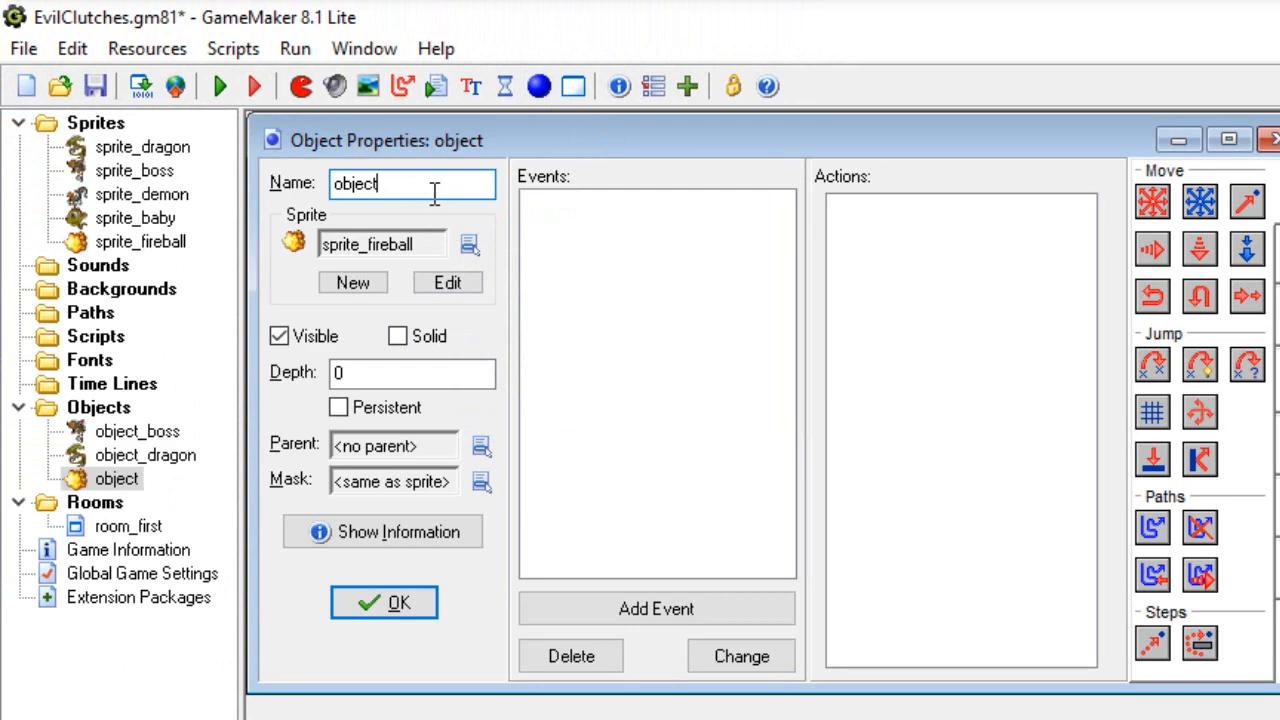
type("_fireba")
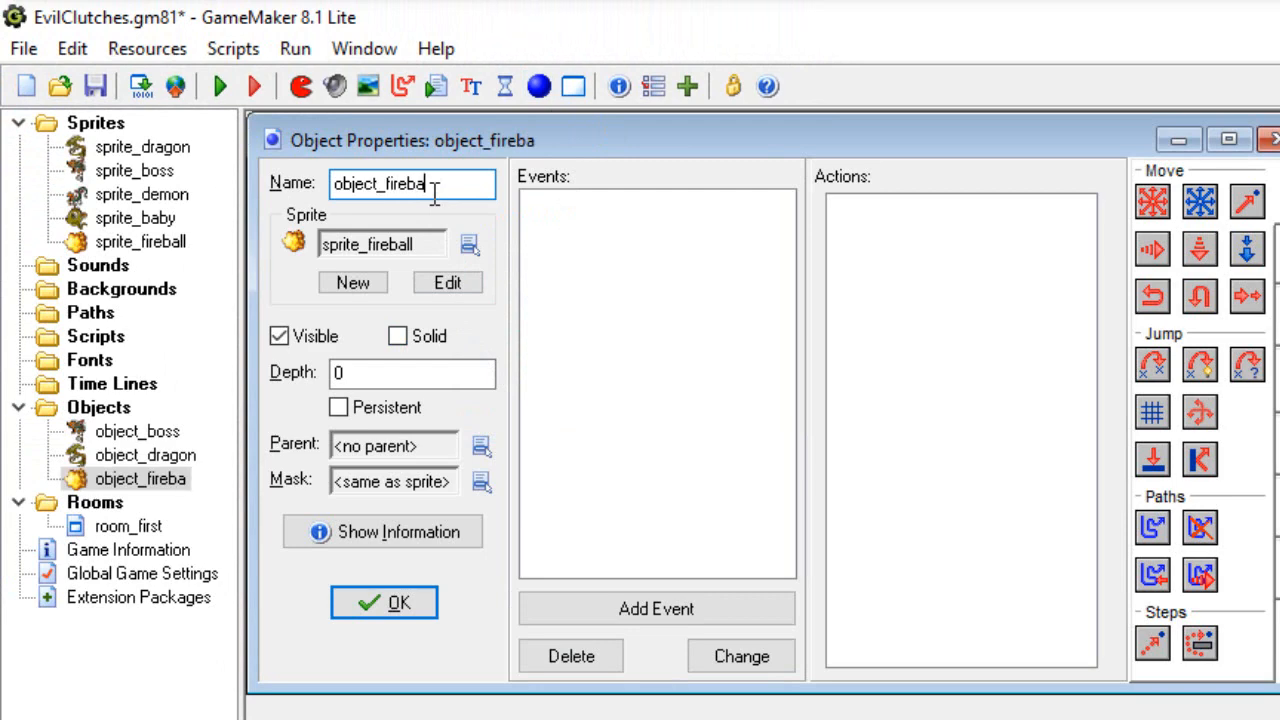
type("ll")
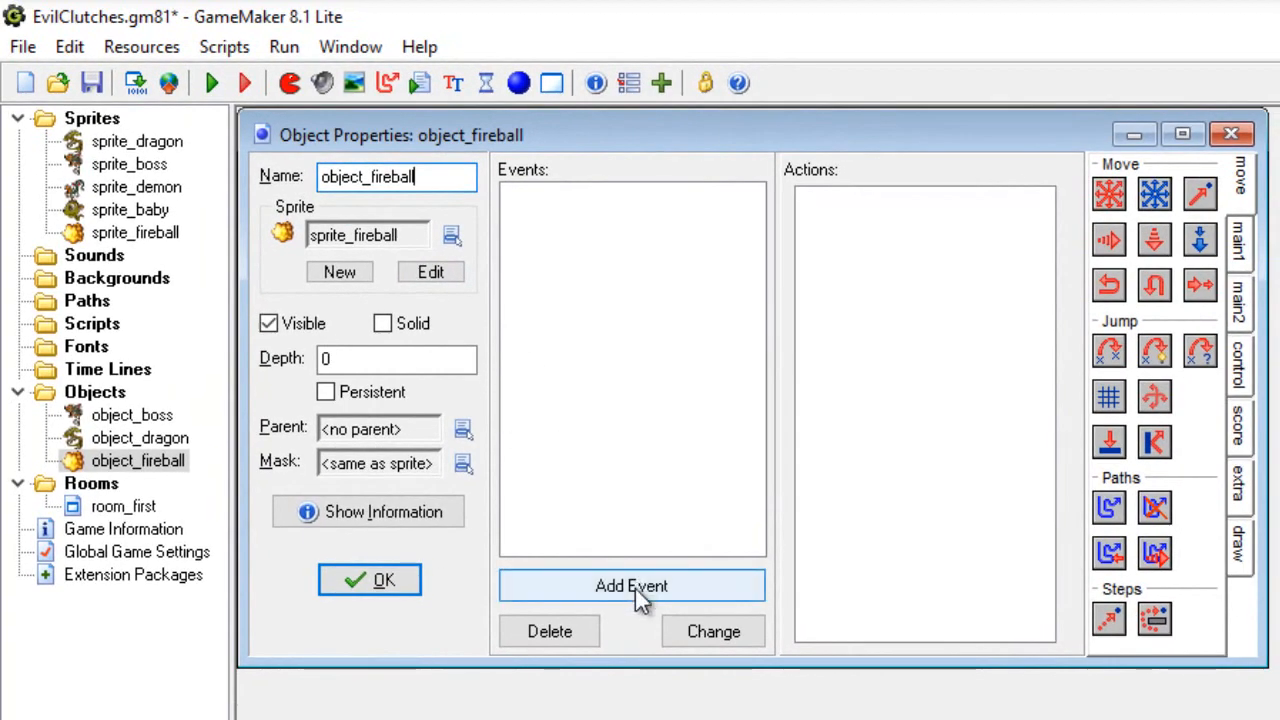
Add a Create event to object_fireball with a Move Fixed action heading right at speed 32.
left_click(635, 588)
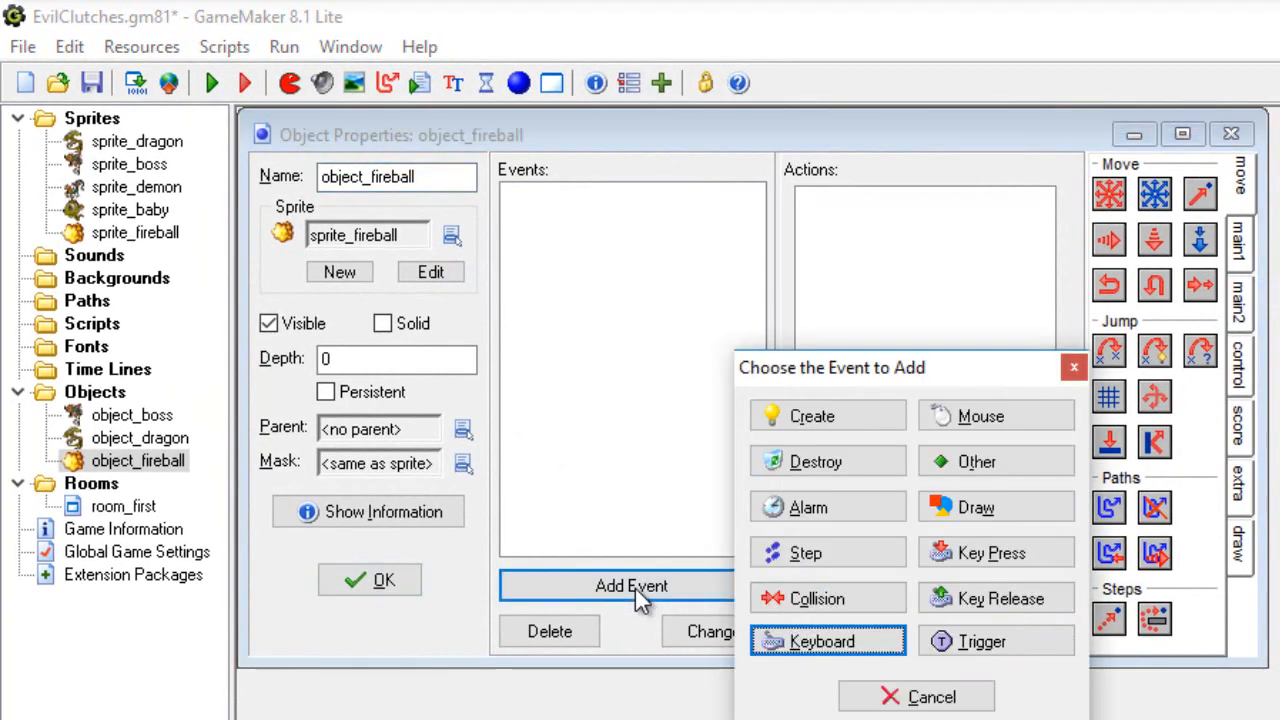
left_click(820, 421)
left_click_drag(1108, 200, 830, 243)
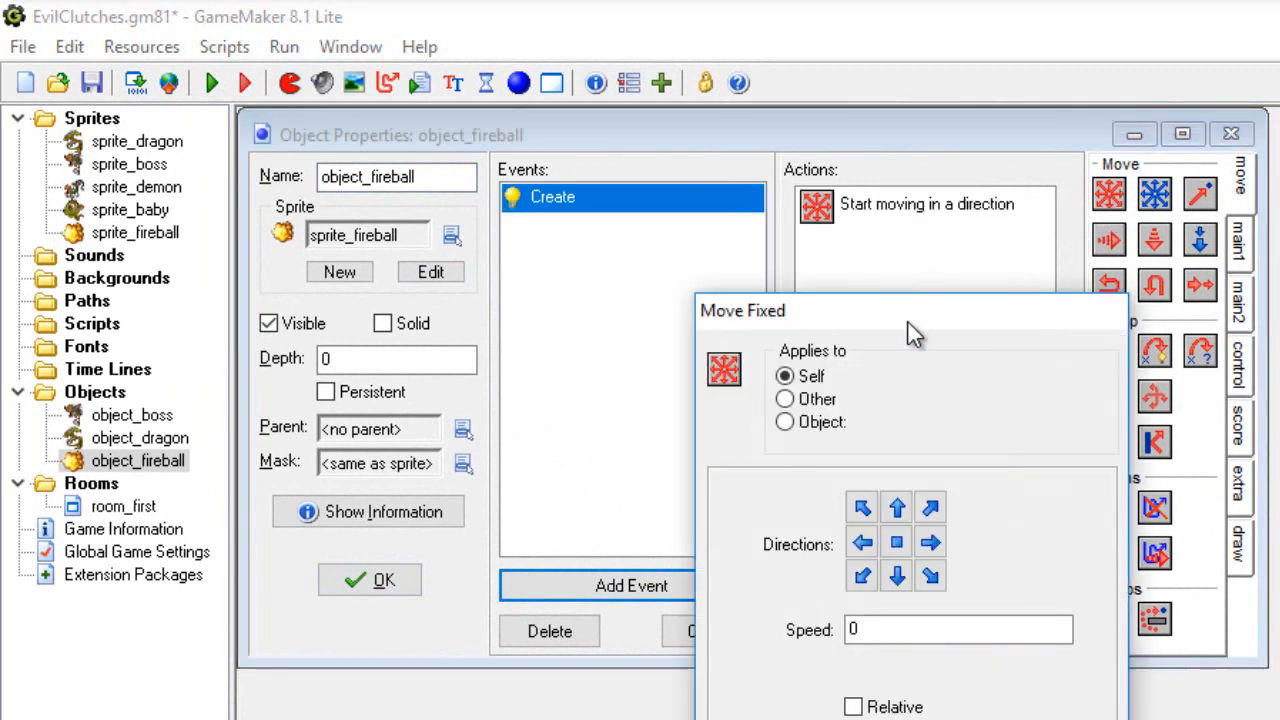
left_click(931, 543)
left_click(931, 543)
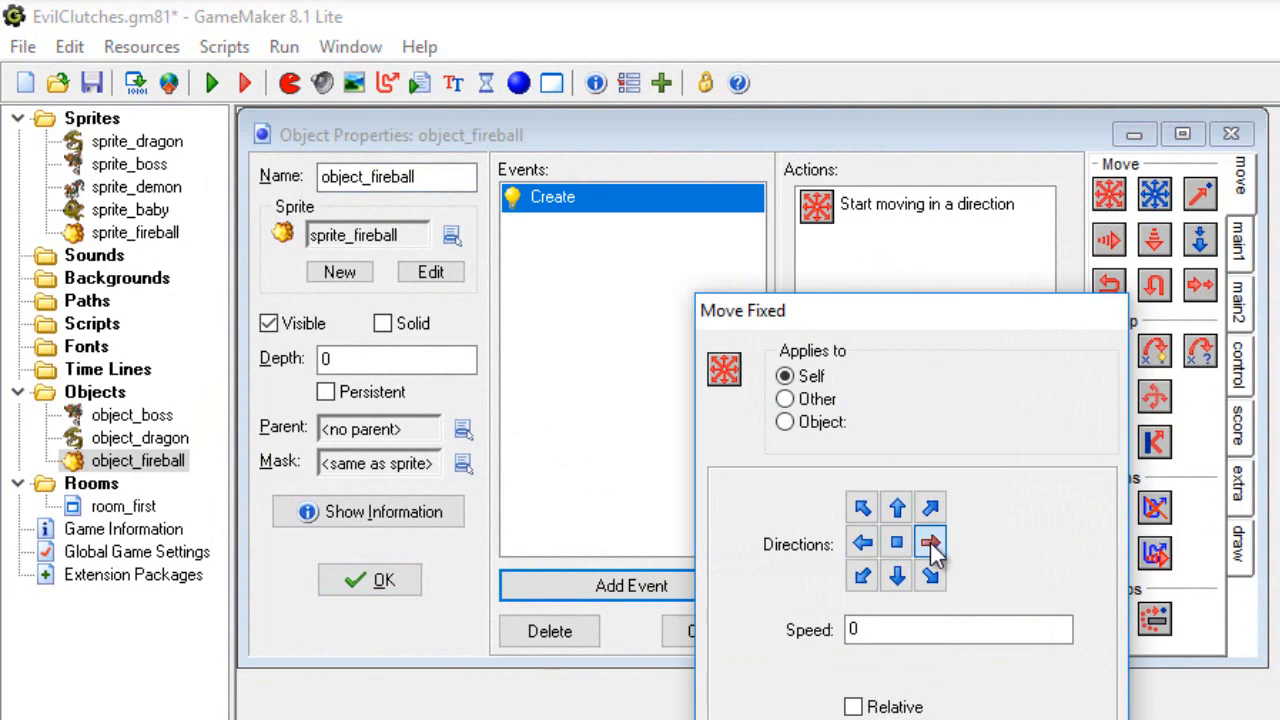
left_click(874, 627)
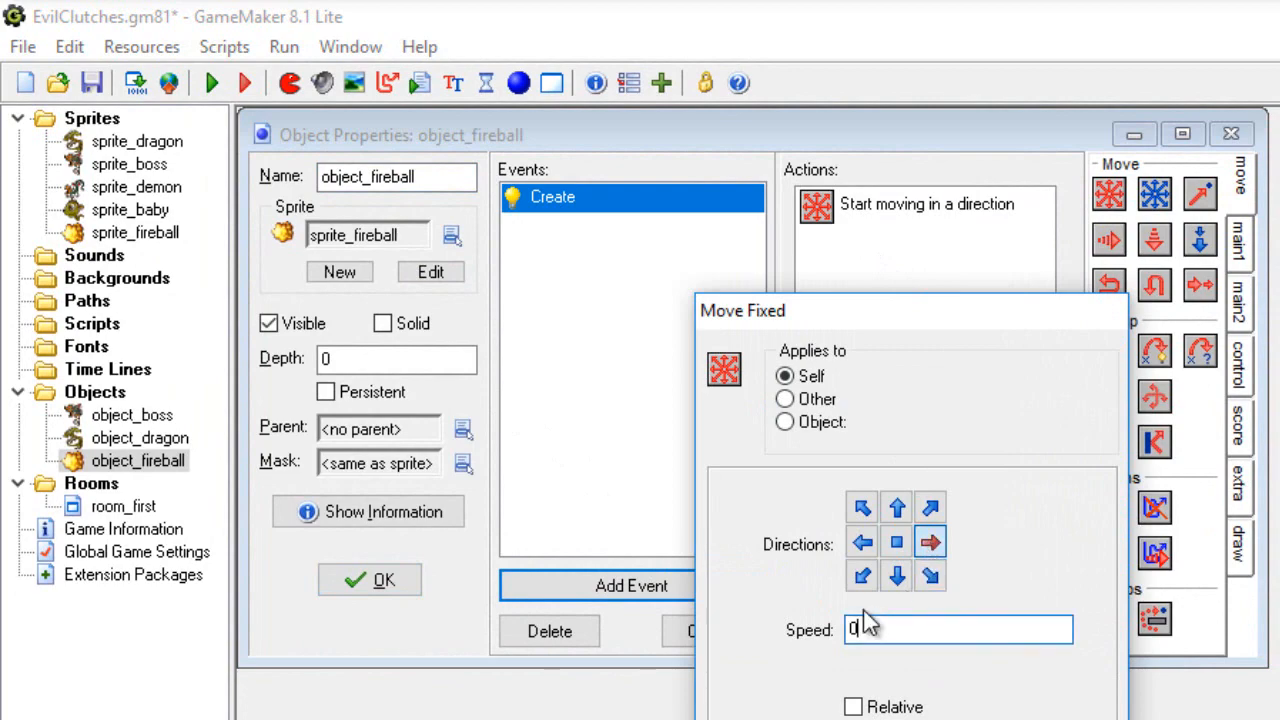
key("BackSpace")
type("32")
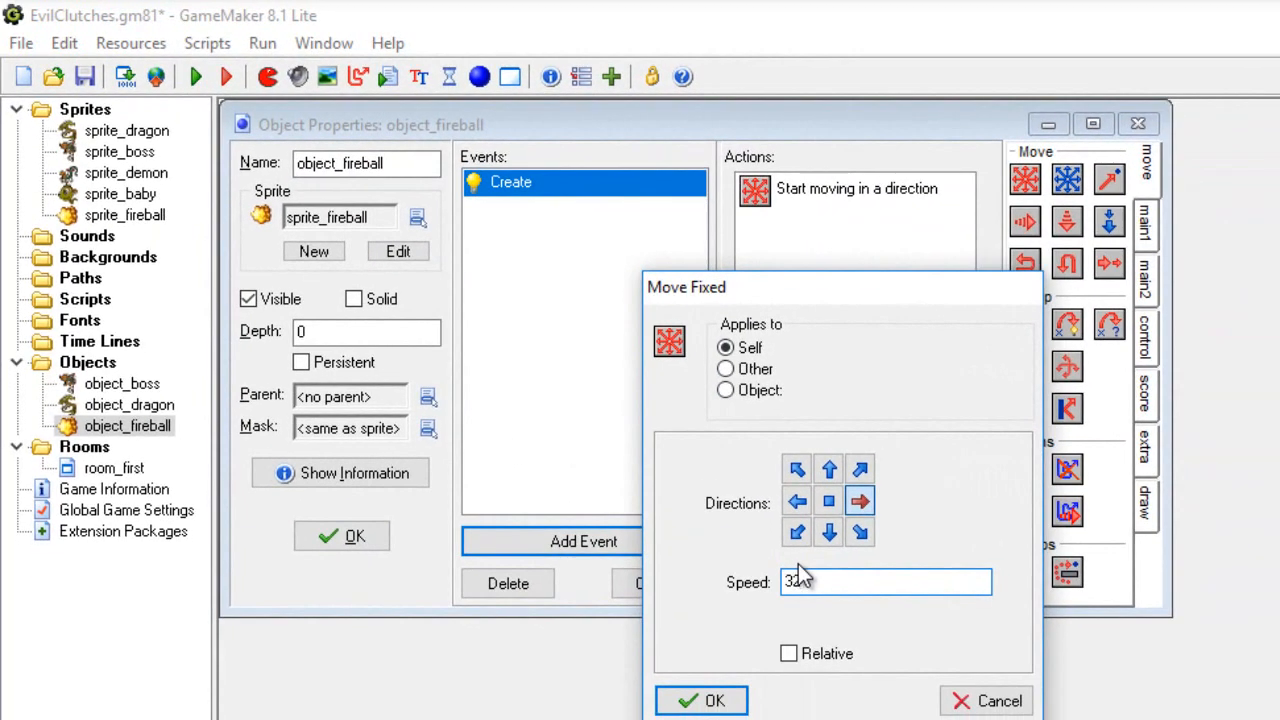
left_click(701, 700)
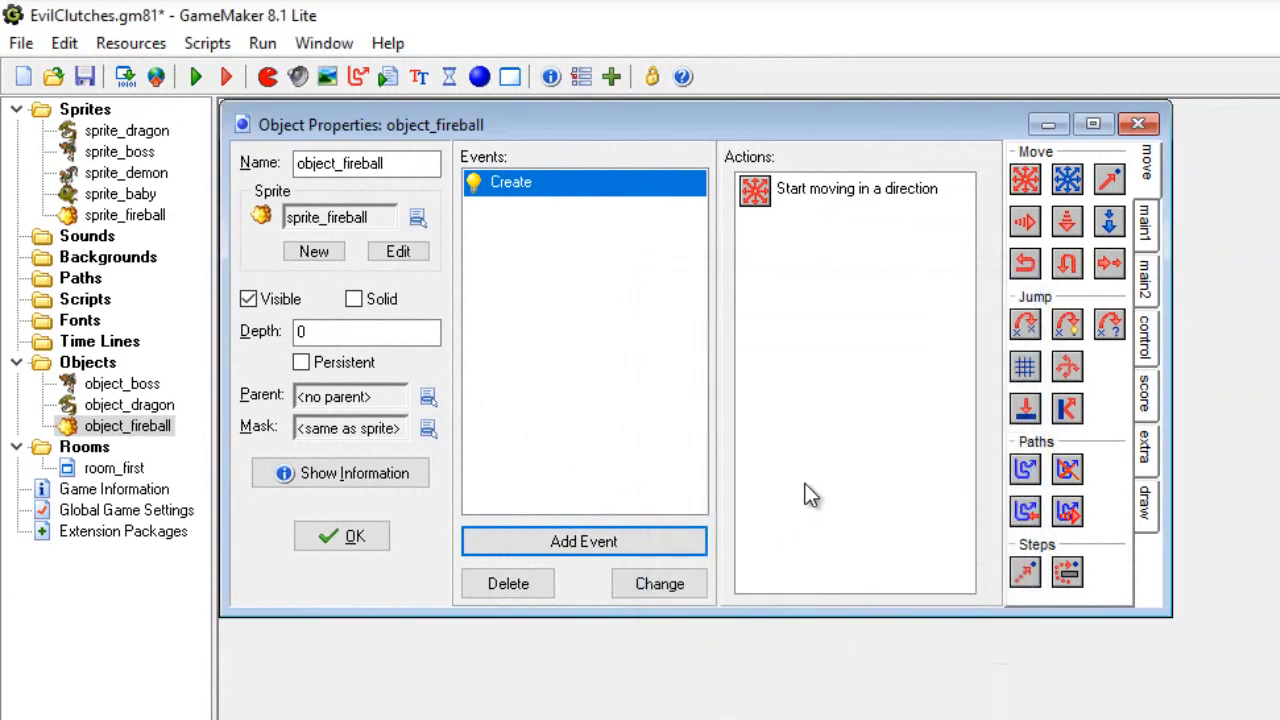
Add an Outside Room event to object_fireball with a Destroy Instance action applied to Self, check both events' actions and accept the object.
left_click(622, 546)
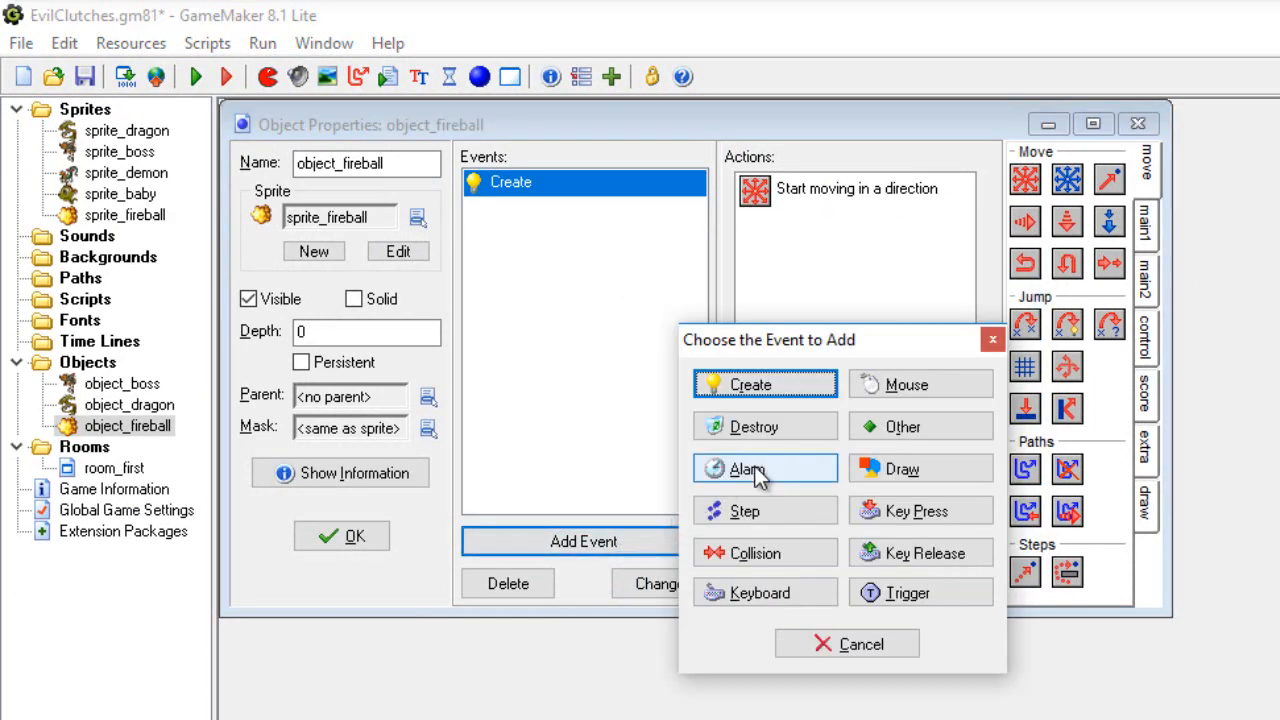
left_click(905, 428)
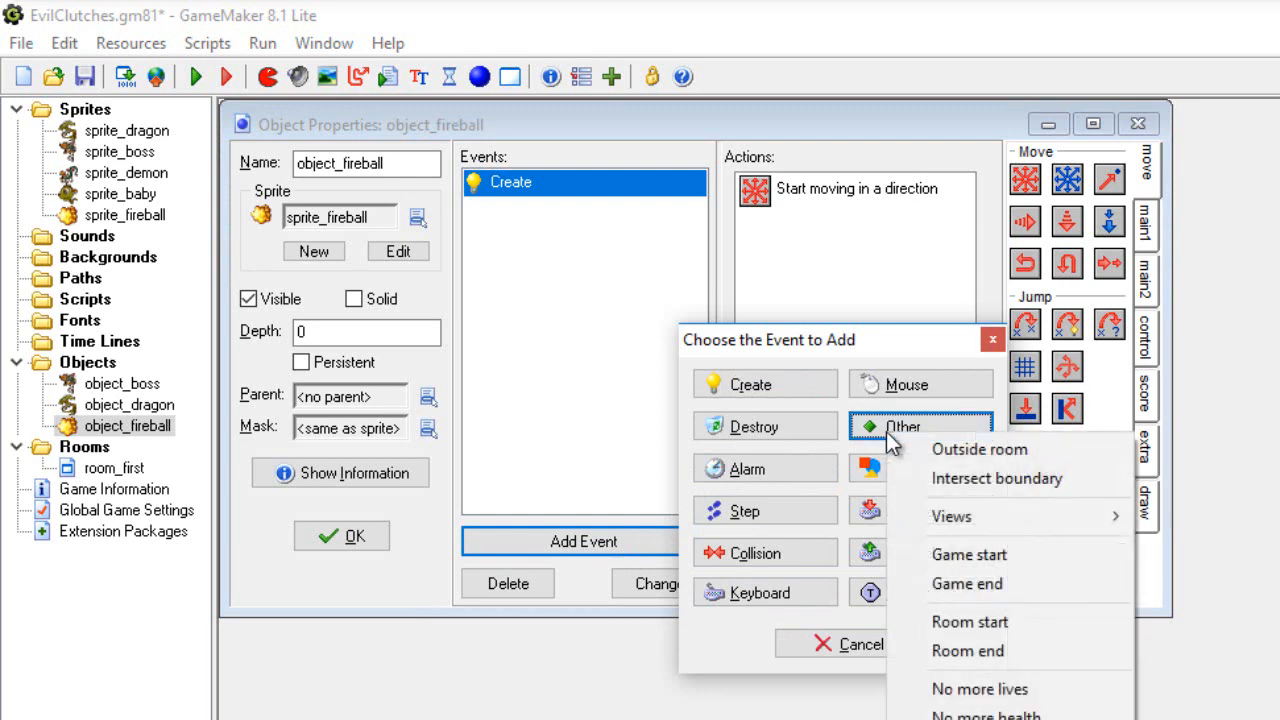
left_click(961, 452)
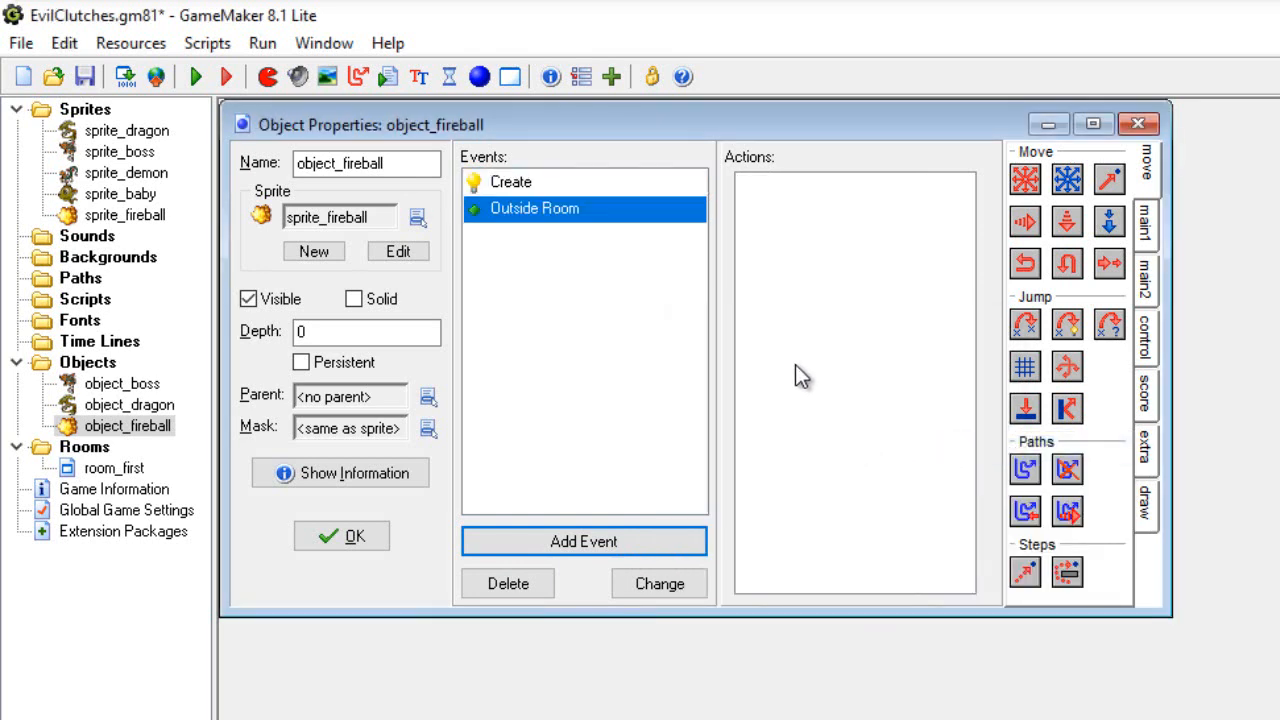
left_click(1149, 236)
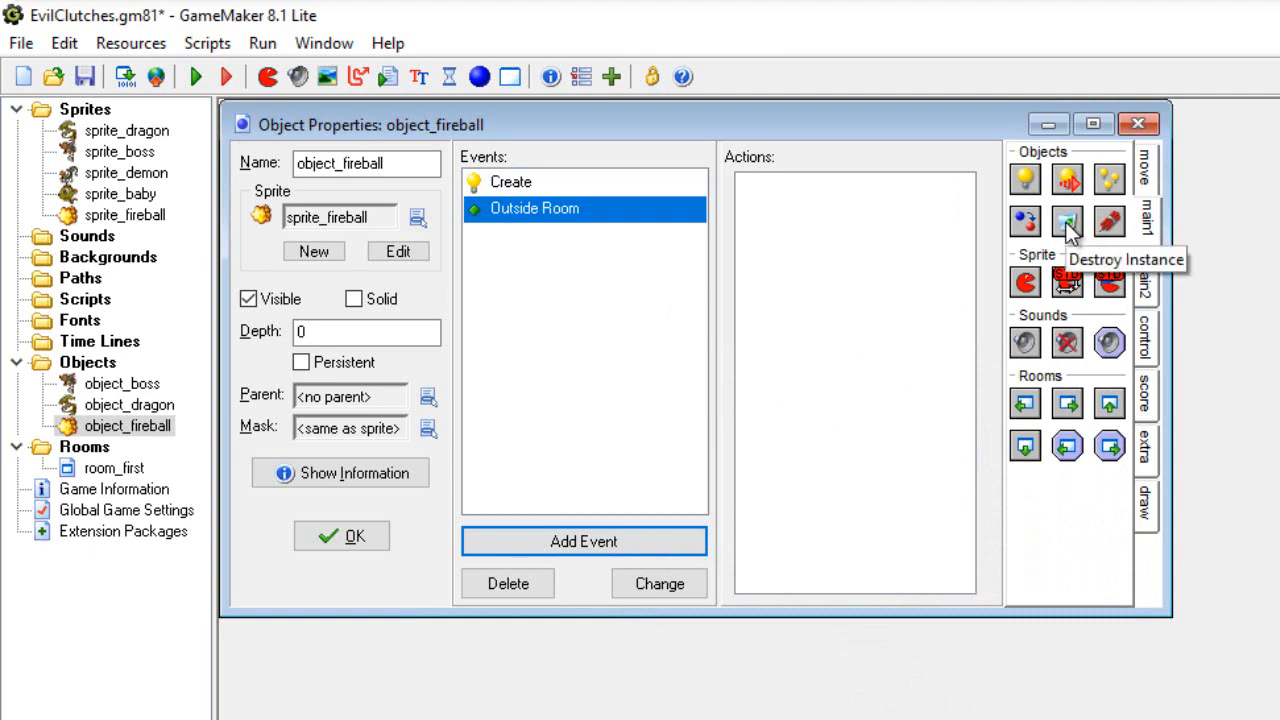
left_click_drag(1066, 224, 831, 213)
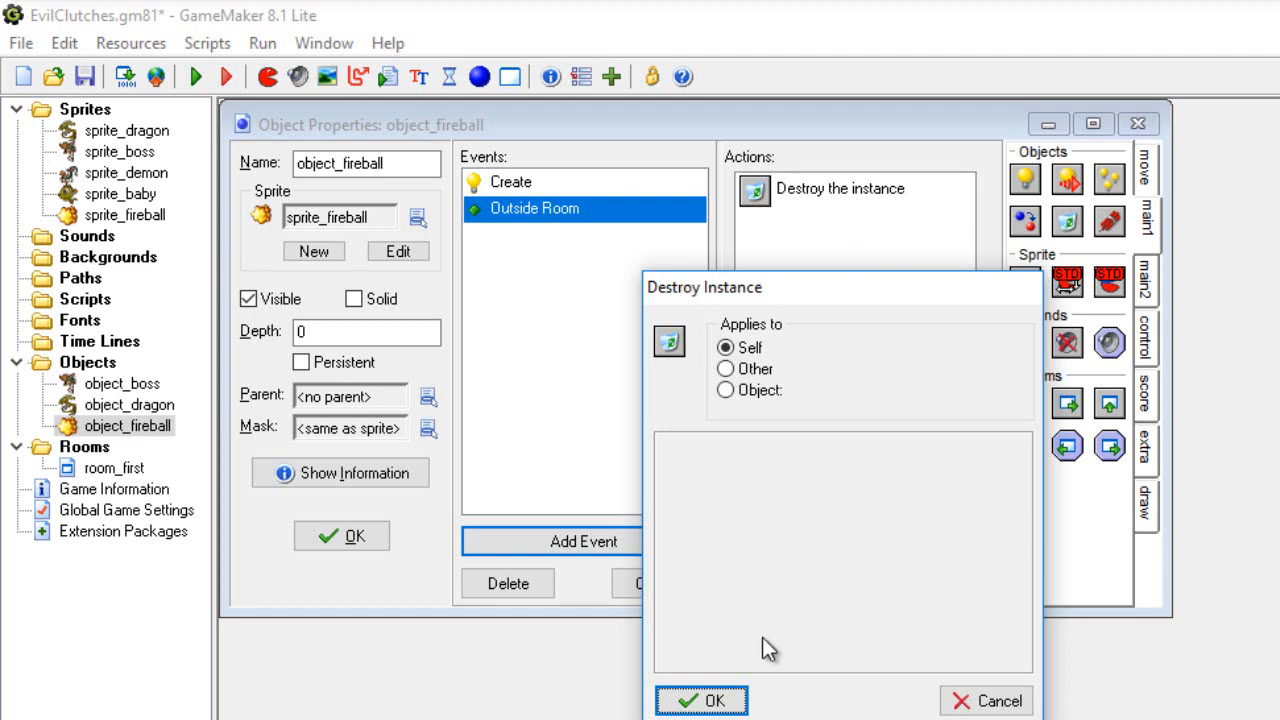
left_click(700, 700)
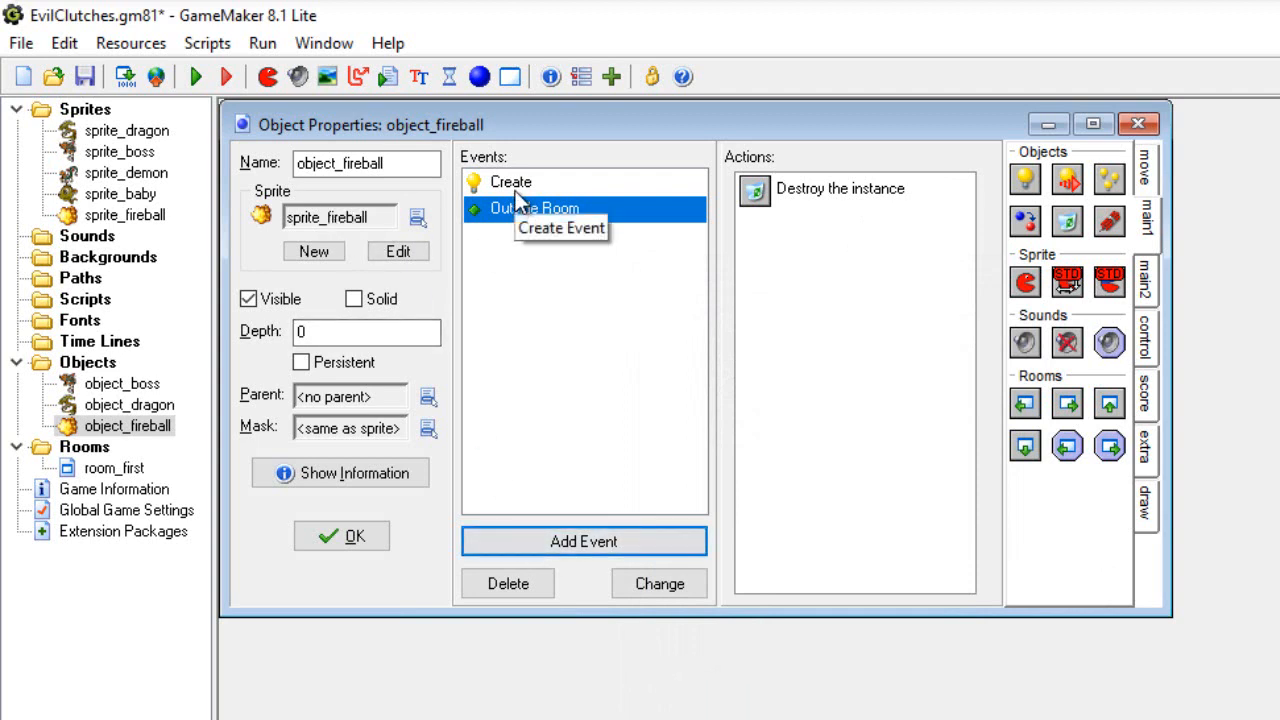
left_click(620, 184)
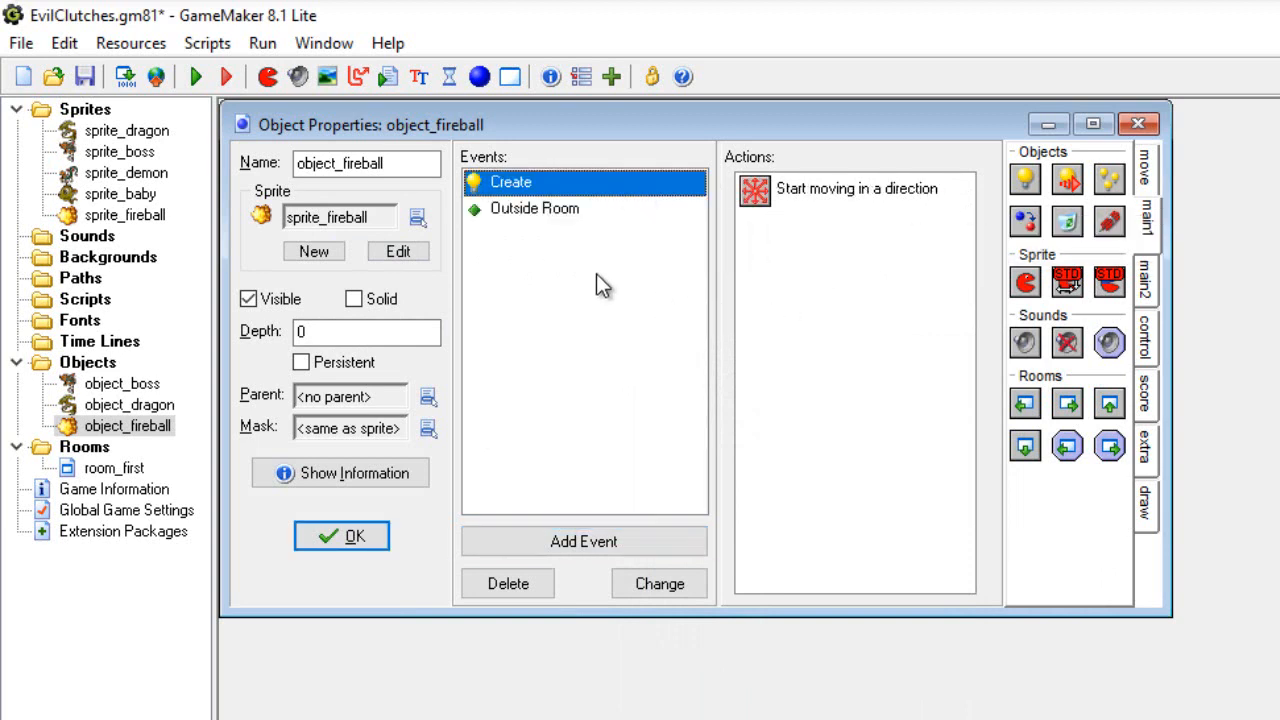
left_click(551, 214)
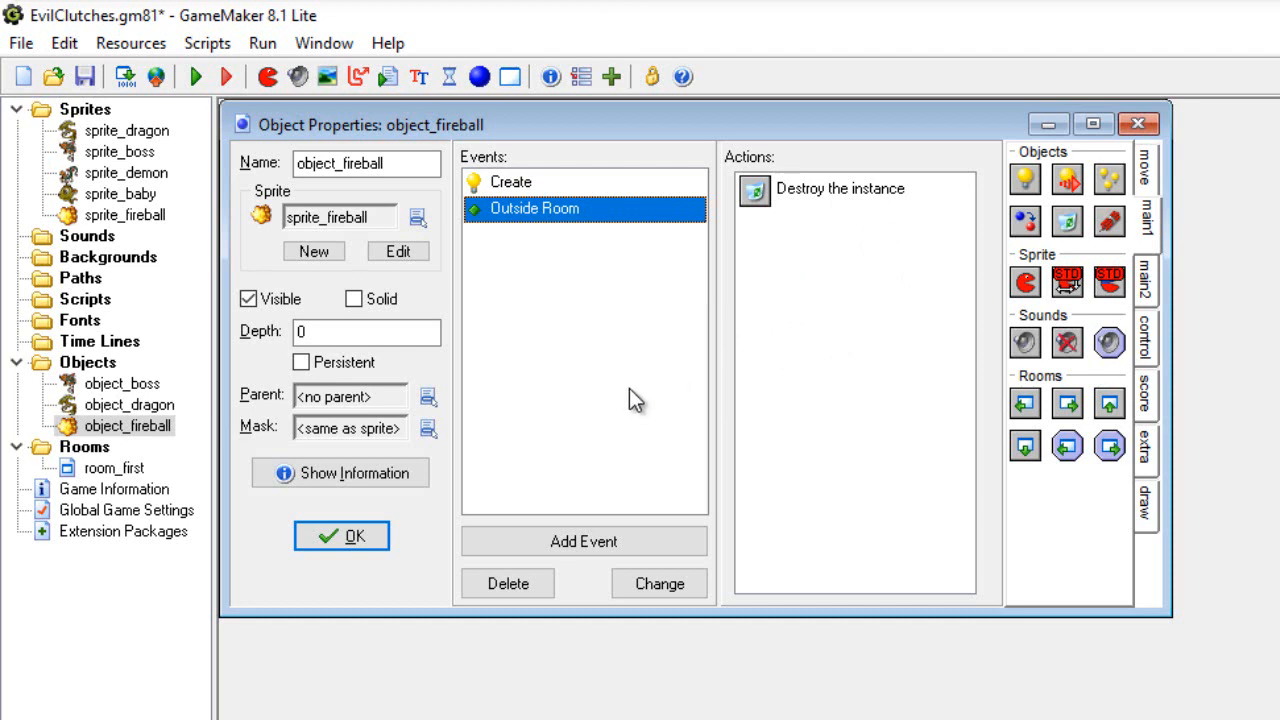
left_click(350, 537)
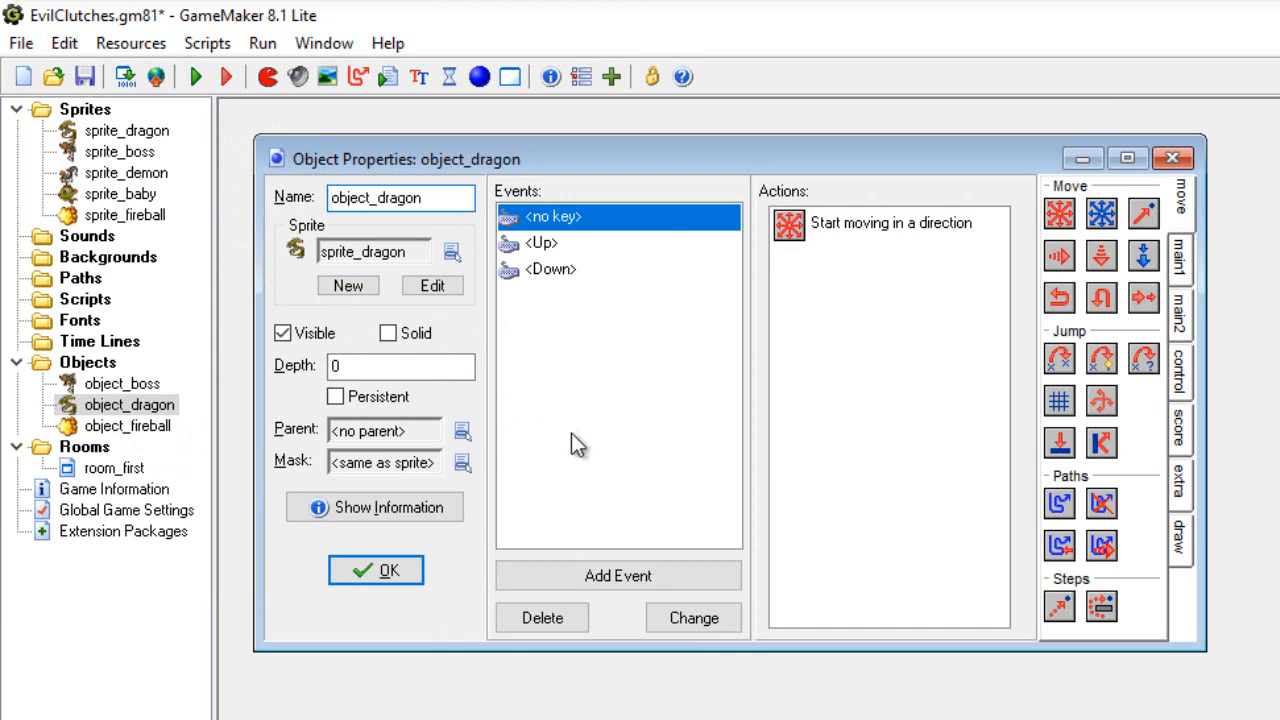
Add a Key Press event for Space to object_dragon with a Create Instance action that creates object_fireball.
left_click(629, 578)
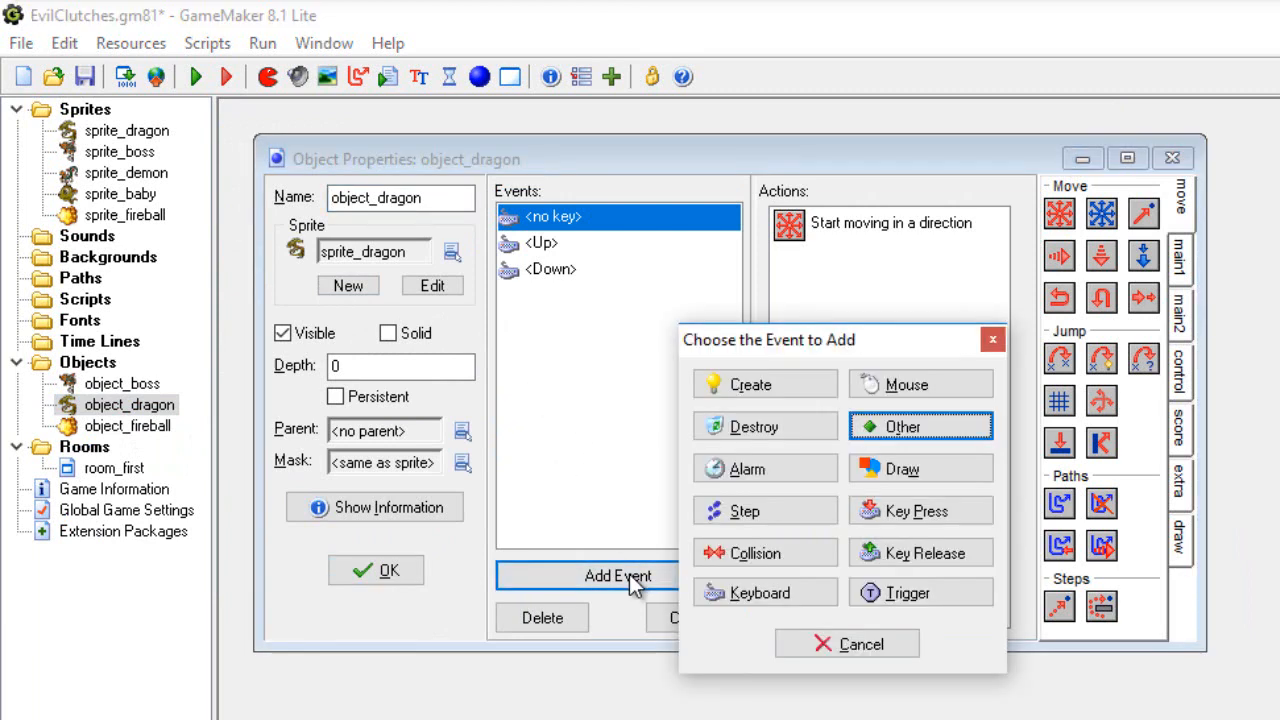
left_click(903, 515)
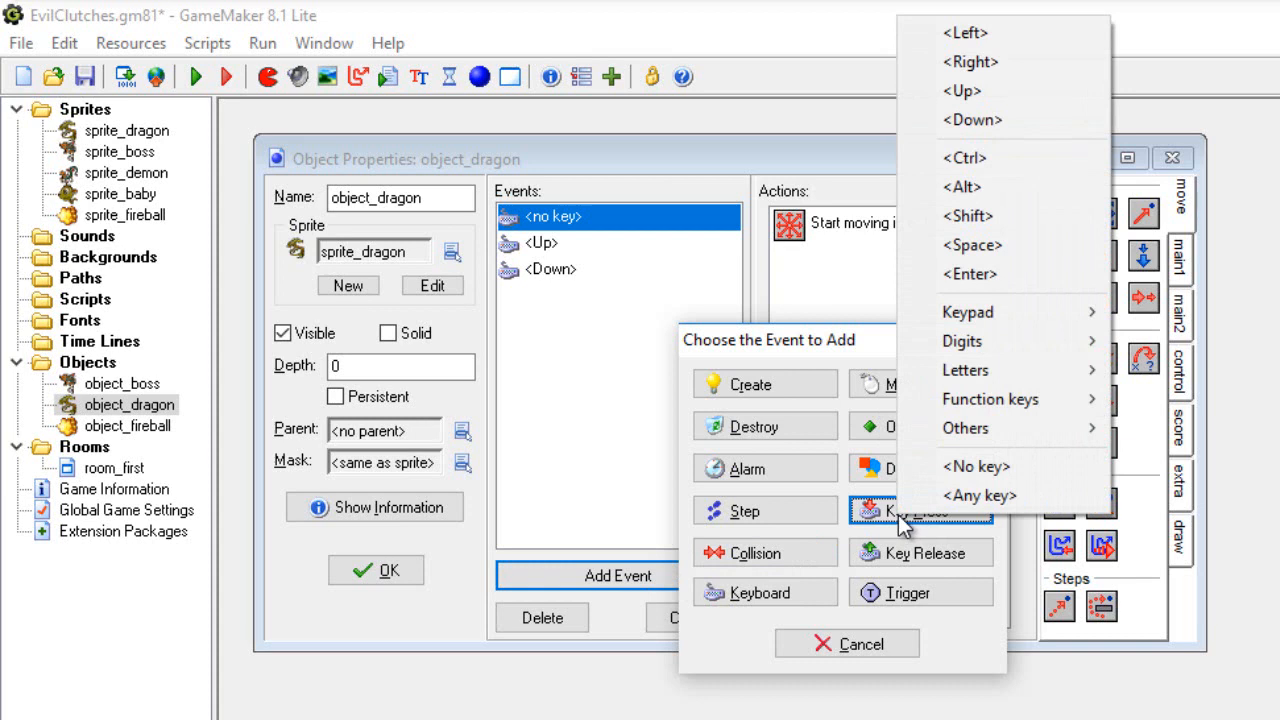
left_click(1004, 245)
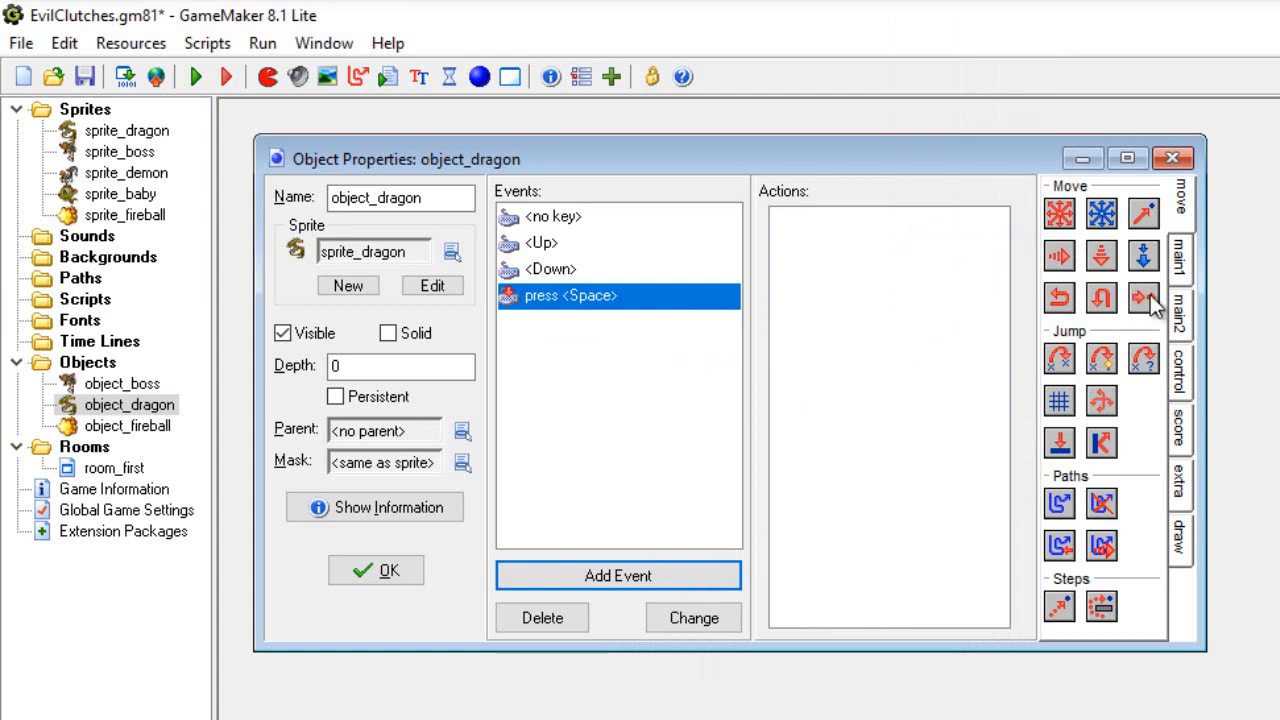
left_click(1182, 262)
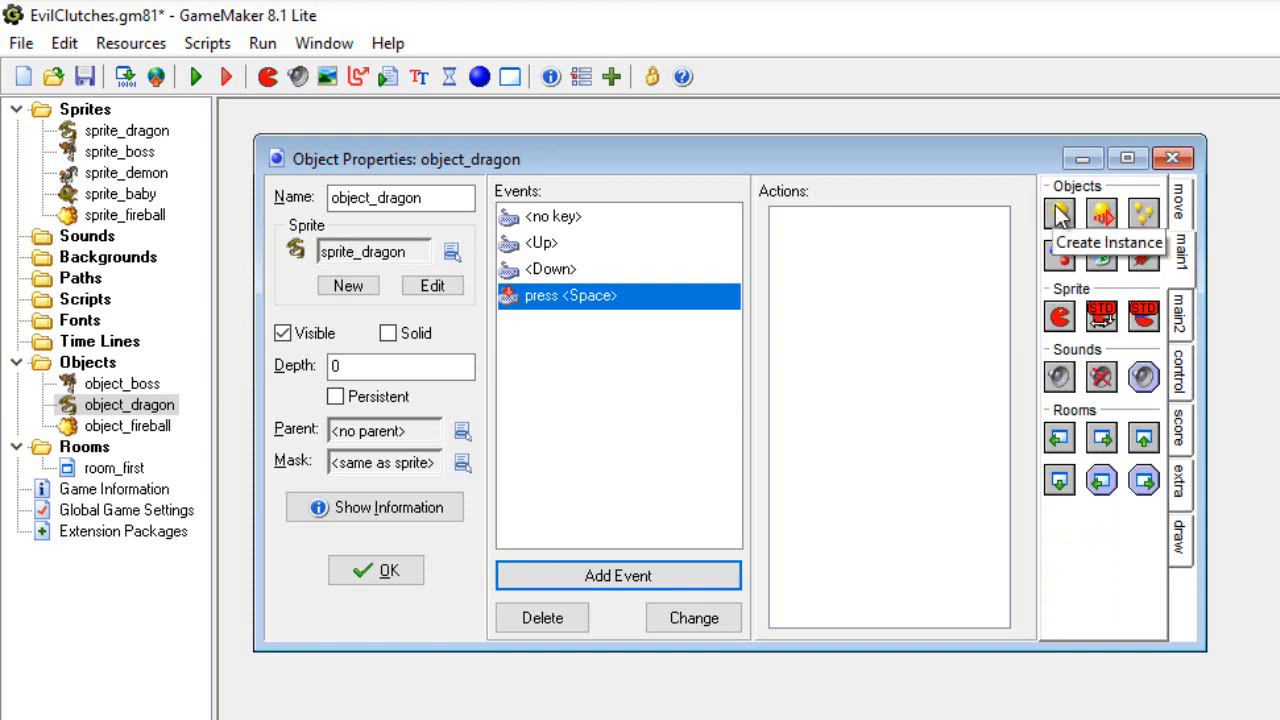
left_click_drag(1058, 214, 862, 256)
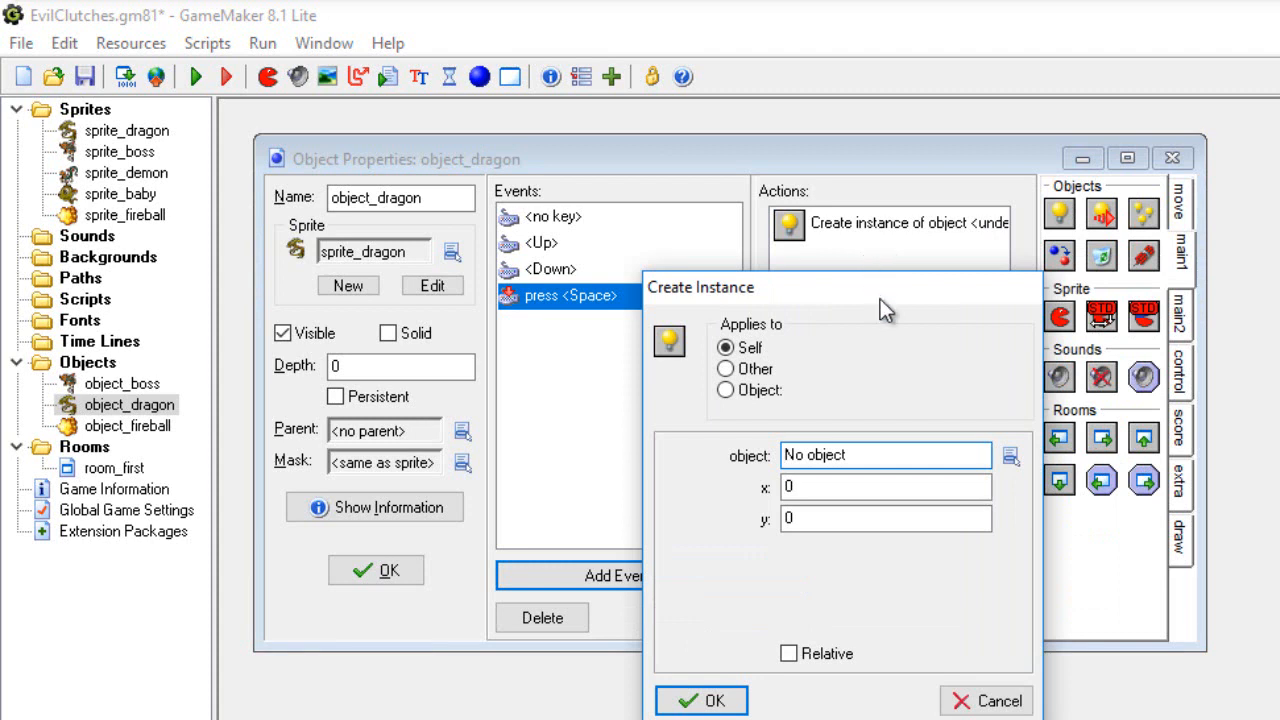
left_click(1010, 459)
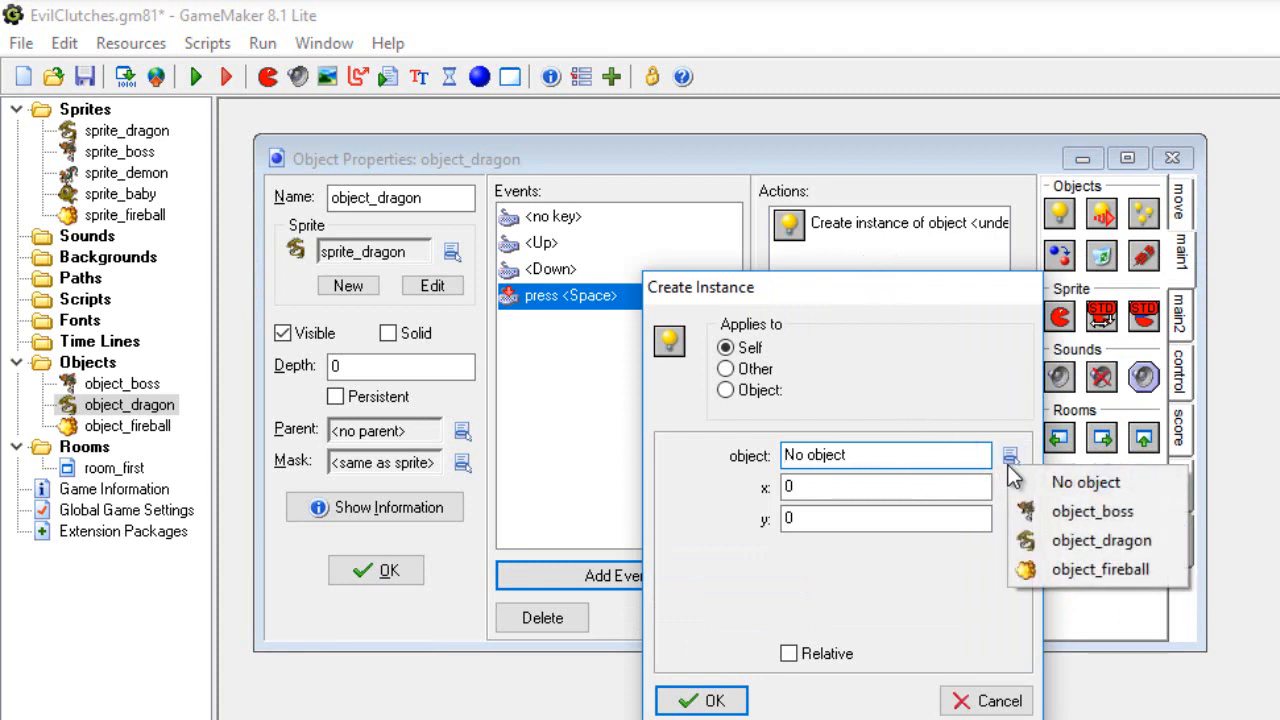
left_click(1056, 570)
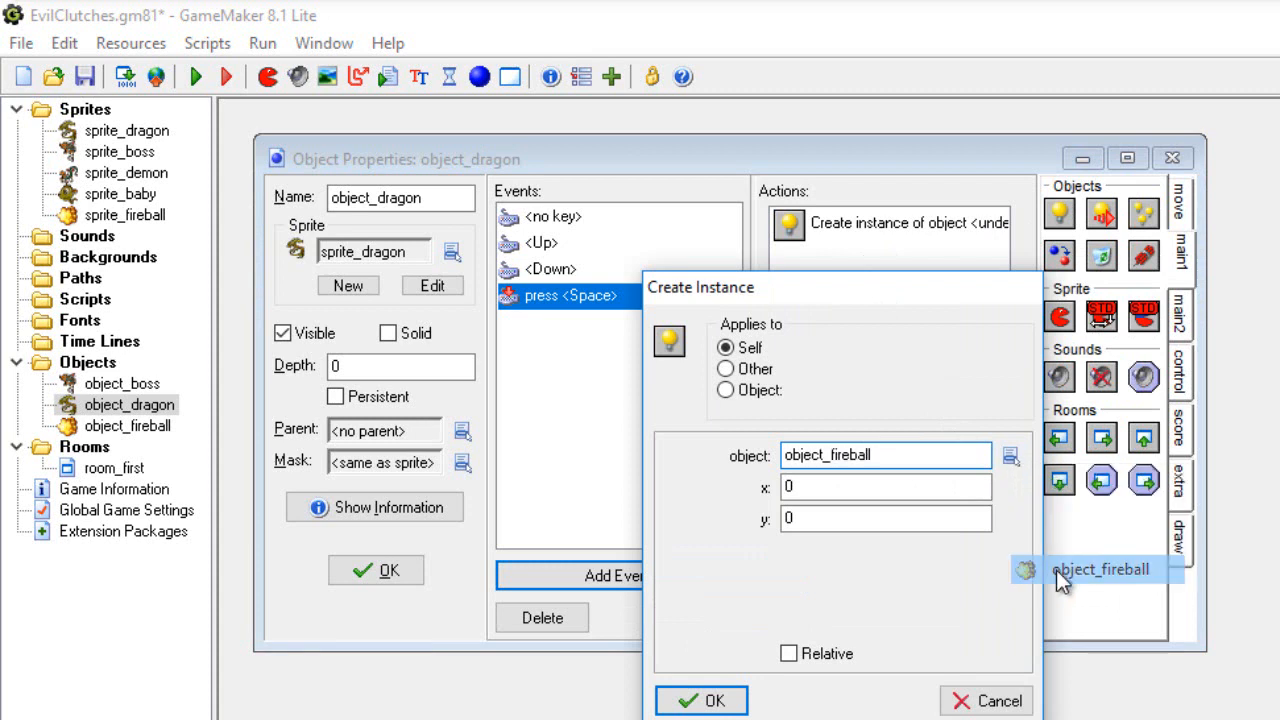
Set the new instance's position to x 100 and y 10, make it Relative and accept the action.
left_click(843, 489)
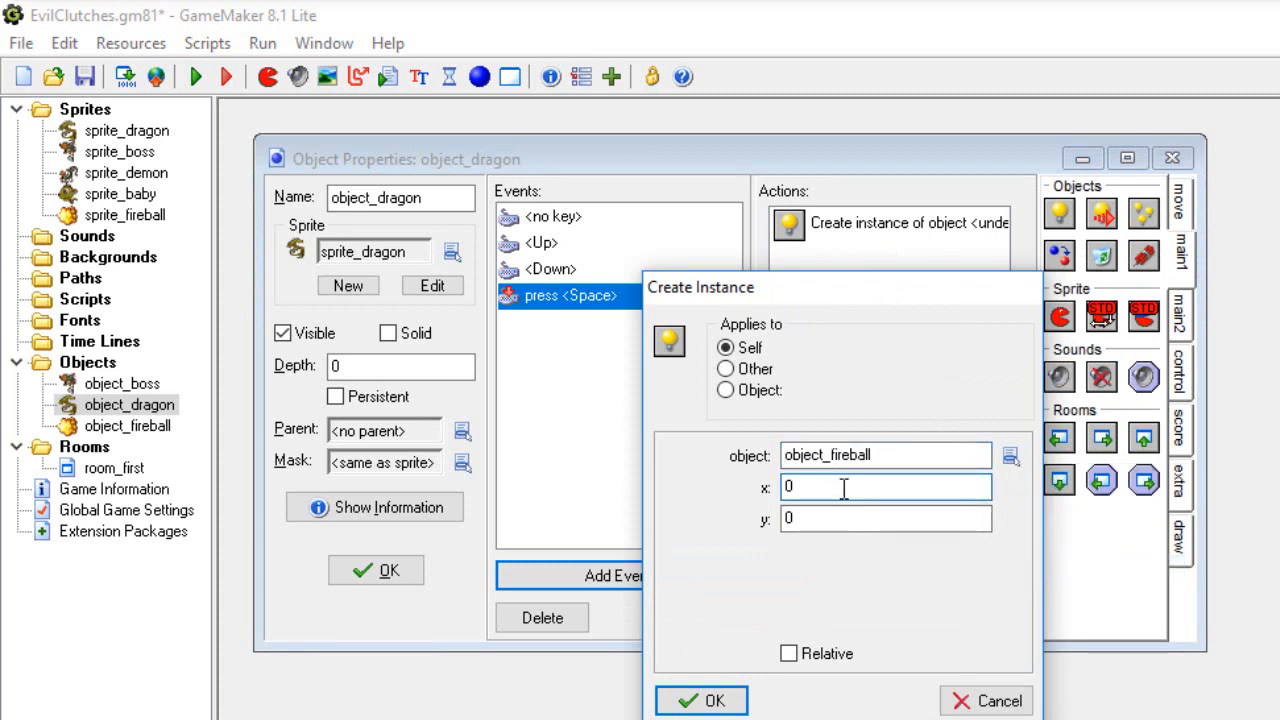
key("BackSpace")
type("100")
left_click(843, 520)
key("BackSpace")
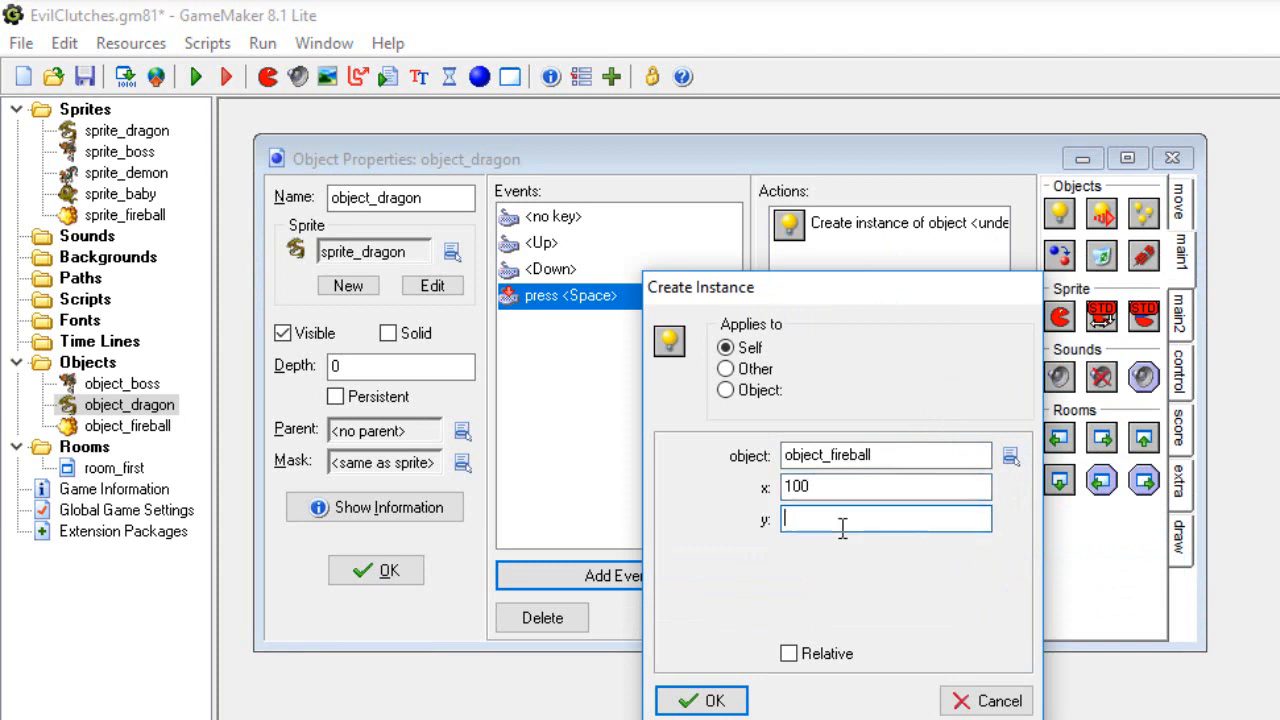
type("10")
left_click(788, 654)
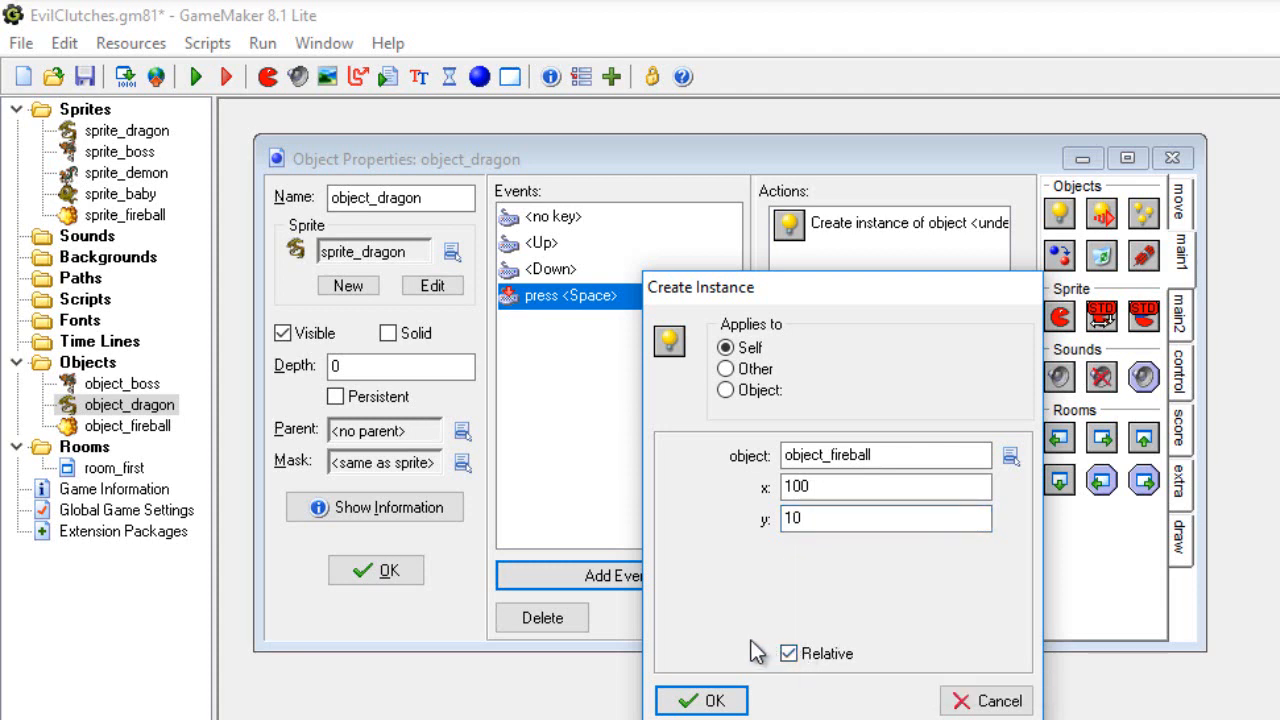
left_click(712, 701)
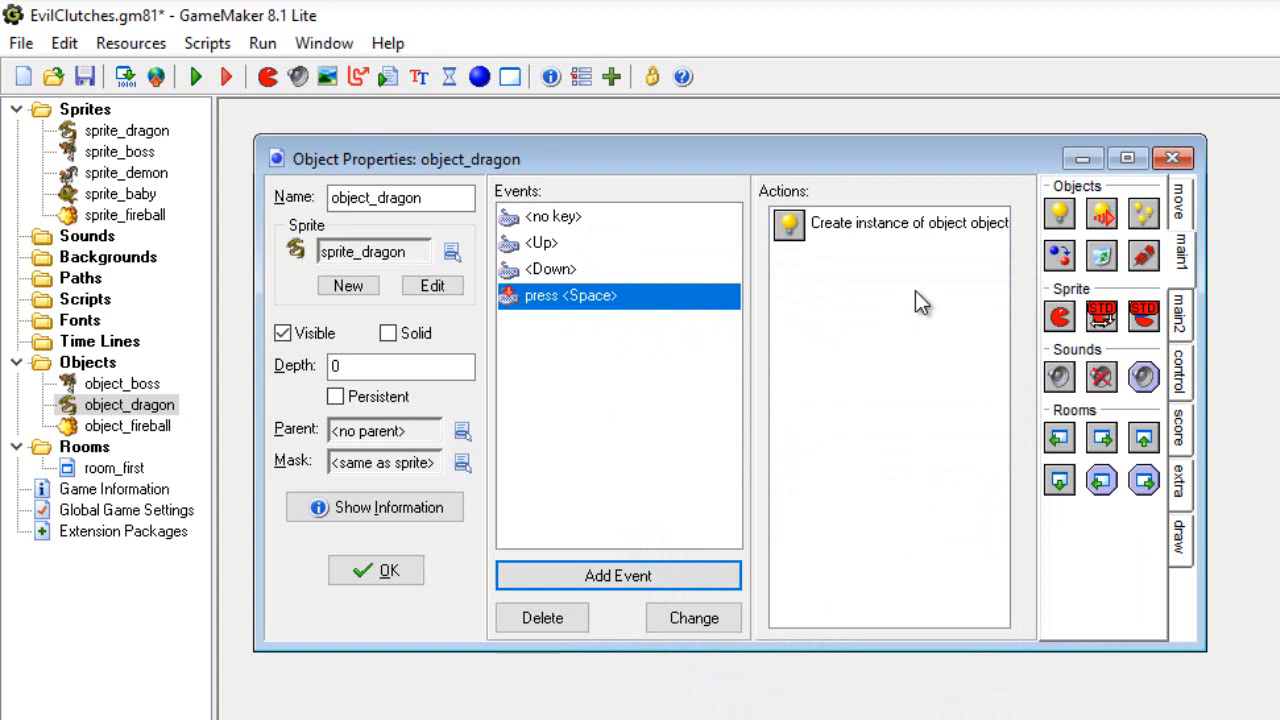
Accept the properties of object_dragon and save the game.
left_click(389, 572)
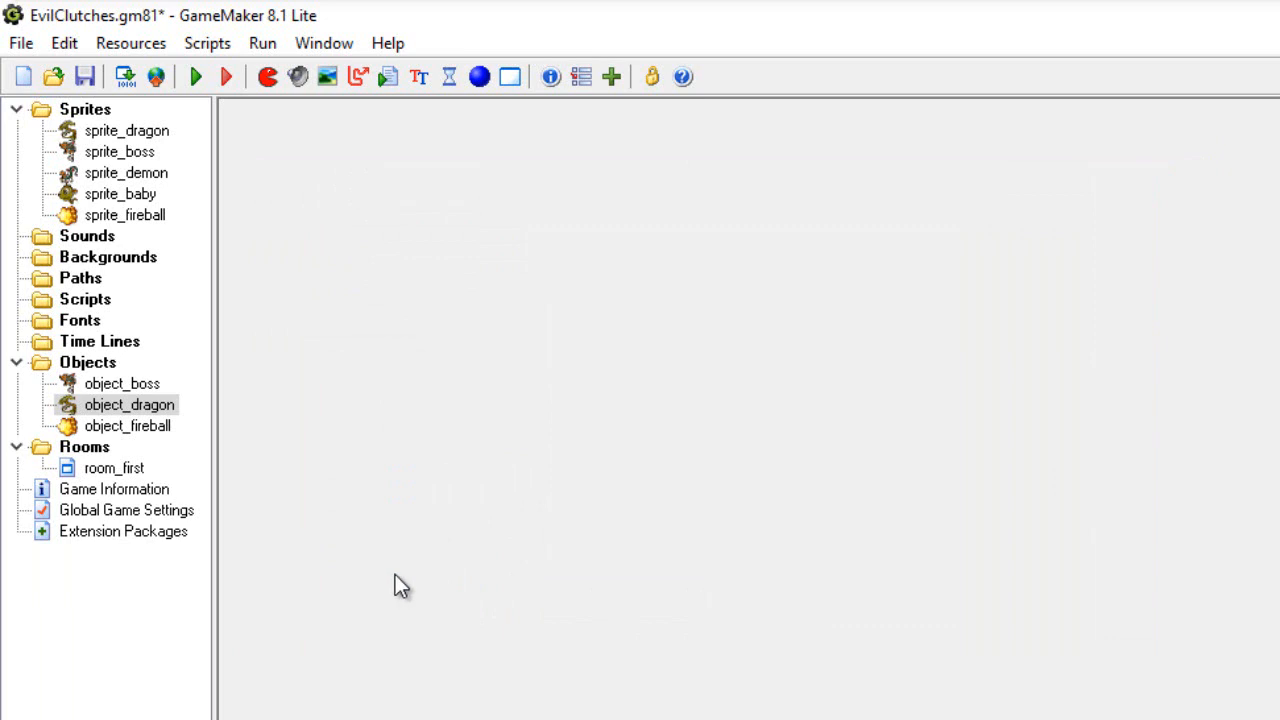
left_click(32, 48)
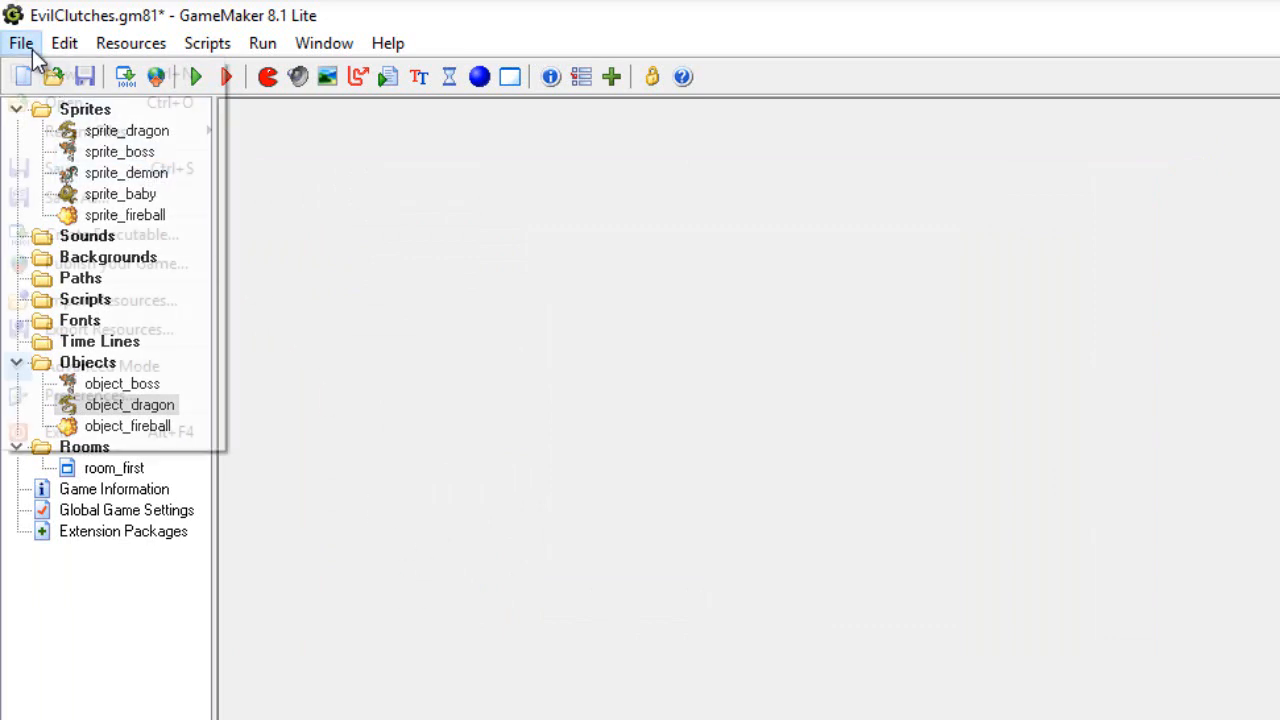
left_click(78, 167)
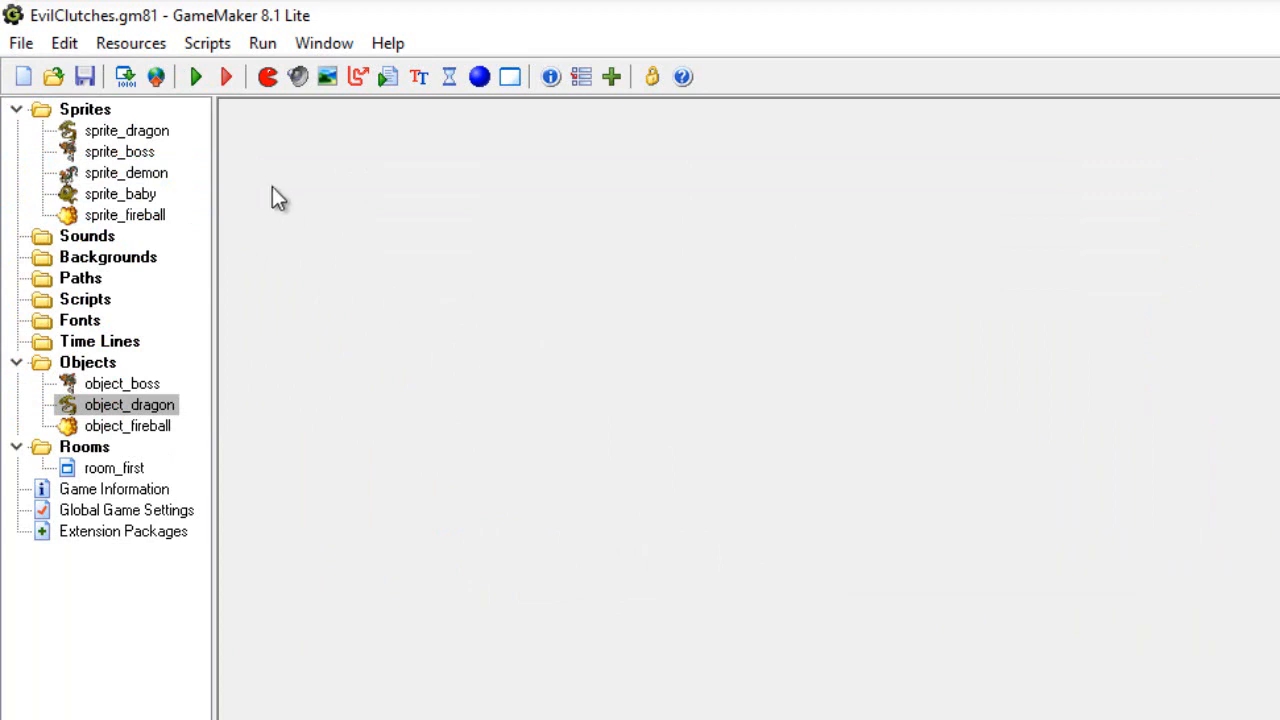
Run the game, test the dragon by firing several fireballs across the room, and close the game window.
left_click(200, 81)
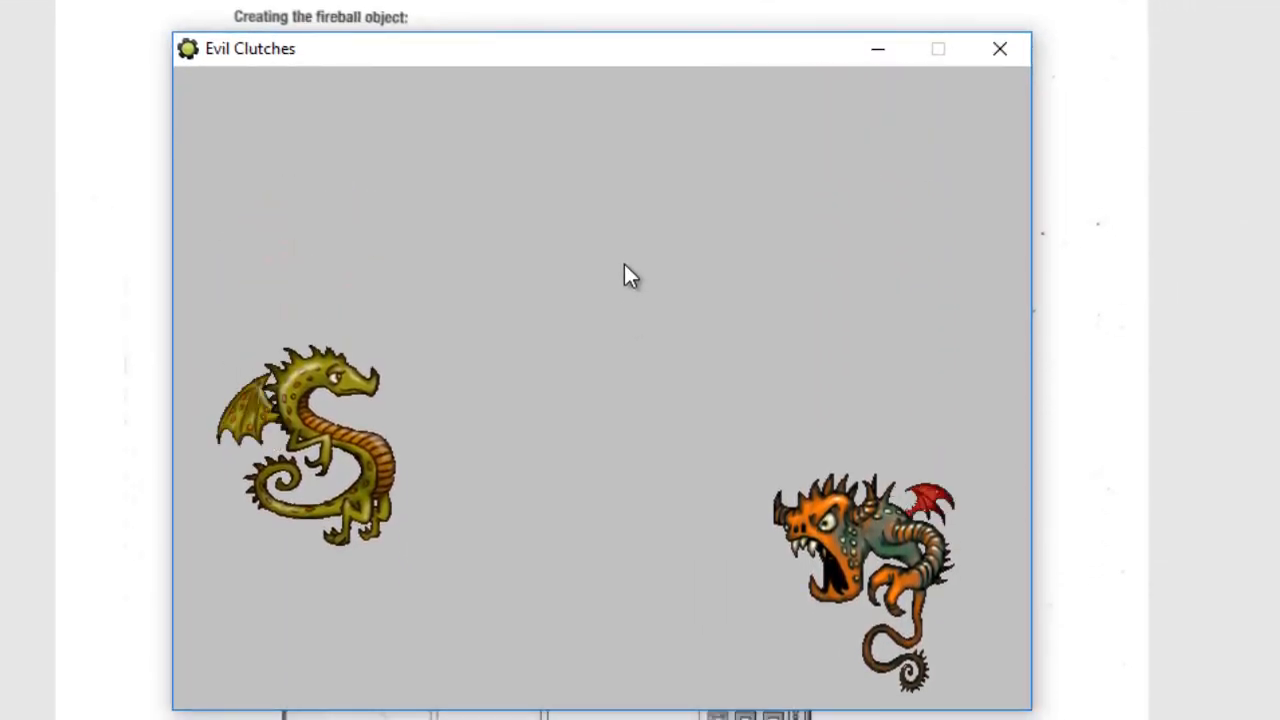
key("space")
key("space")
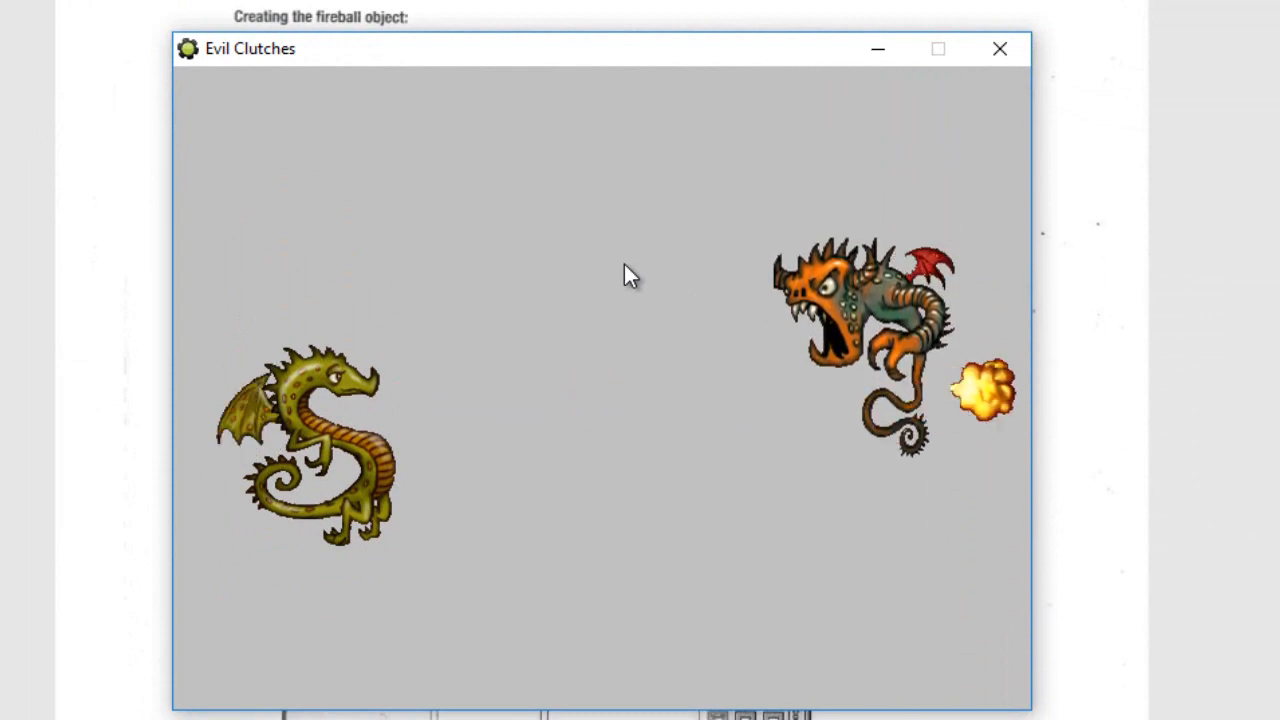
key("space")
key("space")
key("space")
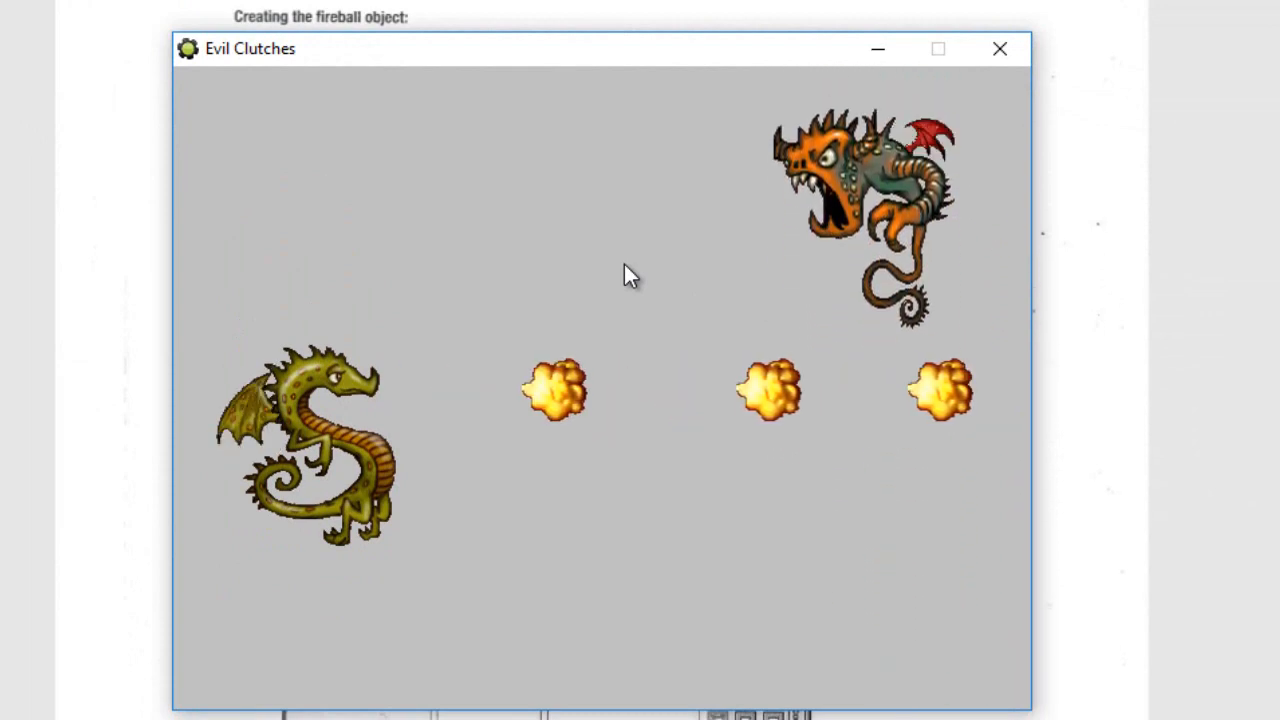
key("space")
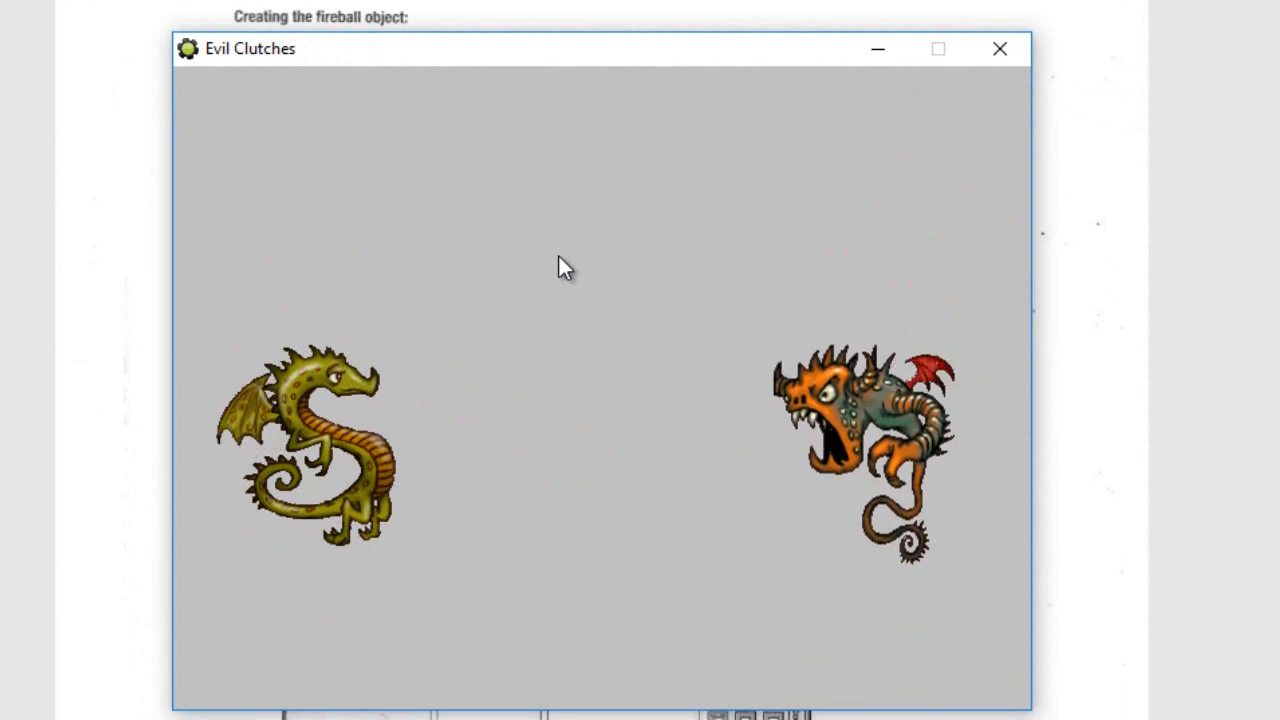
key("space")
key("space")
key("space")
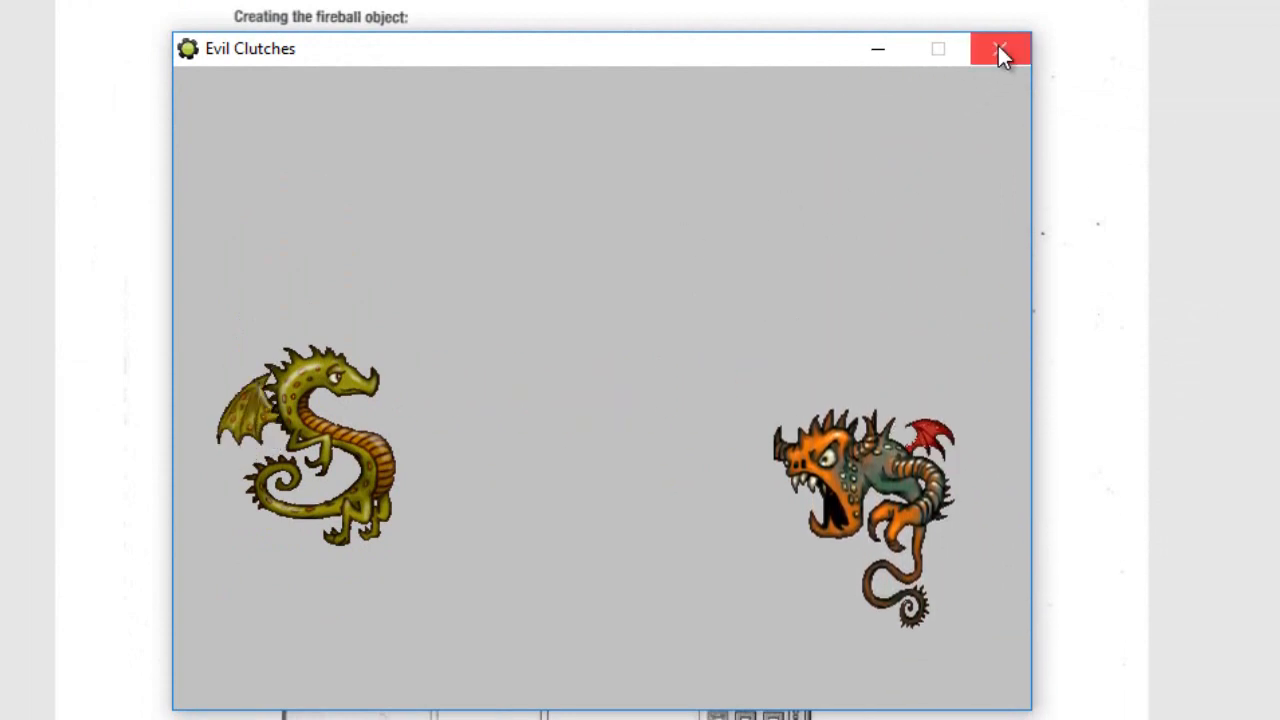
left_click(1000, 53)
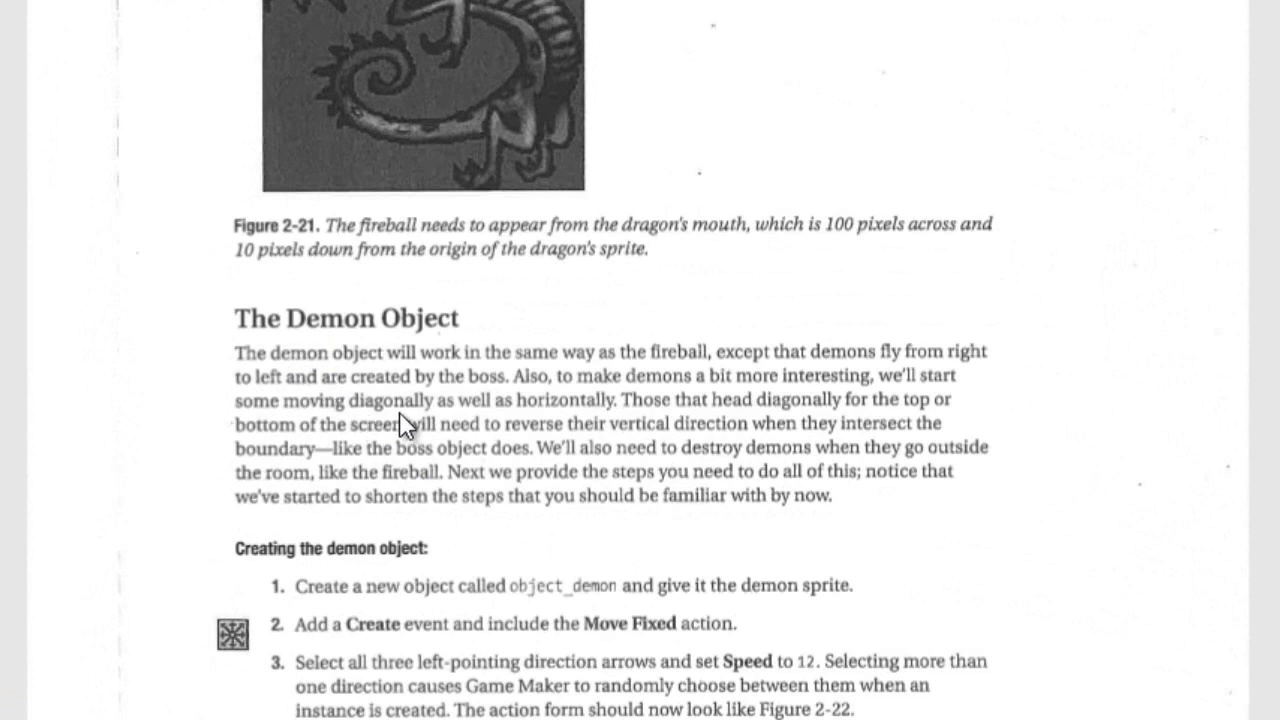
Read the Chapter 2 section on creating the demon object, including its events, actions and Move Fixed settings.
scroll(399, 411, "down", 3)
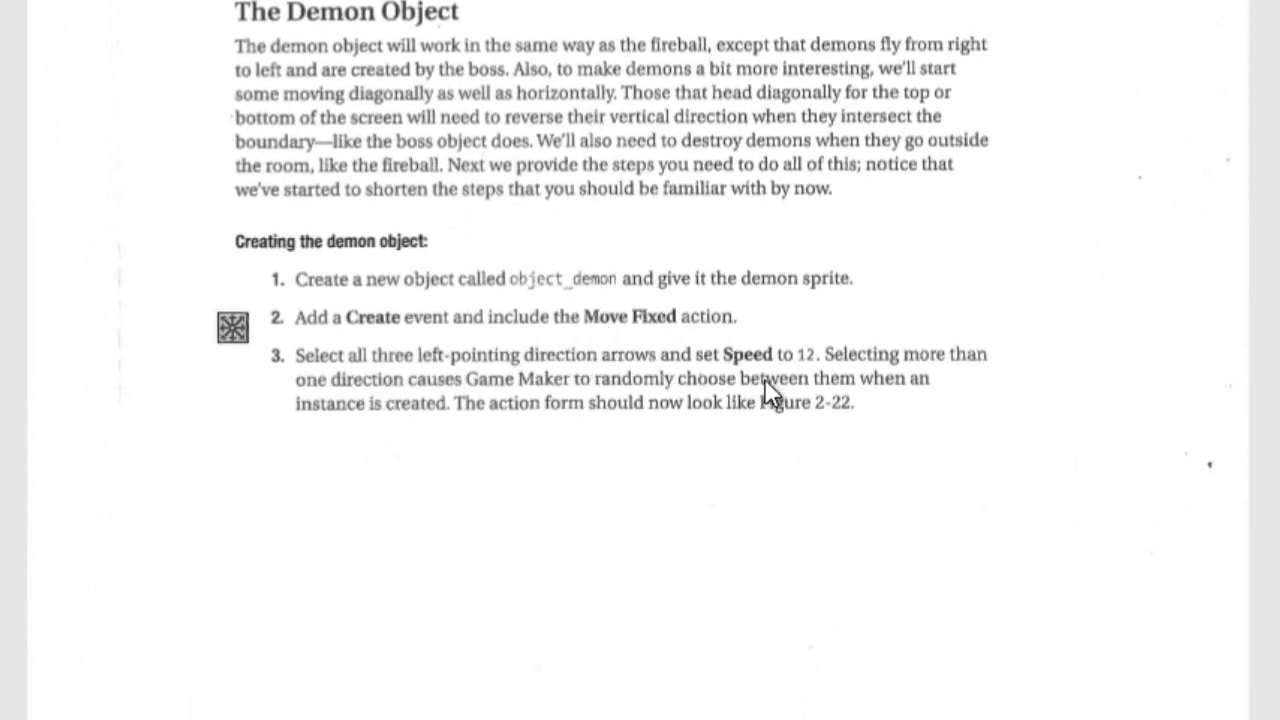
scroll(803, 386, "down", 5)
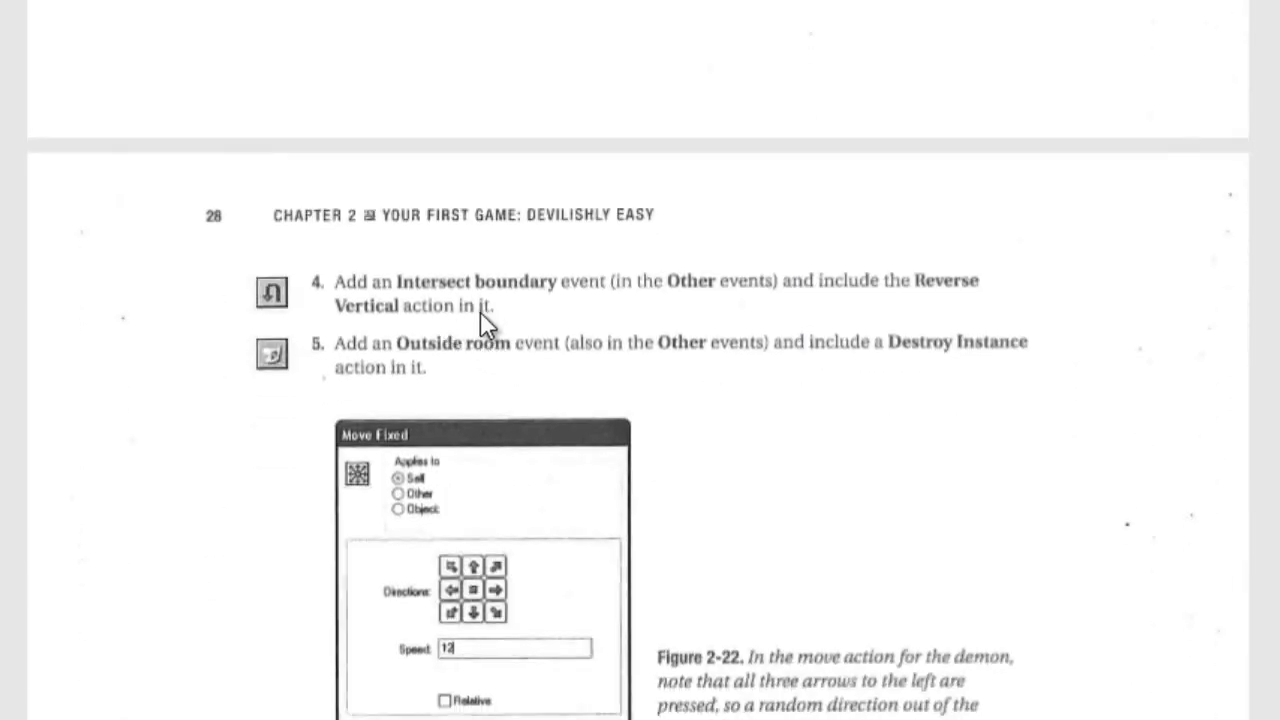
scroll(440, 304, "up", 3)
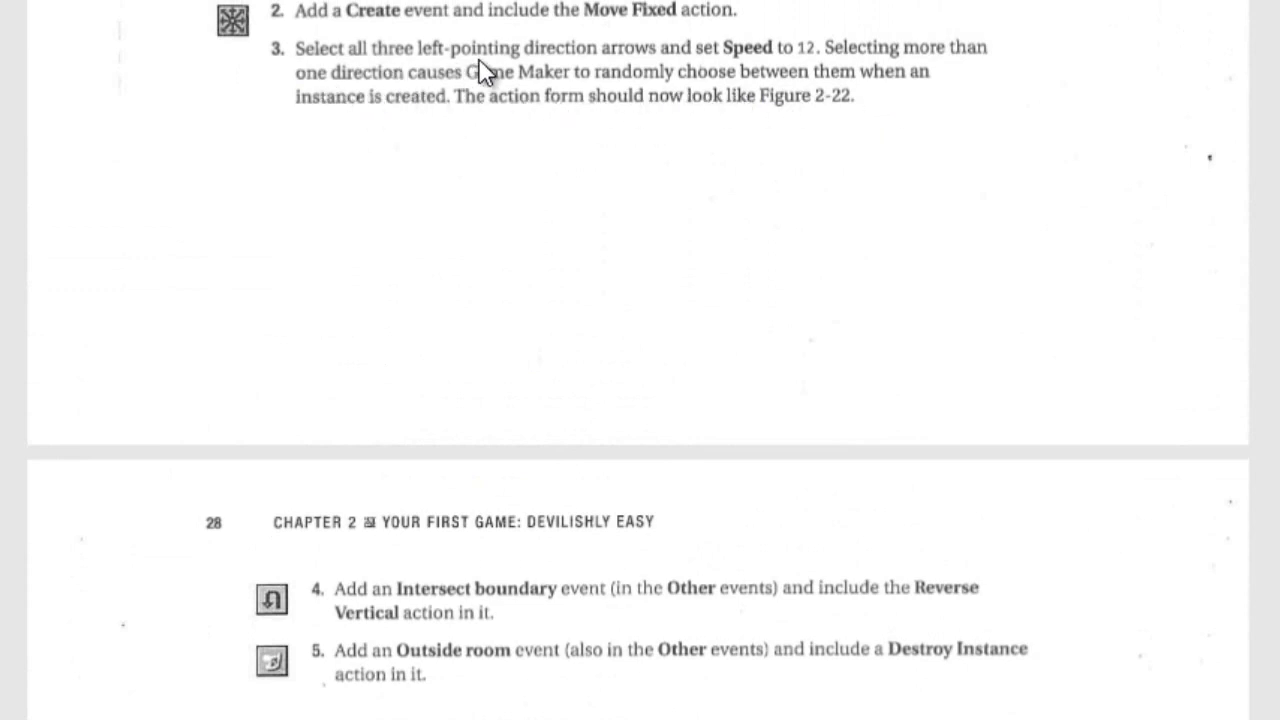
scroll(553, 378, "down", 1)
scroll(553, 378, "down", 3)
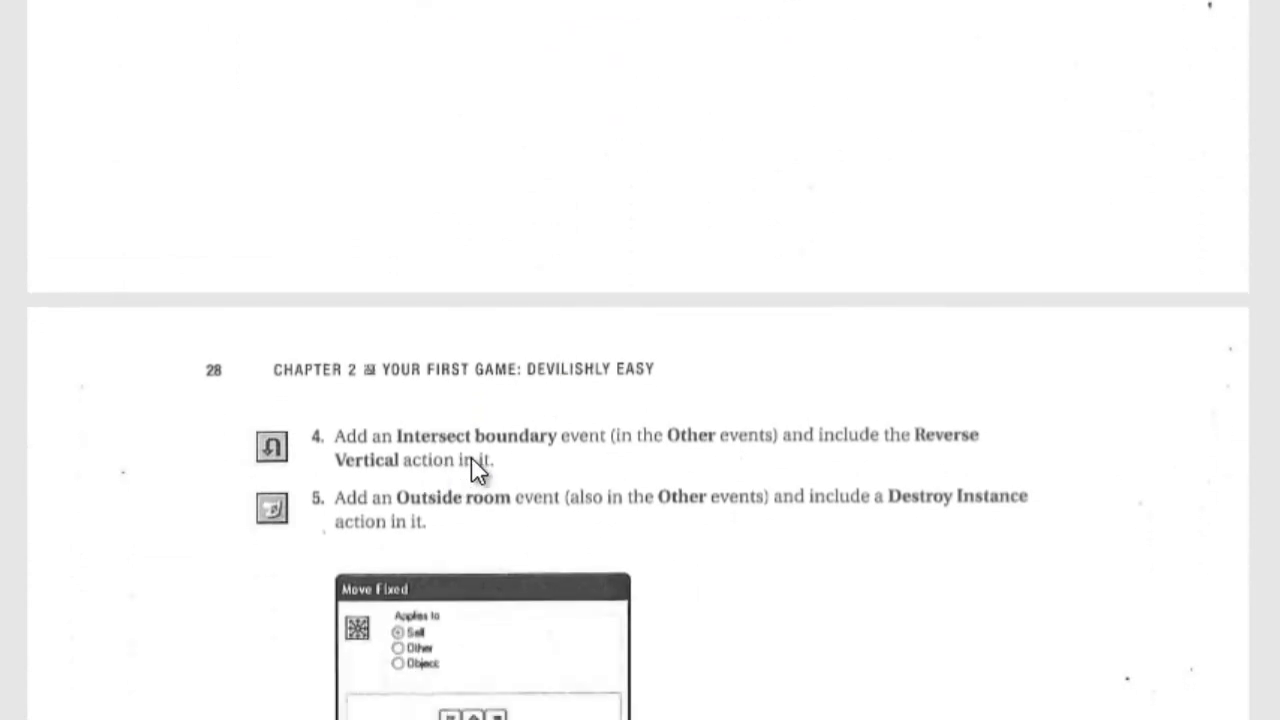
scroll(608, 457, "down", 7)
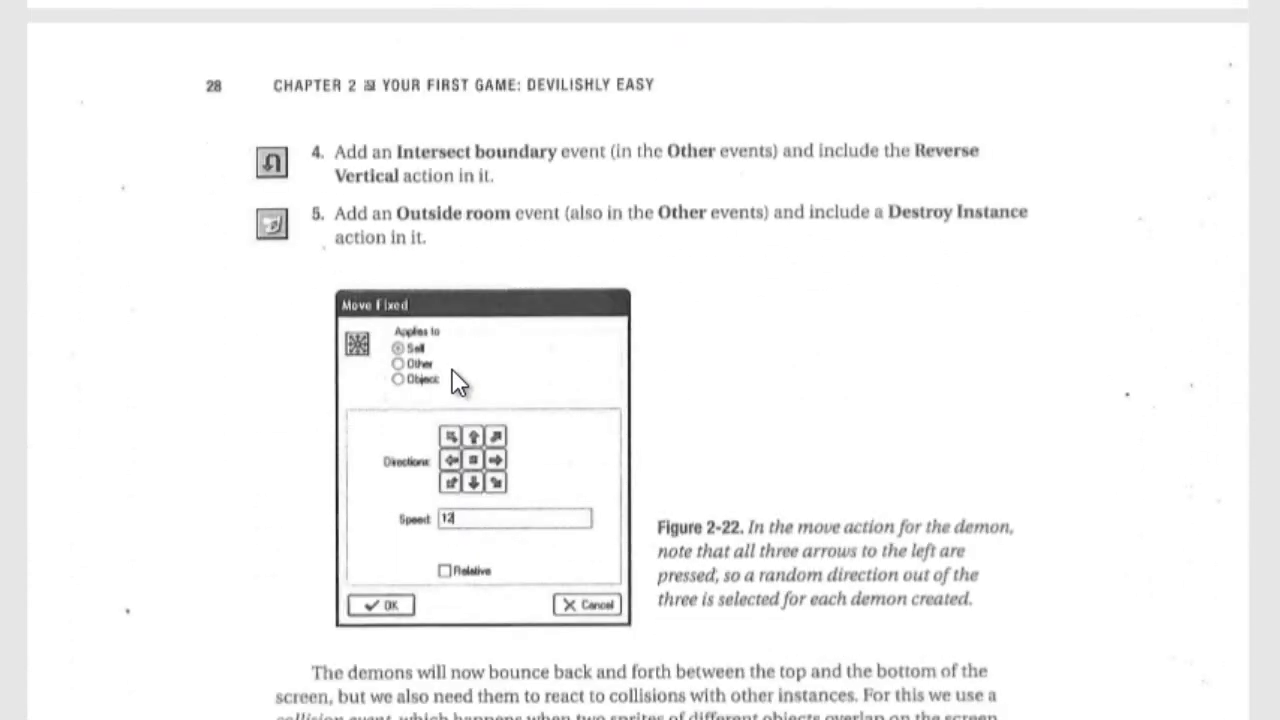
scroll(455, 383, "down", 4)
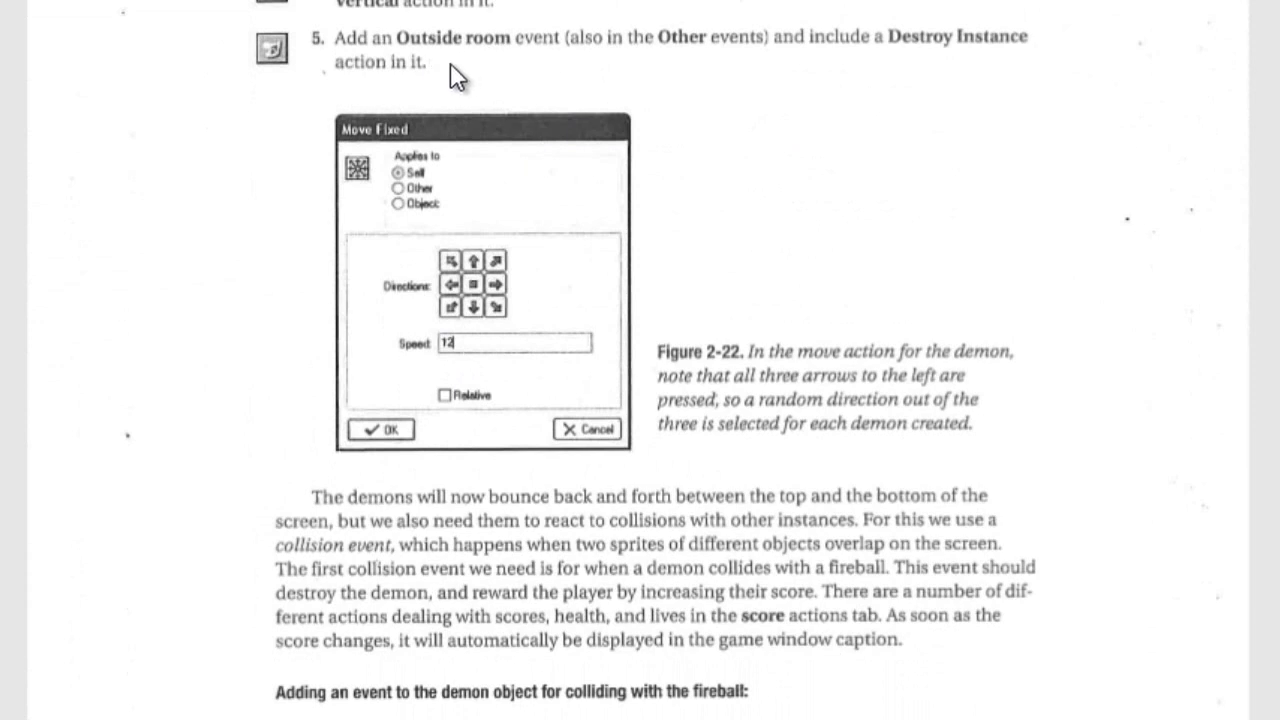
Read the book's instructions for the demon's collision event with the fireball, including the Destroy Instance and Set Score actions.
scroll(457, 78, "down", 4)
scroll(451, 74, "down", 8)
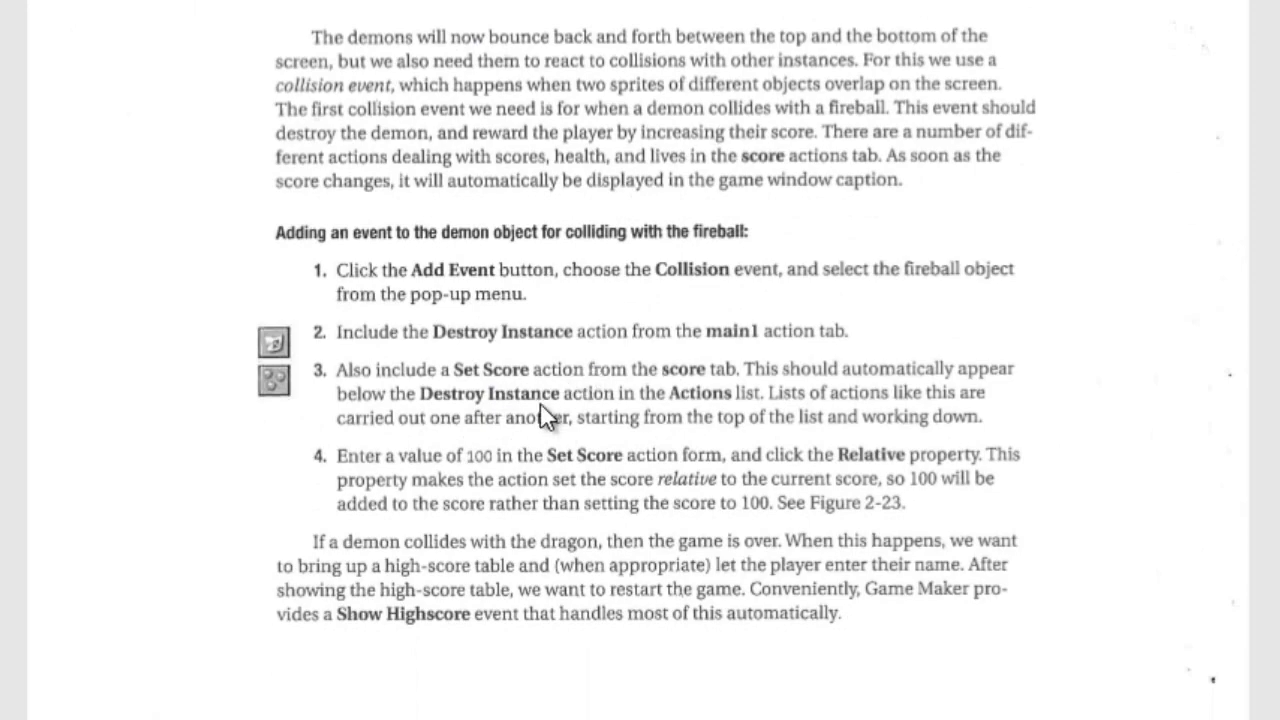
scroll(540, 404, "up", 20)
scroll(540, 404, "up", 4)
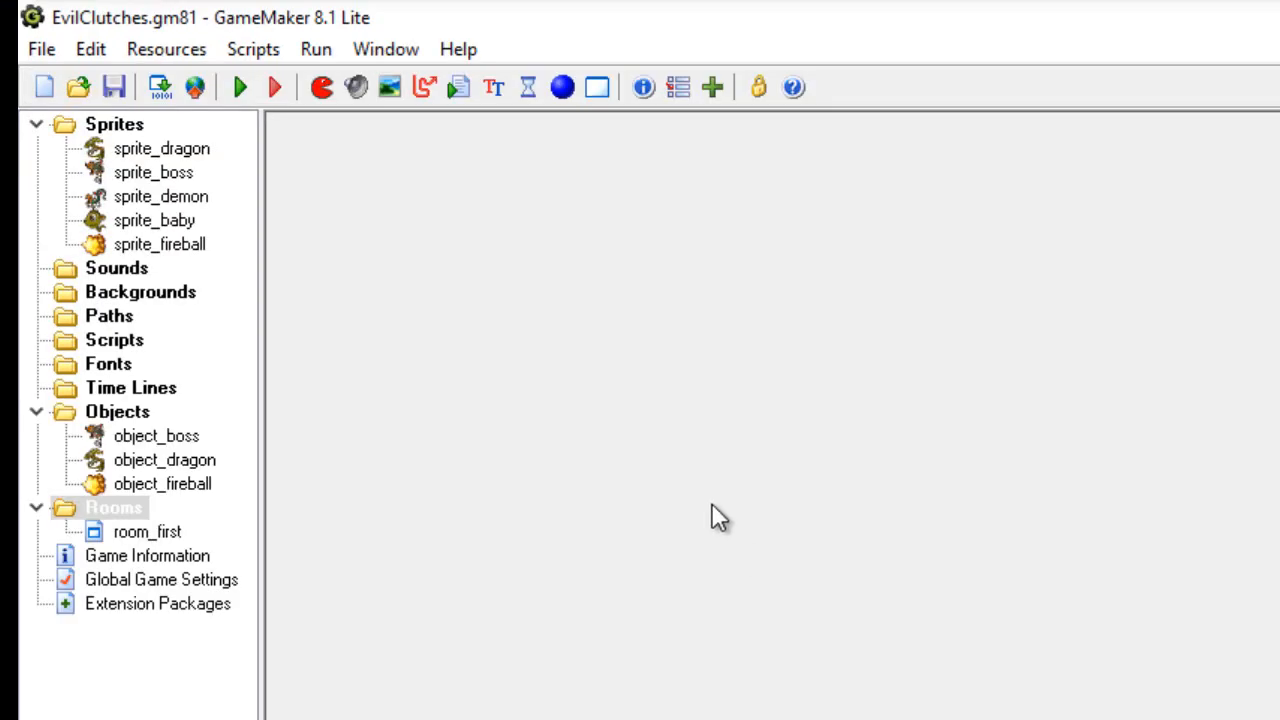
Create a new object in GameMaker with sprite_demon as its sprite and name it object_demon.
left_click(562, 87)
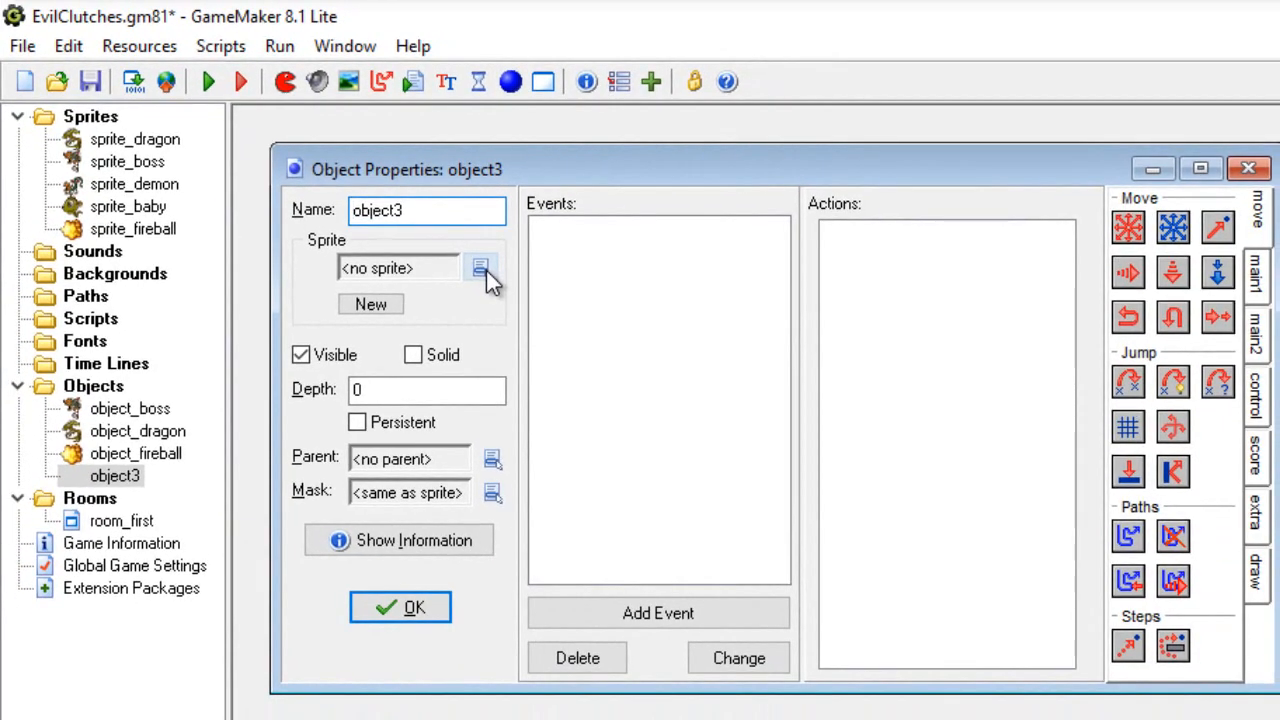
left_click(482, 270)
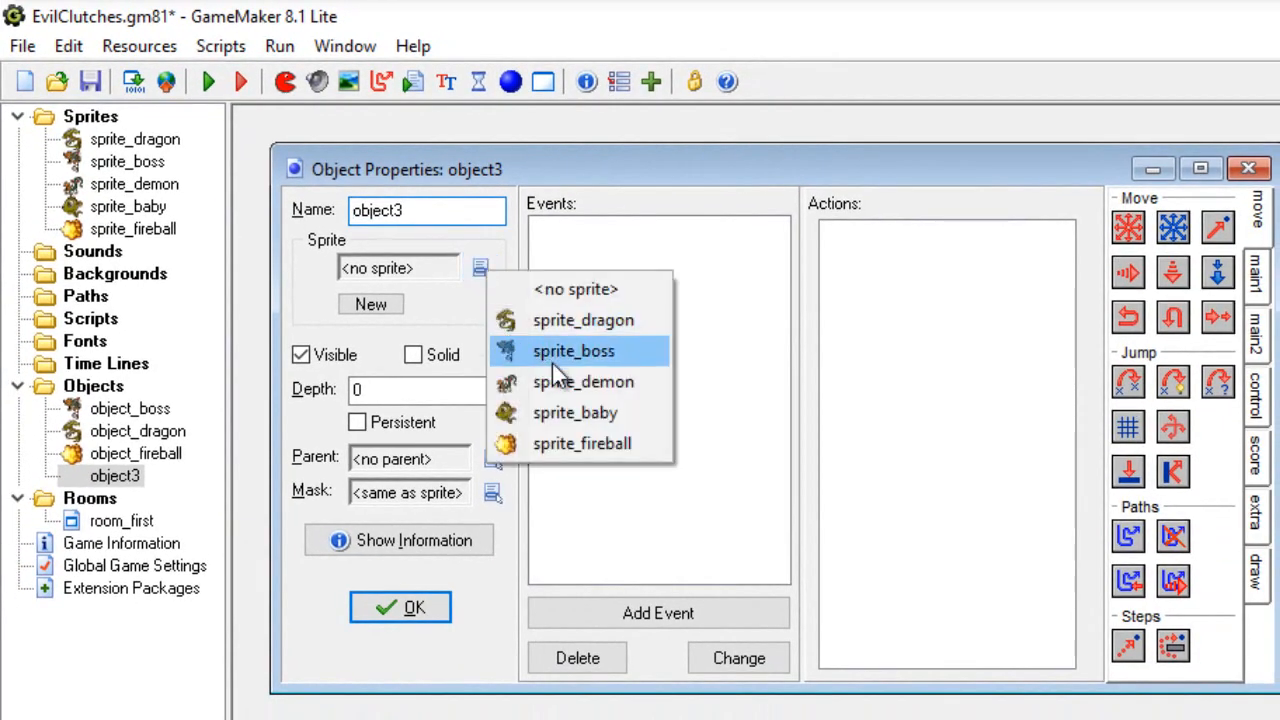
left_click(583, 390)
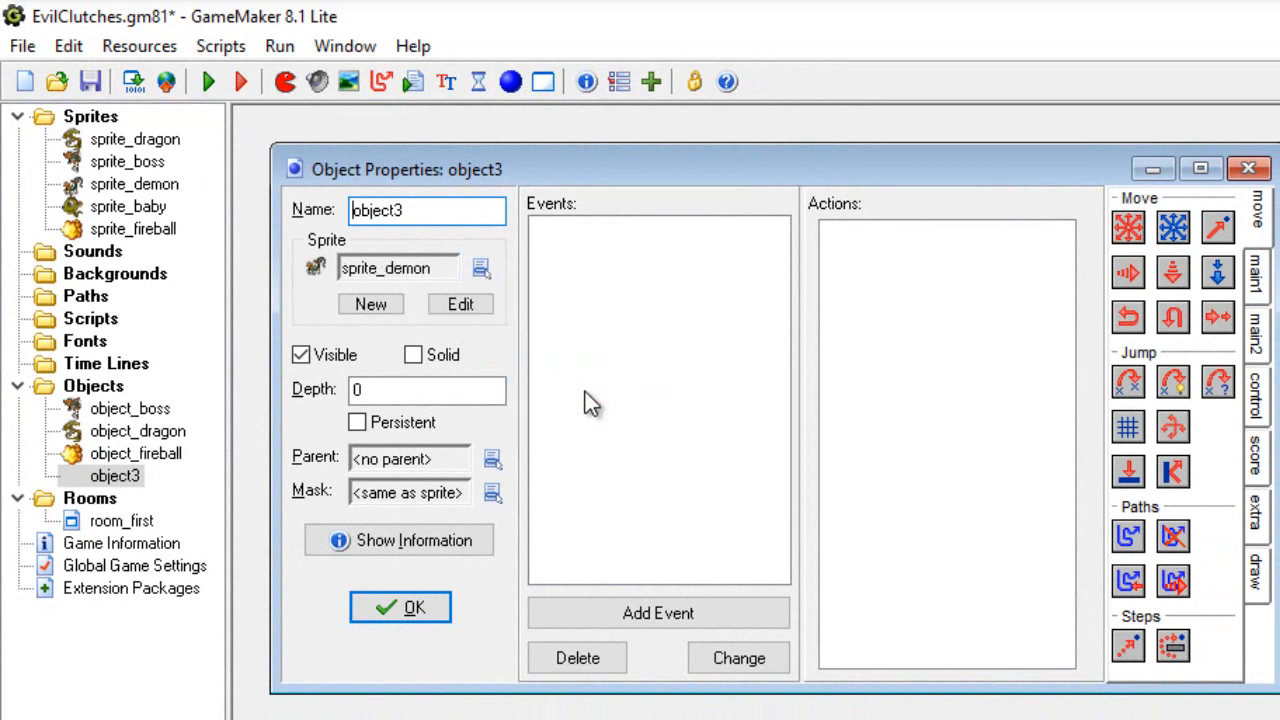
left_click(446, 216)
key("BackSpace")
type("_demo")
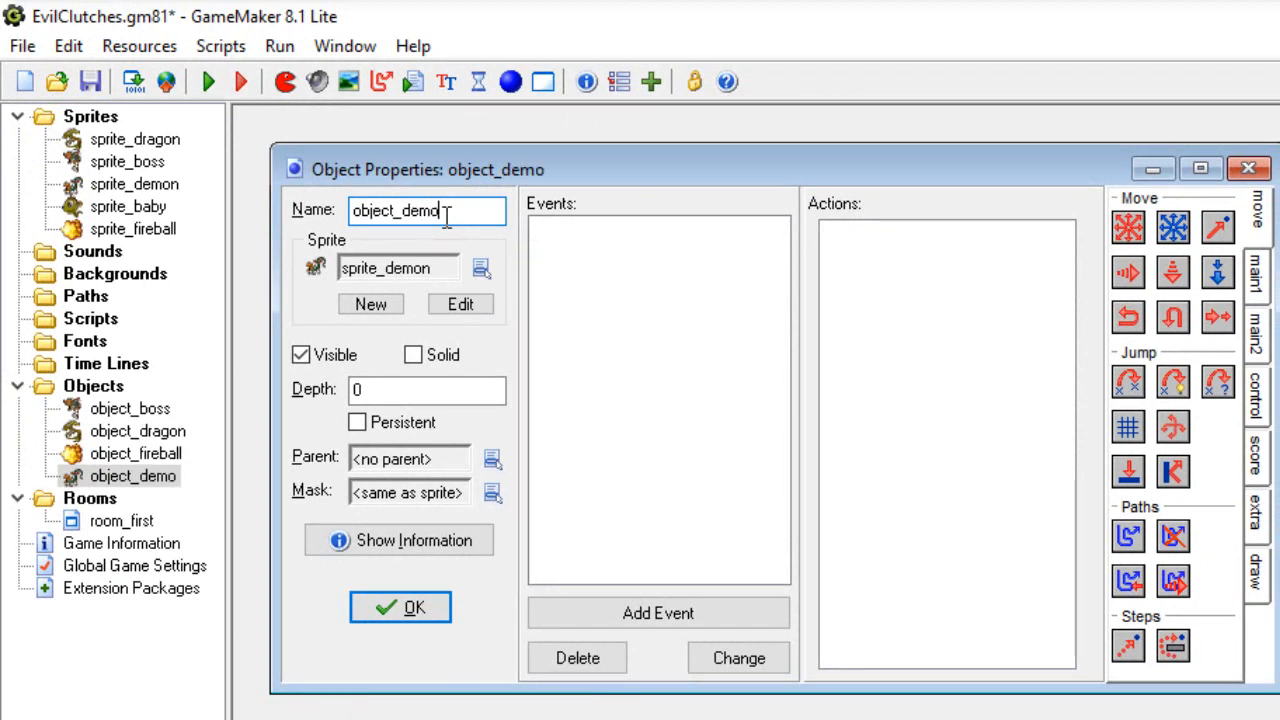
type("n")
Add a Create event to object_demon with a Move Fixed action using the up-left, left and down-left directions at speed 12.
left_click(648, 617)
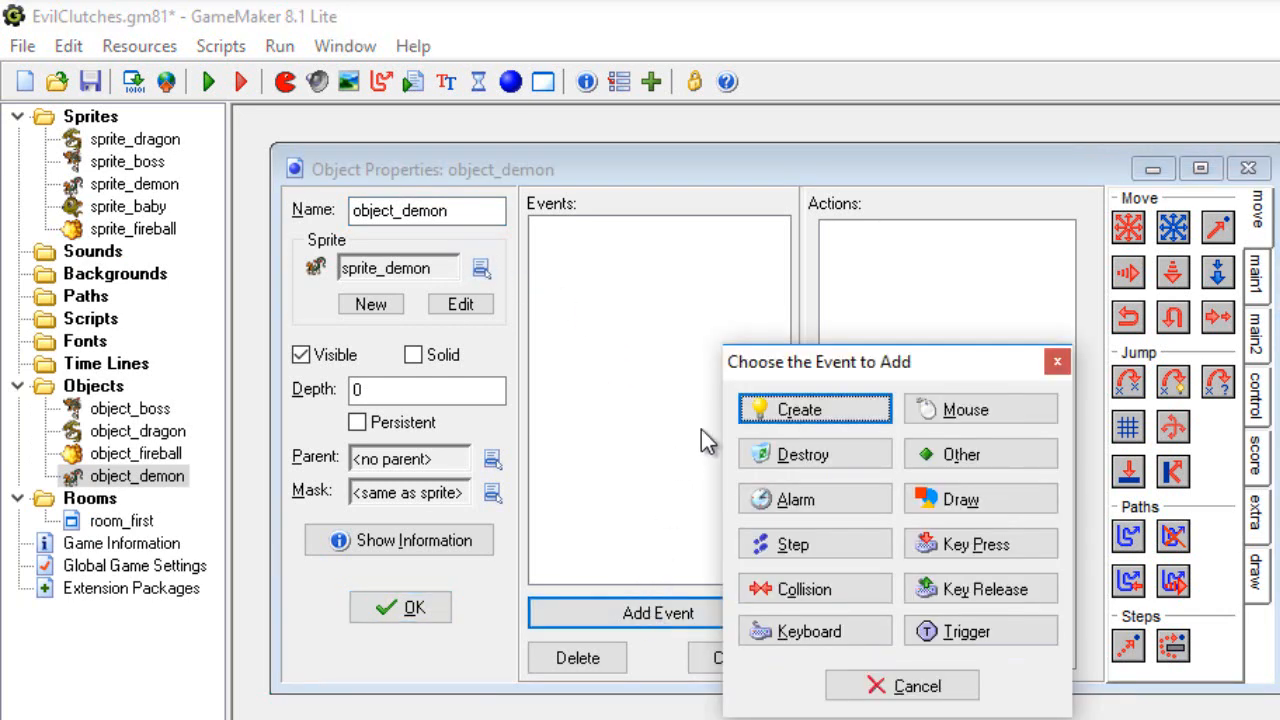
left_click(780, 412)
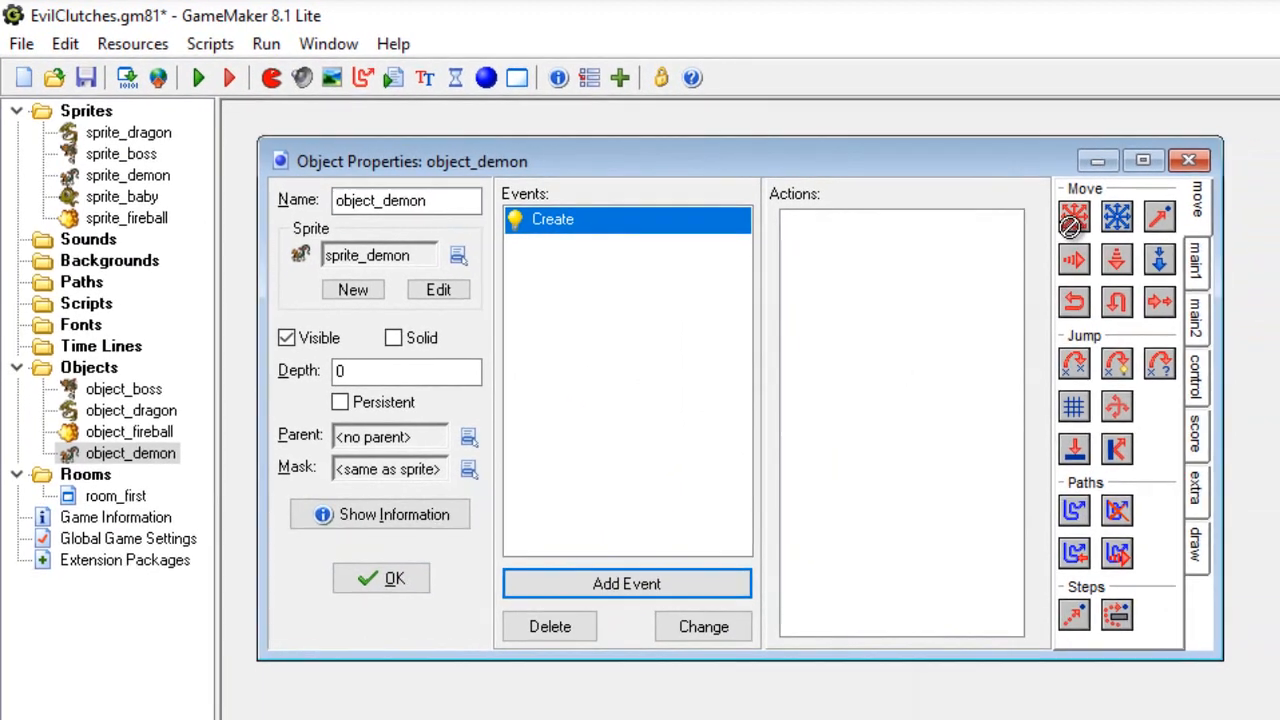
left_click_drag(1128, 228, 887, 263)
left_click(781, 459)
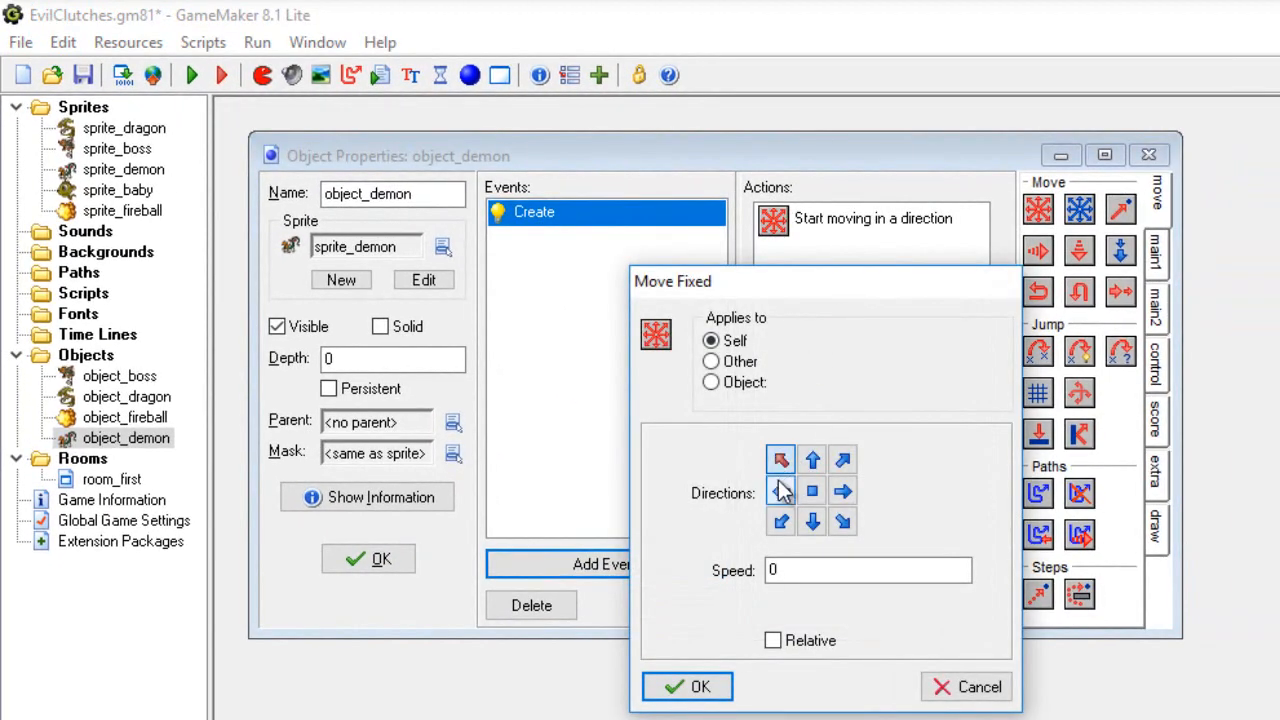
left_click(781, 522)
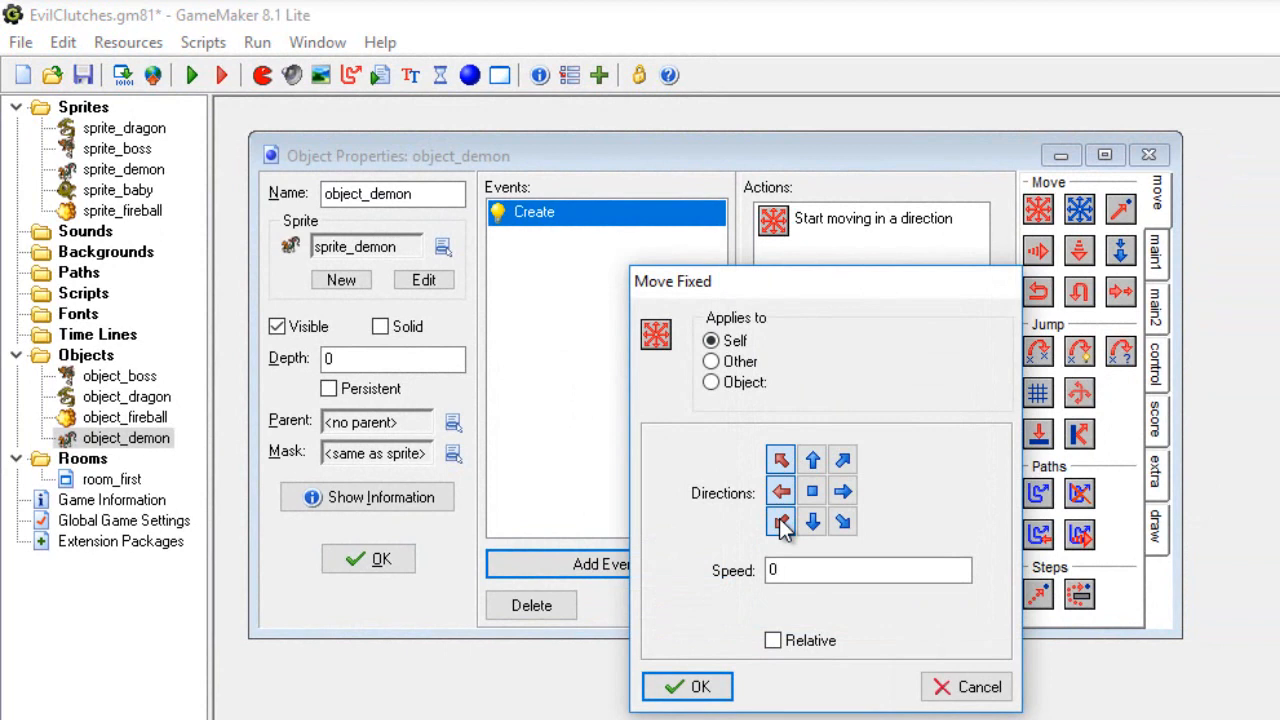
left_click(790, 570)
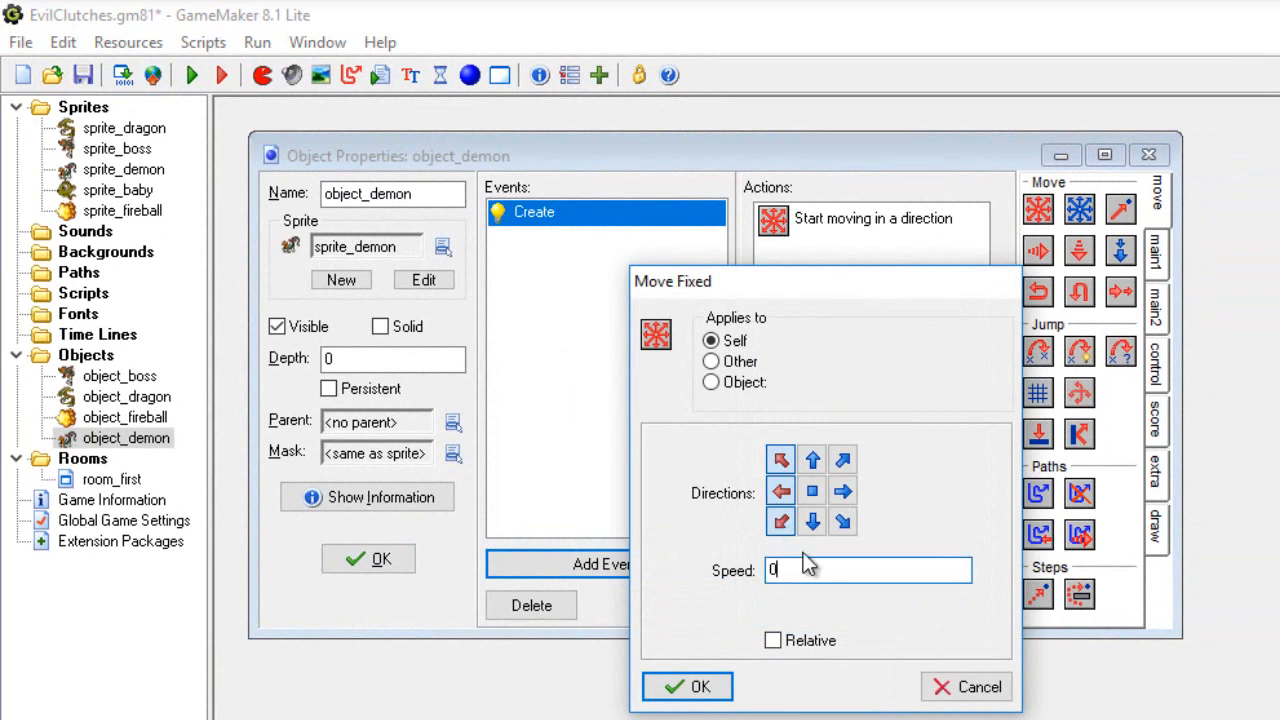
key("BackSpace")
type("12")
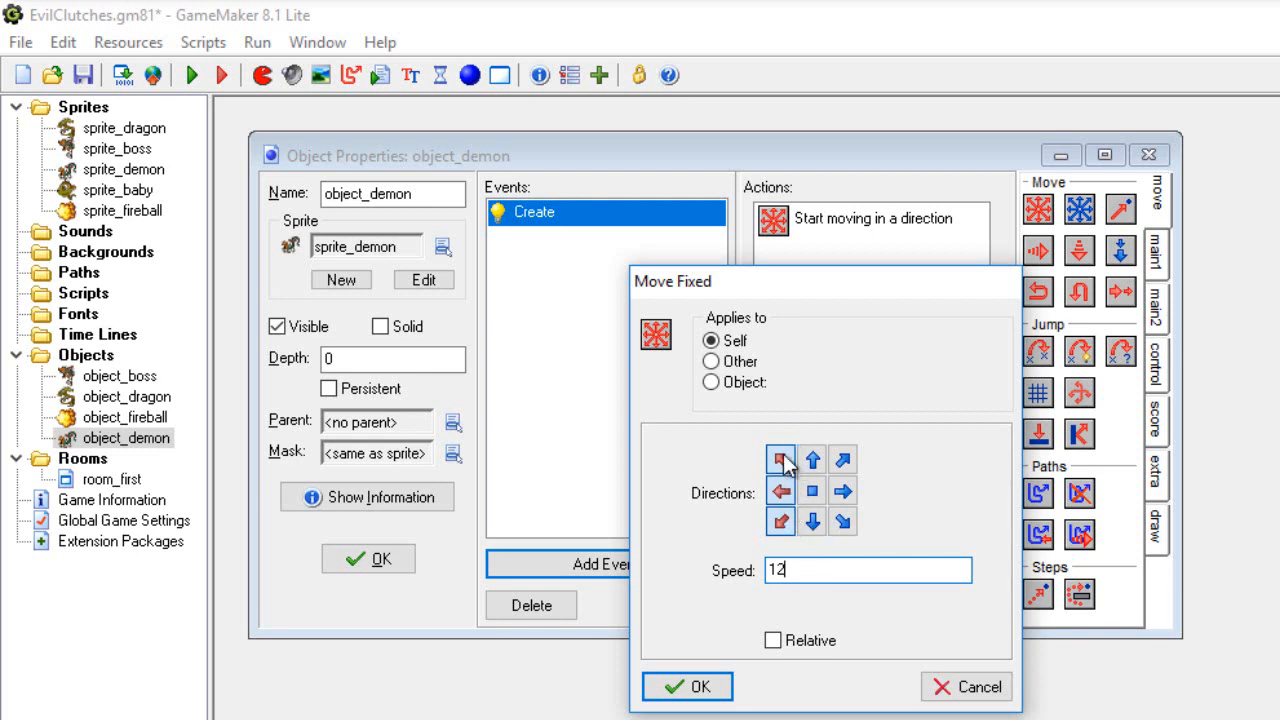
left_click(809, 527)
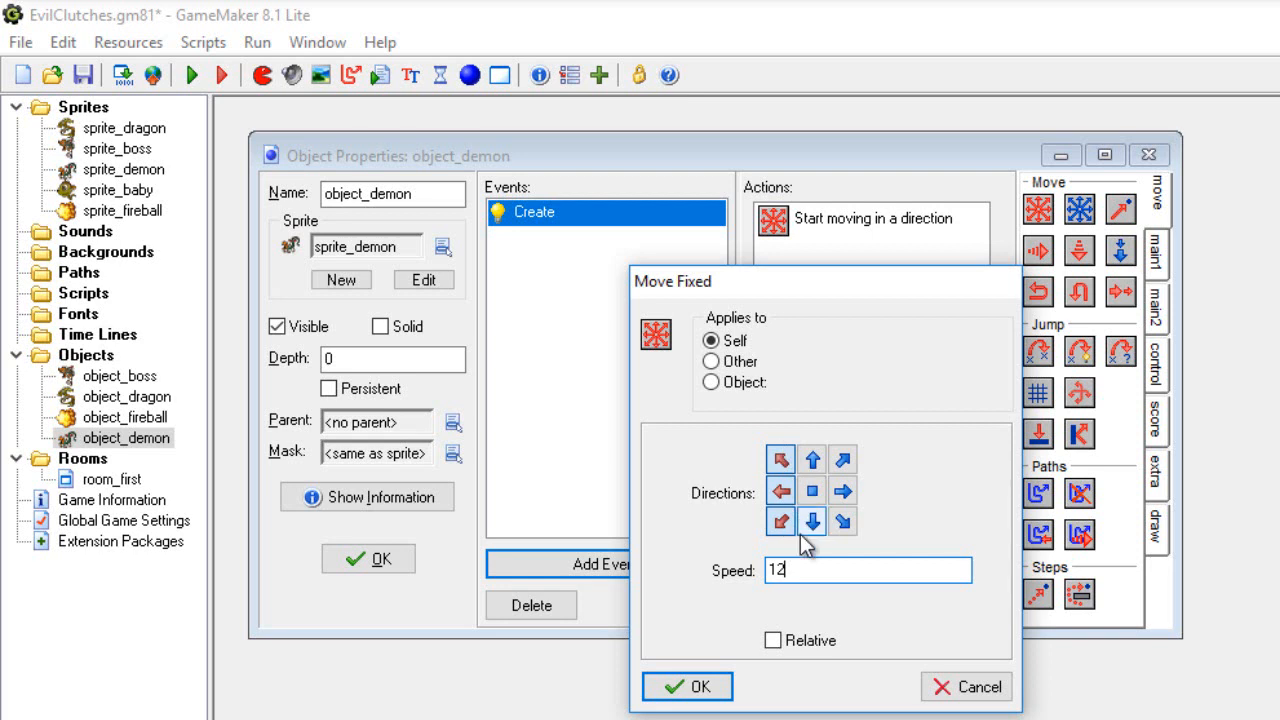
left_click(700, 687)
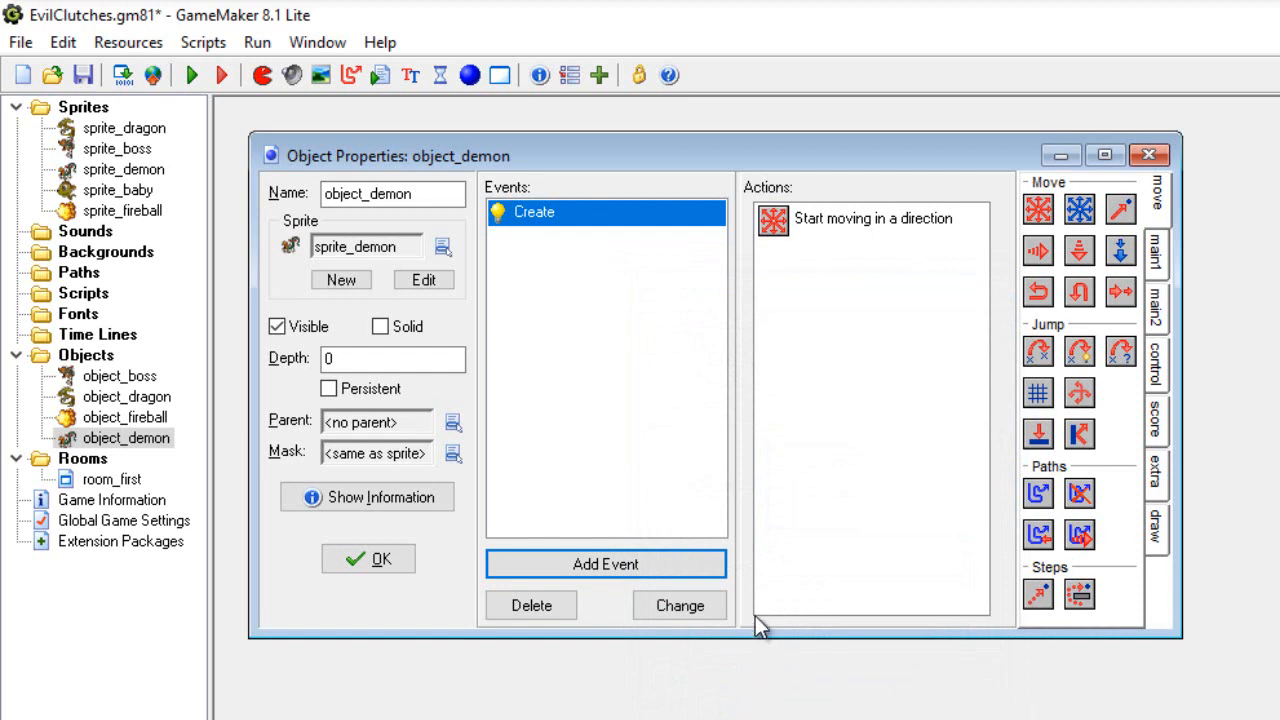
Add an Intersect boundary event to object_demon with a Reverse Vertical action applied to Self.
left_click(693, 566)
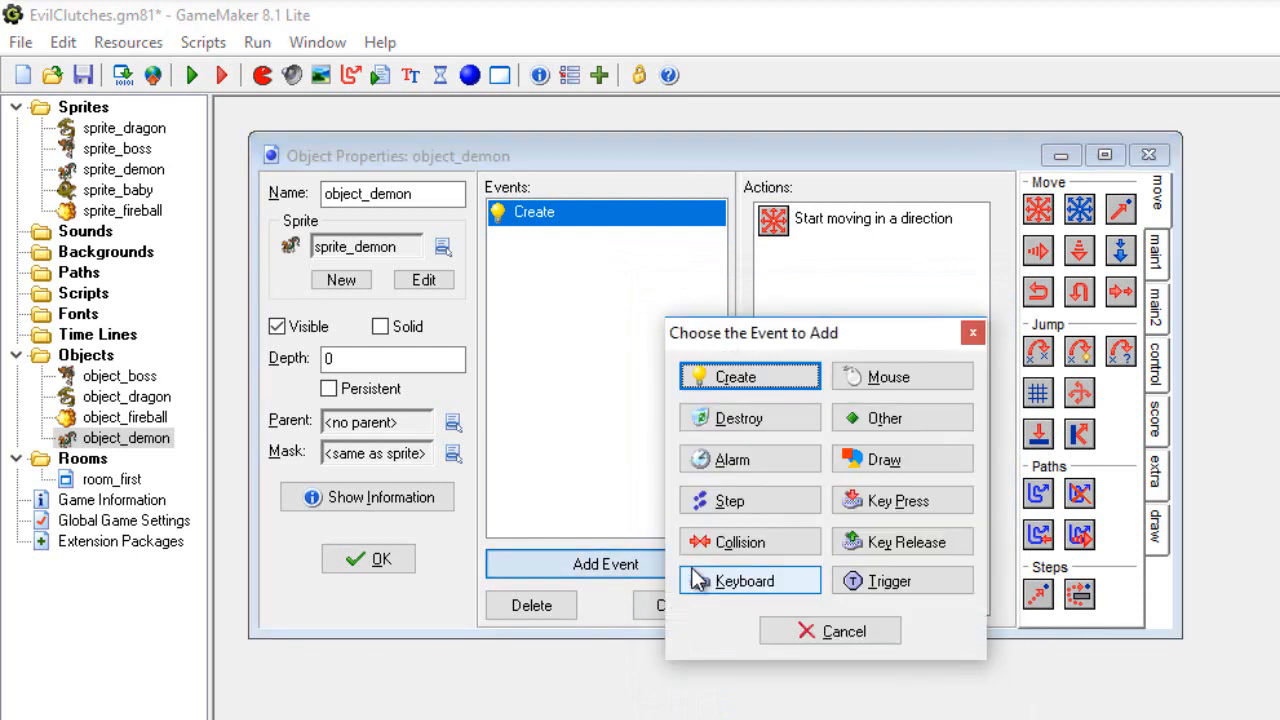
left_click(895, 428)
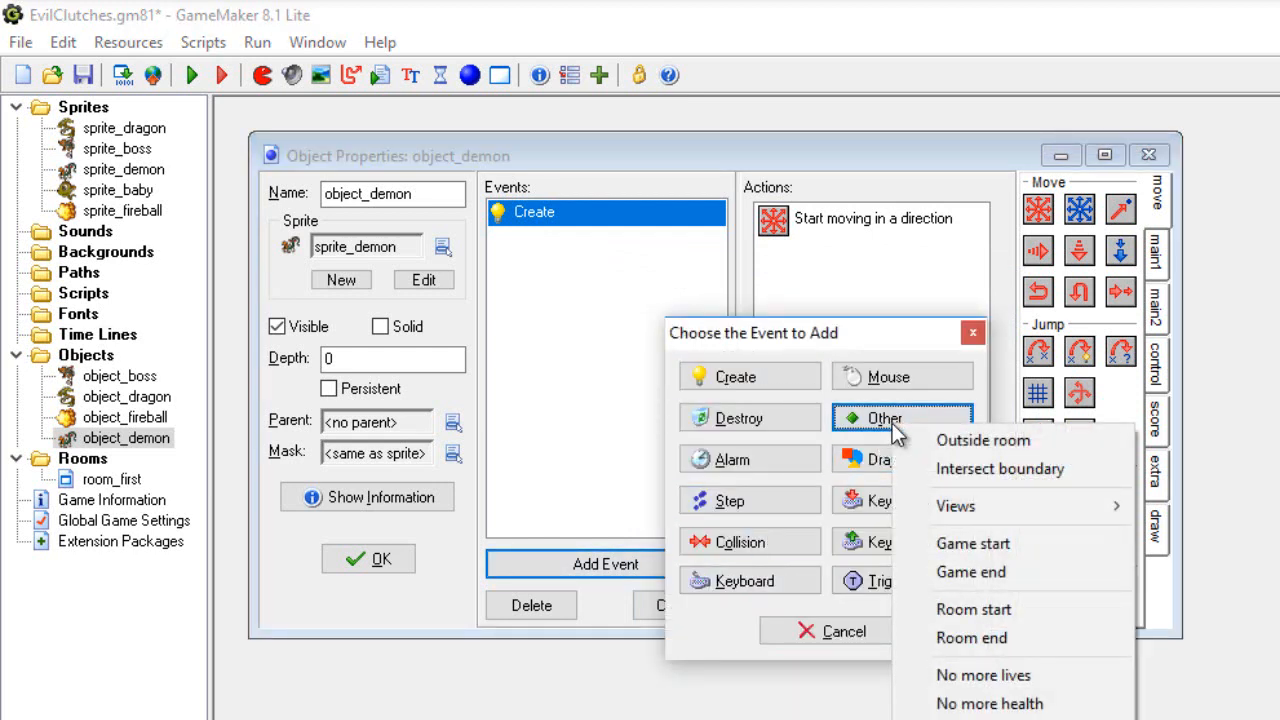
left_click(928, 469)
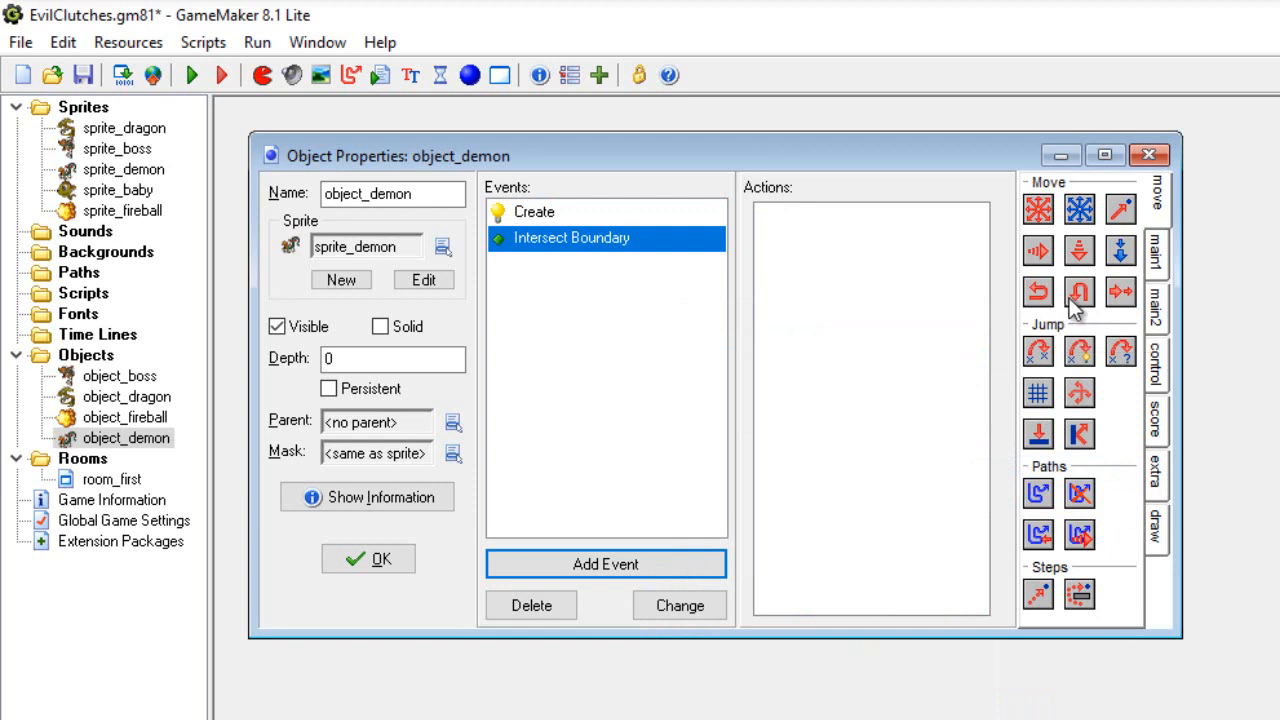
left_click_drag(1069, 298, 845, 257)
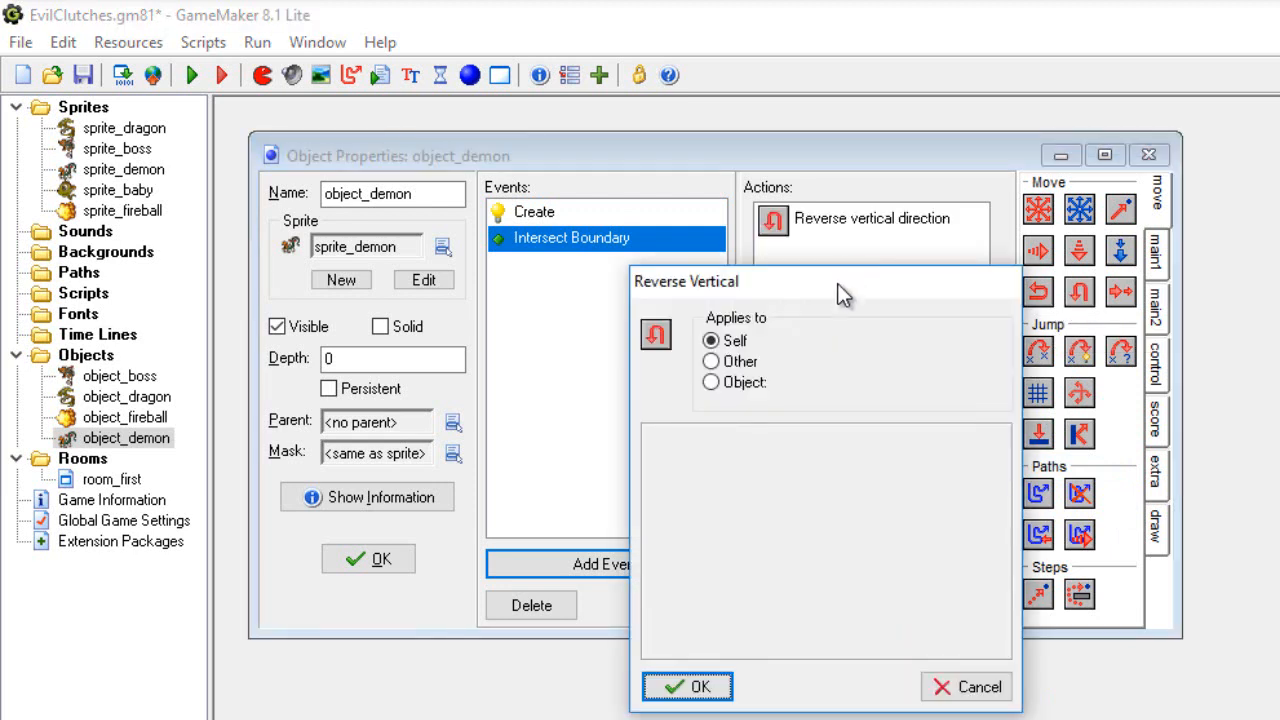
left_click(700, 686)
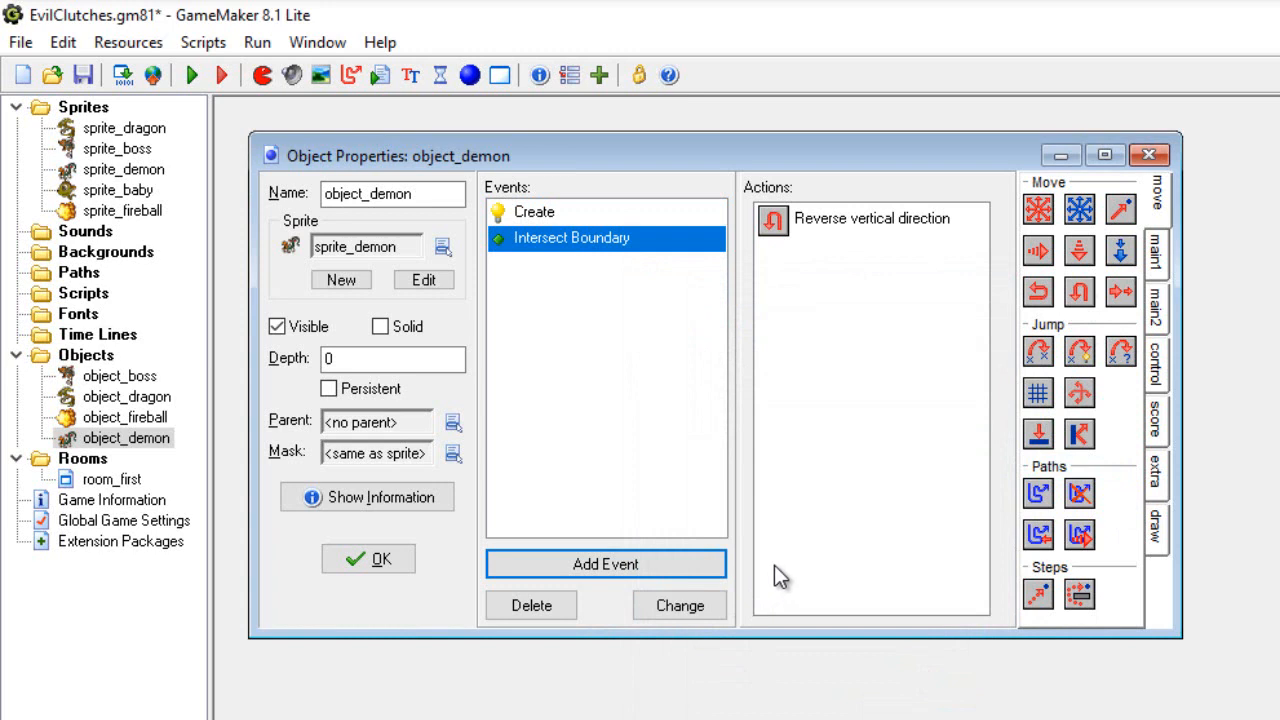
Add an Outside room event to object_demon with a Destroy Instance action applied to Self.
left_click(662, 568)
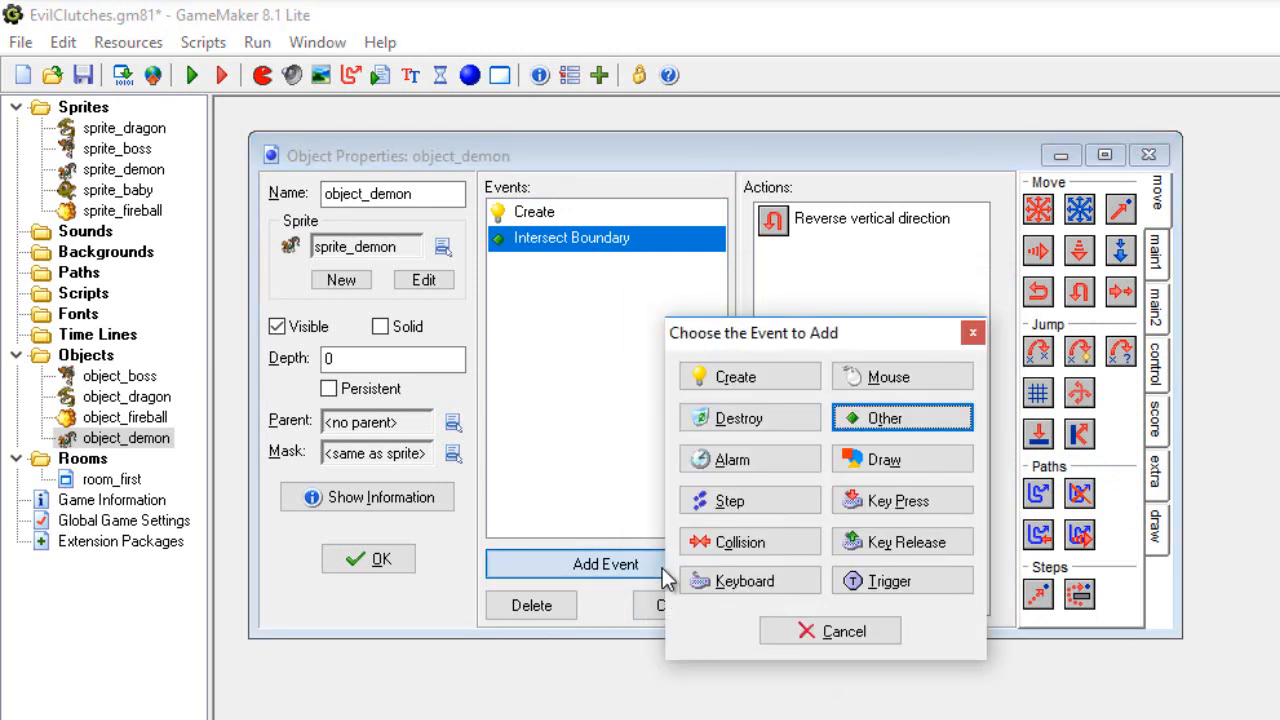
left_click(889, 421)
left_click(905, 431)
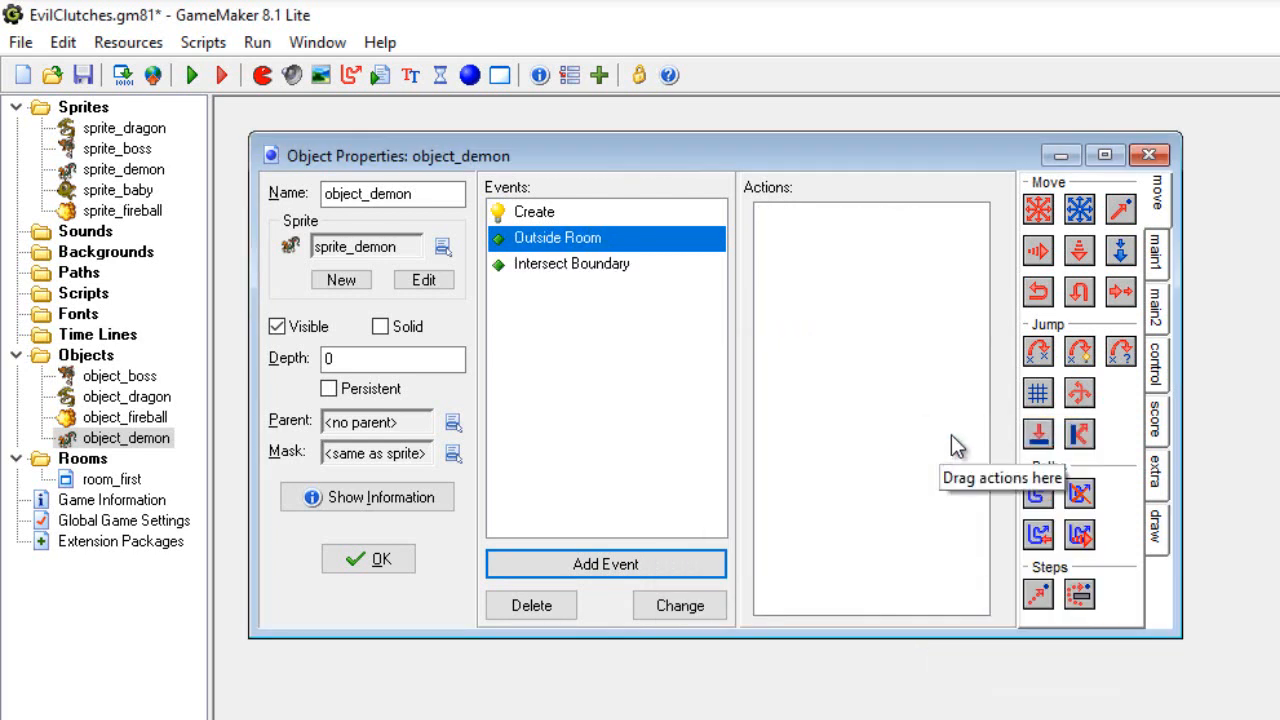
left_click(1156, 268)
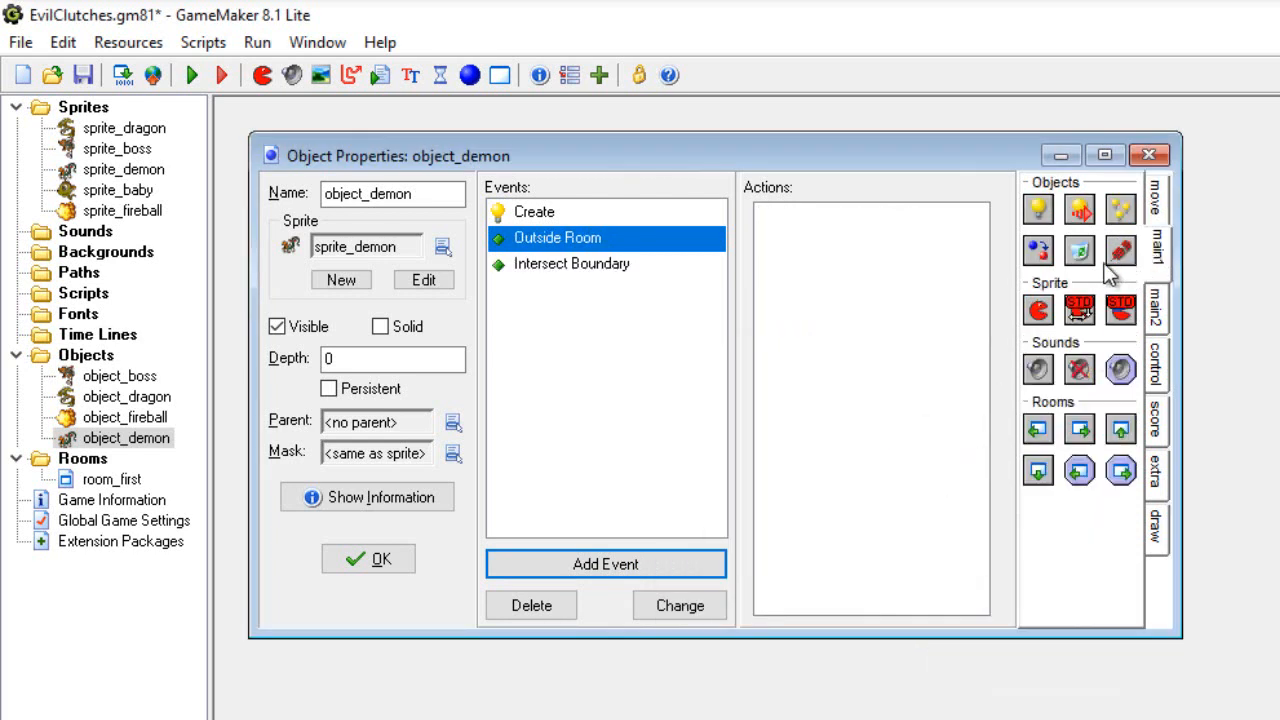
left_click_drag(1079, 250, 826, 250)
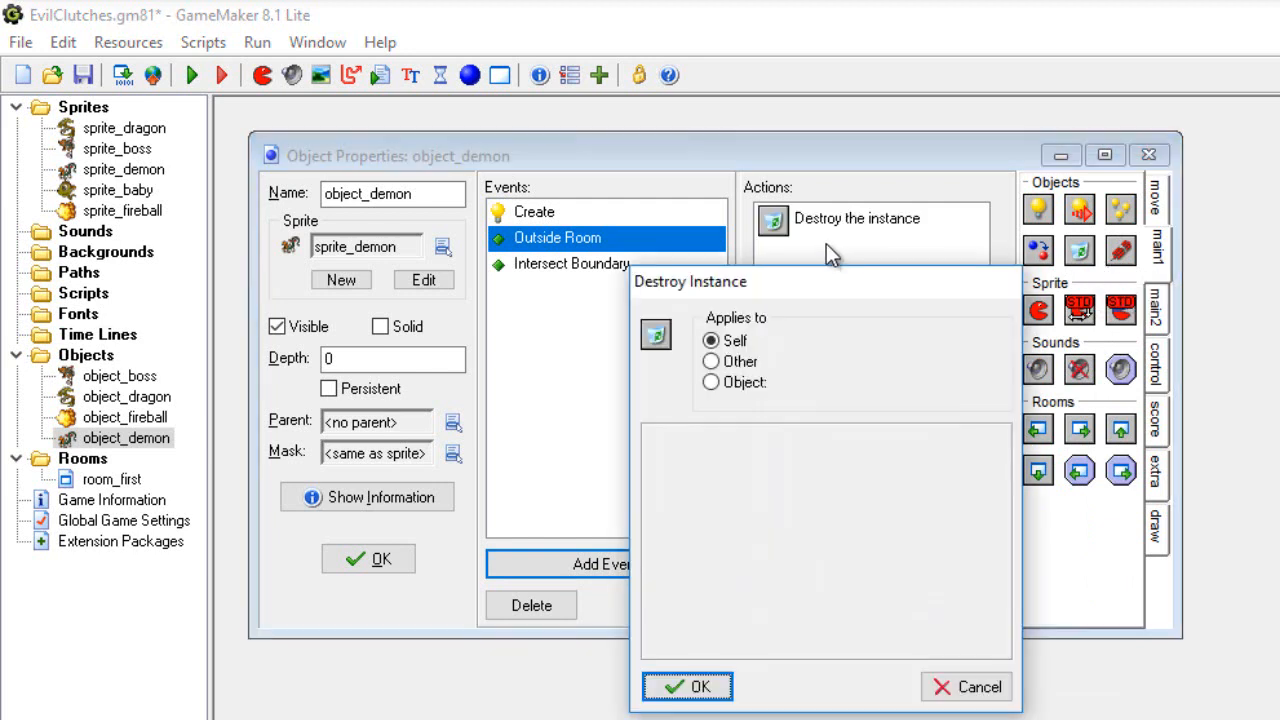
left_click(689, 687)
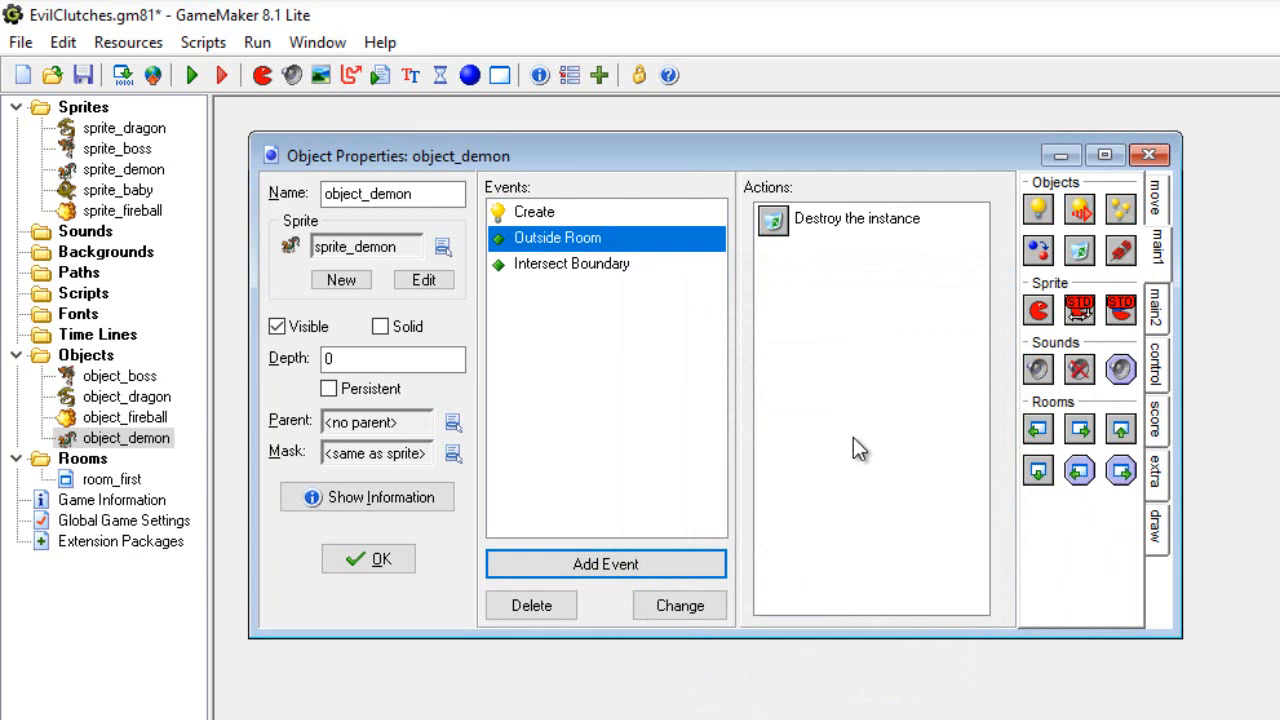
Add a Collision event with object_fireball to object_demon and include a Destroy Instance action applied to Self.
left_click(642, 559)
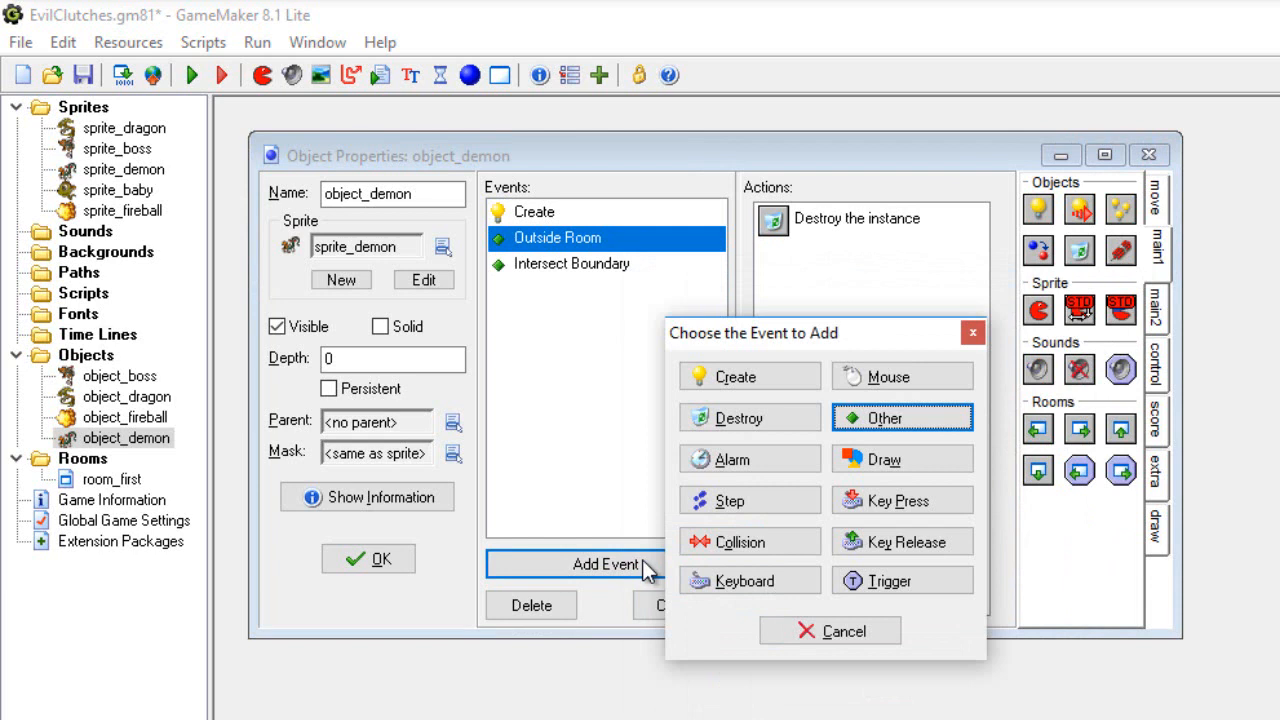
left_click(707, 545)
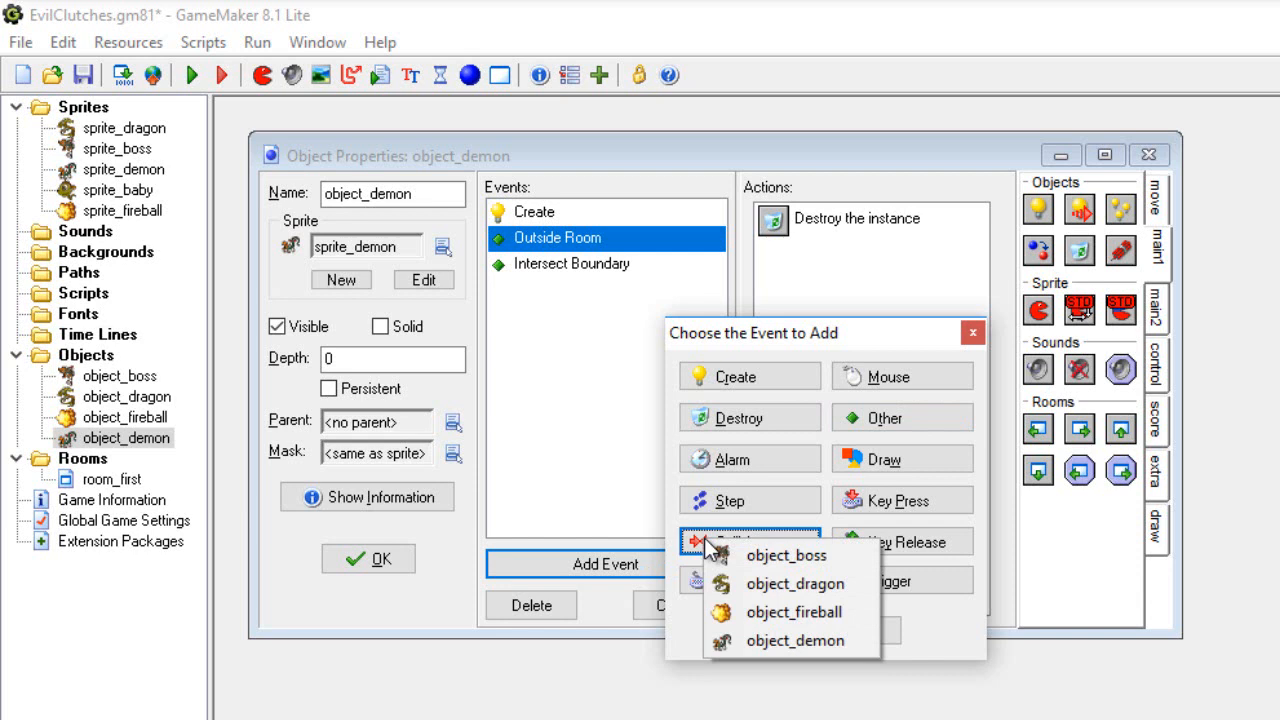
left_click(756, 613)
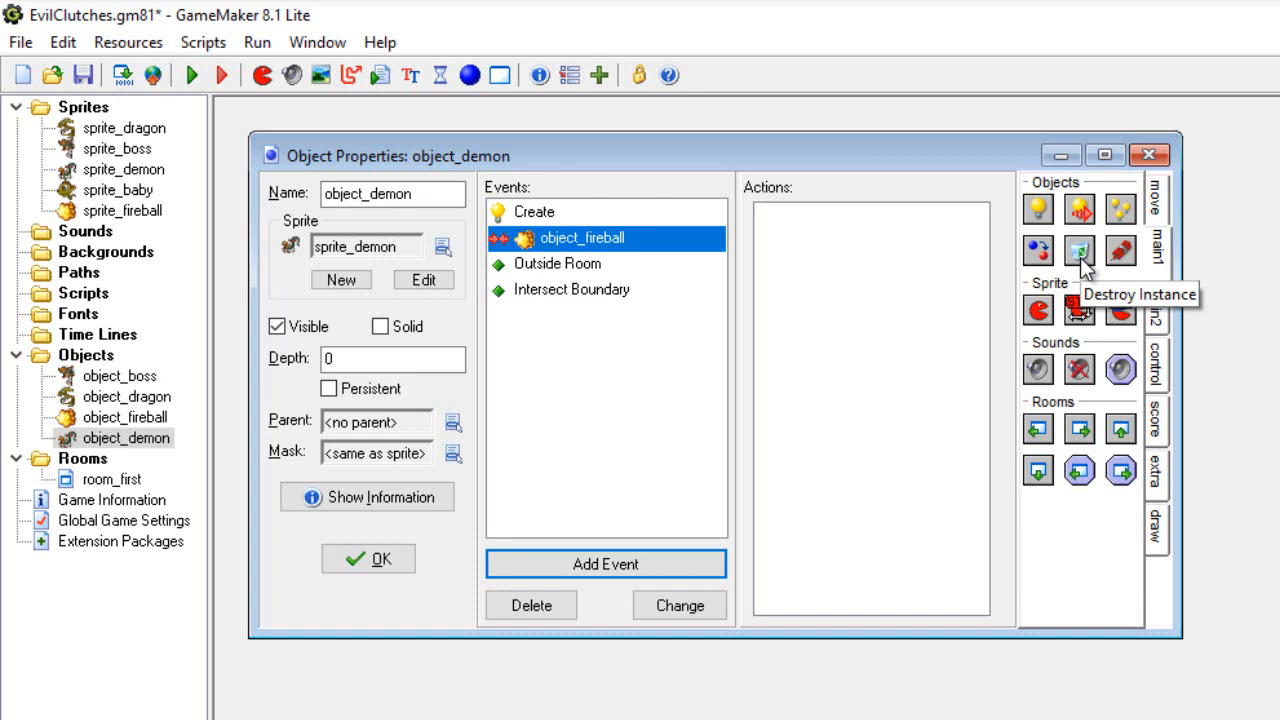
left_click_drag(1080, 252, 813, 238)
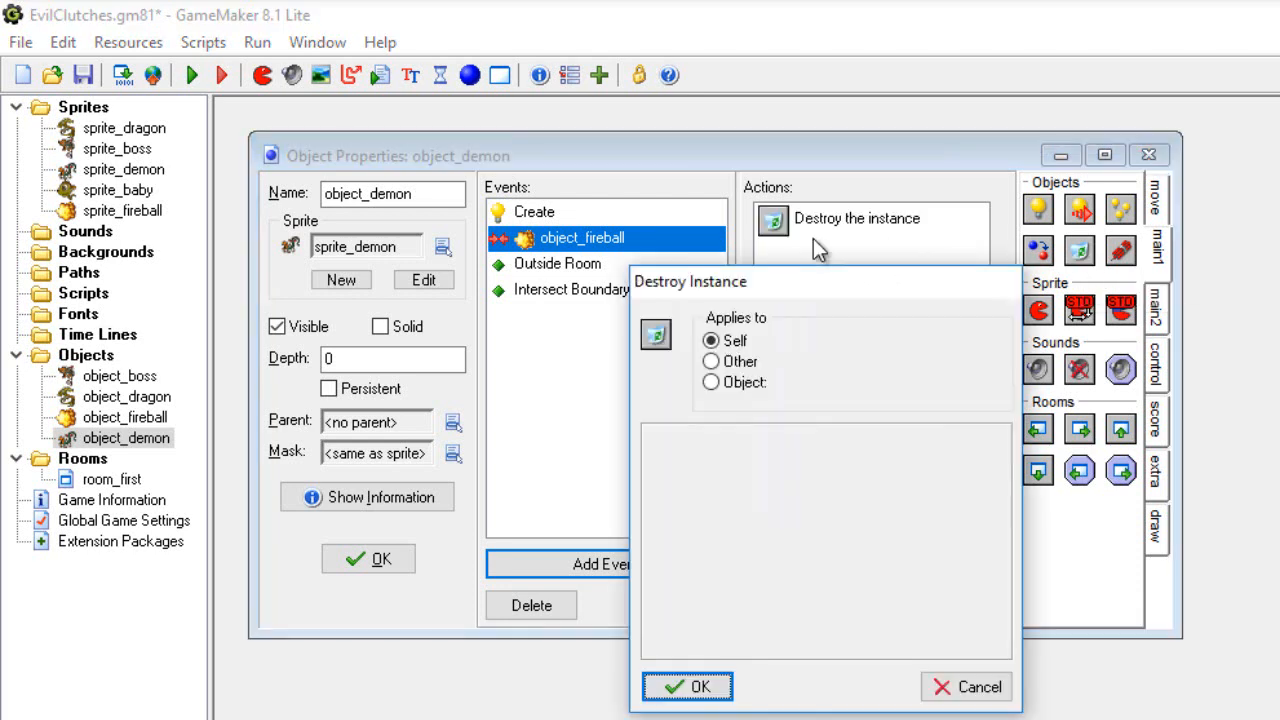
left_click(695, 688)
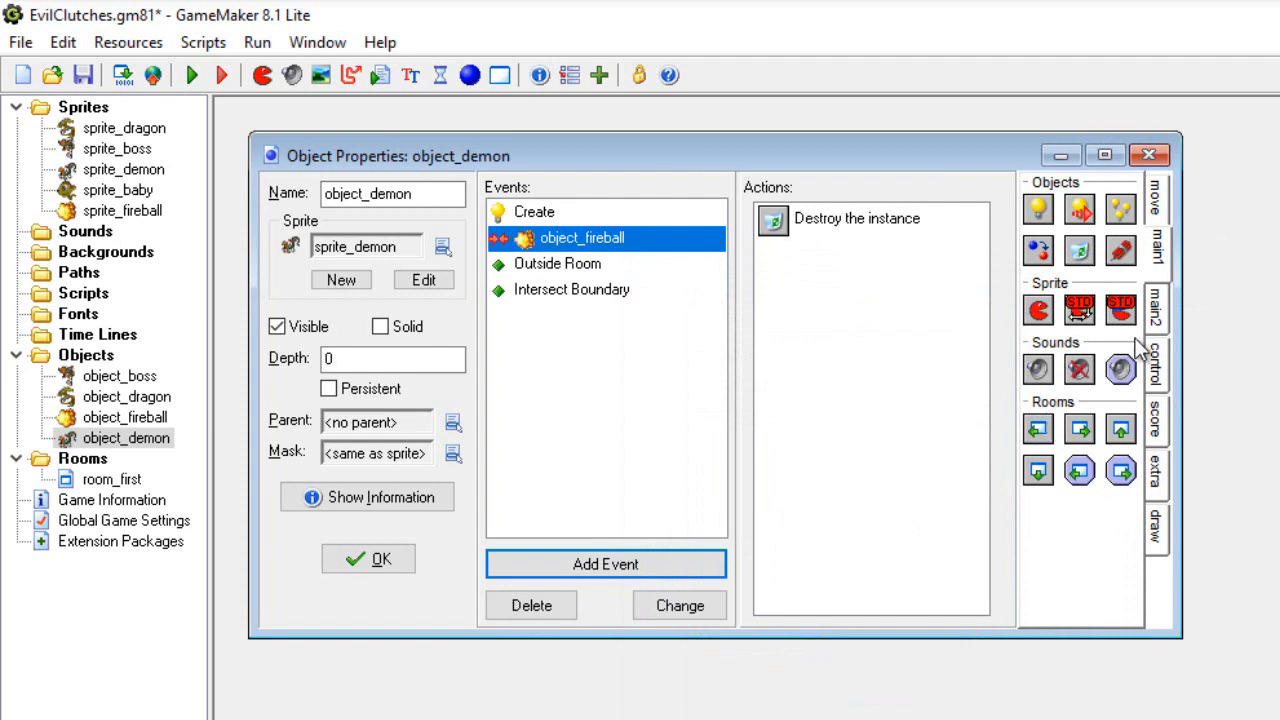
Add a Set Score action to the fireball collision event with a new score of 100, set as Relative.
left_click(1158, 418)
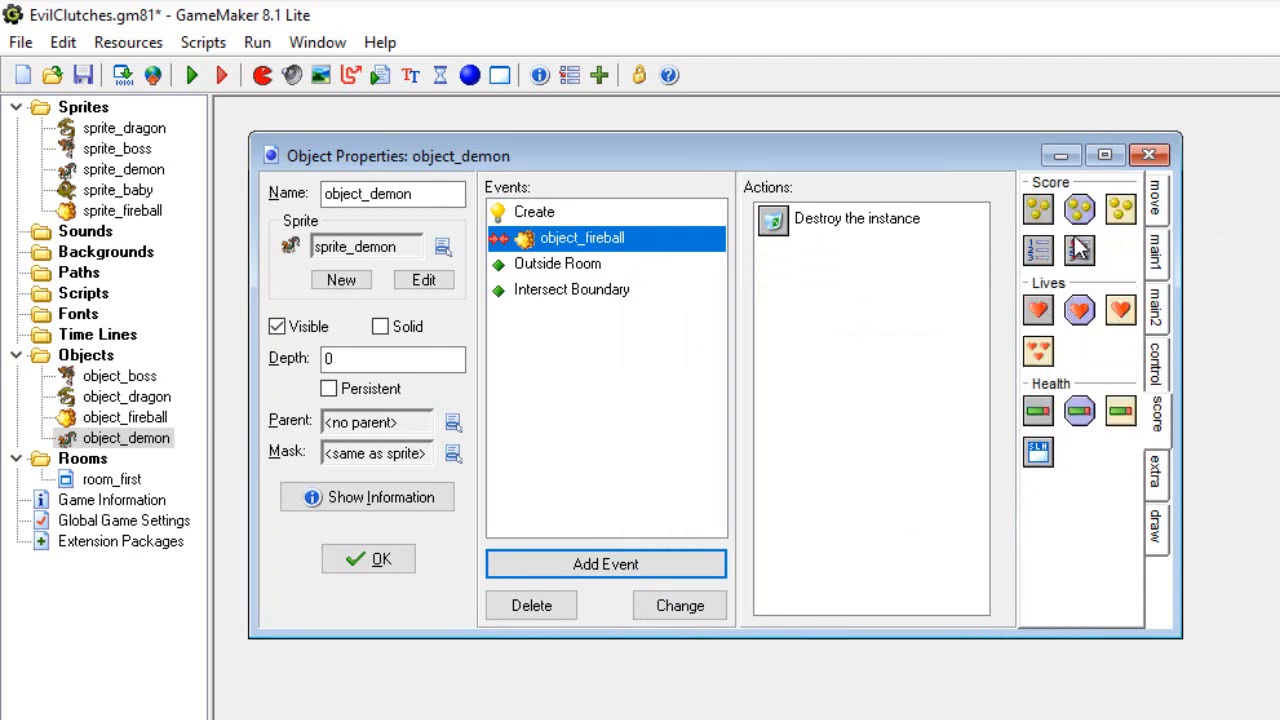
left_click_drag(1055, 222, 814, 292)
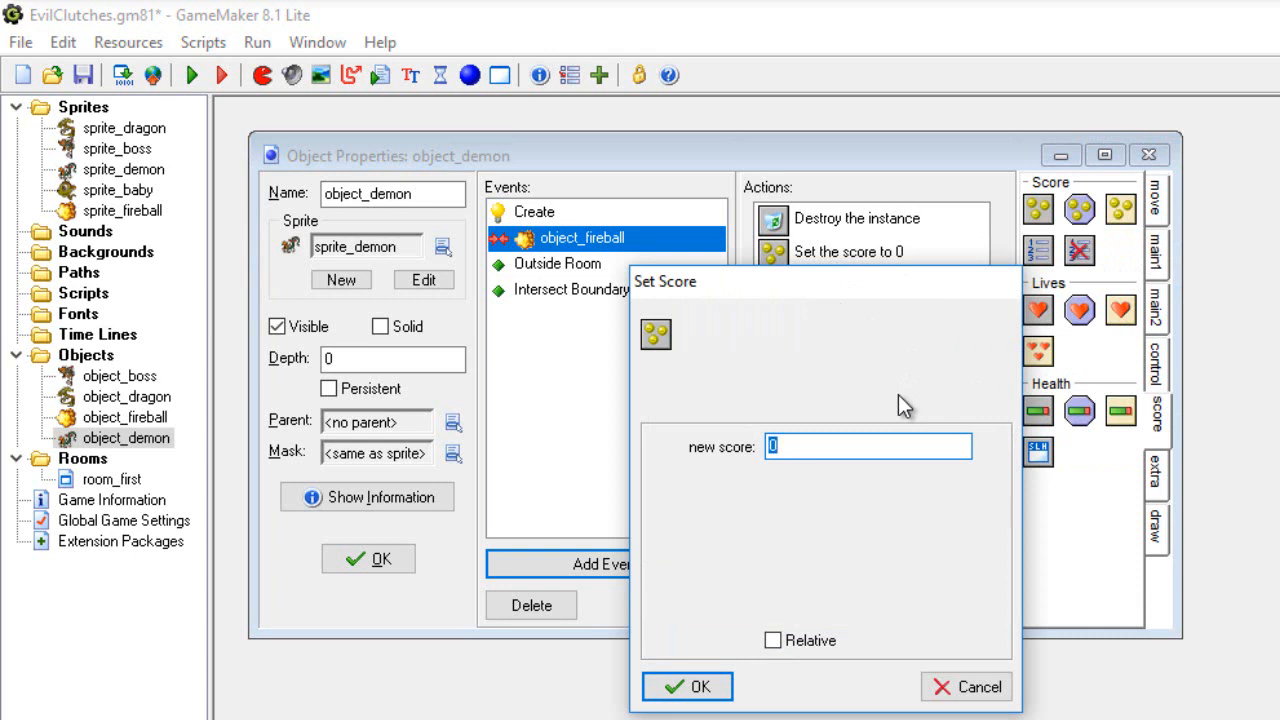
type("100")
left_click(774, 642)
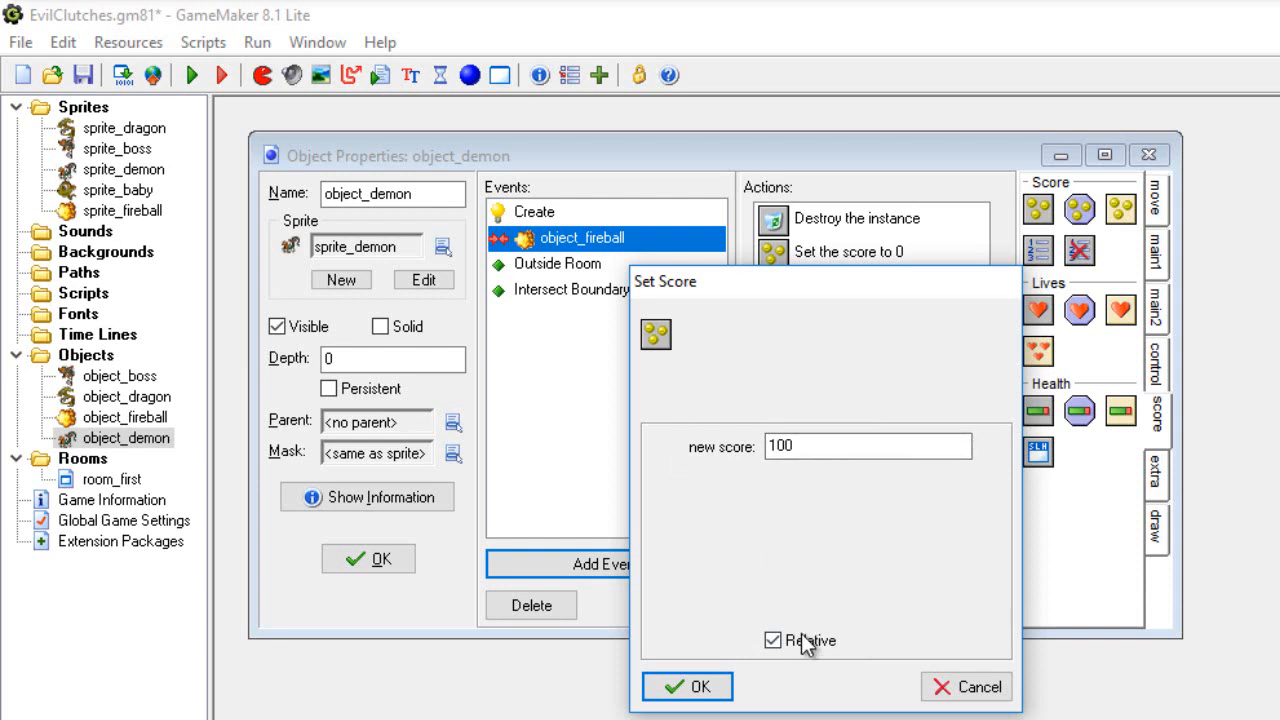
left_click(774, 646)
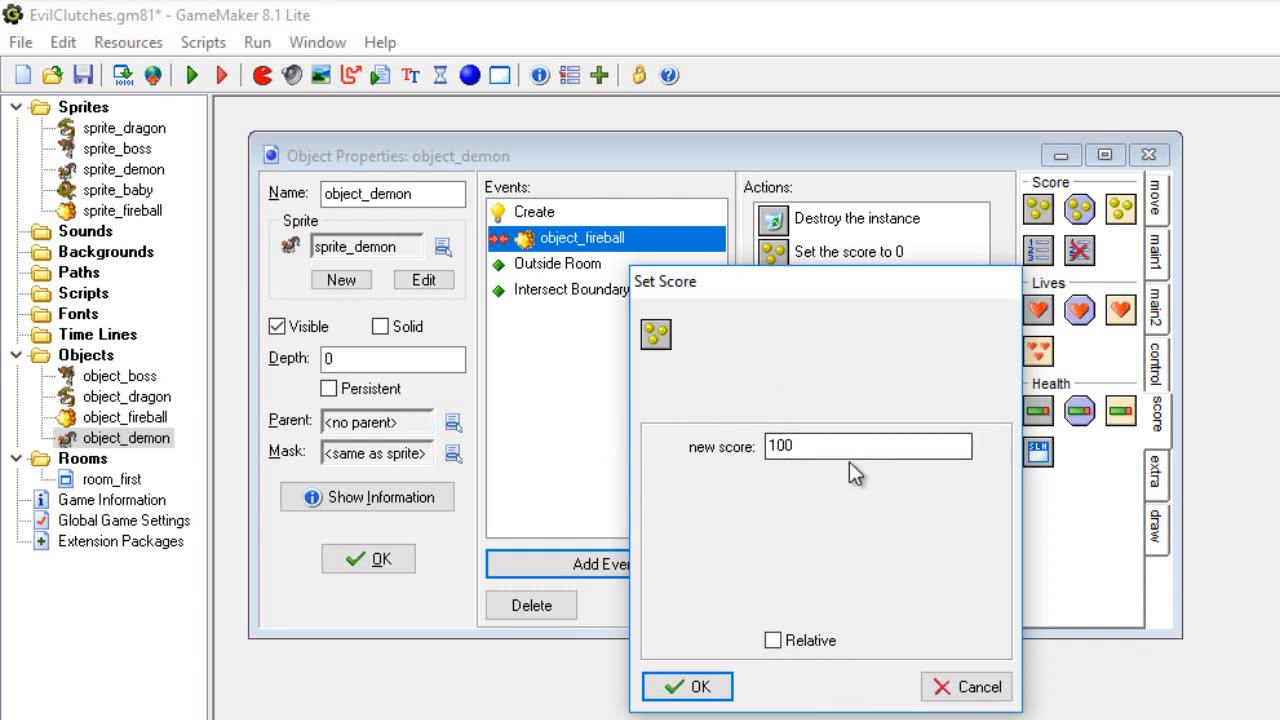
left_click(774, 644)
left_click(722, 690)
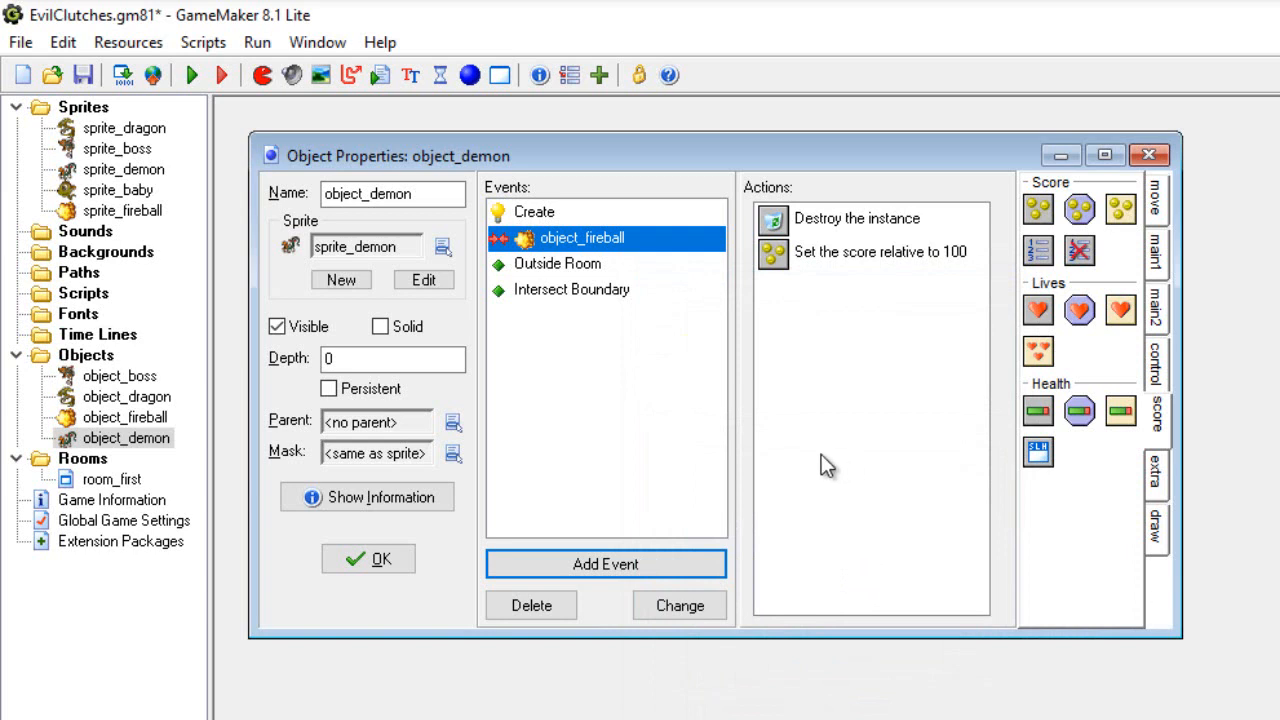
Add a collision event with object_dragon to object_demon and give it a Show Highscore action with the default settings.
left_click(655, 562)
left_click(738, 545)
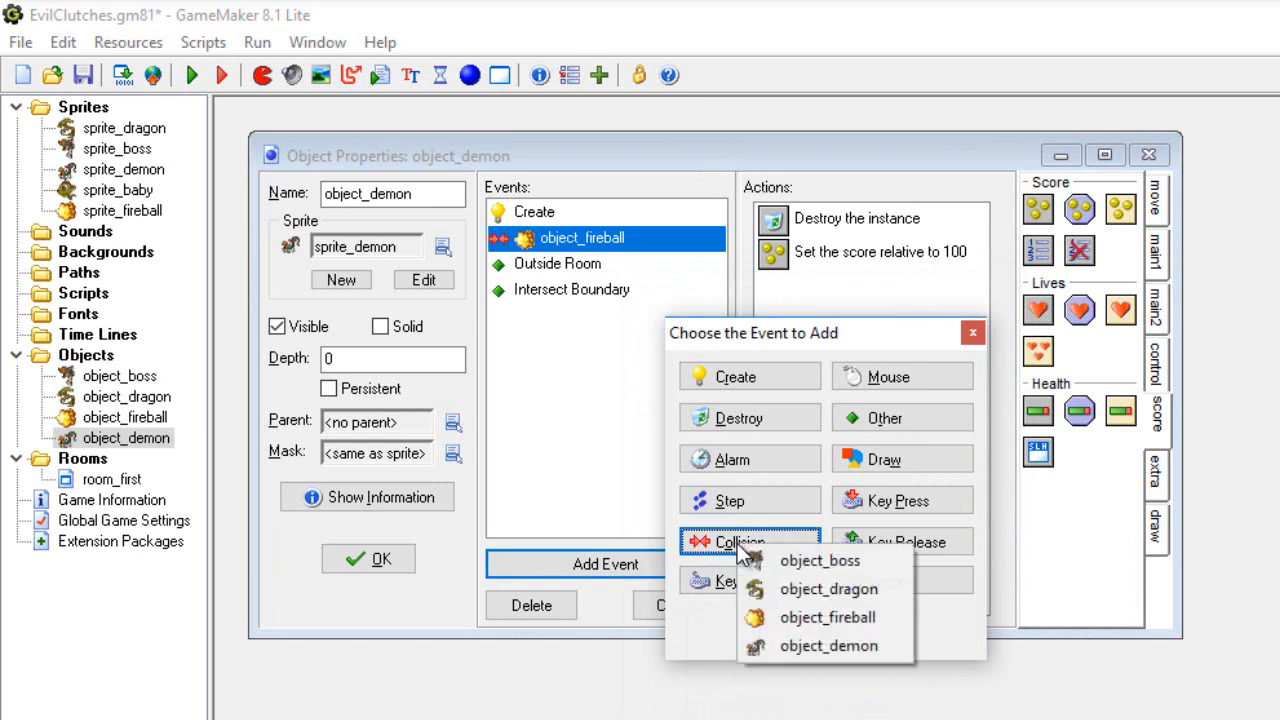
left_click(788, 590)
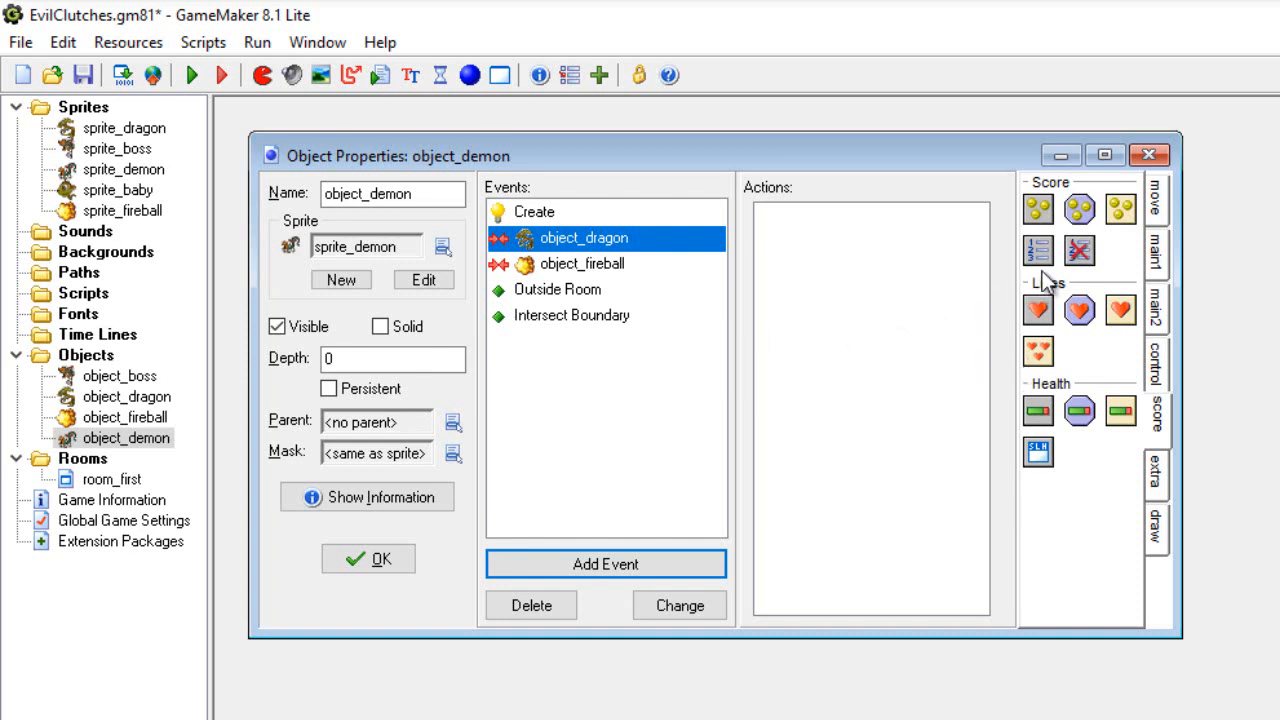
left_click_drag(1043, 262, 870, 251)
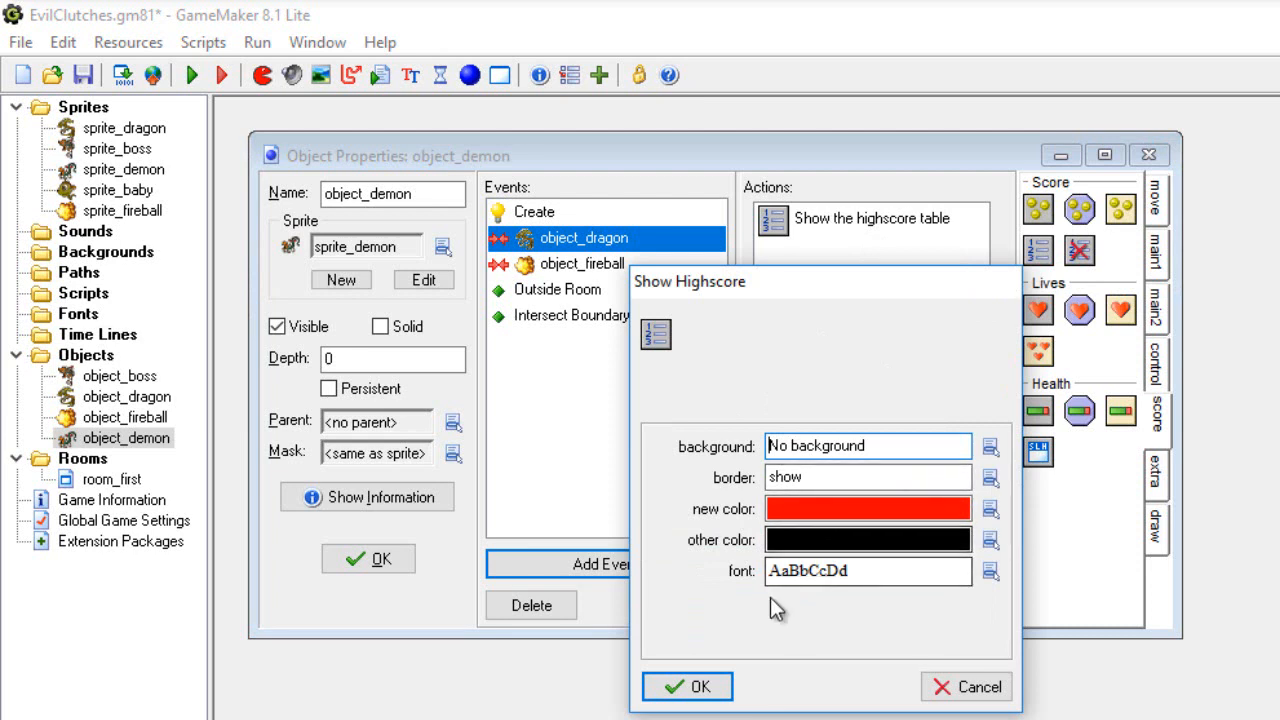
left_click(722, 686)
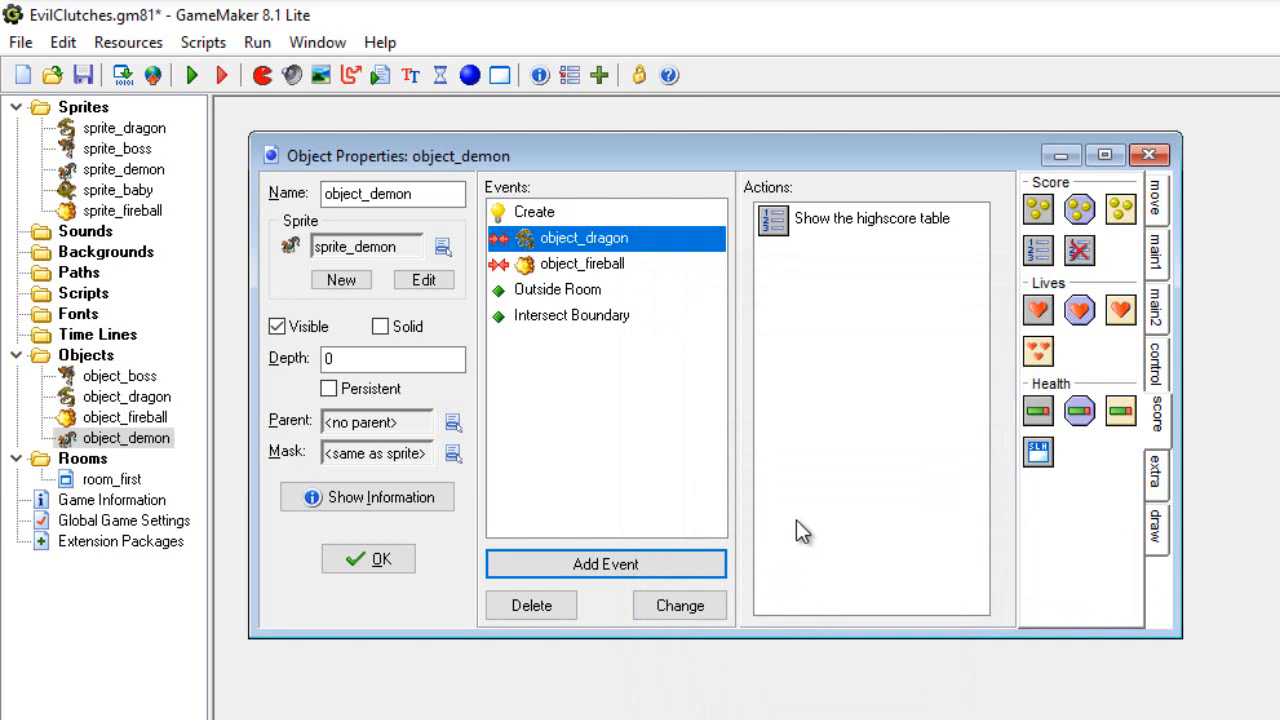
Add a Restart Game action after the highscore action in object_demon's dragon collision event and accept the object's properties.
left_click(1156, 306)
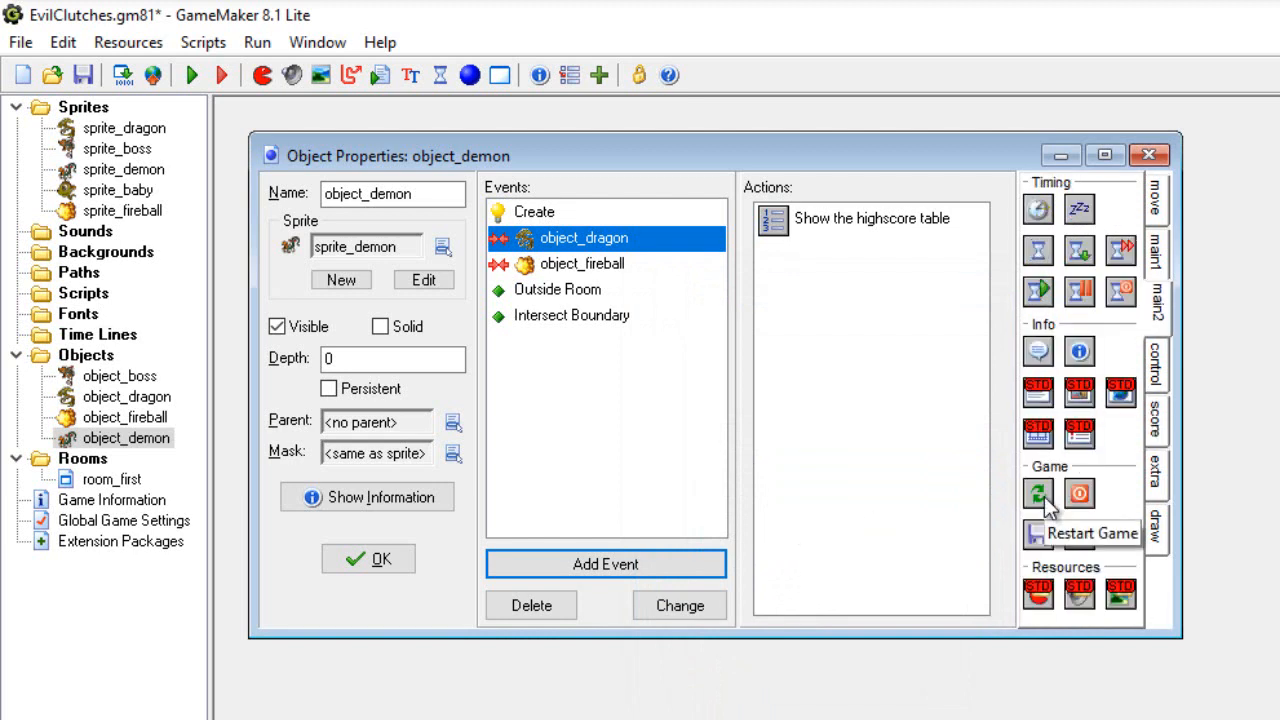
left_click_drag(1043, 496, 799, 304)
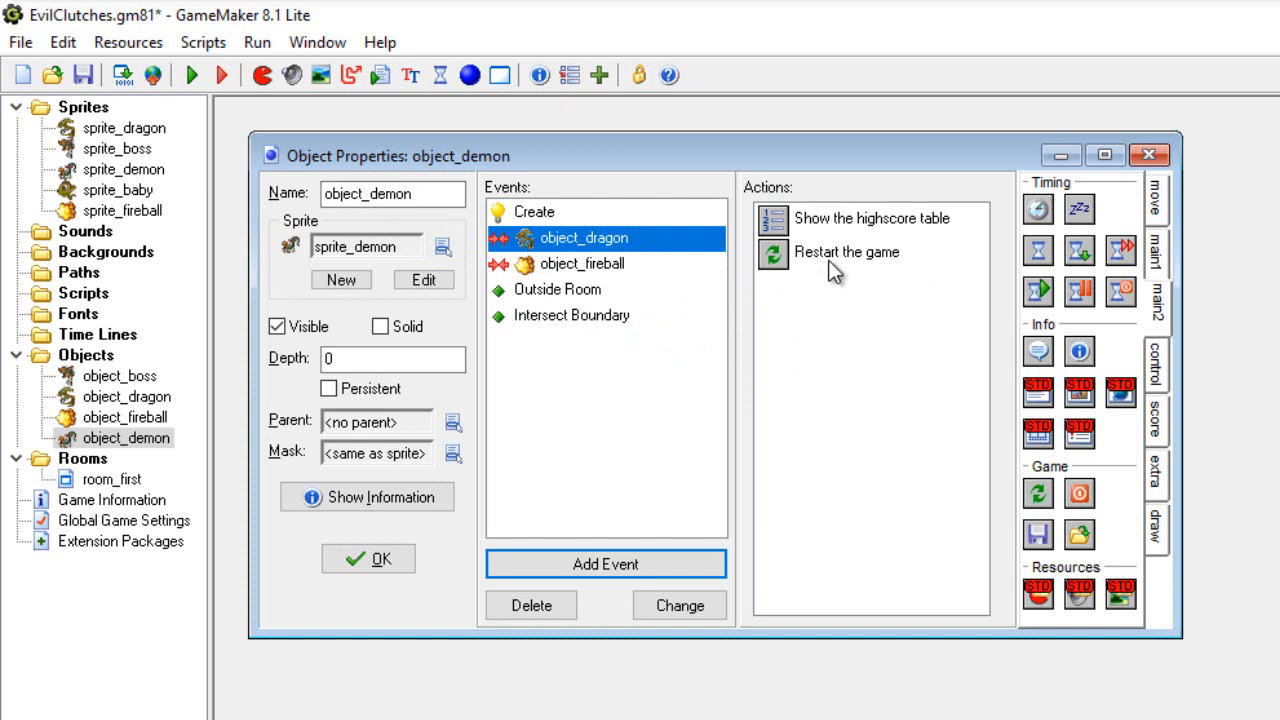
mouse_move(830, 232)
left_click(405, 558)
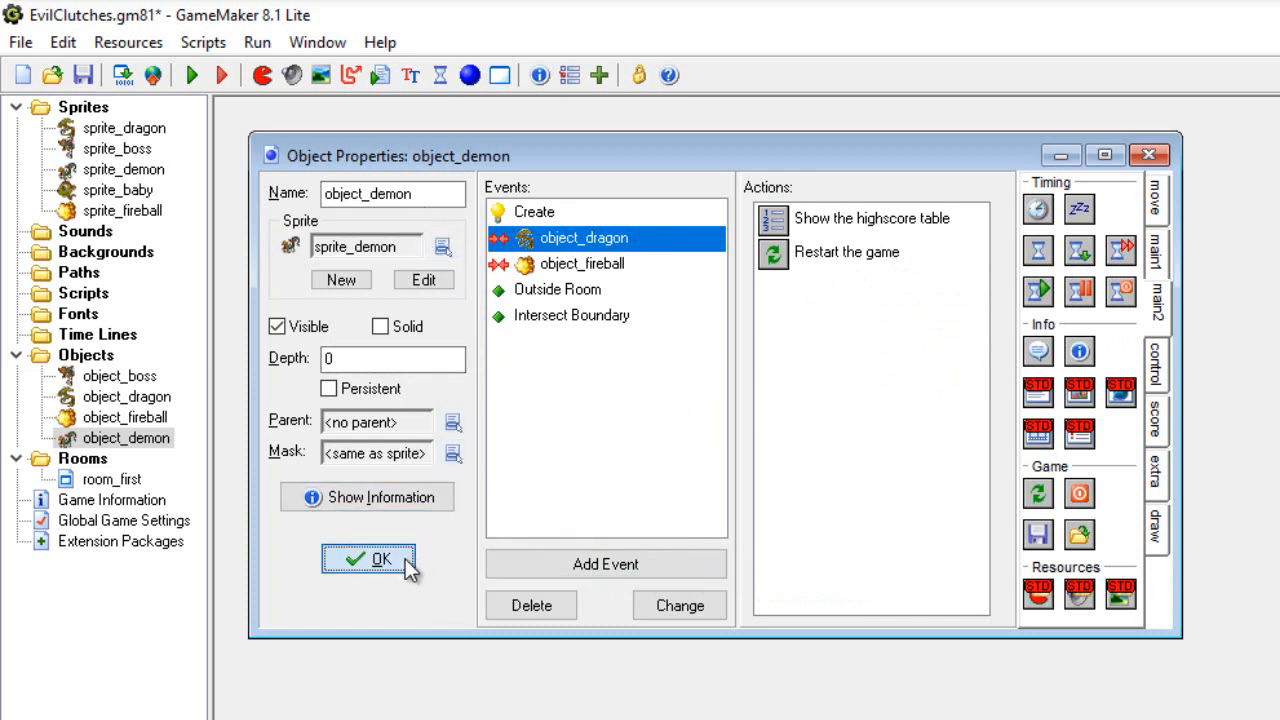
Add a regular Step event to object_boss with a Test Chance action set to 50 sides.
double_click(140, 382)
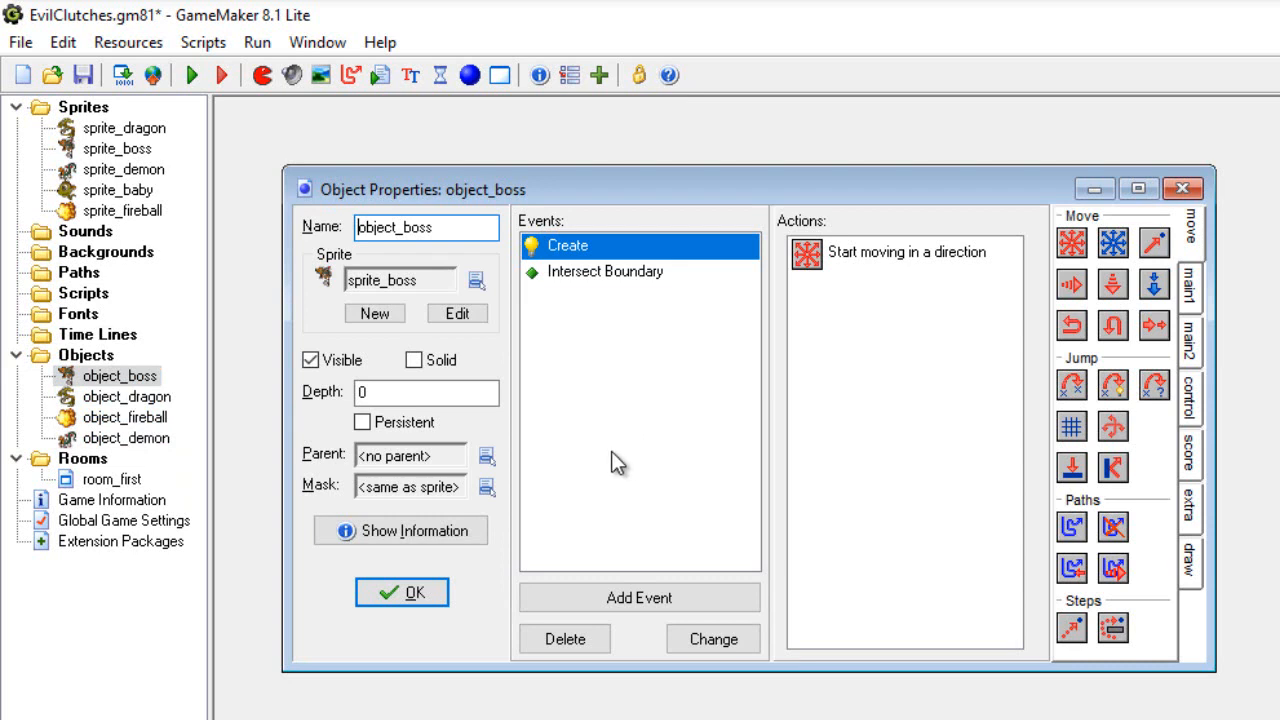
left_click(619, 600)
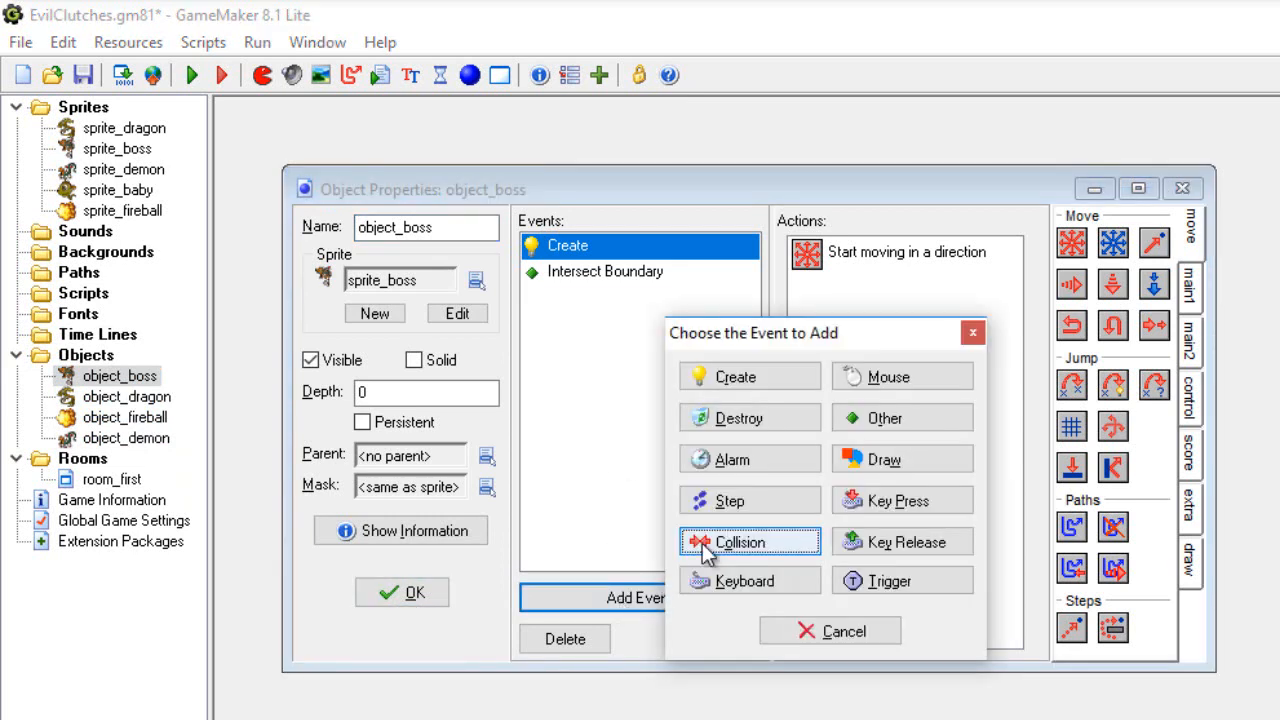
left_click(733, 505)
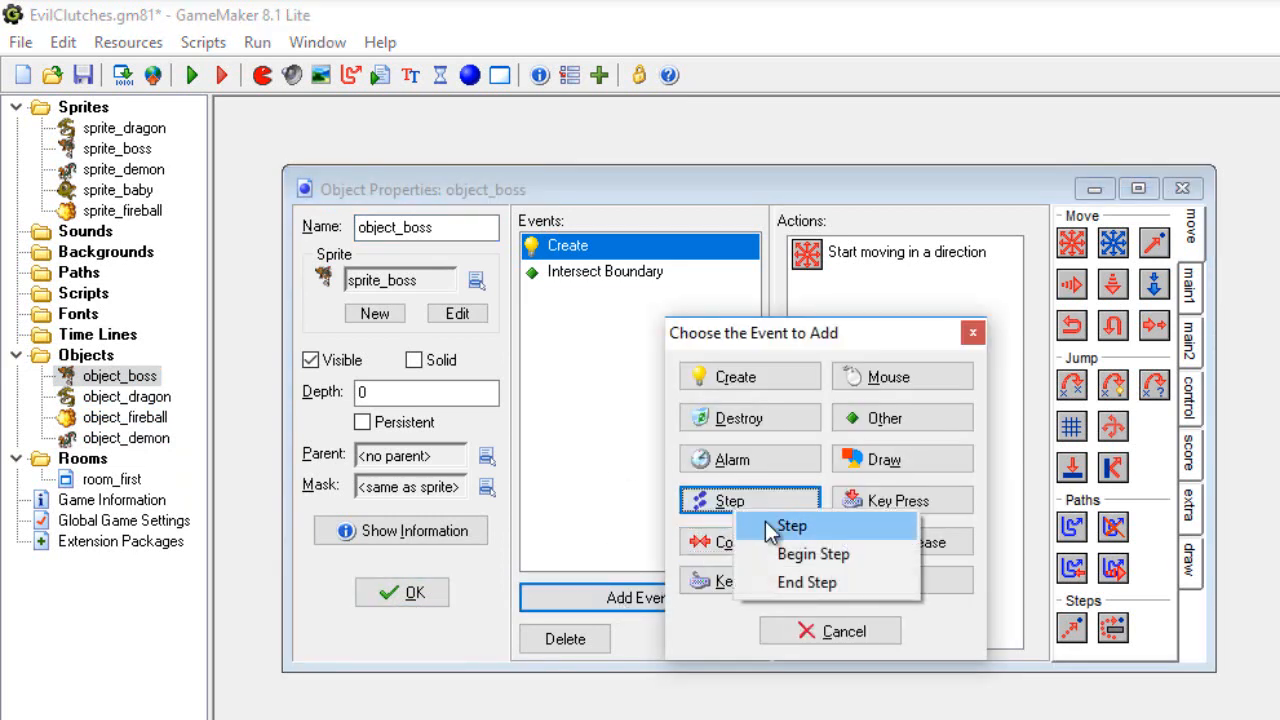
left_click(765, 525)
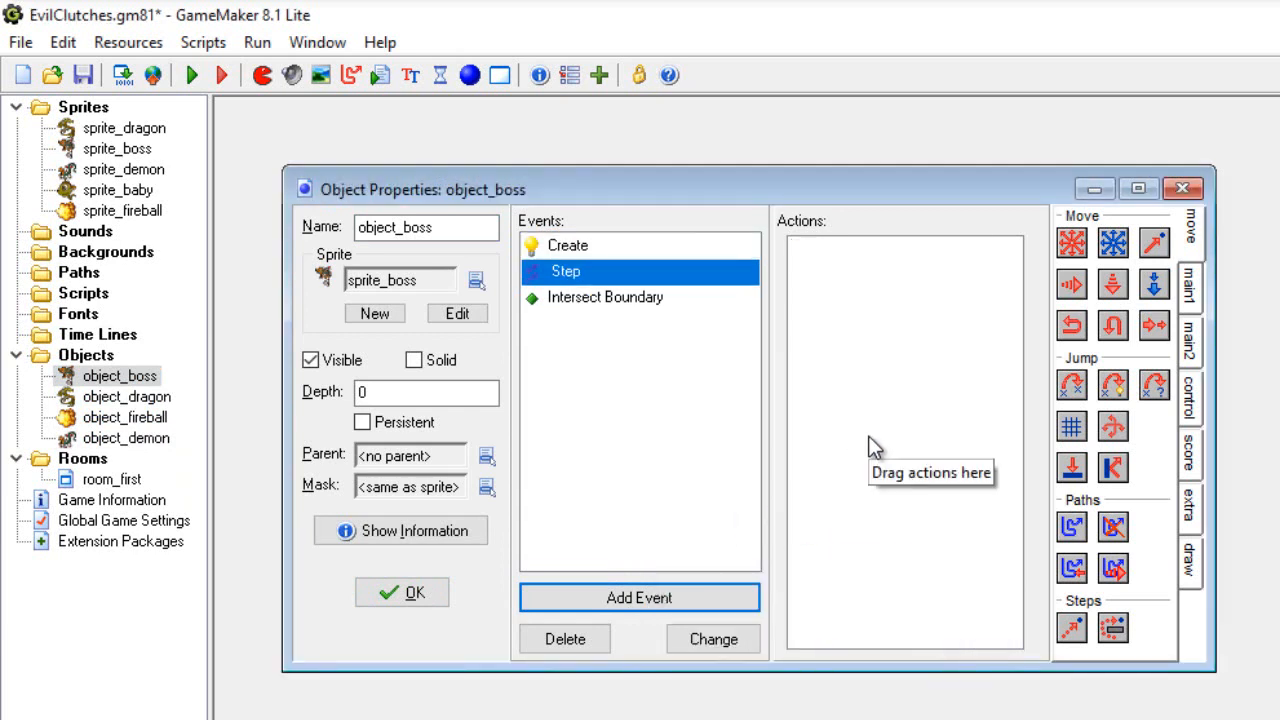
left_click(1190, 402)
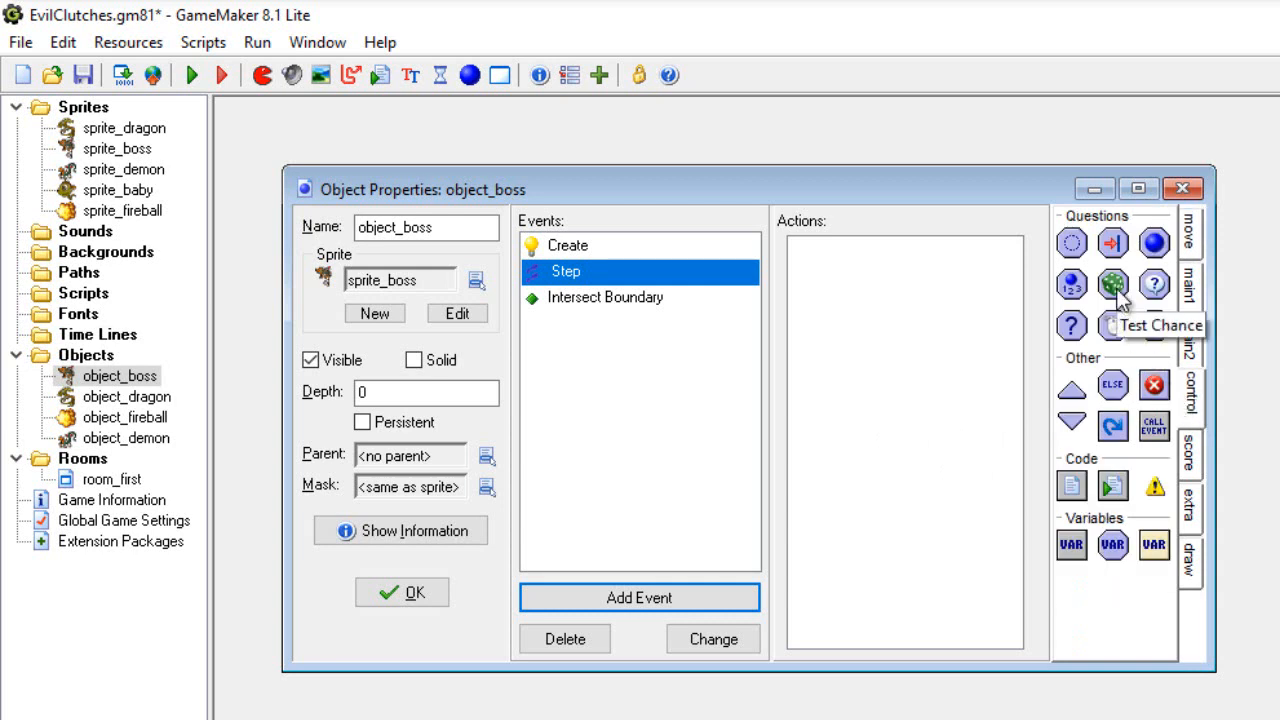
left_click_drag(1118, 286, 906, 274)
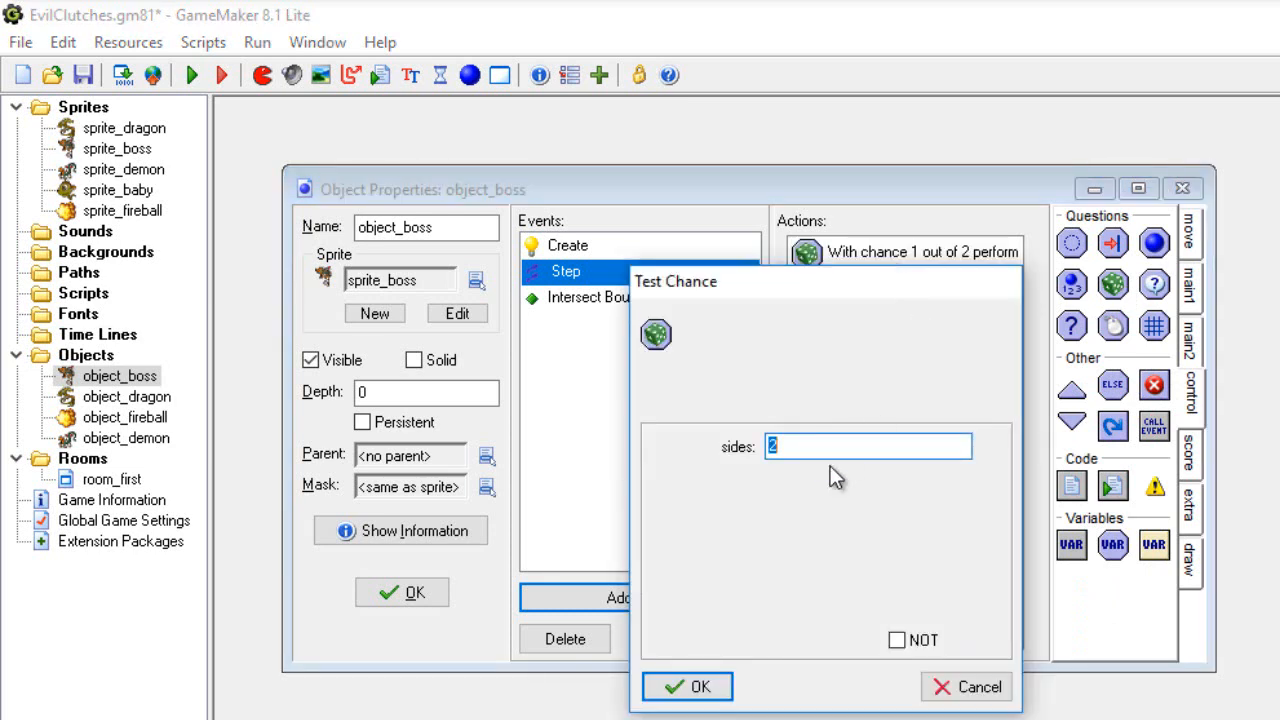
type("50")
left_click(700, 687)
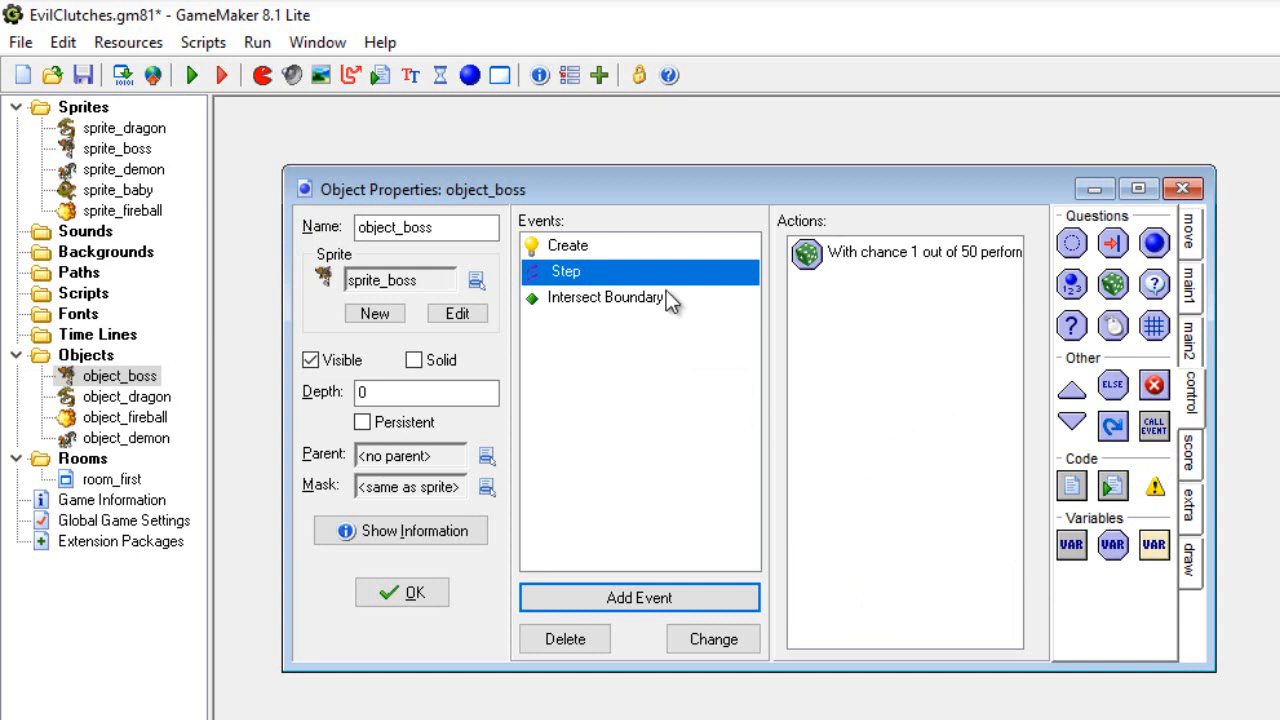
Add a Create Instance action for object_demon, positioned relative, to object_boss's Step event and accept the object's properties.
left_click(572, 250)
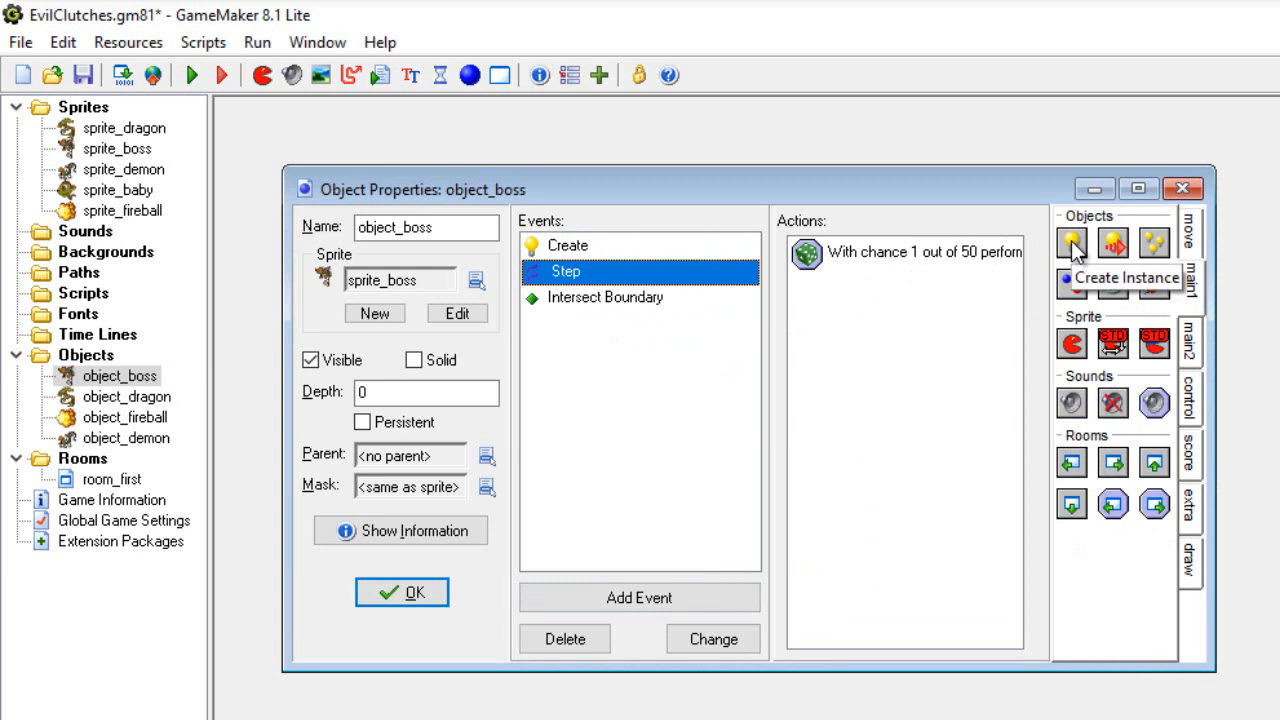
left_click_drag(1072, 248, 829, 341)
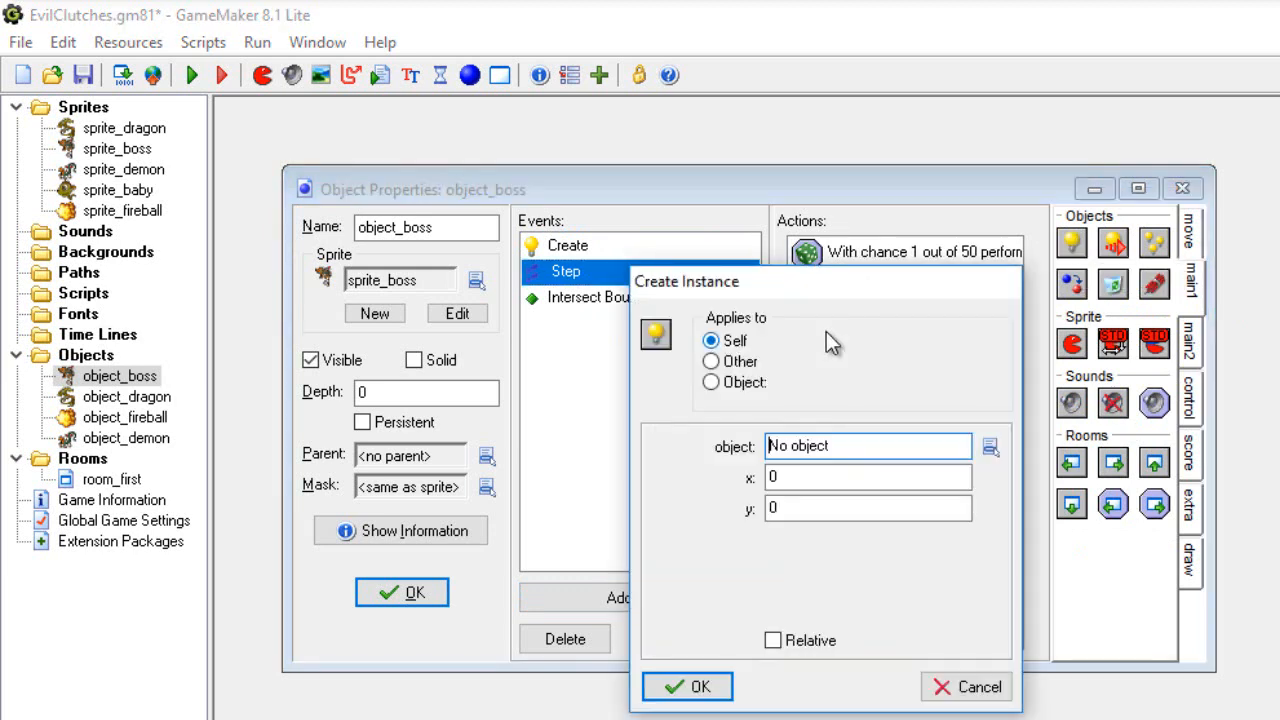
left_click(993, 449)
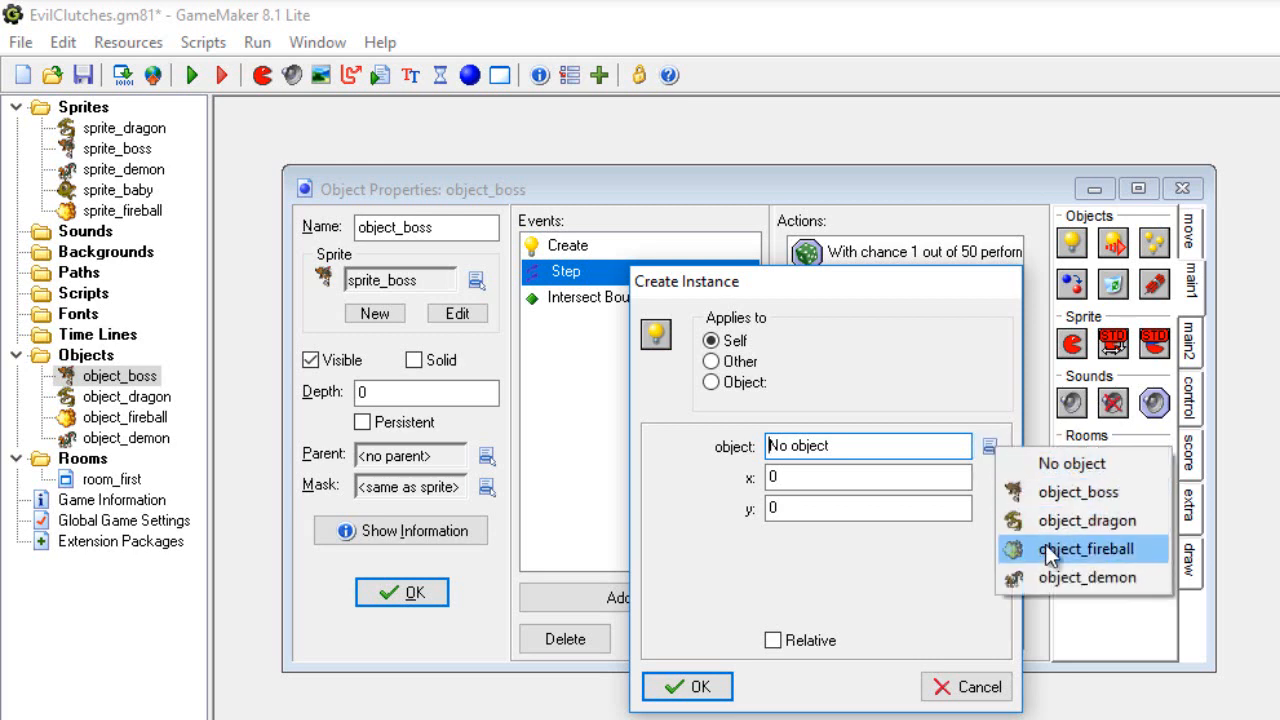
left_click(1040, 577)
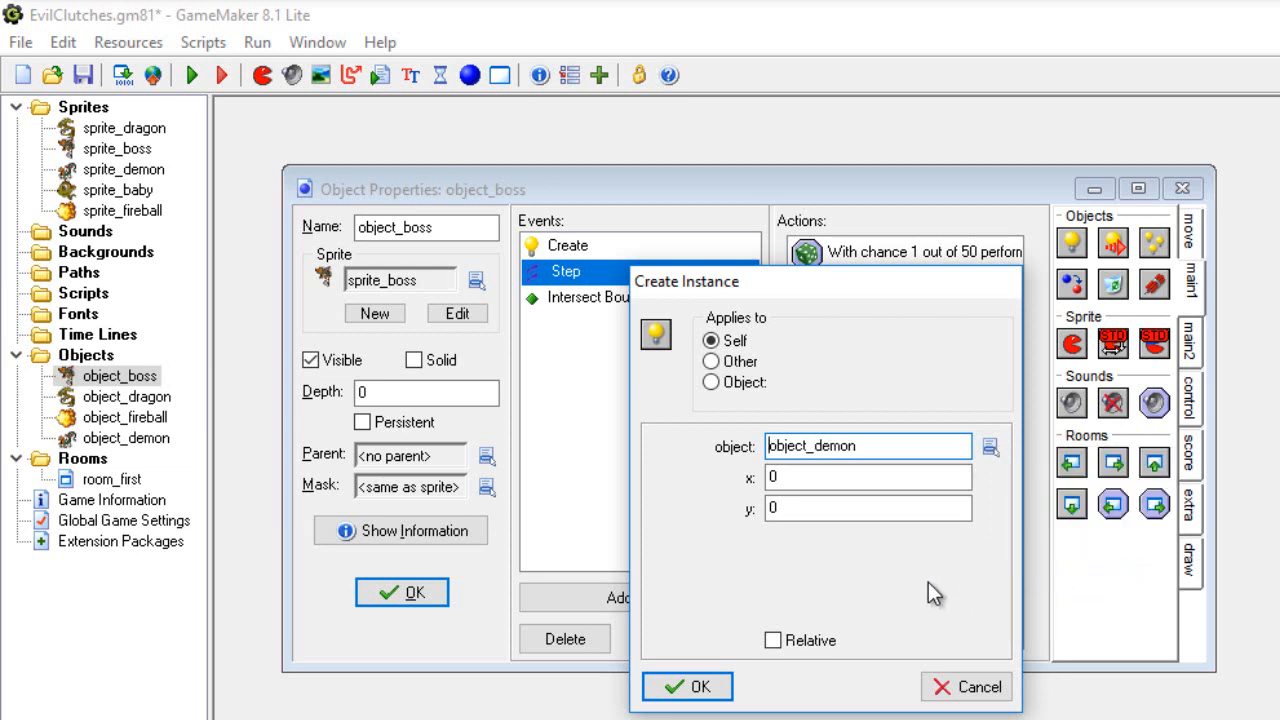
left_click(774, 641)
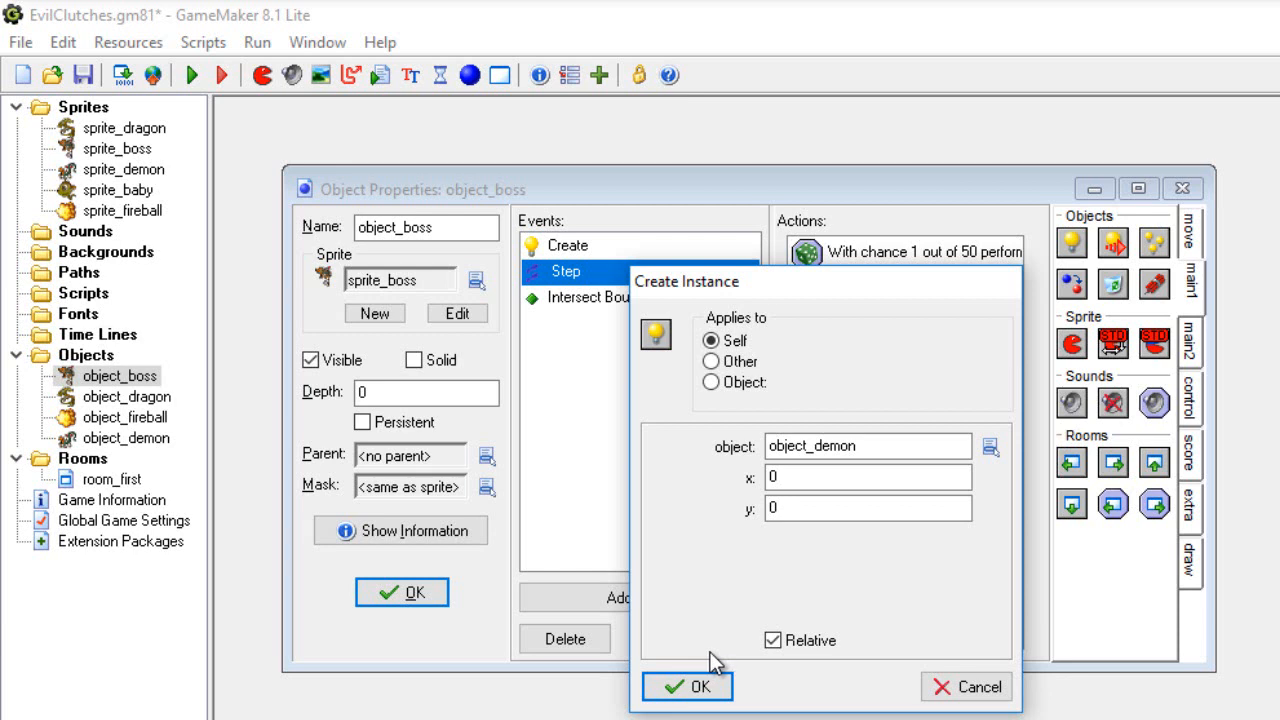
left_click(700, 687)
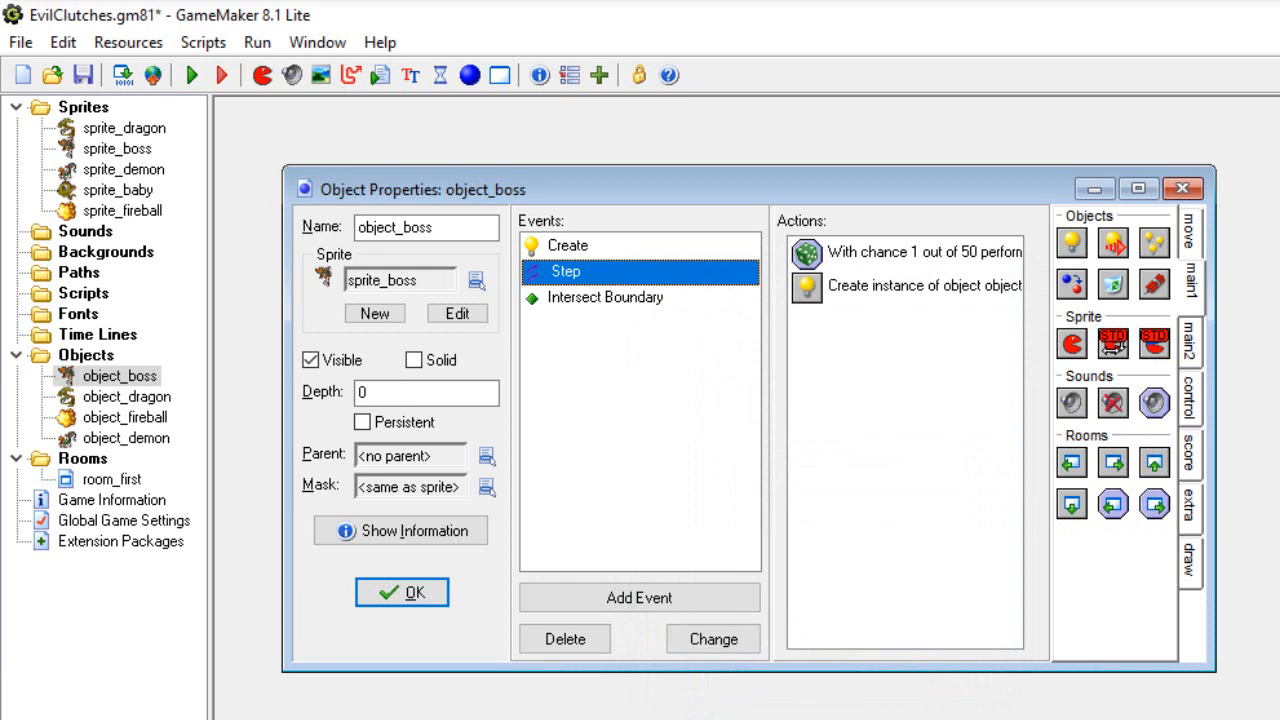
left_click(412, 597)
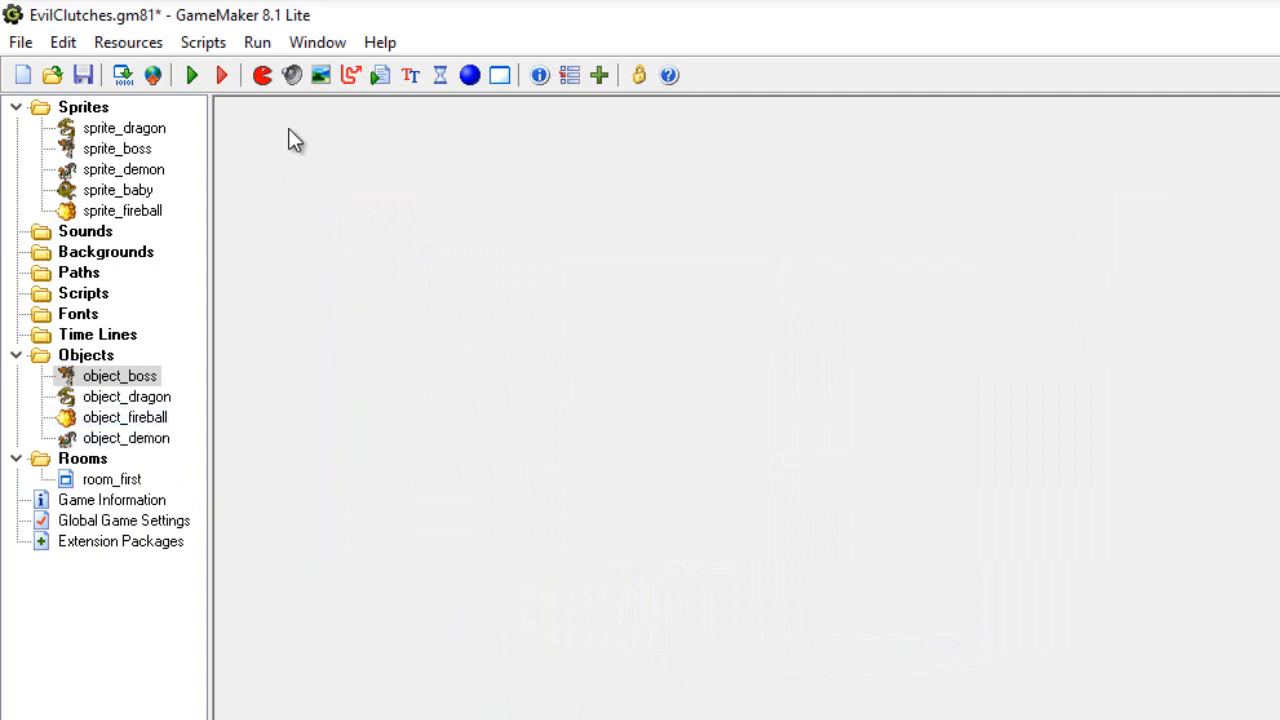
Create a new object that uses sprite_baby and name it object_baby.
left_click(470, 80)
left_click(509, 314)
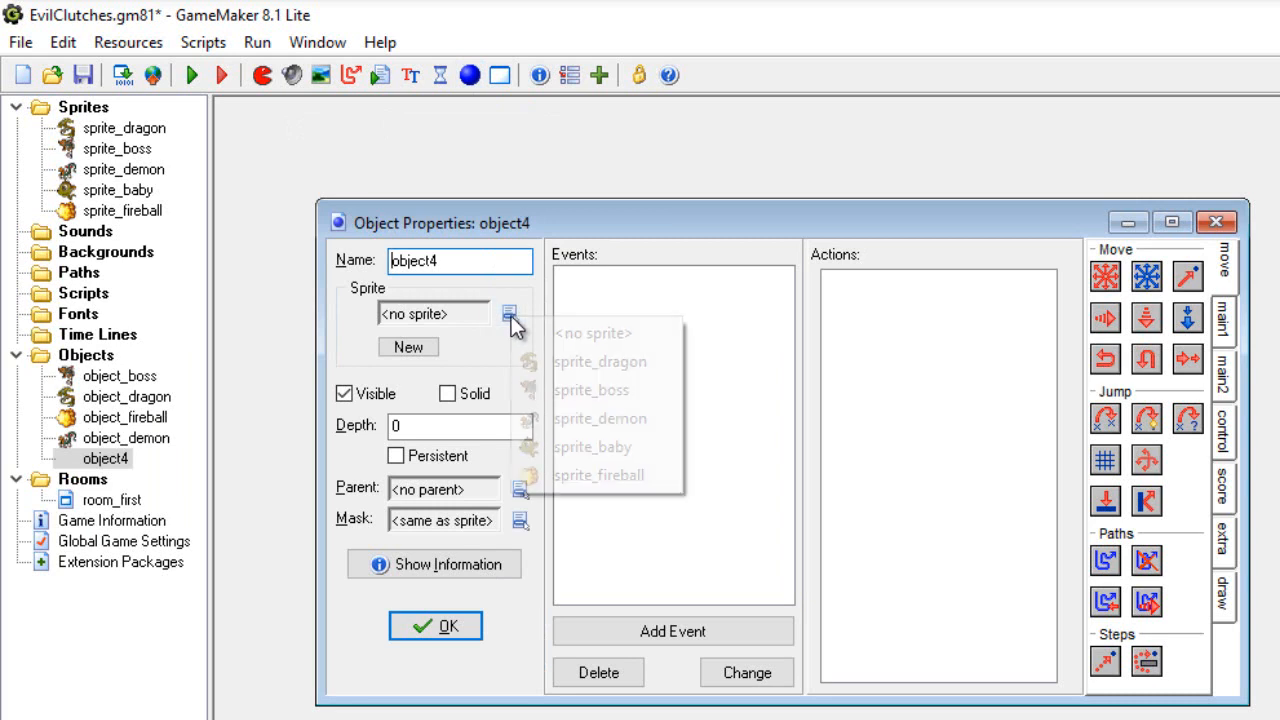
left_click(569, 451)
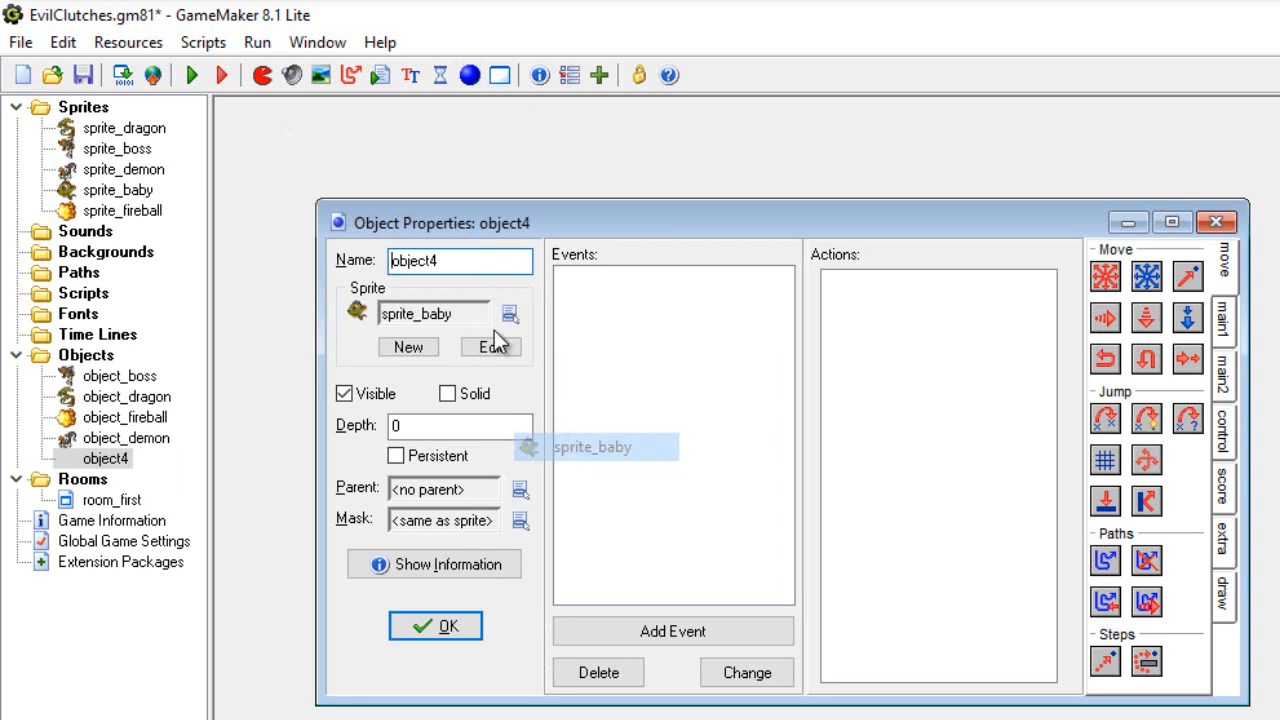
left_click(474, 256)
key("BackSpace")
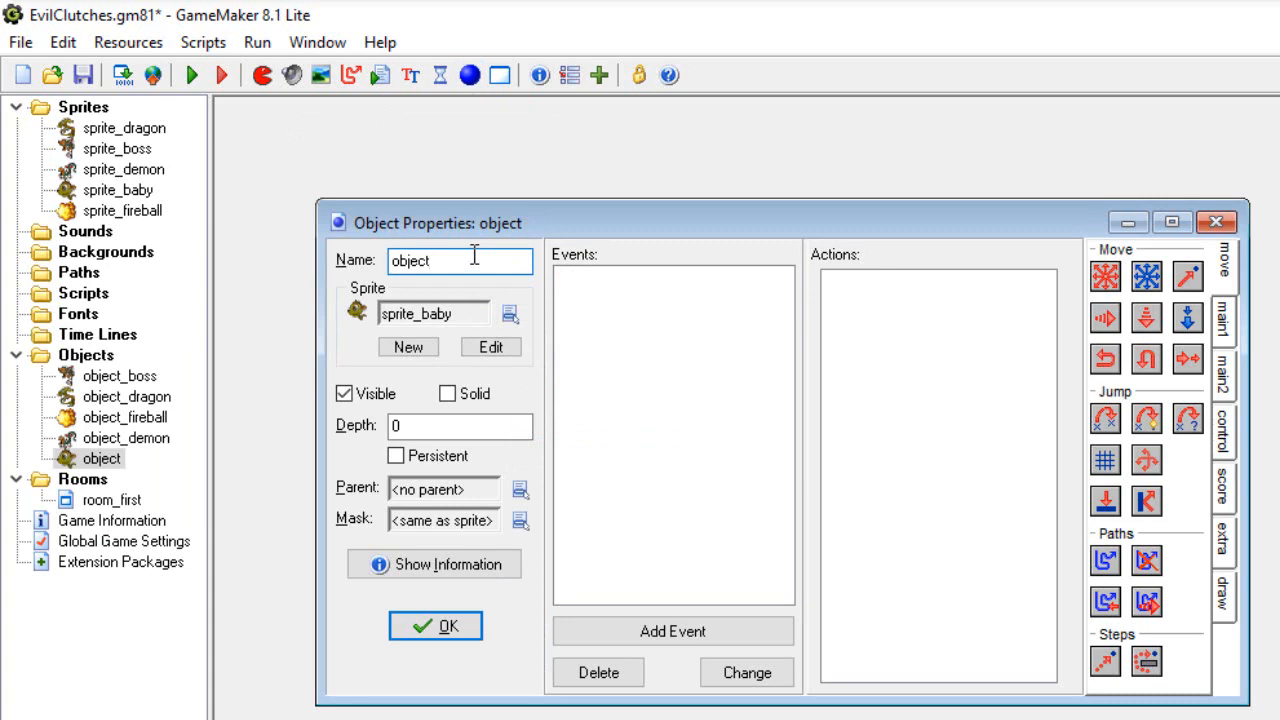
type("_baby")
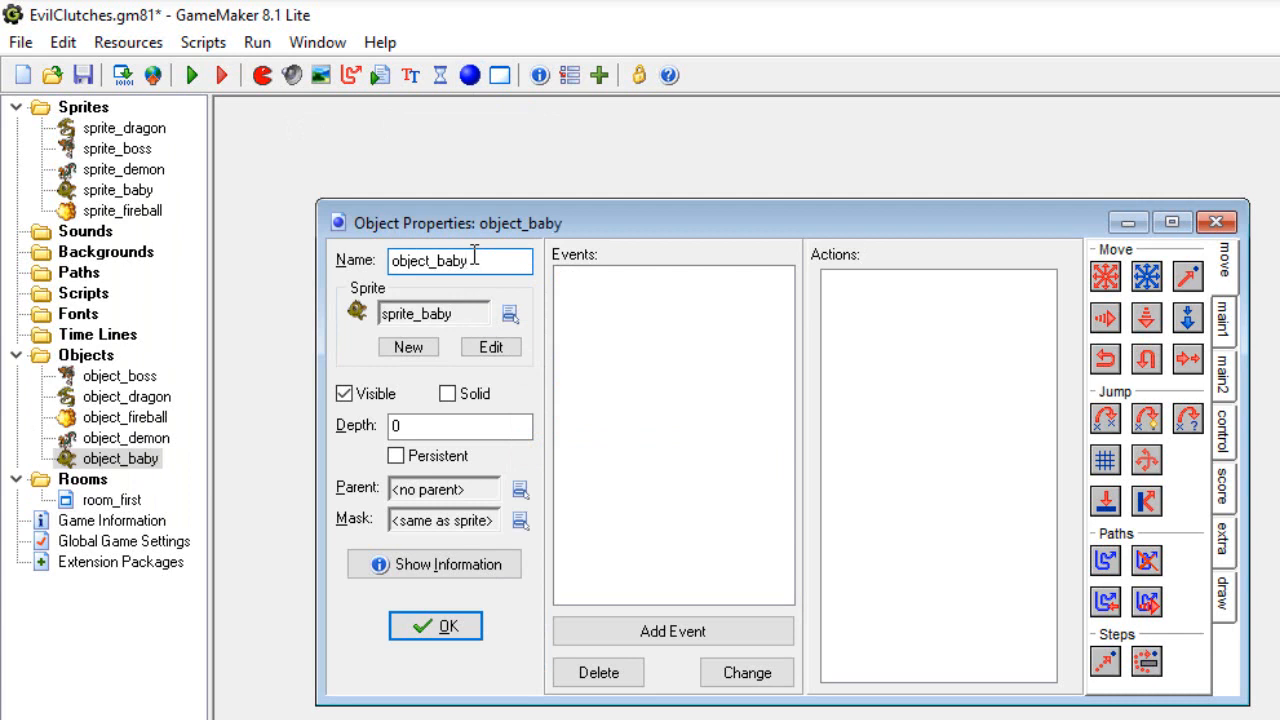
Add a Create event to object_baby with a Move Fixed action going left at speed 8.
left_click(602, 337)
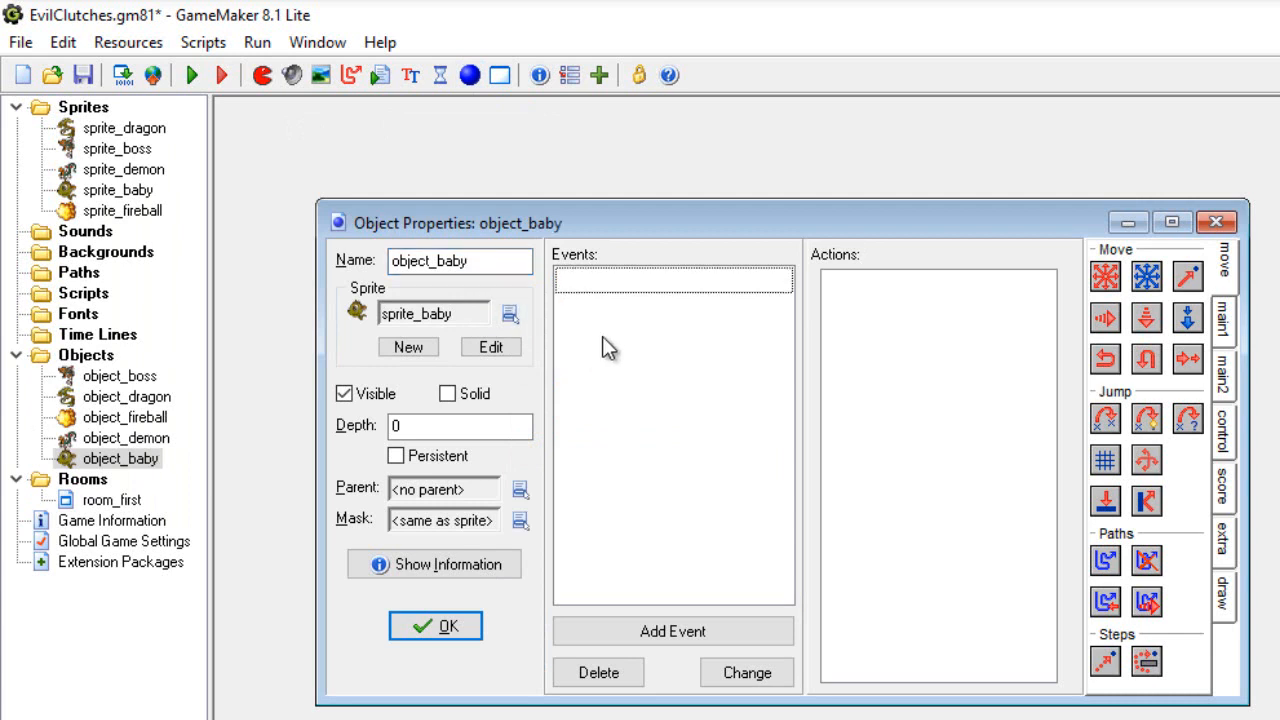
left_click(650, 631)
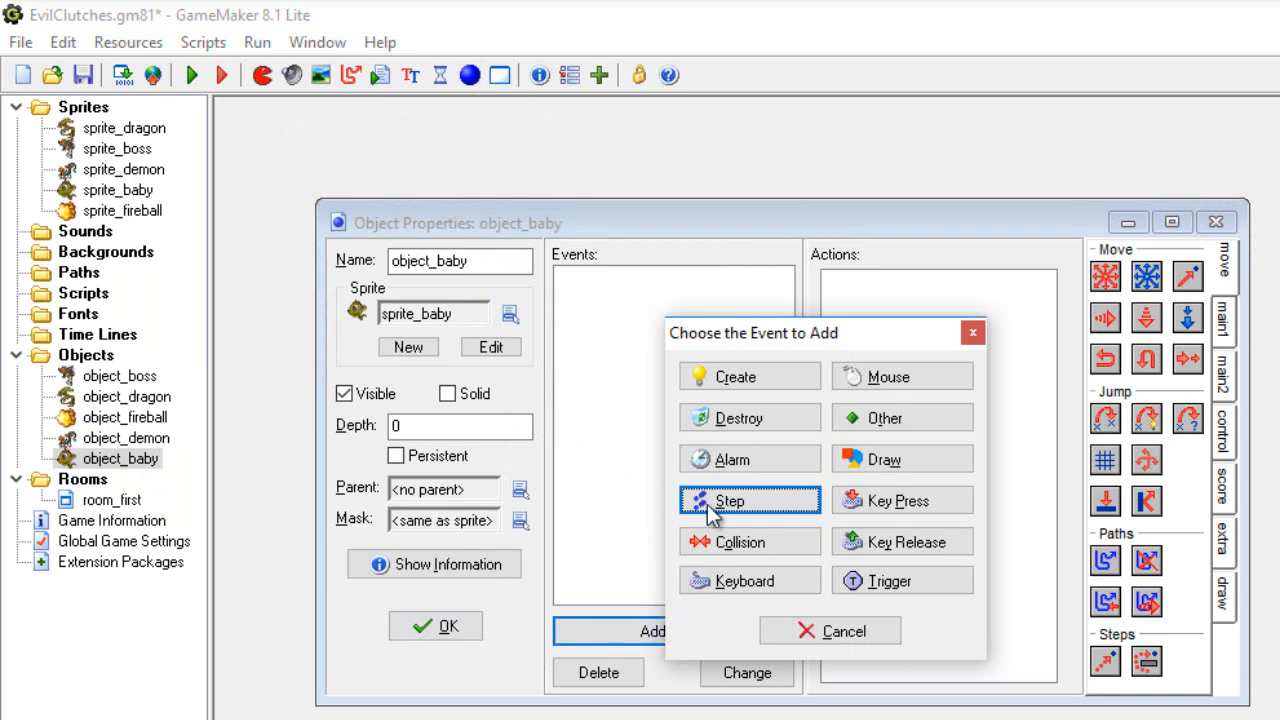
left_click(696, 377)
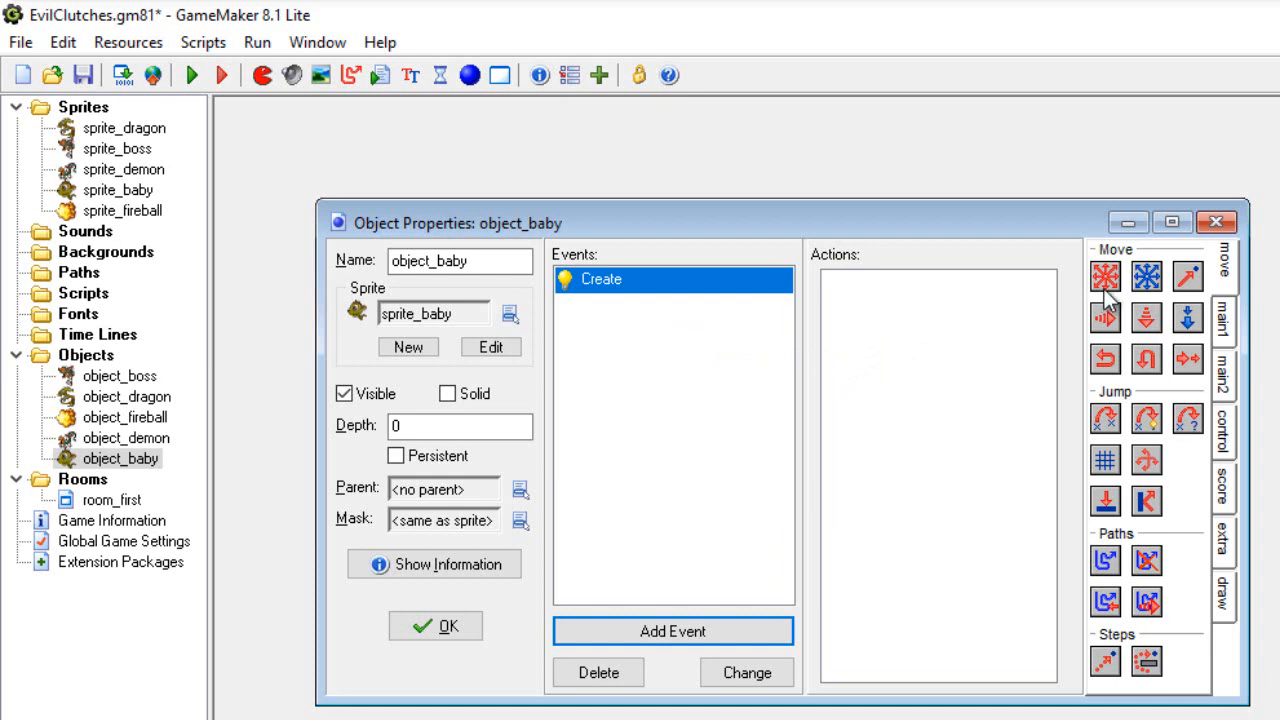
left_click_drag(1105, 278, 934, 314)
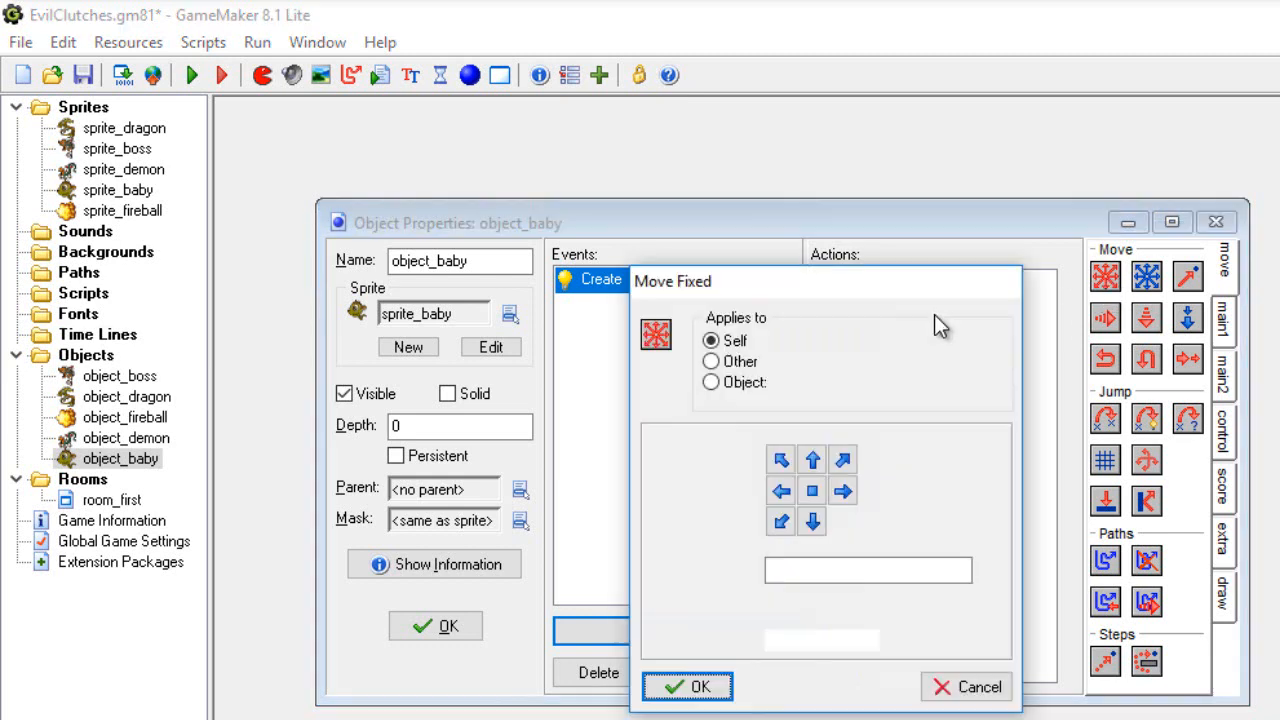
left_click(781, 491)
left_click(790, 572)
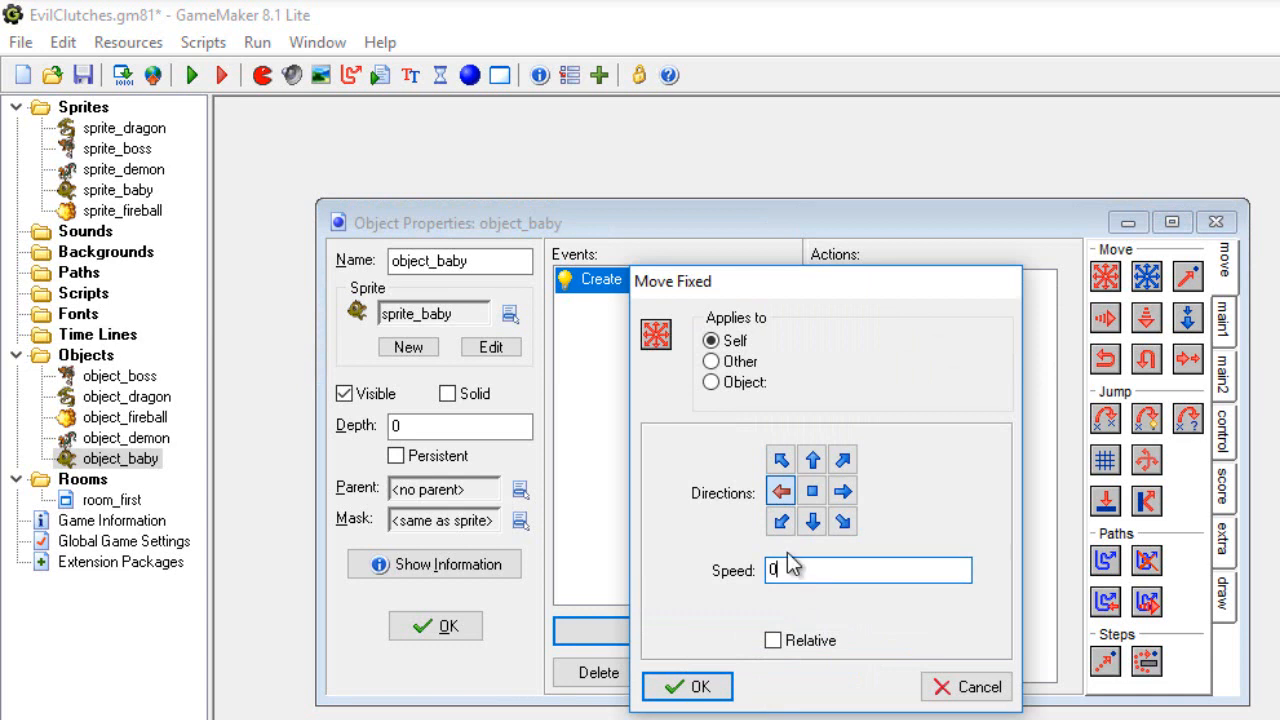
key("BackSpace")
type("8")
left_click(705, 687)
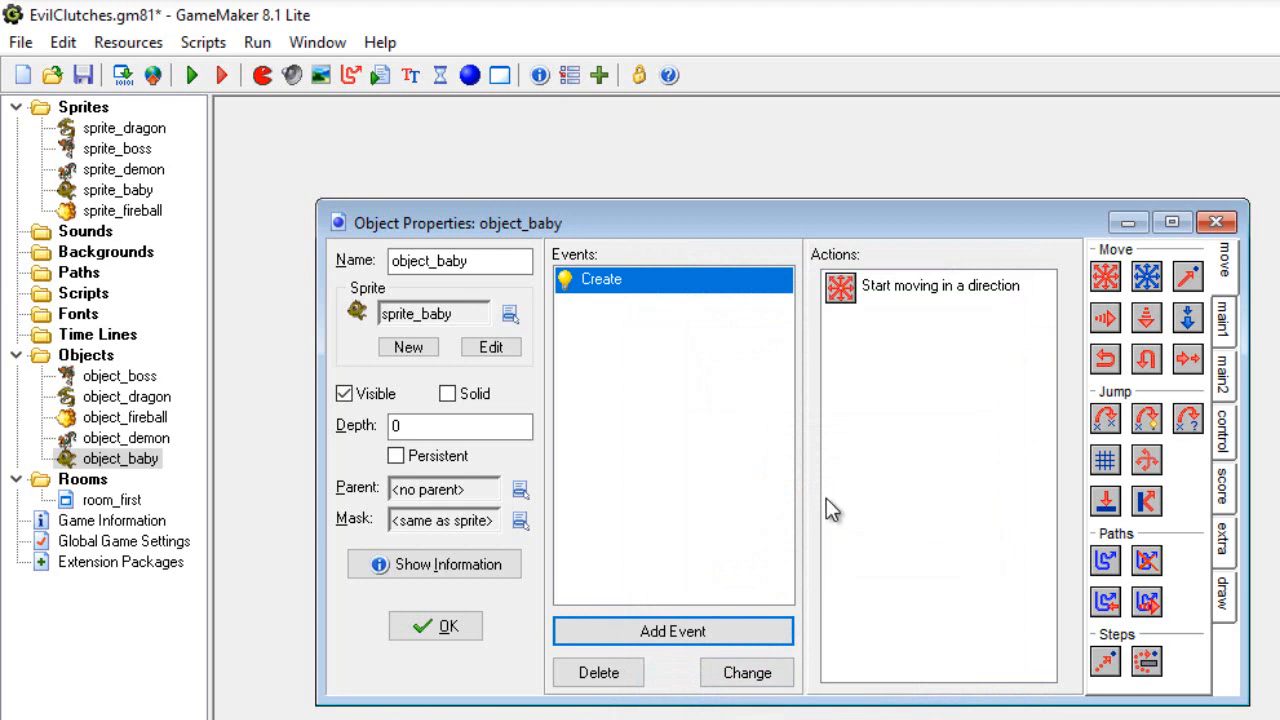
Add an Outside Room event to object_baby with a Destroy Instance action applied to Self.
left_click(714, 636)
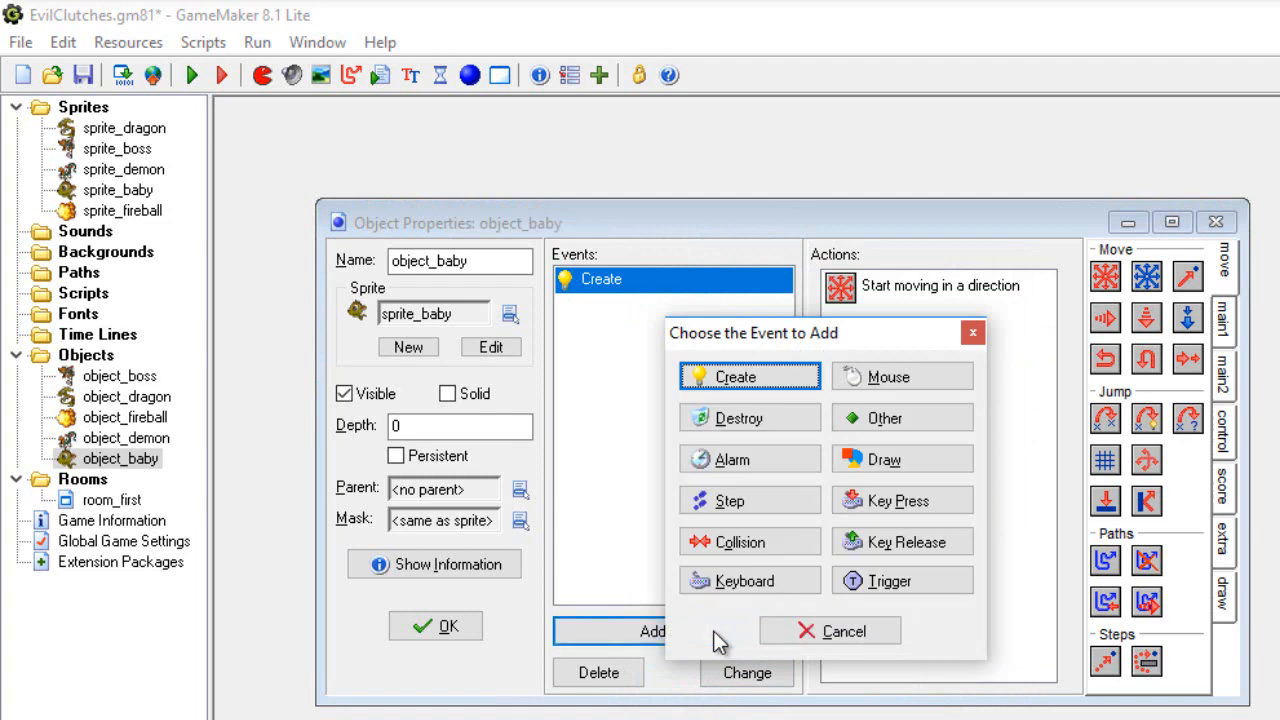
left_click(866, 420)
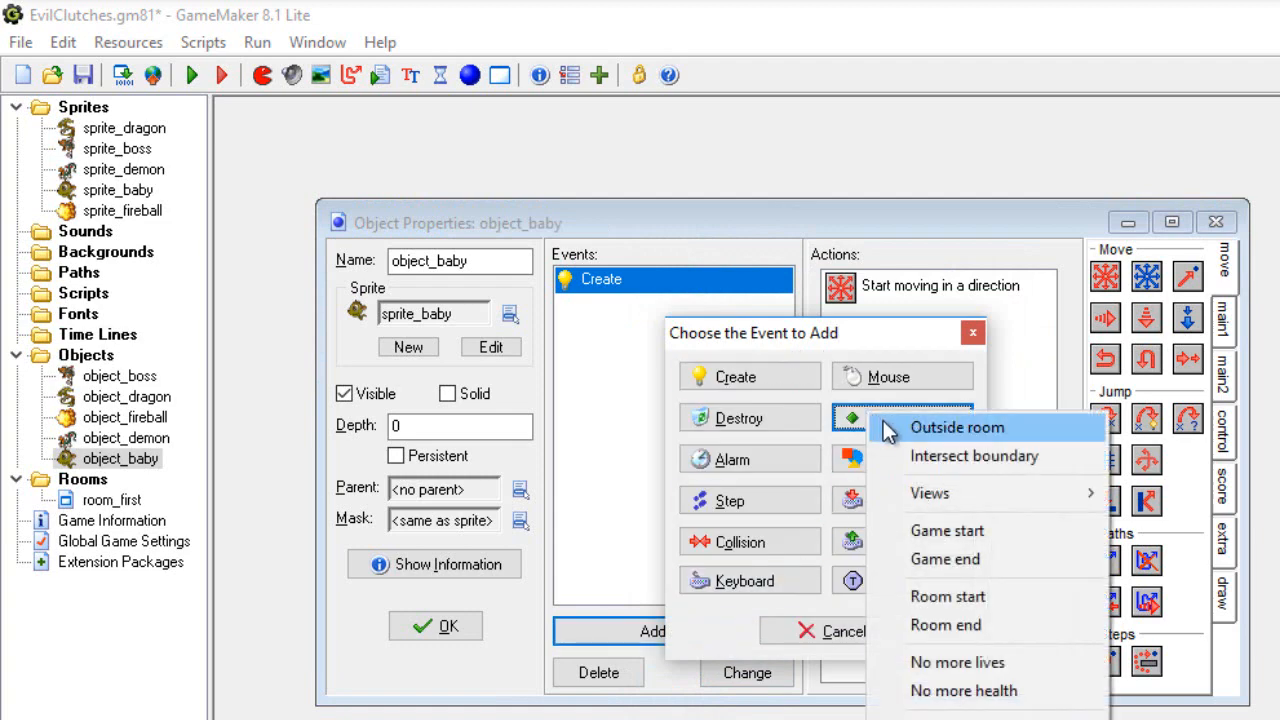
left_click(890, 428)
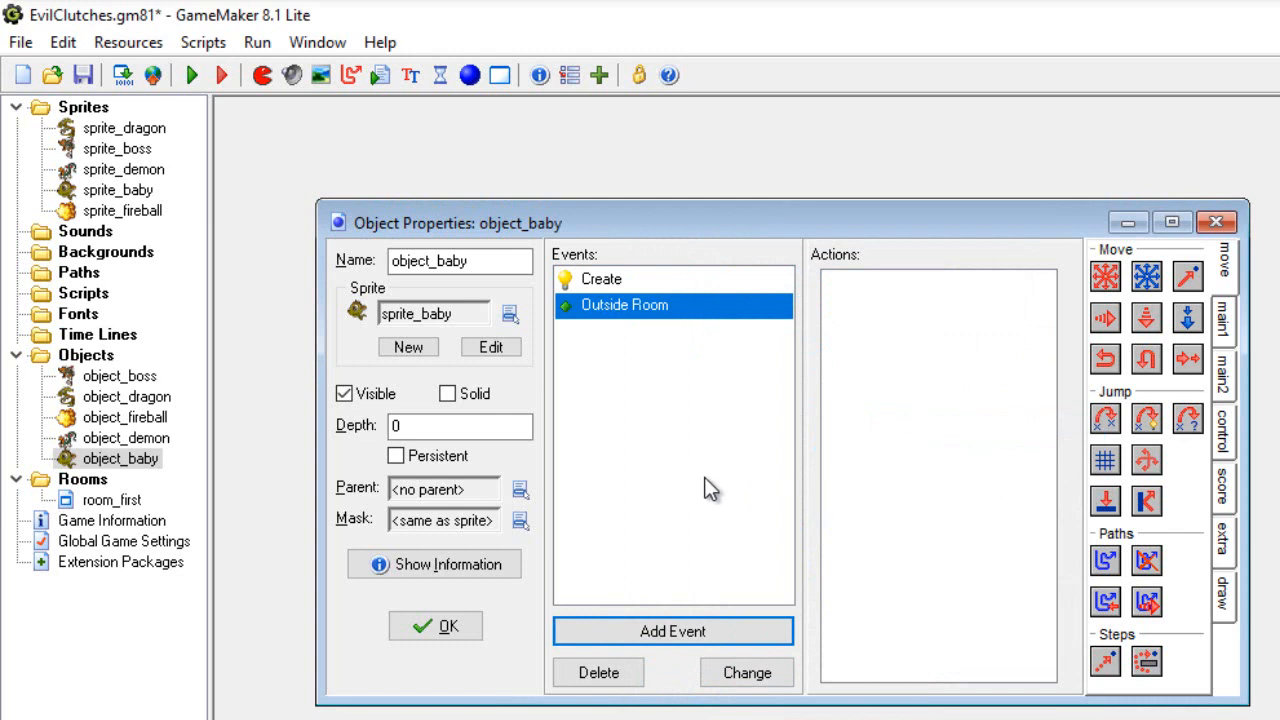
left_click(1224, 318)
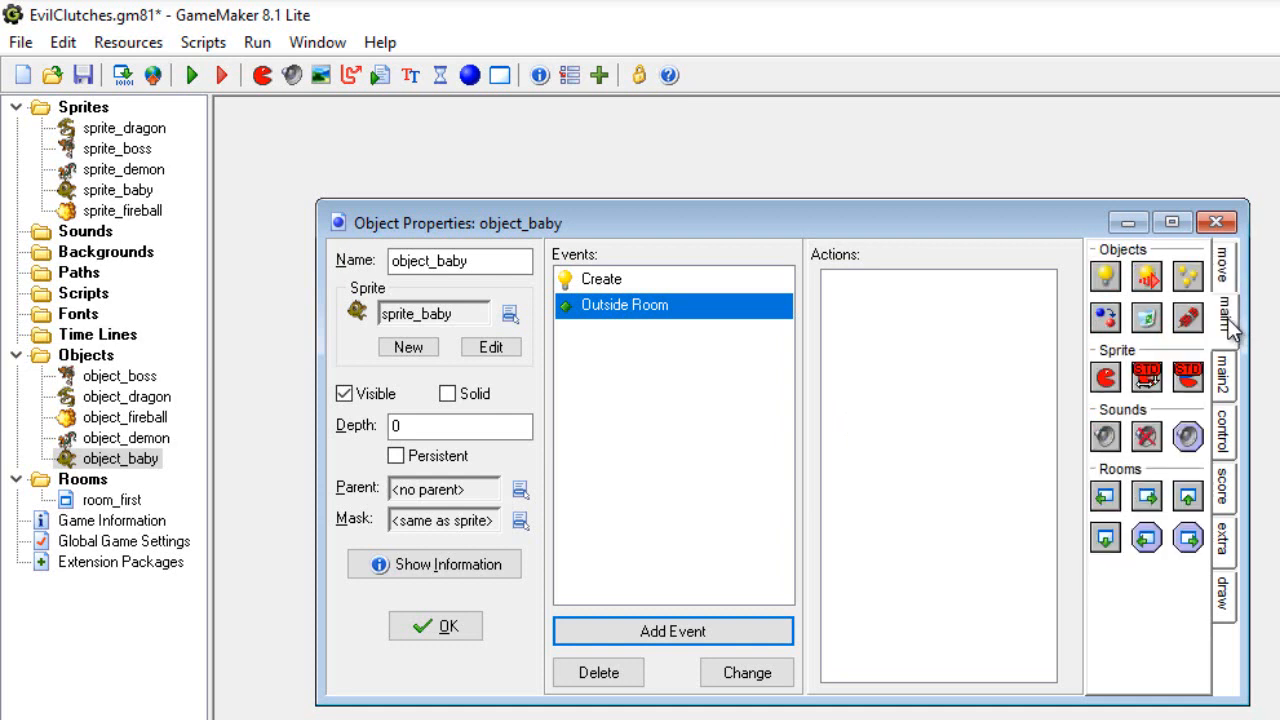
left_click(1228, 372)
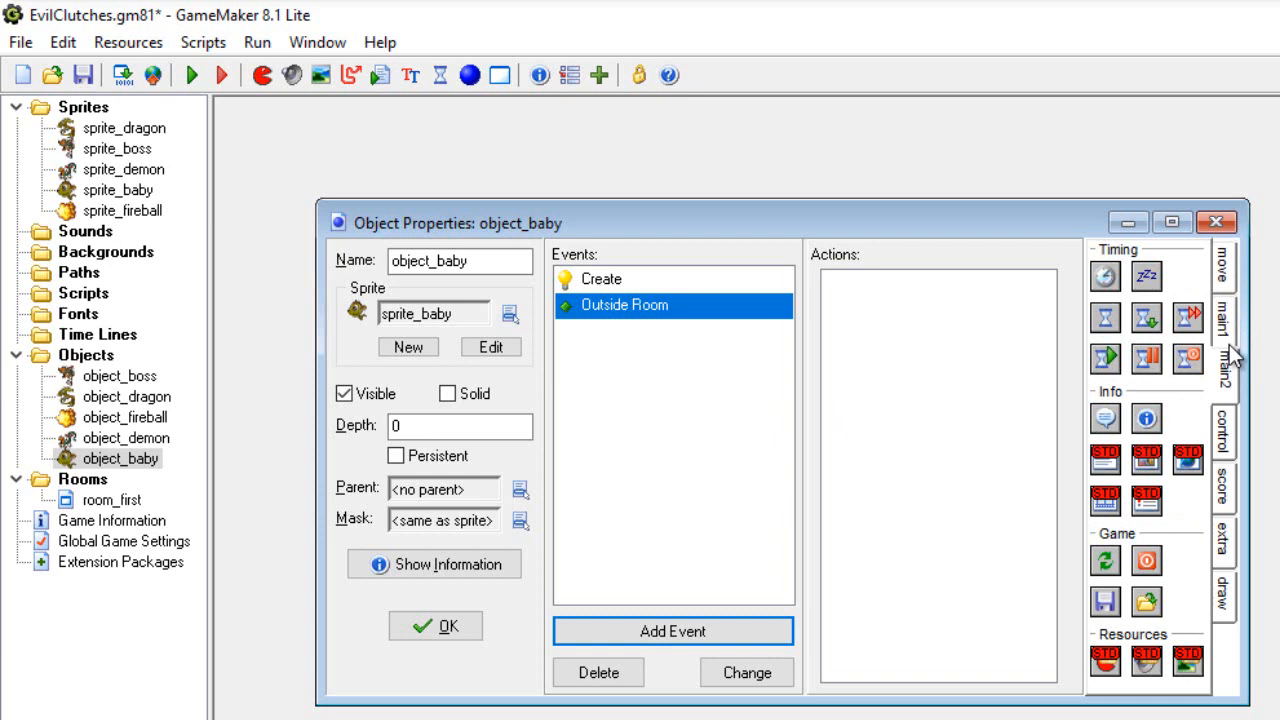
left_click(1226, 338)
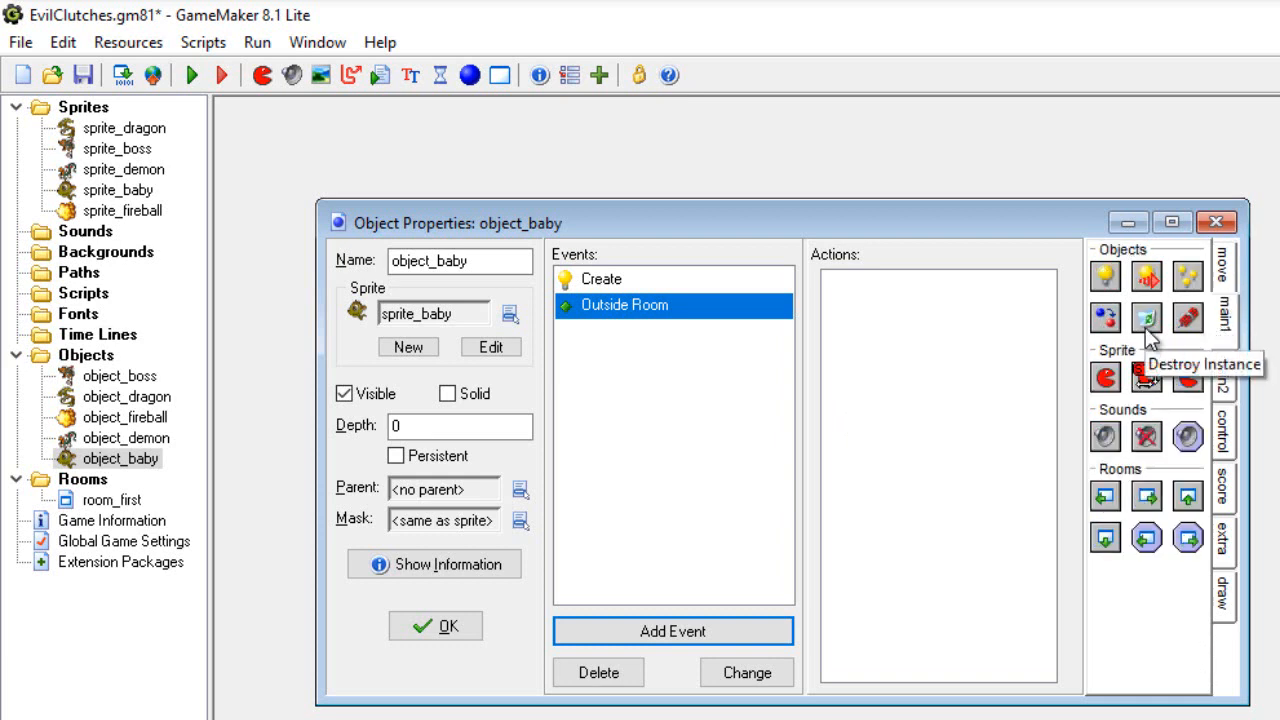
left_click_drag(893, 335, 889, 330)
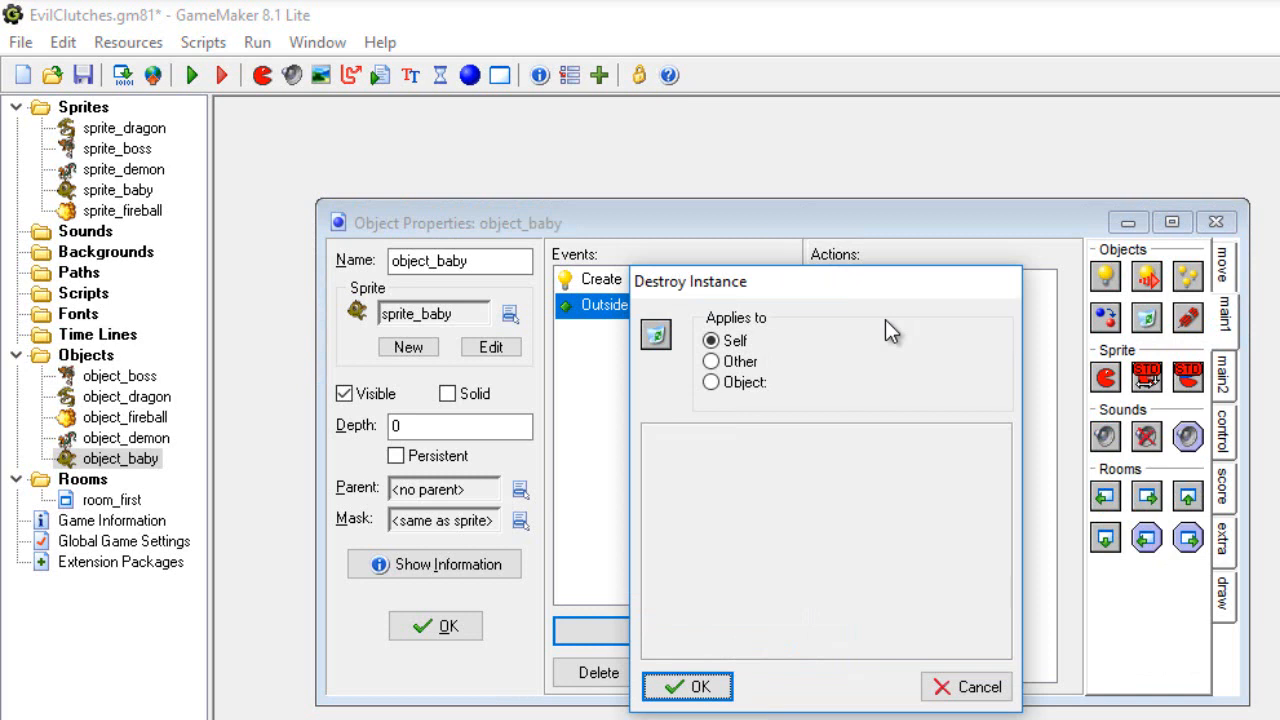
left_click(695, 688)
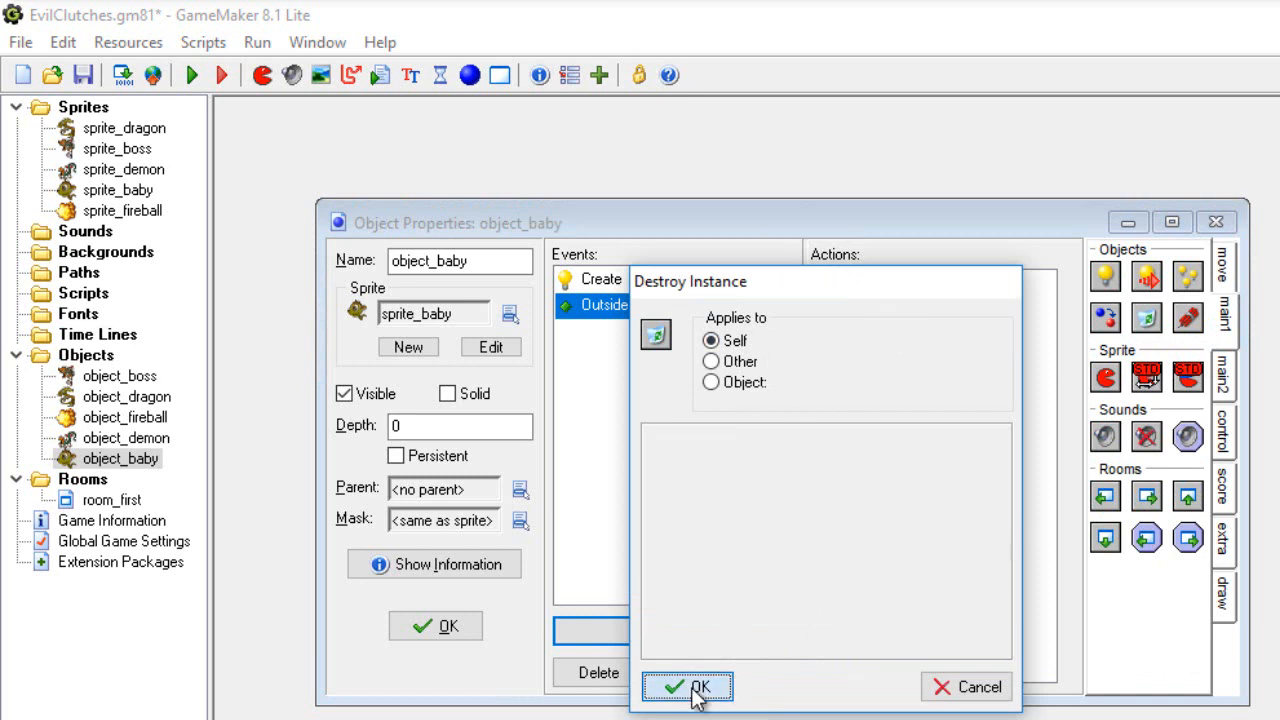
Add a collision event with object_dragon to object_baby, containing a Destroy Instance action.
left_click(680, 633)
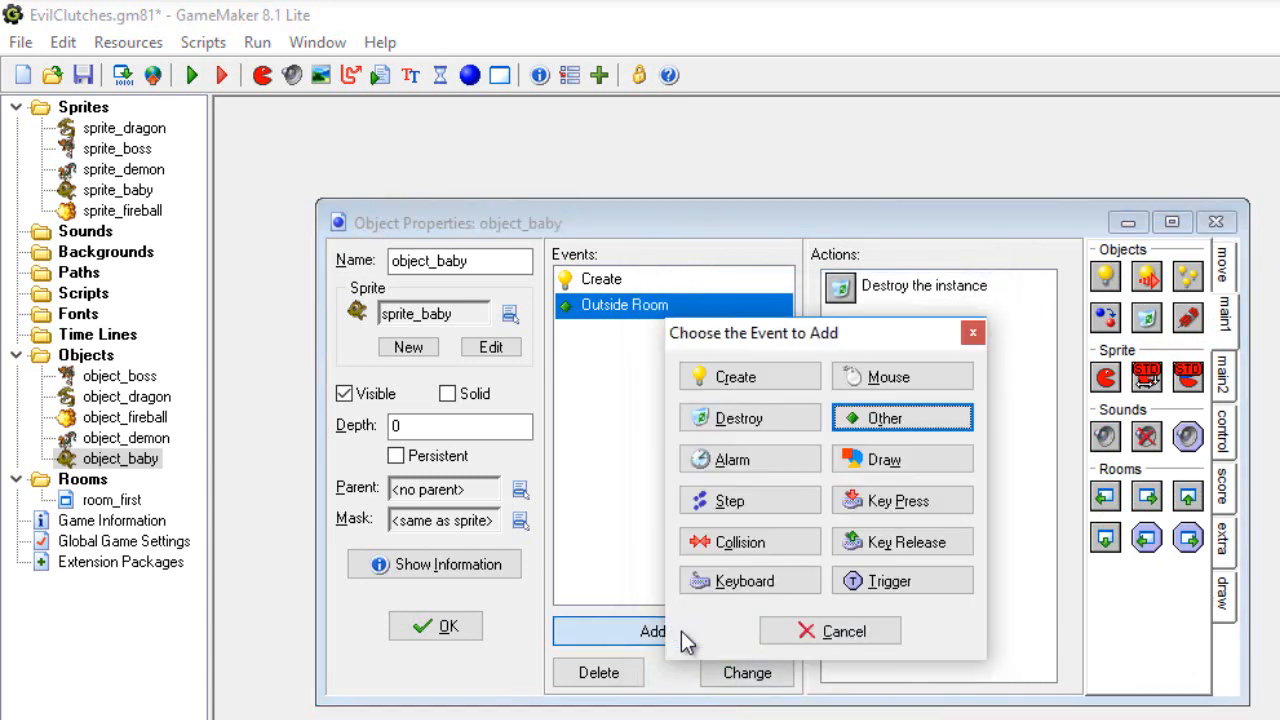
left_click(733, 546)
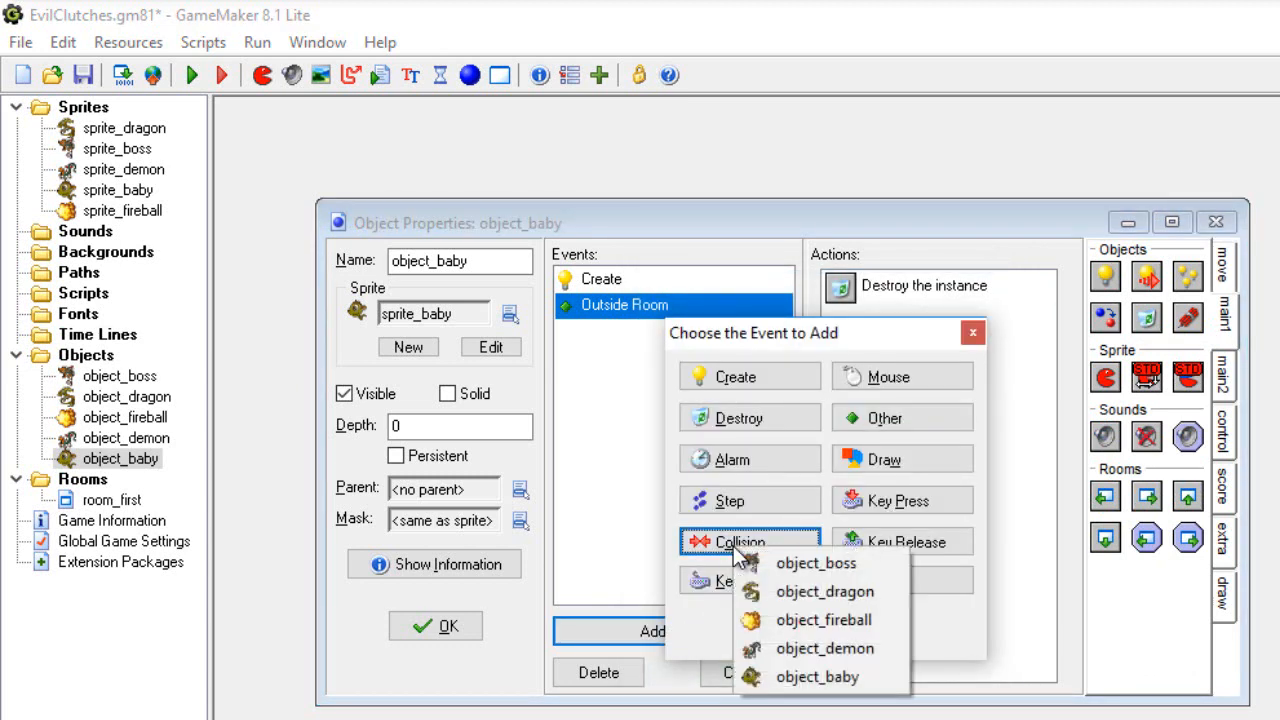
left_click(770, 591)
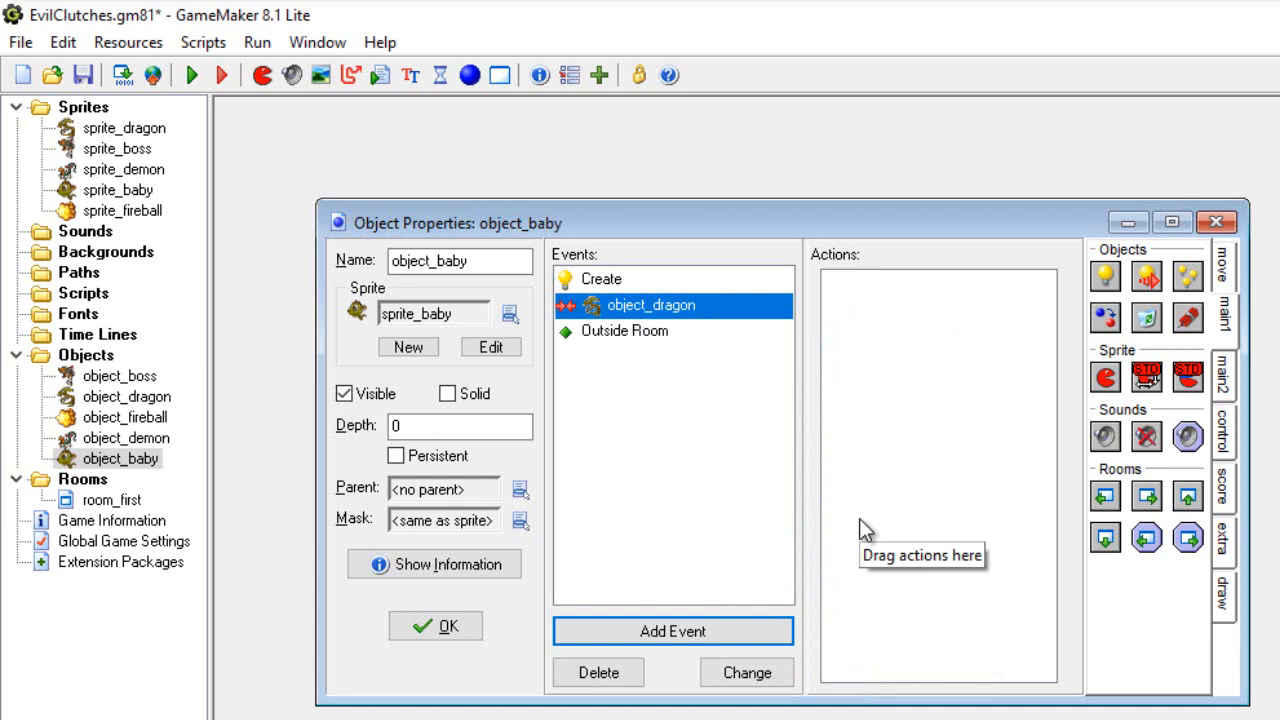
left_click_drag(1147, 317, 911, 290)
left_click(700, 690)
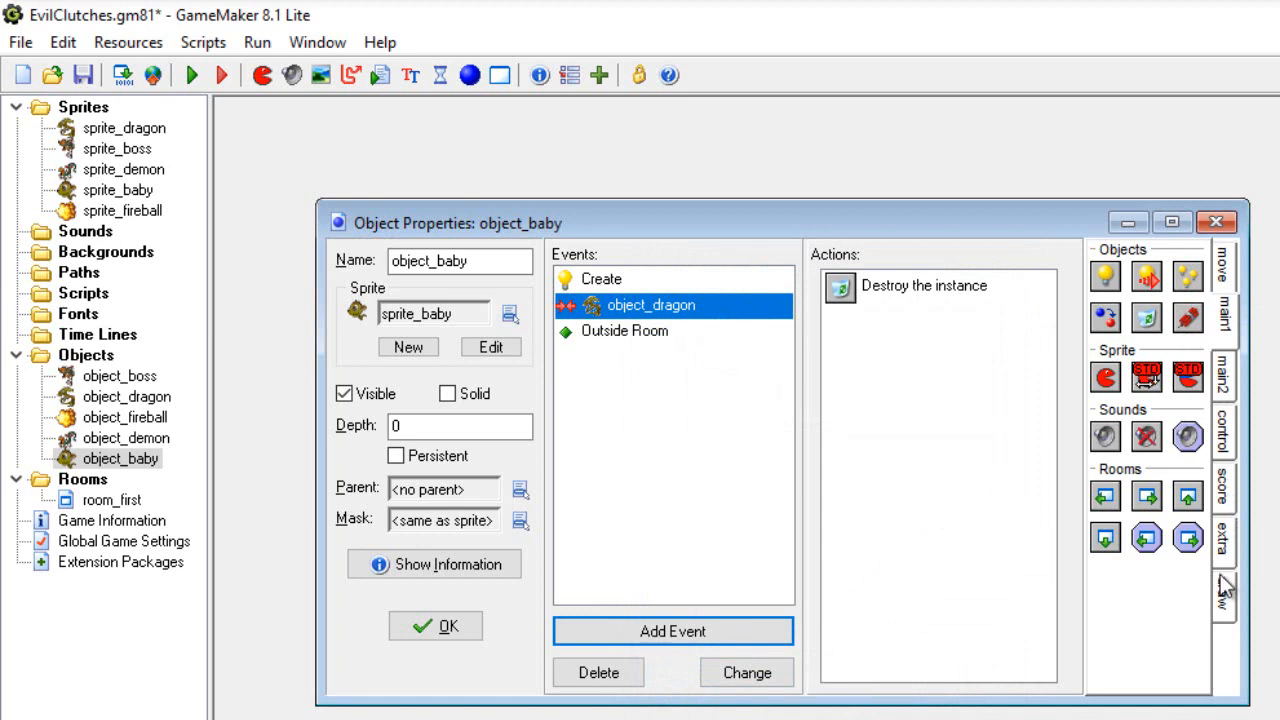
Add a Set Score action of 500, relative, to object_baby's collision event with object_dragon.
left_click(1229, 498)
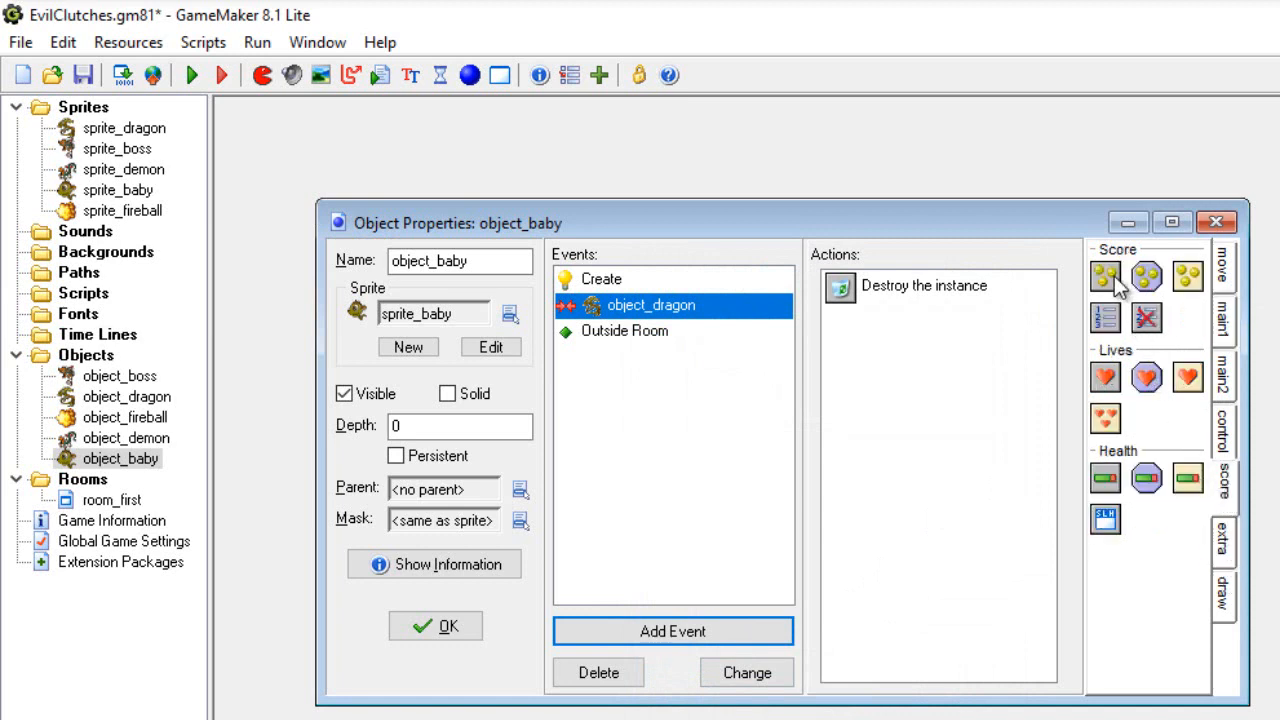
left_click_drag(1107, 278, 919, 371)
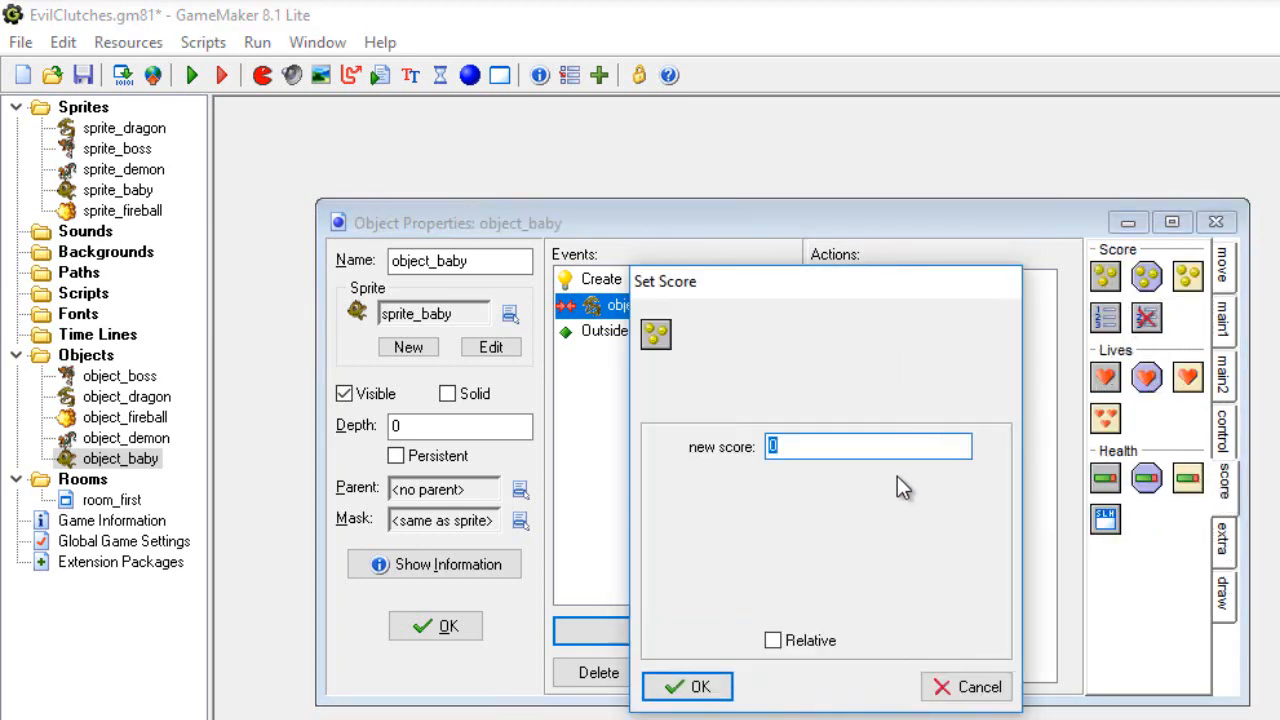
type("500")
left_click(773, 640)
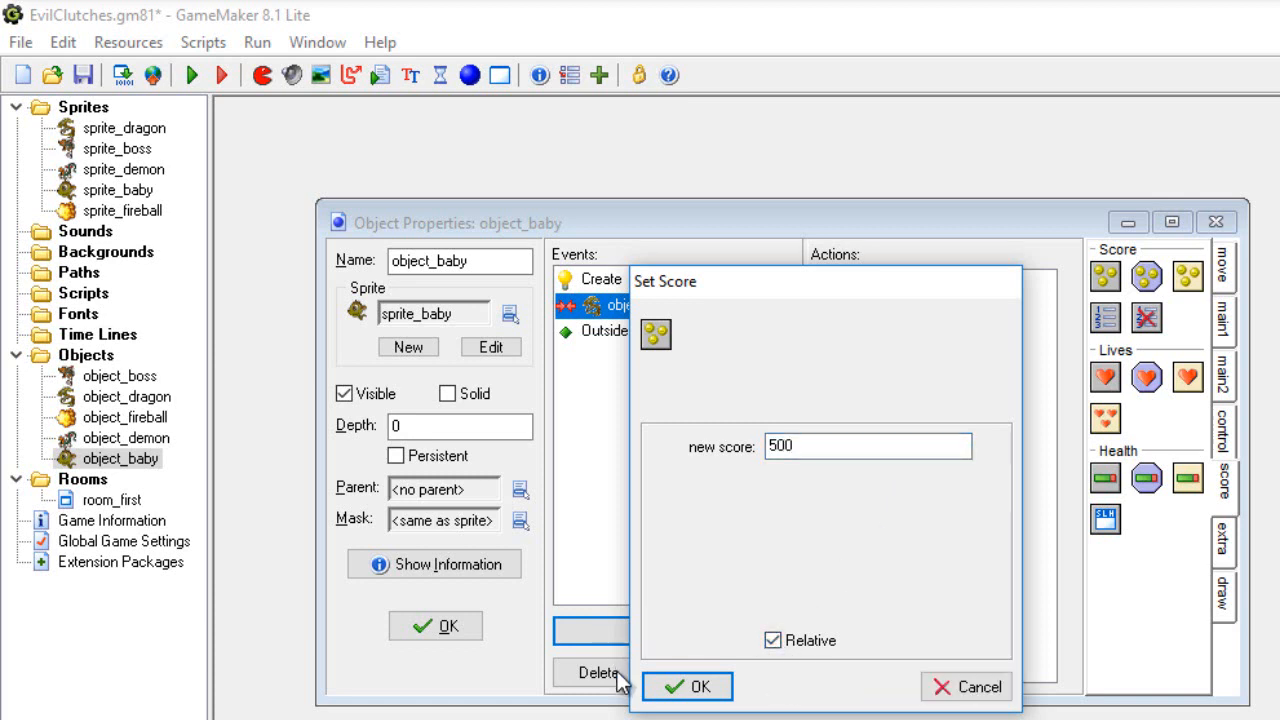
left_click(700, 690)
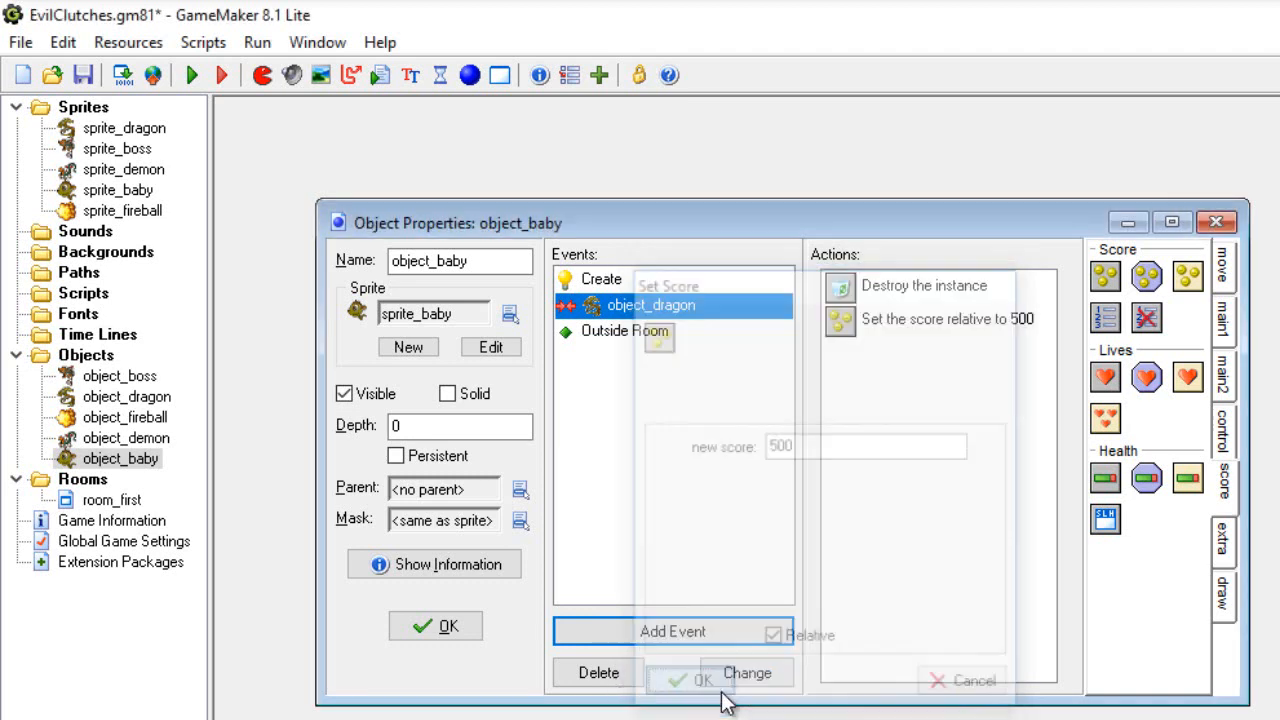
Add a collision event with object_fireball to object_baby, containing a Destroy Instance action applied to Self.
left_click(662, 631)
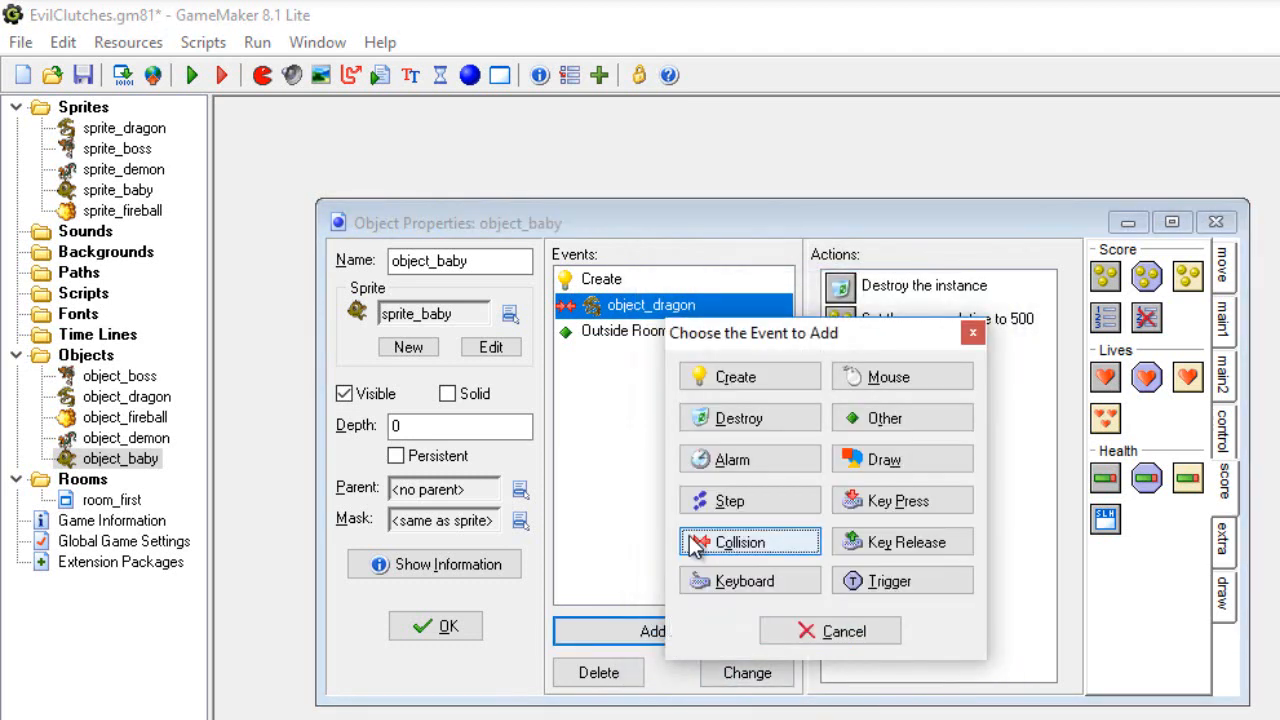
left_click(758, 541)
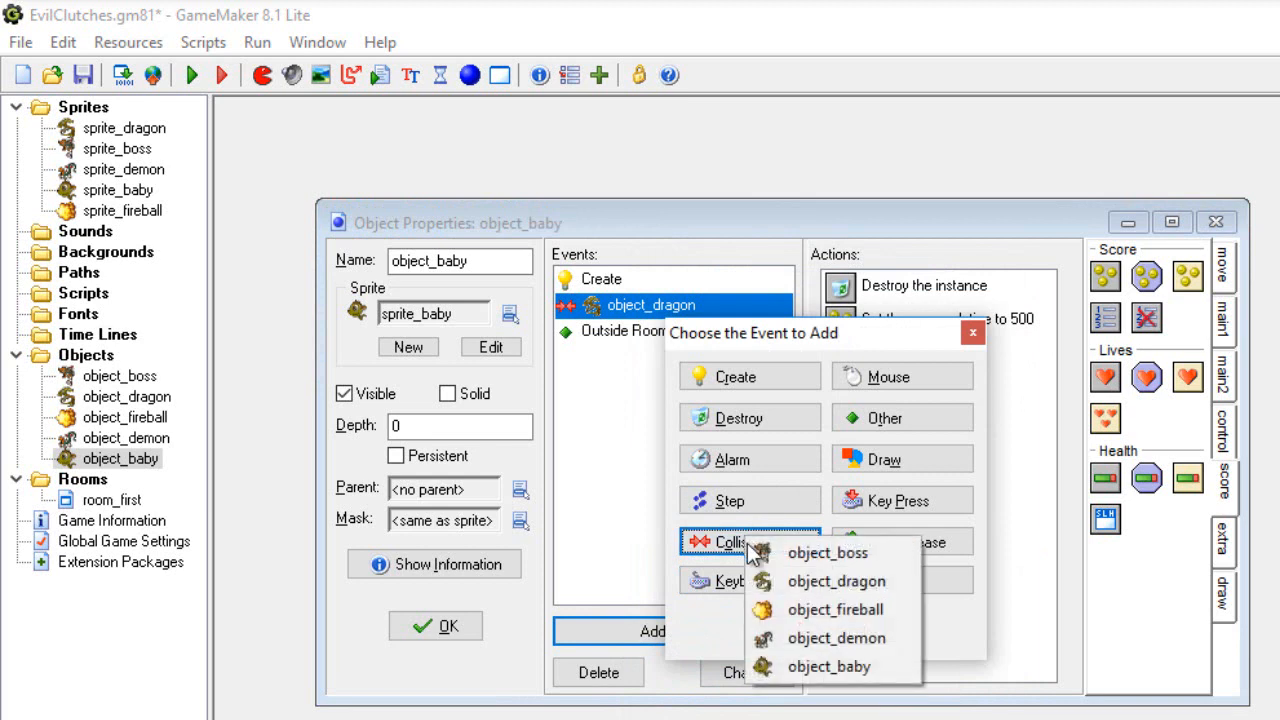
left_click(805, 609)
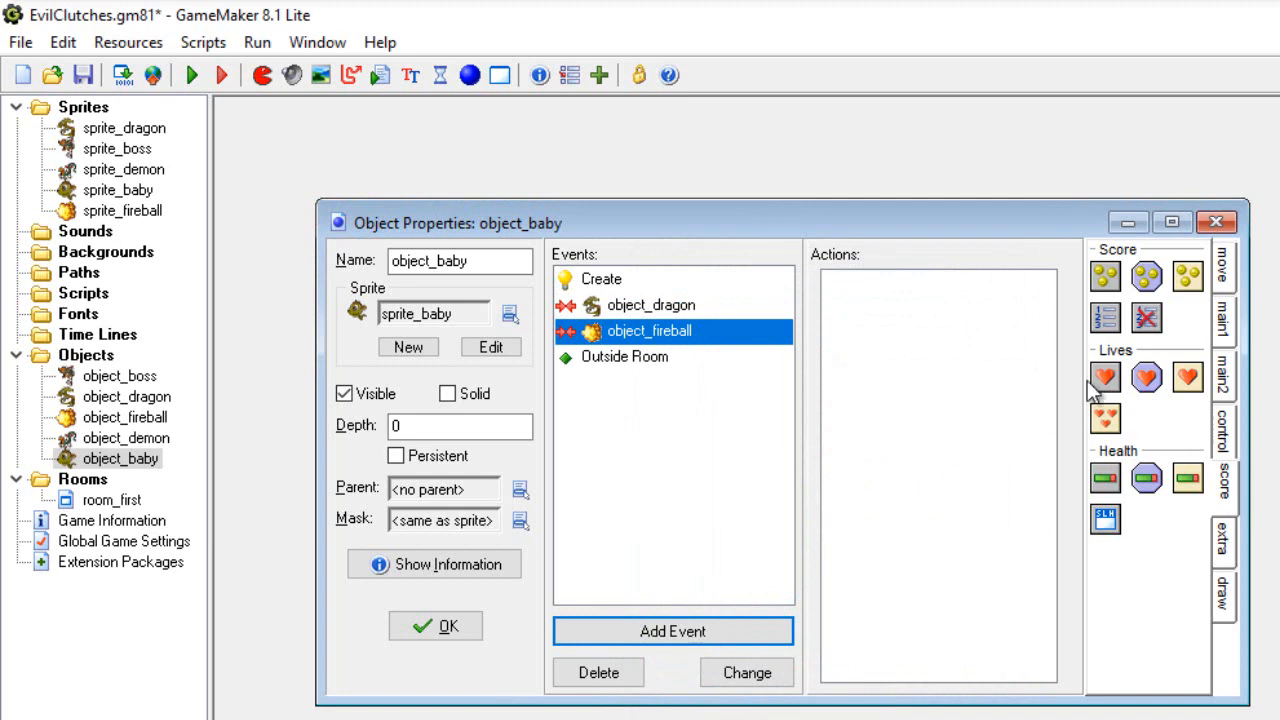
left_click(1222, 378)
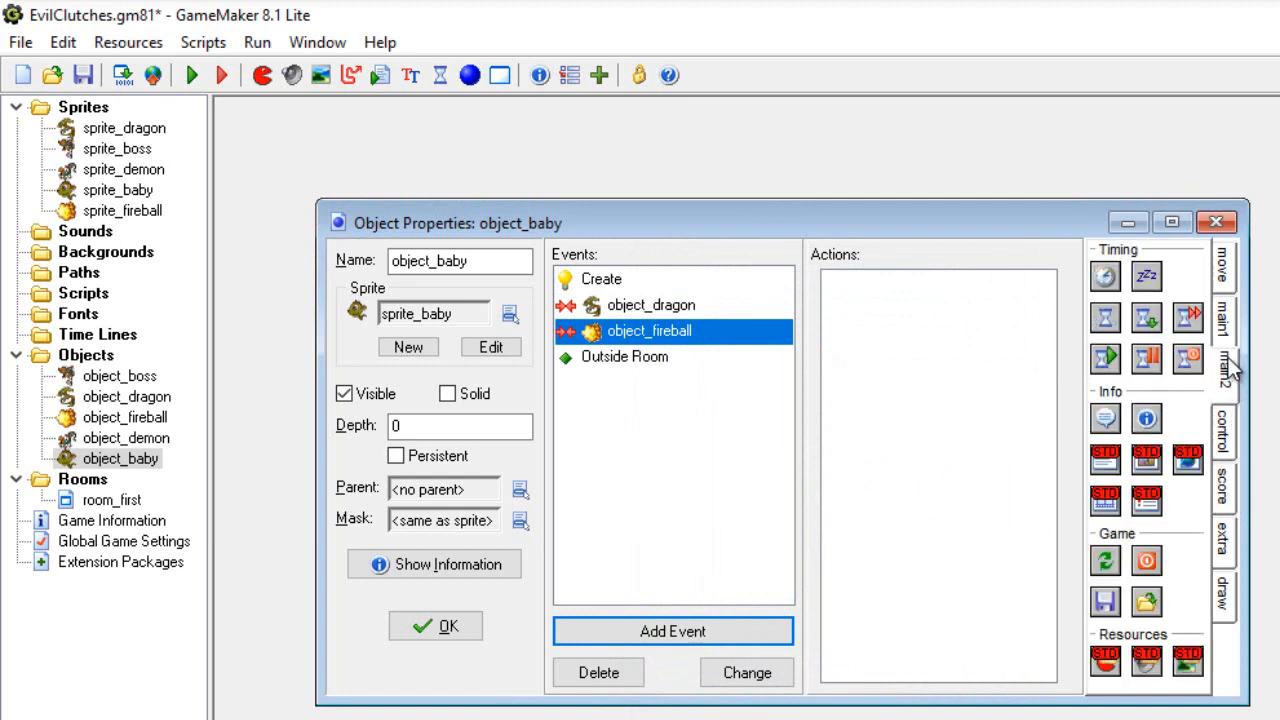
left_click(1230, 333)
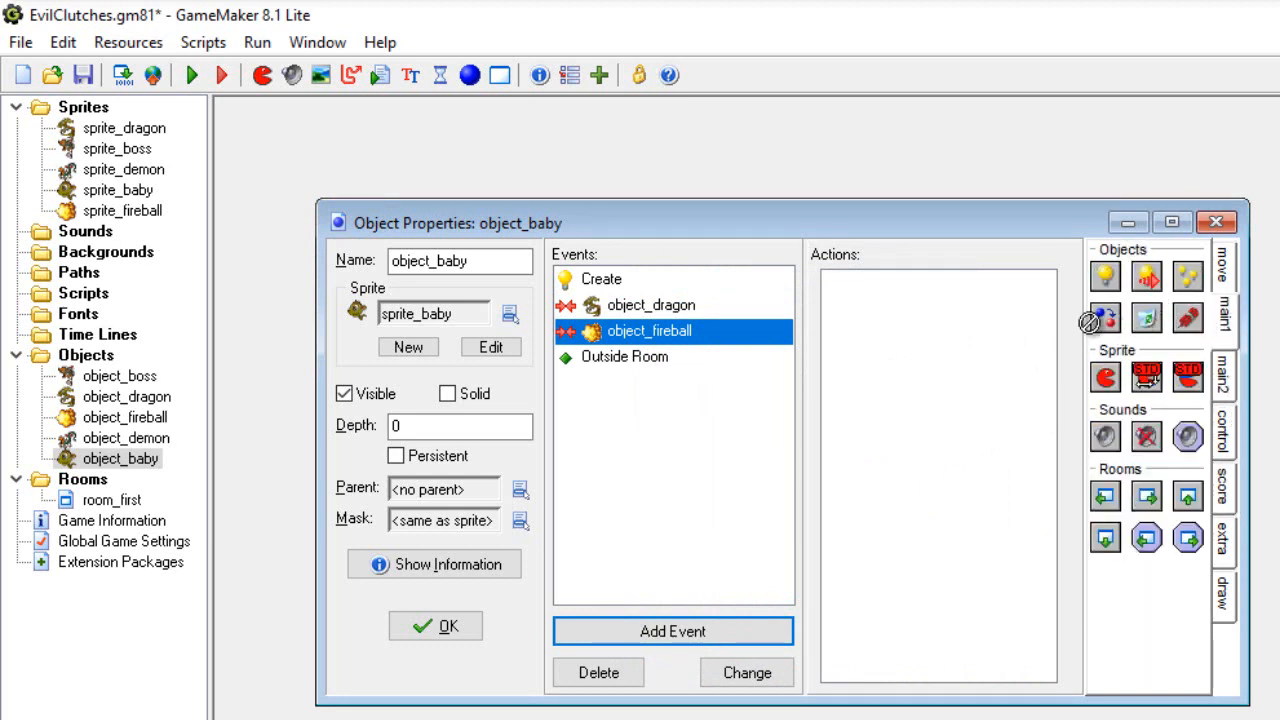
left_click_drag(913, 303, 912, 301)
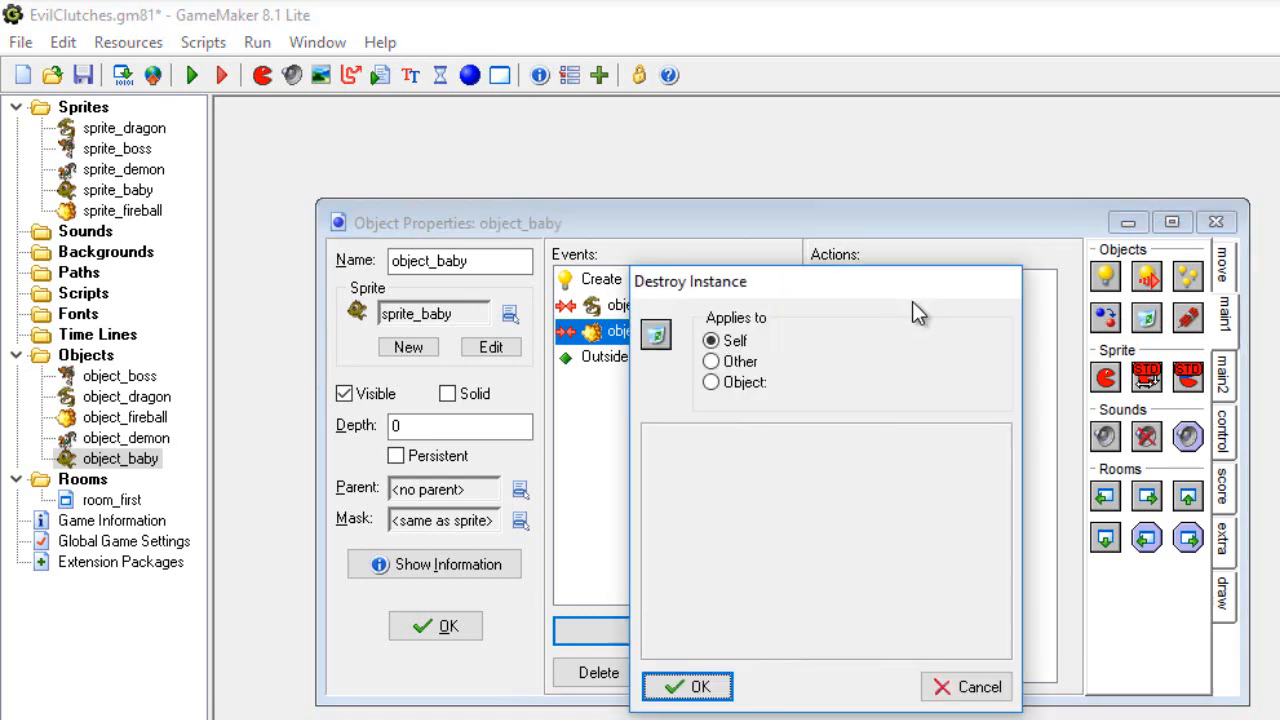
left_click(701, 686)
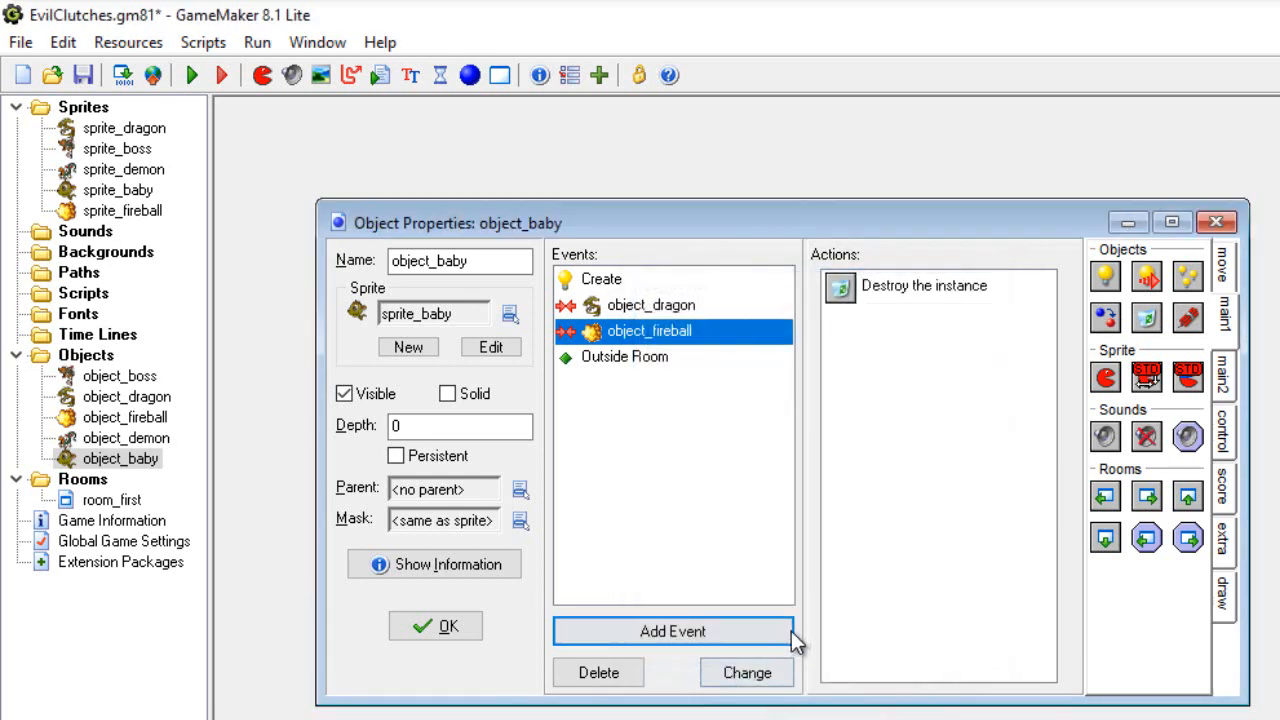
Add a Set Score action of -300, relative, to object_baby's fireball collision event and accept the object's properties.
left_click(1224, 494)
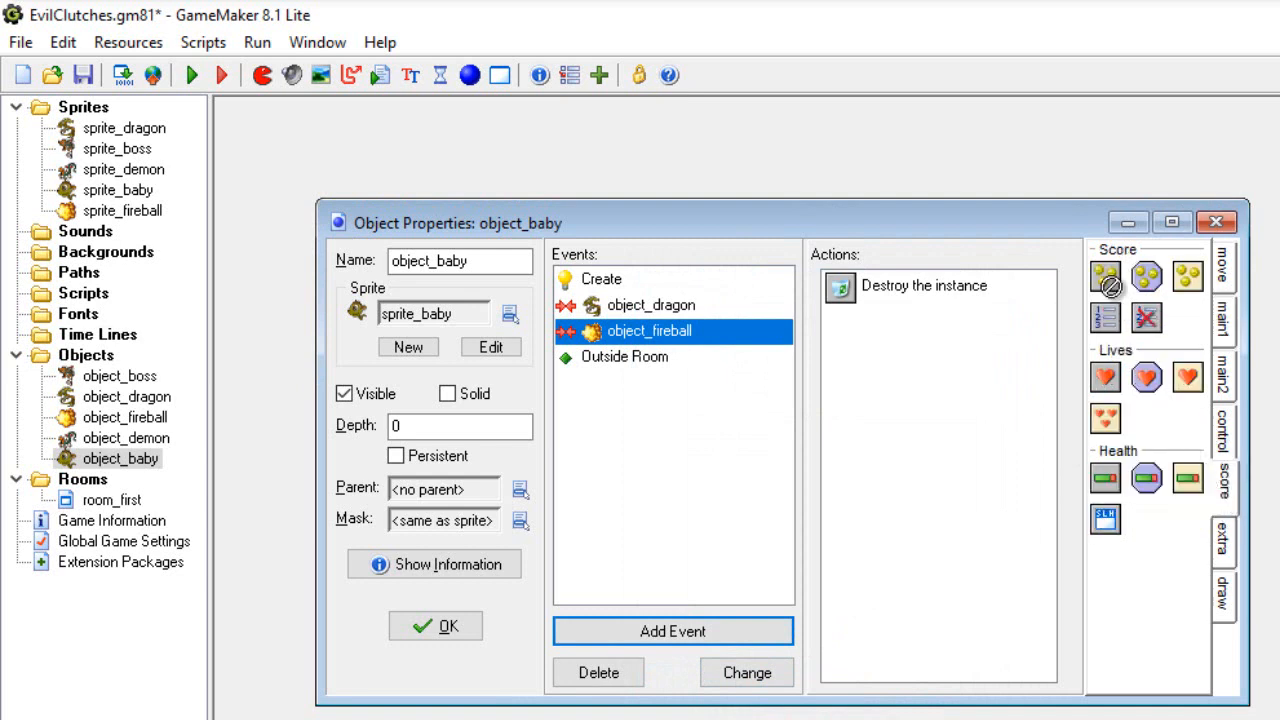
left_click_drag(1105, 277, 874, 347)
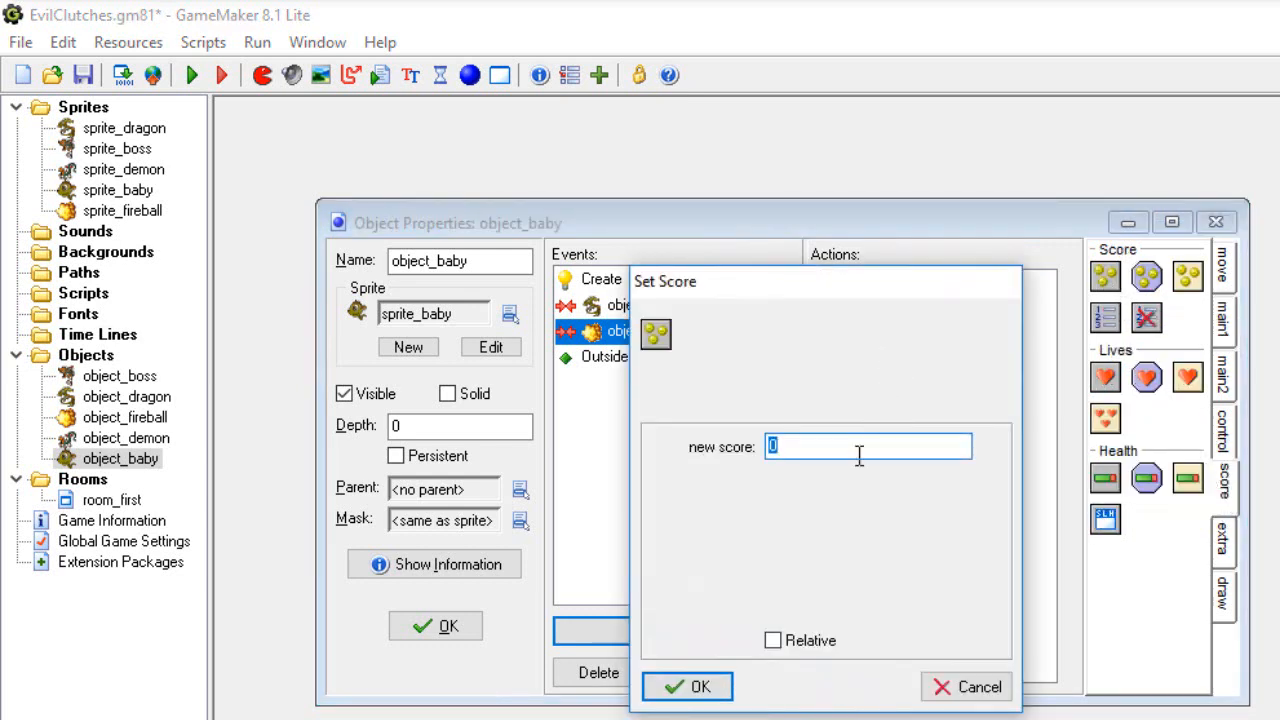
type("-100")
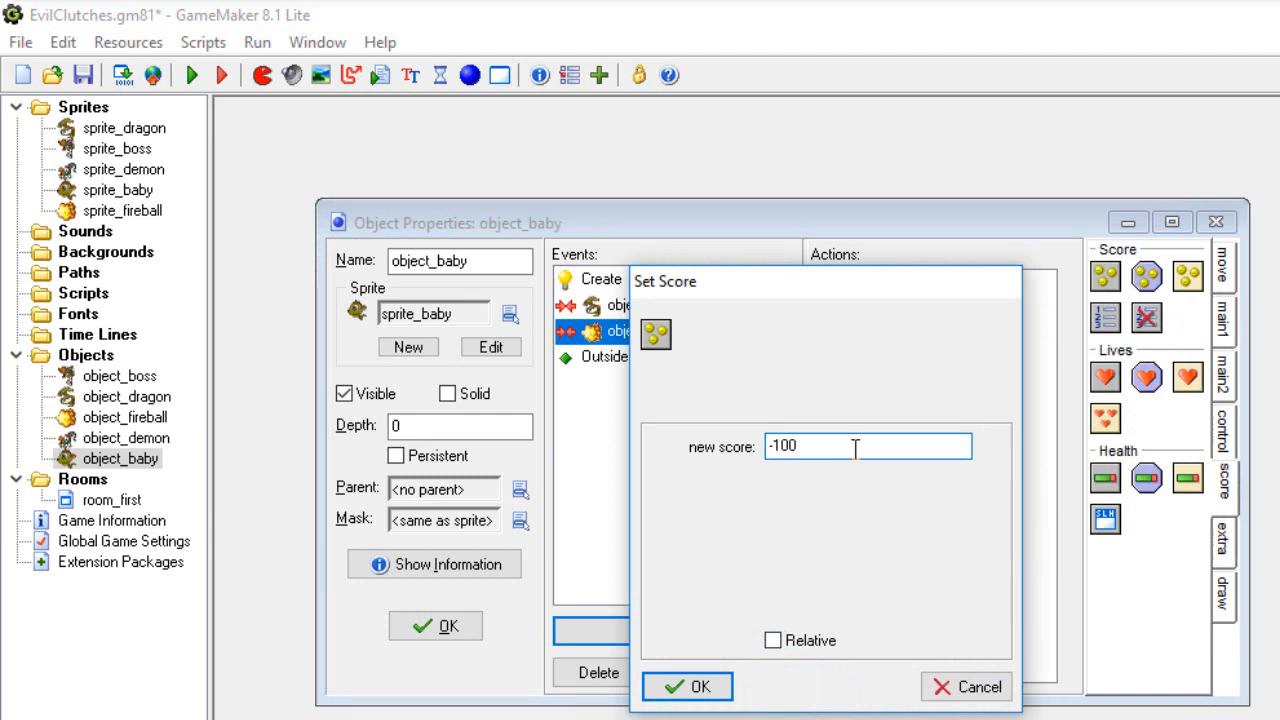
left_click(783, 445)
key("BackSpace")
type("3")
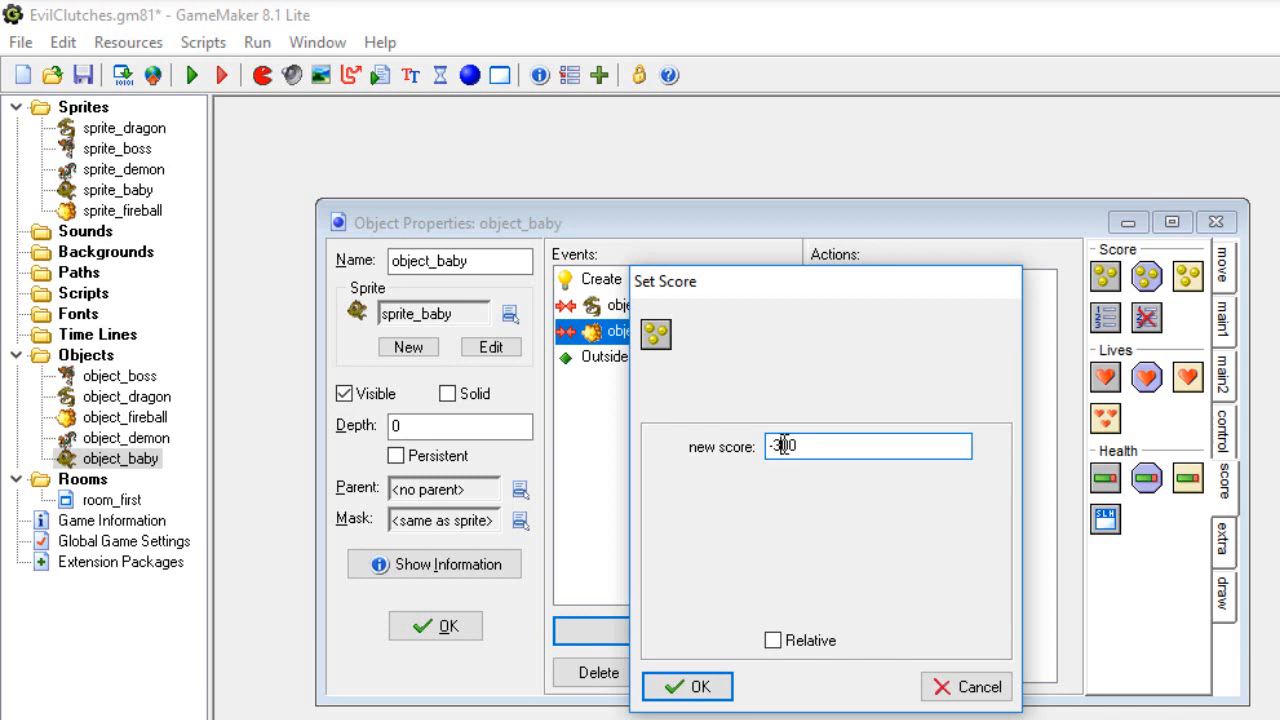
left_click(782, 640)
left_click(703, 689)
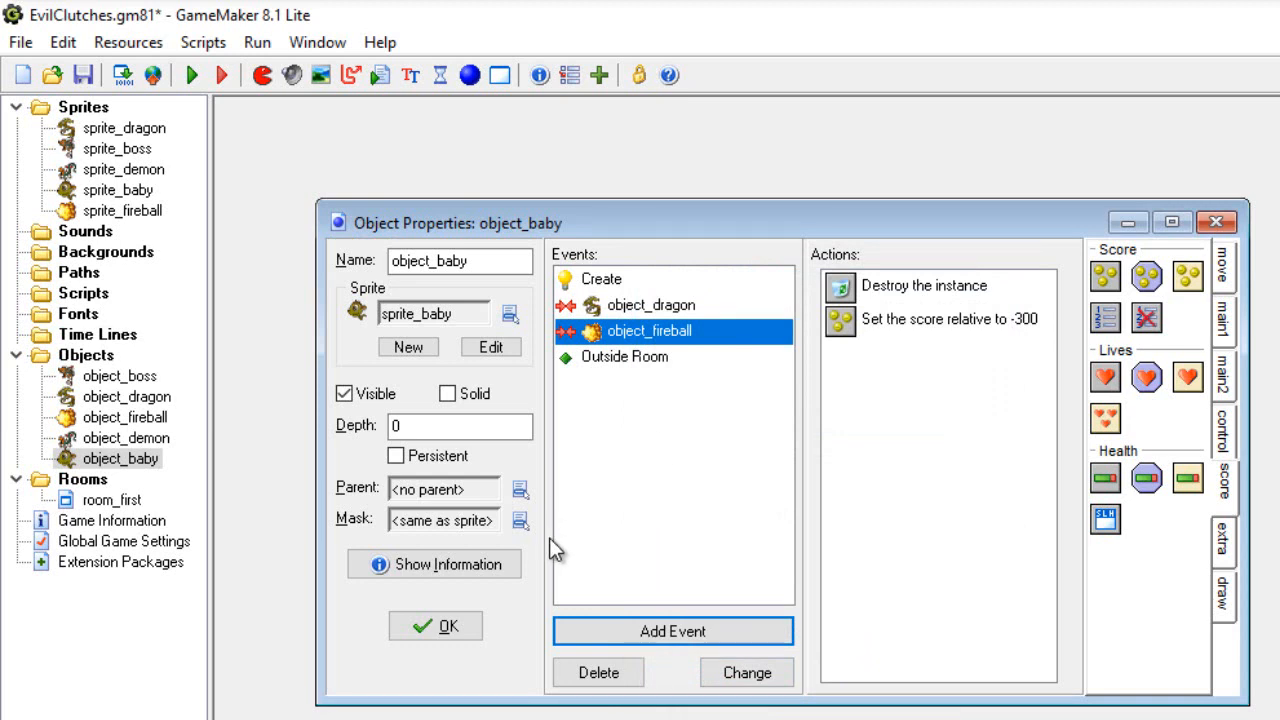
left_click(448, 628)
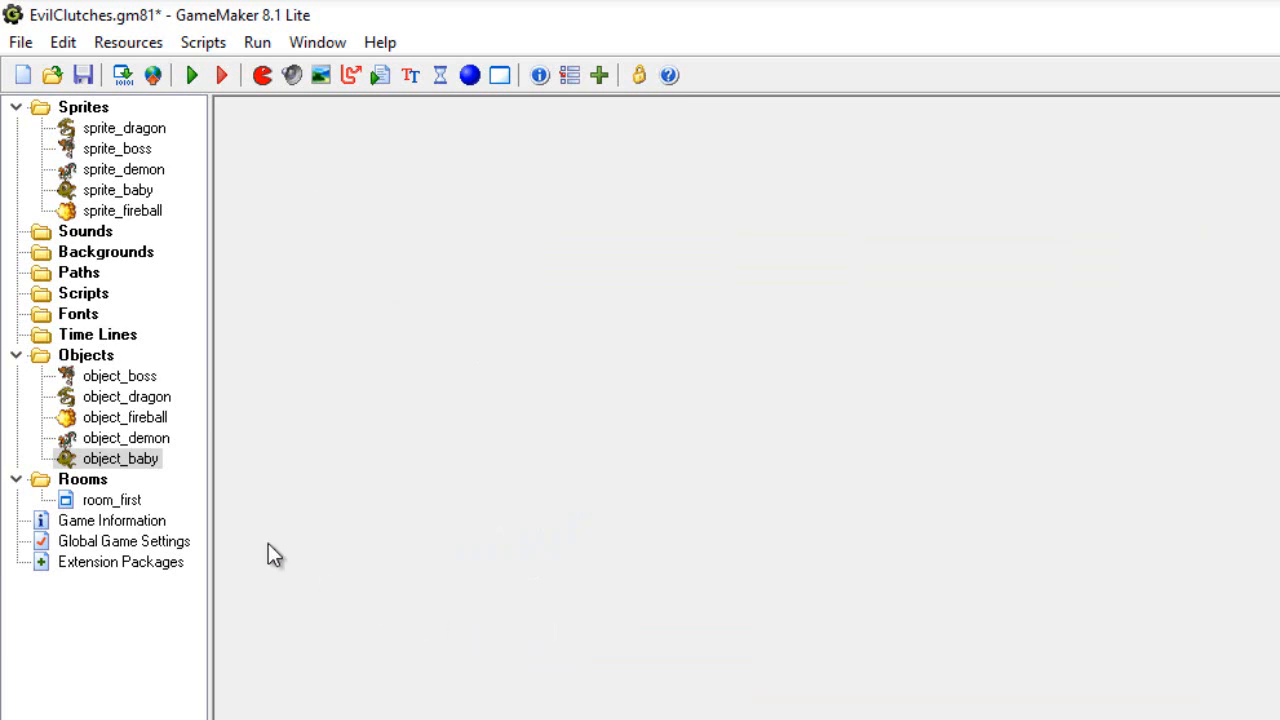
Add a second Test Chance action with 100 sides at the end of object_boss's Step event.
double_click(118, 380)
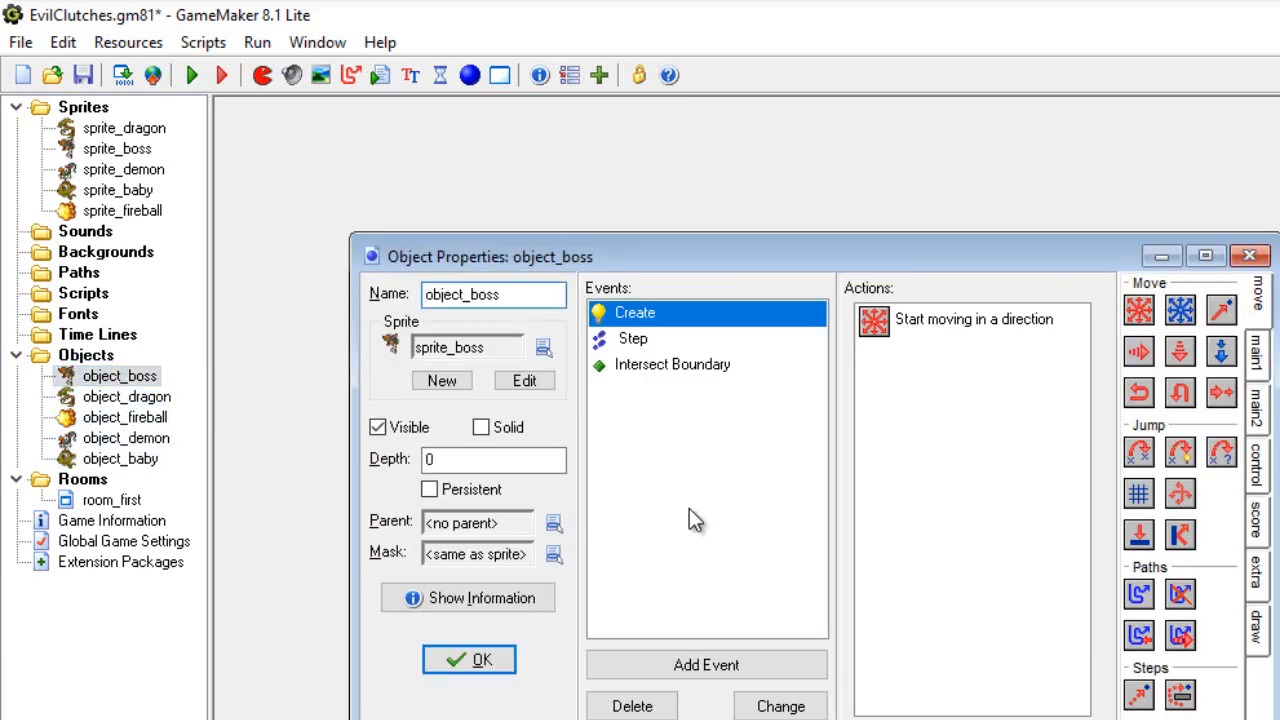
left_click(632, 342)
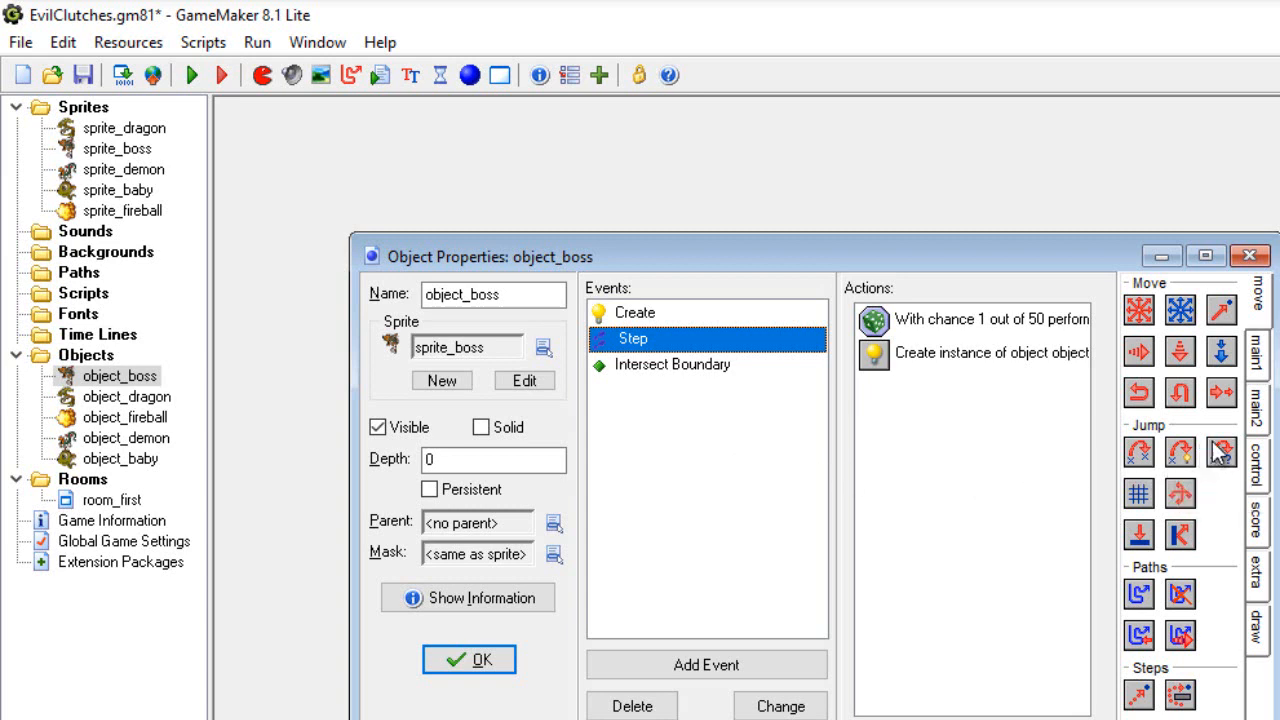
left_click(1258, 372)
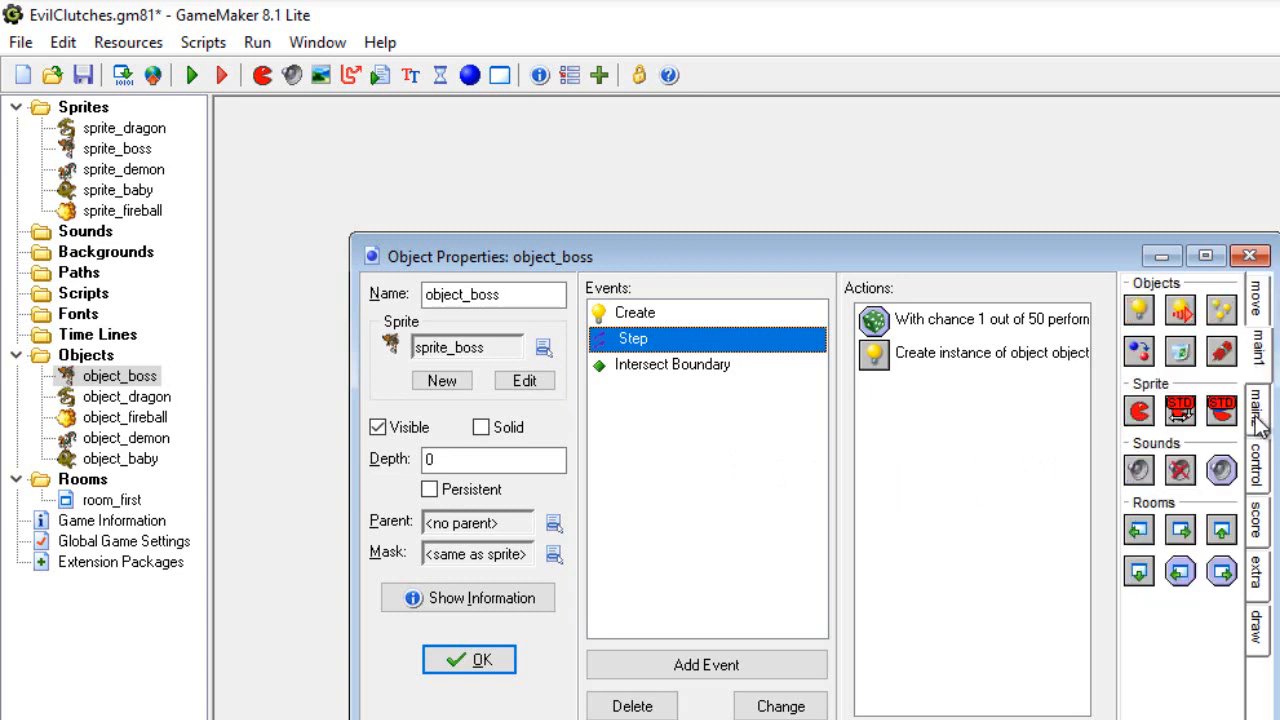
left_click(1257, 458)
left_click_drag(1180, 352, 901, 402)
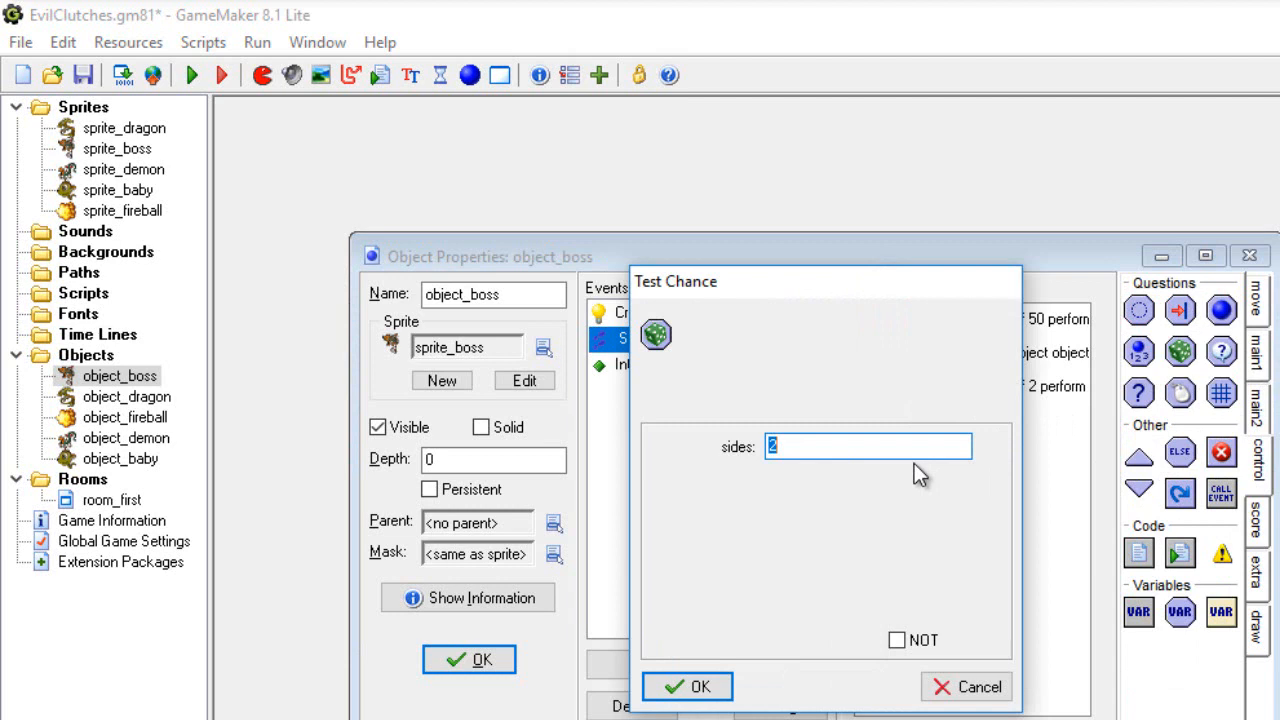
type("100")
left_click(700, 687)
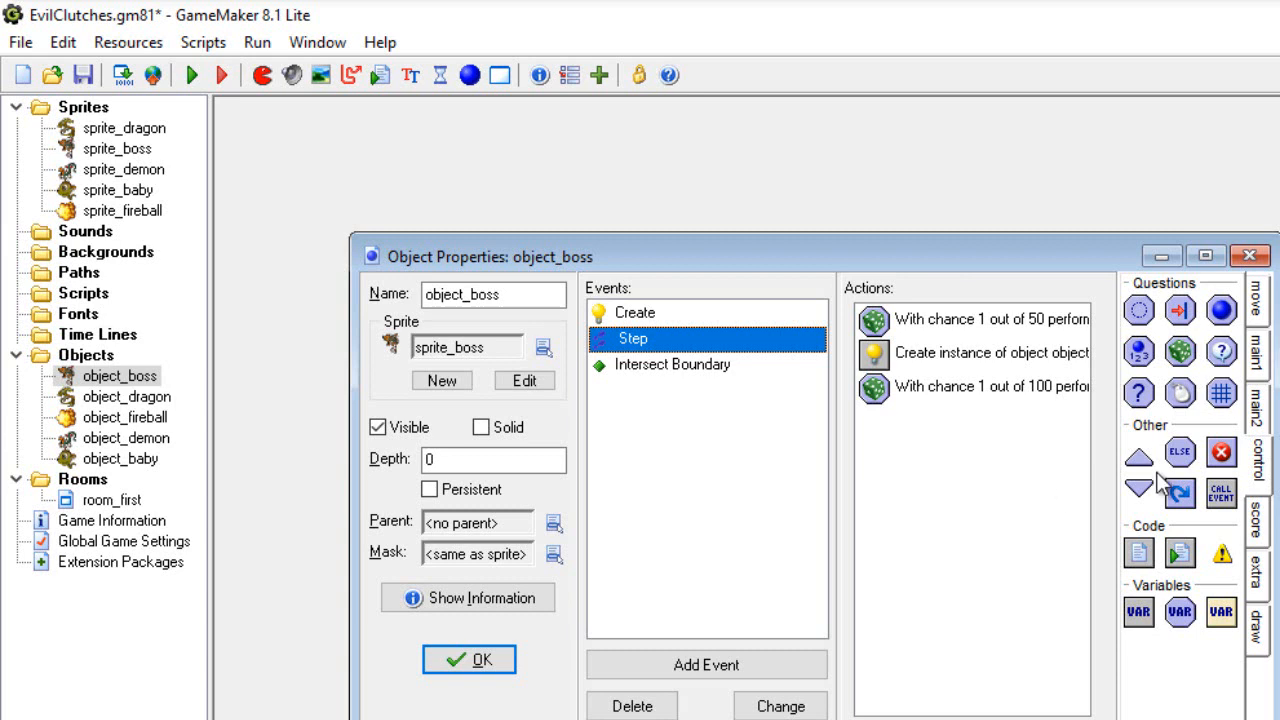
Add a Create Instance action for object_baby, relative, at the end of object_boss's Step event.
left_click(1256, 355)
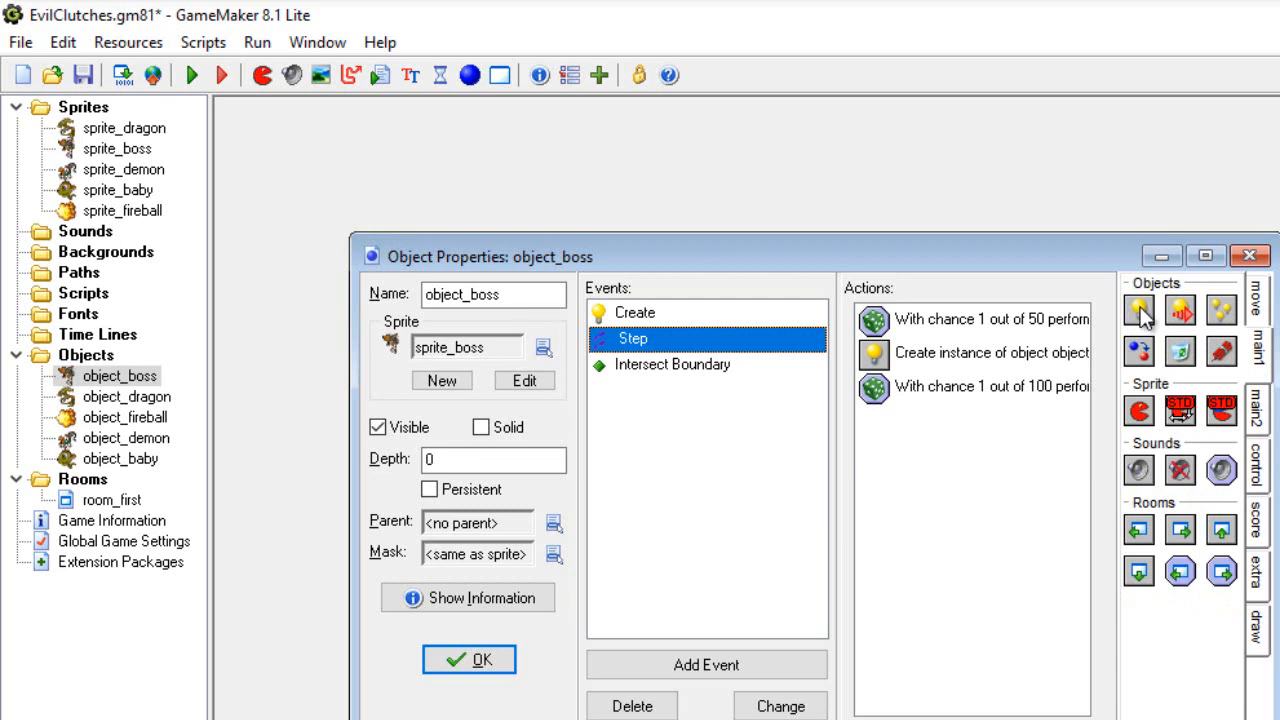
left_click_drag(1150, 318, 945, 445)
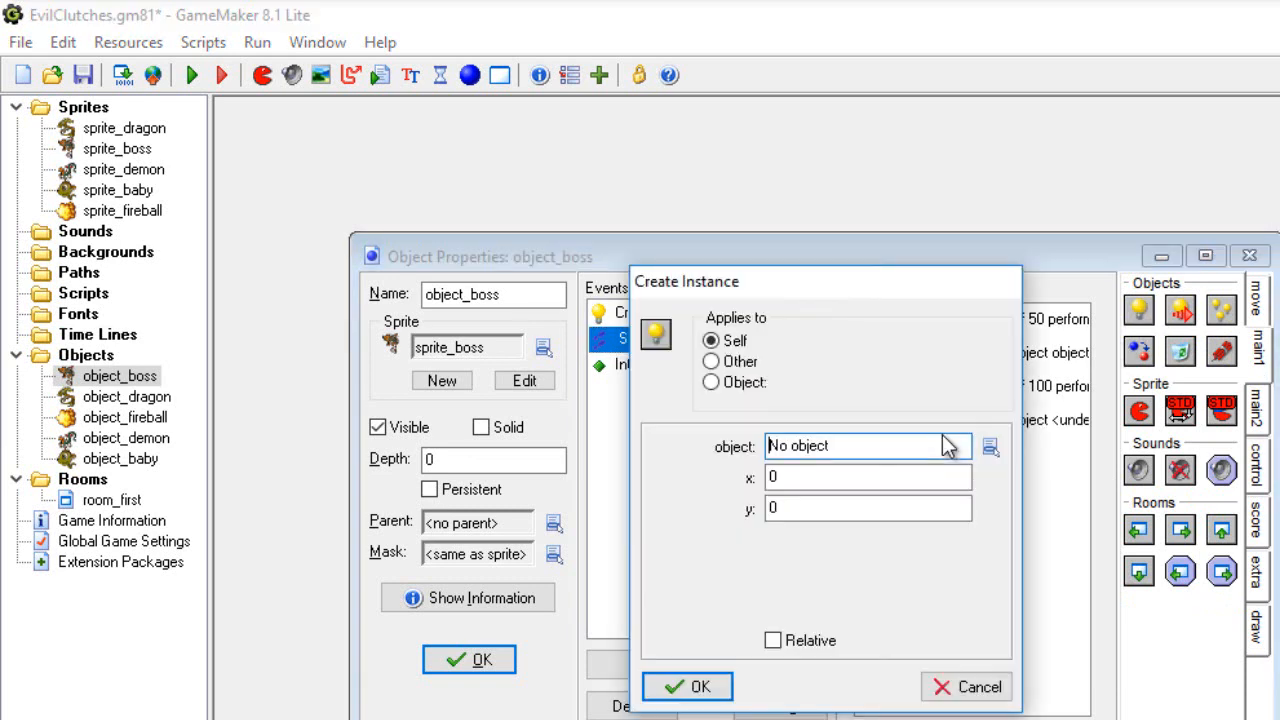
left_click(991, 448)
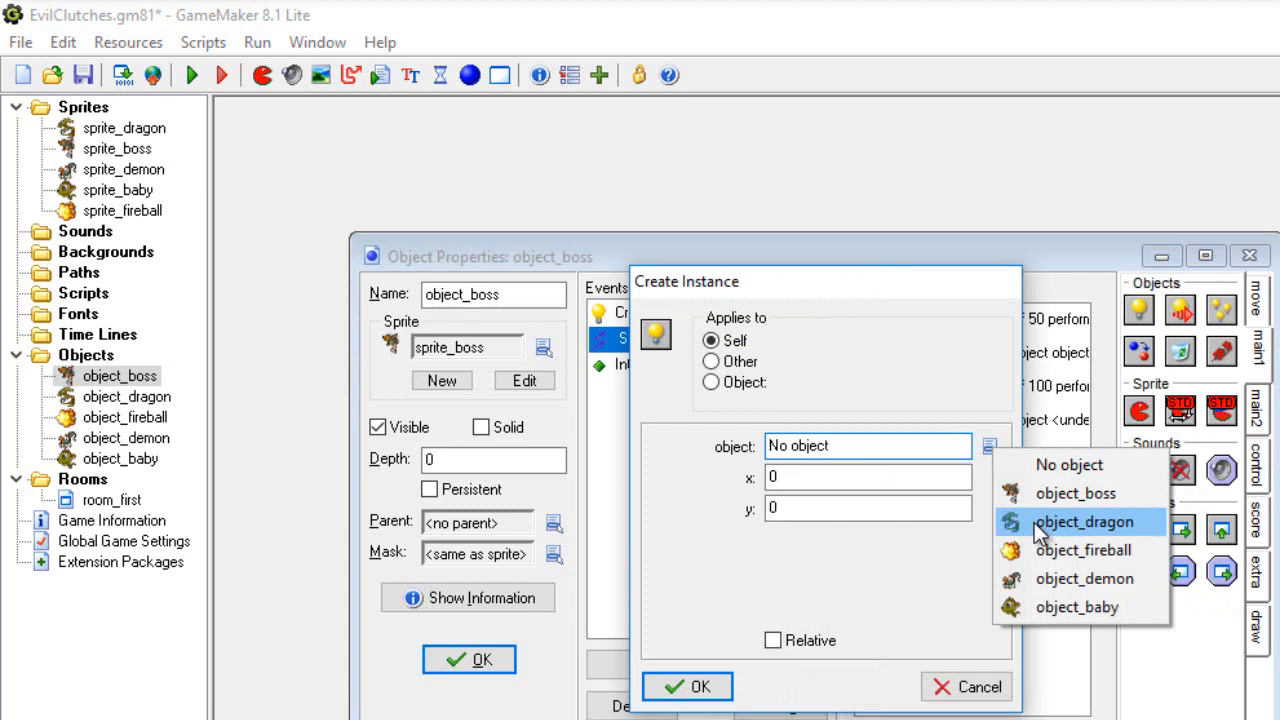
left_click(1061, 608)
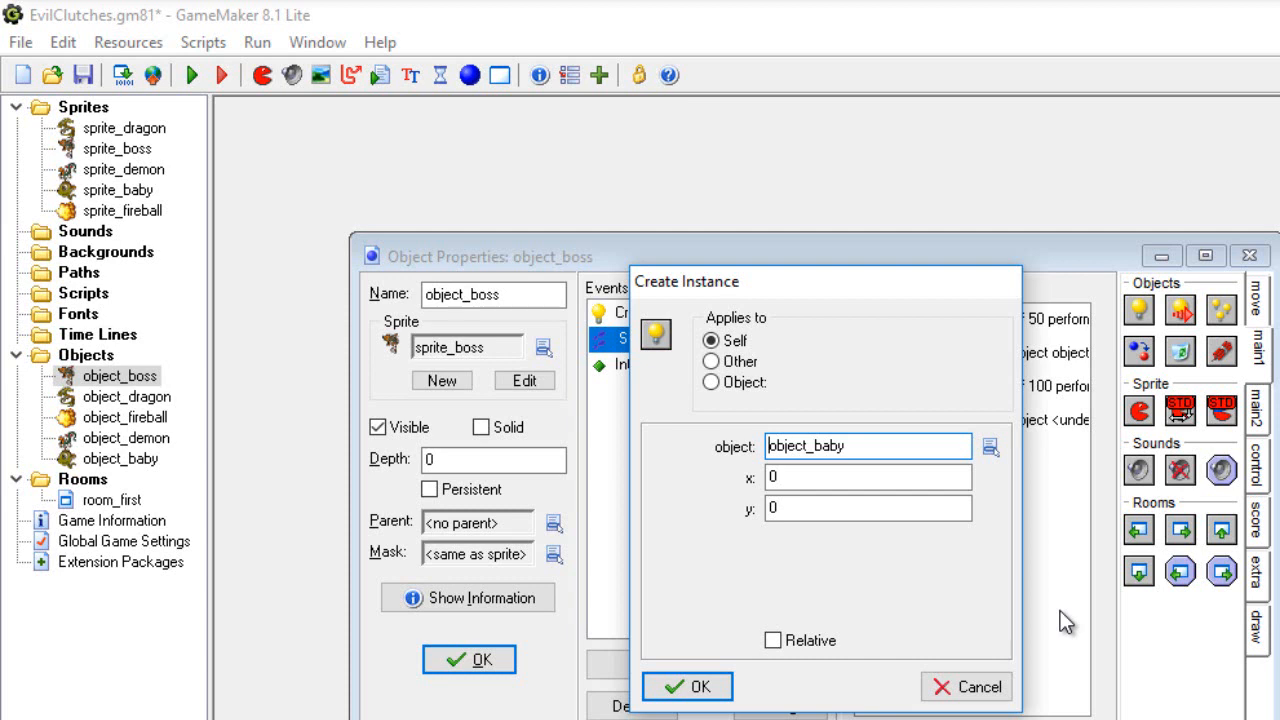
left_click(773, 640)
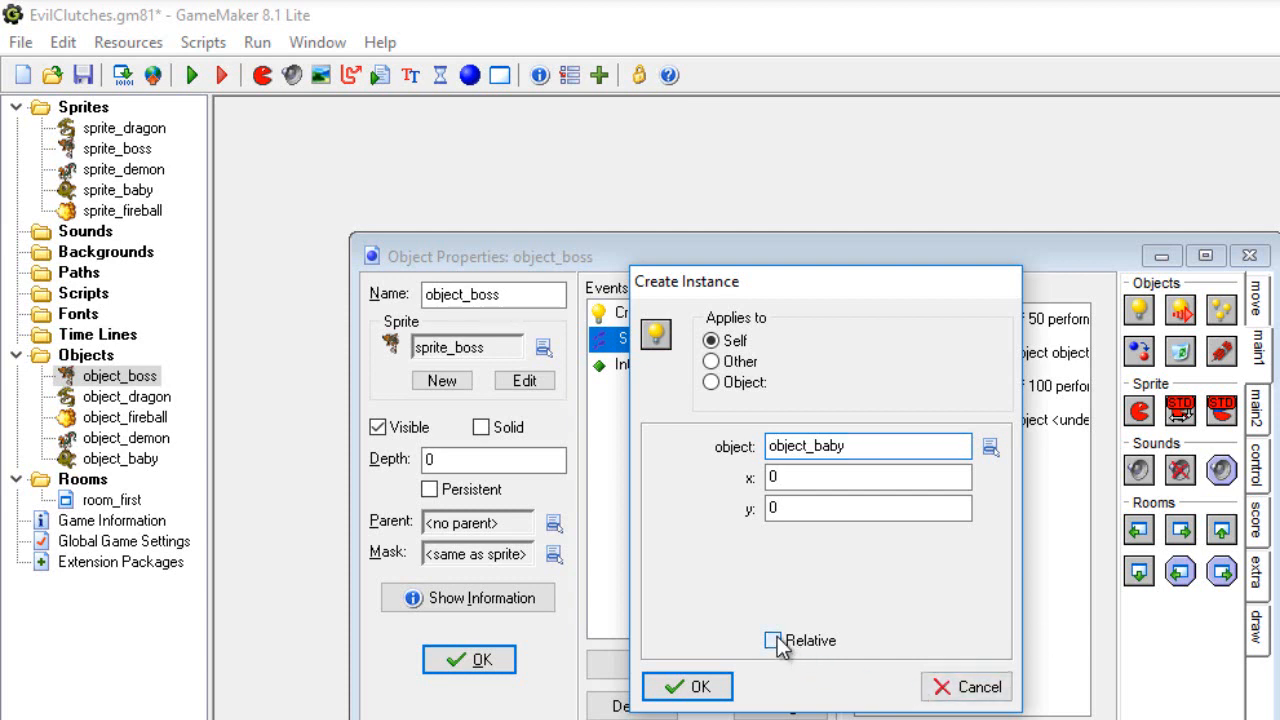
left_click(700, 687)
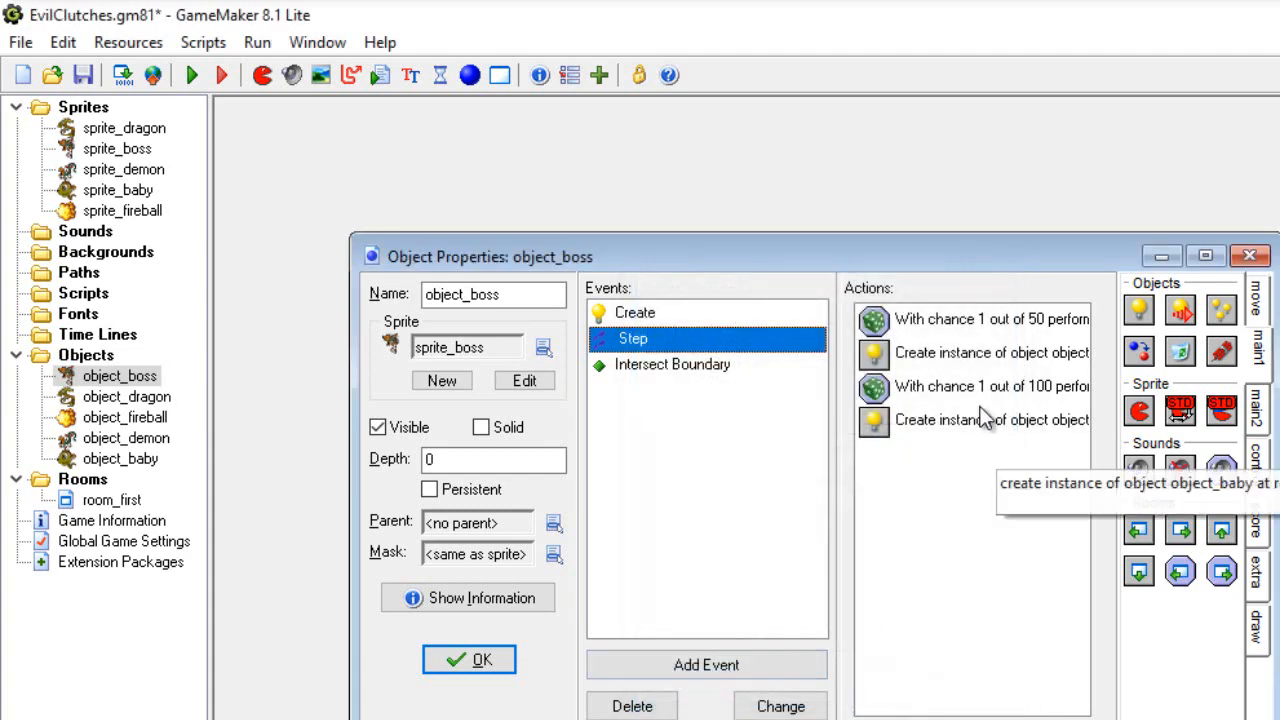
Check the Create Instance action for object_demon in the Step event and accept object_boss's properties.
double_click(956, 354)
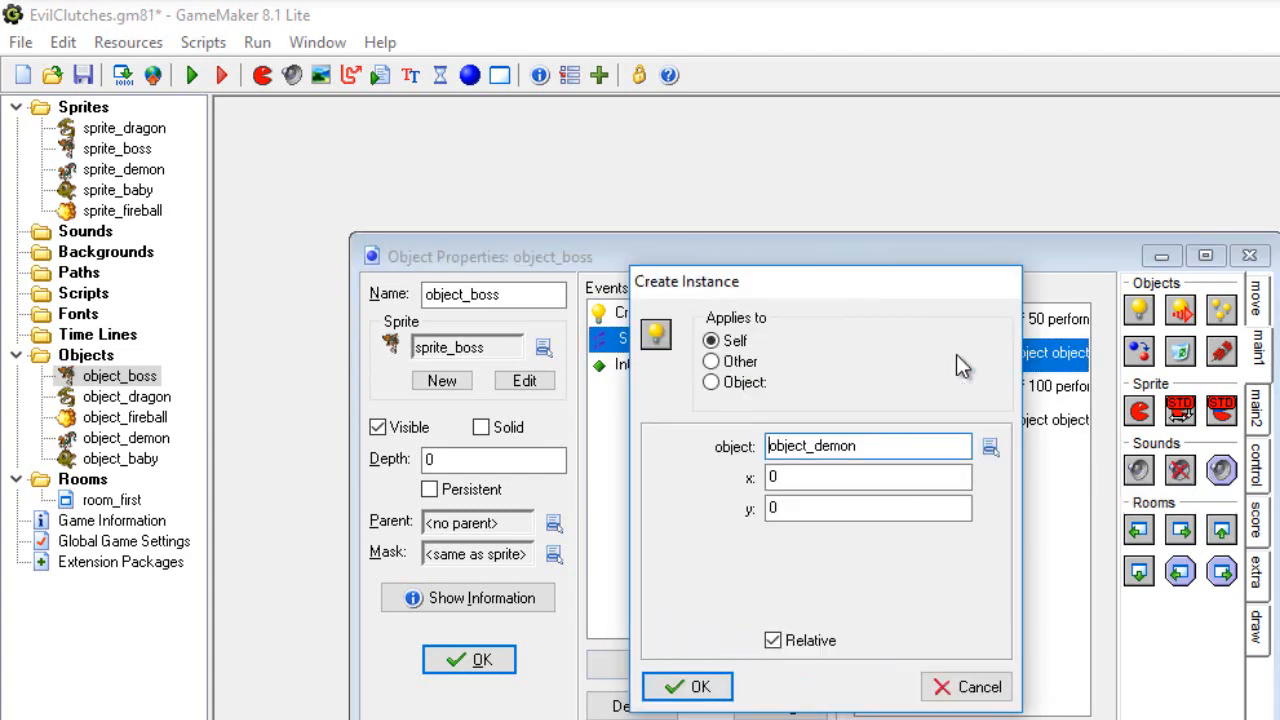
left_click(700, 687)
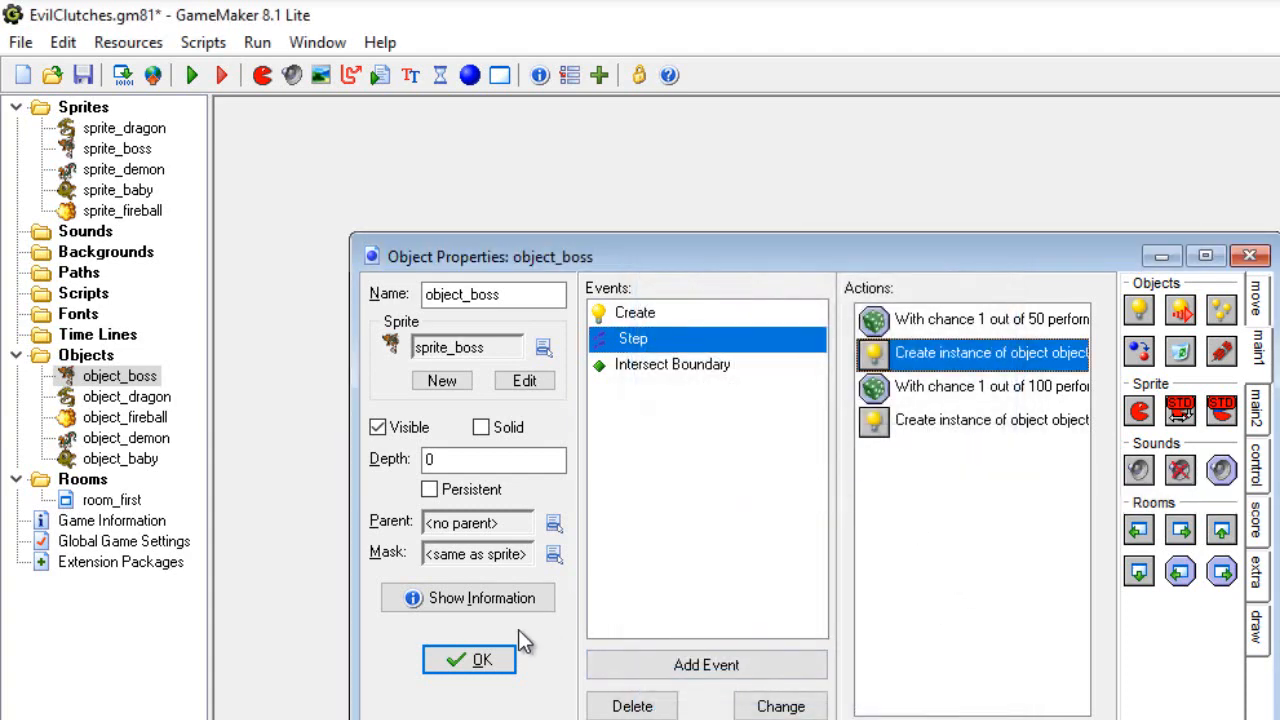
left_click(486, 662)
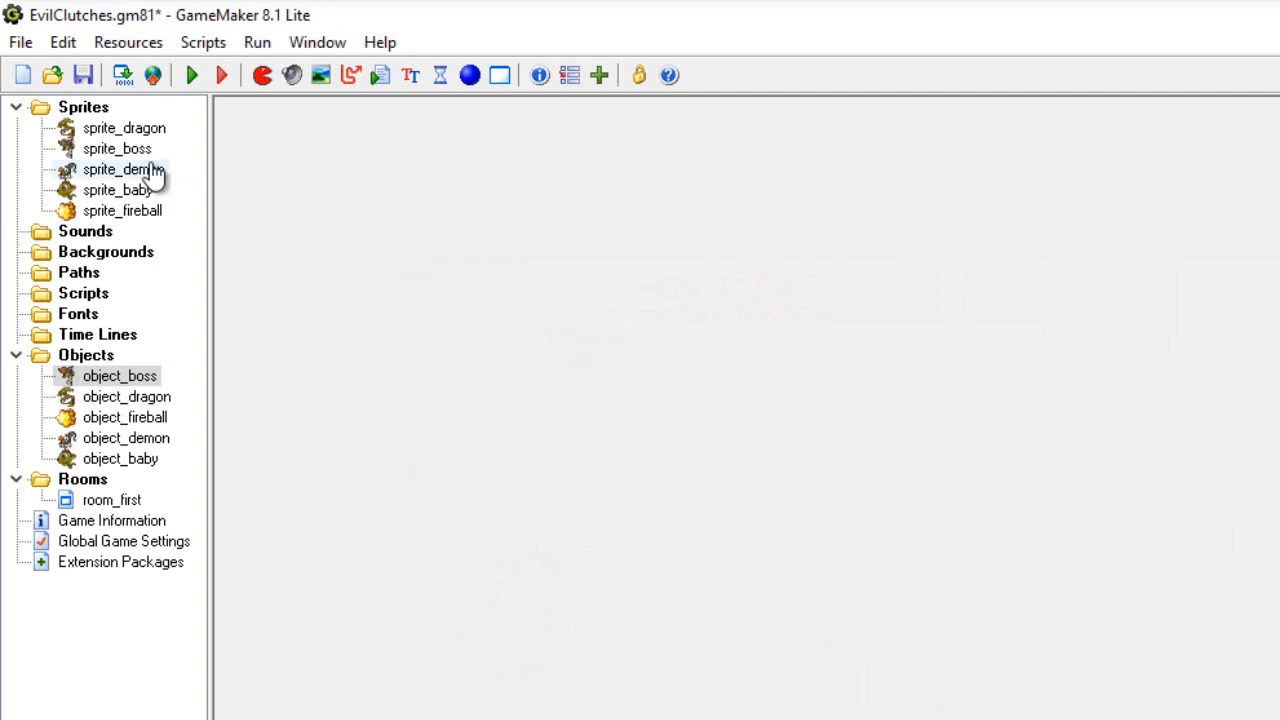
Save the project and run the game, moving the dragon down and up and dismissing the high-score table.
left_click(22, 44)
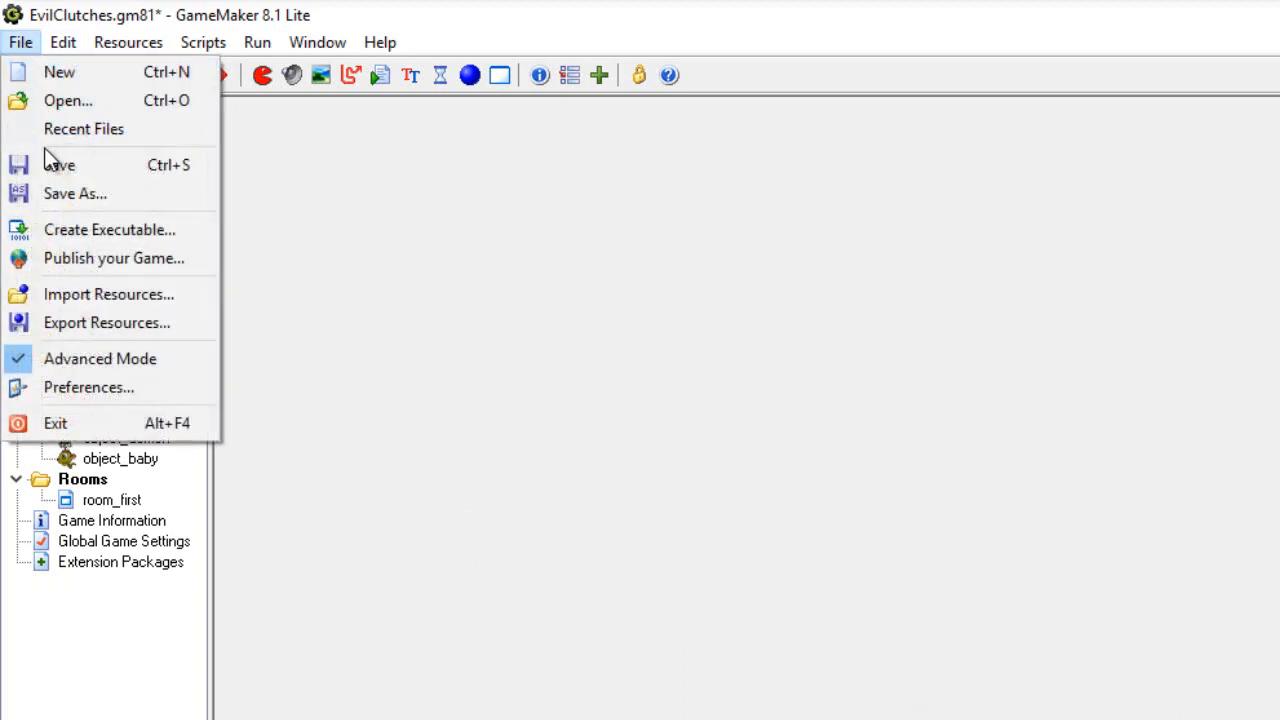
left_click(52, 165)
left_click(190, 75)
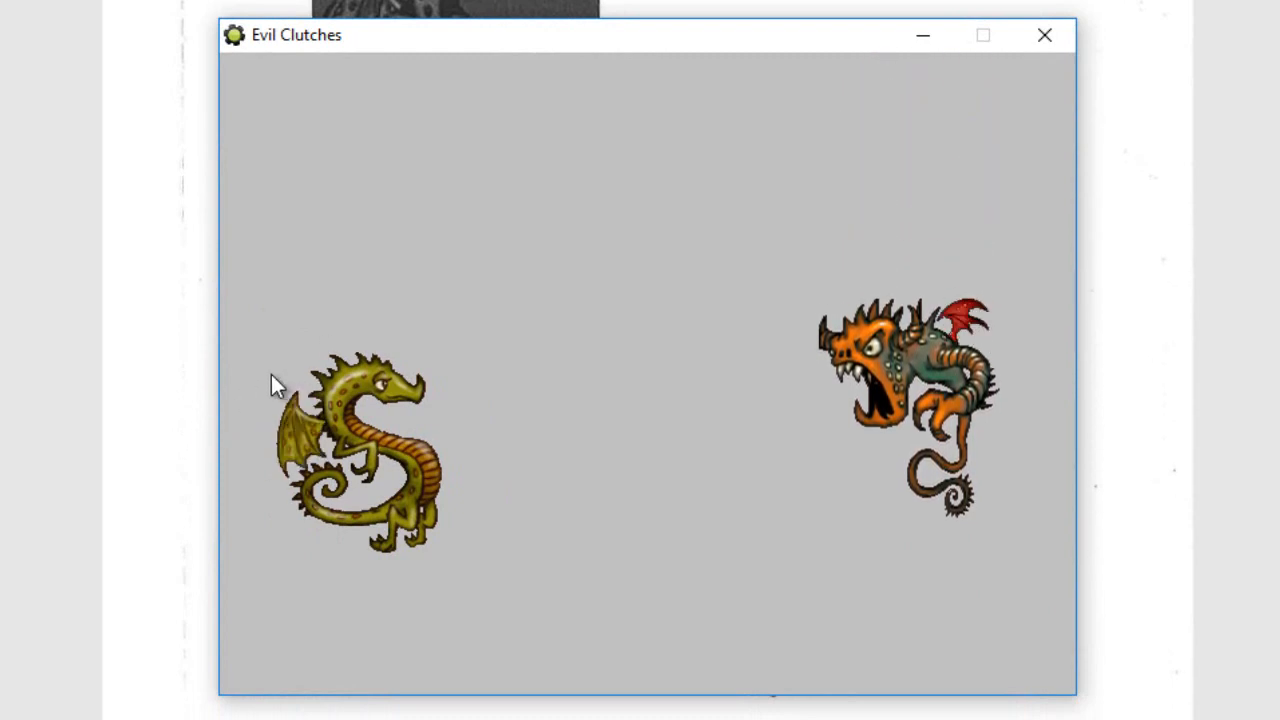
key("Down")
key("Up")
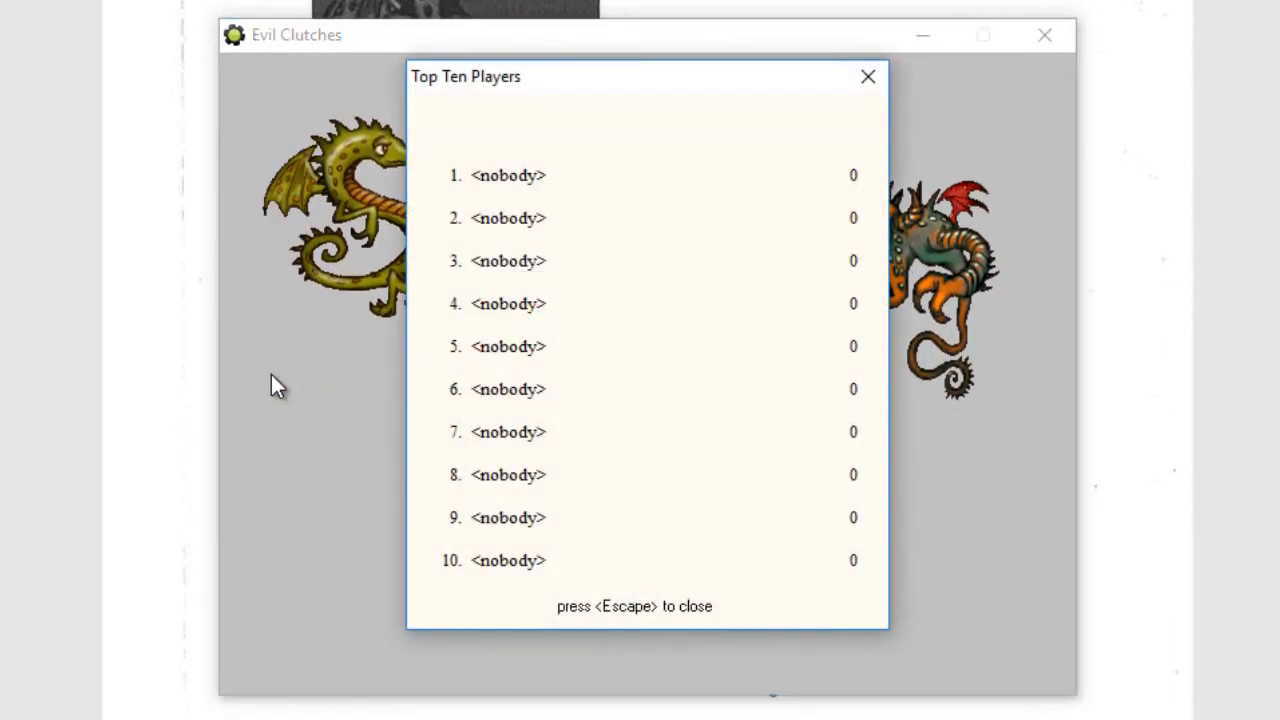
left_click(868, 77)
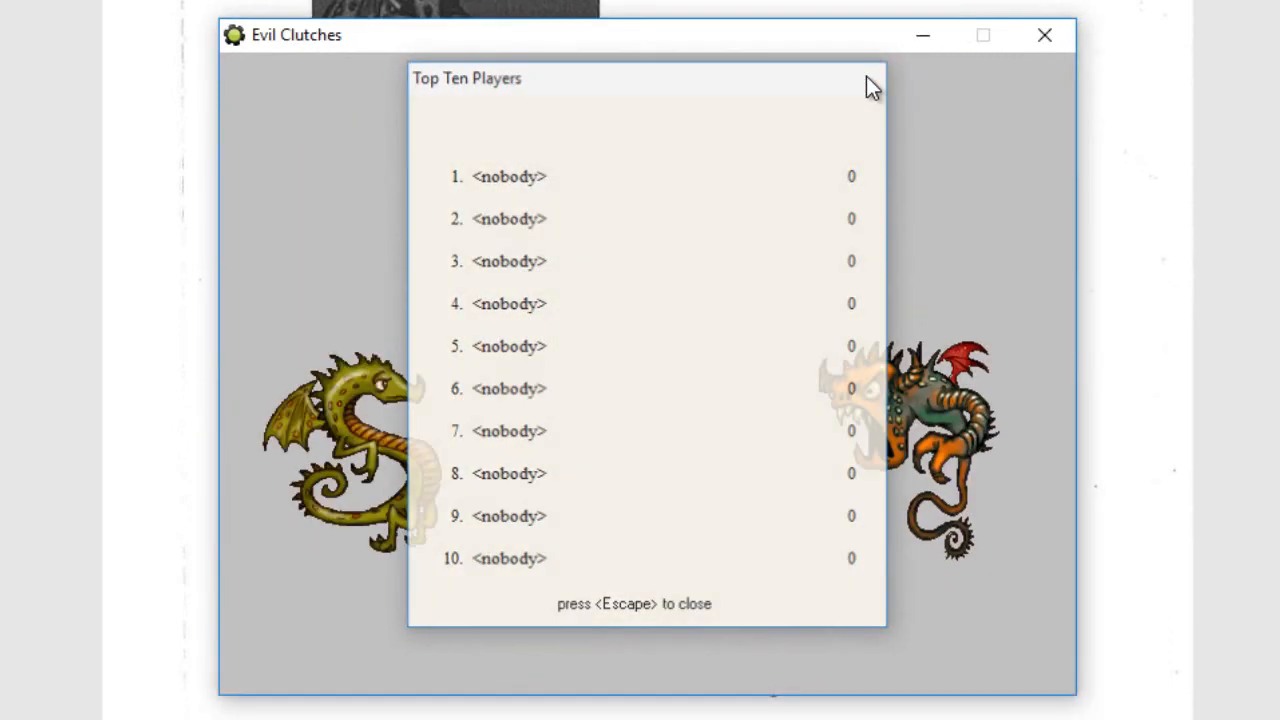
Test firing fireballs at the demons and dismiss the high-score table after each round.
key("space")
key("space")
key("space")
key("space")
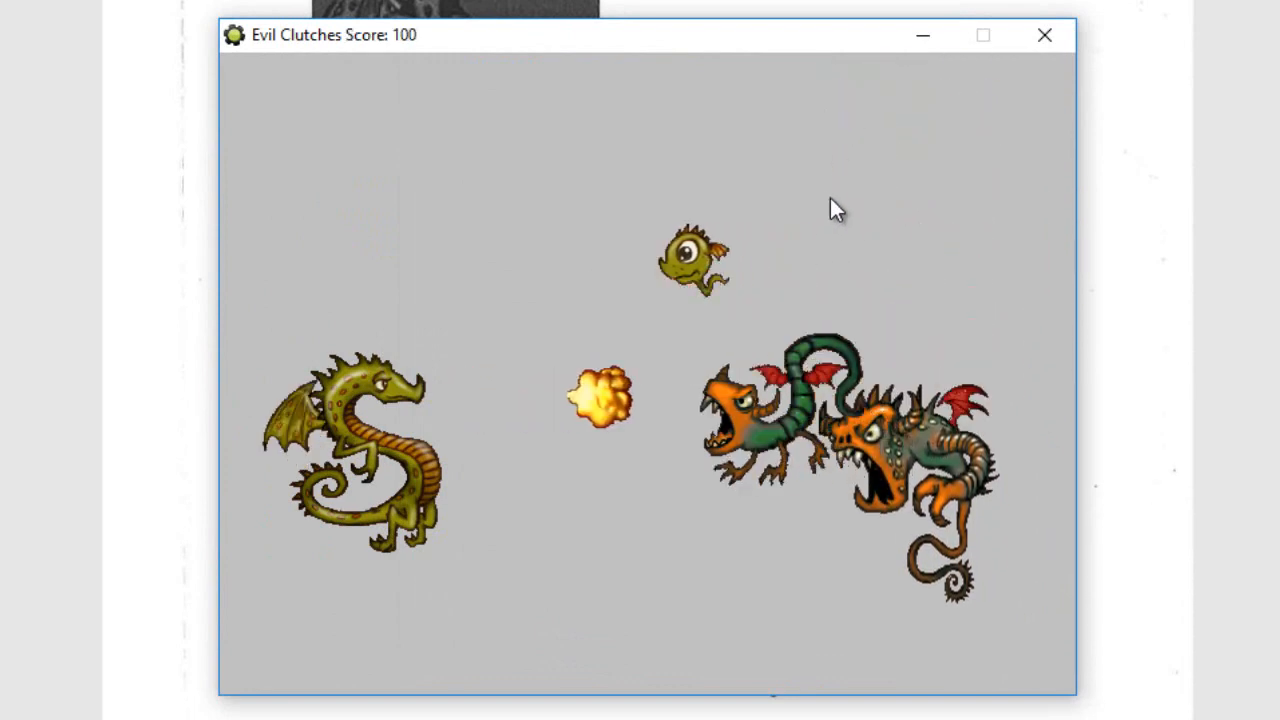
key("space")
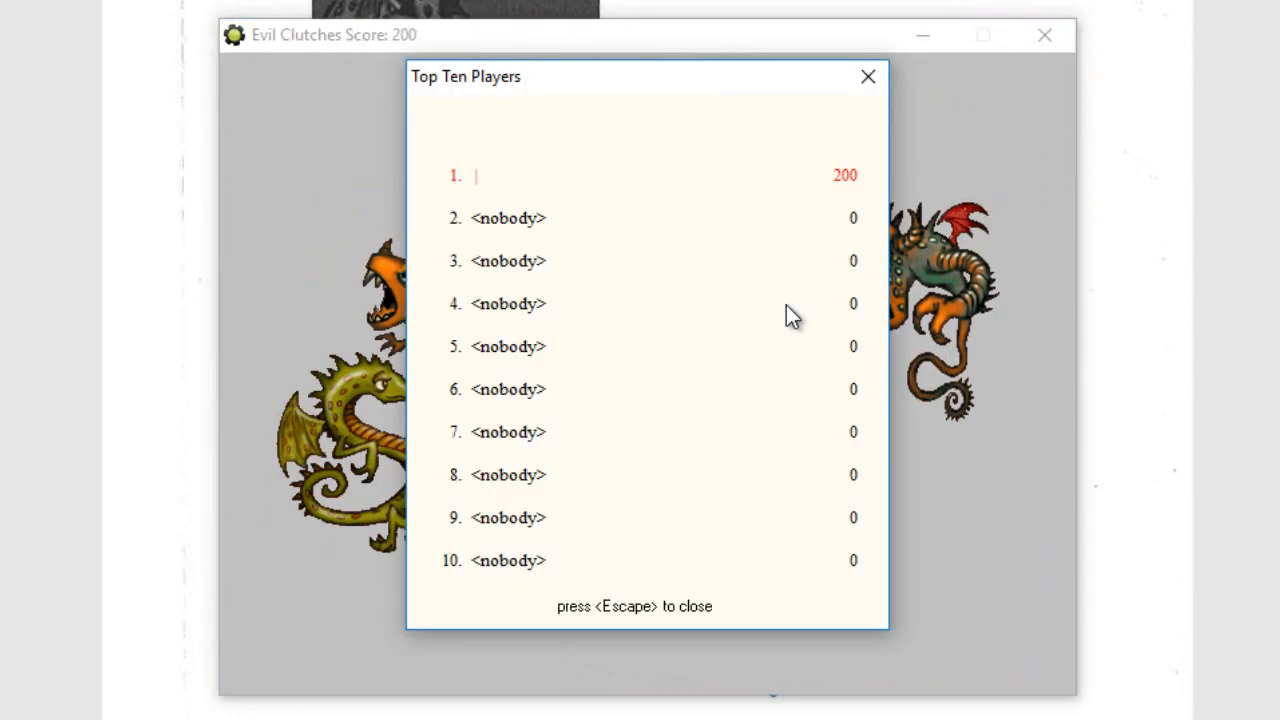
left_click(868, 77)
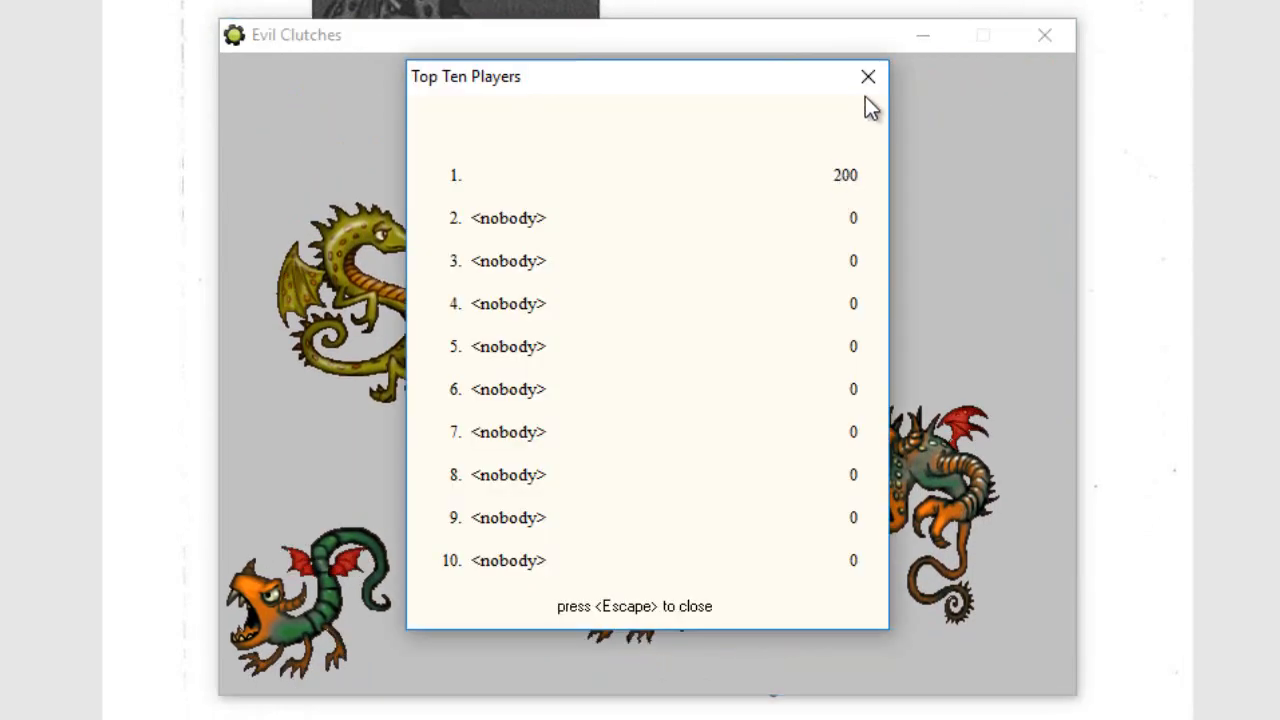
left_click(868, 77)
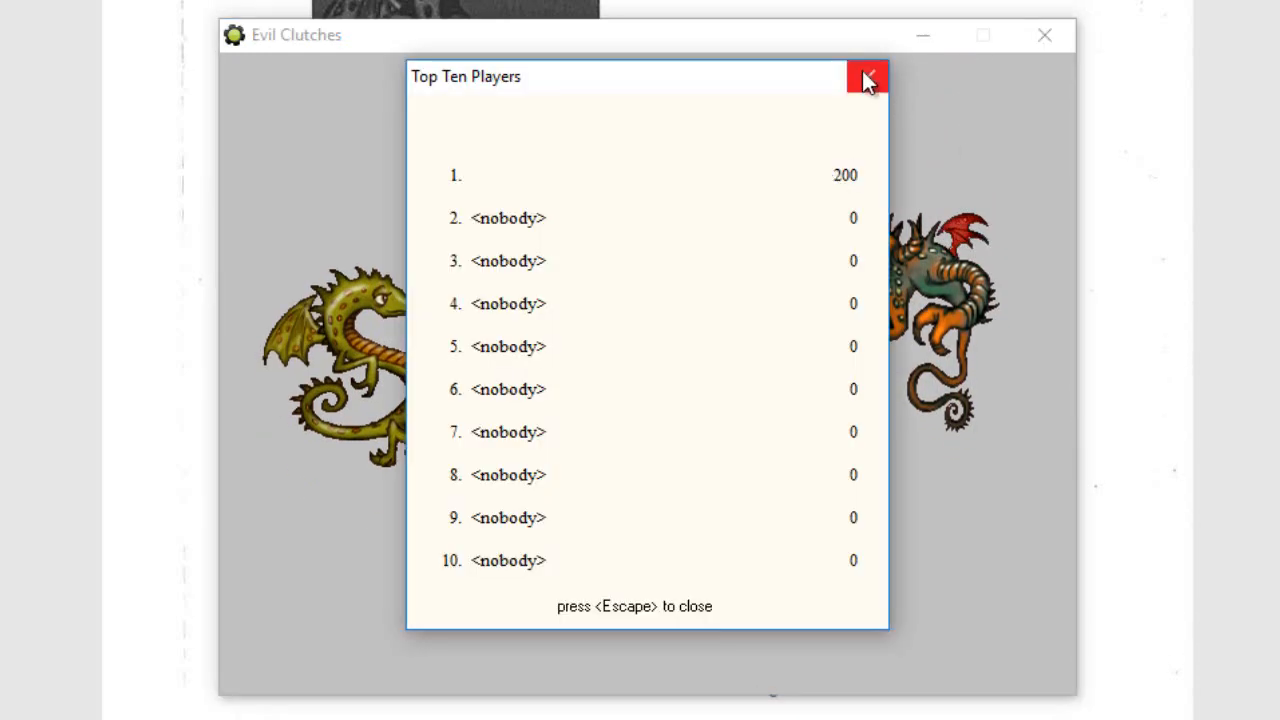
left_click(867, 78)
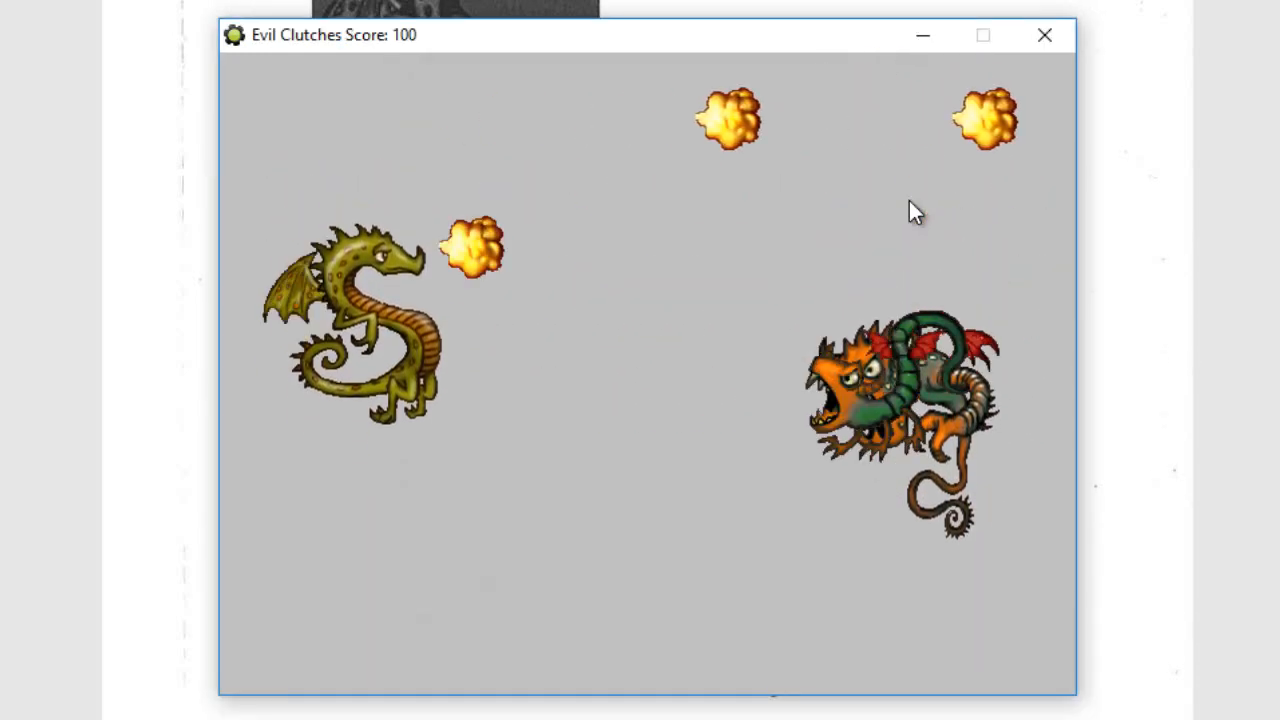
Play another round moving the dragon and firing, dismiss the high-score tables and close the game.
key("Down")
key("space")
key("Up")
key("Down")
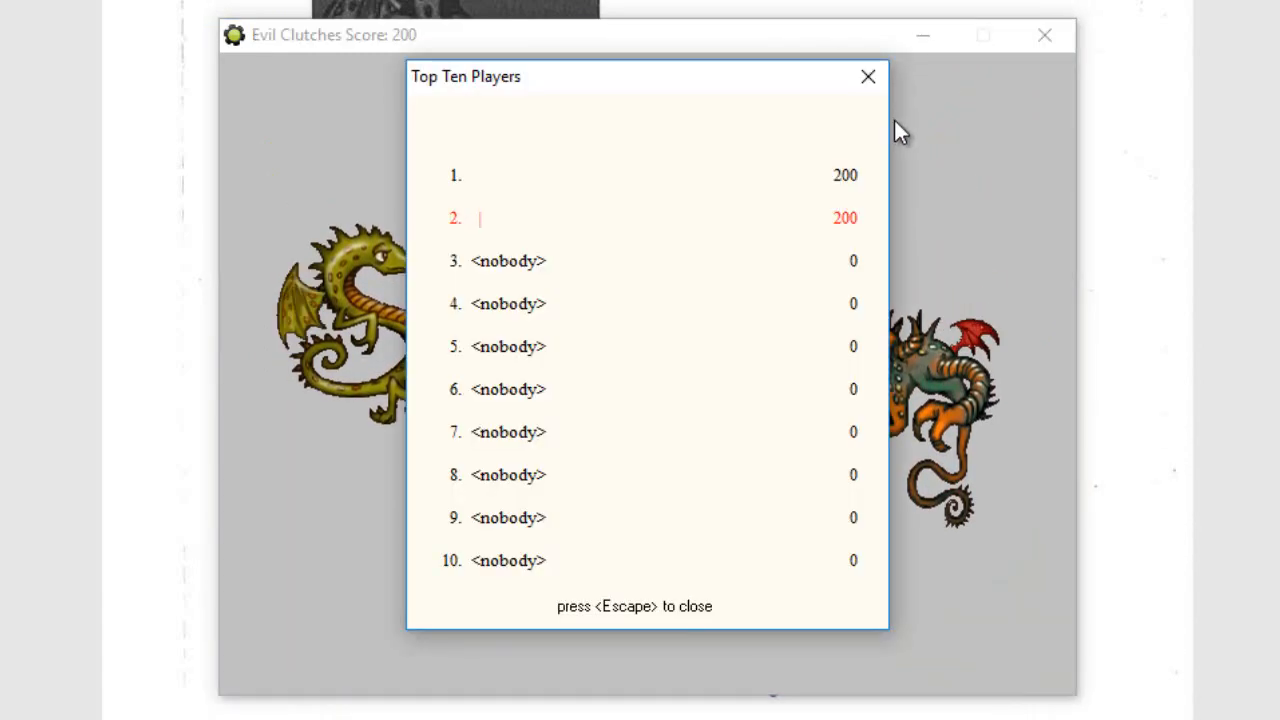
left_click(867, 78)
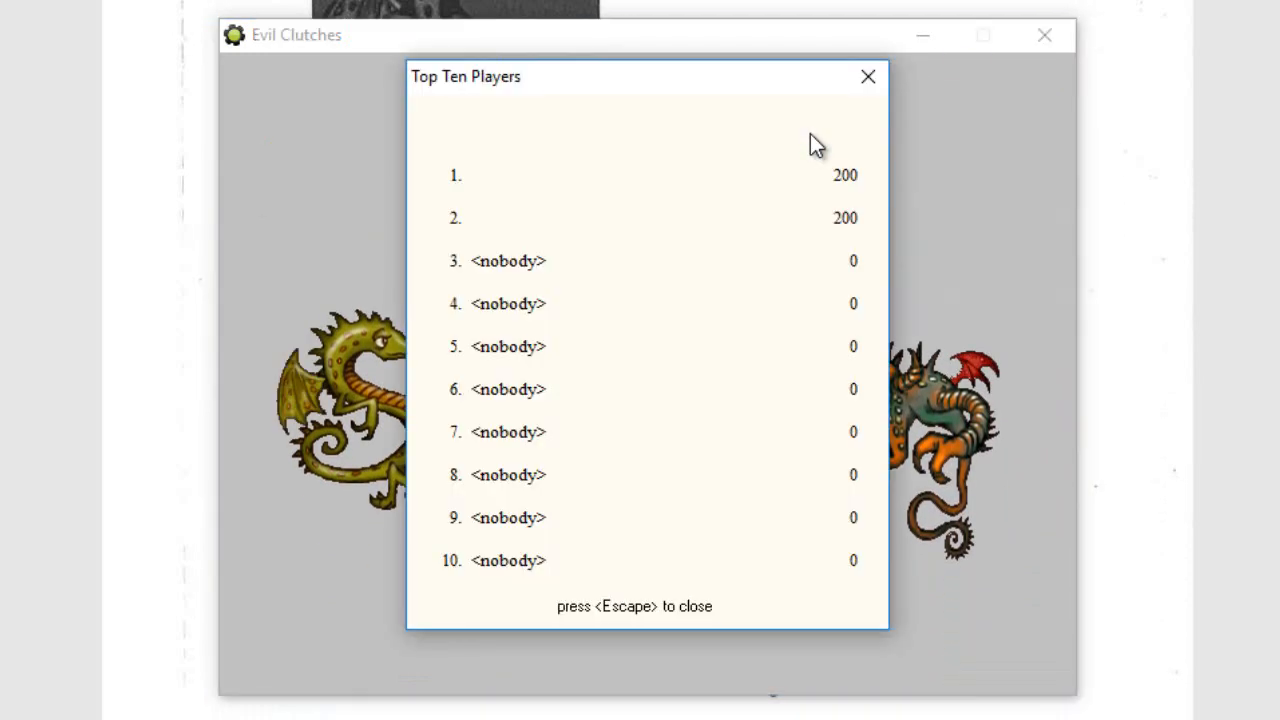
left_click(870, 78)
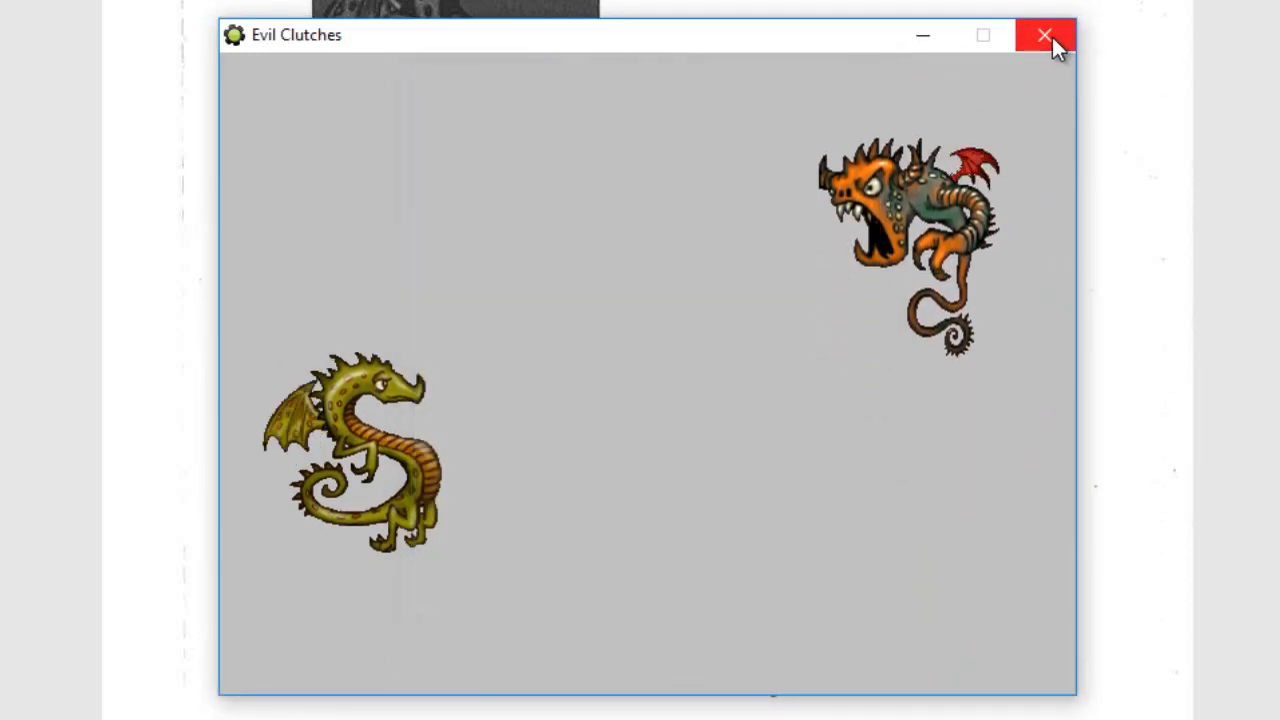
left_click(1045, 37)
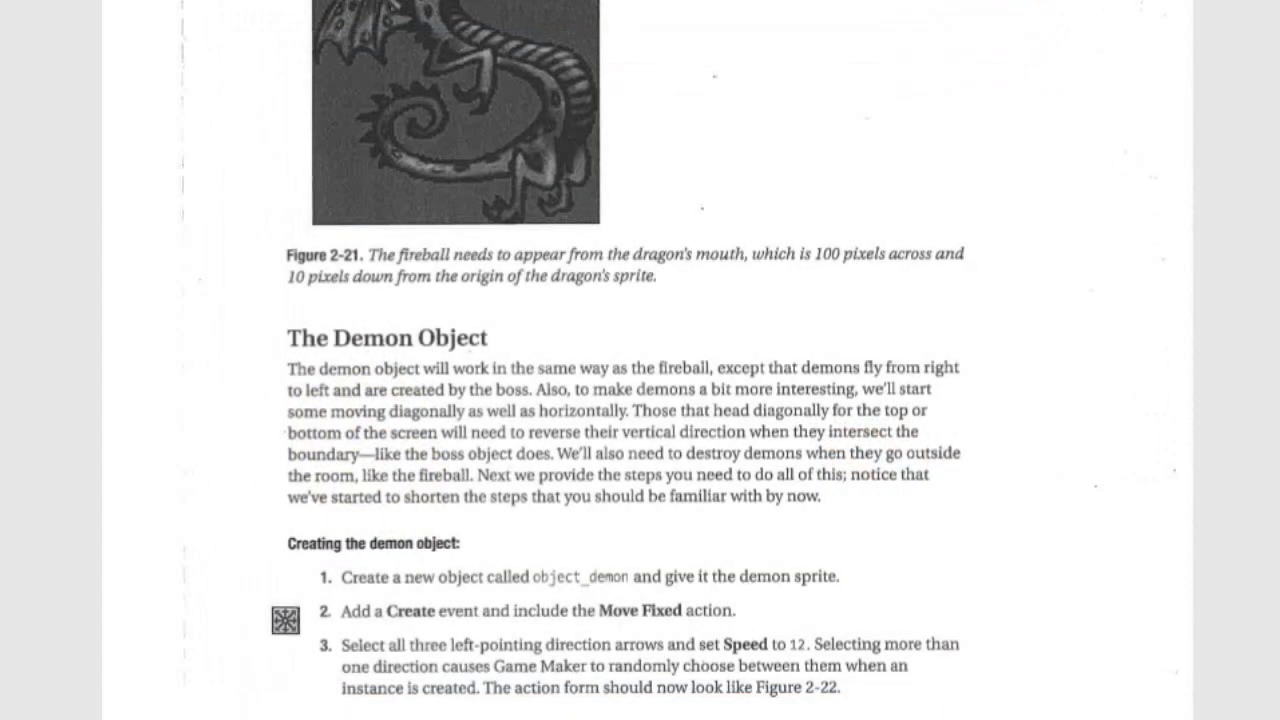
Switch back to GameMaker and open the properties of room_first.
left_click(745, 717)
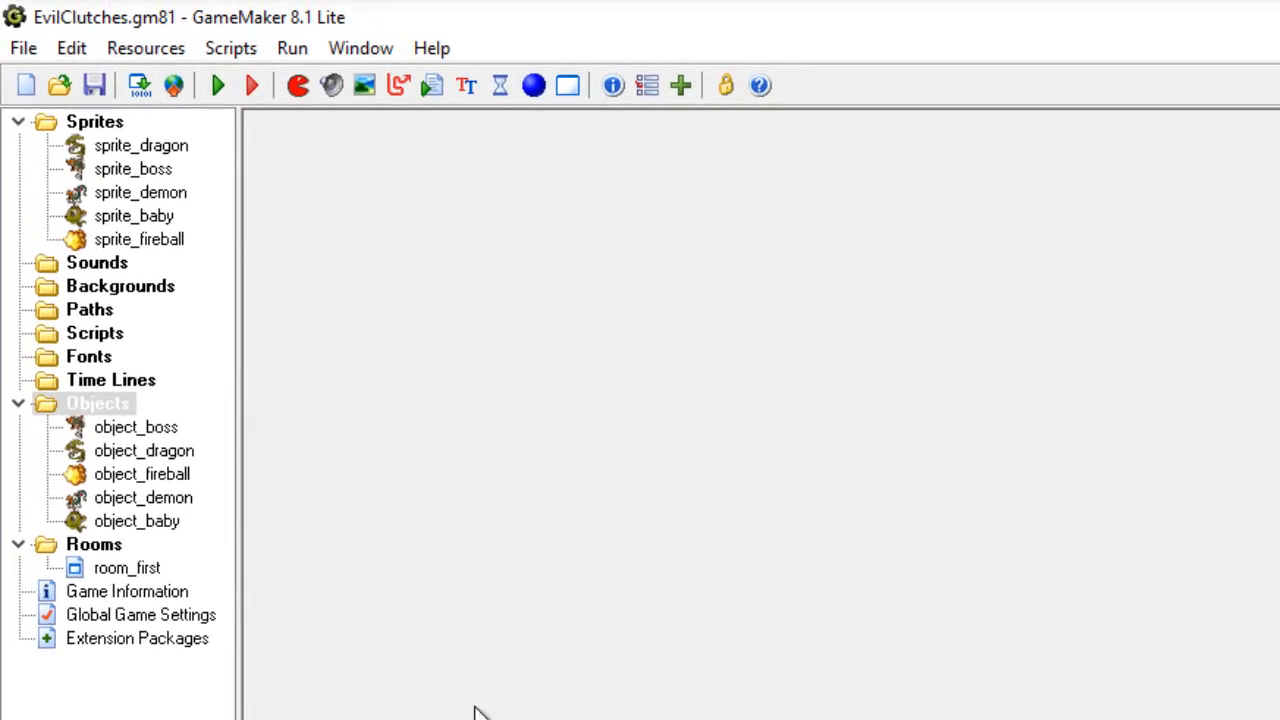
left_click(128, 570)
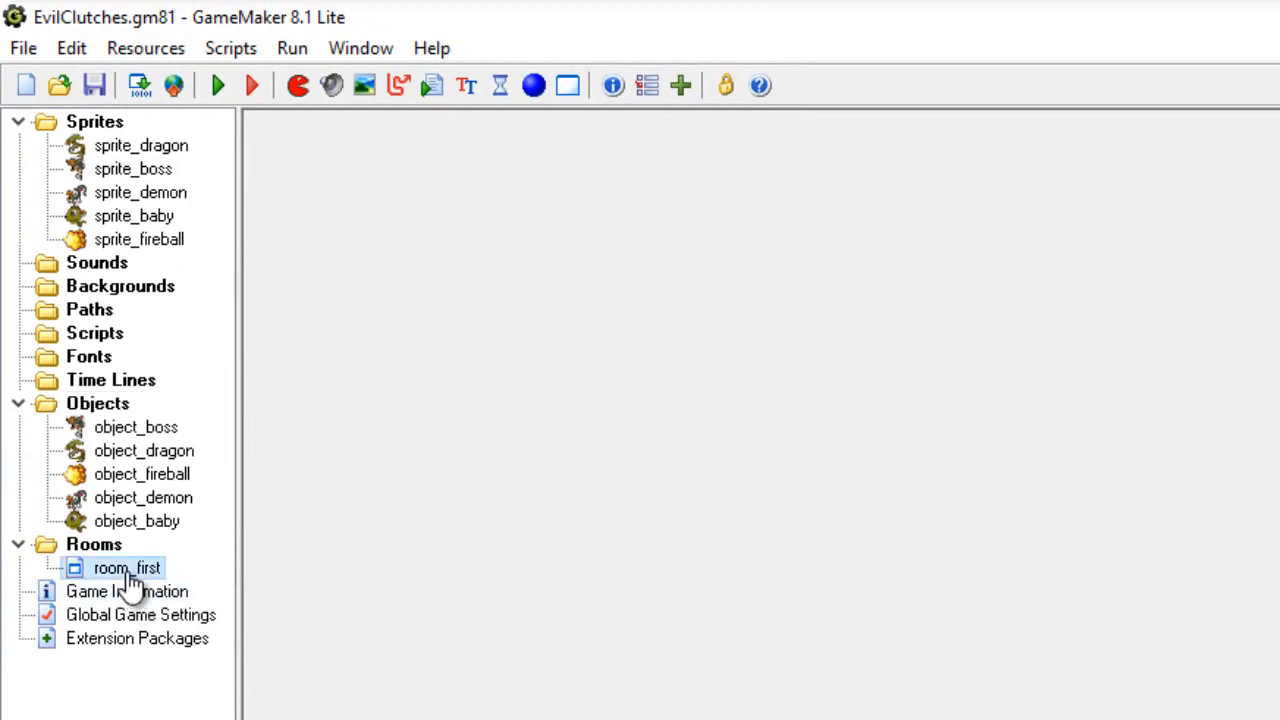
double_click(128, 572)
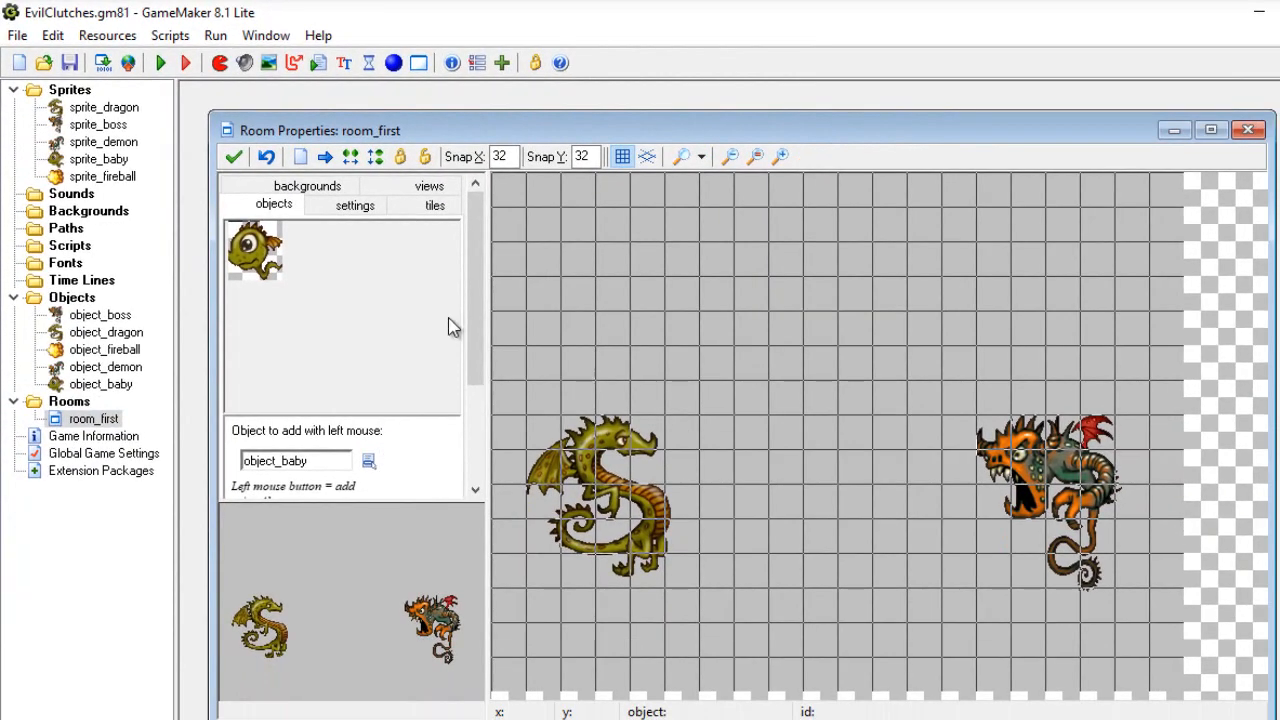
Set the room grid's Snap X and Snap Y to 16.
left_click(514, 157)
key("BackSpace")
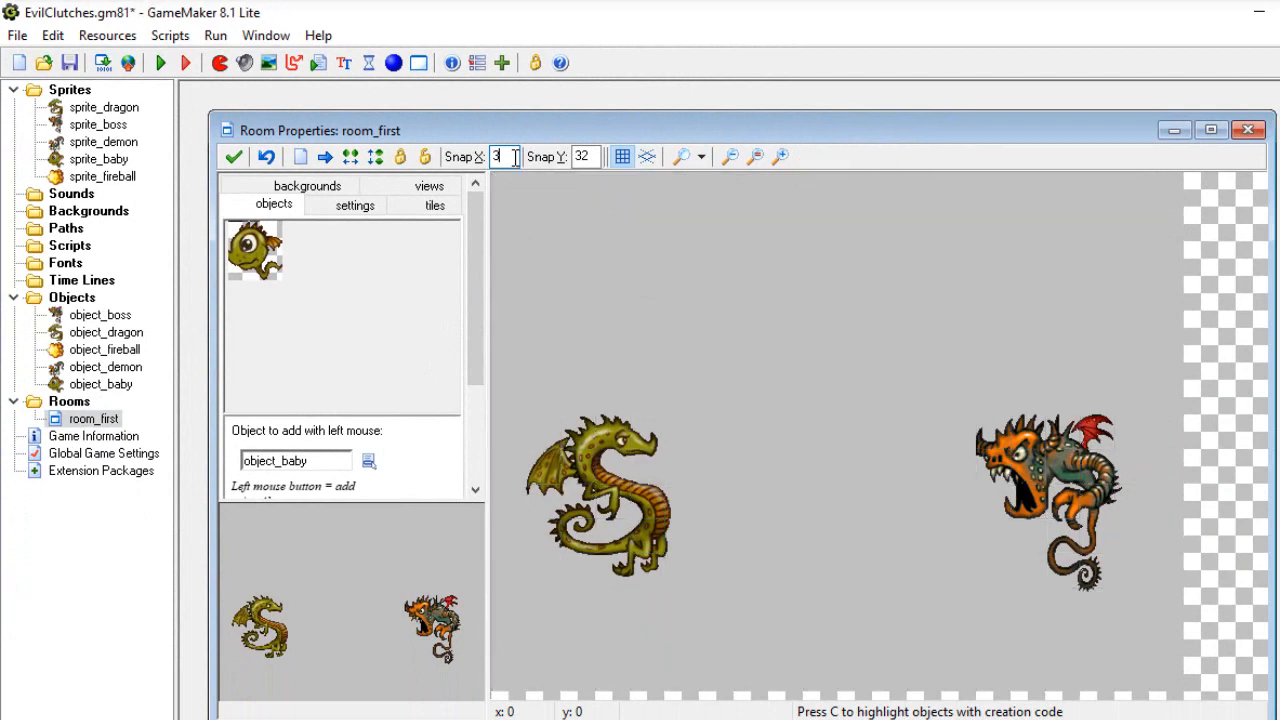
type("16")
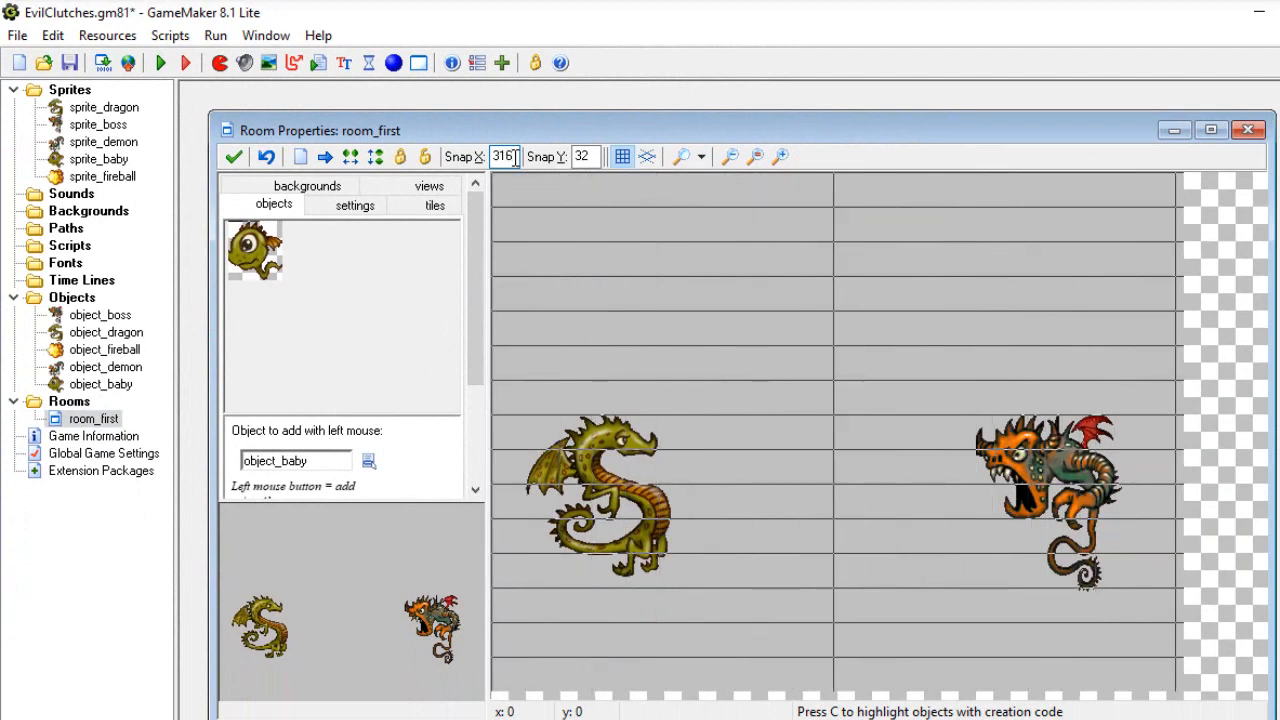
key("BackSpace")
key("BackSpace")
key("BackSpace")
type("1")
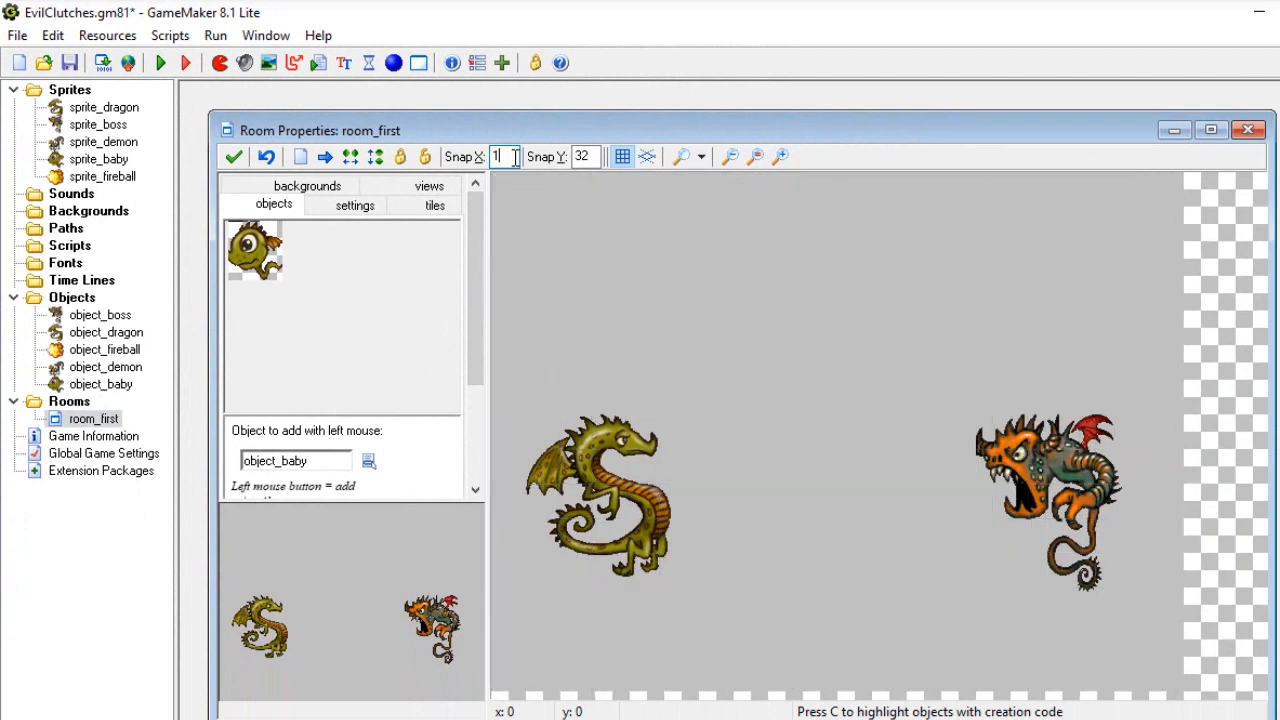
type("6")
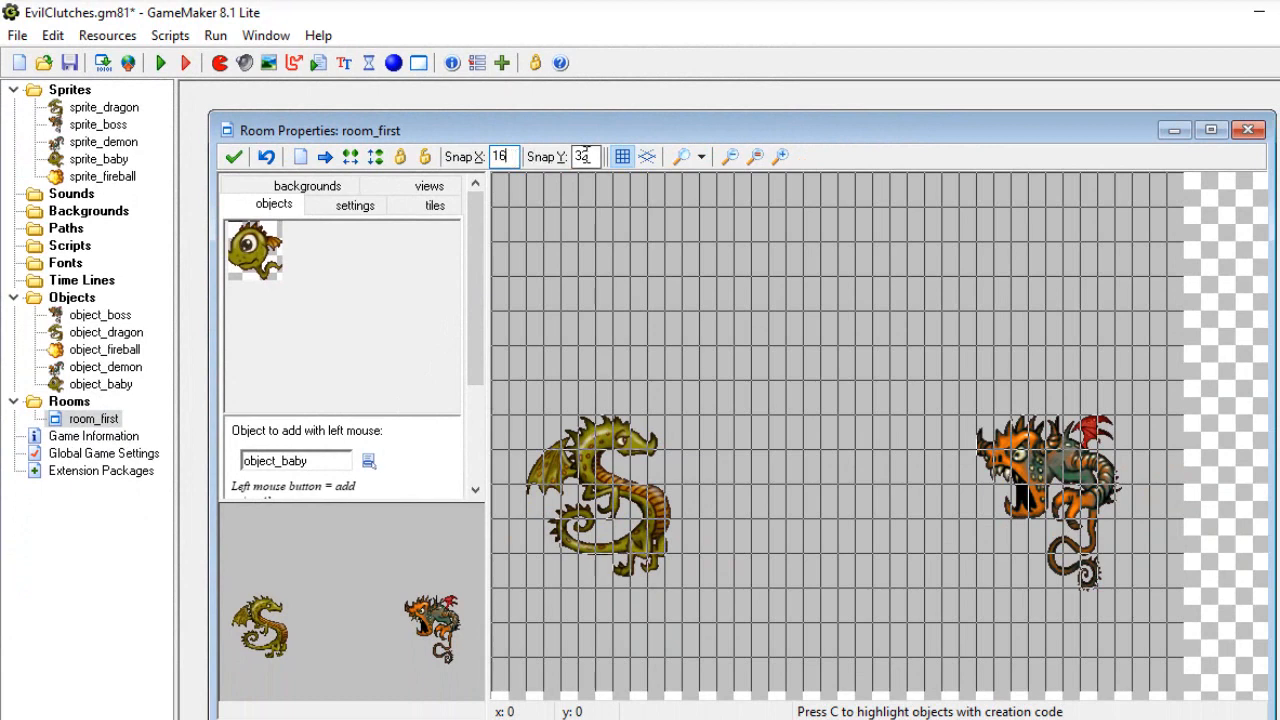
left_click(586, 156)
key("BackSpace")
key("BackSpace")
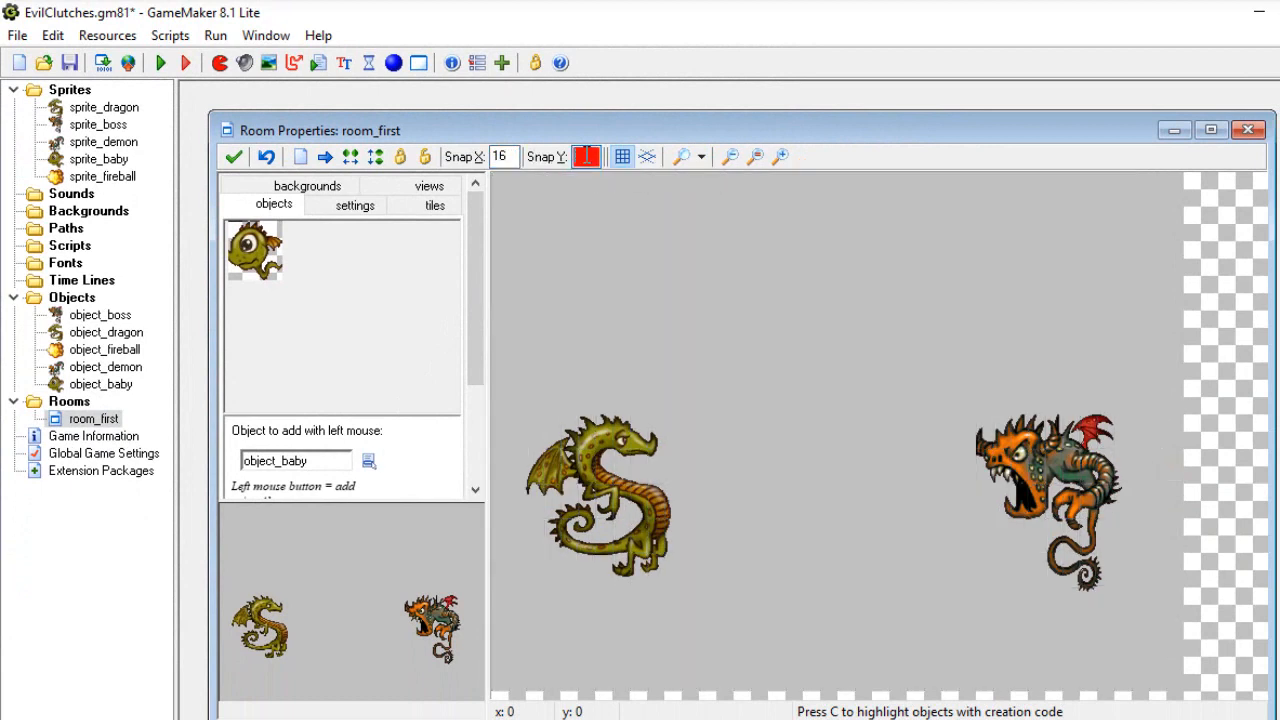
type("16")
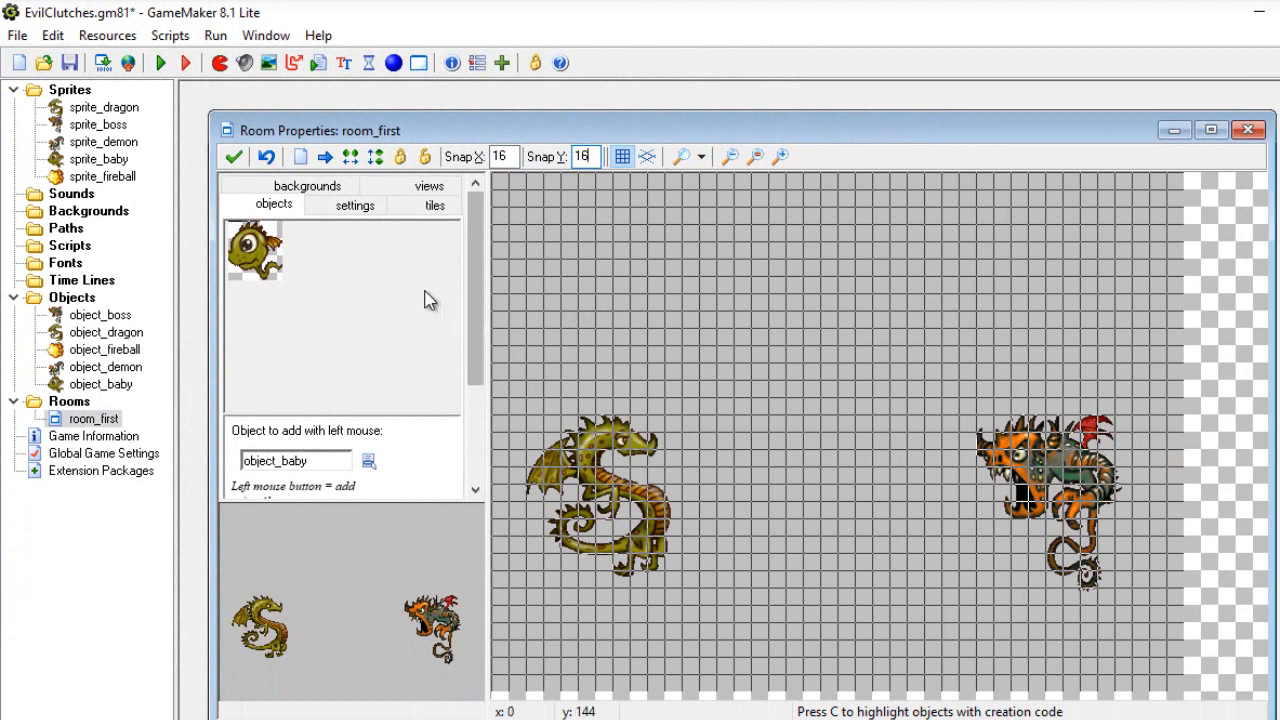
Set the width of room_first to 1000 in the room's settings.
left_click(334, 206)
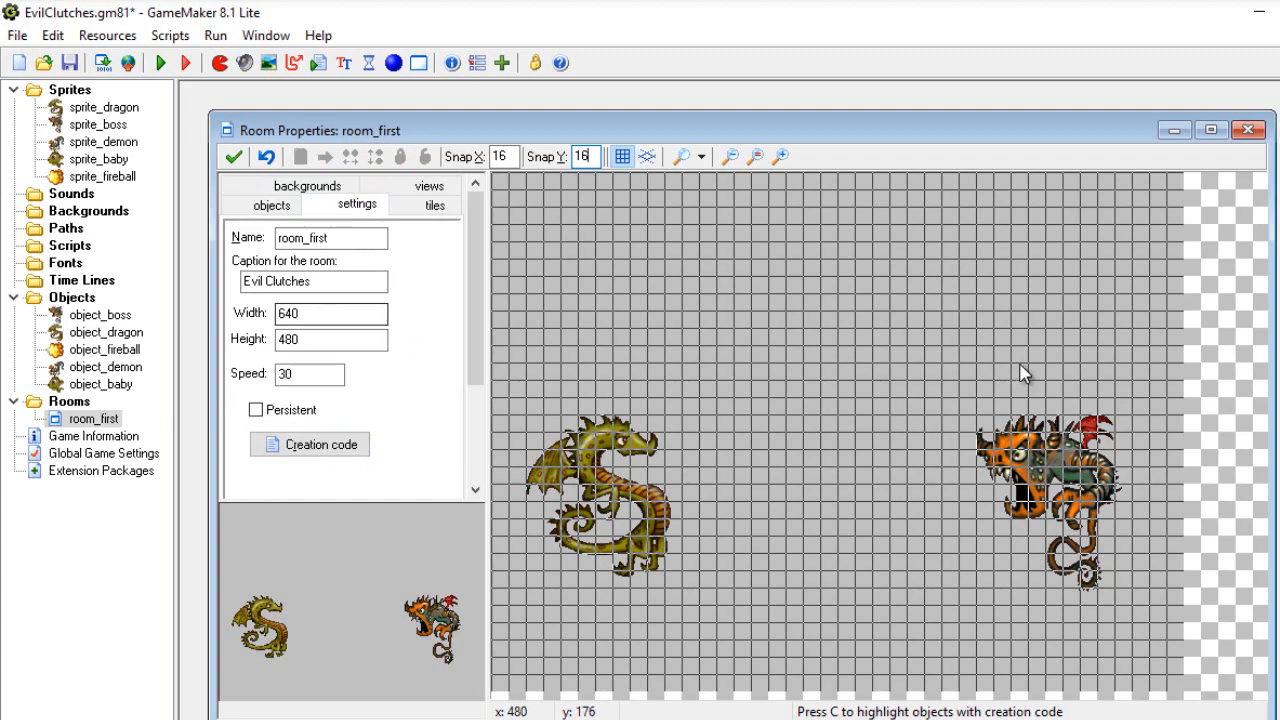
mouse_move(927, 136)
left_mouse_down()
mouse_move(855, 126)
mouse_move(906, 125)
left_mouse_up()
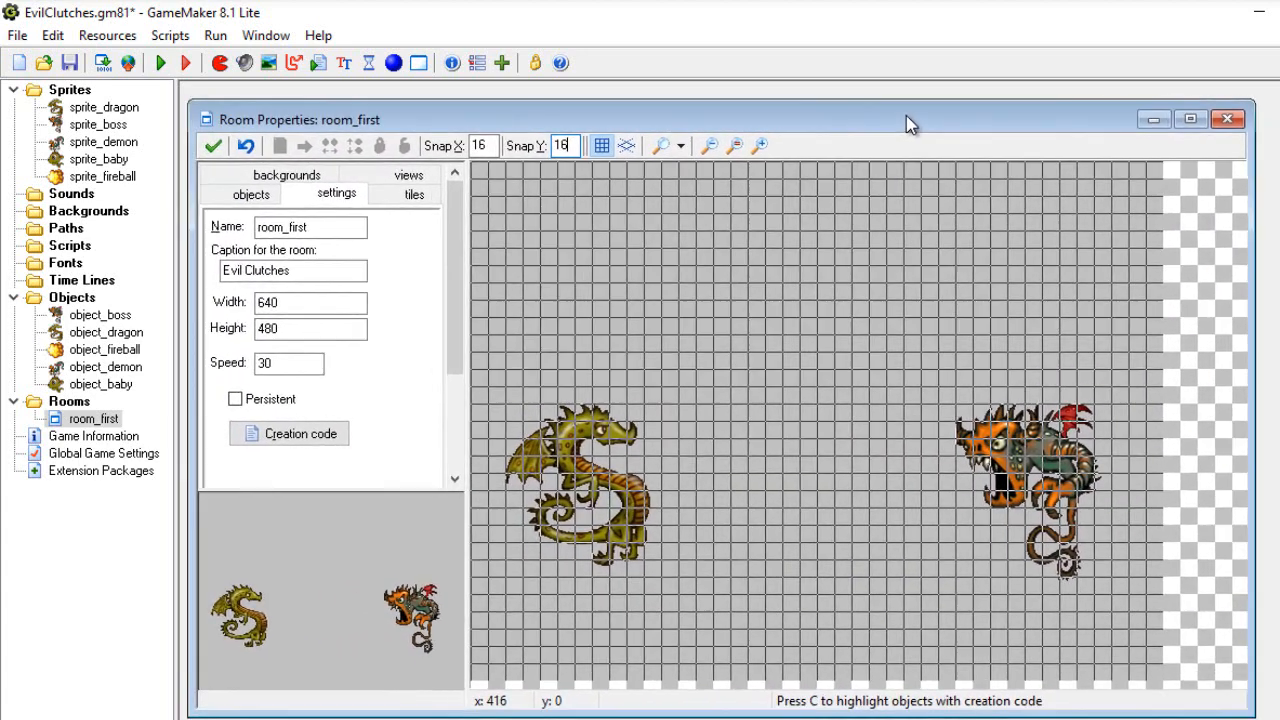
left_click(316, 305)
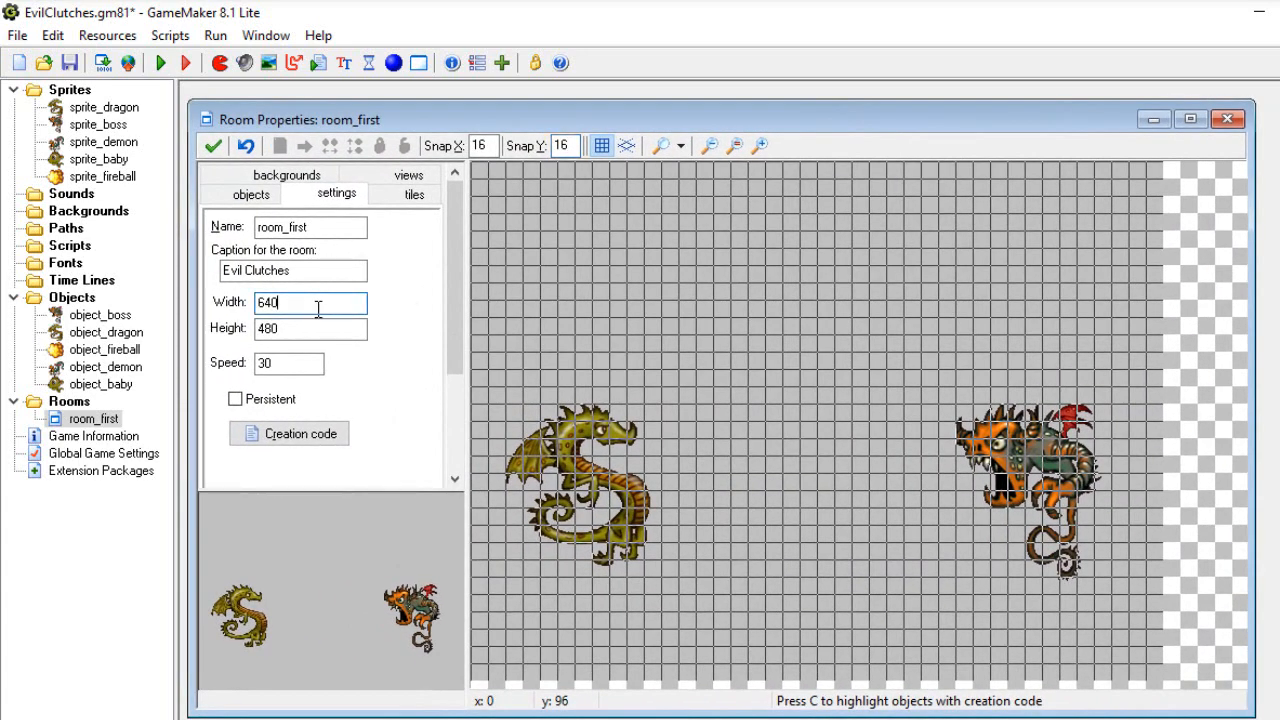
key("BackSpace")
key("BackSpace")
key("BackSpace")
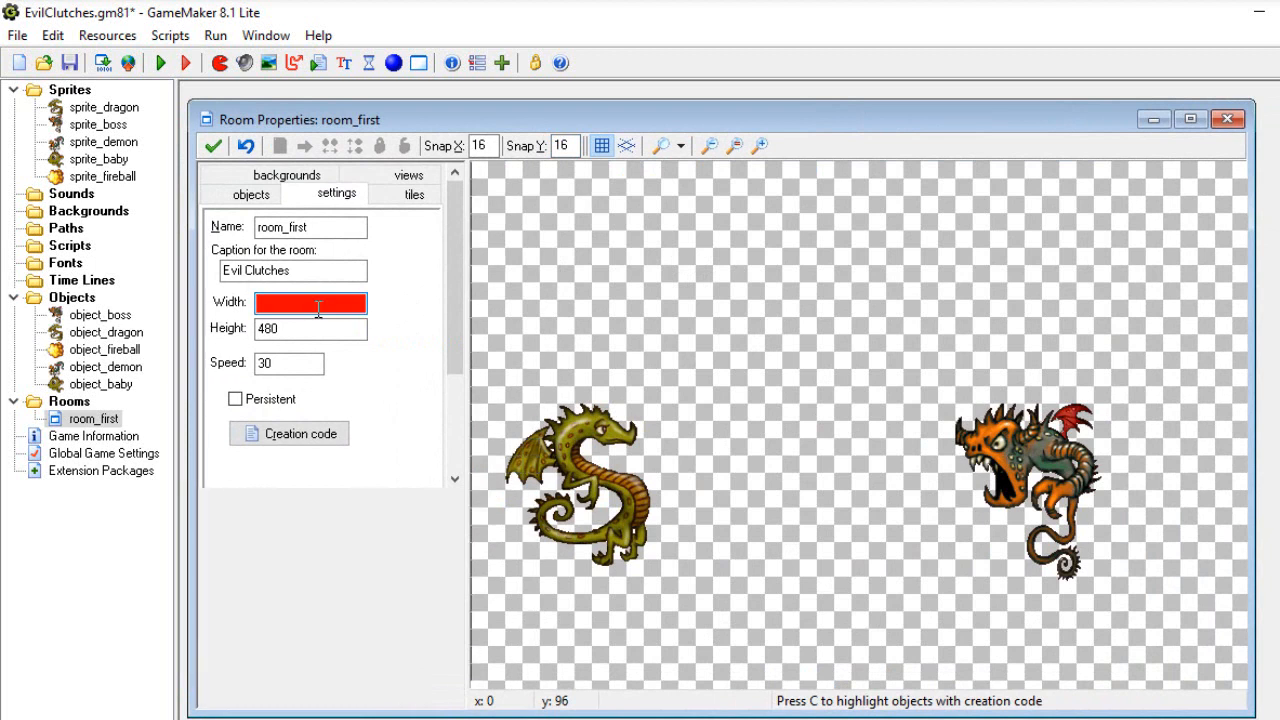
type("9")
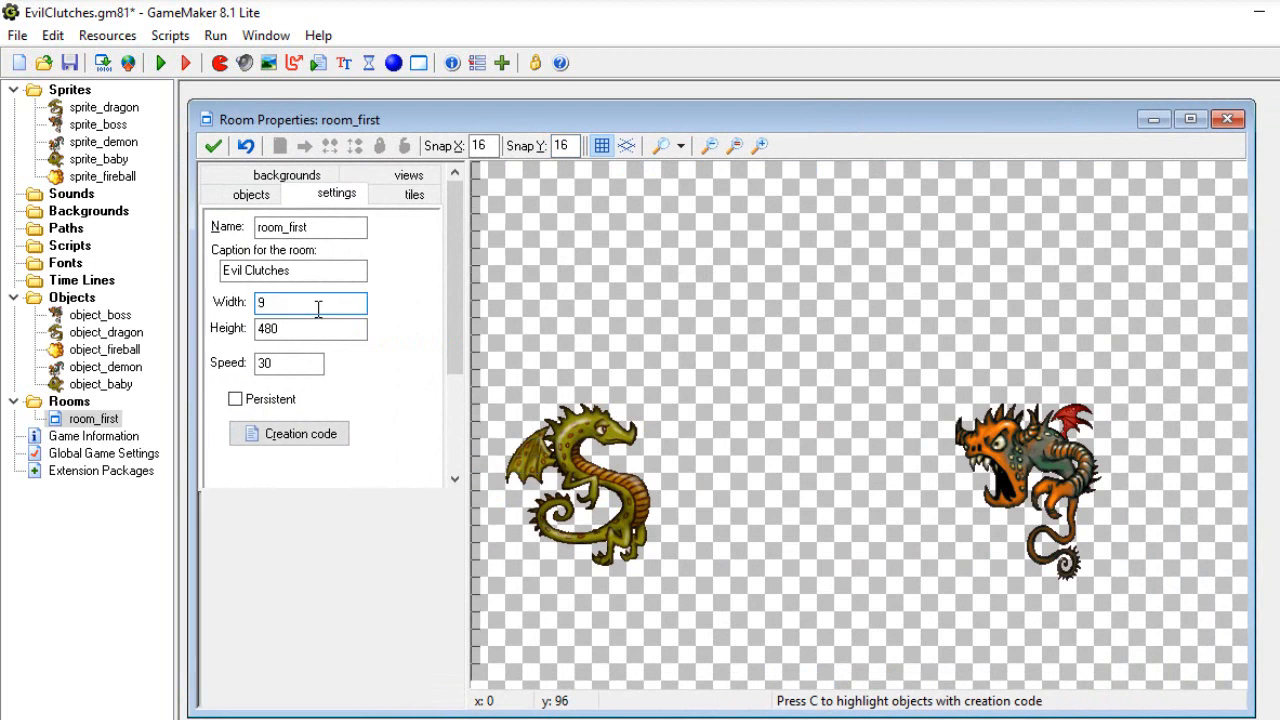
key("BackSpace")
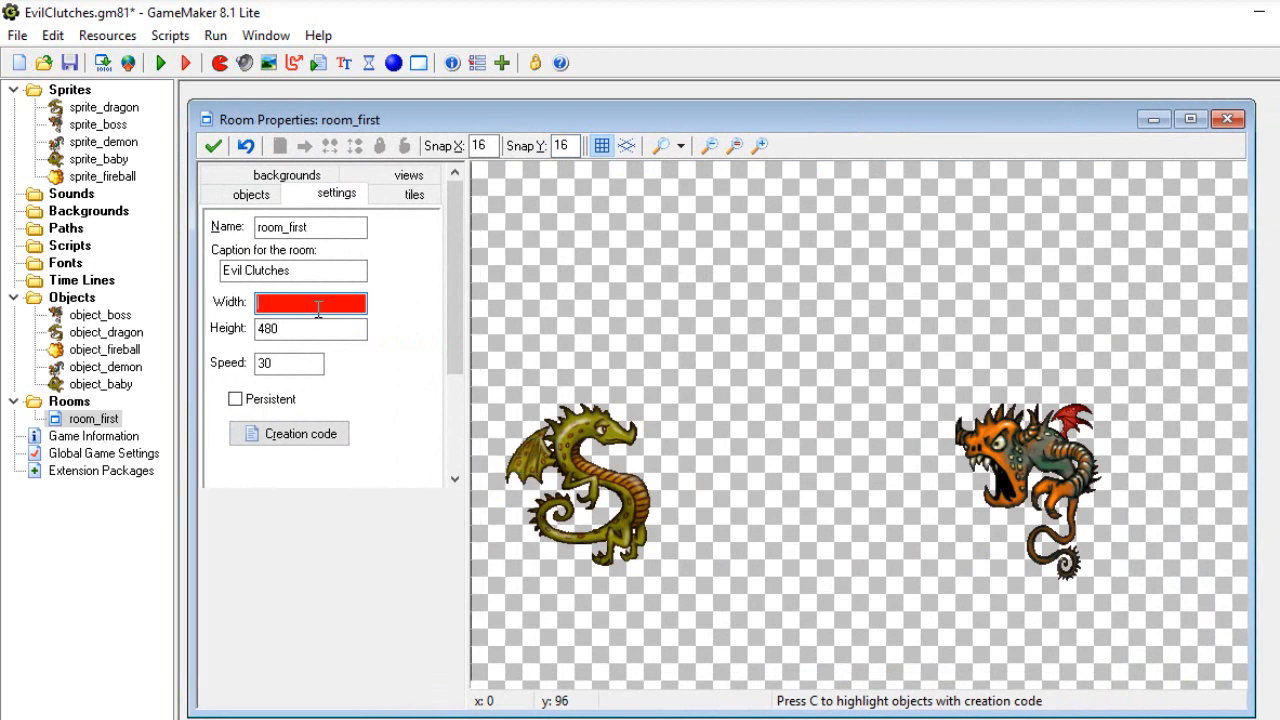
type("1000")
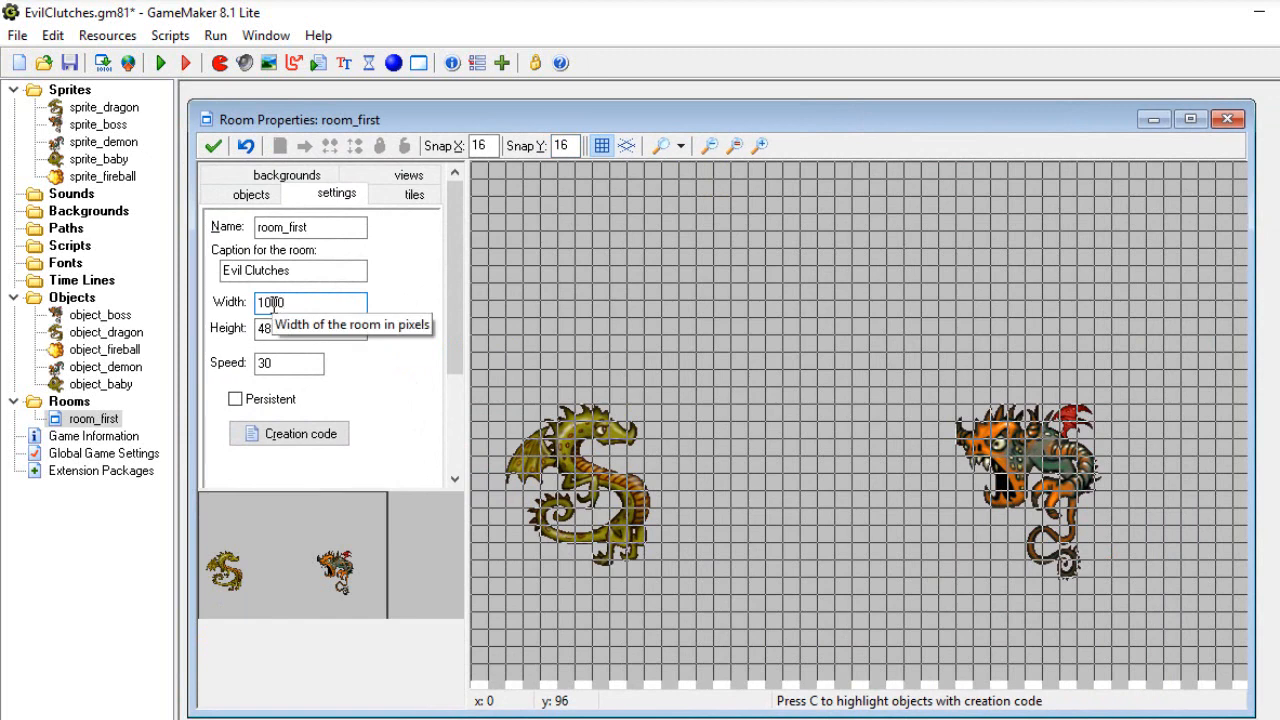
Try a room width of 1200, then restore the width to 1000.
key("BackSpace")
type("2")
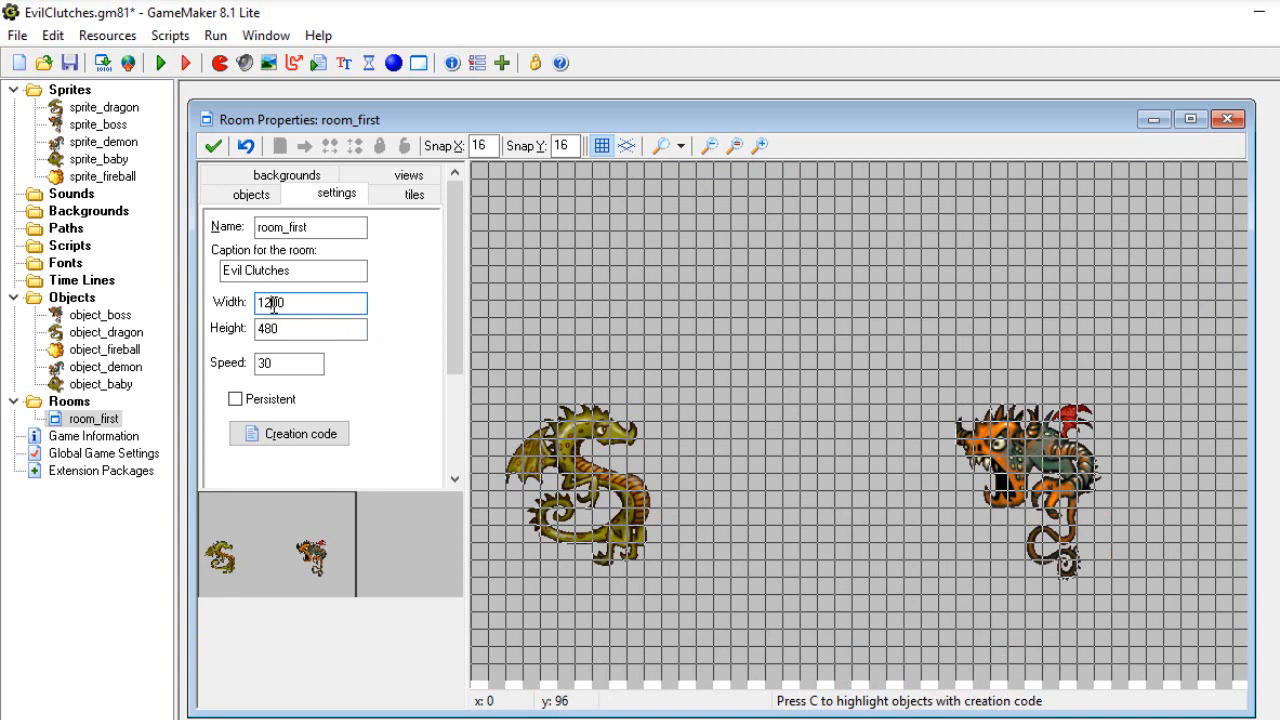
key("BackSpace")
type("0")
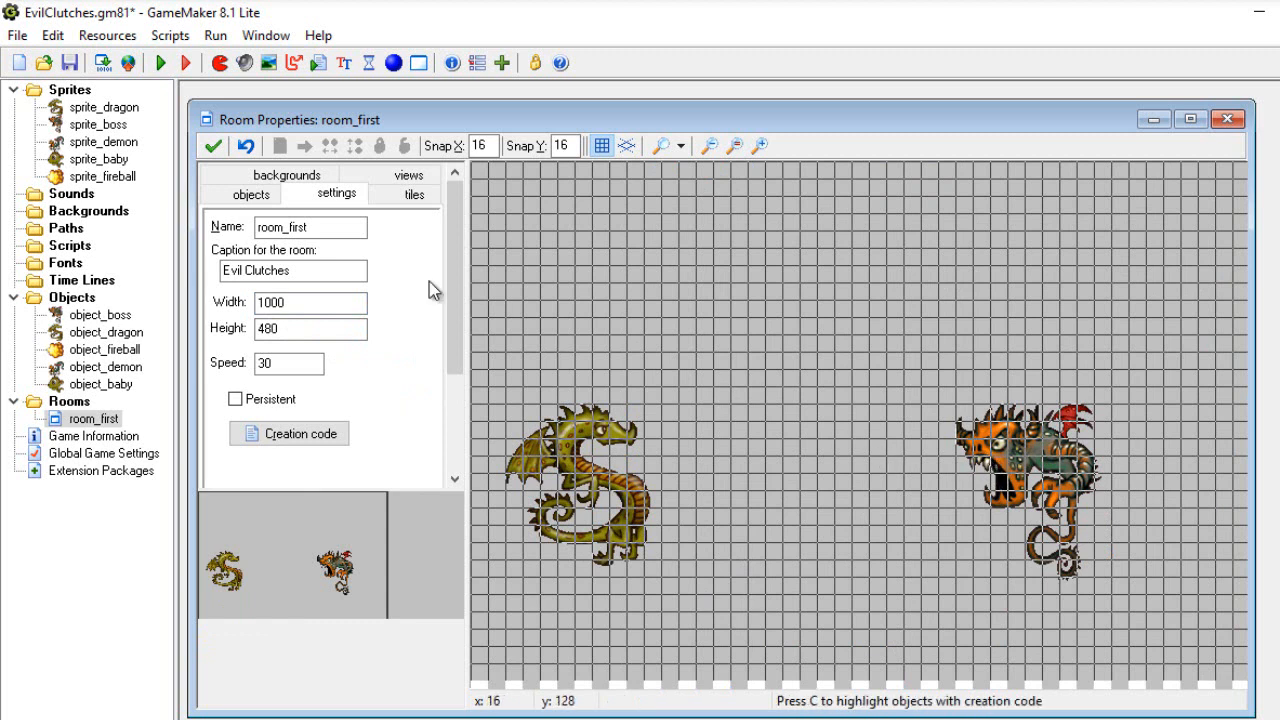
Choose object_boss as the object to add and delete the existing boss instance from the room.
left_click(252, 195)
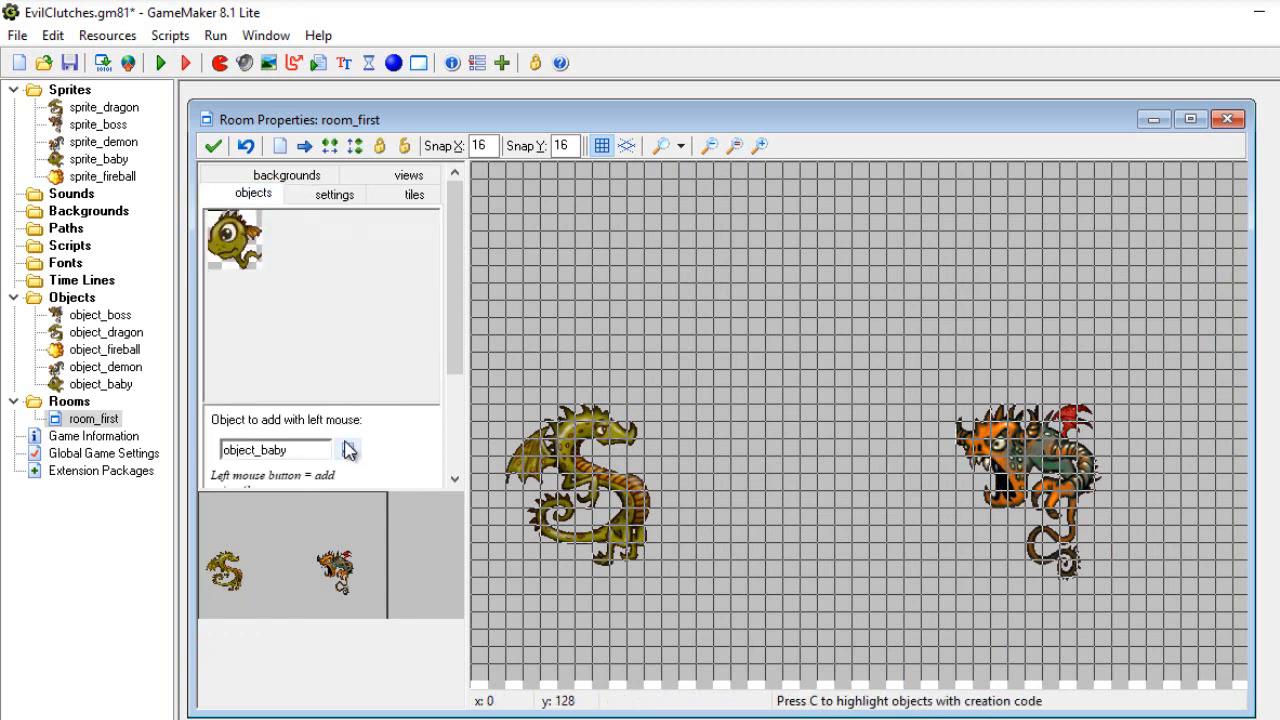
left_click(348, 450)
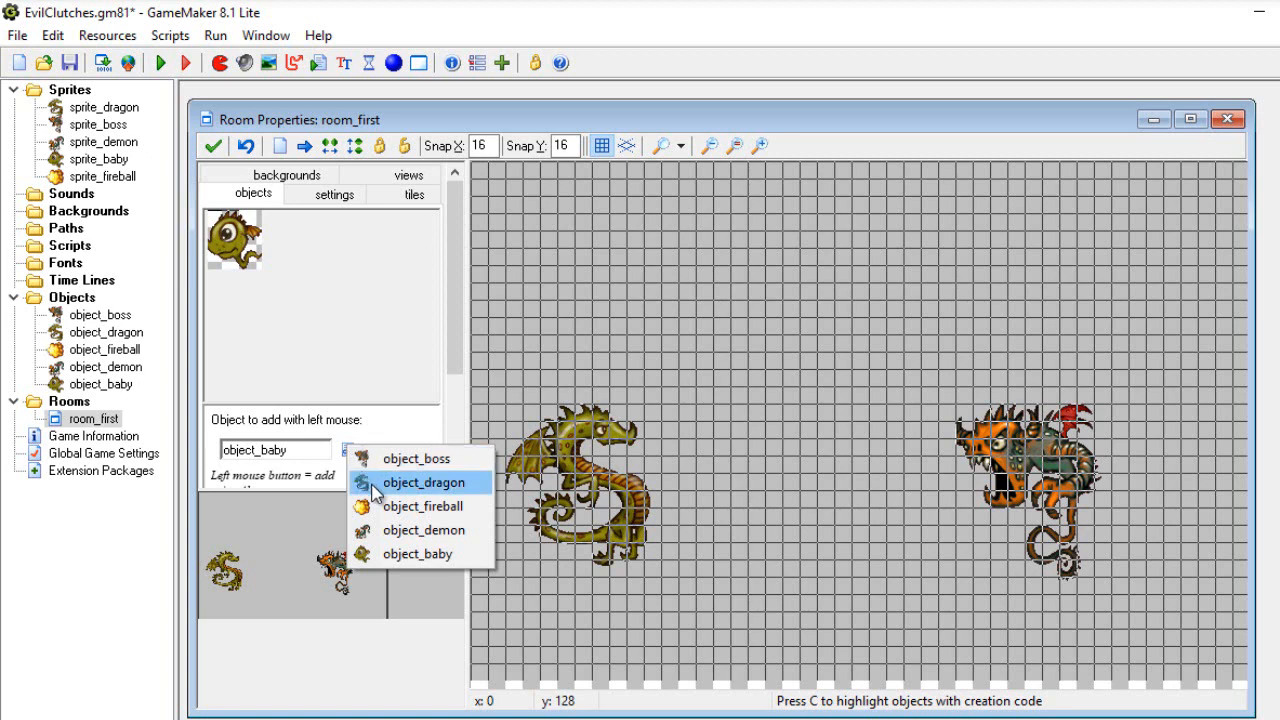
left_click(400, 458)
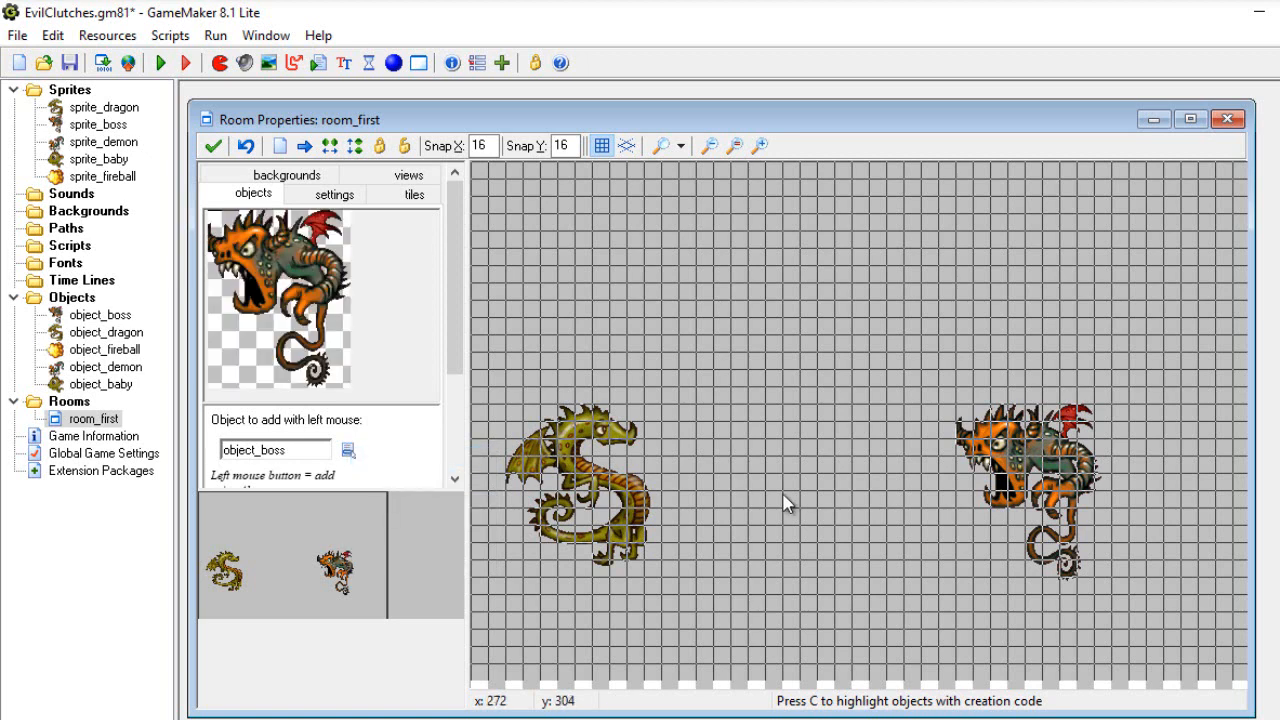
right_click(998, 458)
left_click(1035, 466)
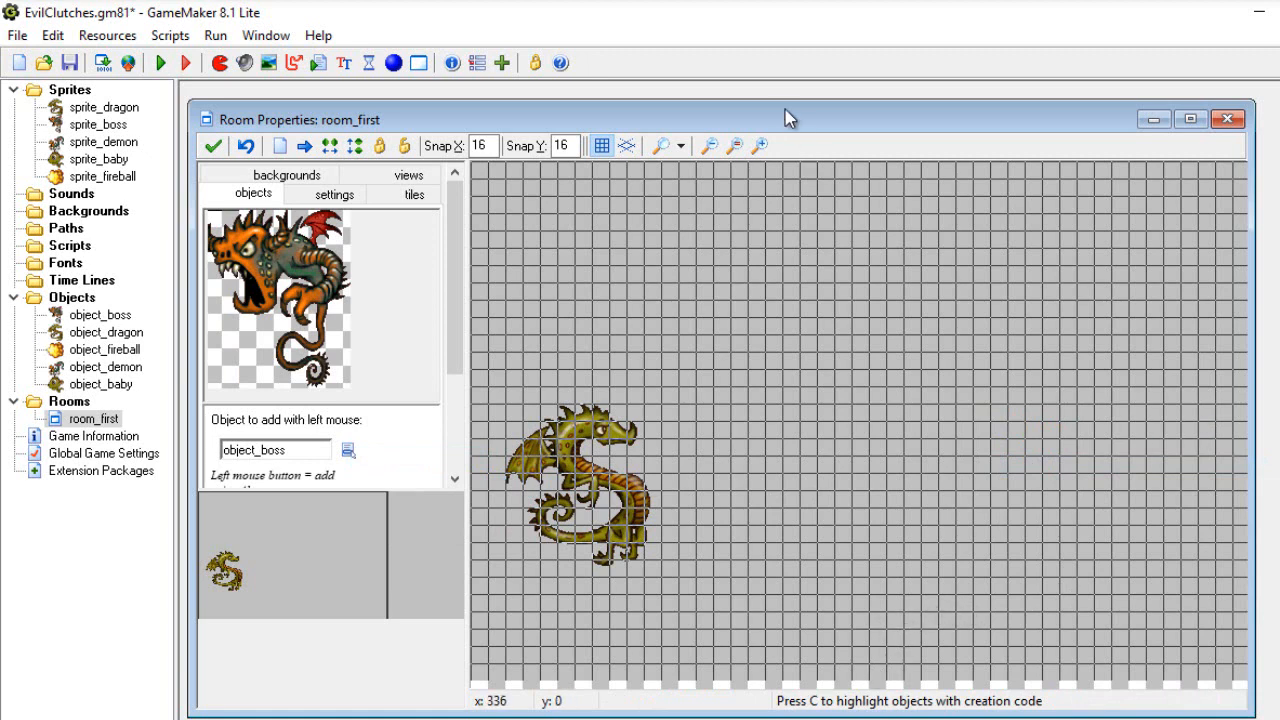
Place an object_boss instance near the right edge of the widened room and save the room's changes.
left_click_drag(320, 566, 368, 562)
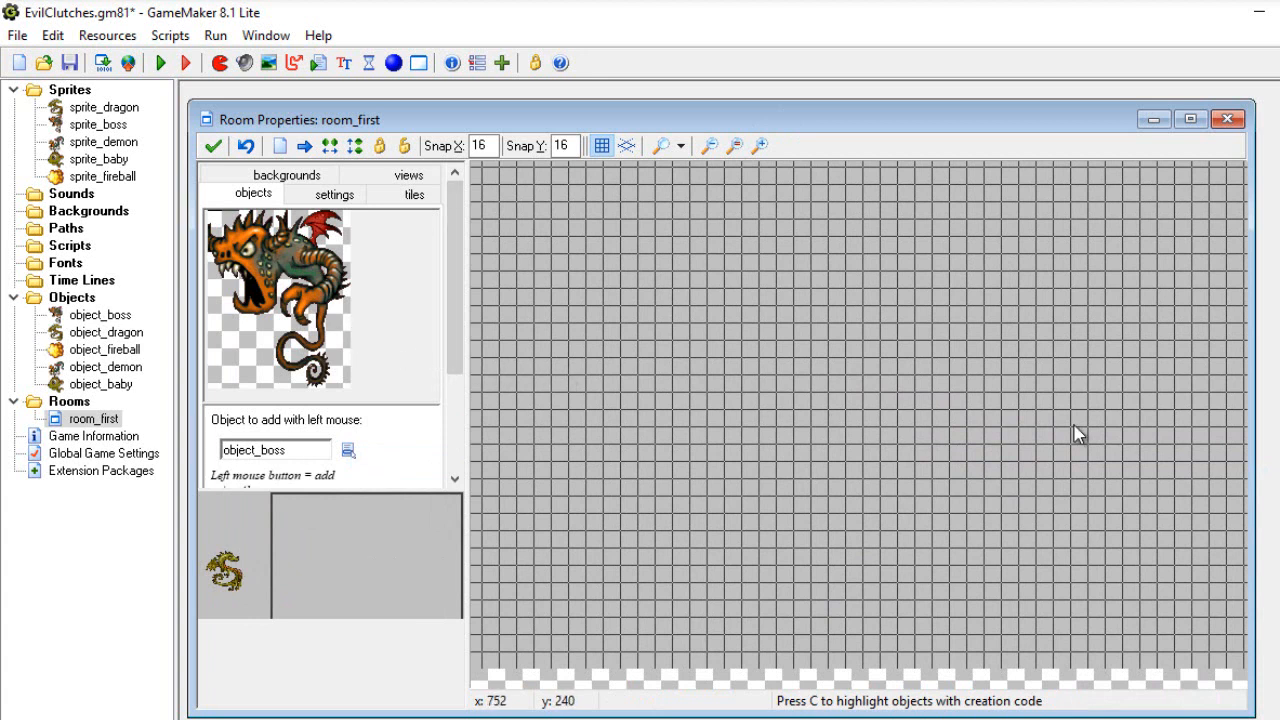
left_click(1101, 447)
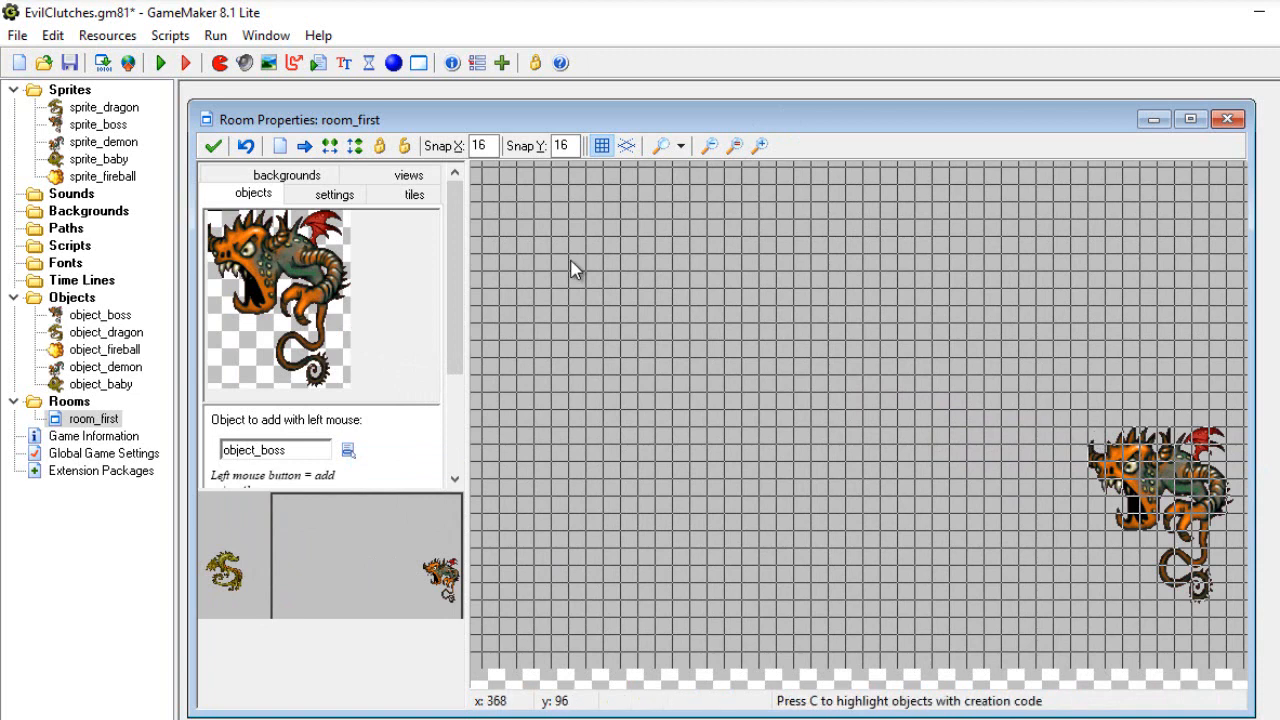
left_click(214, 147)
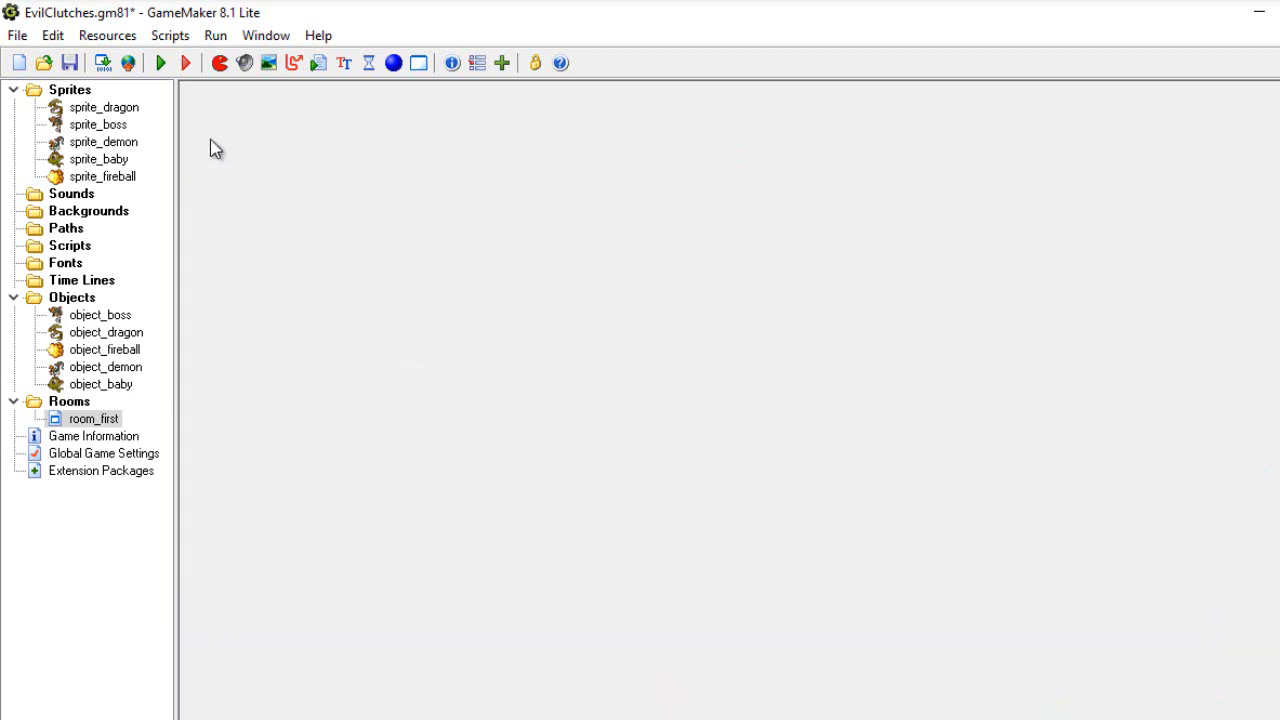
Run the game, test moving the dragon and firing in the wider room, and dismiss the high-score table.
left_click(163, 68)
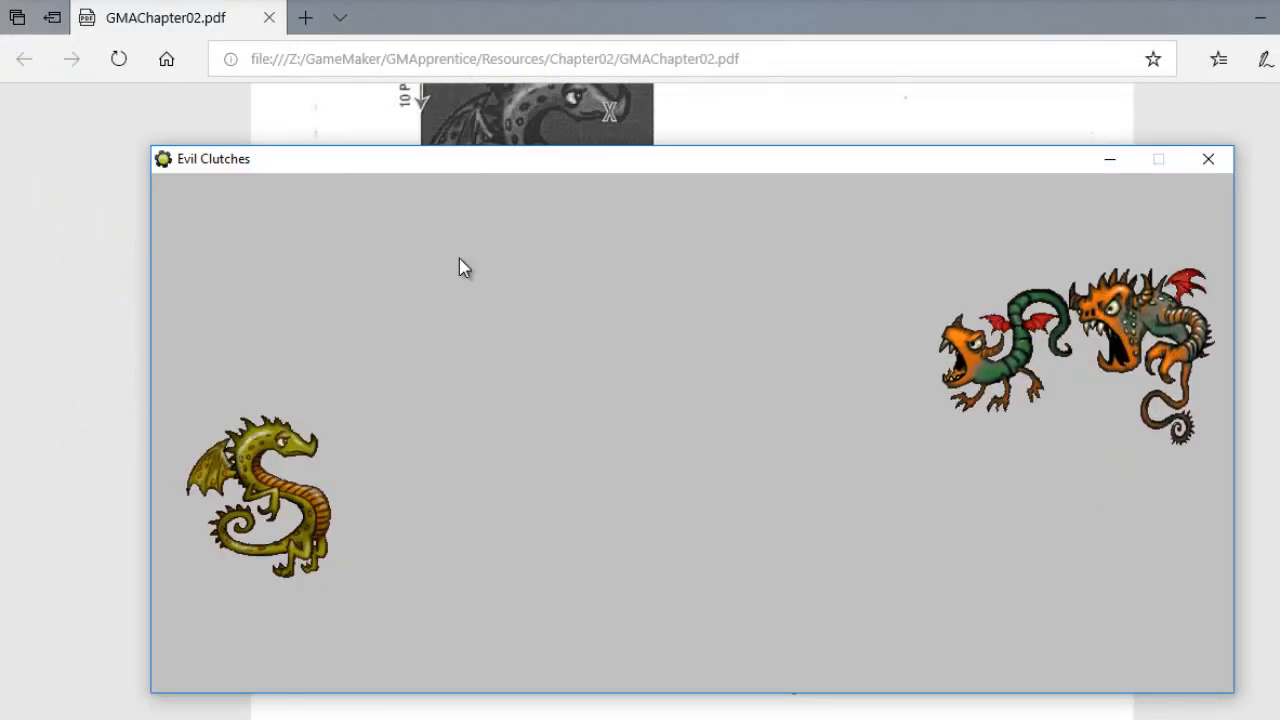
key("Up")
key("space")
key("space")
key("space")
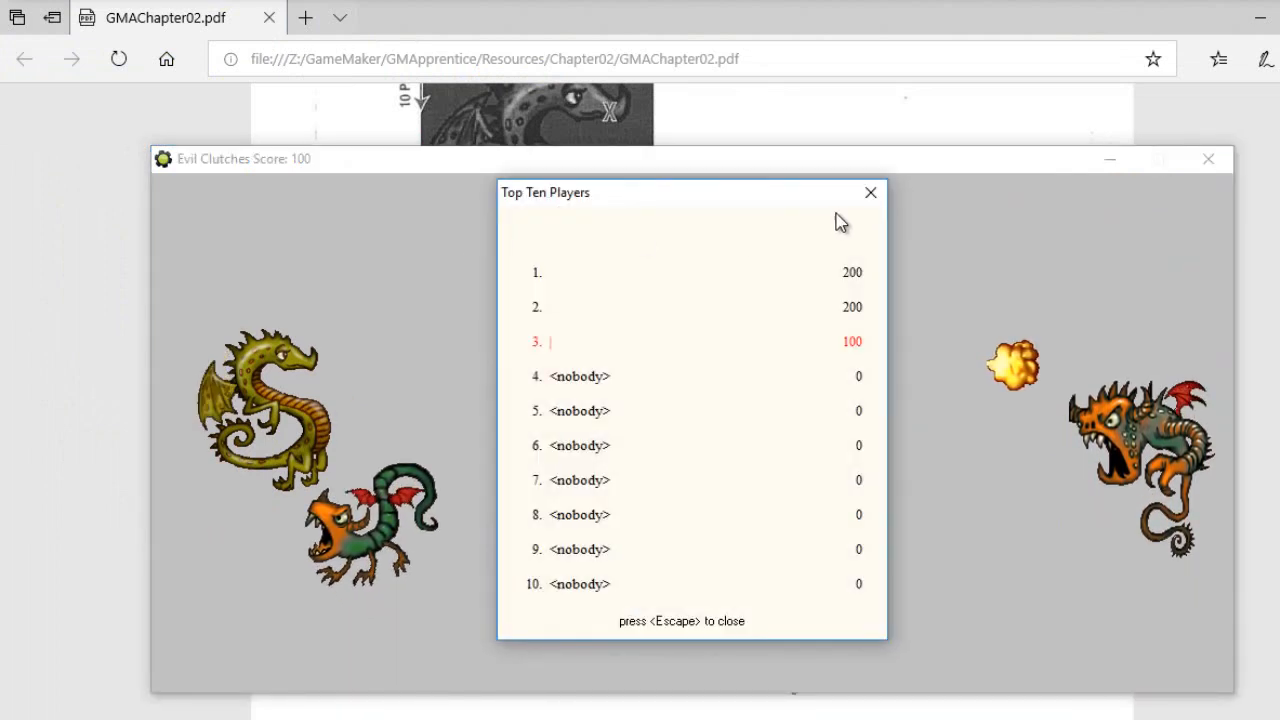
left_click(870, 192)
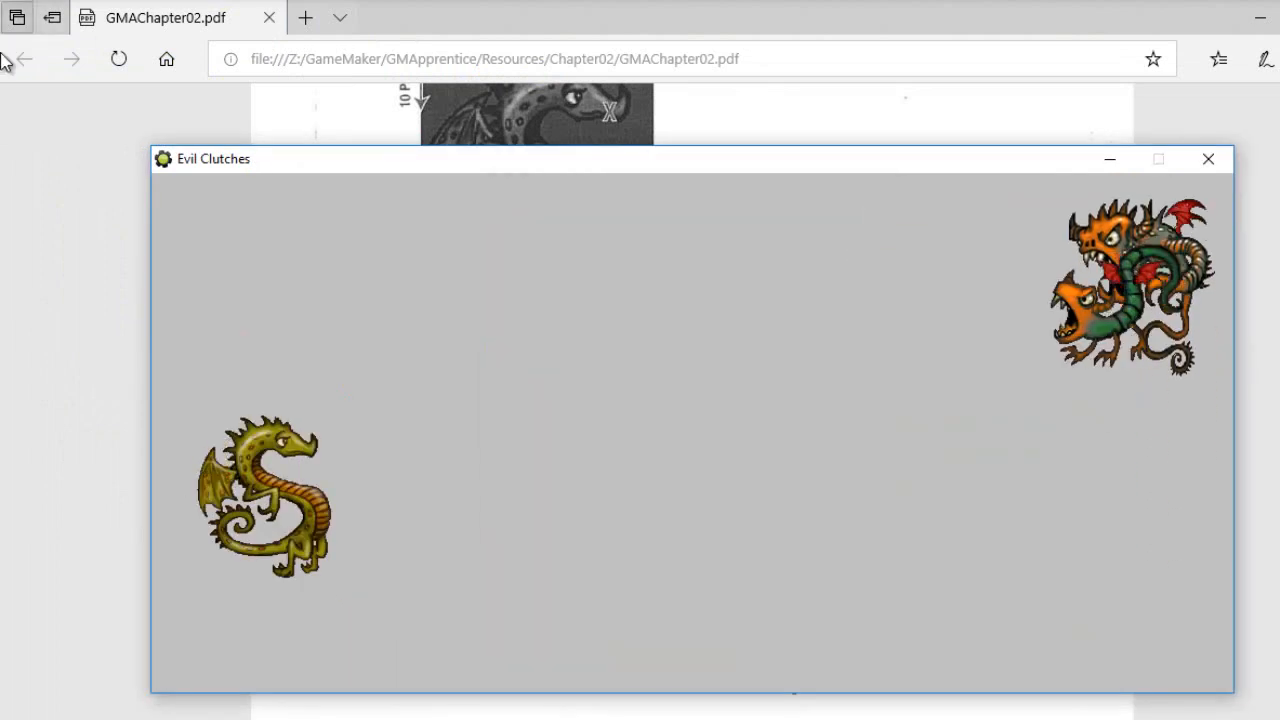
Play another round, moving the dragon up and down while firing fireballs at the demons.
key("Up")
key("space")
key("space")
key("Down")
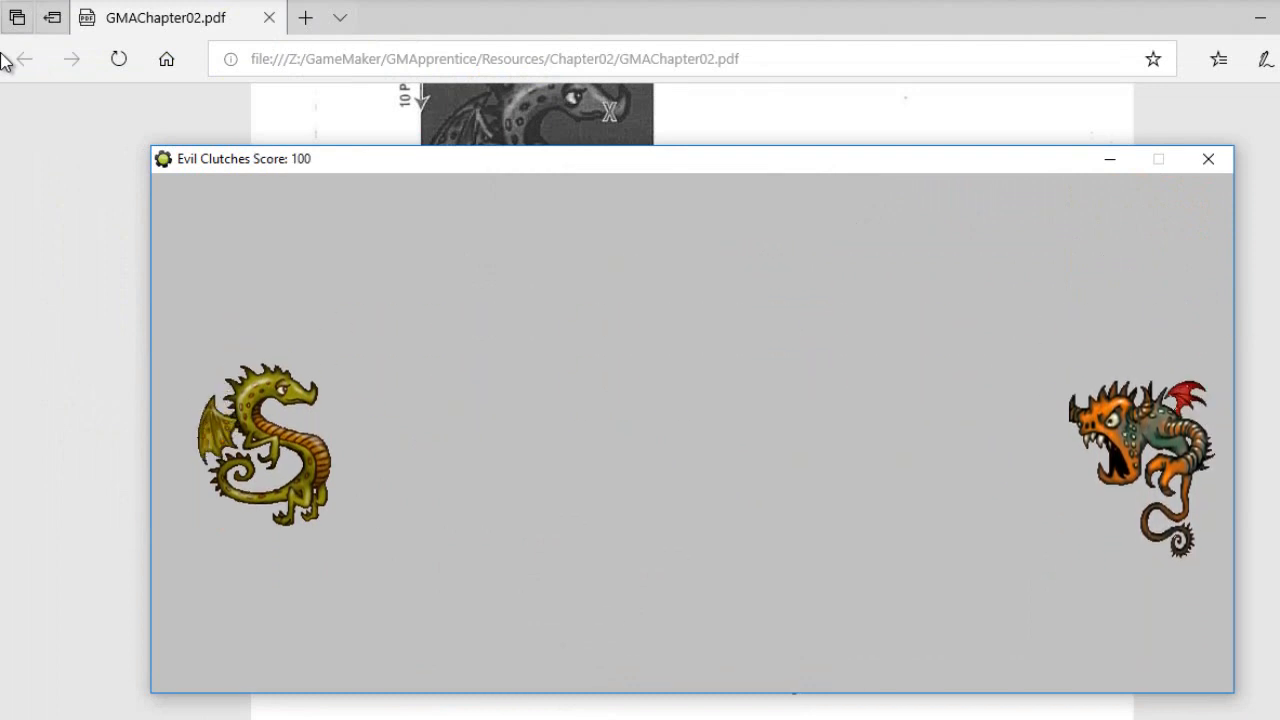
key("Up")
key("space")
key("Down")
key("space")
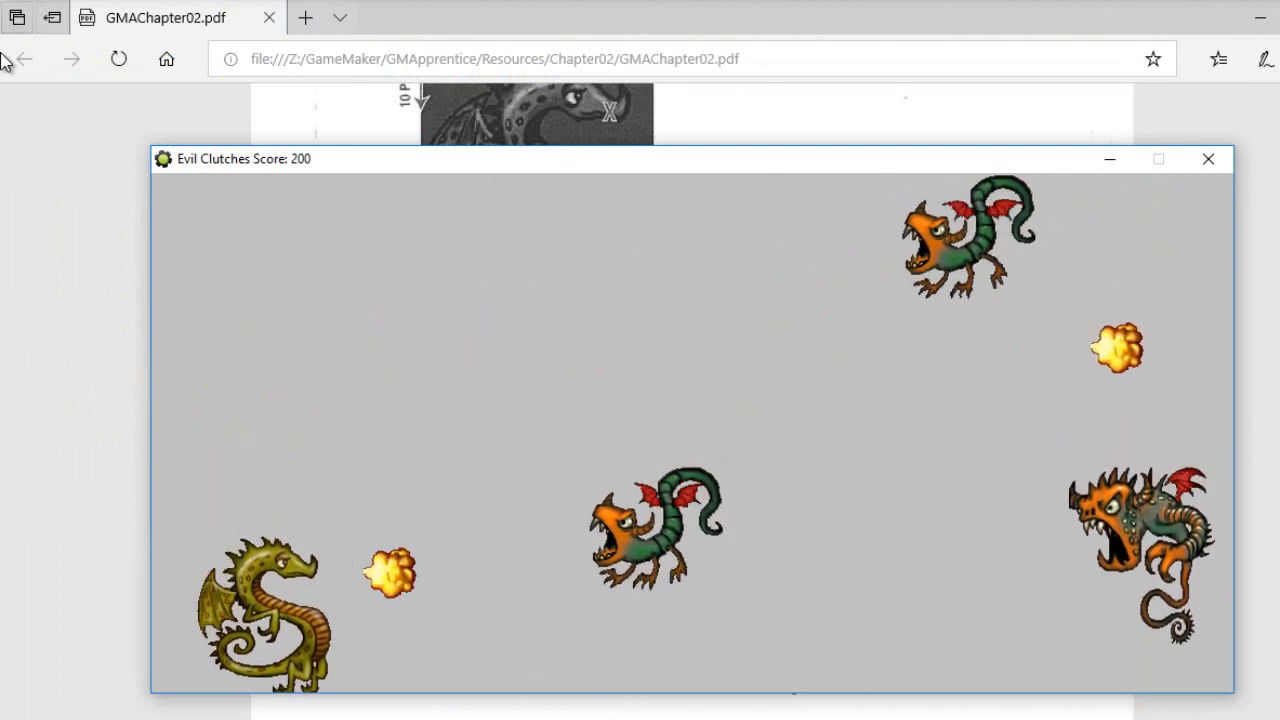
key("space")
key("space")
key("space")
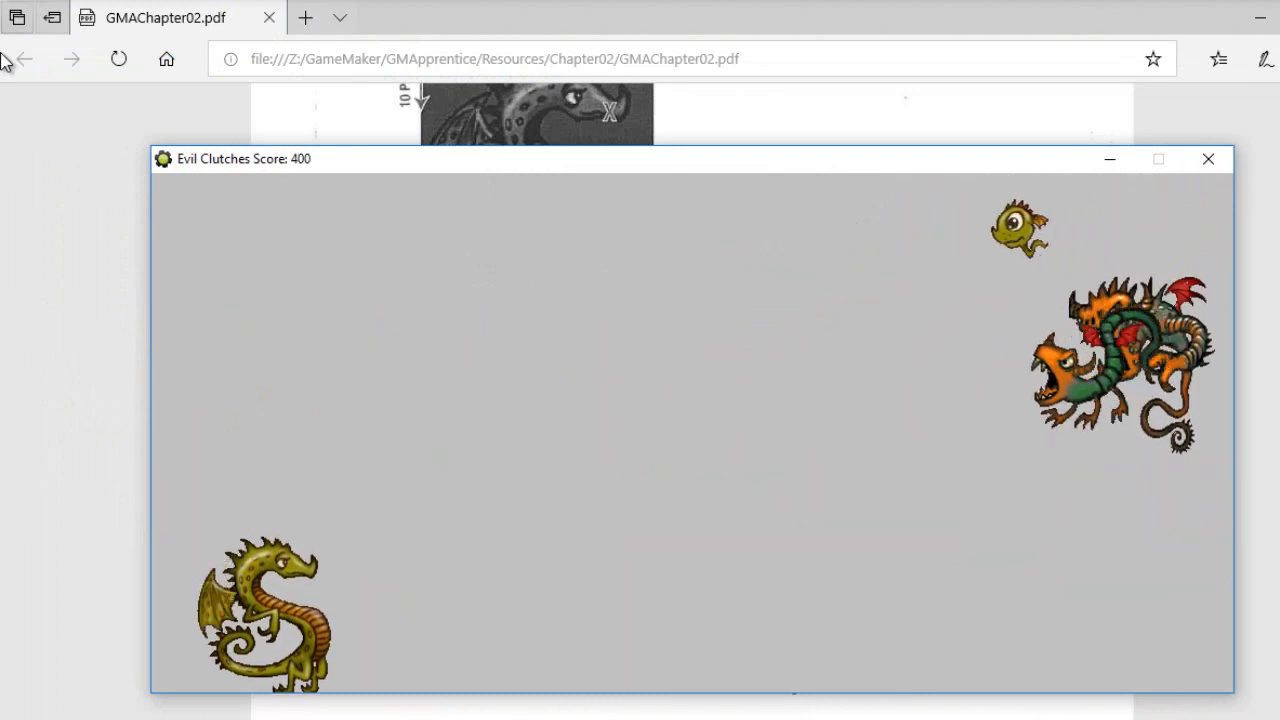
key("space")
Test steering the dragon to catch baby dragons while shooting the approaching demons.
key("Up")
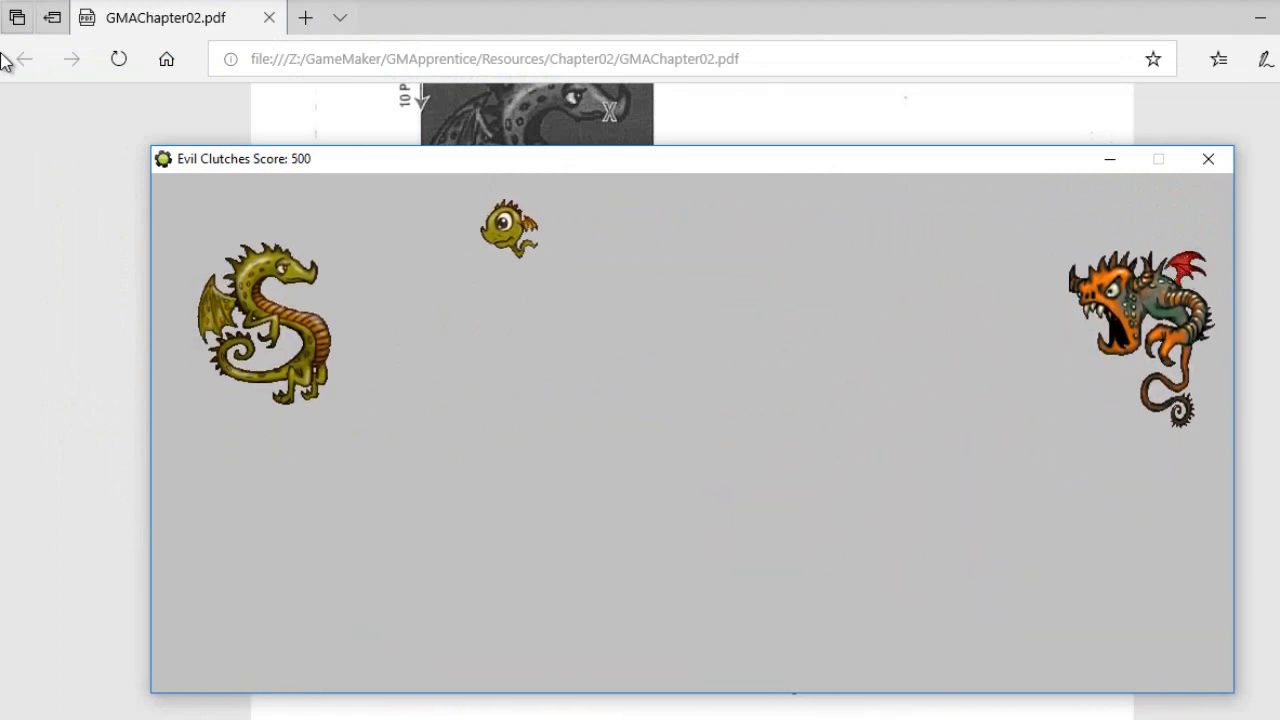
key("Up")
key("Down")
key("space")
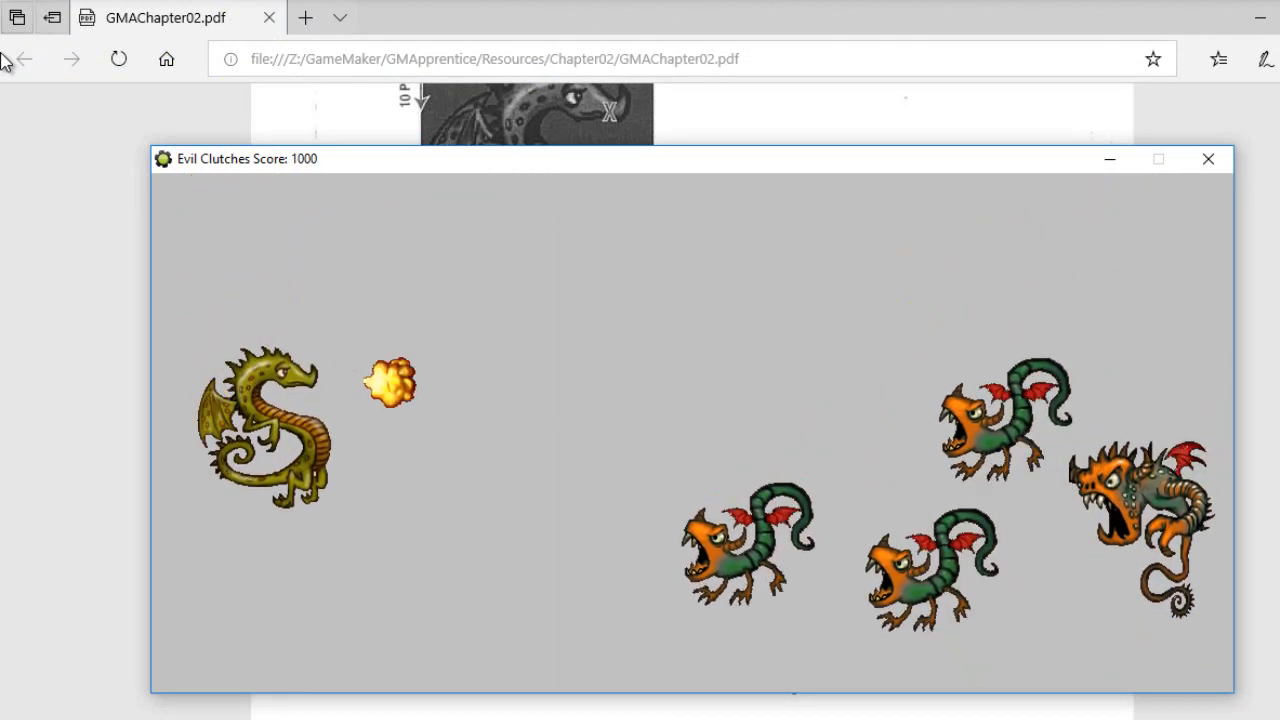
key("space")
key("space")
key("space")
key("space")
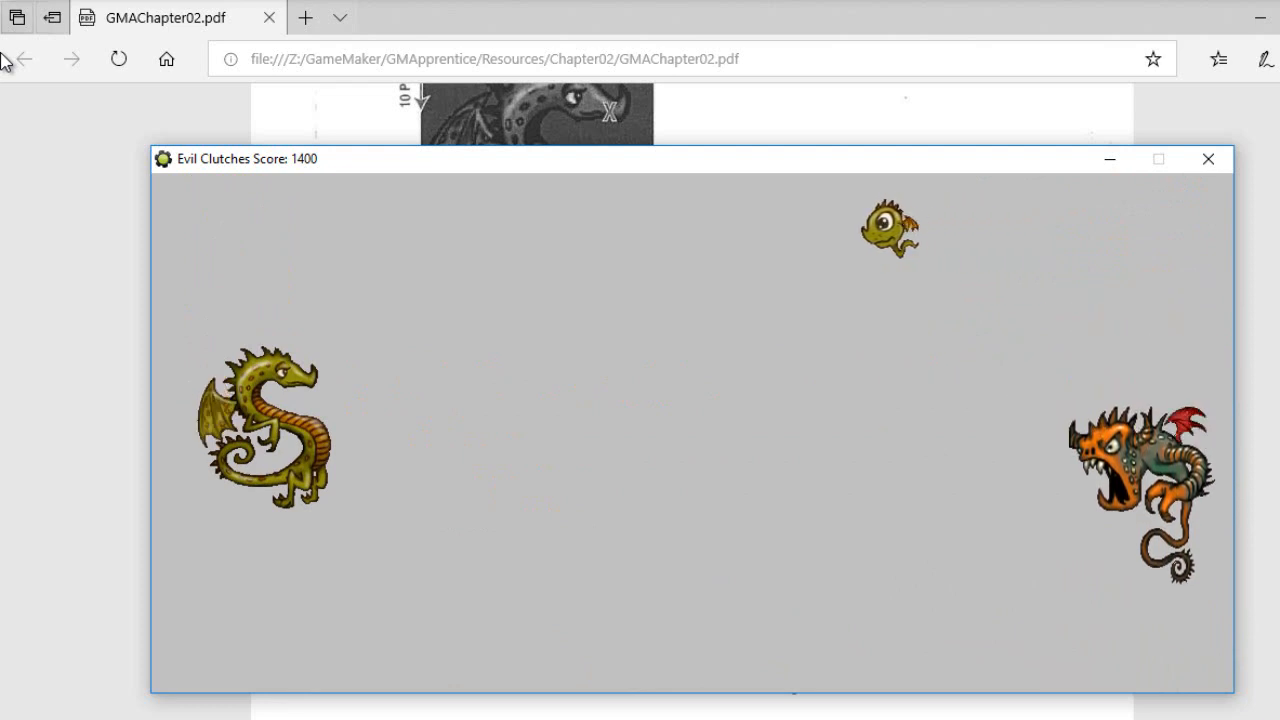
key("Up")
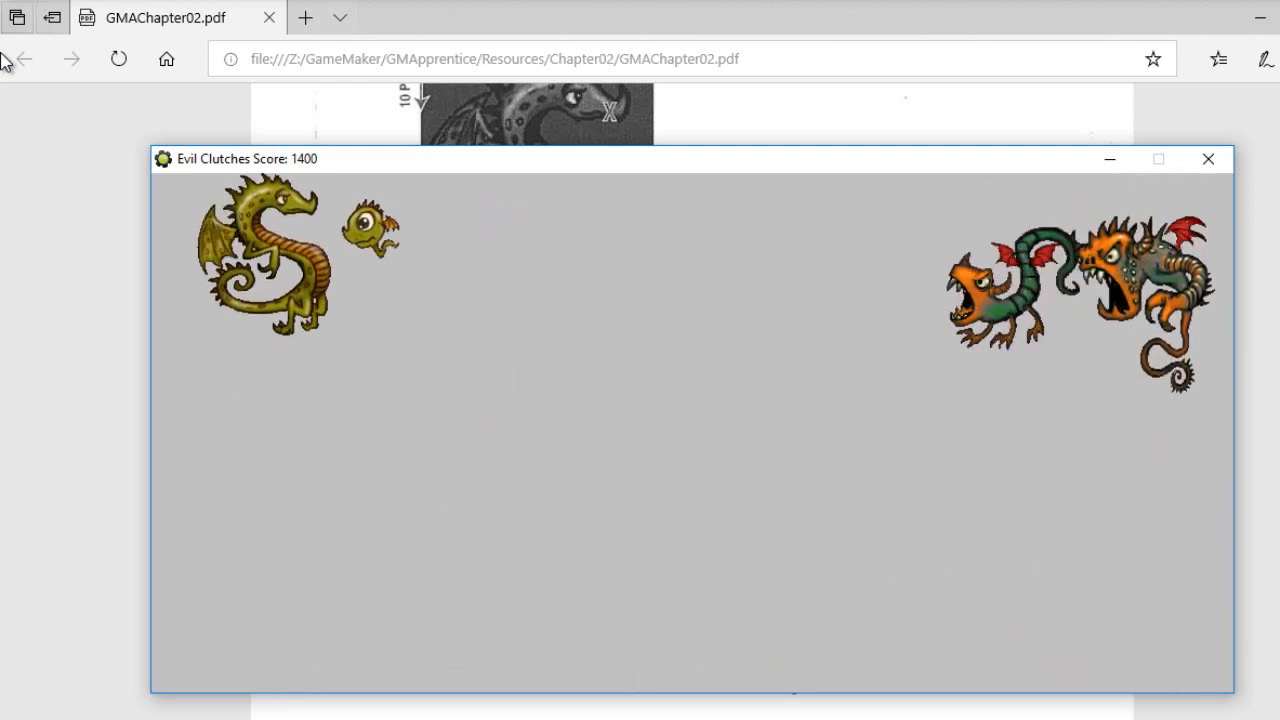
Keep firing until the round ends, dismiss the high-score table and close the game.
key("space")
key("space")
key("space")
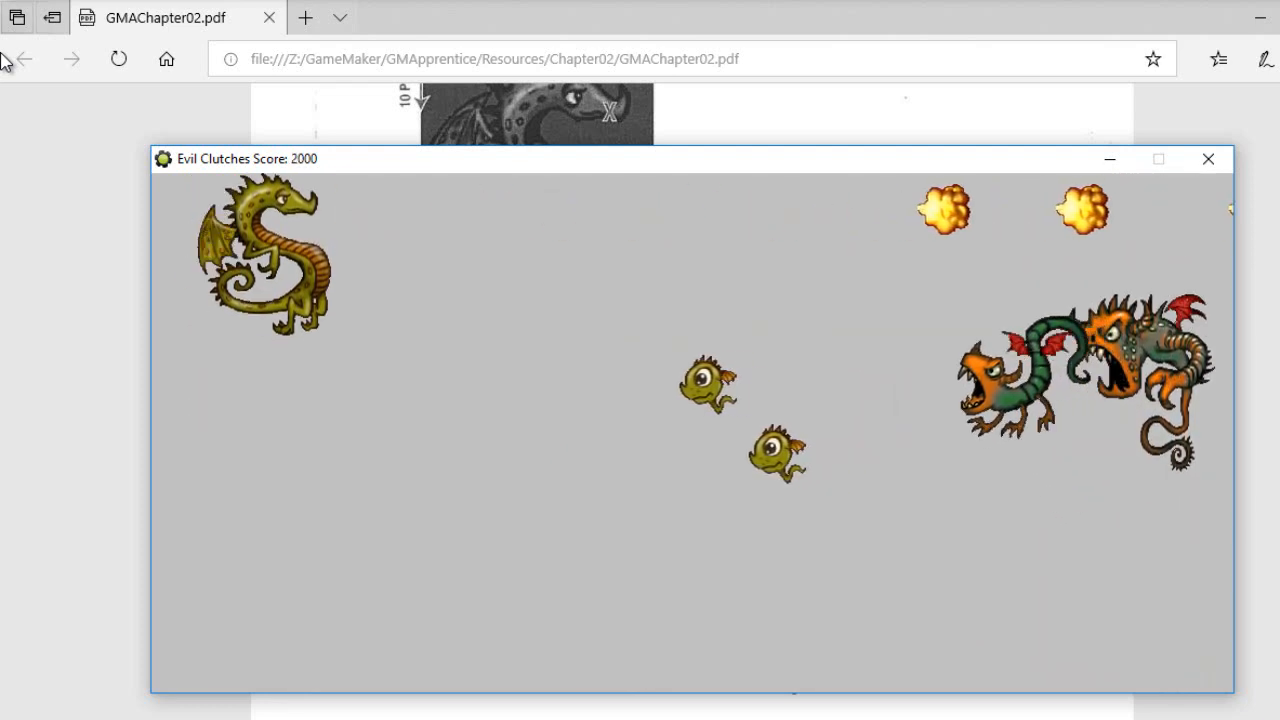
key("Down")
key("space")
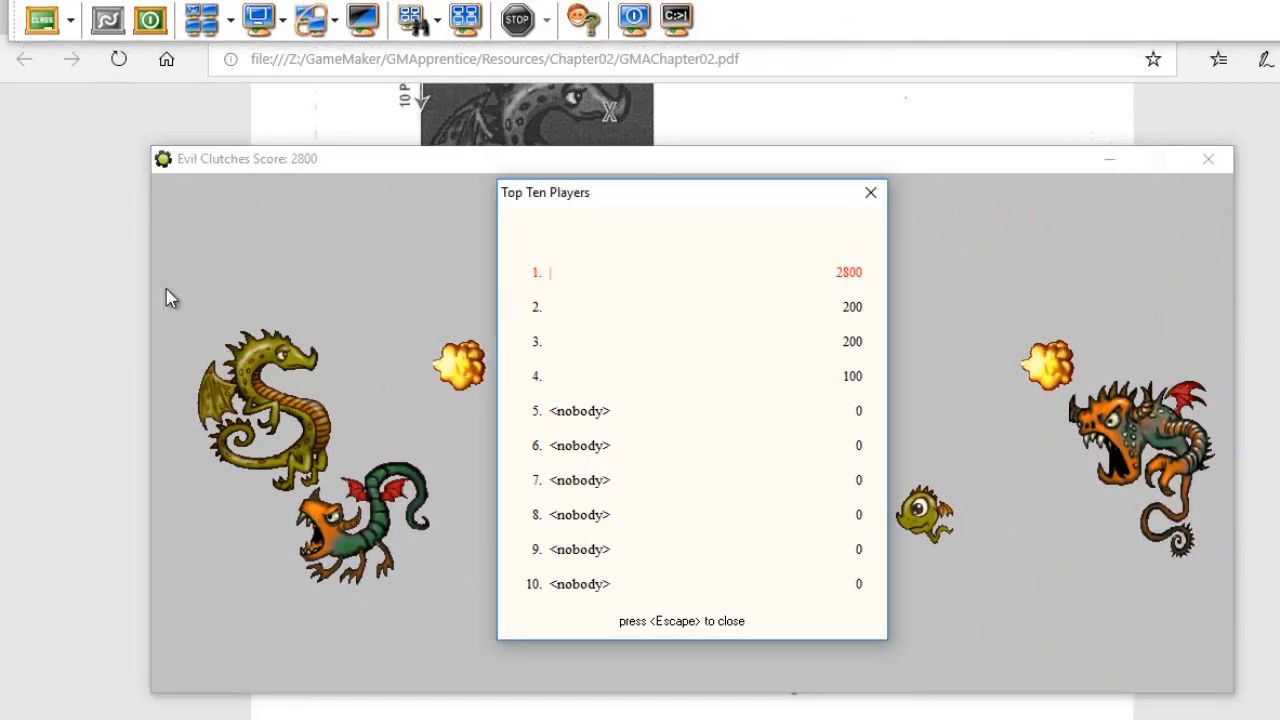
left_click(871, 192)
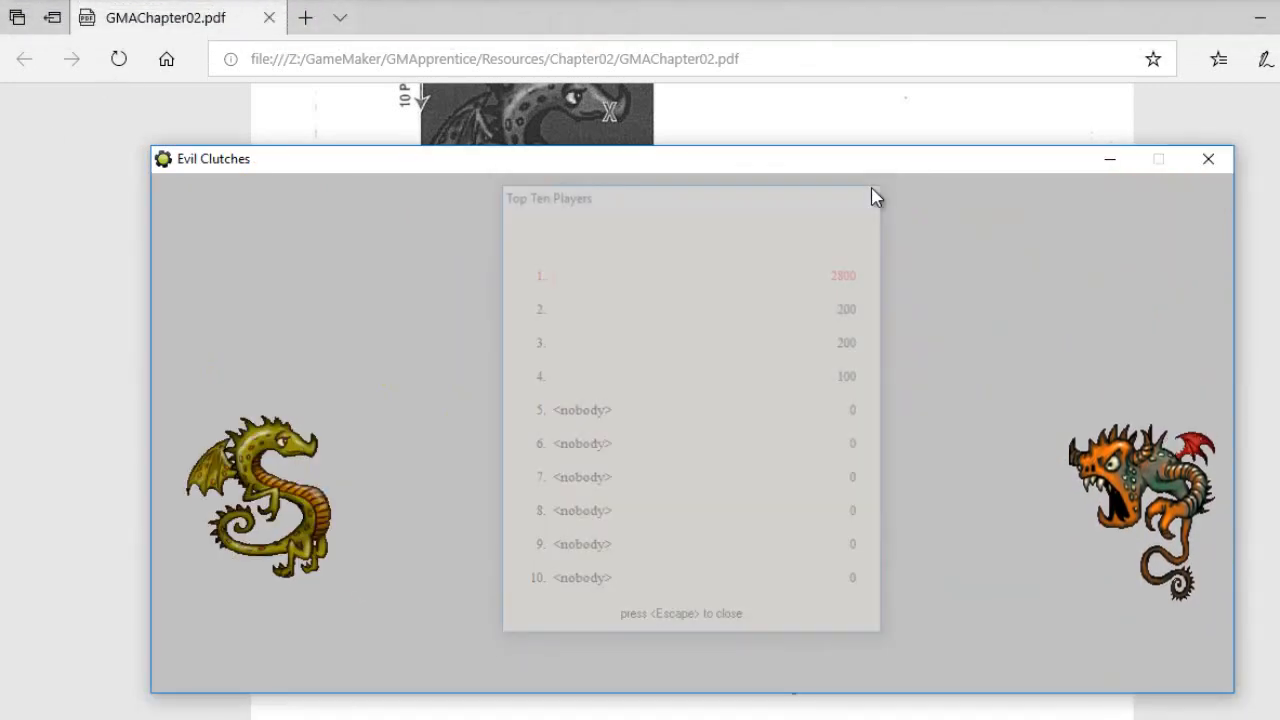
left_click(1210, 159)
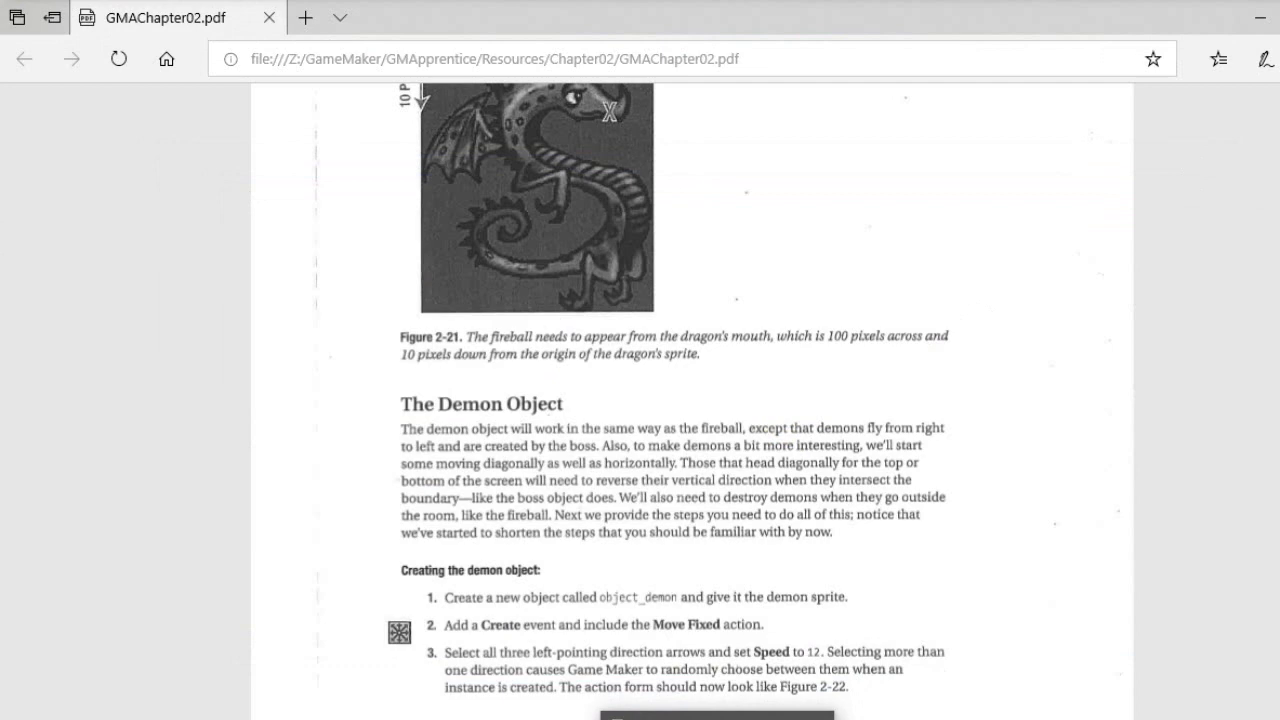
Read ahead in the Chapter 2 PDF to the instructions for creating a background resource and assigning it to a room.
left_click(717, 716)
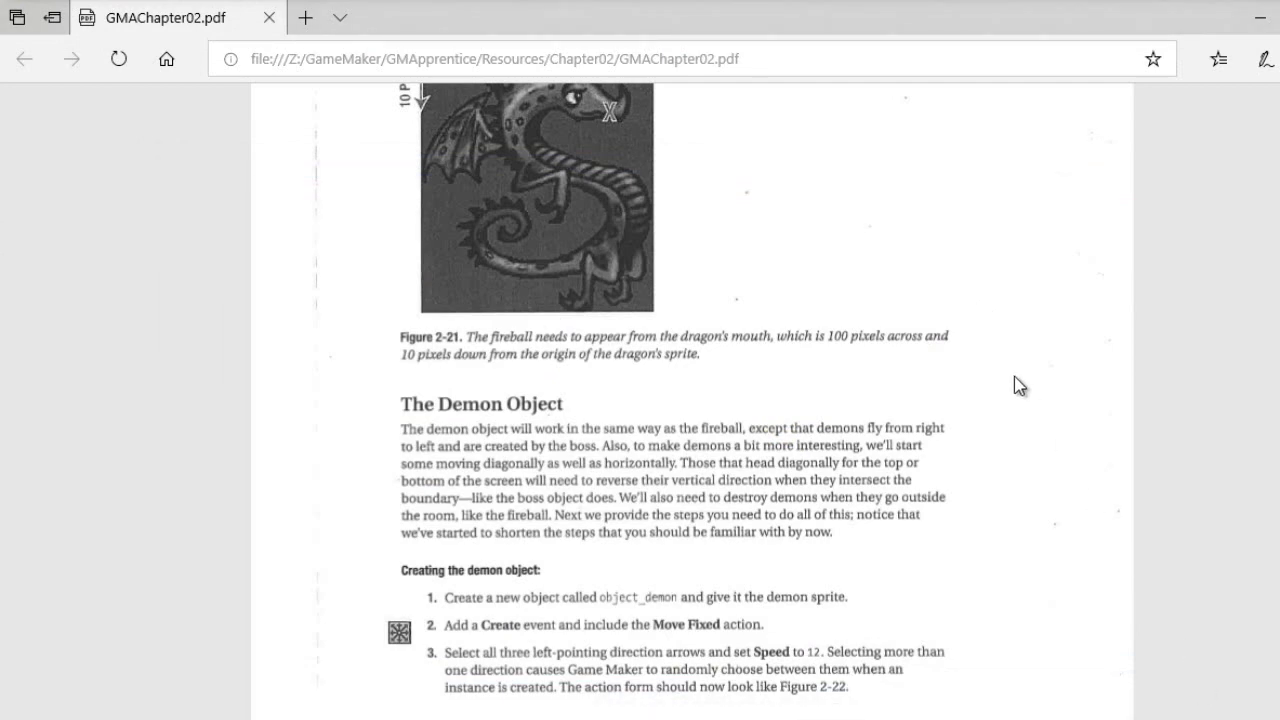
scroll(997, 349, "down", 10)
scroll(997, 349, "down", 15)
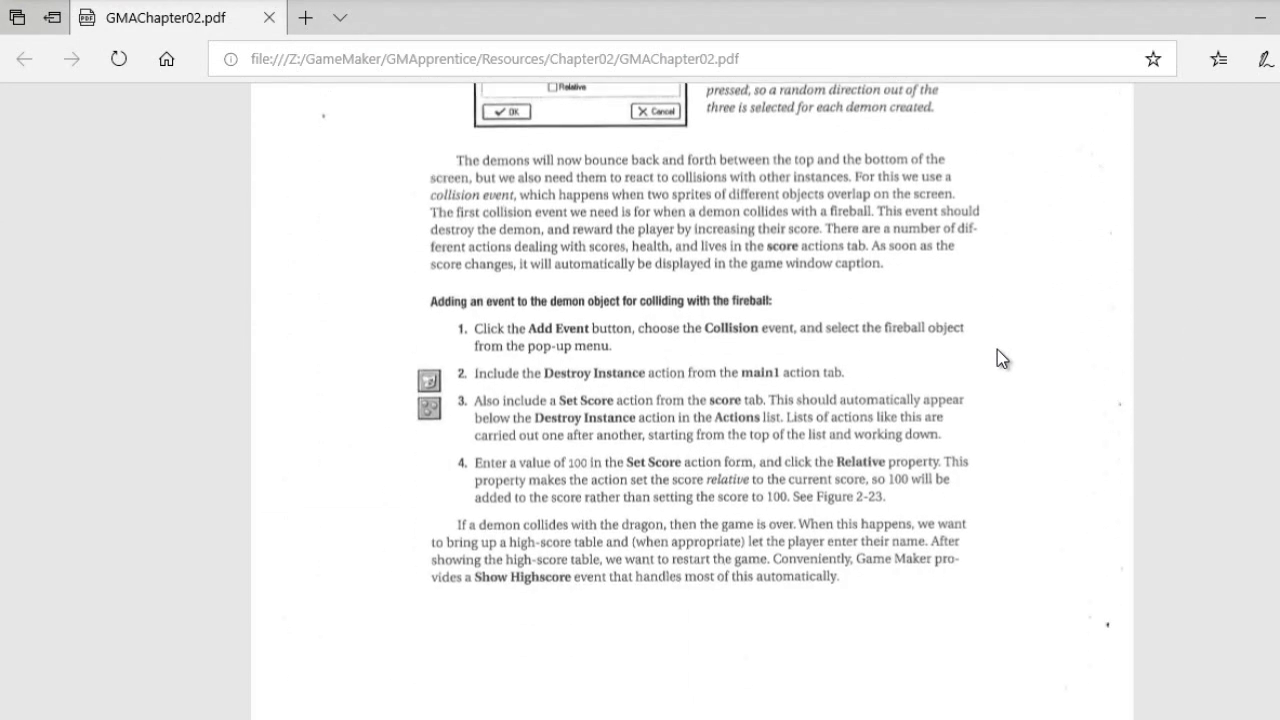
scroll(997, 349, "down", 15)
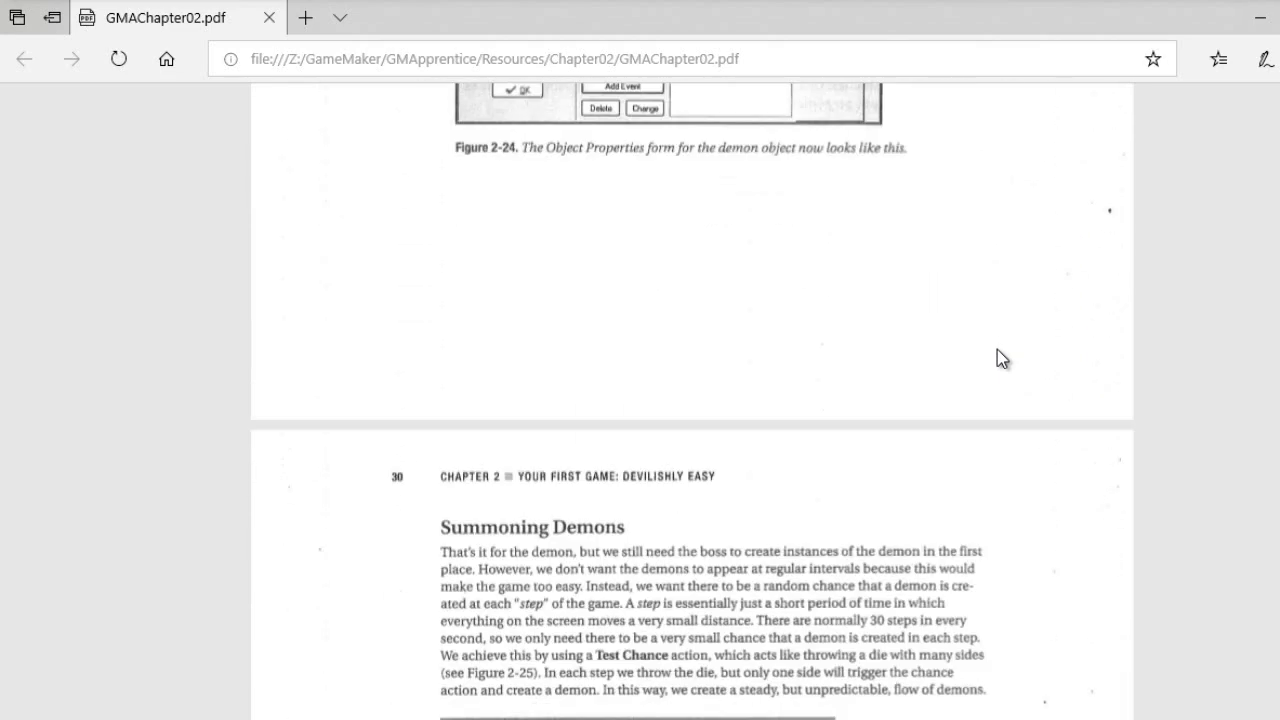
scroll(997, 349, "down", 15)
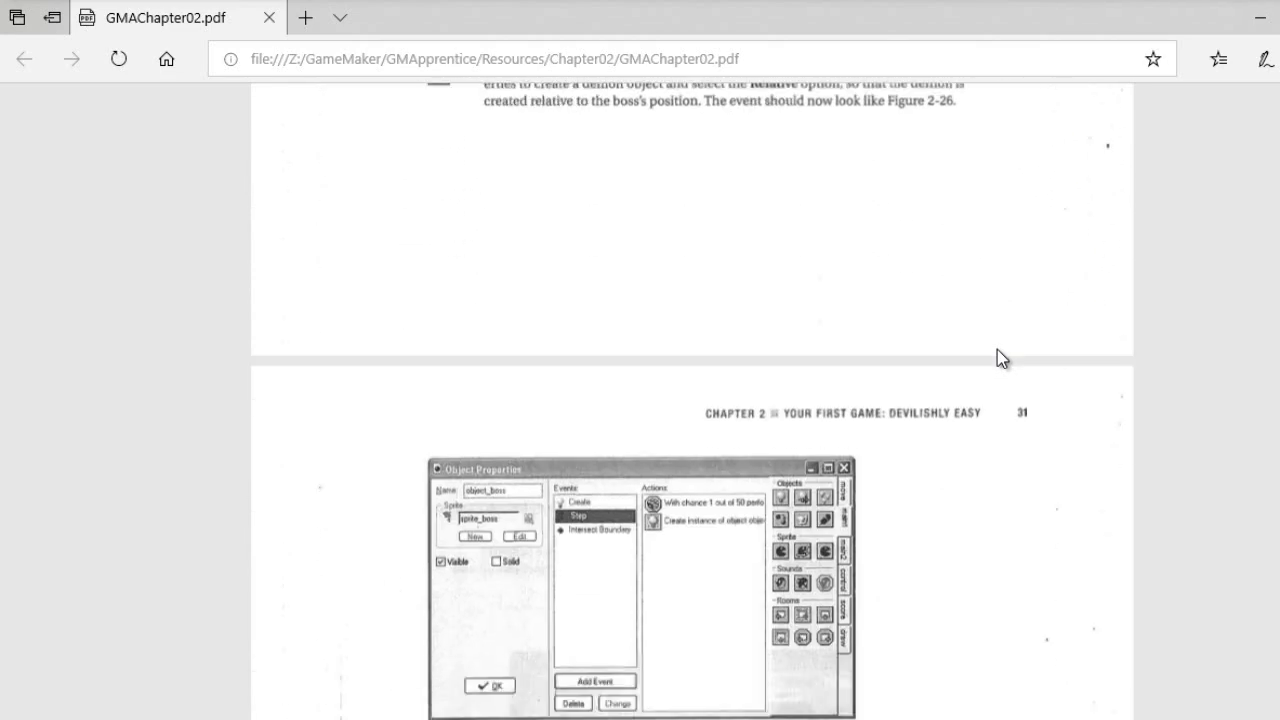
scroll(997, 349, "down", 15)
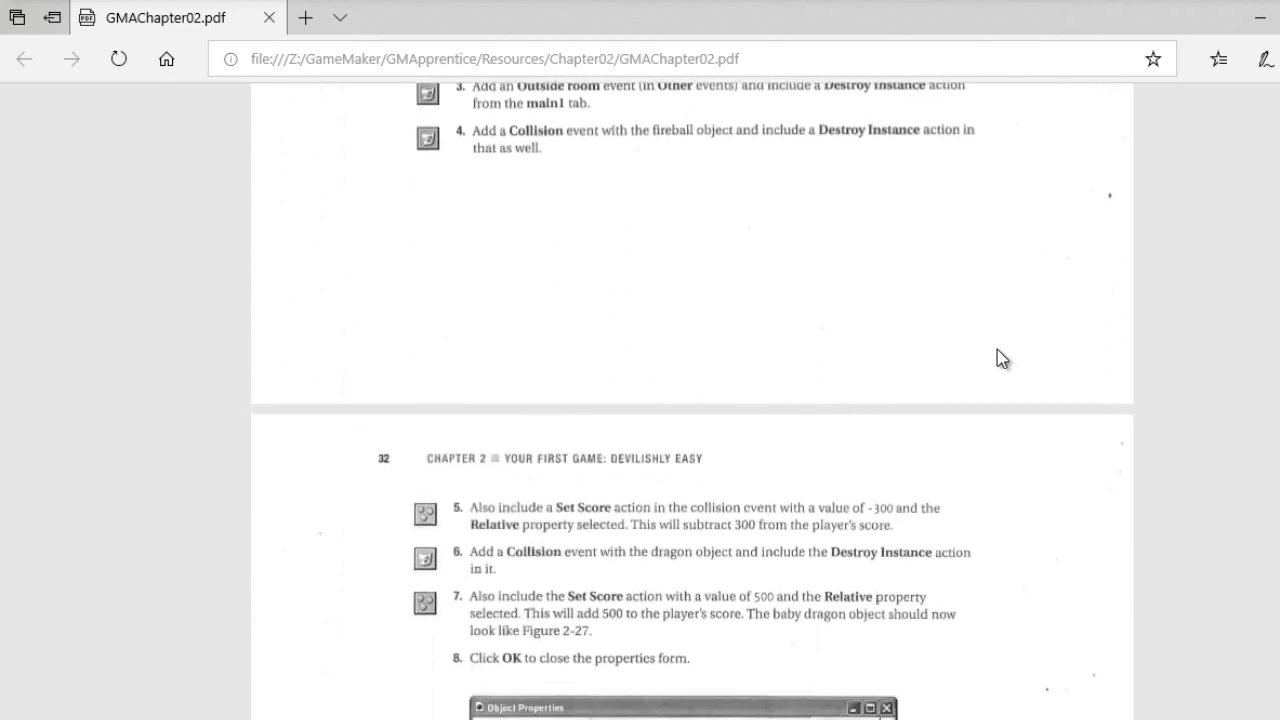
scroll(997, 349, "down", 4)
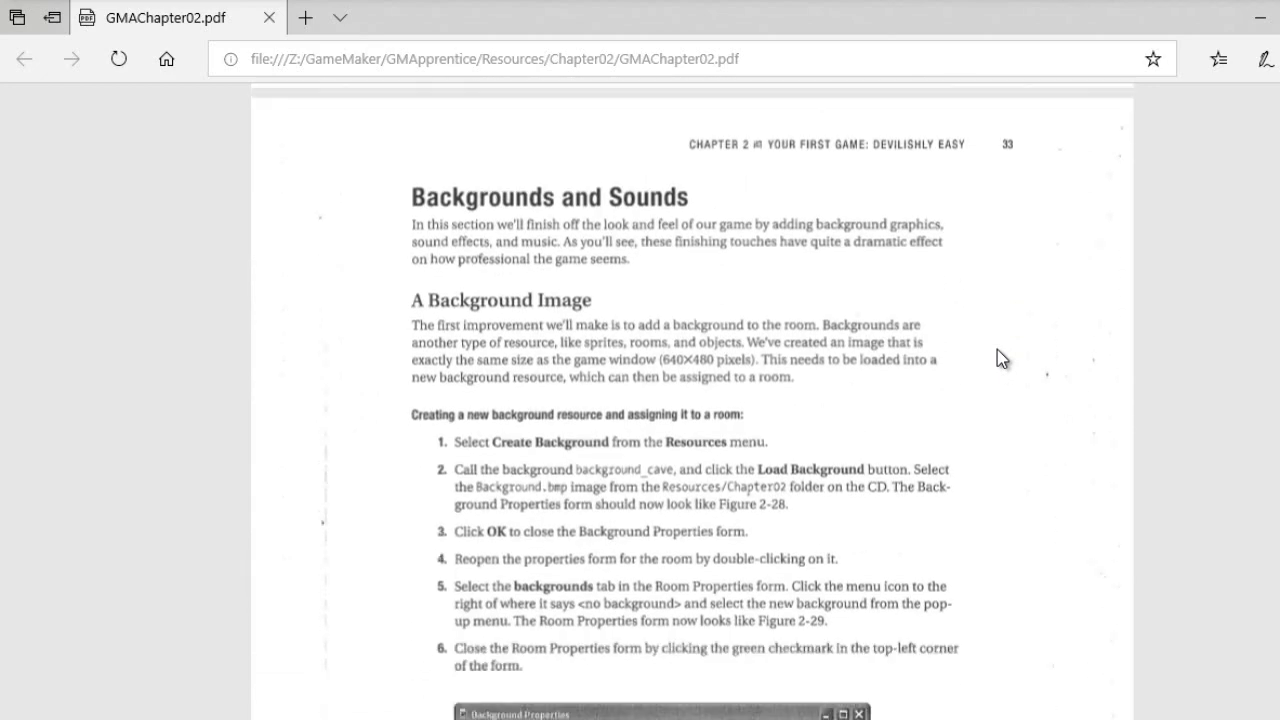
scroll(707, 258, "up", 2)
scroll(692, 270, "down", 5)
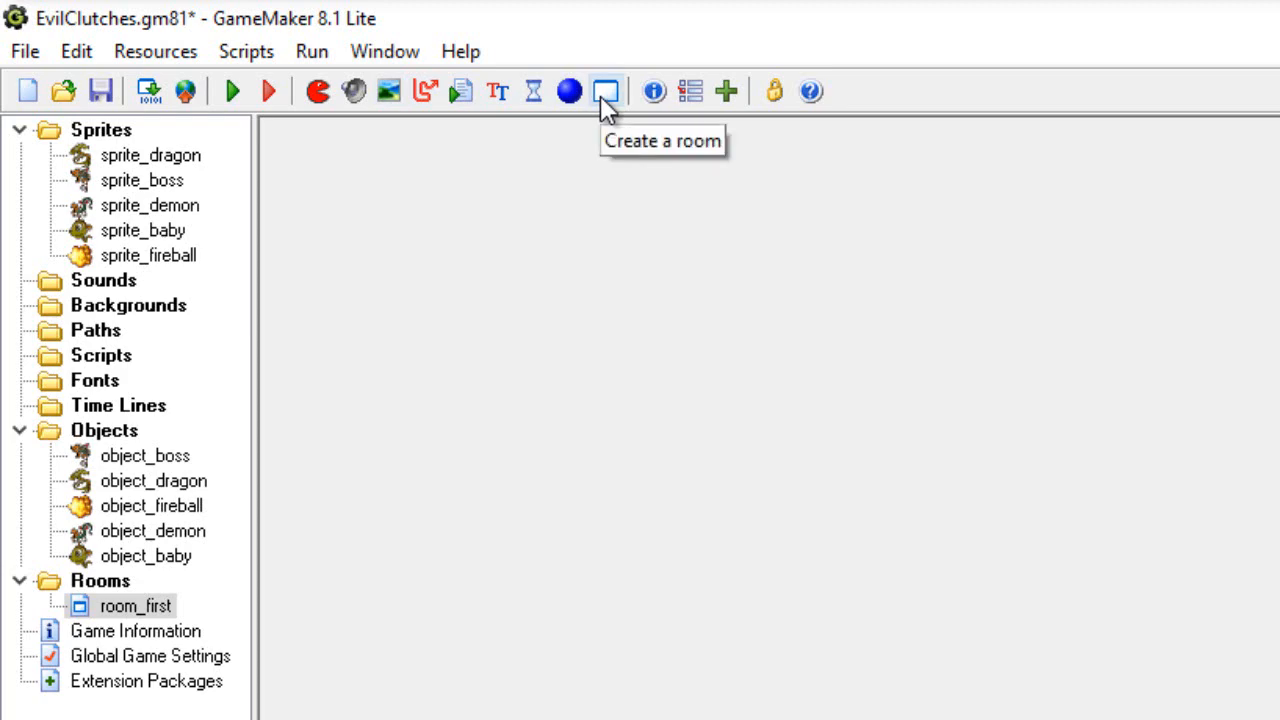
Create a new background resource and browse to the Z: network drive for its image.
left_click(389, 91)
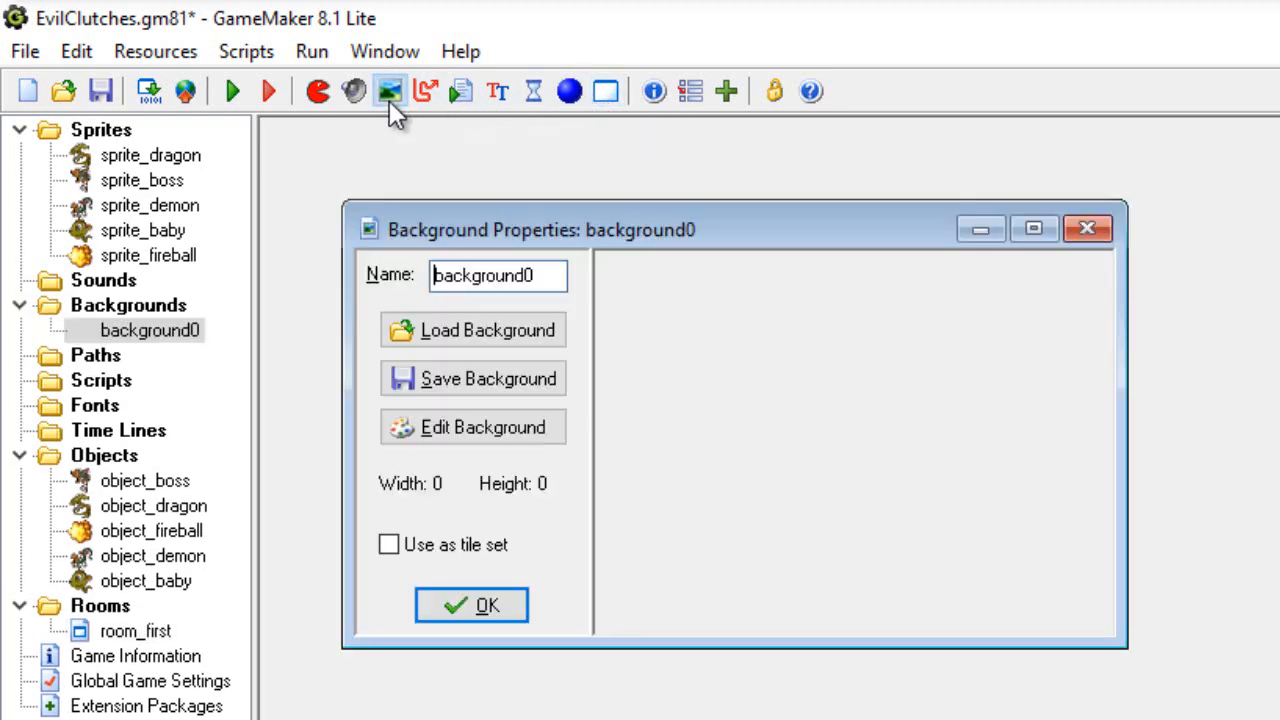
left_click(487, 340)
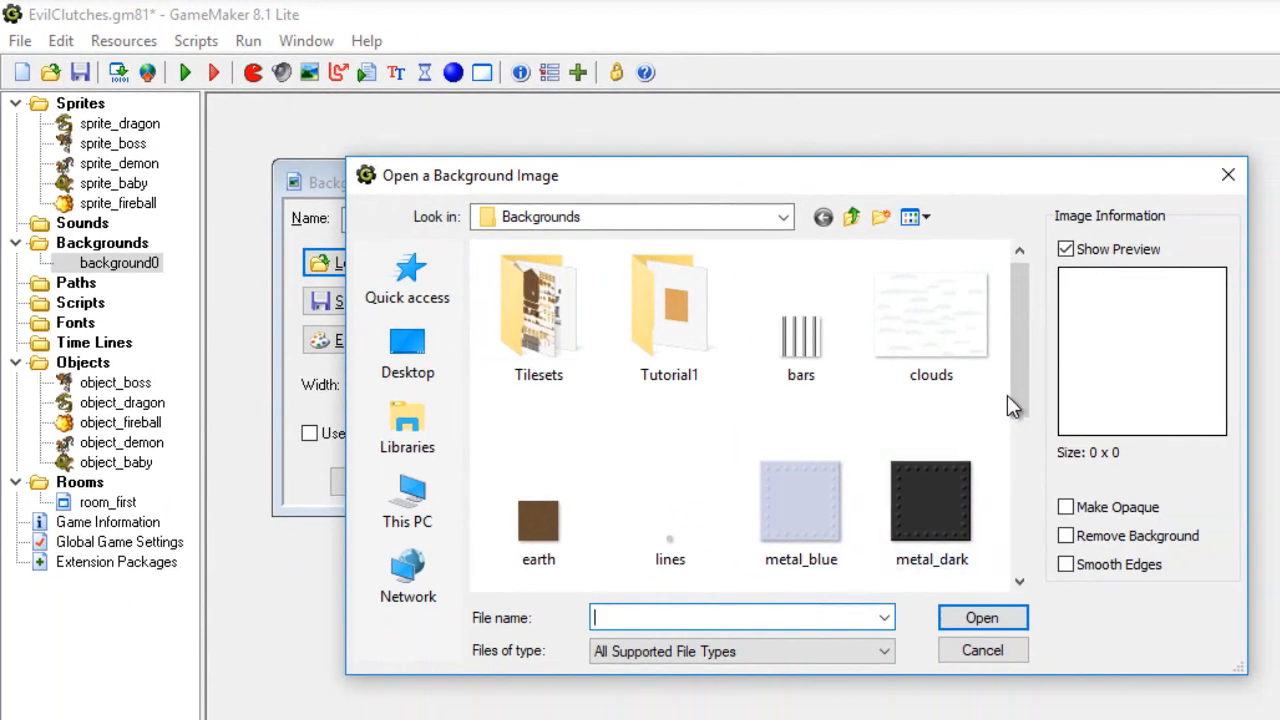
left_click_drag(1016, 379, 1033, 305)
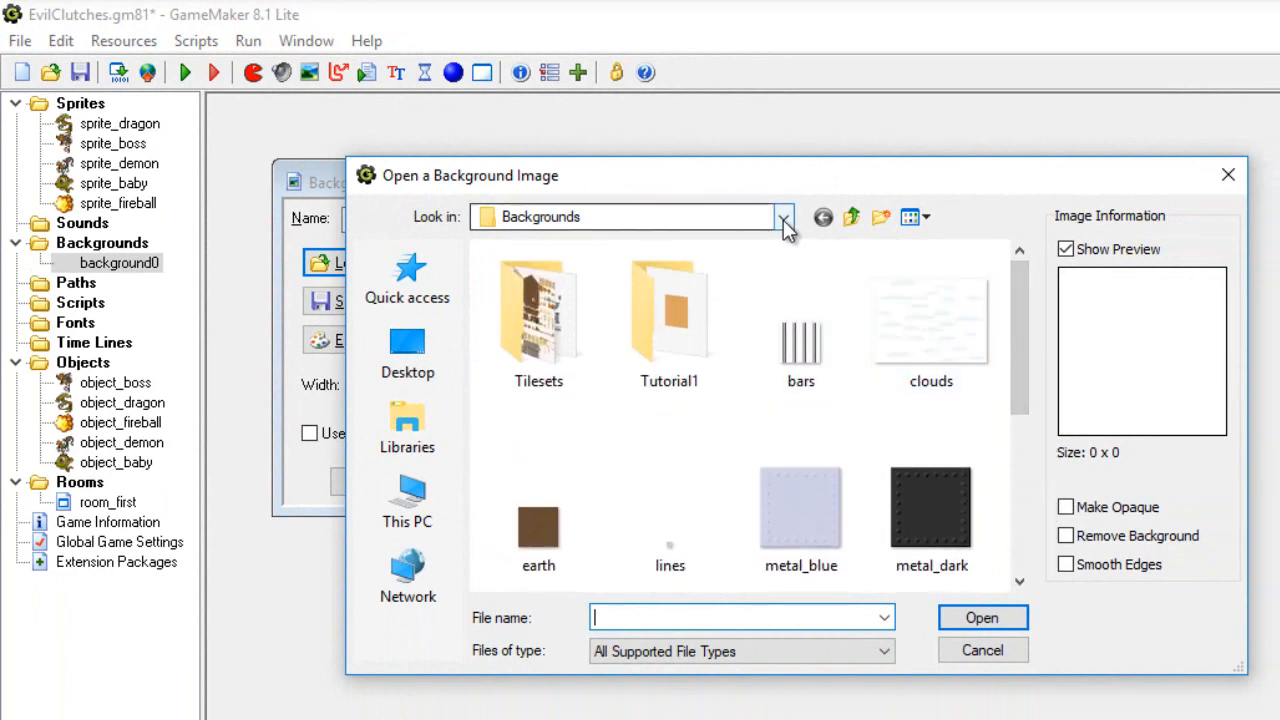
left_click(783, 219)
left_click(783, 219)
left_click(783, 219)
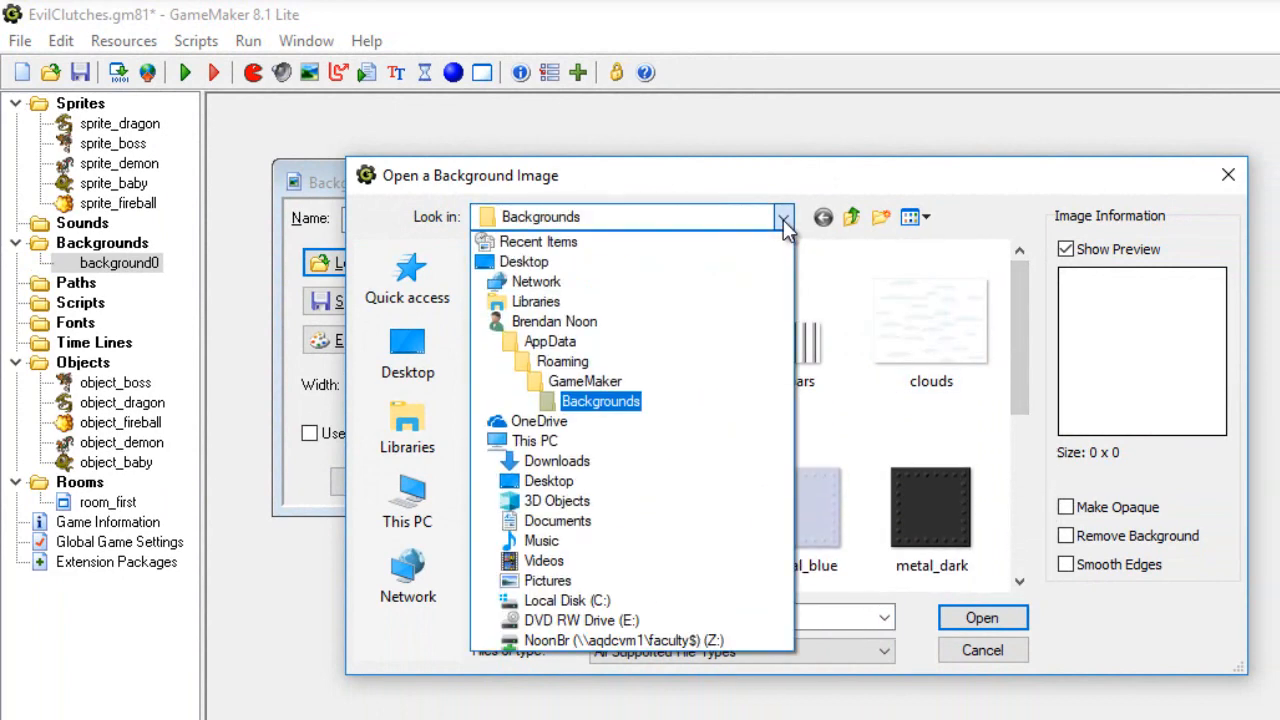
left_click(709, 323)
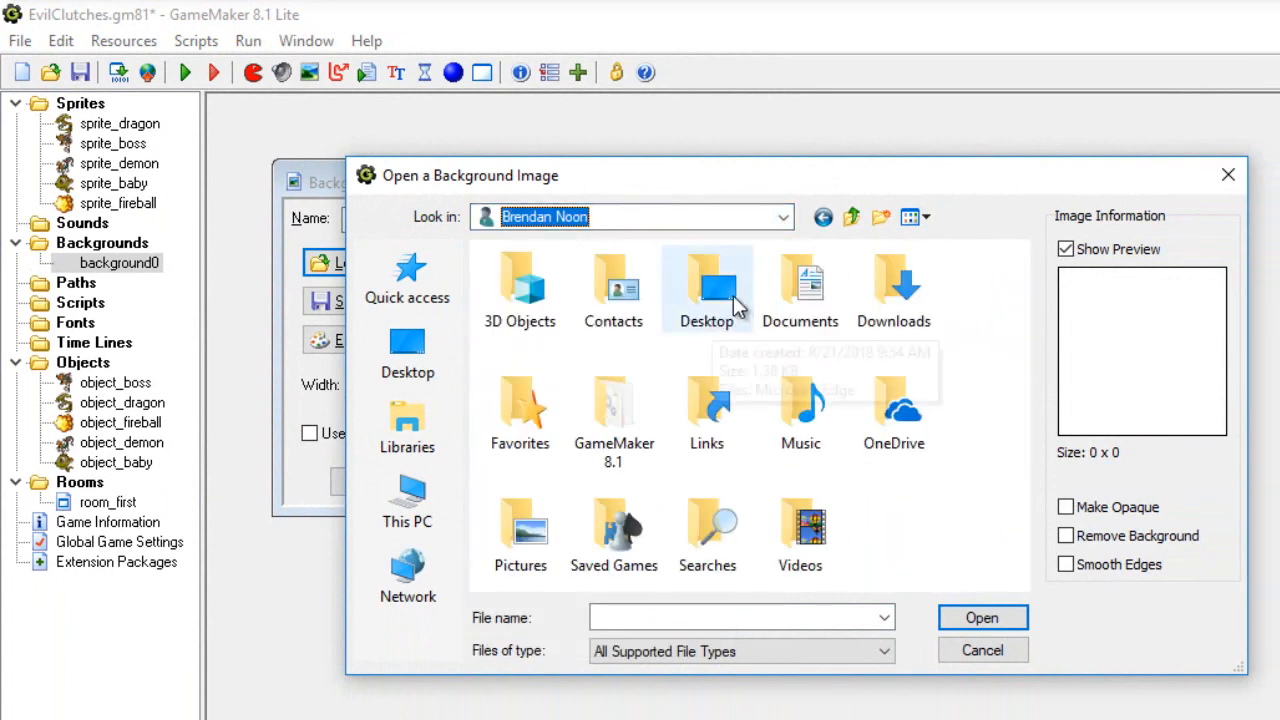
left_click(783, 217)
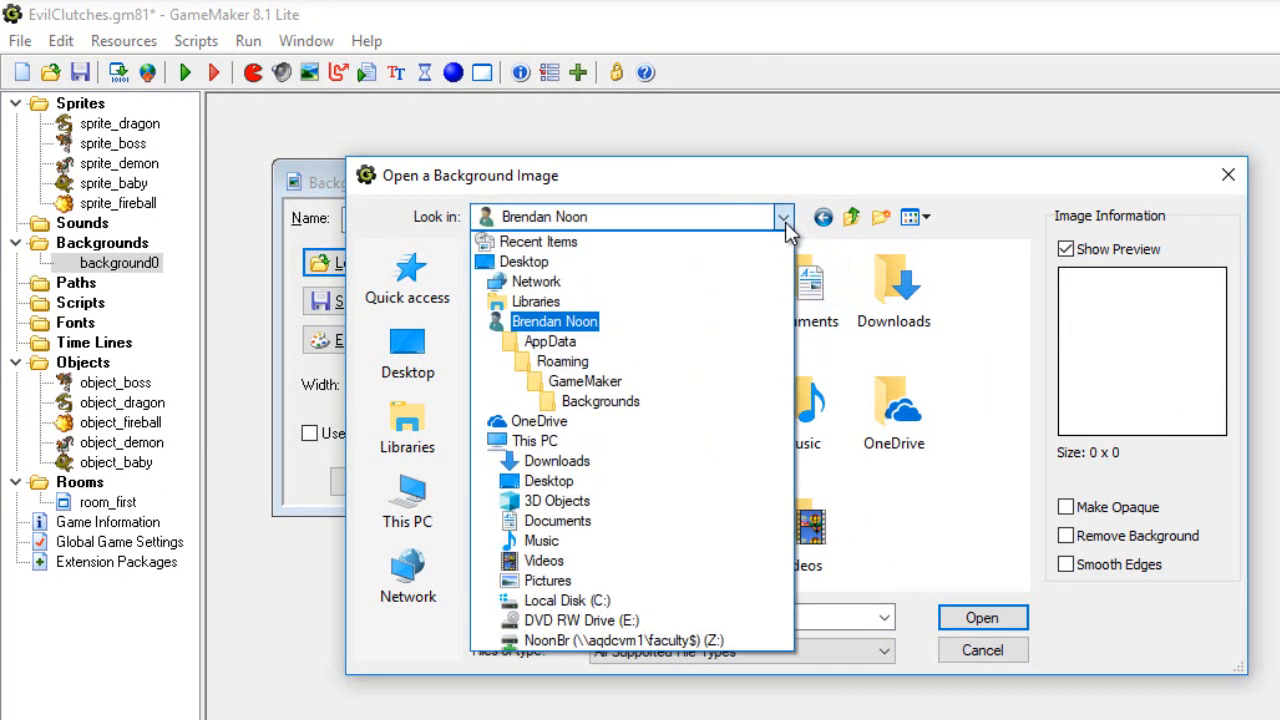
left_click(684, 640)
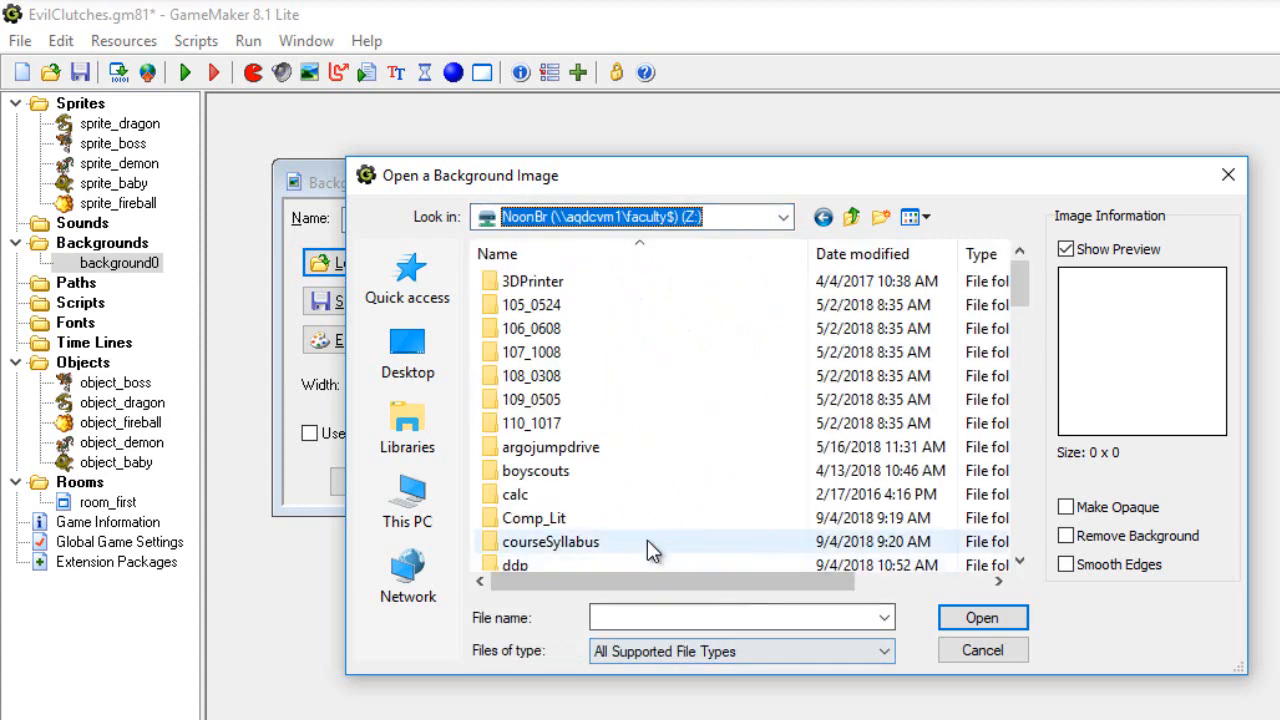
Load the Background BMP image from GameMaker/GMApprentice/Resources/Chapter02 into the new background.
left_click_drag(1023, 288, 1026, 324)
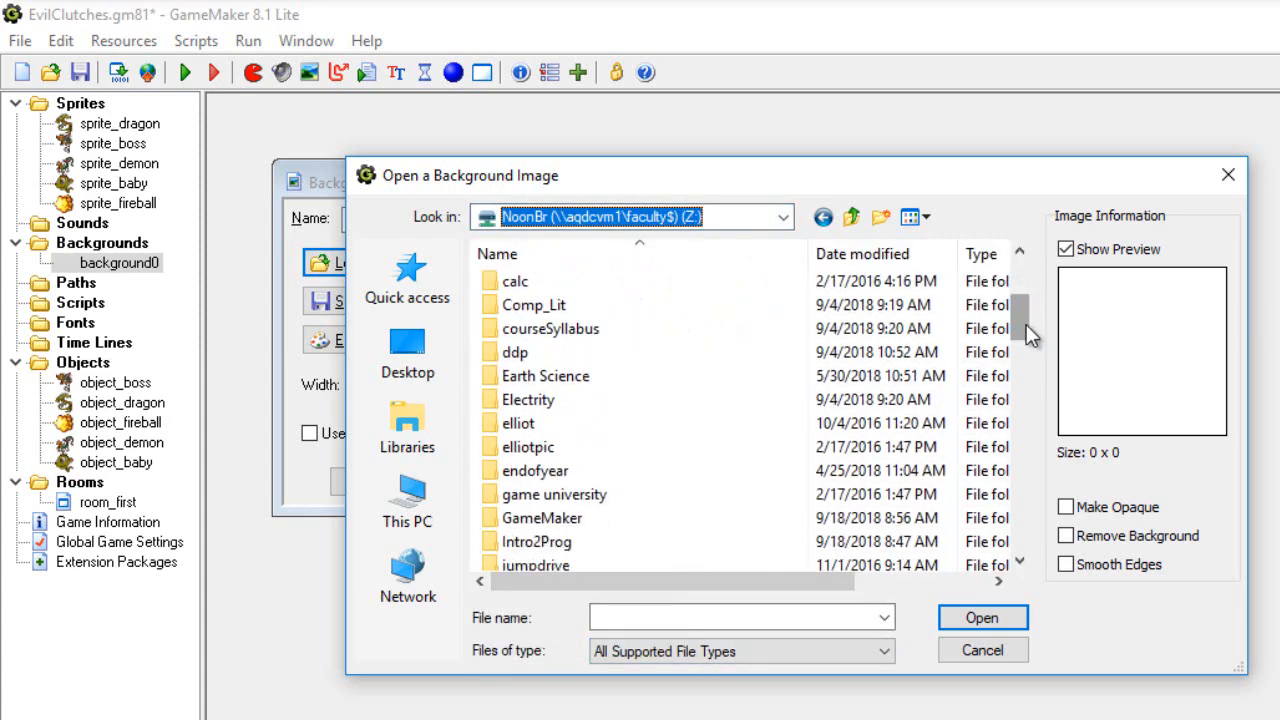
double_click(541, 518)
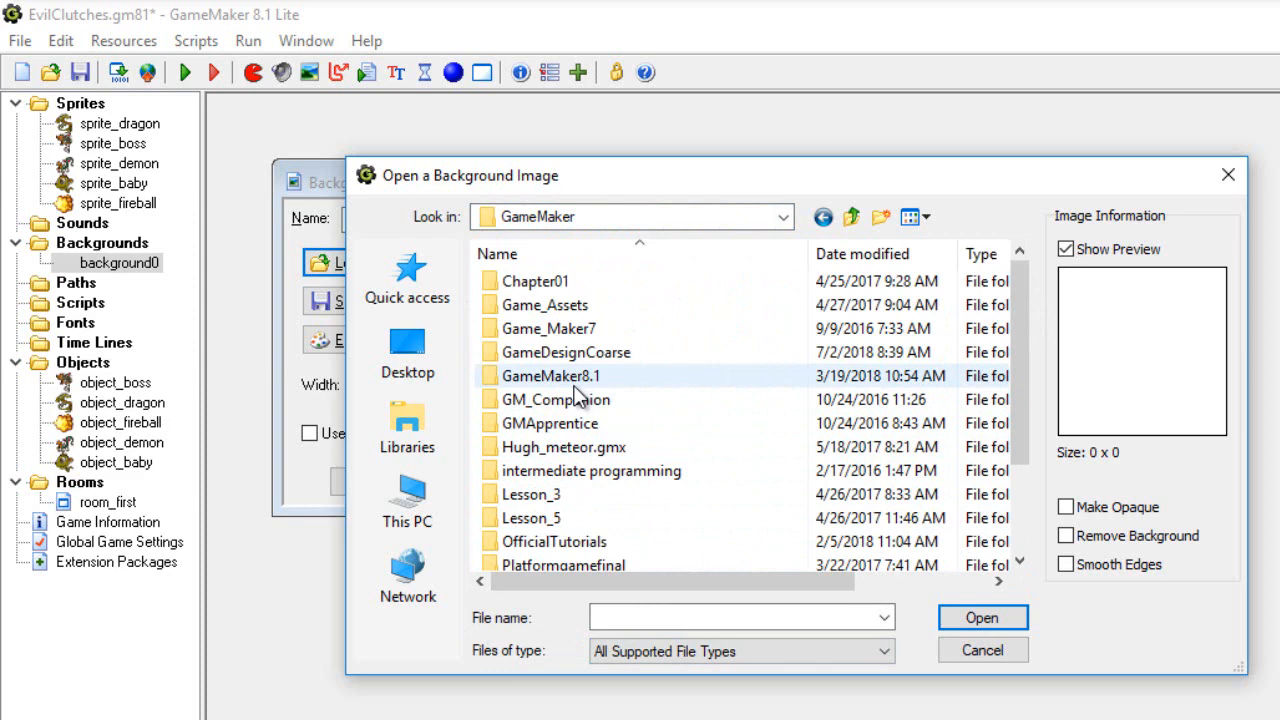
double_click(585, 422)
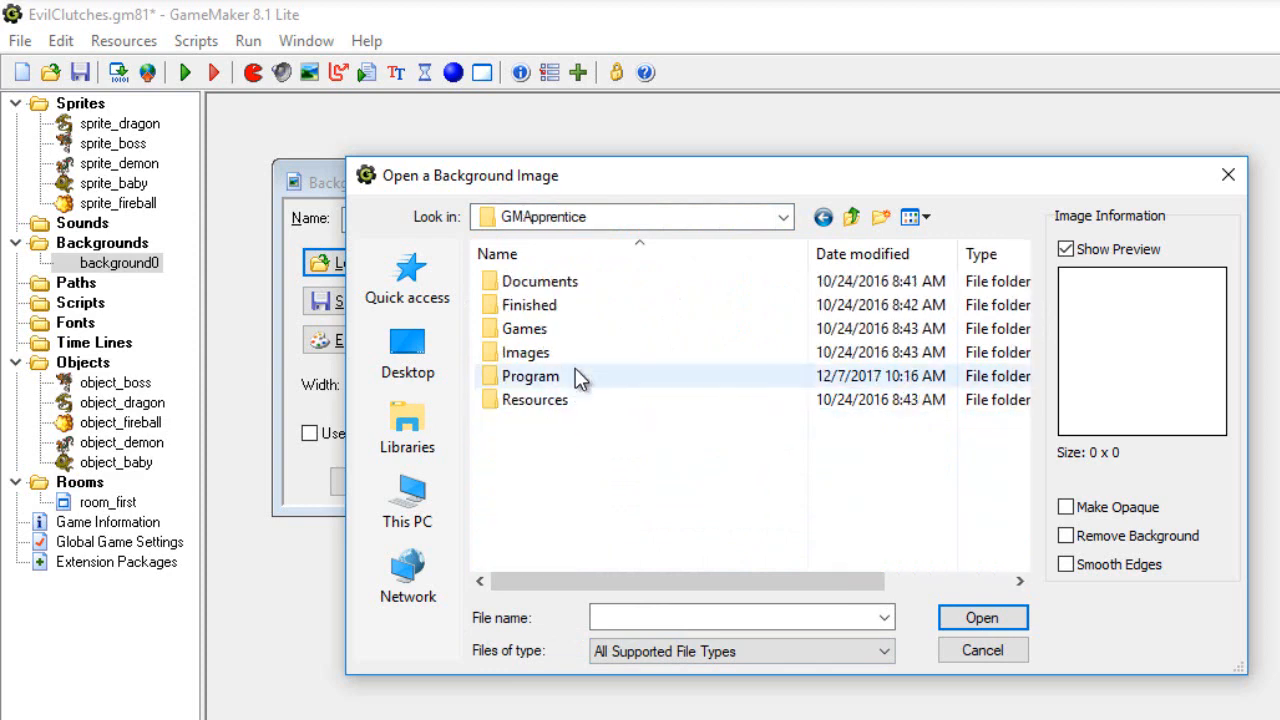
double_click(560, 397)
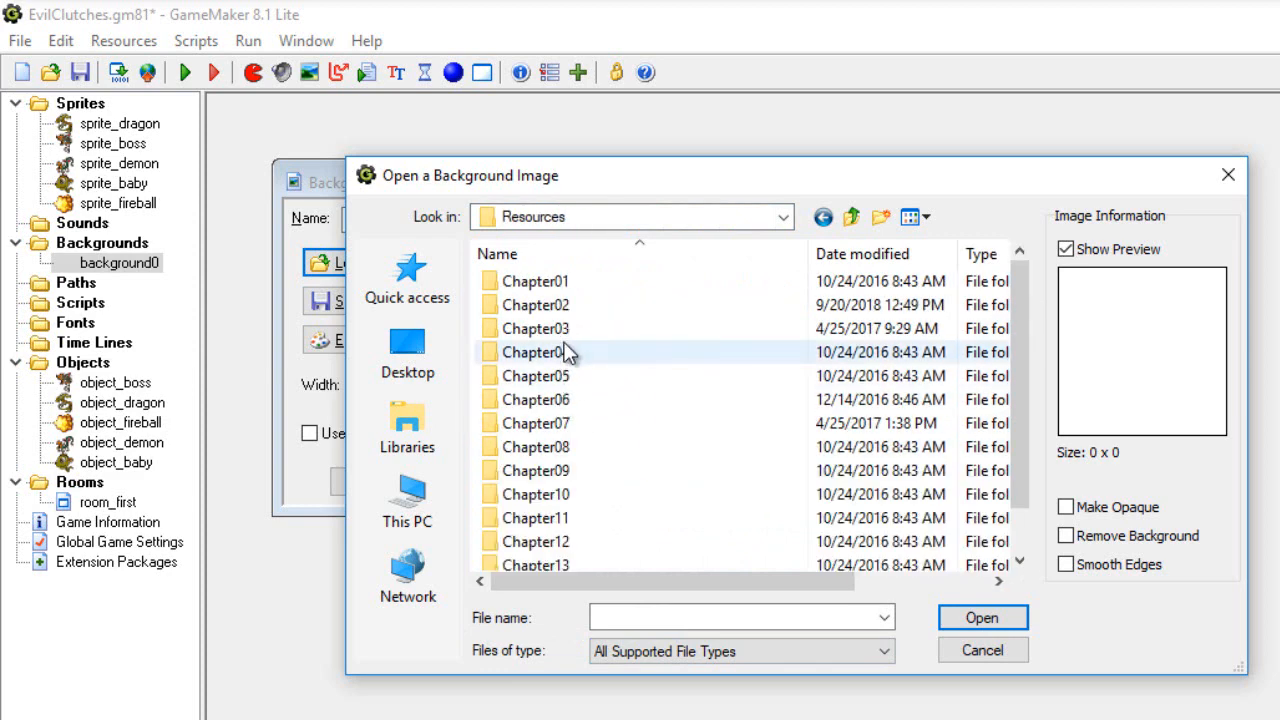
left_click(557, 309)
double_click(557, 313)
left_click(557, 313)
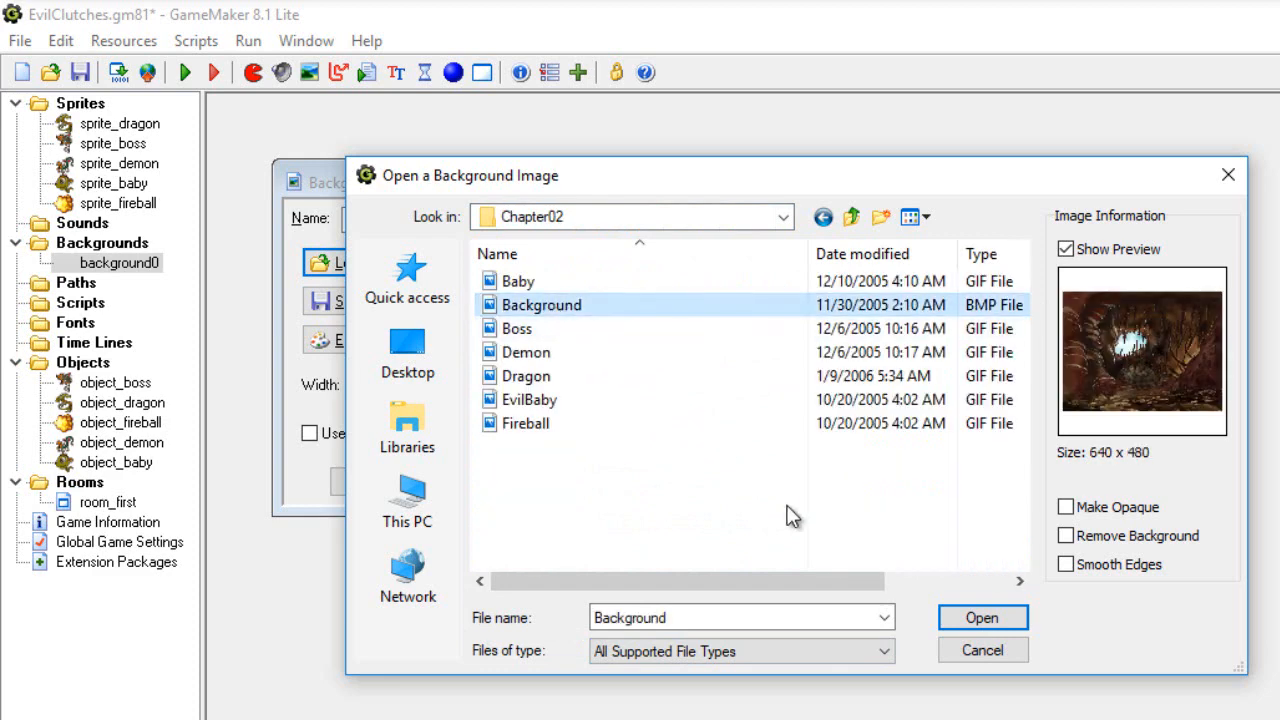
left_click(983, 618)
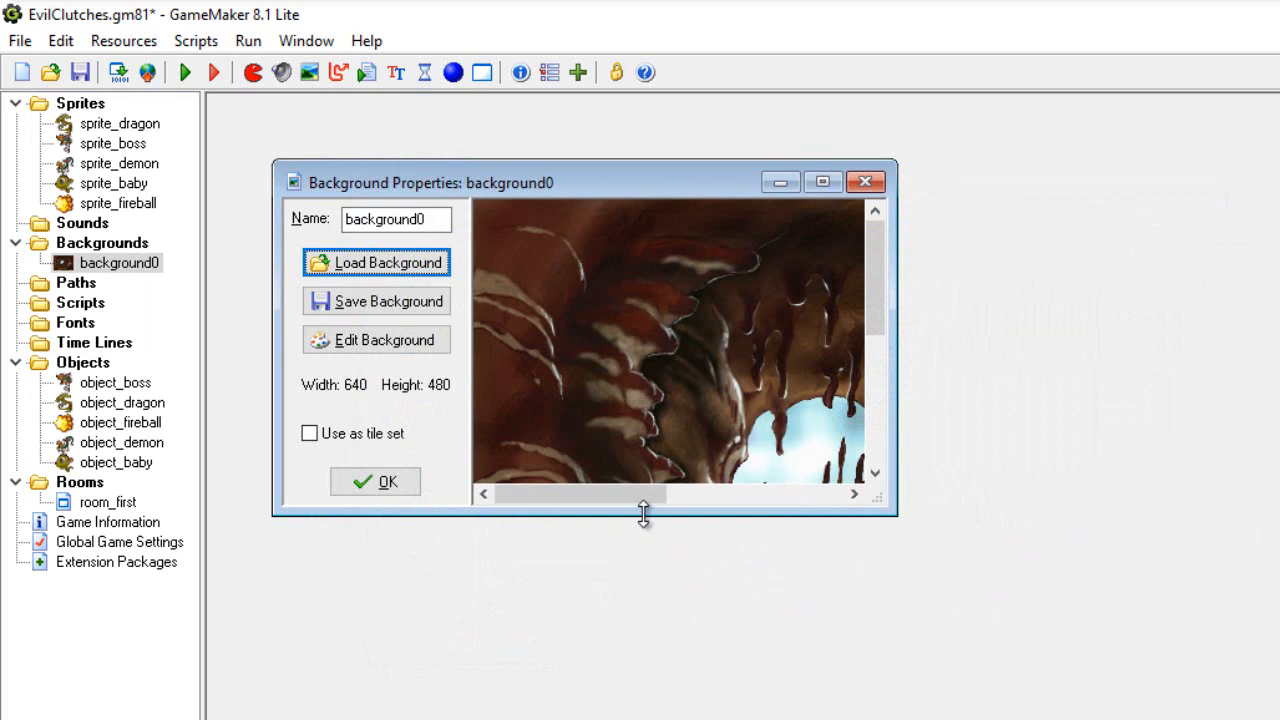
Enlarge the Background Properties window to view more of the cave image, and accept the background.
left_click_drag(643, 513, 700, 687)
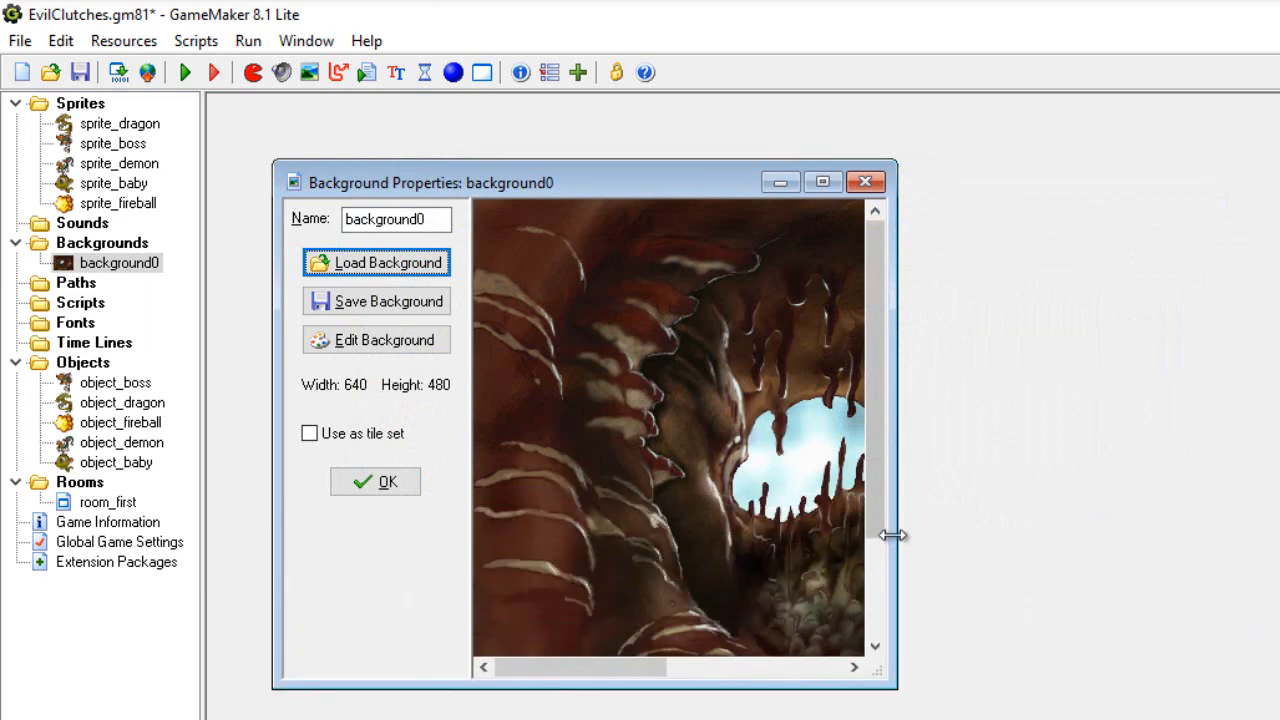
left_click_drag(893, 534, 1187, 530)
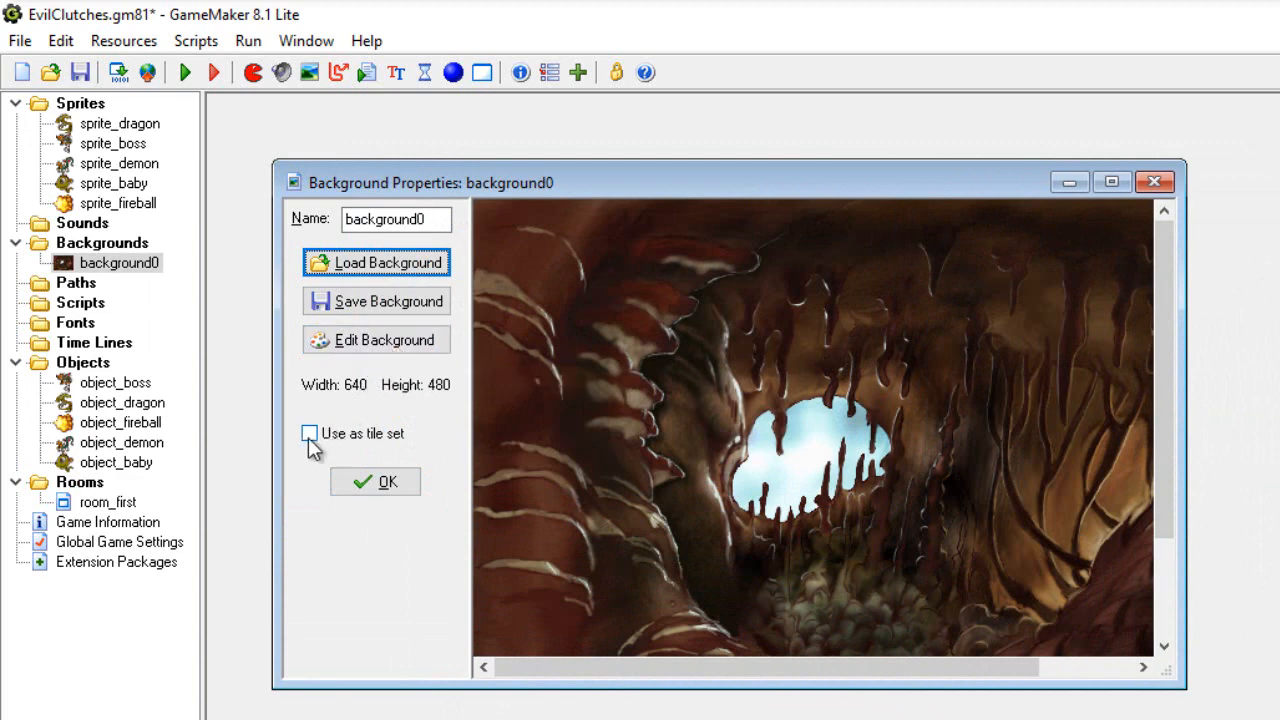
left_click(384, 484)
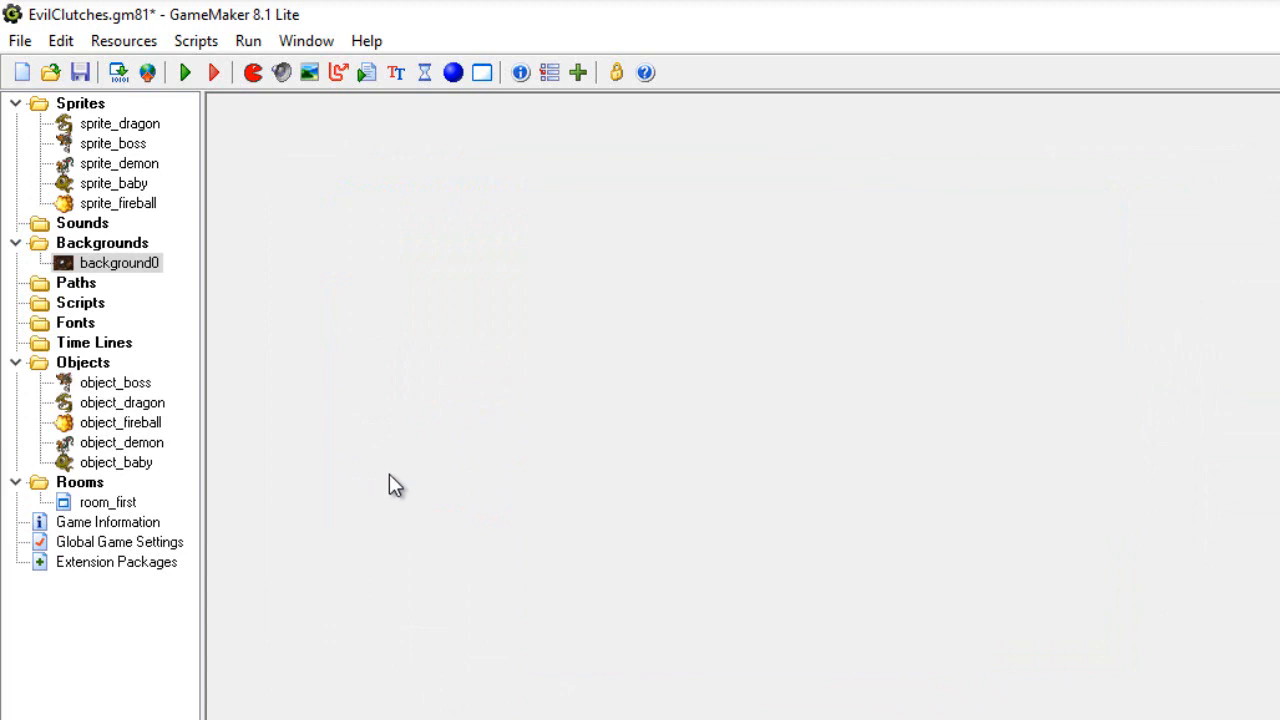
Open room_first, assign background0 to its Background 0 slot and save the room.
left_click(115, 503)
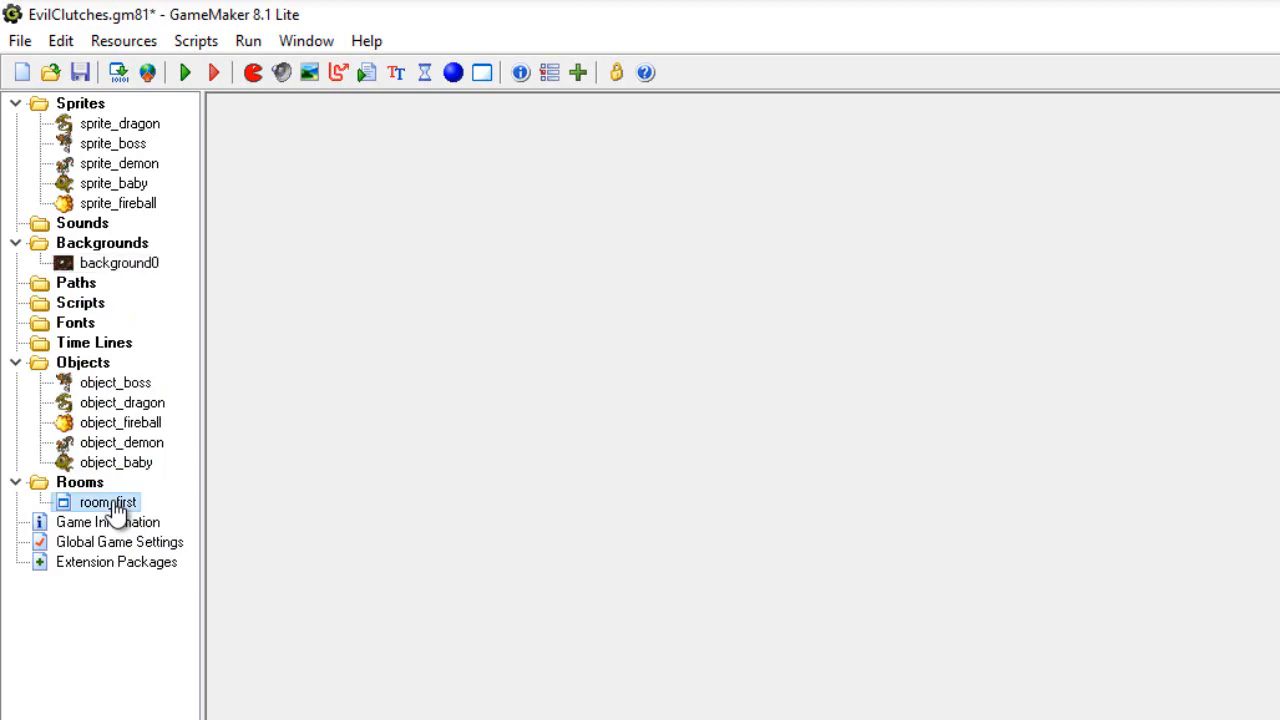
double_click(115, 510)
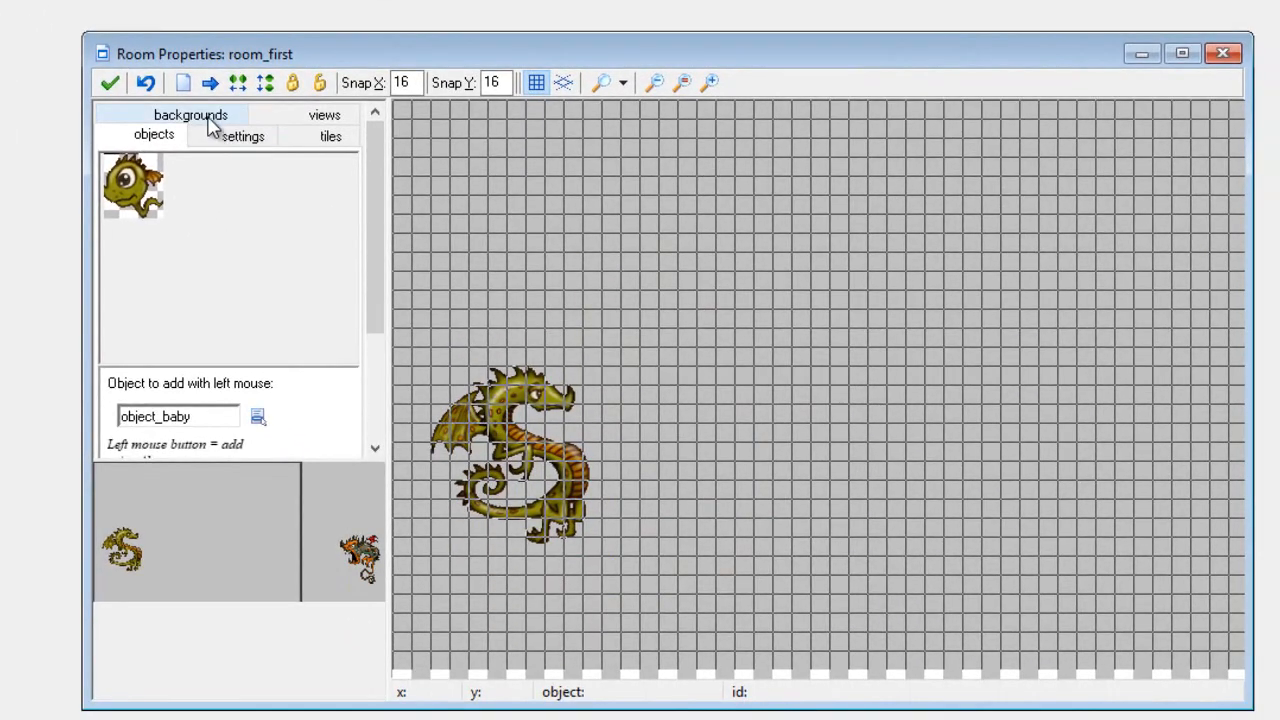
left_click(205, 121)
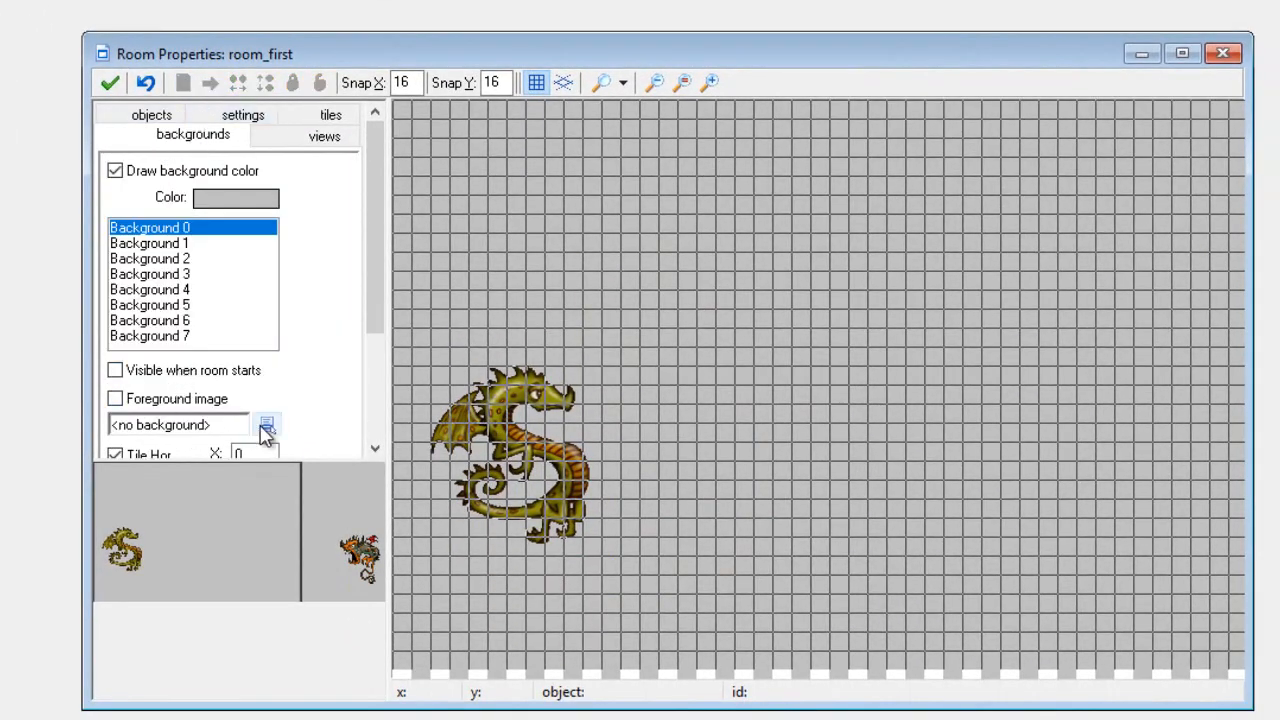
left_click(266, 428)
left_click(350, 472)
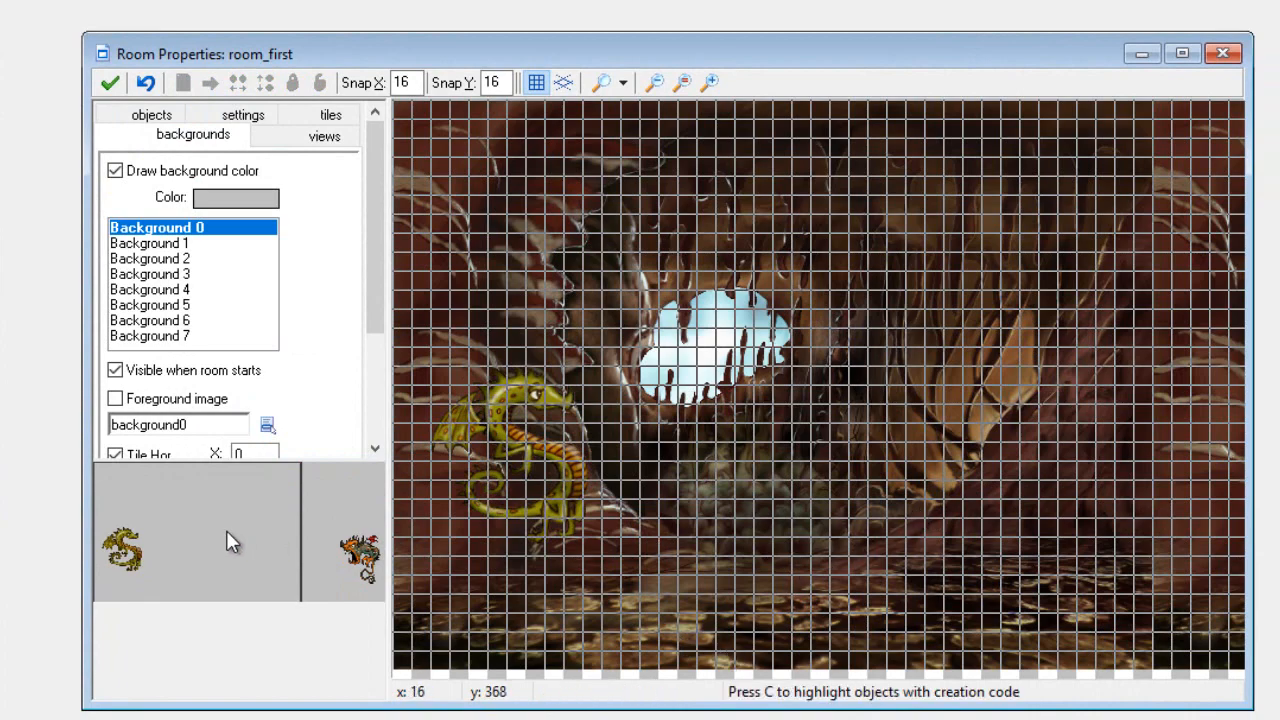
mouse_move(226, 541)
left_mouse_down()
mouse_move(306, 551)
mouse_move(206, 535)
mouse_move(196, 552)
mouse_move(280, 537)
mouse_move(193, 537)
mouse_move(216, 526)
left_mouse_up()
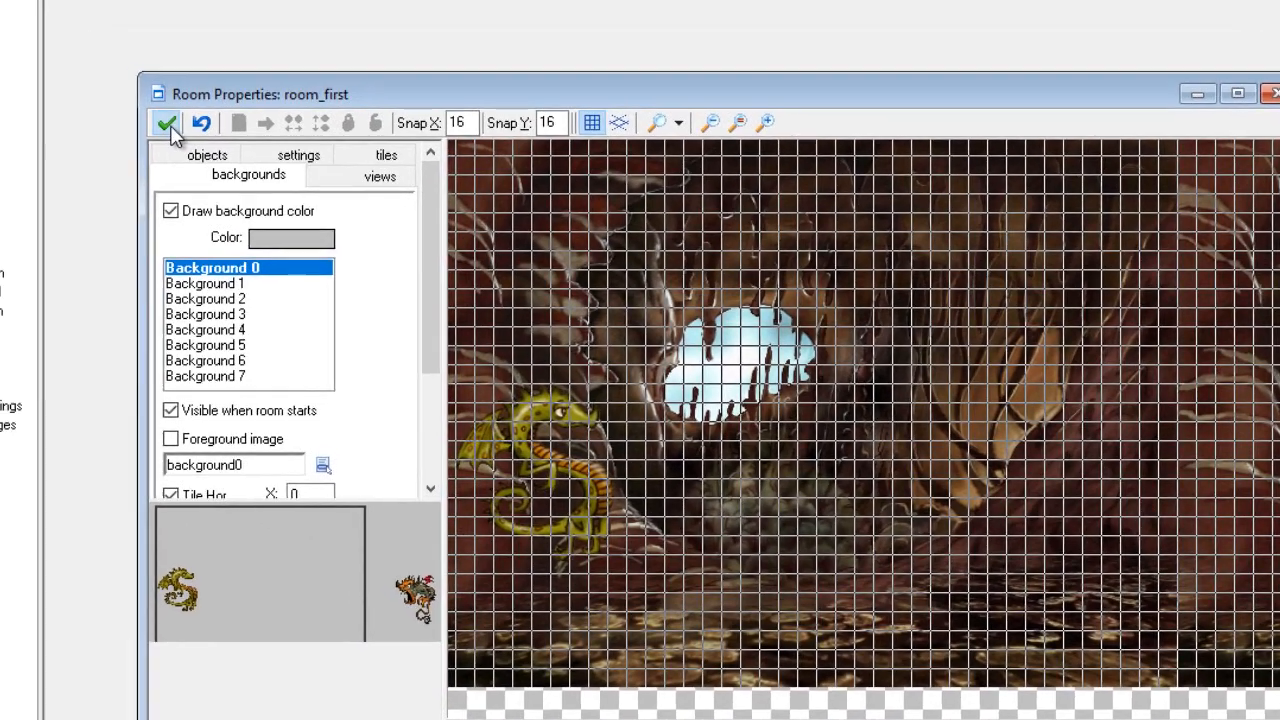
left_click(110, 84)
Run the game and test moving the dragon and firing fireballs against the cave background.
left_click(178, 70)
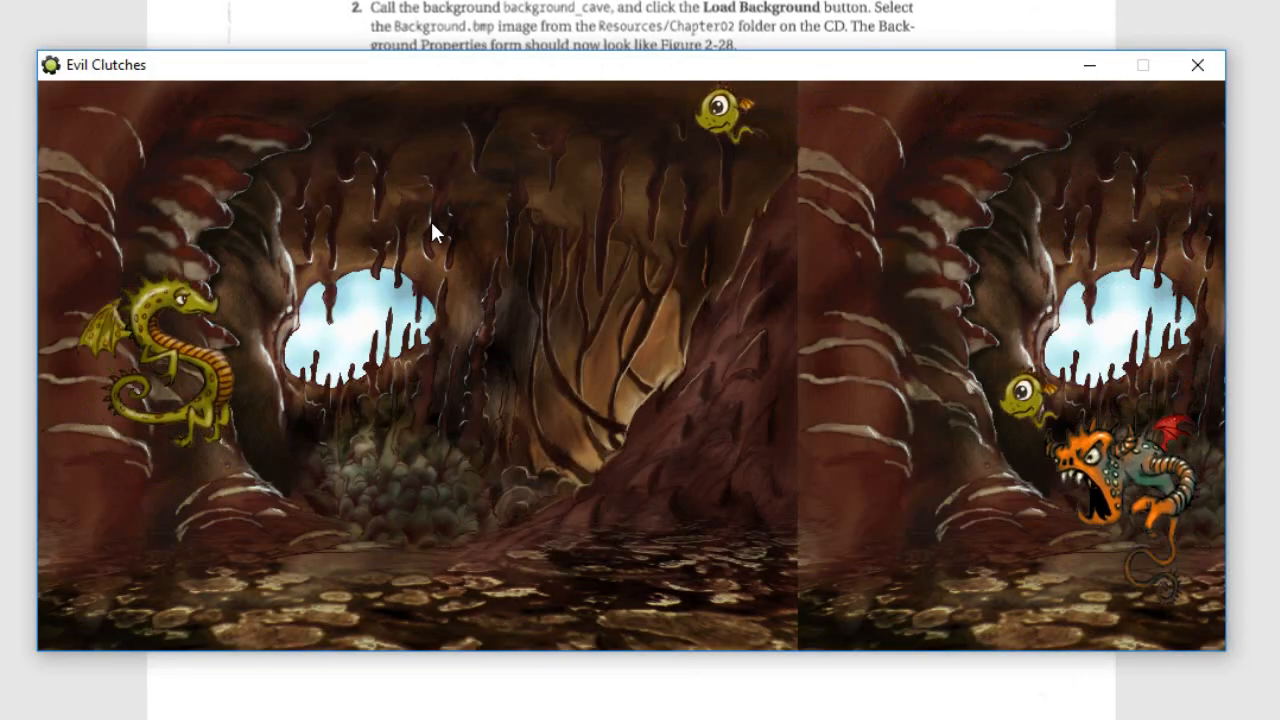
key("Down")
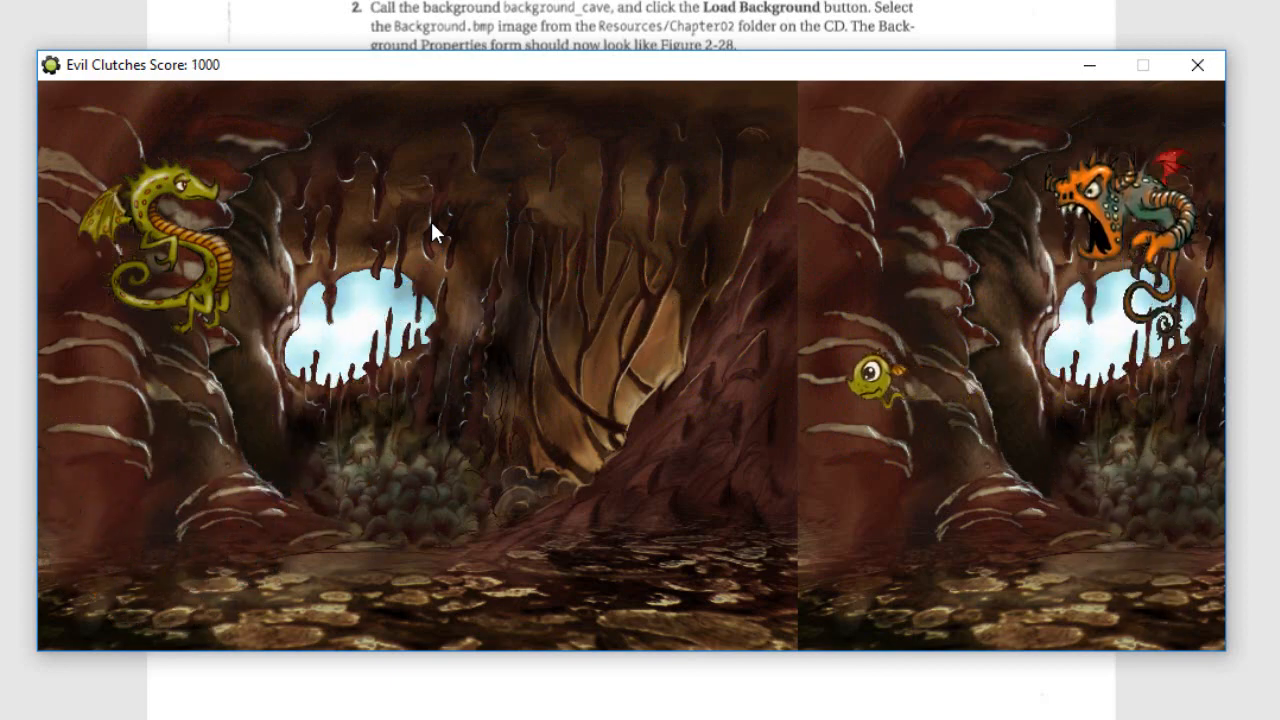
key("space")
key("space")
key("Down")
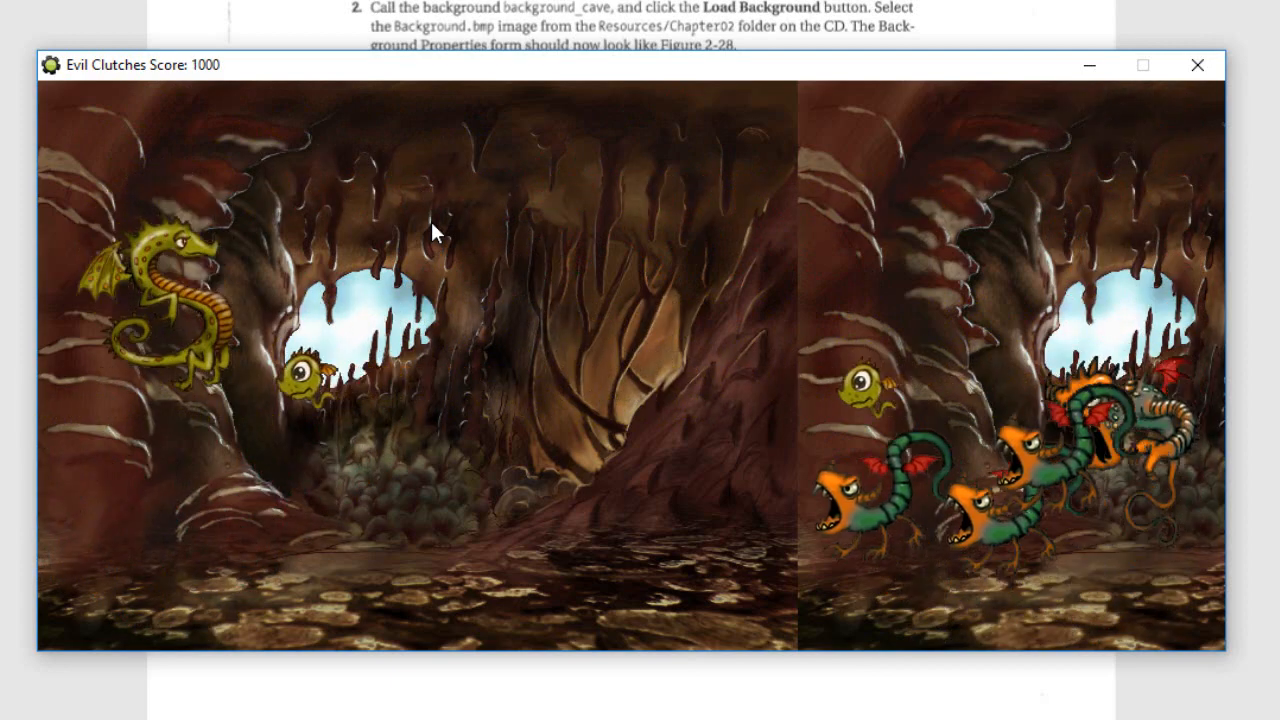
key("space")
key("space")
key("space")
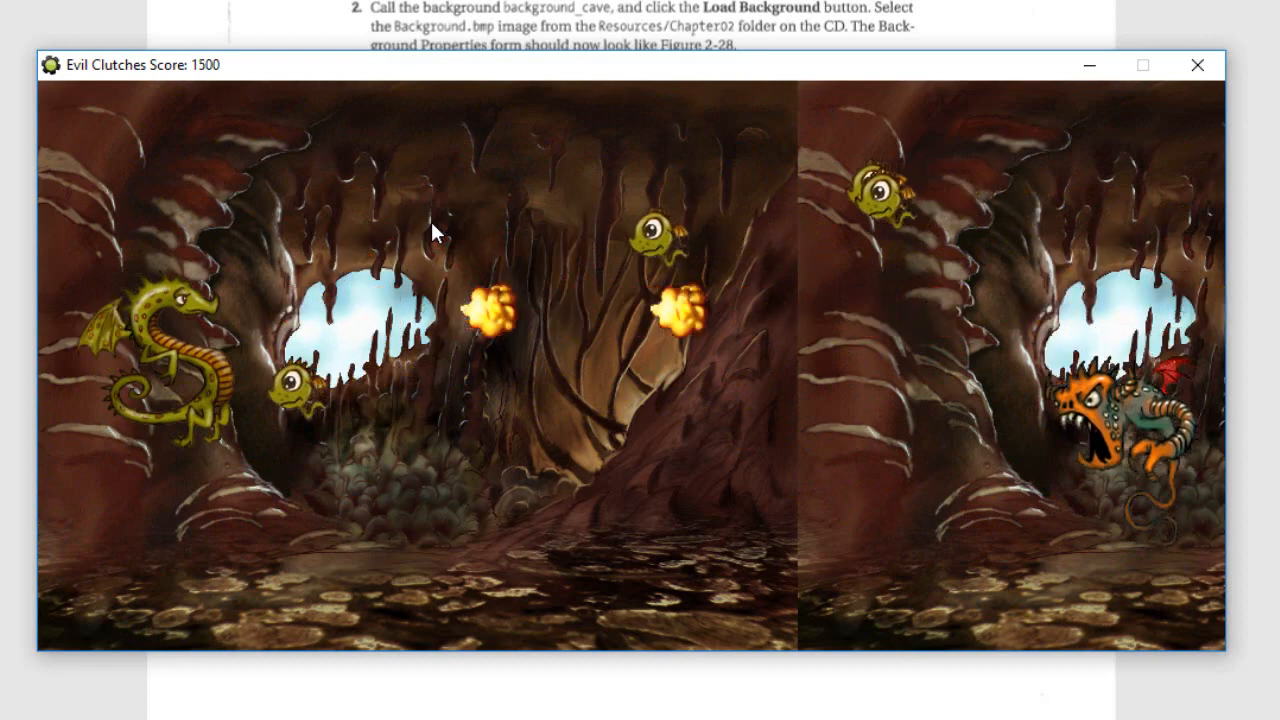
Steer the dragon upward and keep firing until the round ends, and dismiss the high-score table.
key("Up")
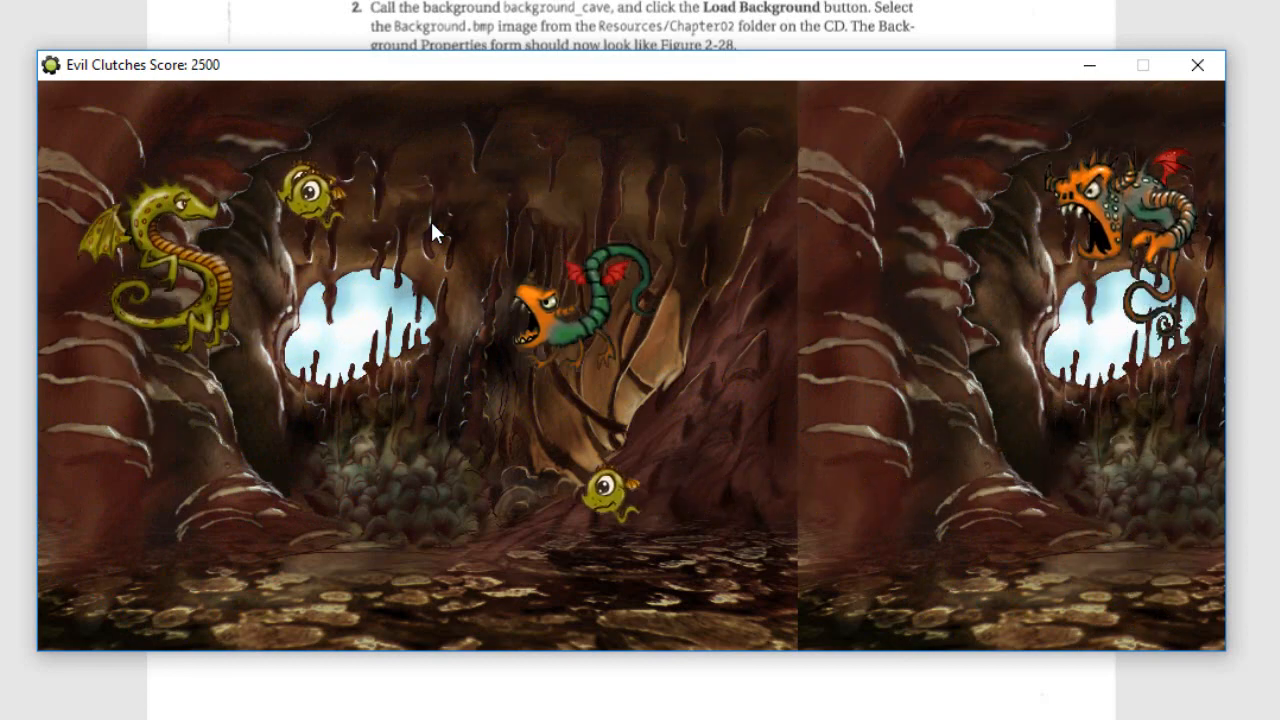
key("space")
key("space")
key("space")
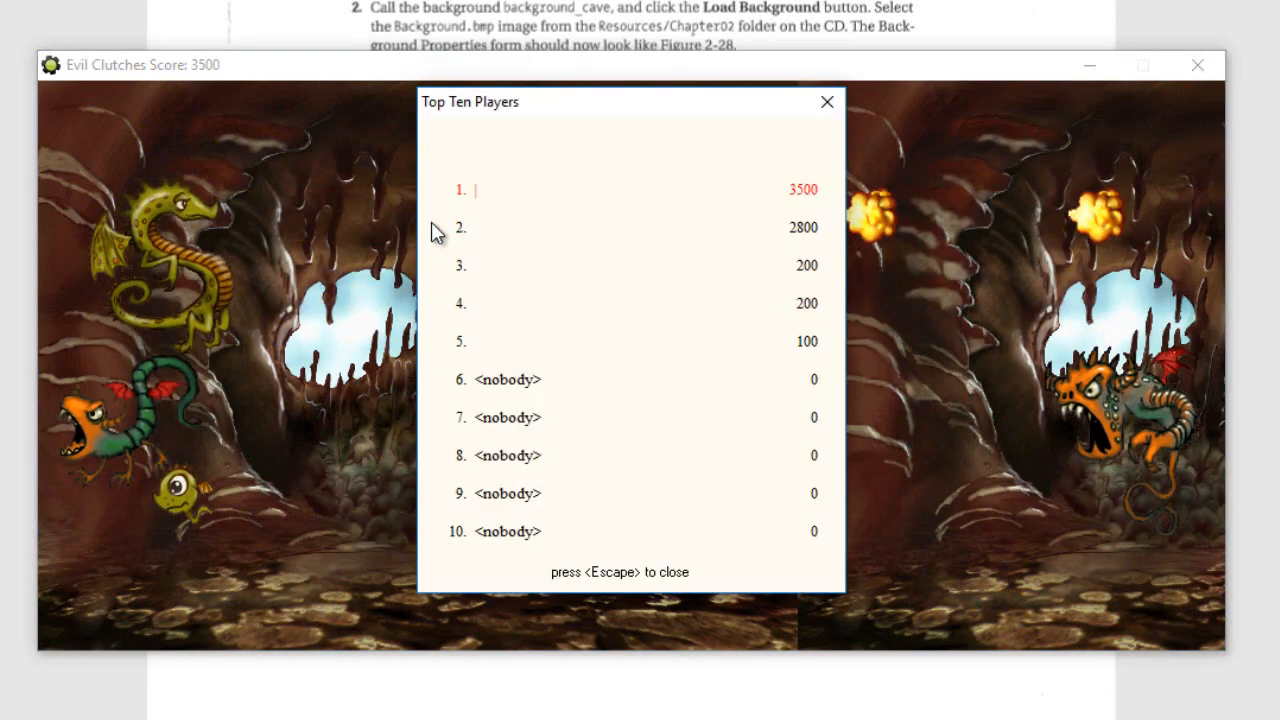
left_click(827, 101)
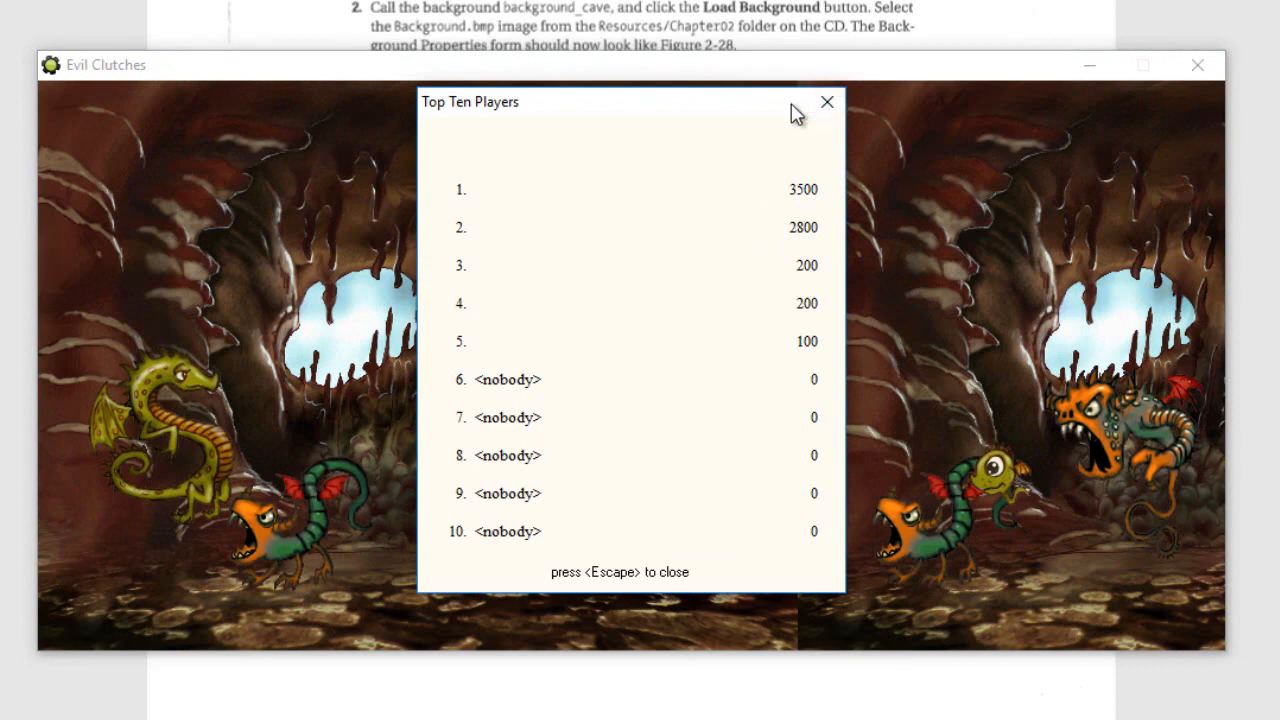
Move the high-score table aside to view the cave background, dismiss the table and close the game.
left_click_drag(792, 106, 587, 215)
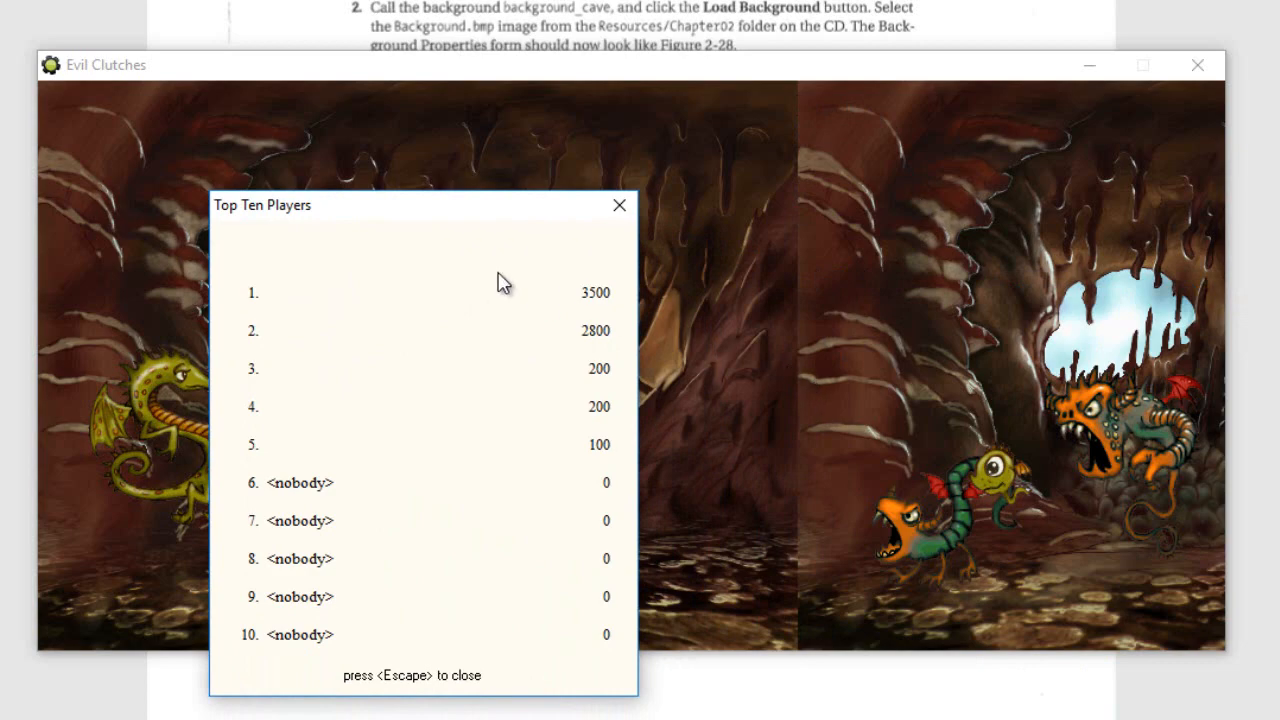
left_click_drag(430, 205, 886, 236)
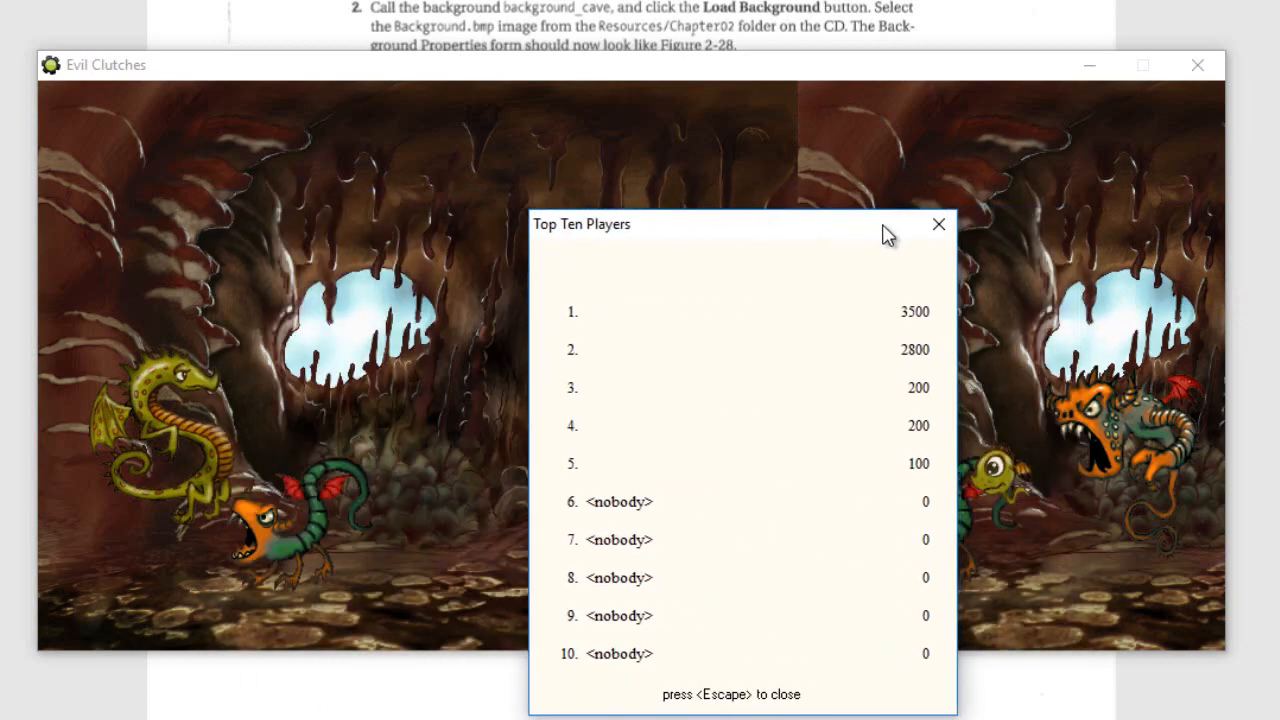
left_click(938, 226)
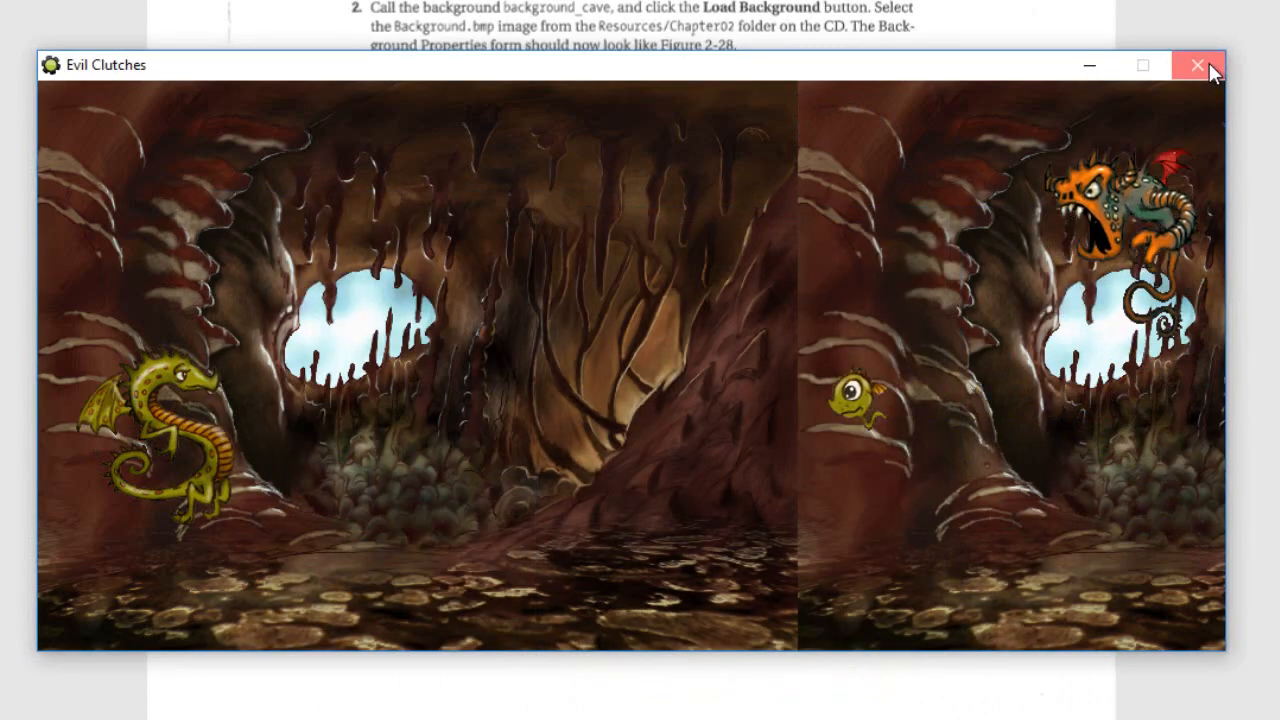
left_click(1209, 62)
Read the chapter's Background Music section on creating a music sound resource and playing it in the boss object.
scroll(620, 170, "down", 3)
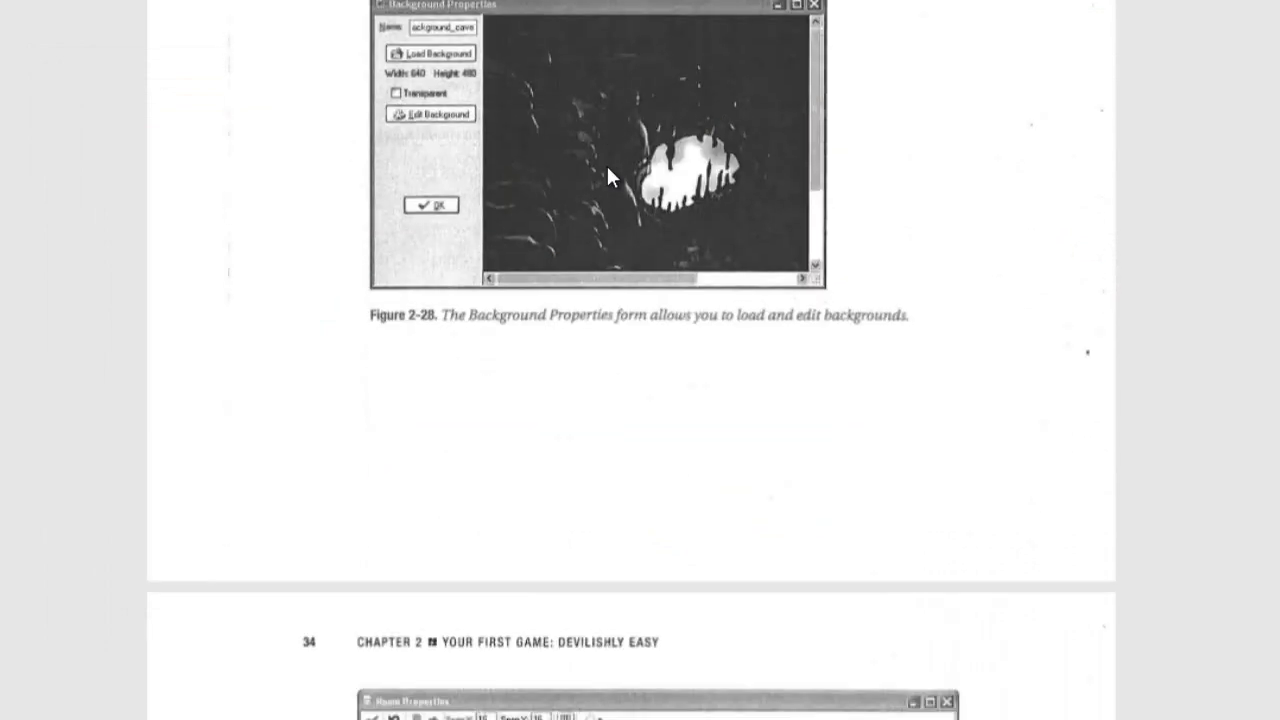
scroll(608, 168, "down", 9)
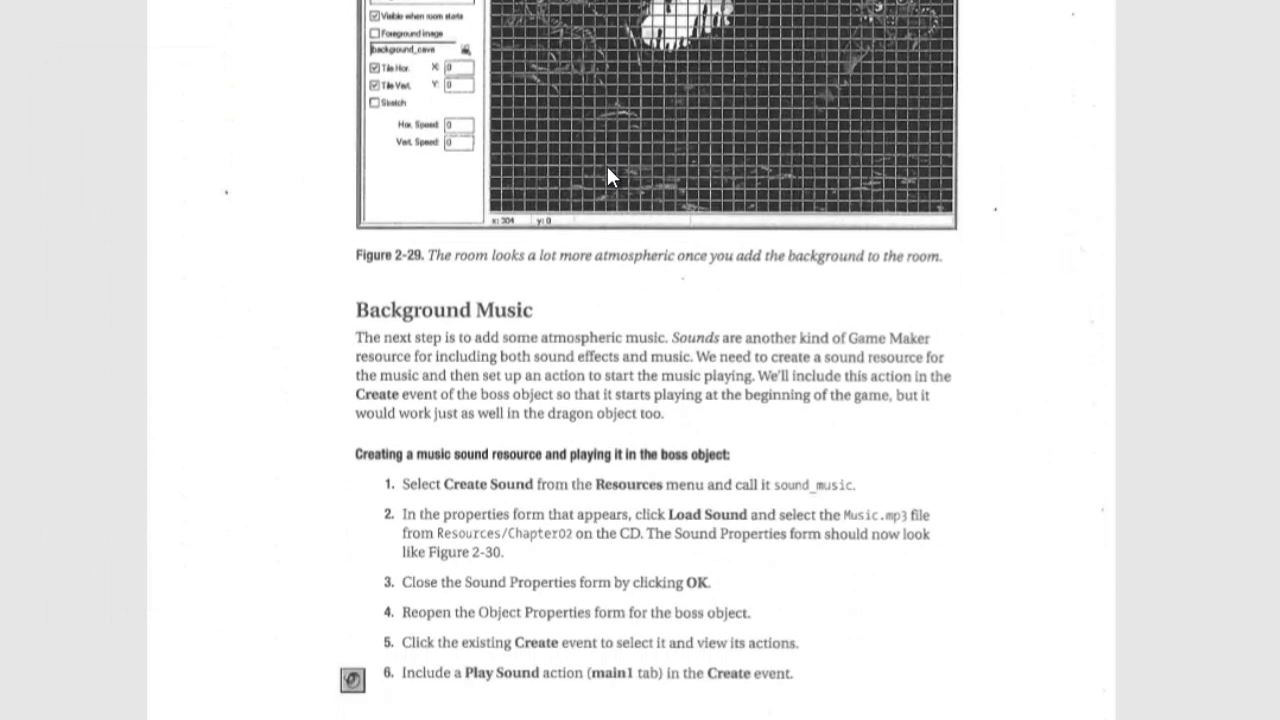
scroll(611, 177, "down", 1)
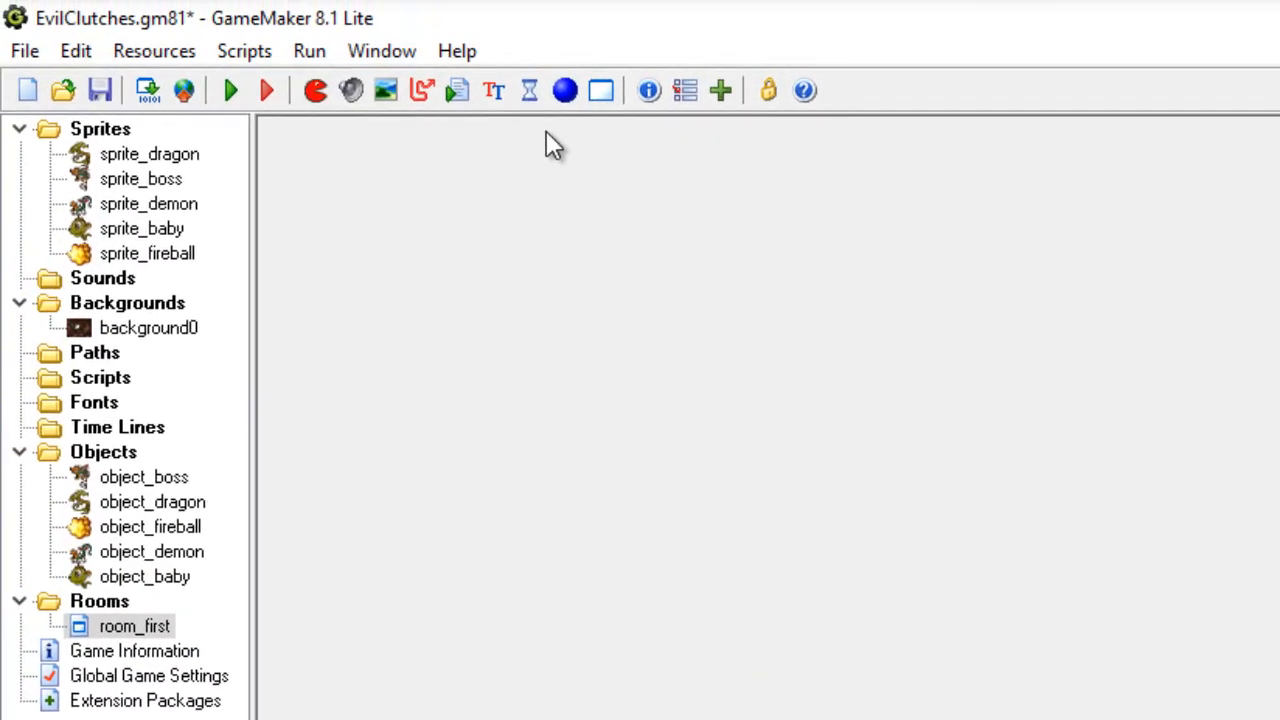
Create a new sound resource and browse to the network drive for its sound file.
left_click(354, 90)
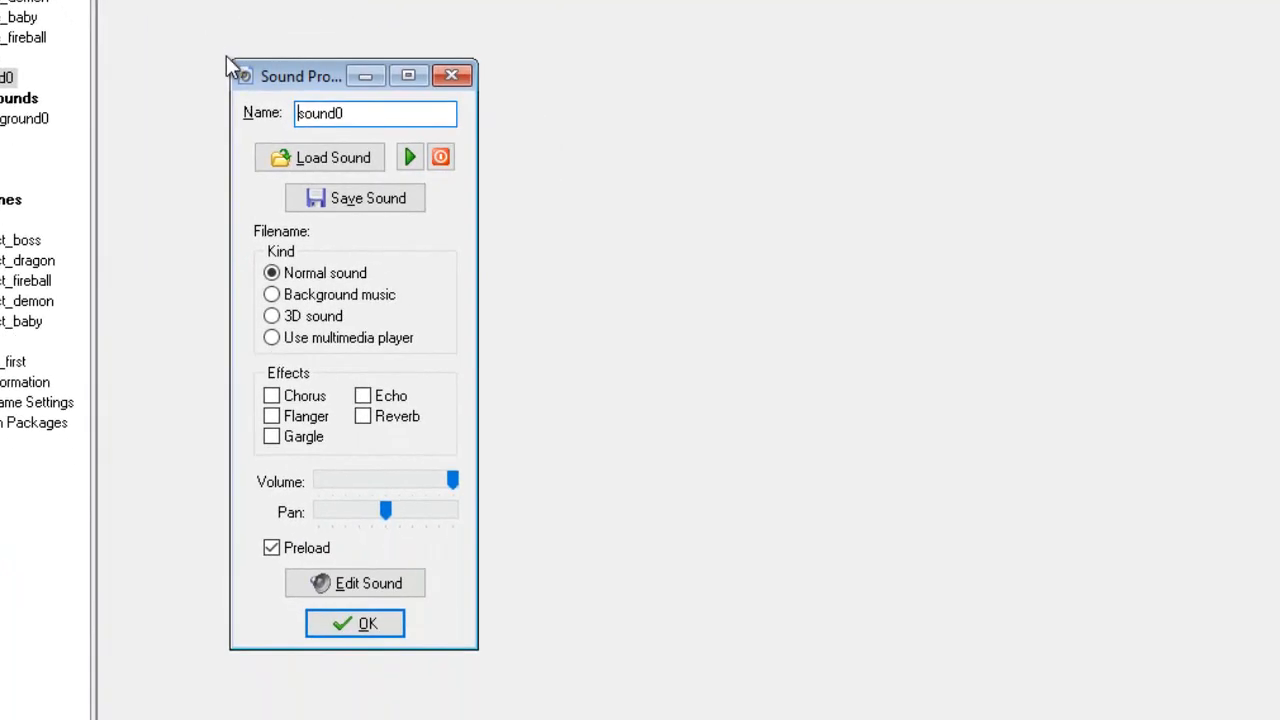
left_click(298, 158)
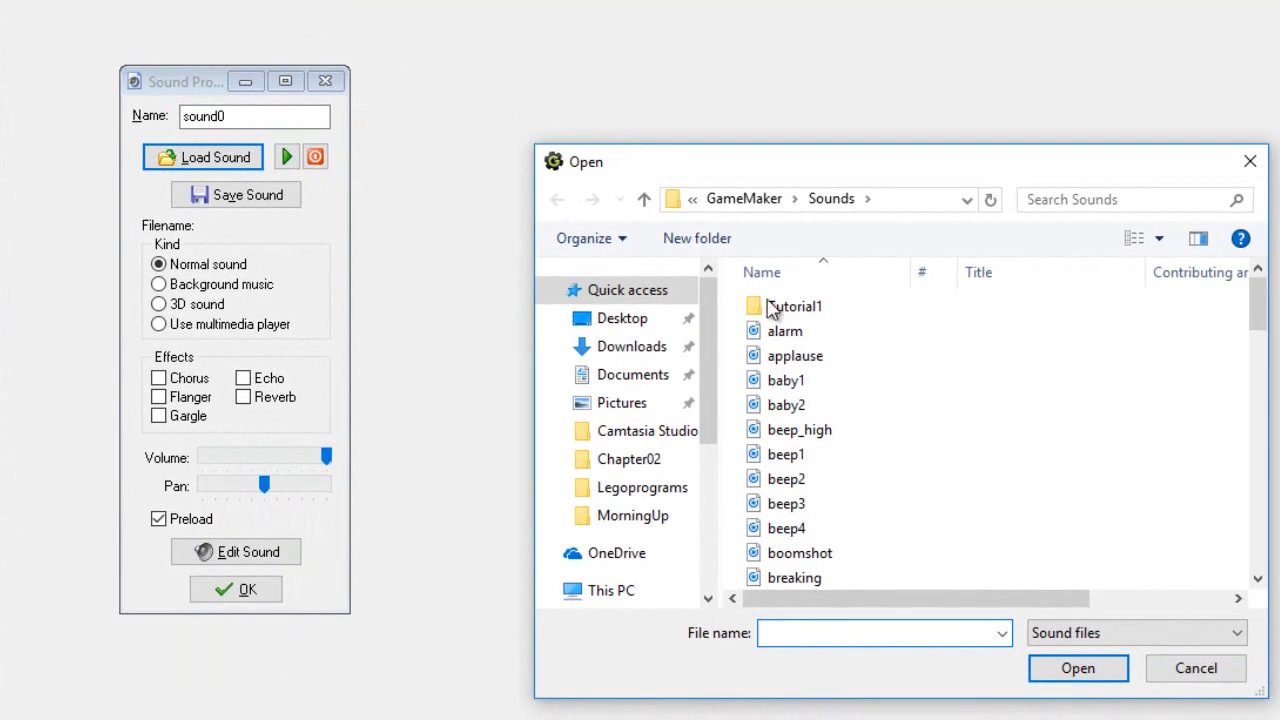
left_click(967, 200)
left_click(967, 200)
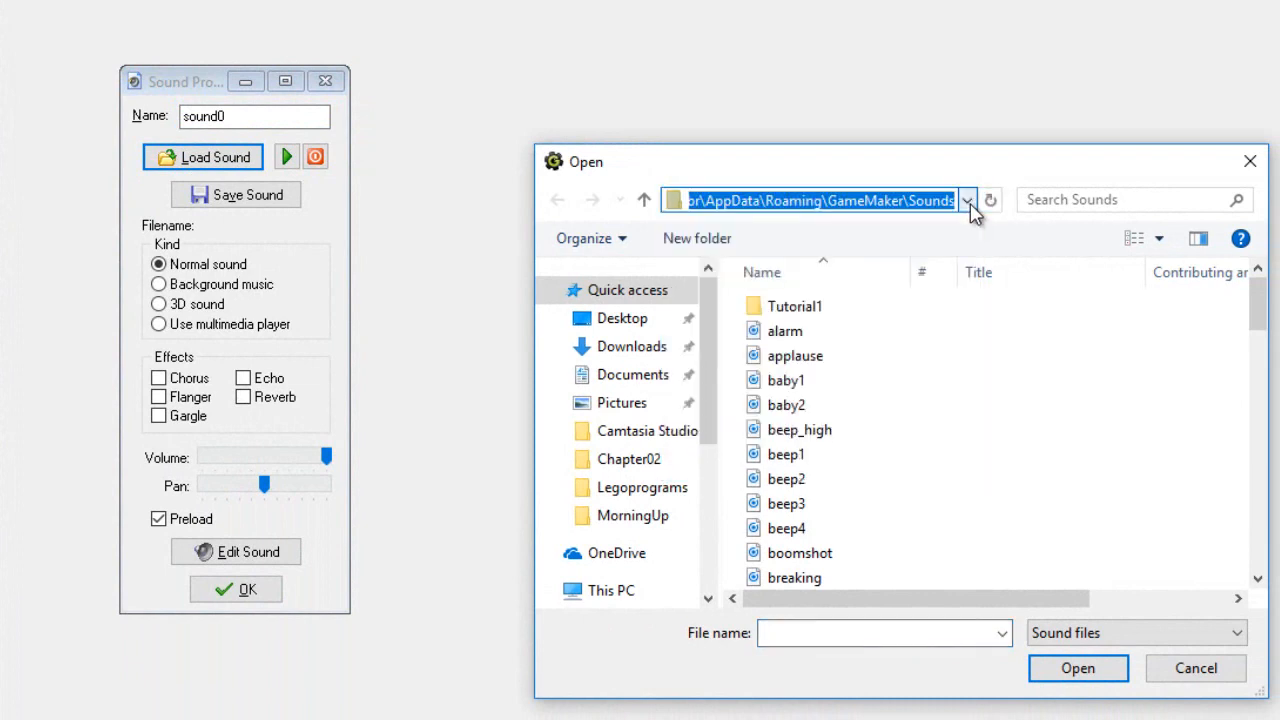
scroll(660, 540, "down", 4)
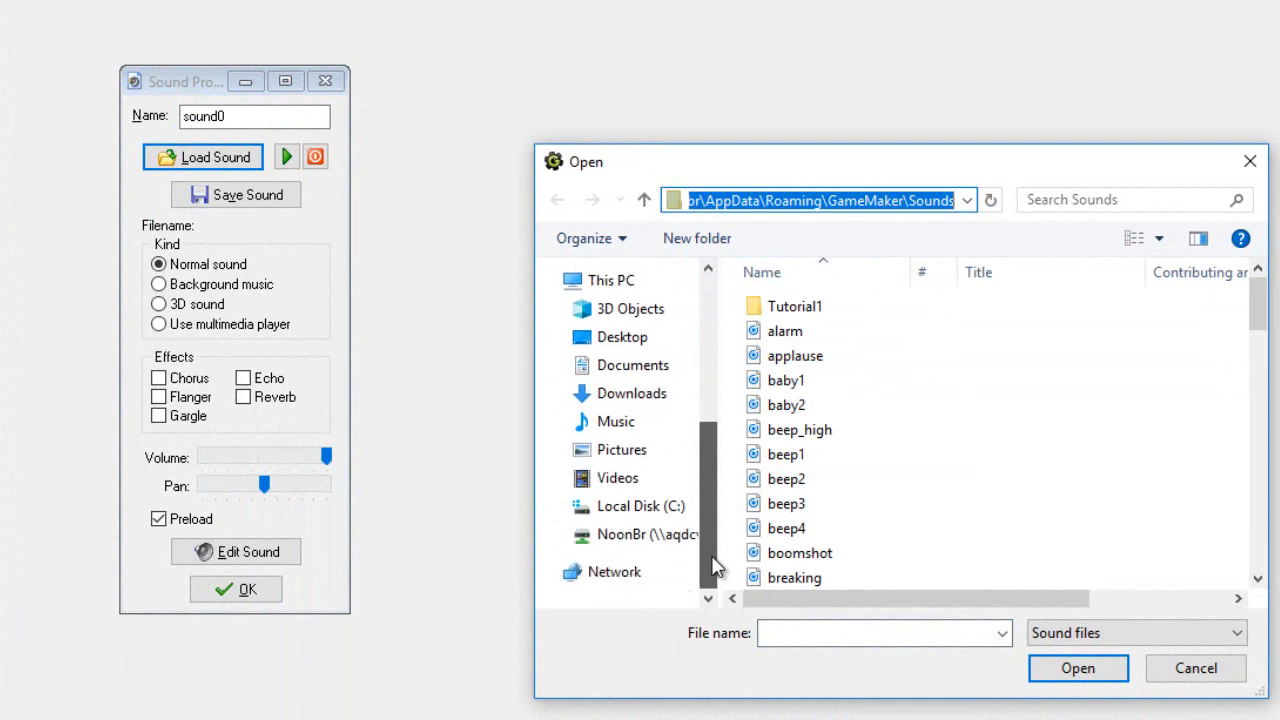
left_click(660, 540)
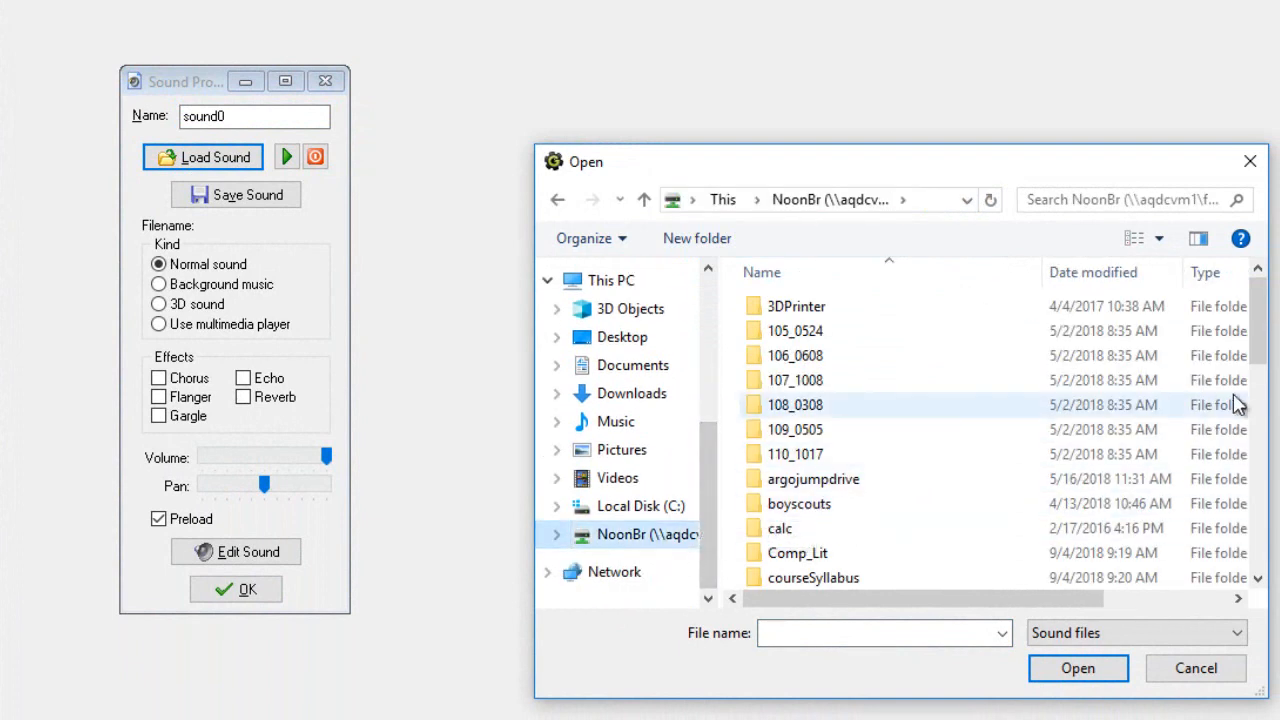
Load the Music MP3 file from the GameMaker/GMApprentice/Resources/Chapter02 folder into the sound.
left_click_drag(1258, 358, 1246, 443)
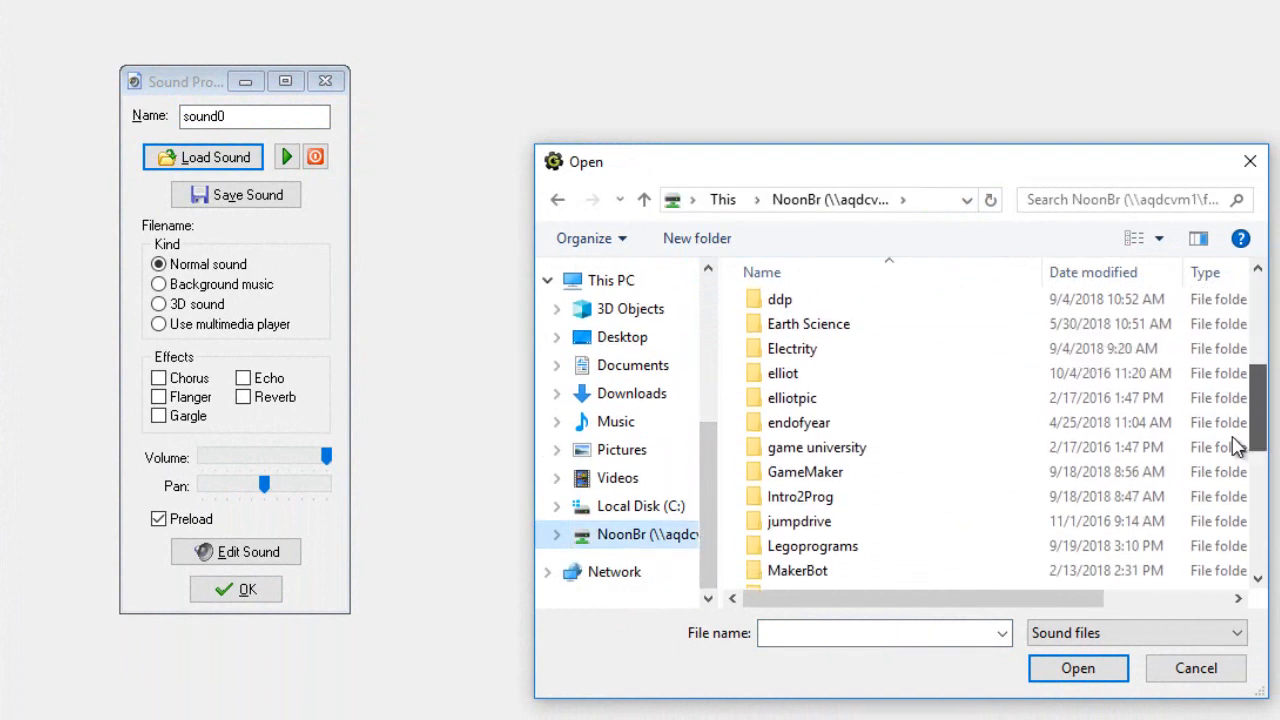
double_click(812, 476)
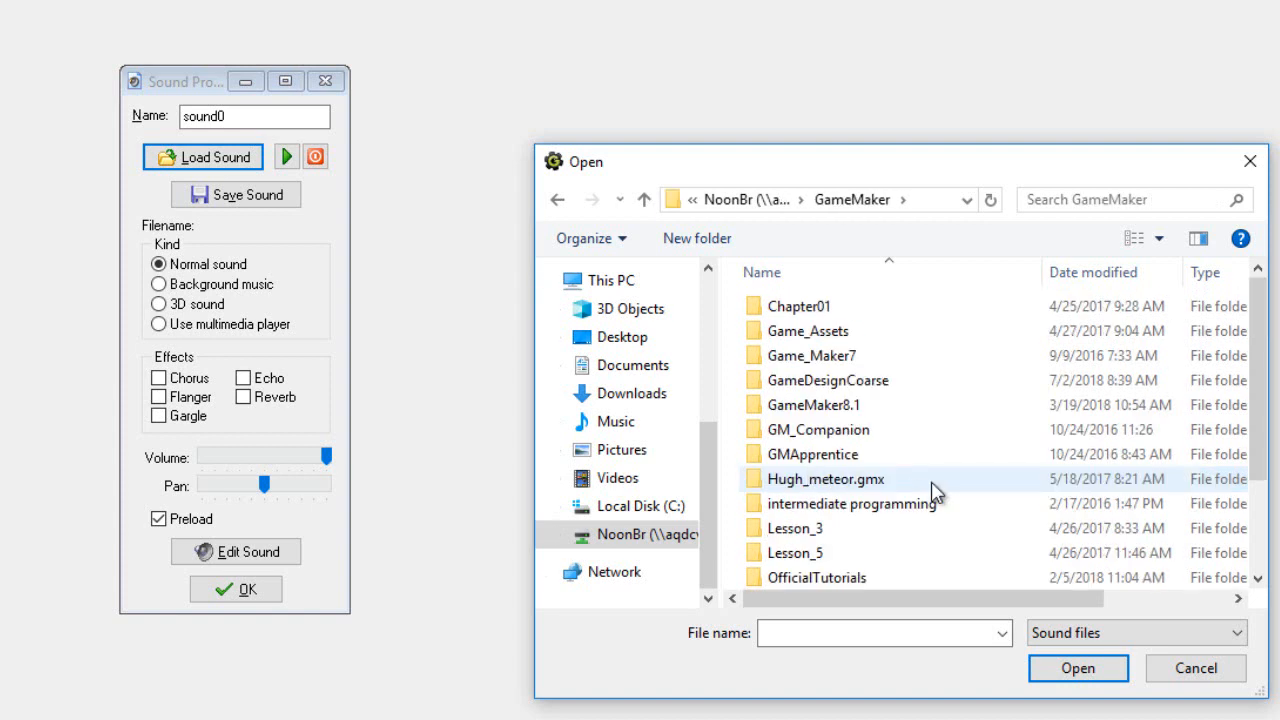
double_click(845, 454)
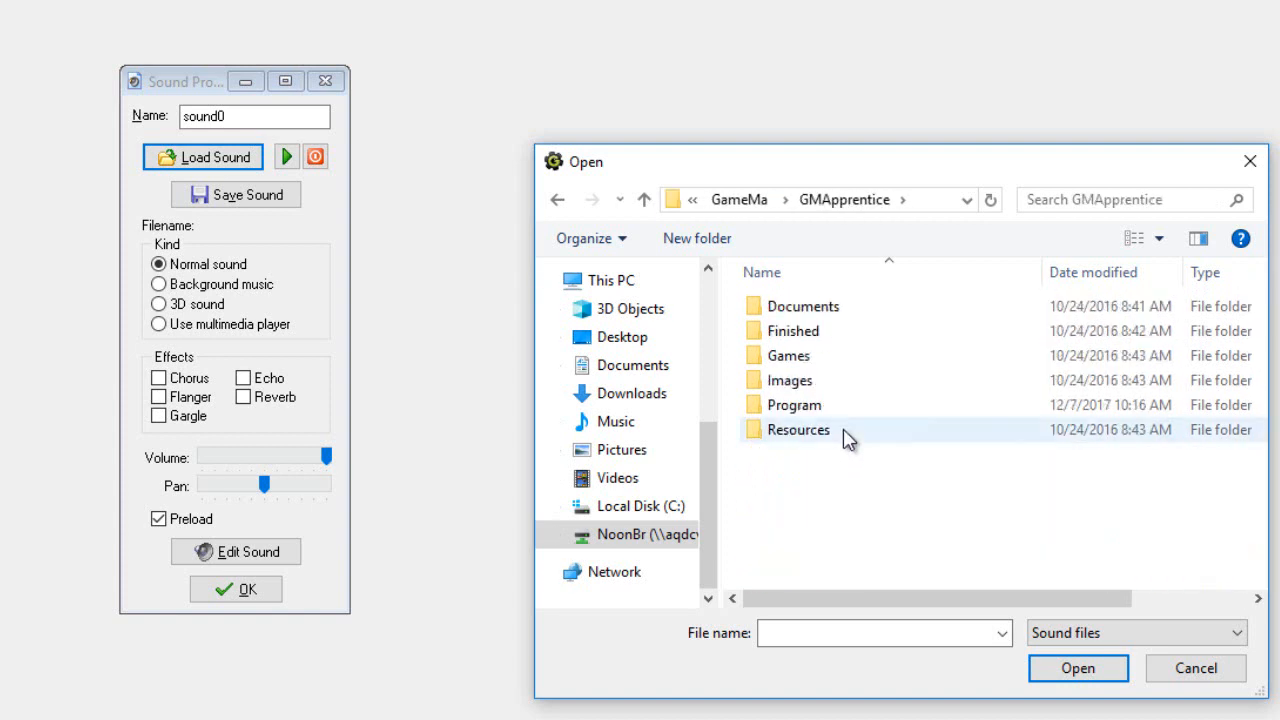
double_click(823, 430)
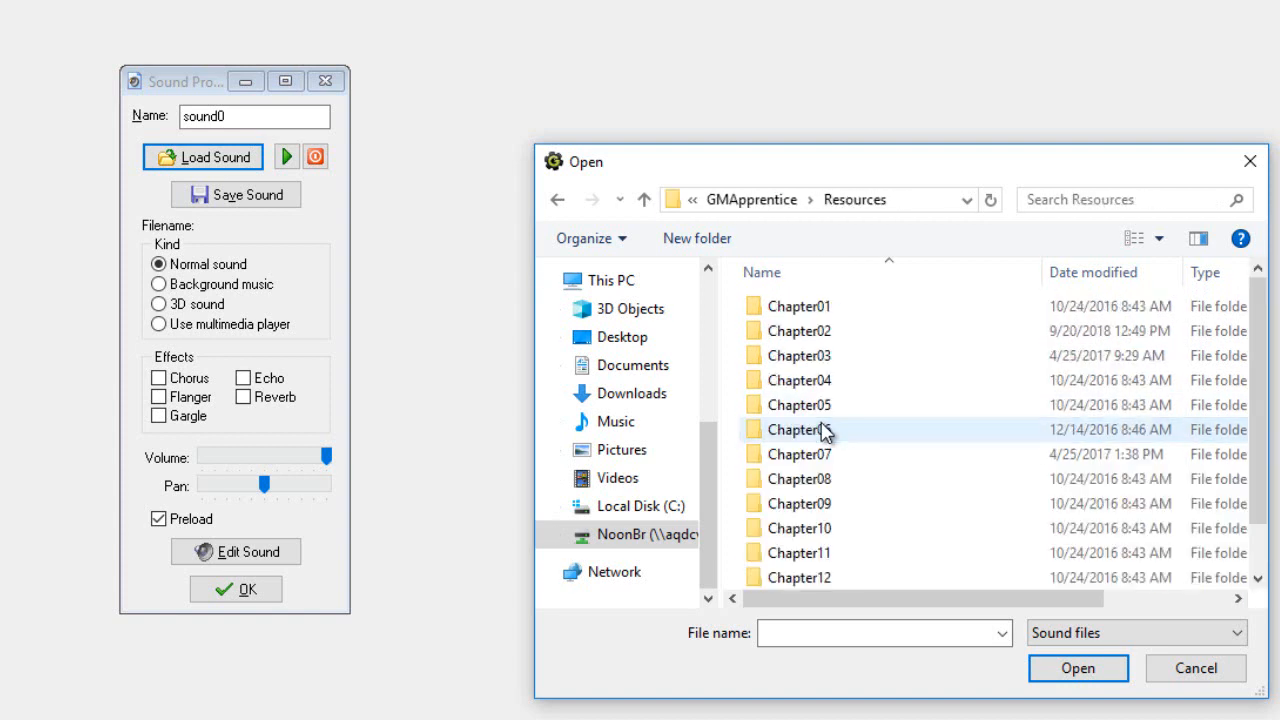
double_click(817, 330)
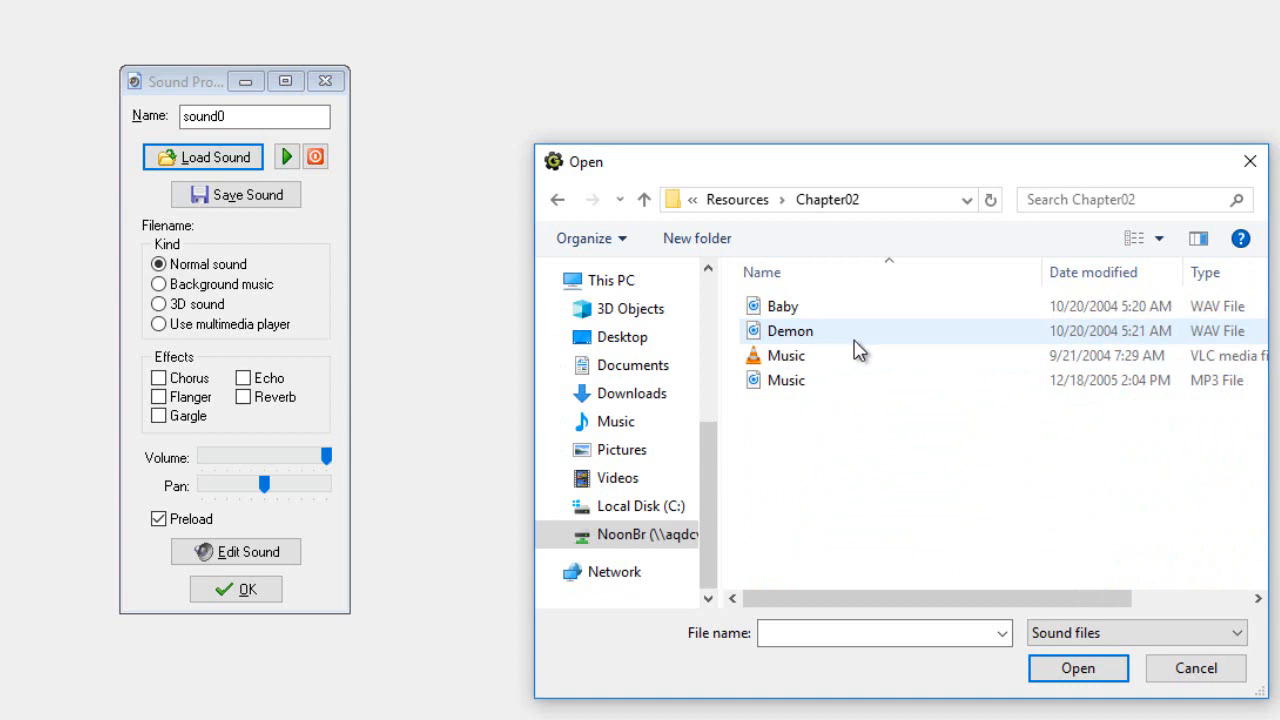
left_click(808, 386)
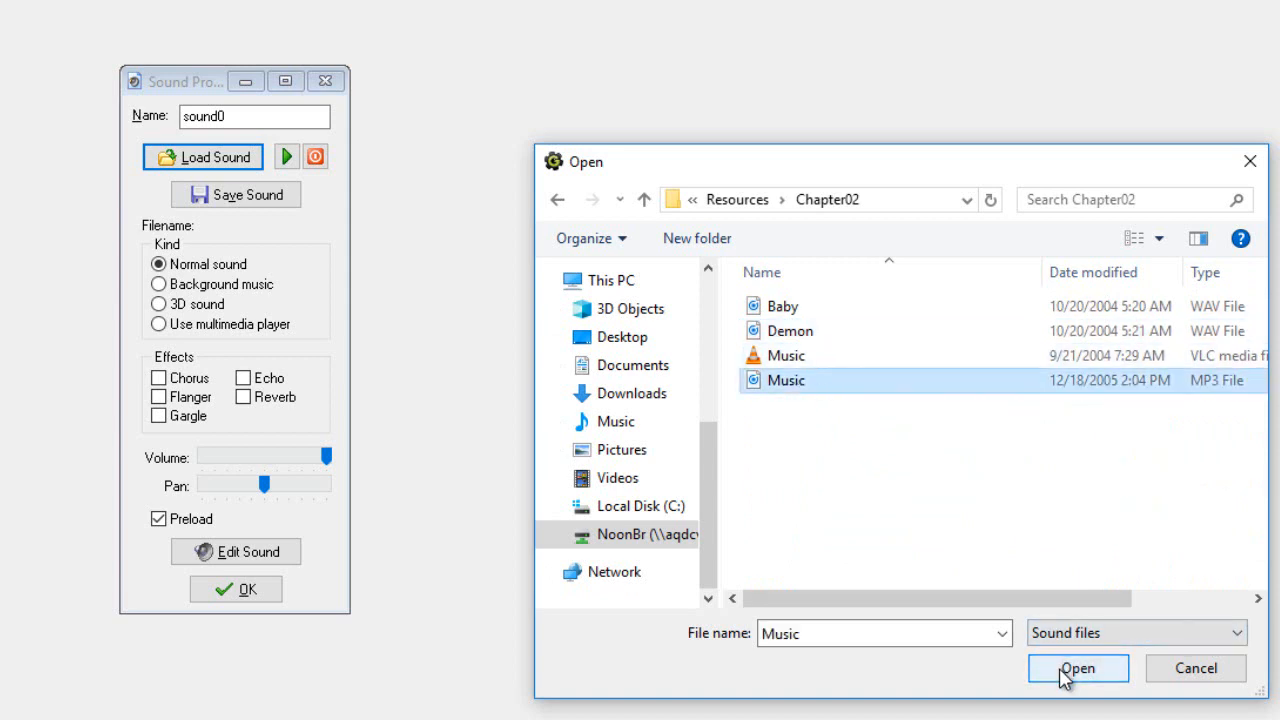
left_click(1064, 676)
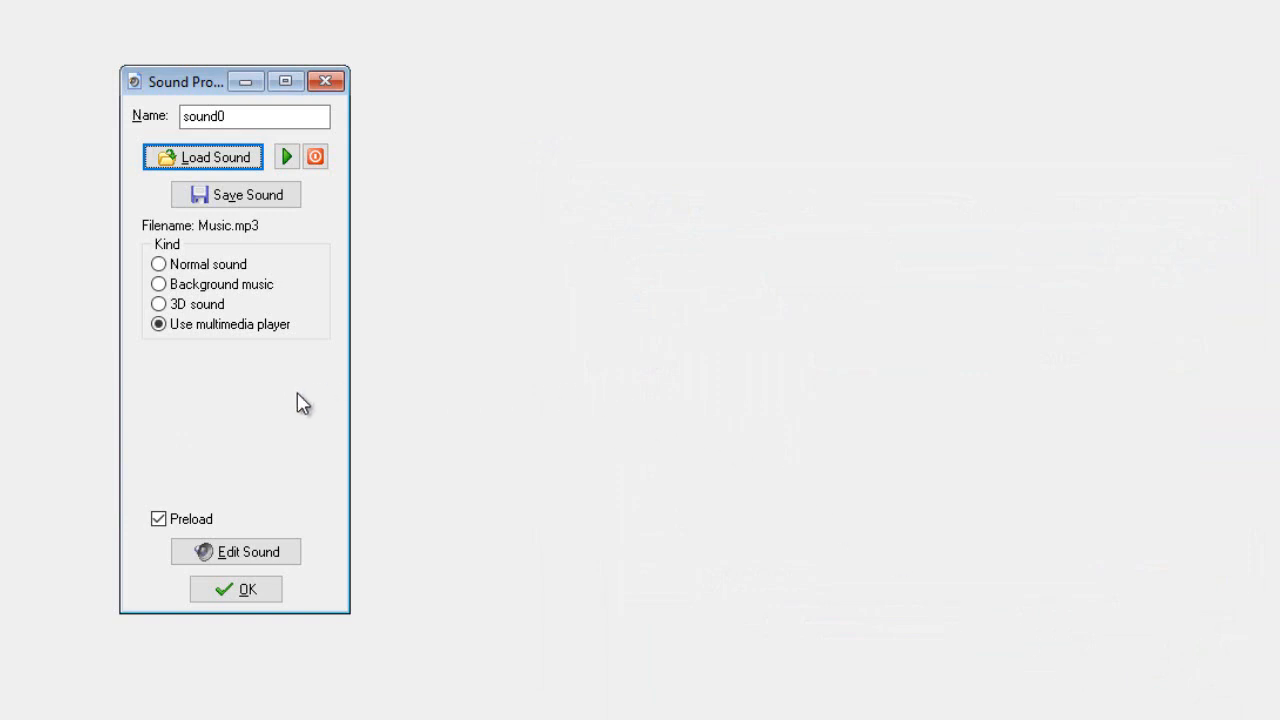
Set the sound's kind to Background music and rename the sound resource as sound_bkg.
left_click(158, 264)
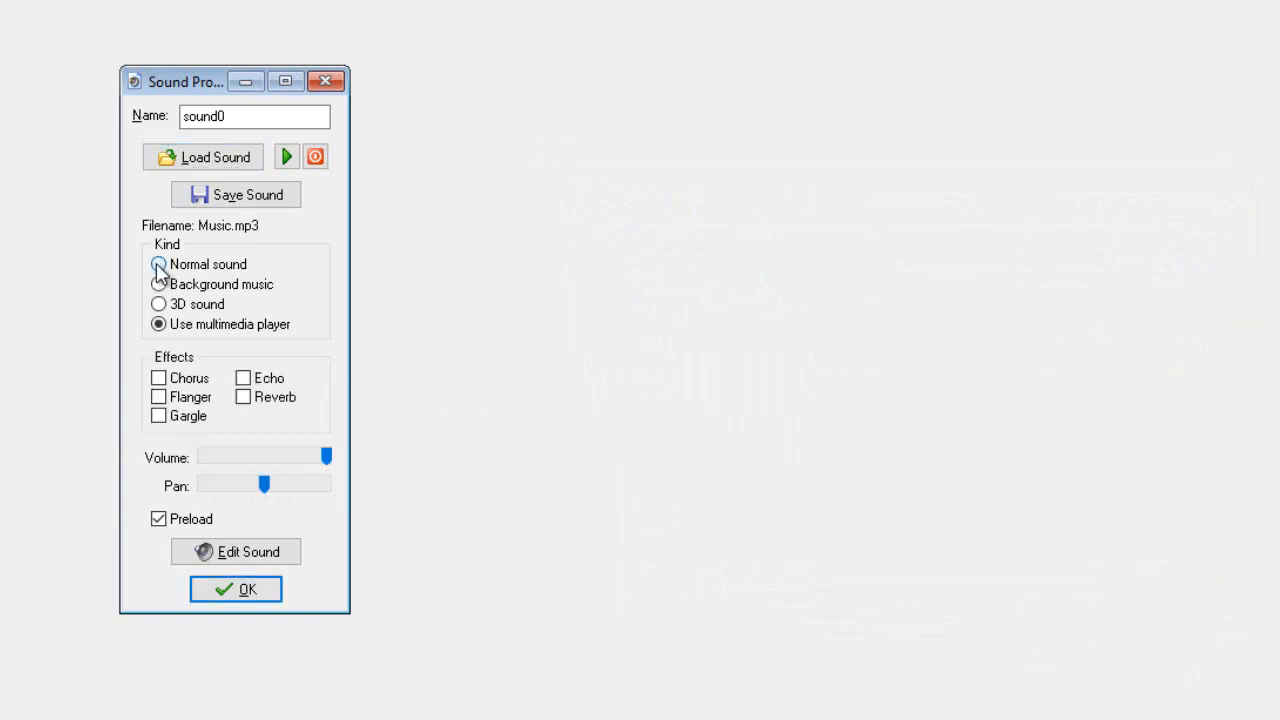
left_click(159, 284)
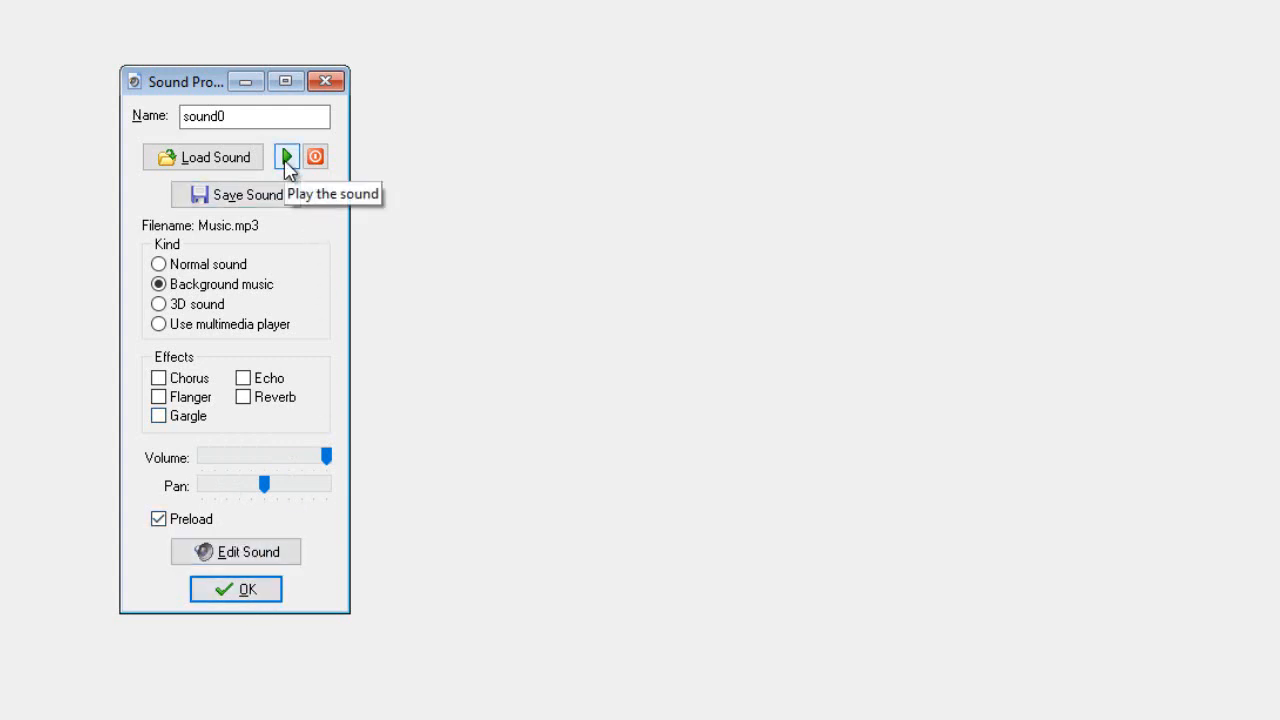
left_click(246, 590)
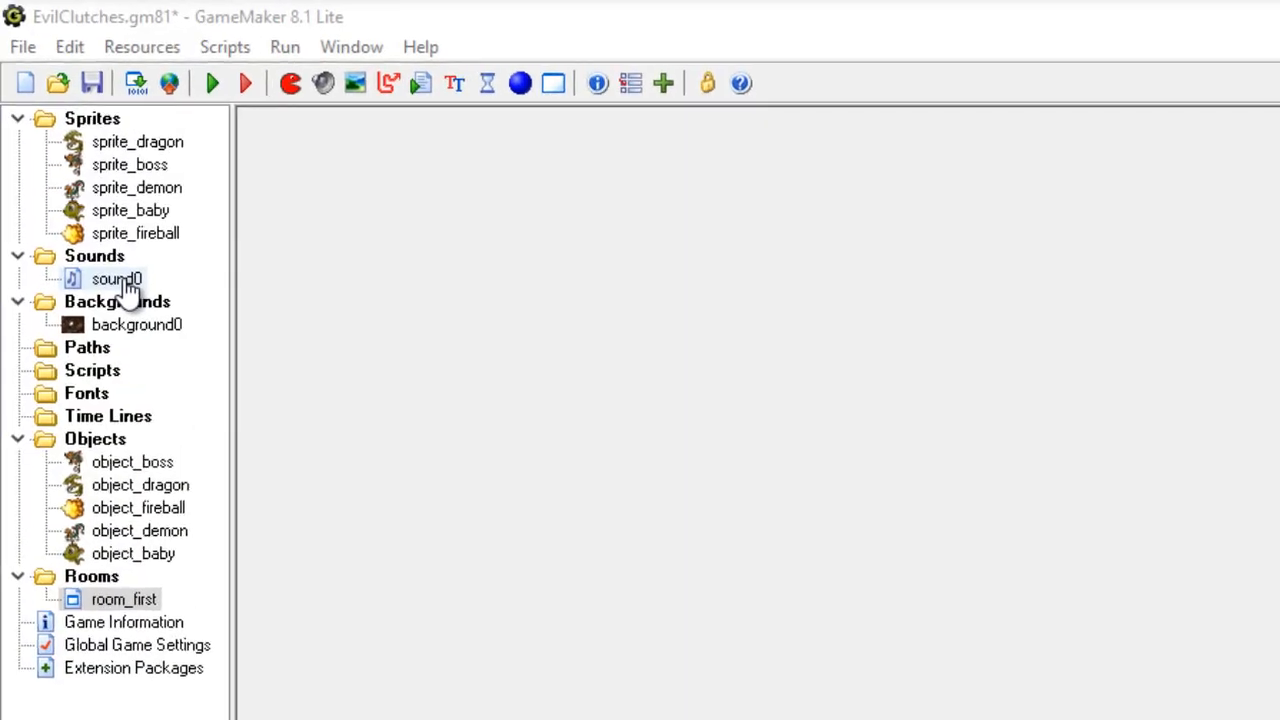
double_click(130, 295)
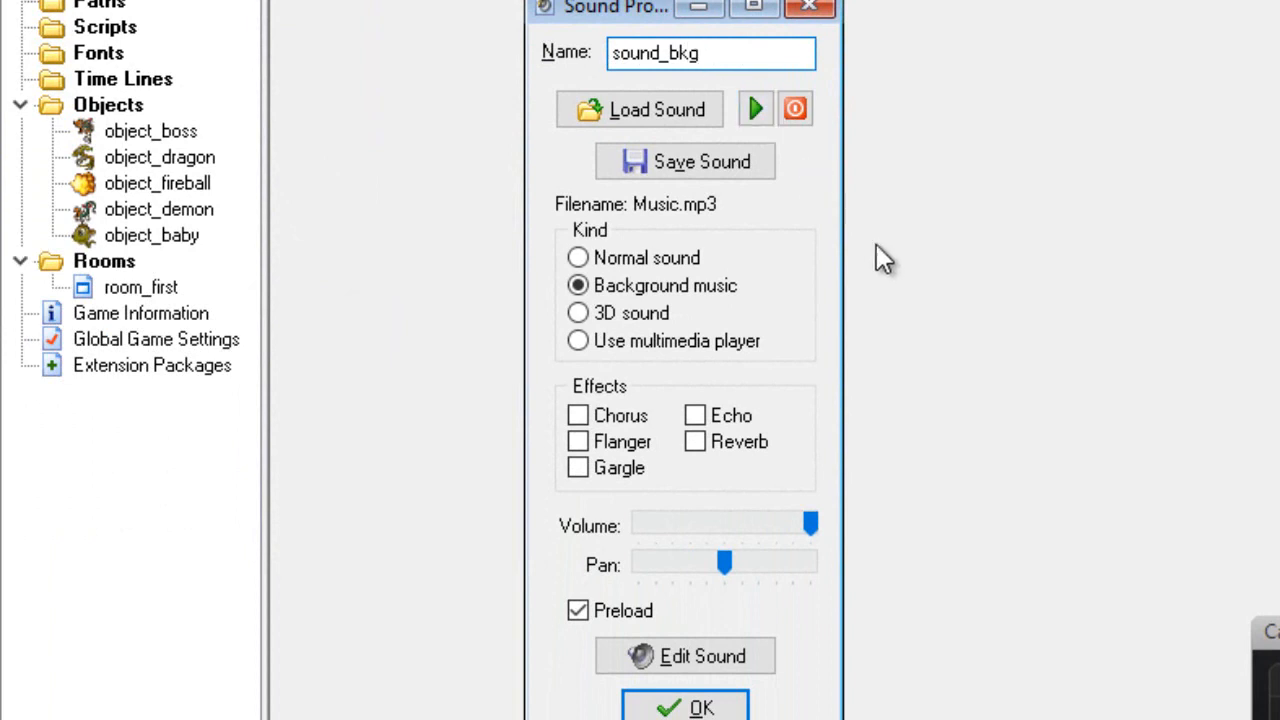
left_click(668, 708)
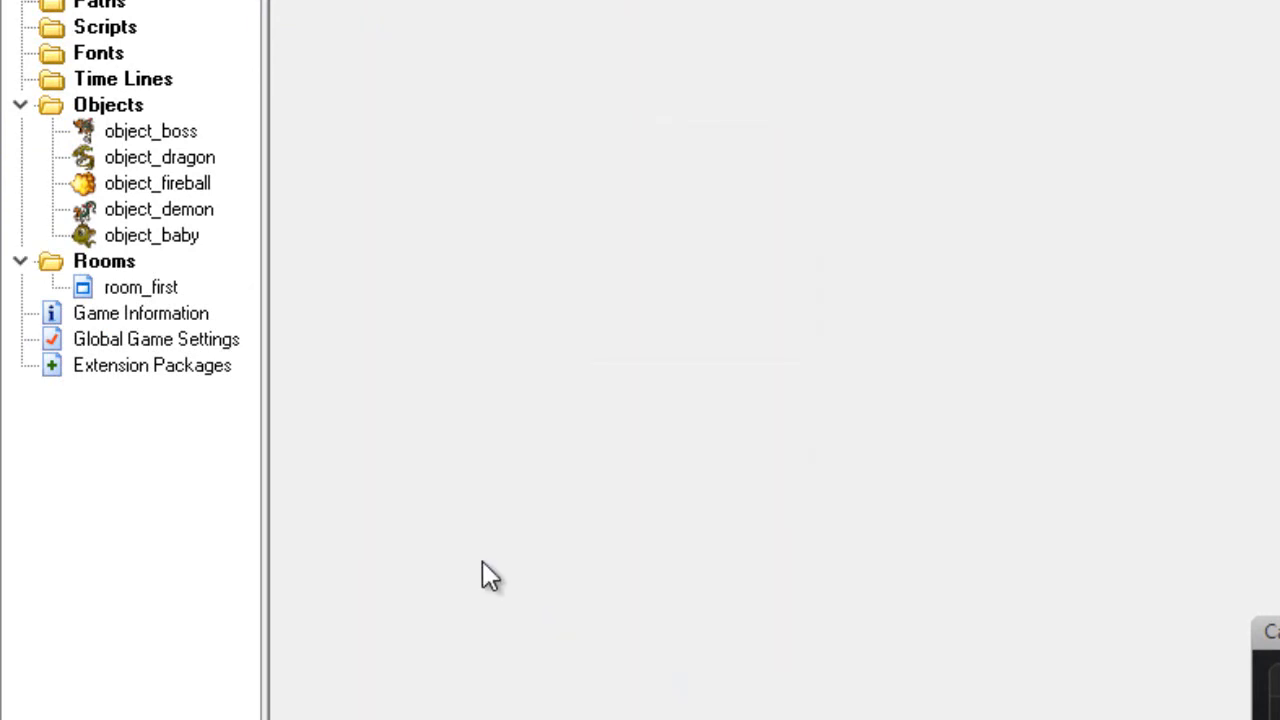
Add a Play Sound action to object_boss's Create event with sound_bkg and loop set to true, and accept the object.
double_click(172, 138)
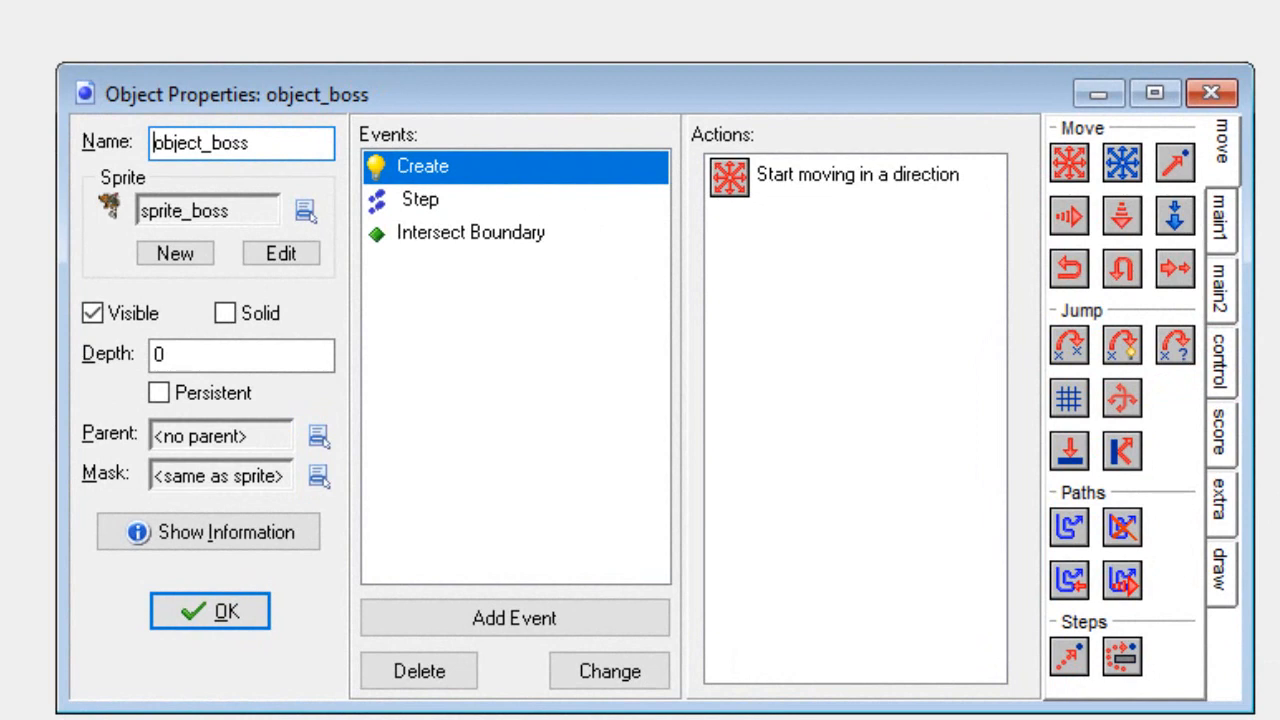
left_click(1222, 232)
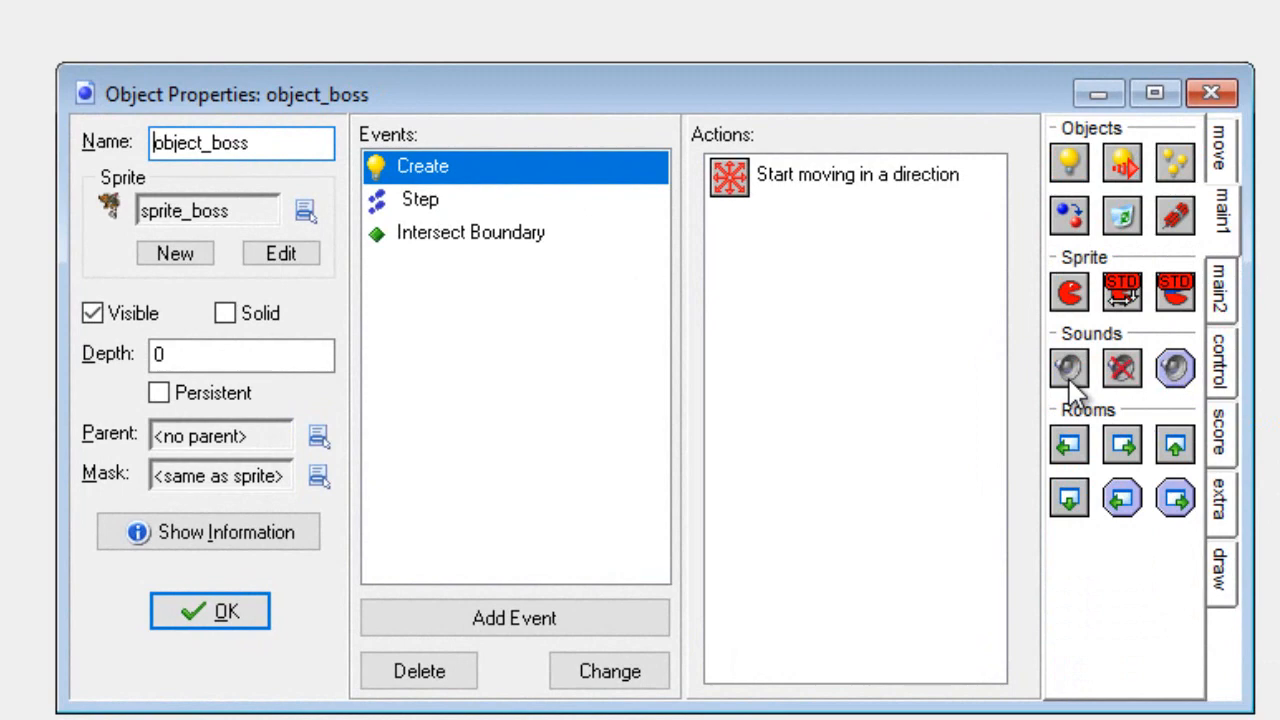
left_click_drag(1069, 378, 776, 290)
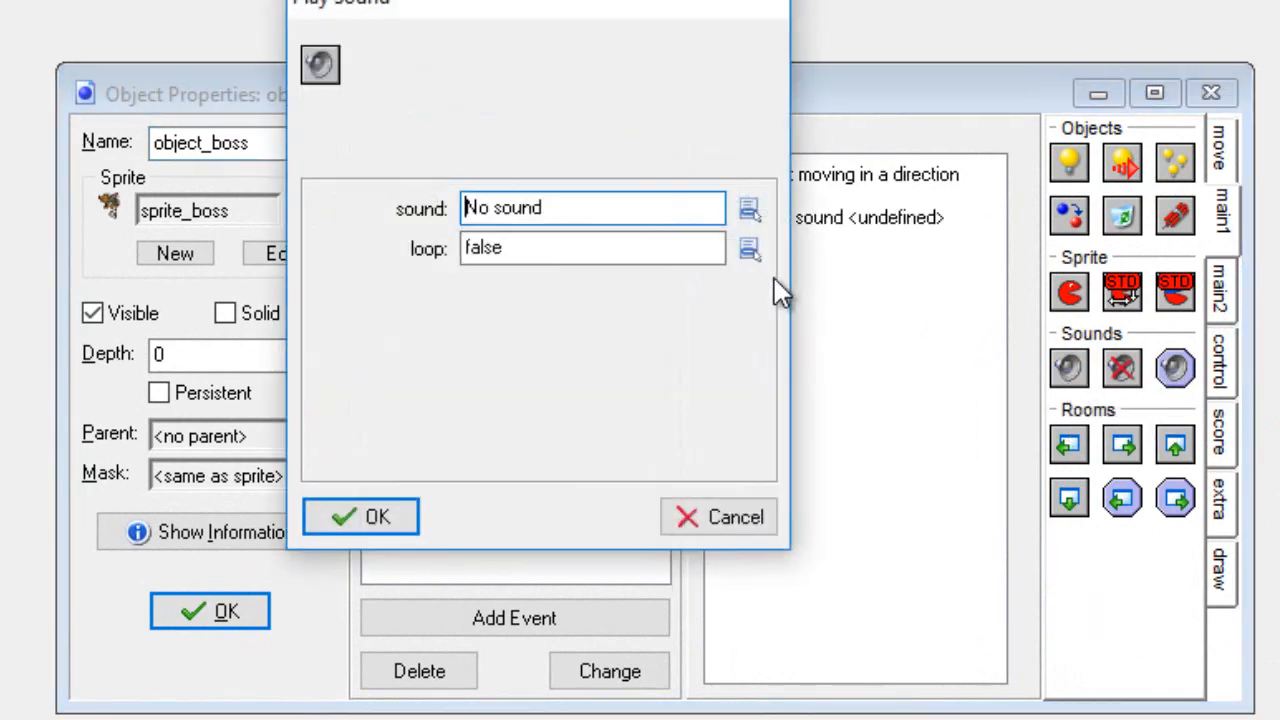
left_click(748, 209)
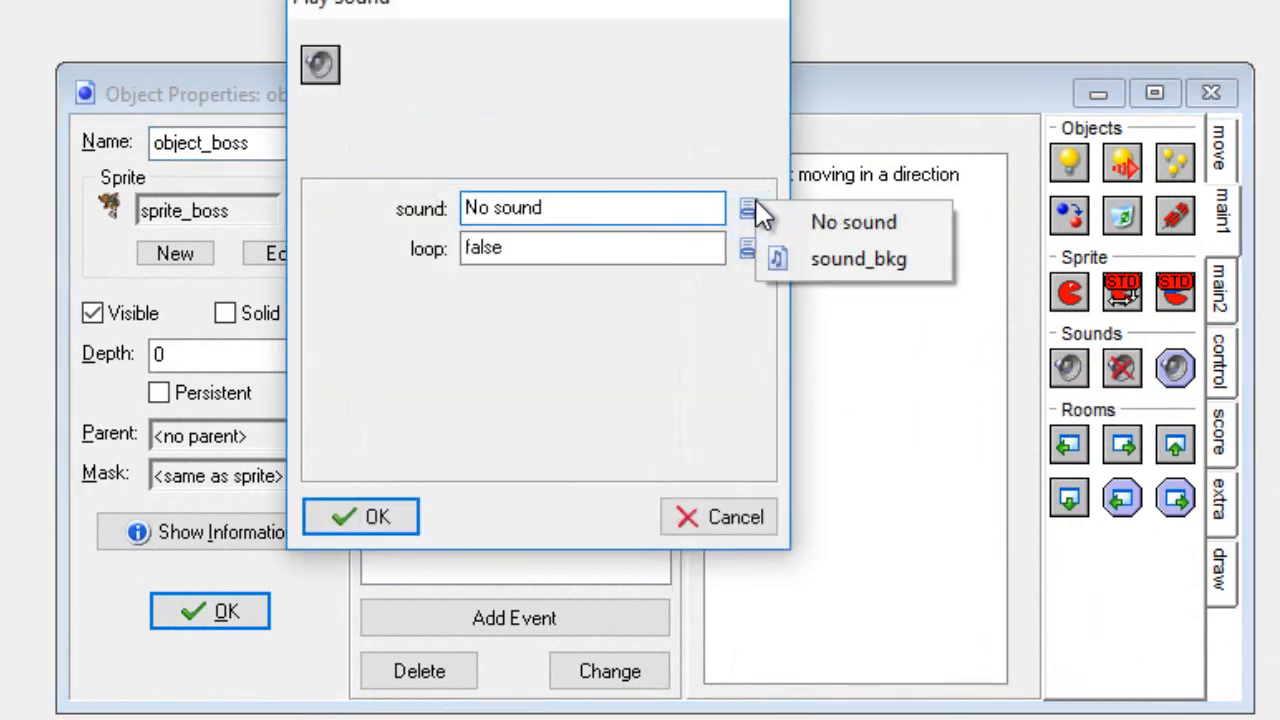
left_click(822, 259)
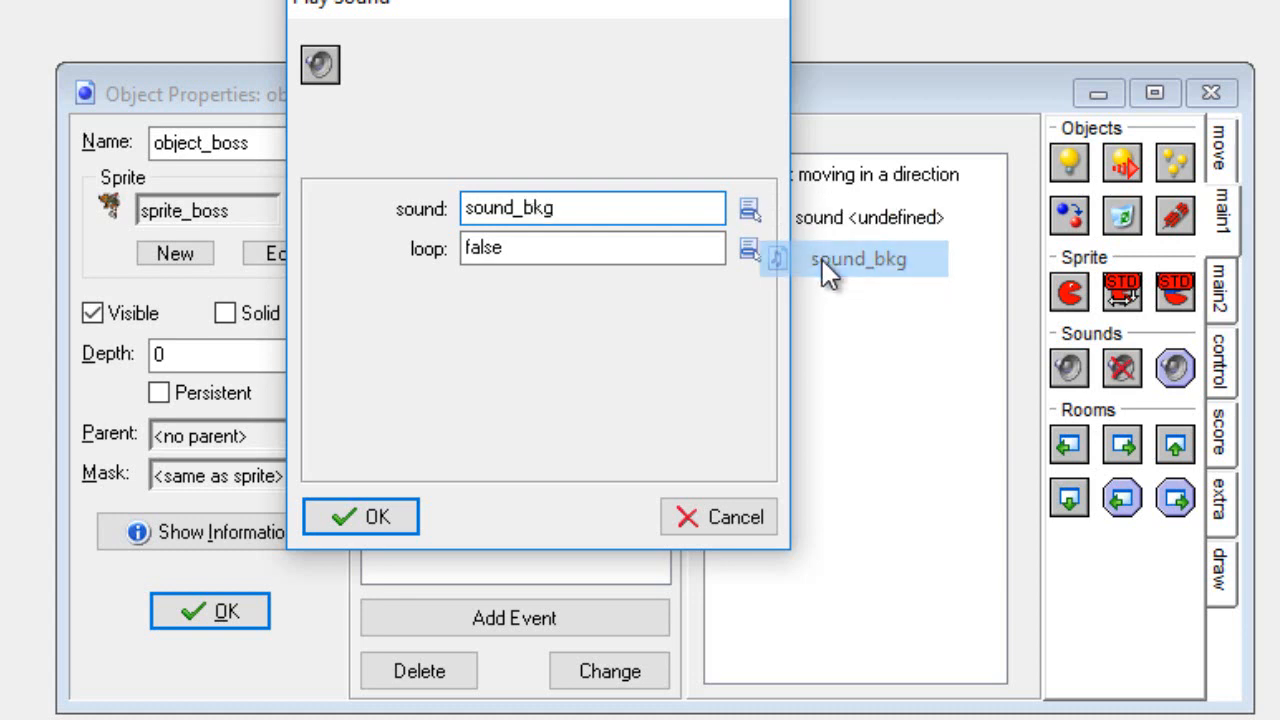
left_click(748, 249)
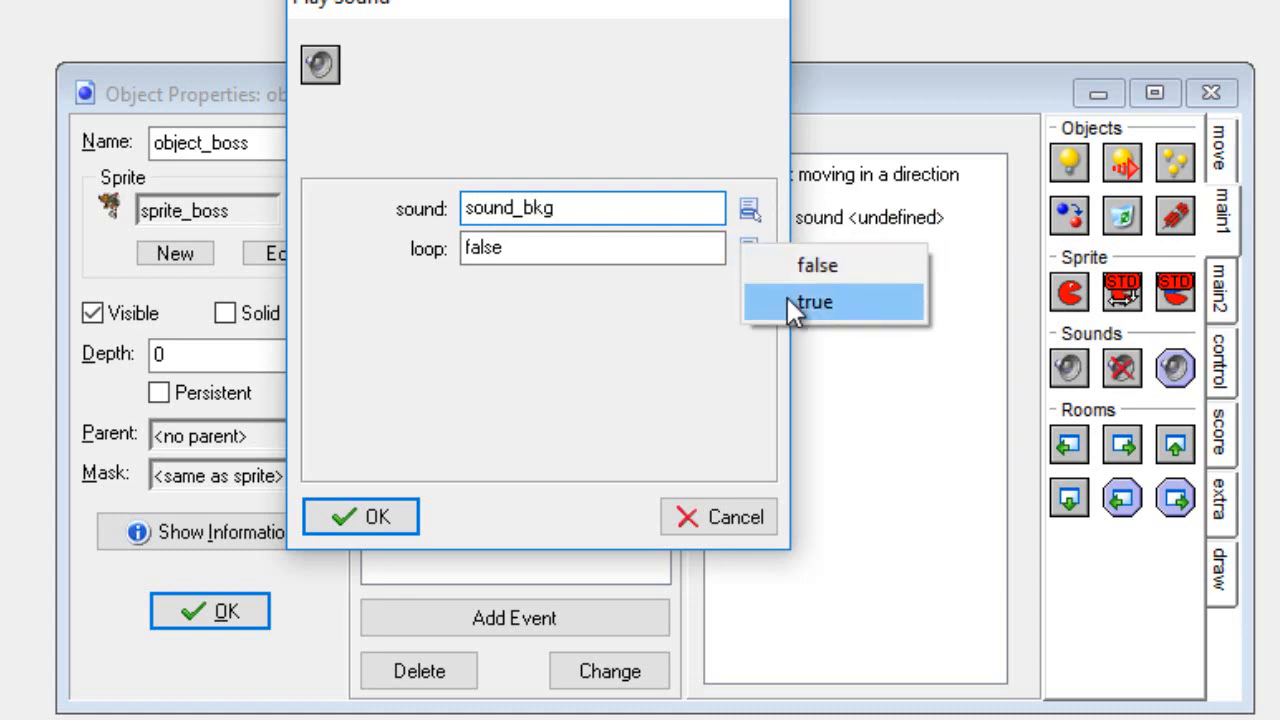
left_click(760, 298)
left_click(410, 518)
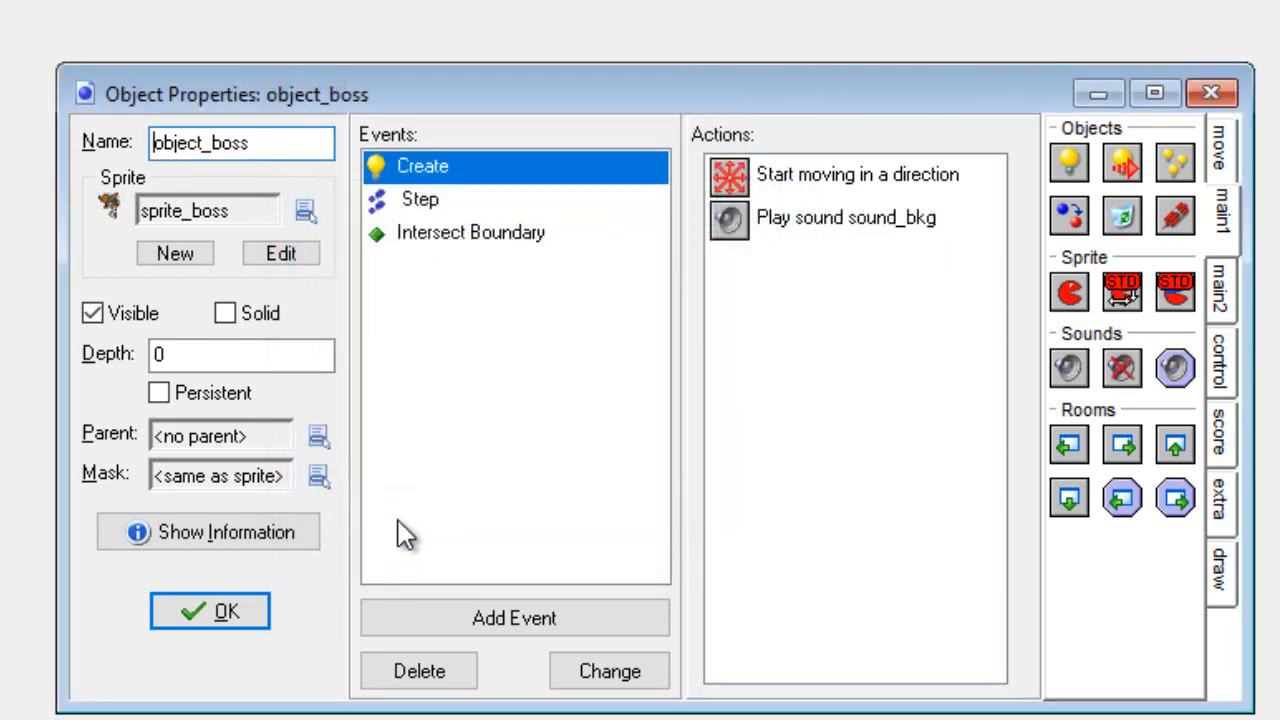
left_click(250, 618)
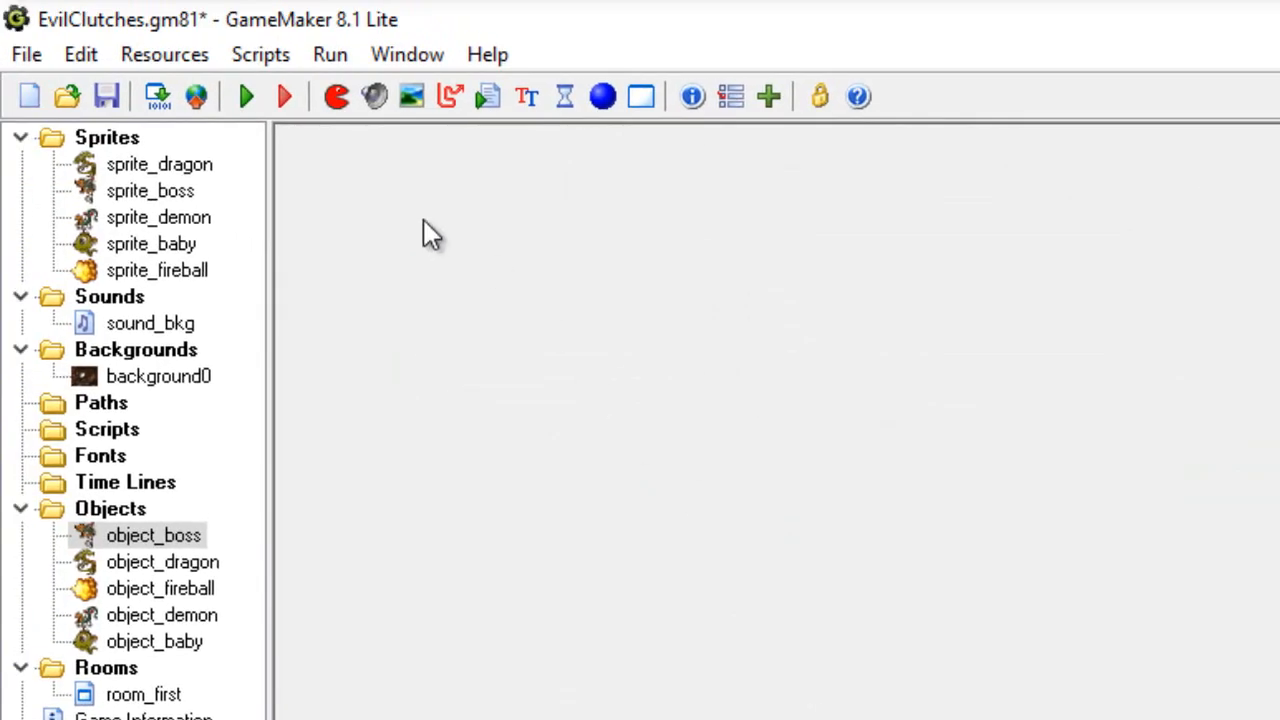
Run the game to test the background music, close it and return to the chapter's Background Music instructions.
left_click(248, 98)
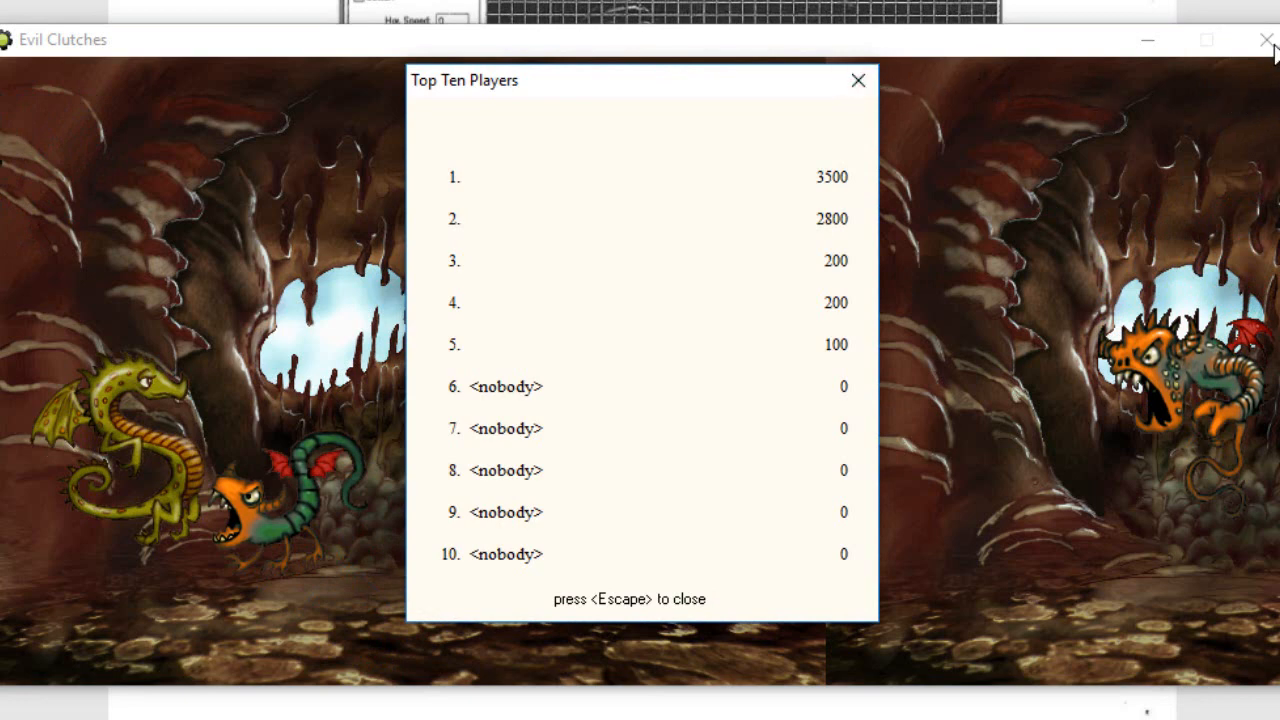
left_click(862, 82)
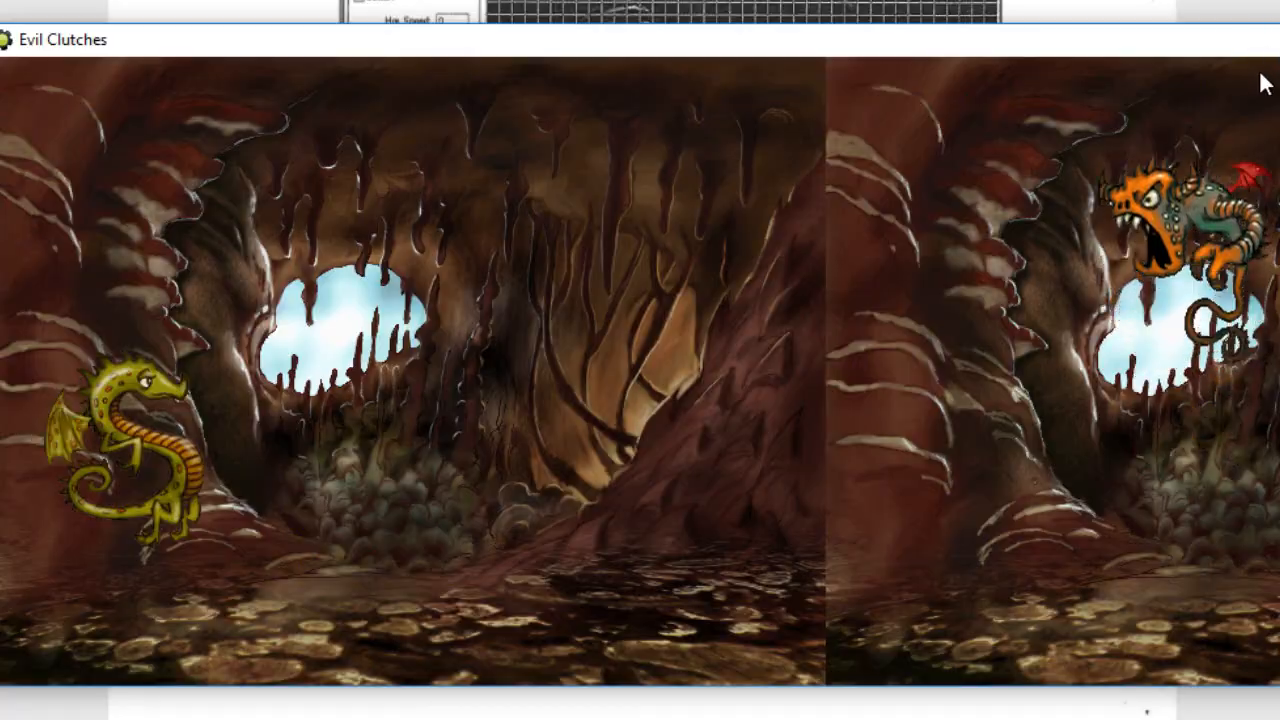
left_click(1264, 42)
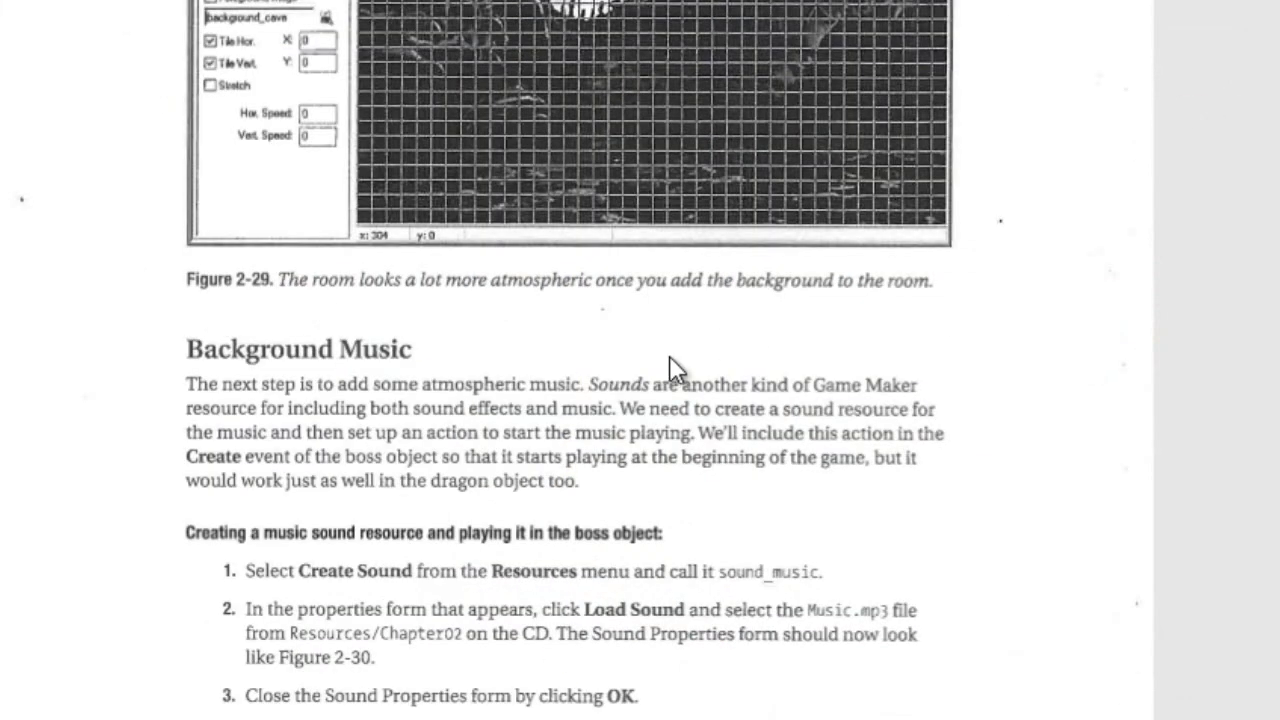
scroll(395, 402, "down", 10)
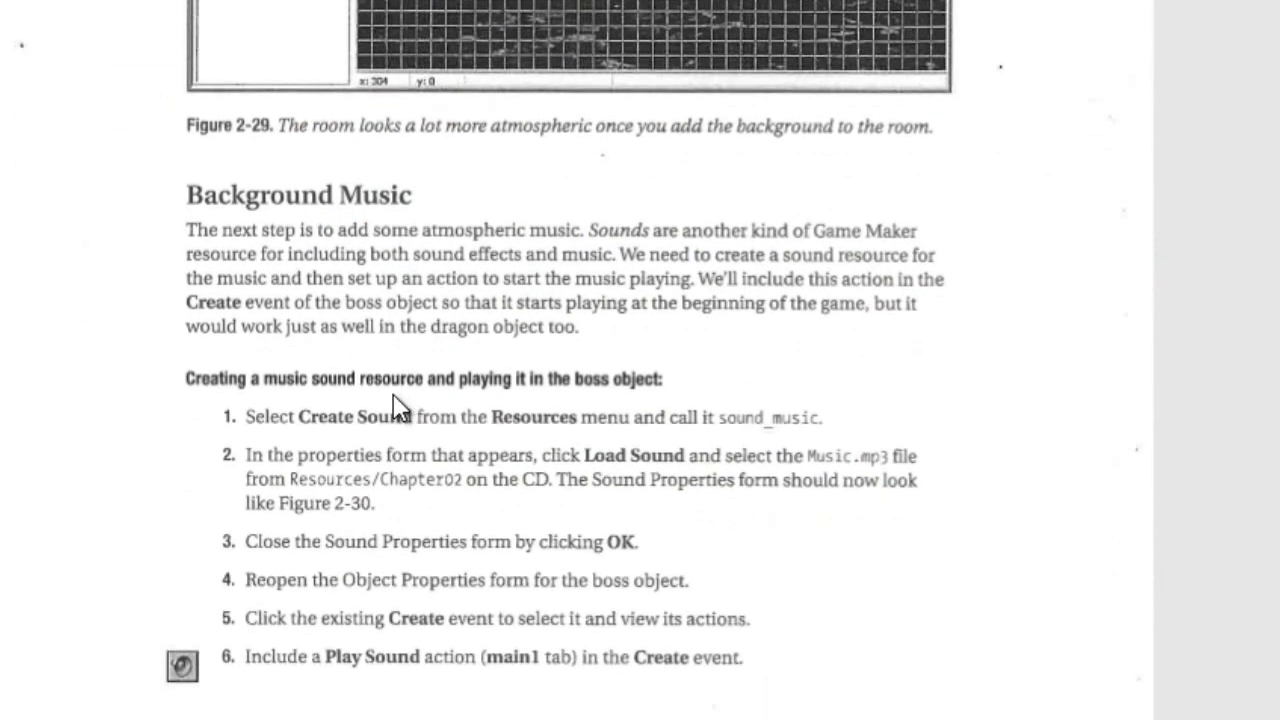
Read the chapter's Sound Effects instructions for creating and playing the demon and baby sounds.
scroll(398, 408, "down", 5)
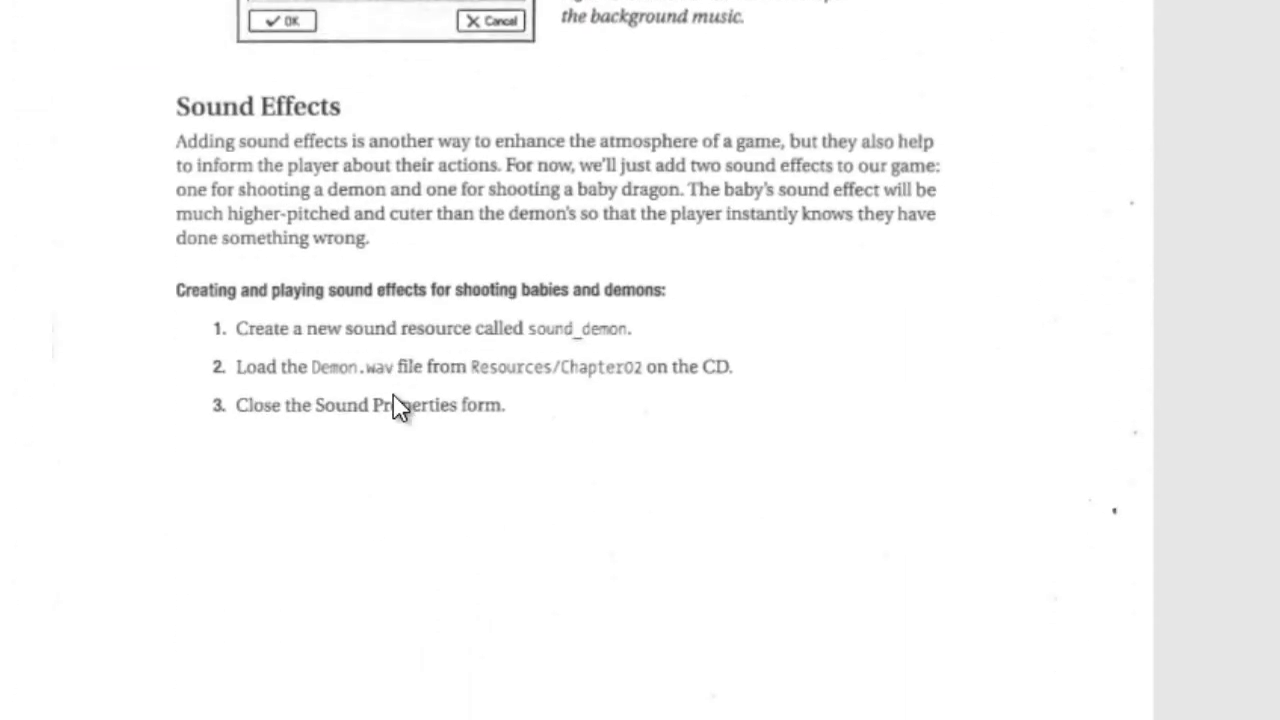
scroll(352, 385, "down", 3)
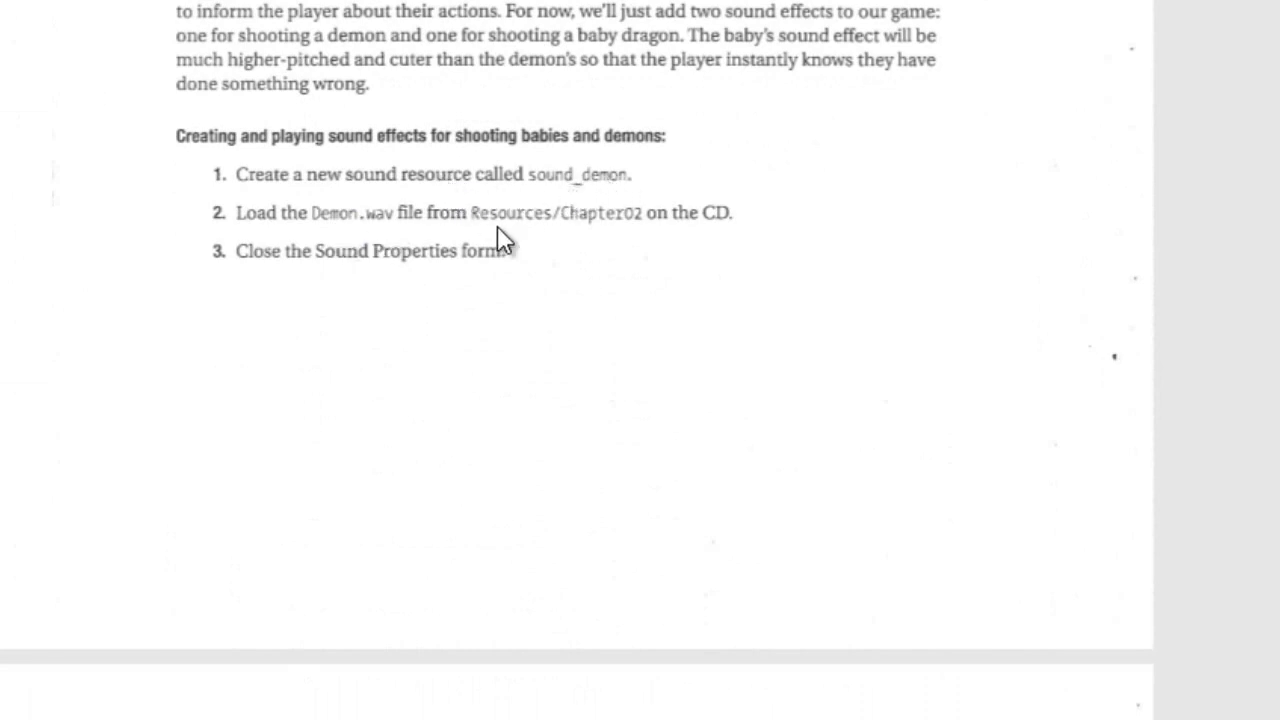
scroll(577, 200, "down", 5)
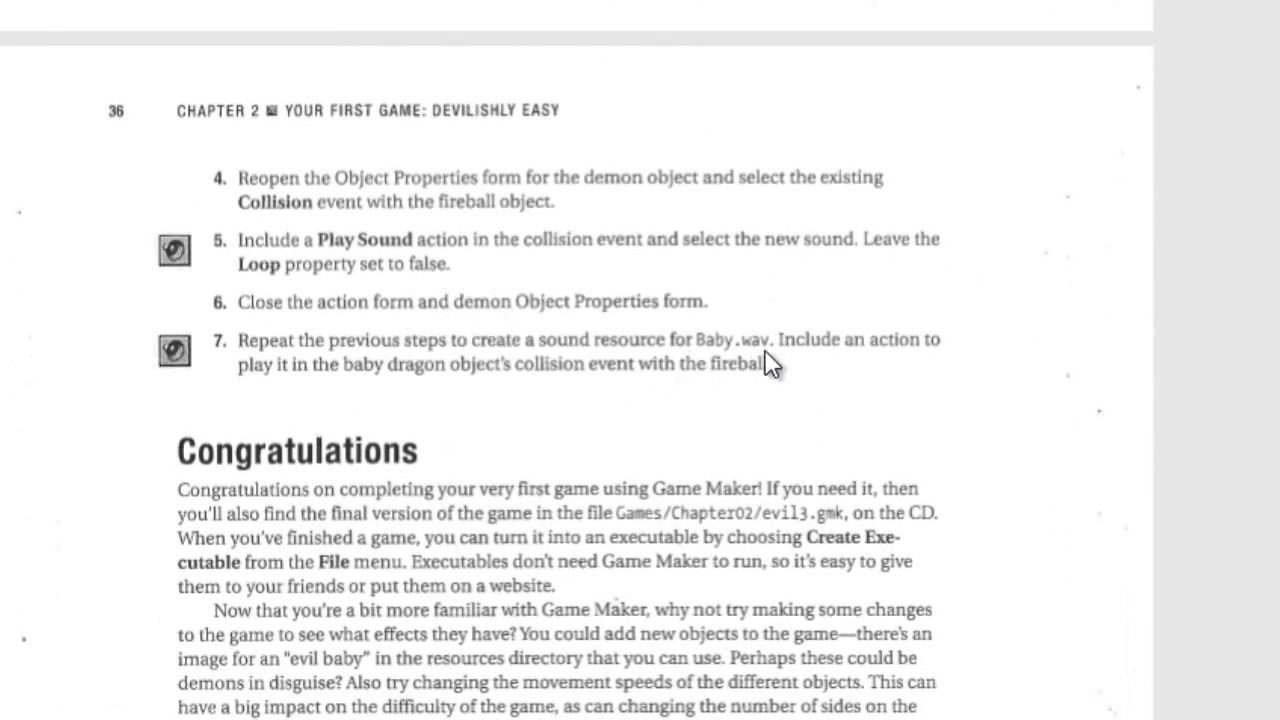
scroll(697, 365, "up", 4)
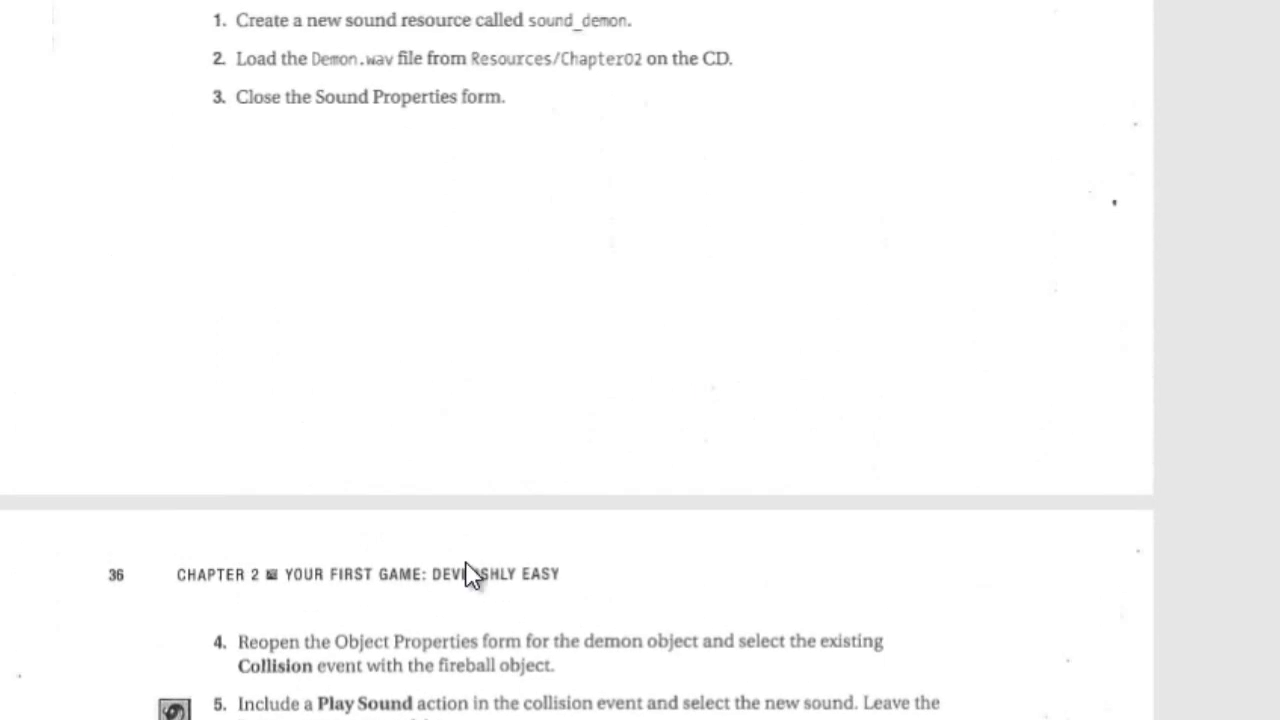
scroll(471, 571, "up", 1)
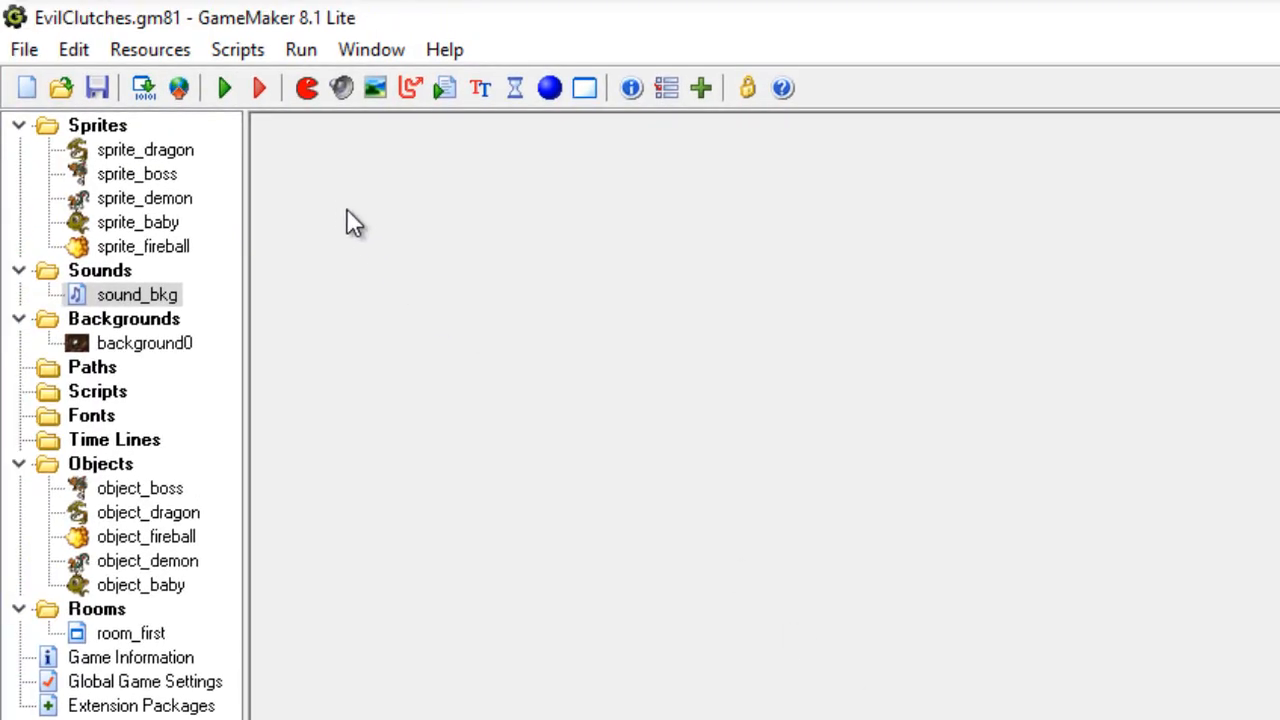
Create a new sound resource and load the Demon WAV file from Resources/Chapter02 into it.
left_click(342, 88)
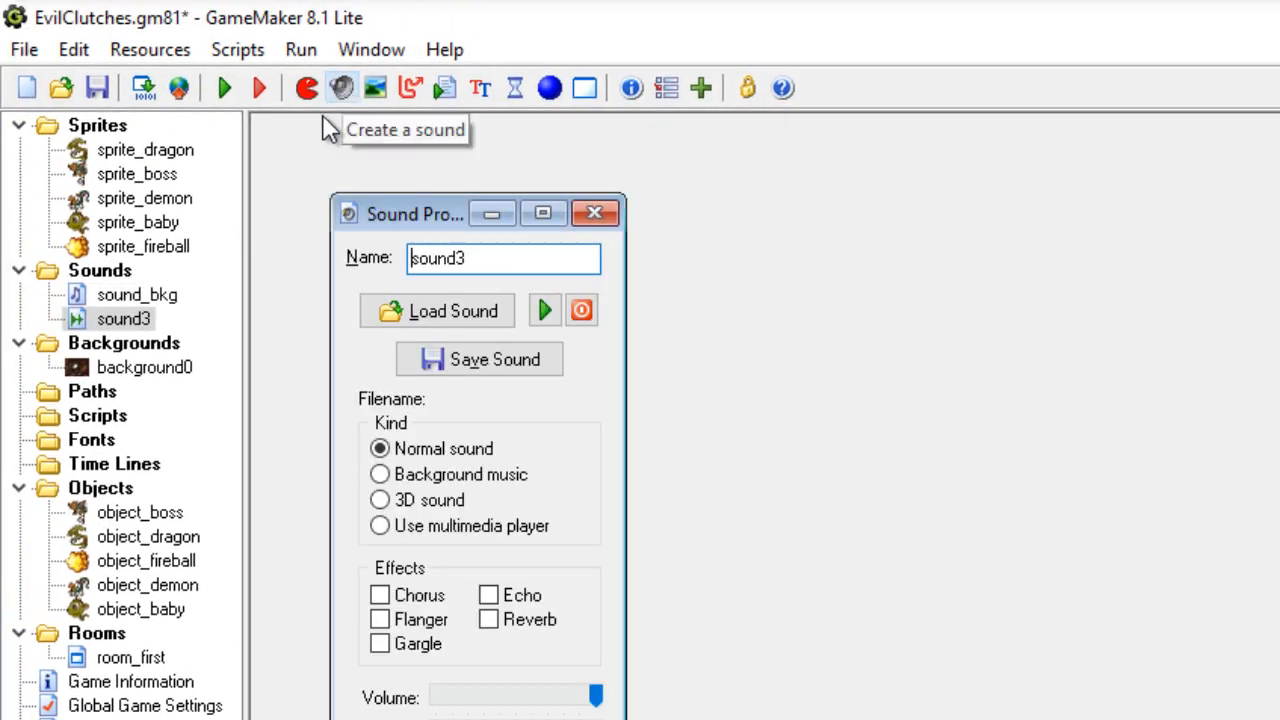
left_click(277, 196)
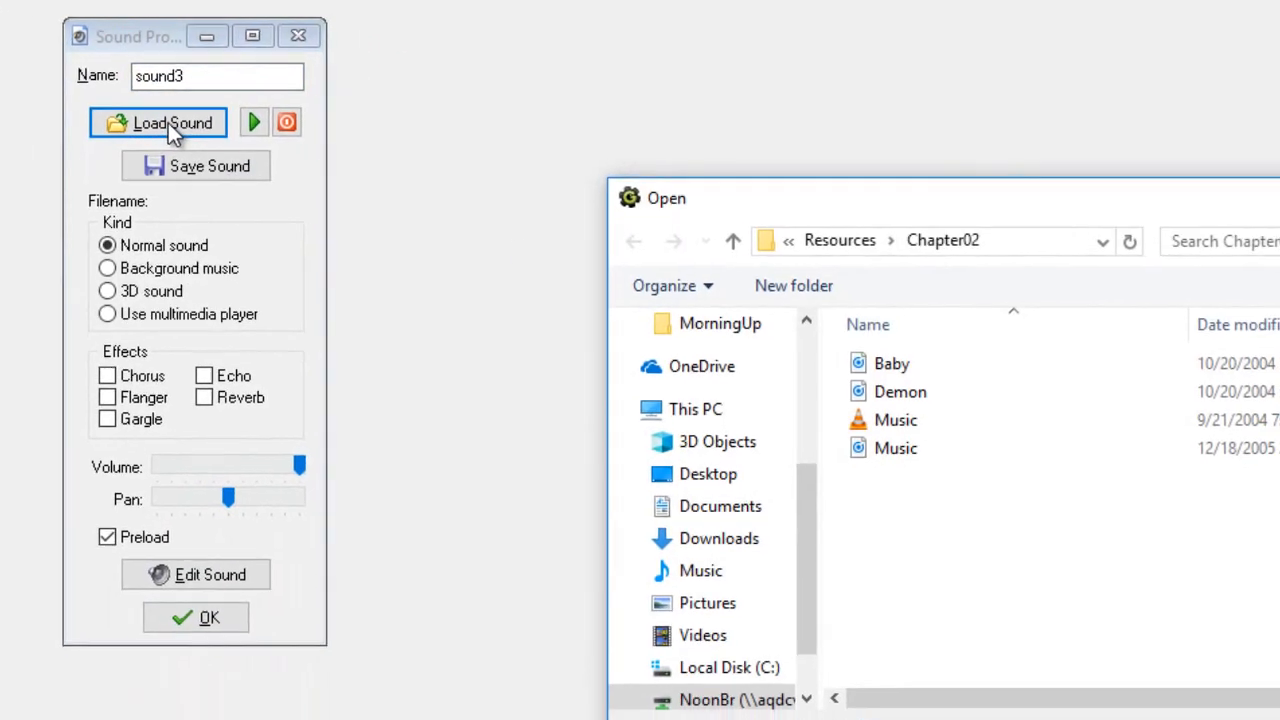
left_click(803, 352)
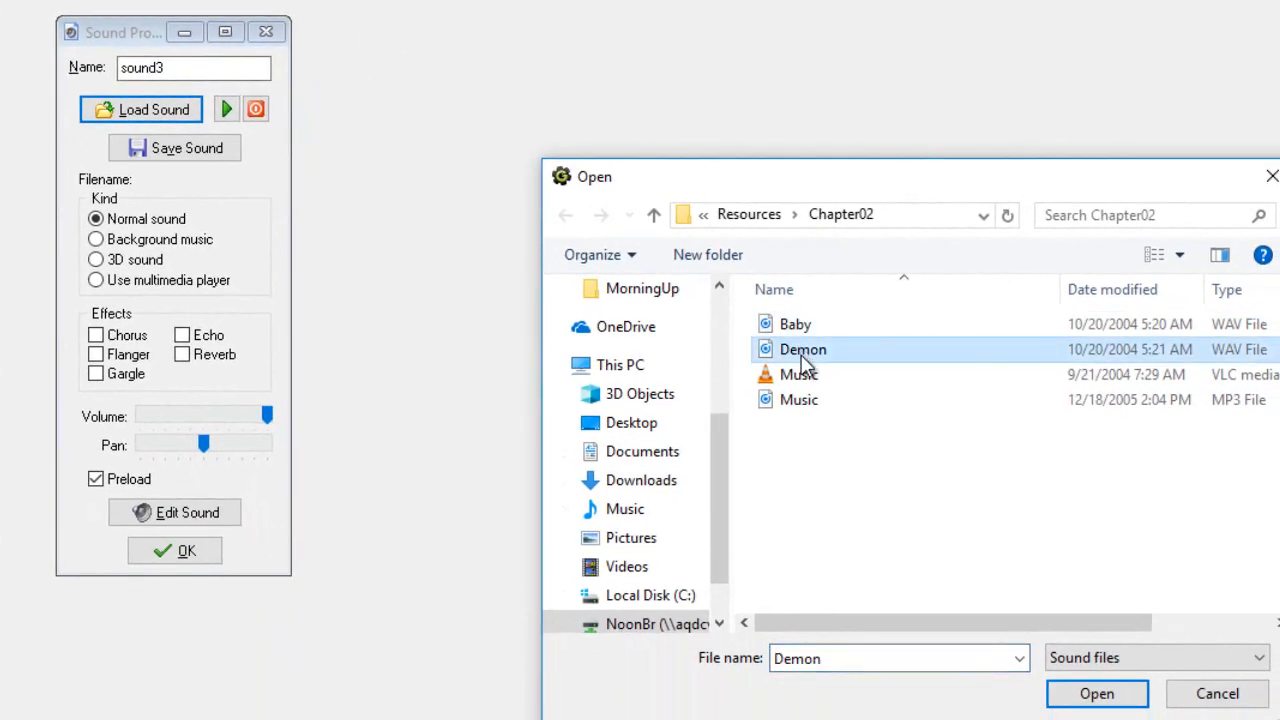
left_click(1092, 697)
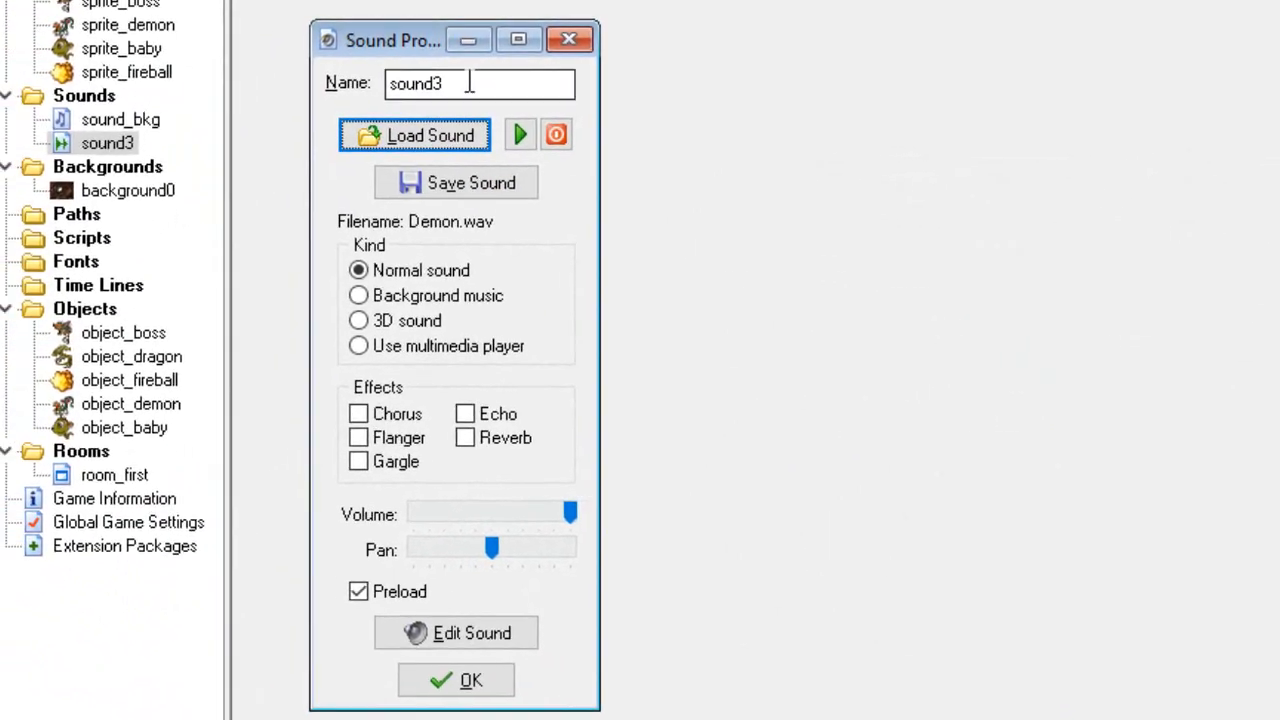
Rename the sound holding Demon.wav as sound_demon and accept its properties.
double_click(315, 75)
type("sound")
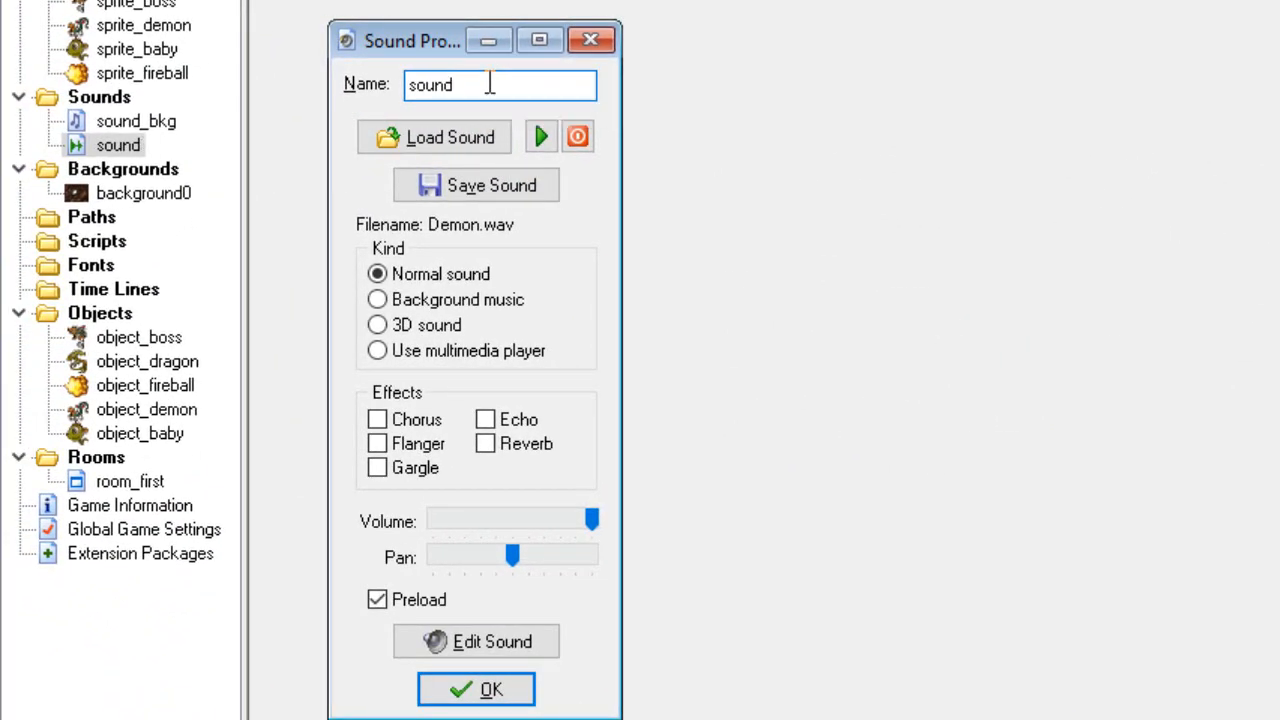
type("_dem")
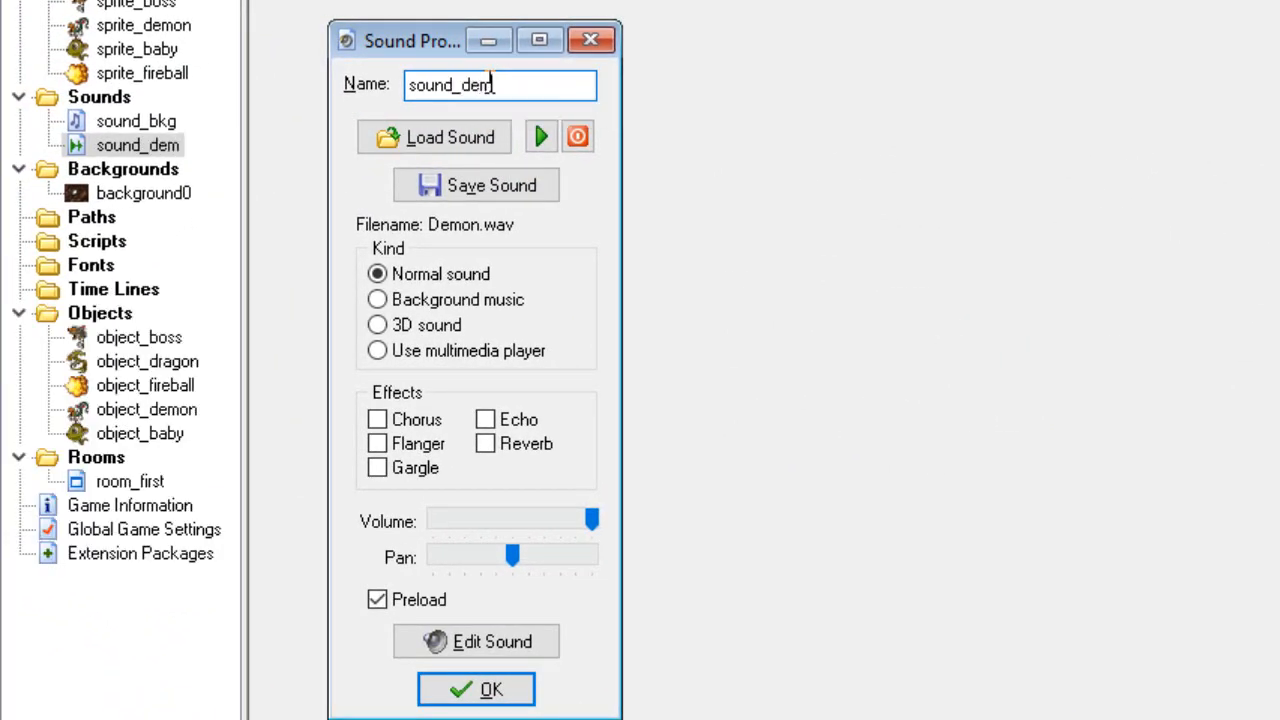
type("on")
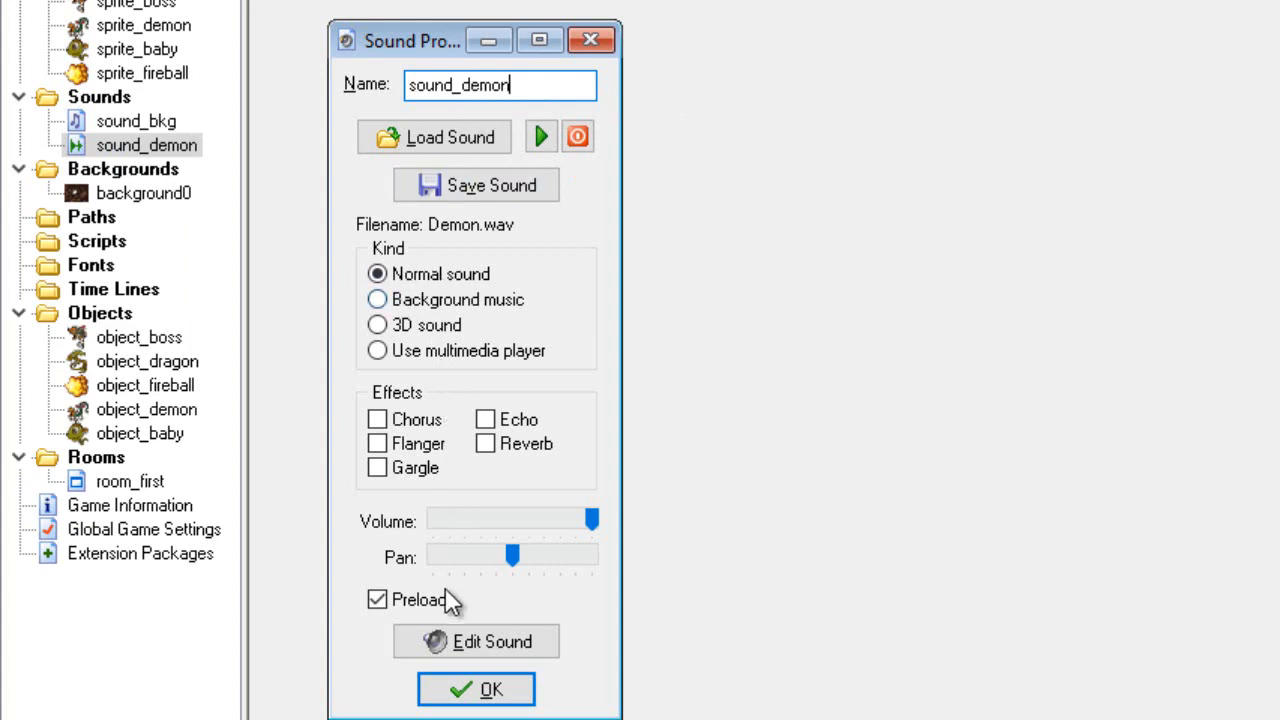
left_click(443, 695)
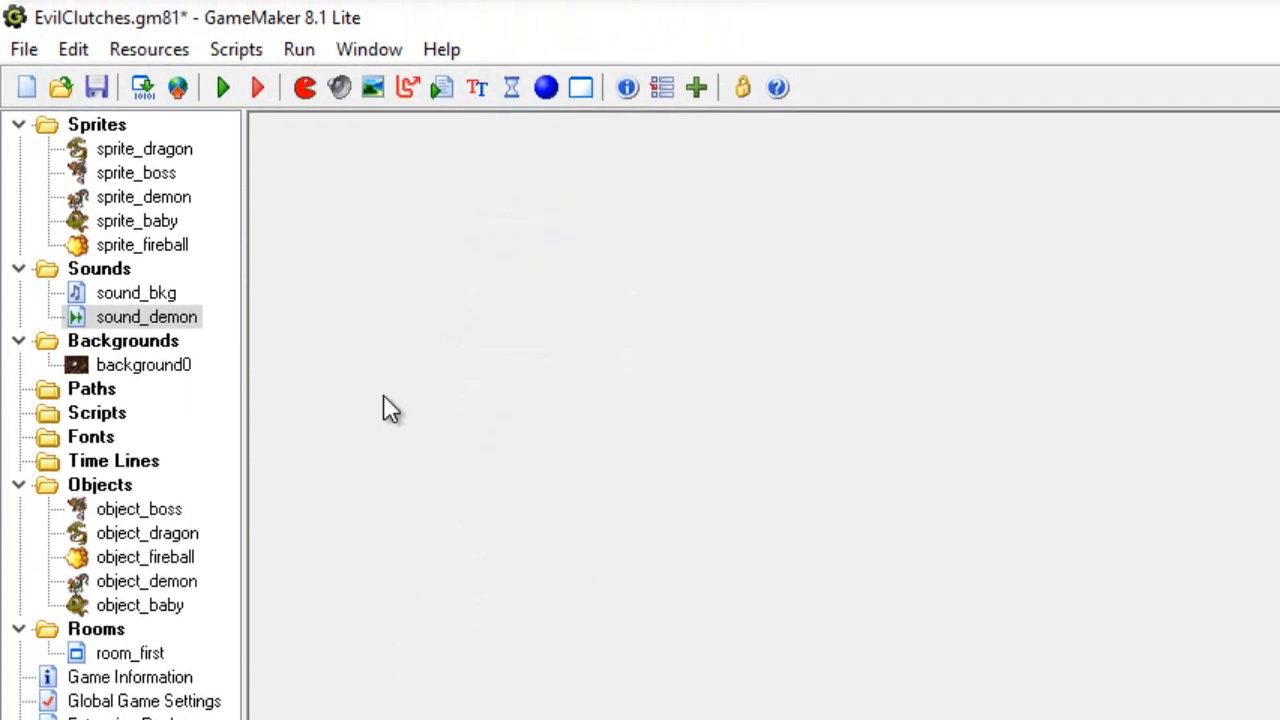
Create another sound resource and load the Baby WAV file from Resources/Chapter02 into it.
left_click(339, 87)
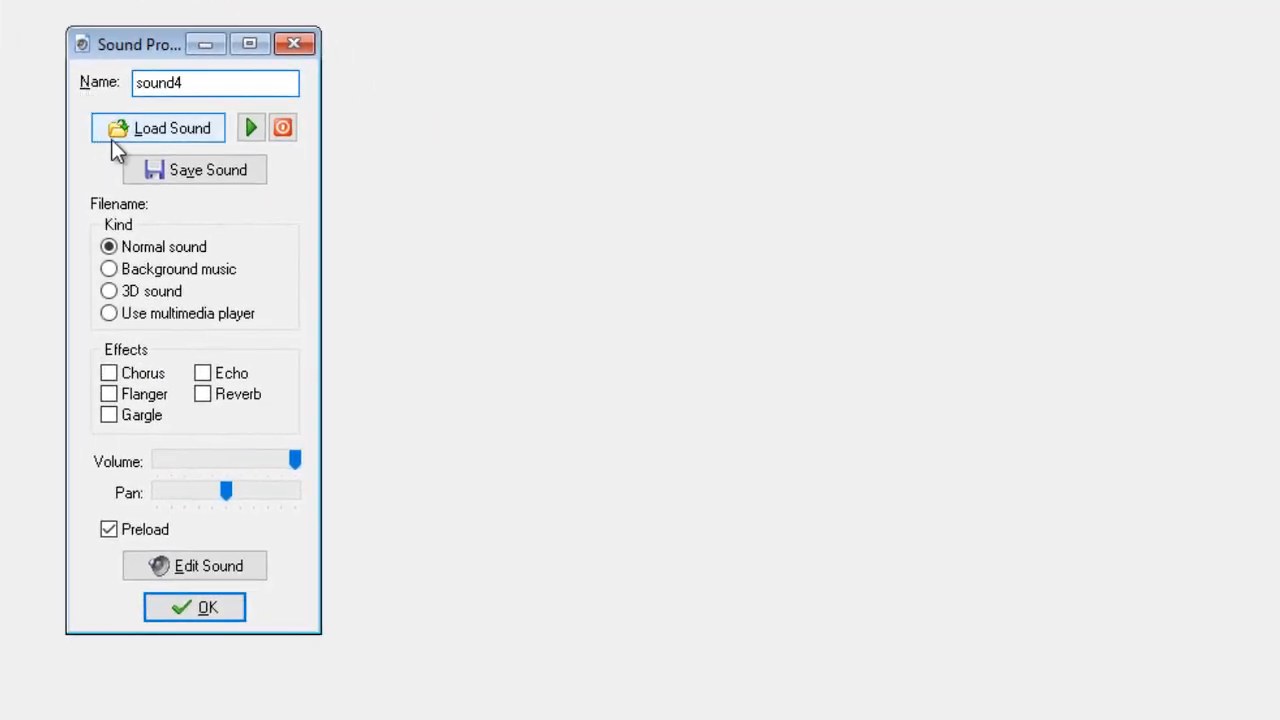
left_click(156, 129)
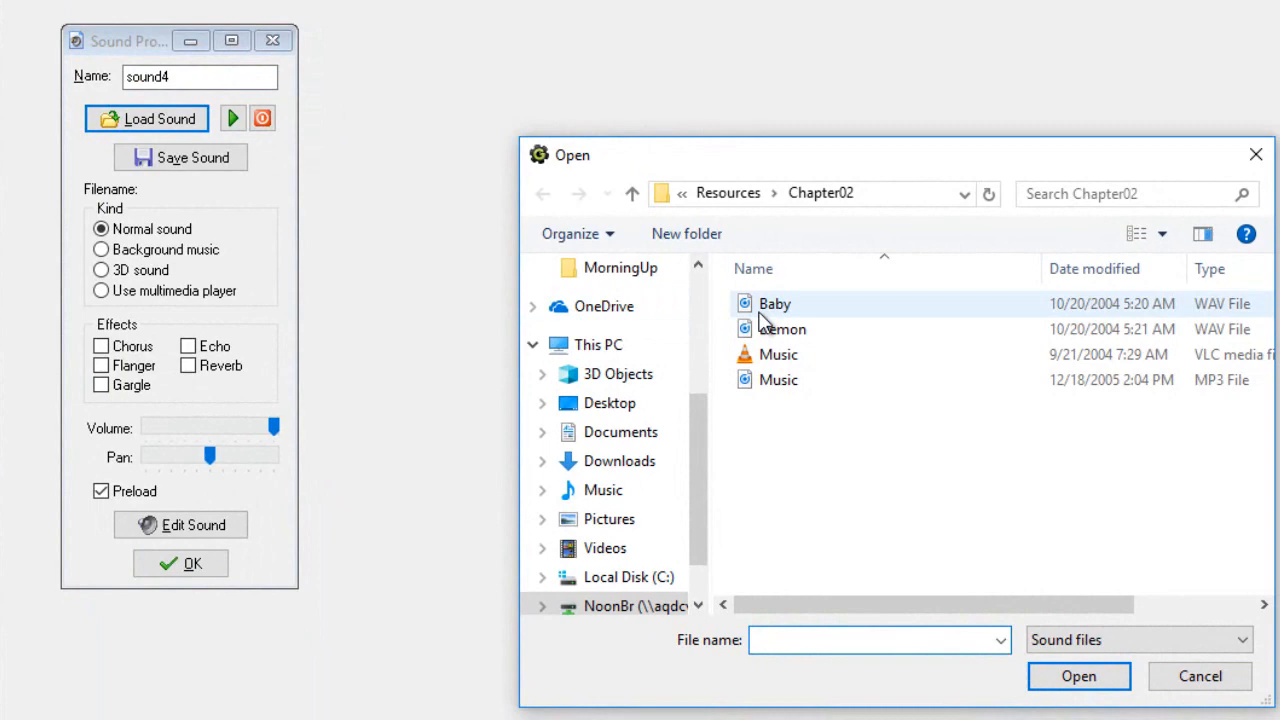
left_click(768, 305)
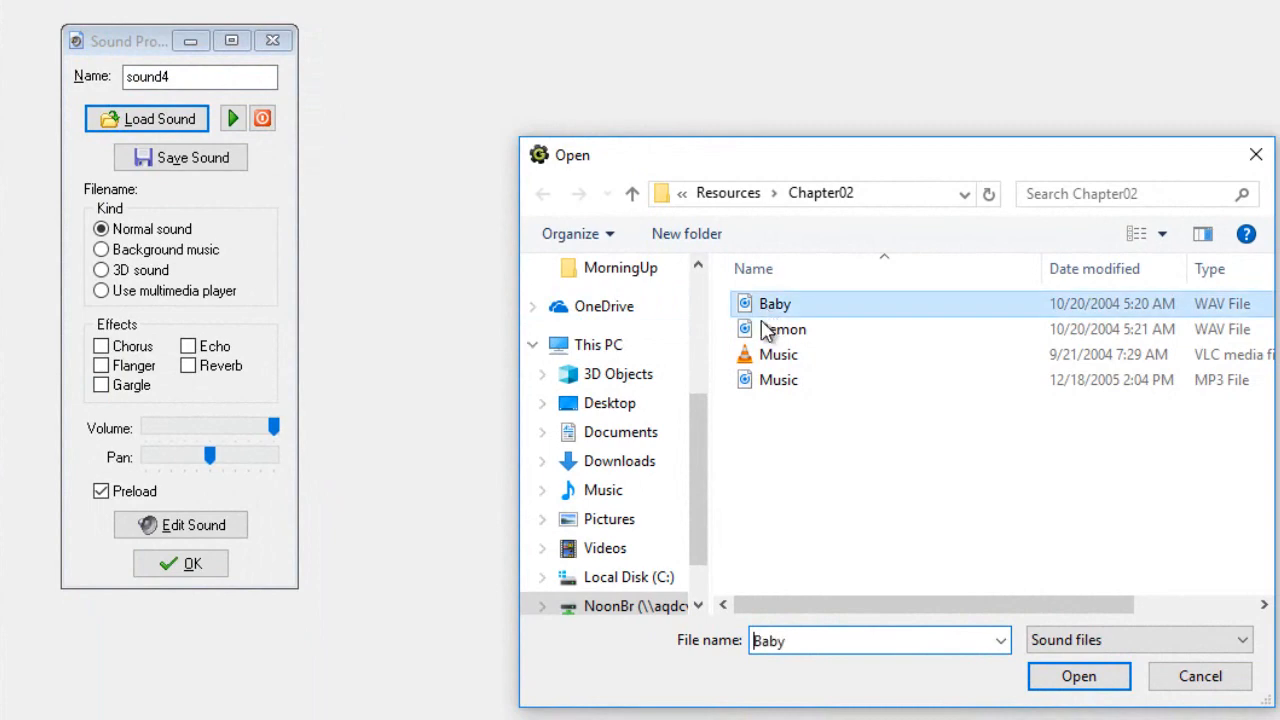
left_click(1072, 678)
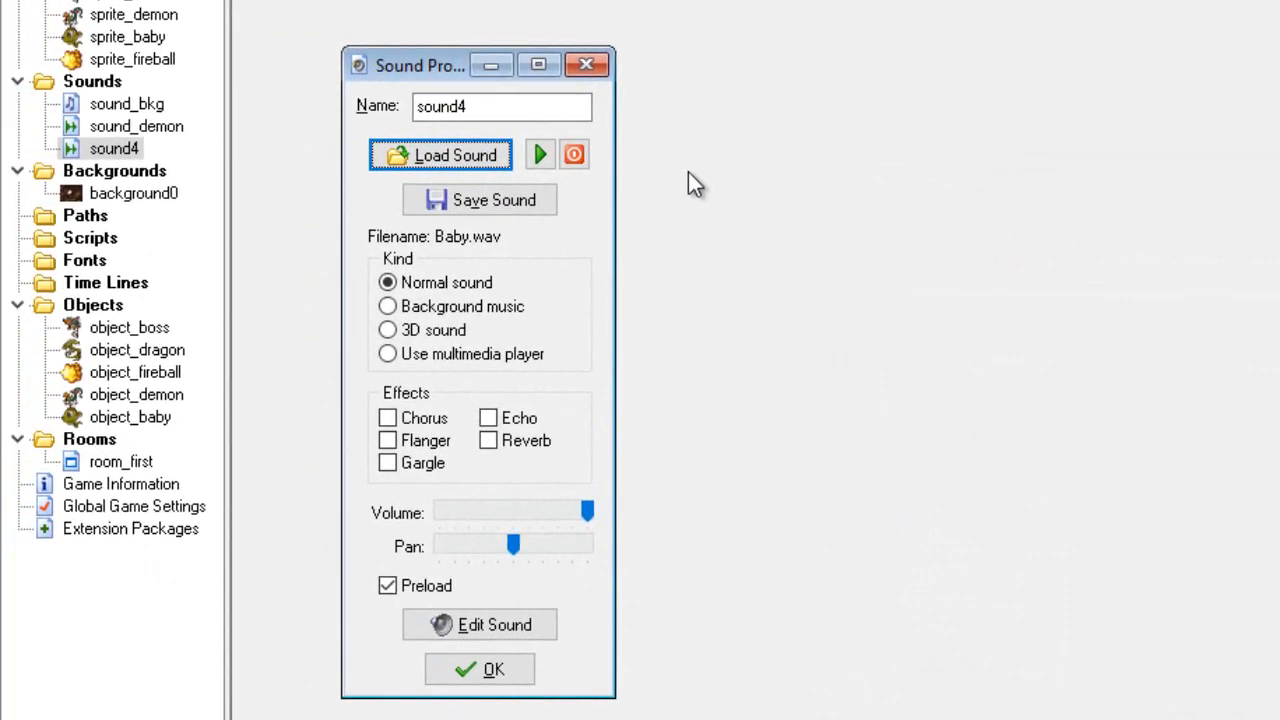
Rename the sound holding Baby.wav as sound_baby and accept its properties.
left_click(471, 97)
key("BackSpace")
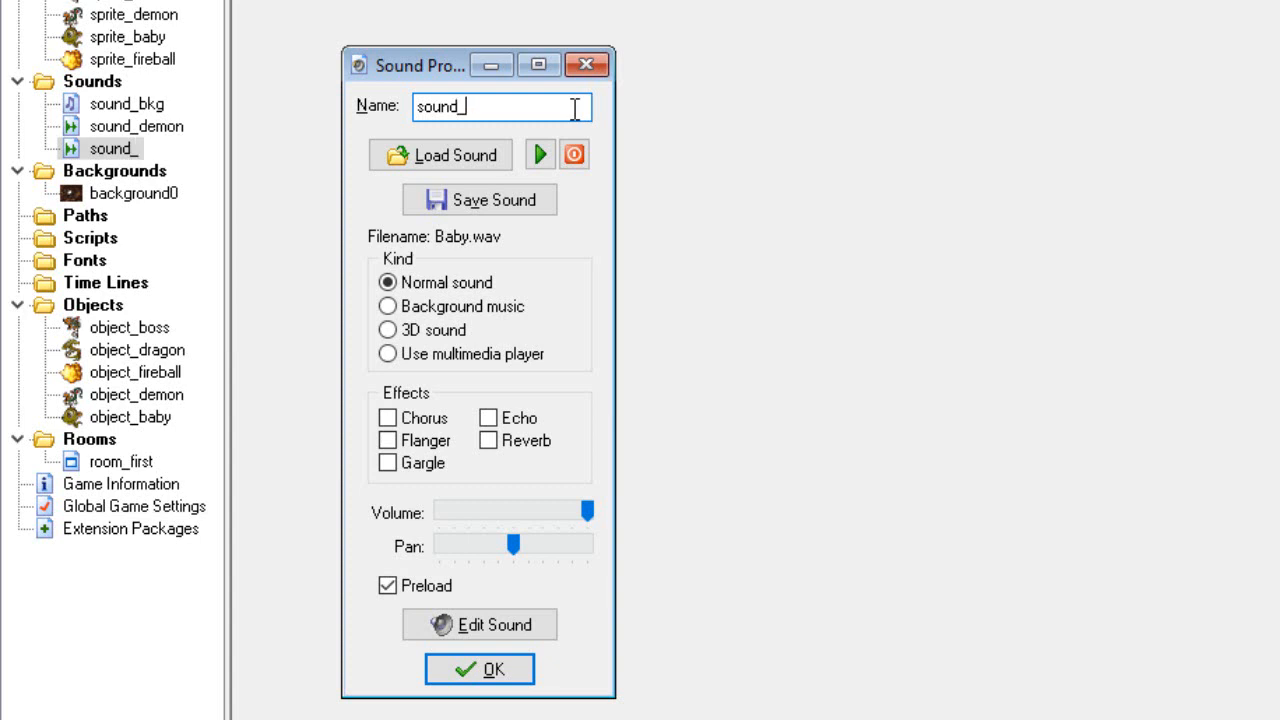
type("_baby")
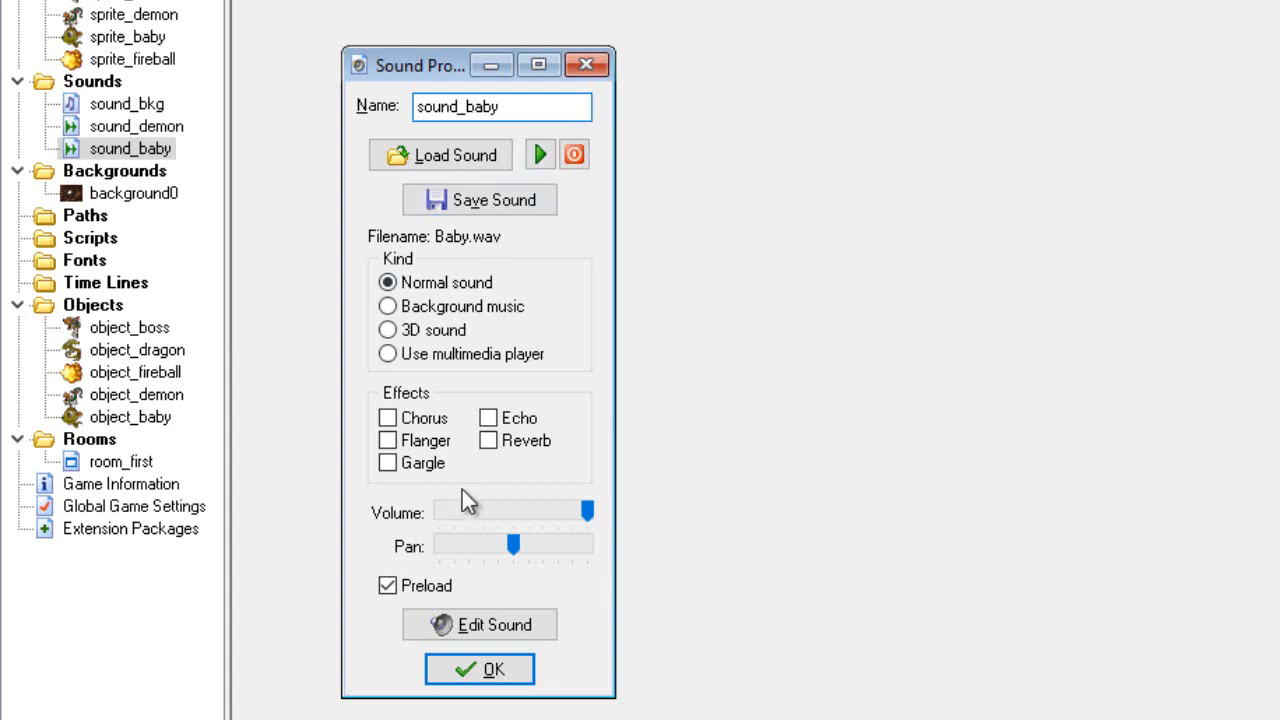
left_click(482, 672)
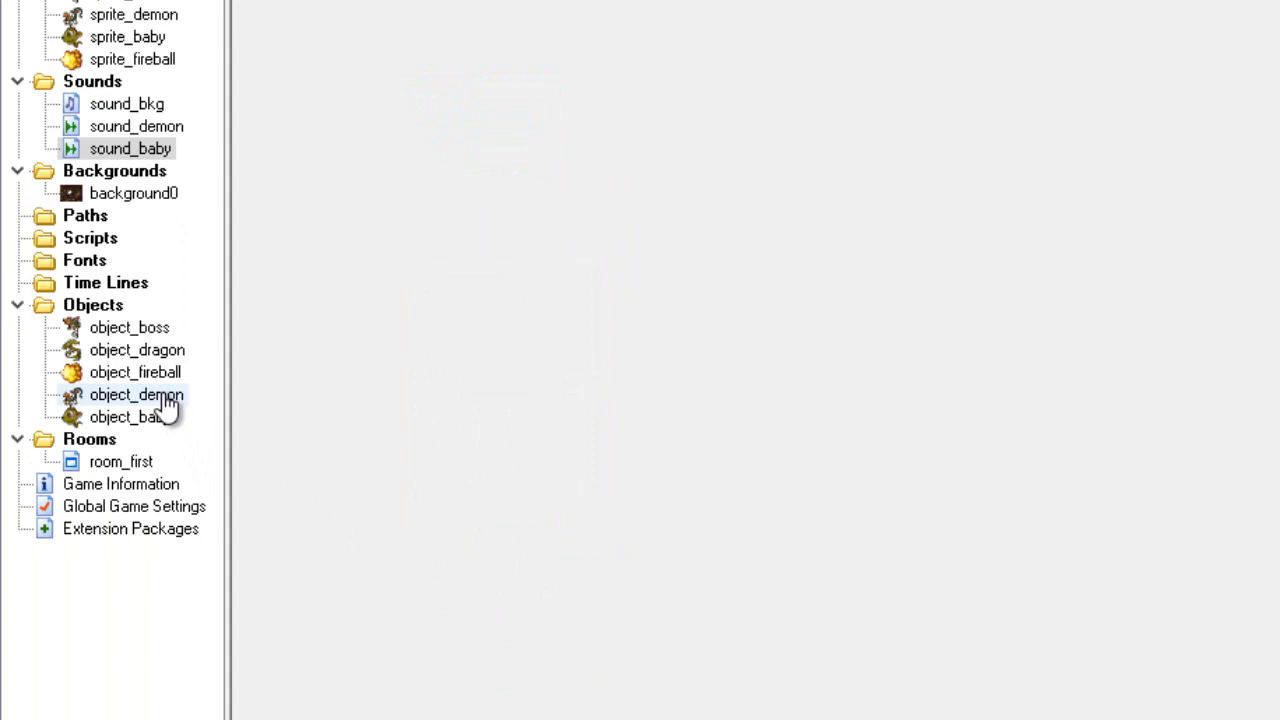
Add a Play Sound action with sound_demon and loop false to object_demon's collision event with object_fireball.
double_click(160, 397)
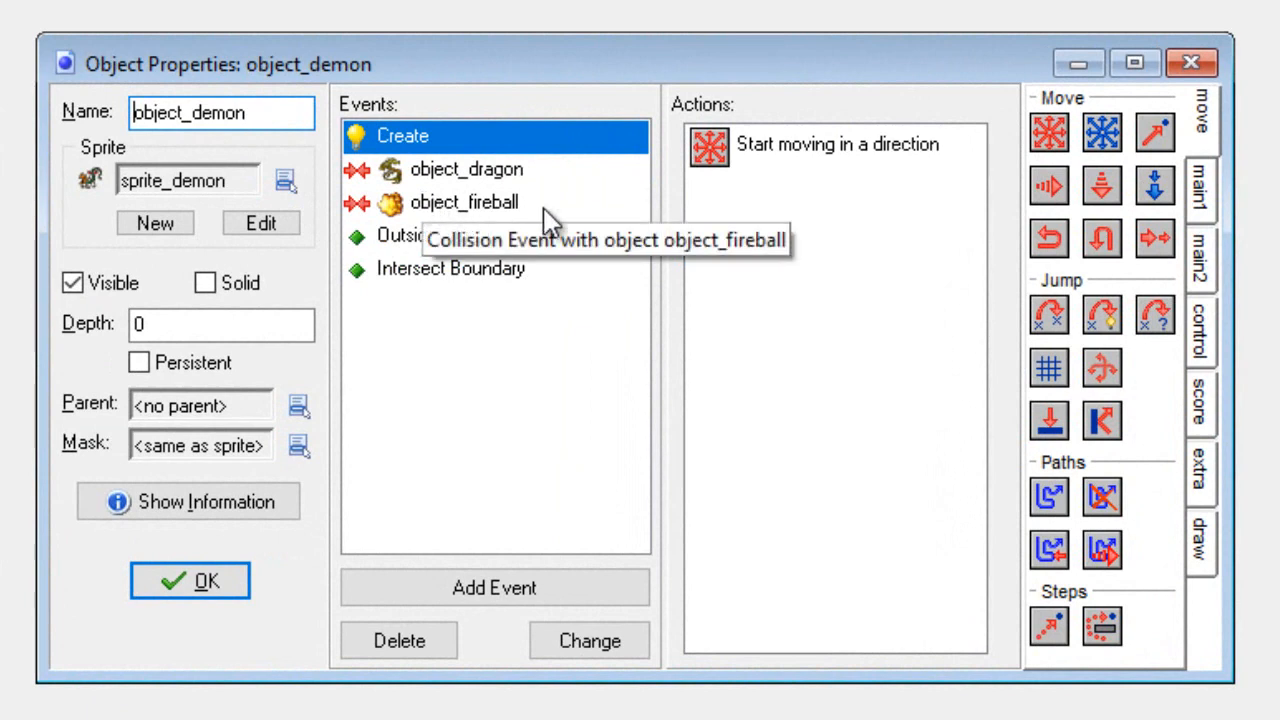
left_click(450, 204)
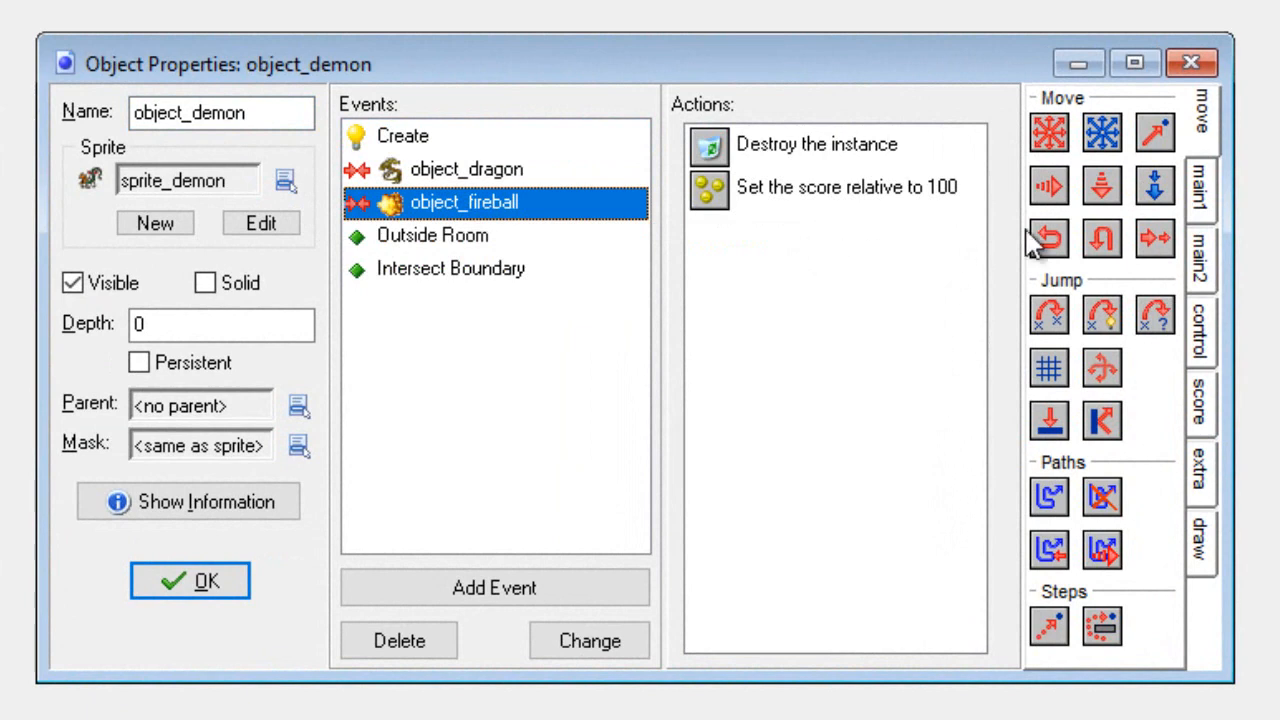
left_click(1202, 195)
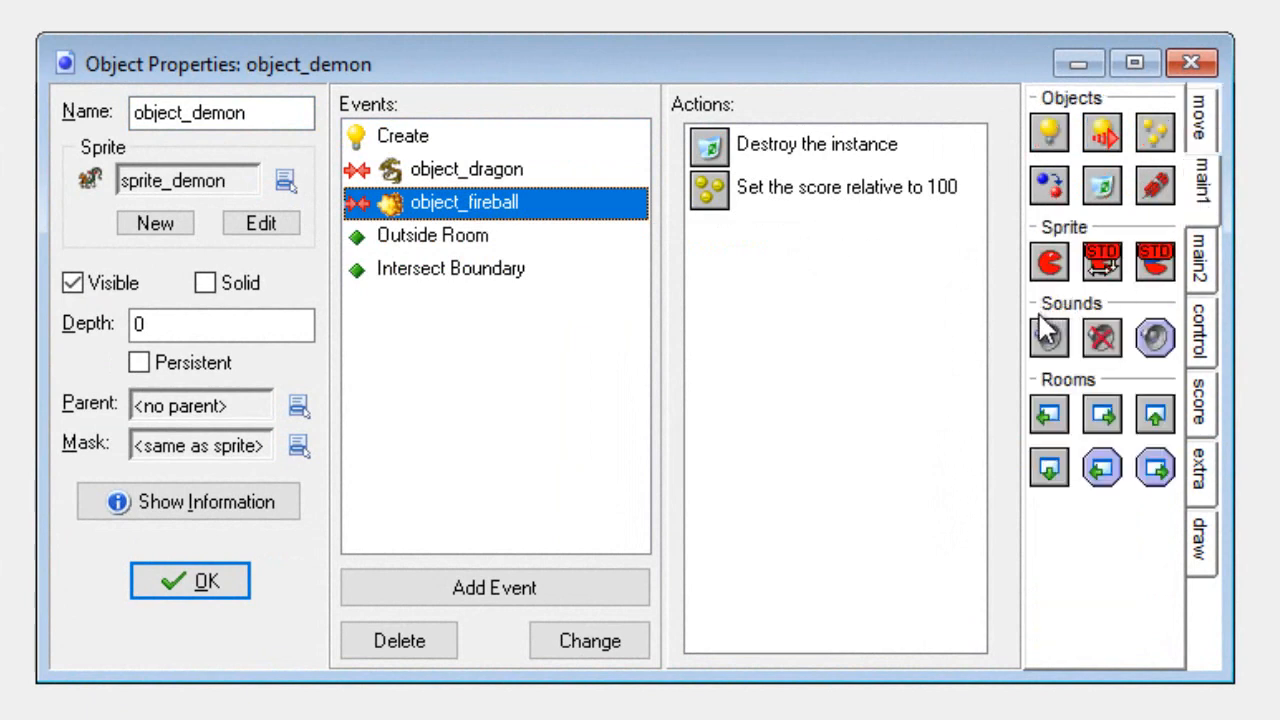
left_click_drag(1051, 338, 767, 292)
left_click(859, 308)
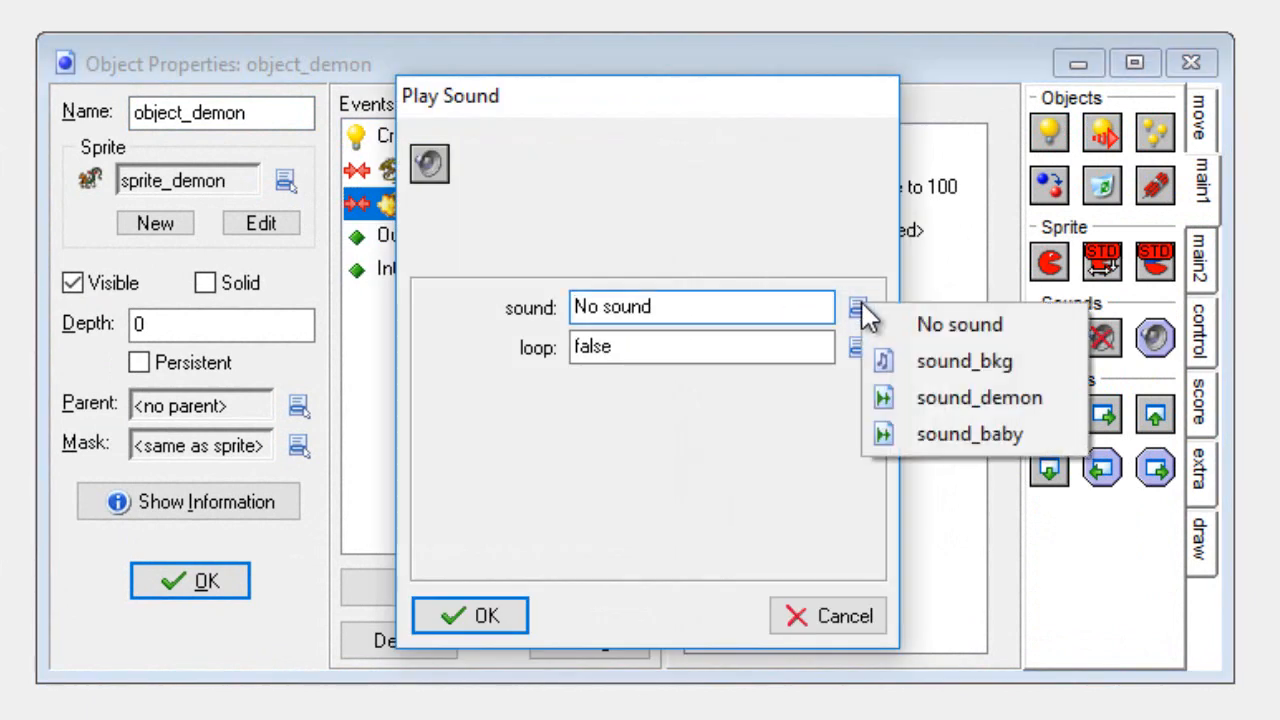
left_click(934, 398)
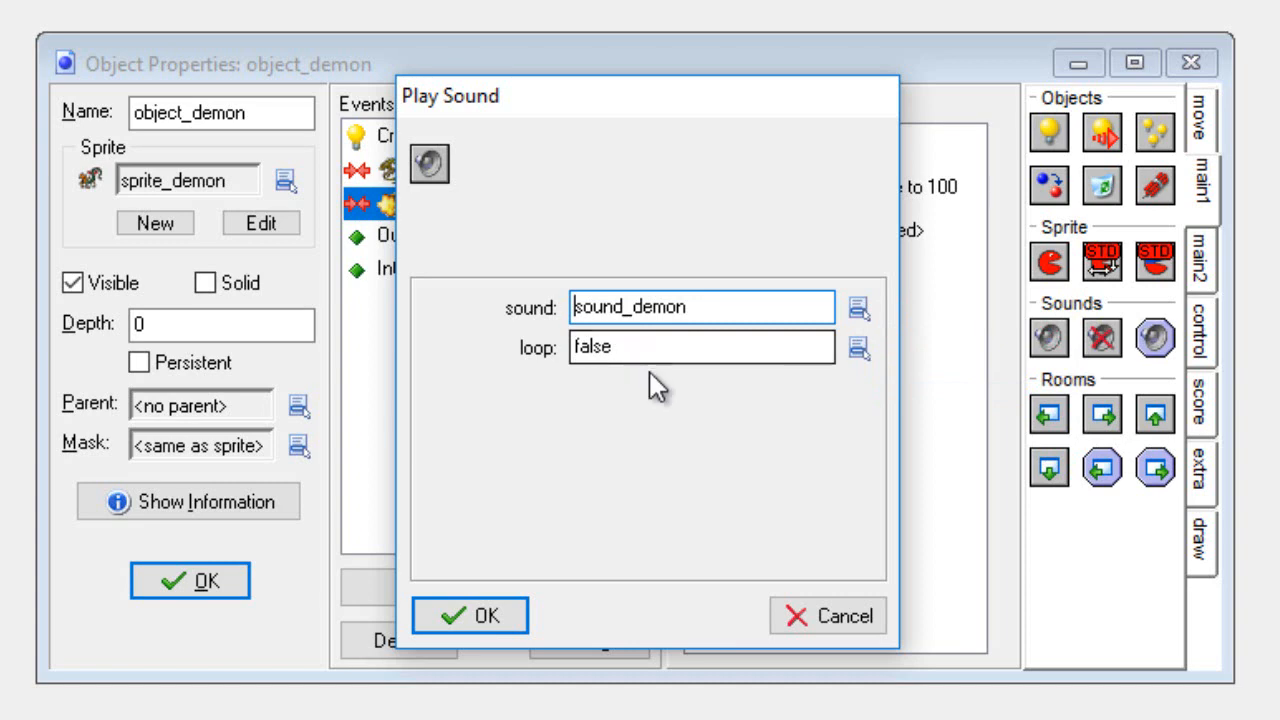
left_click(484, 630)
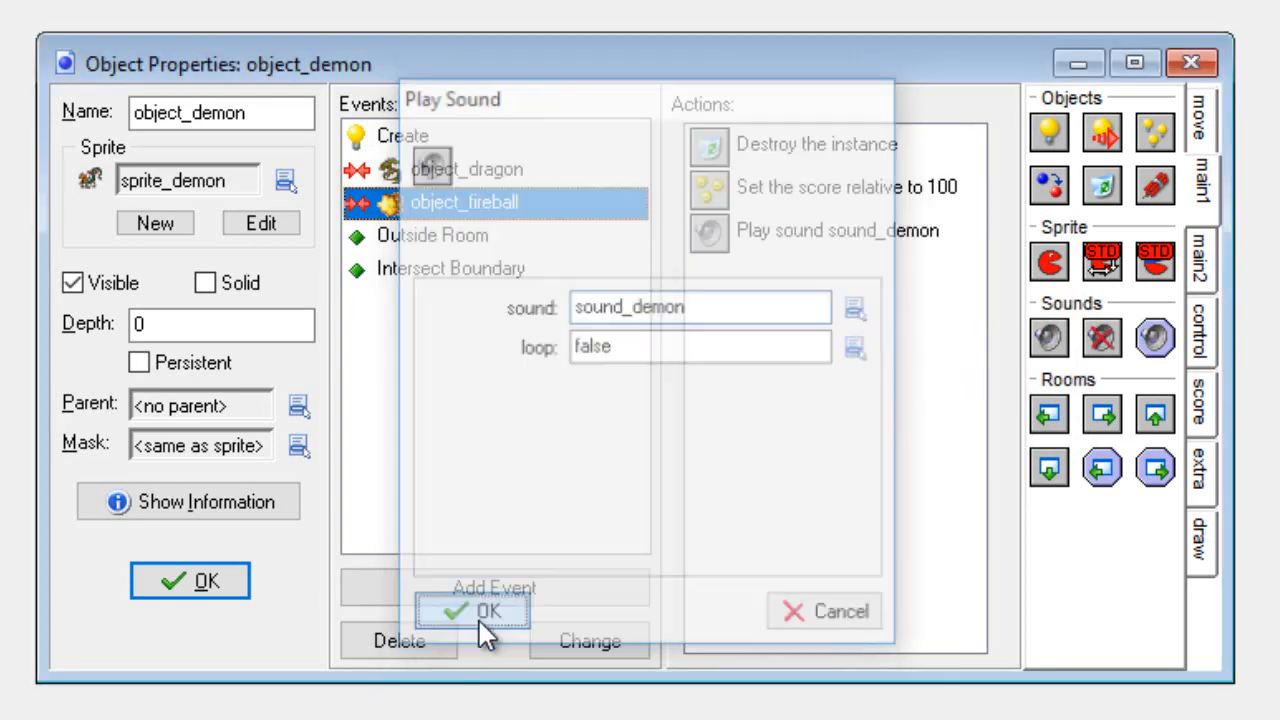
Try the Play Sound action first, second and last in the action order of object_demon's fireball collision event.
left_click_drag(759, 240, 760, 136)
mouse_move(757, 250)
left_mouse_down()
mouse_move(792, 250)
mouse_move(772, 248)
left_mouse_up()
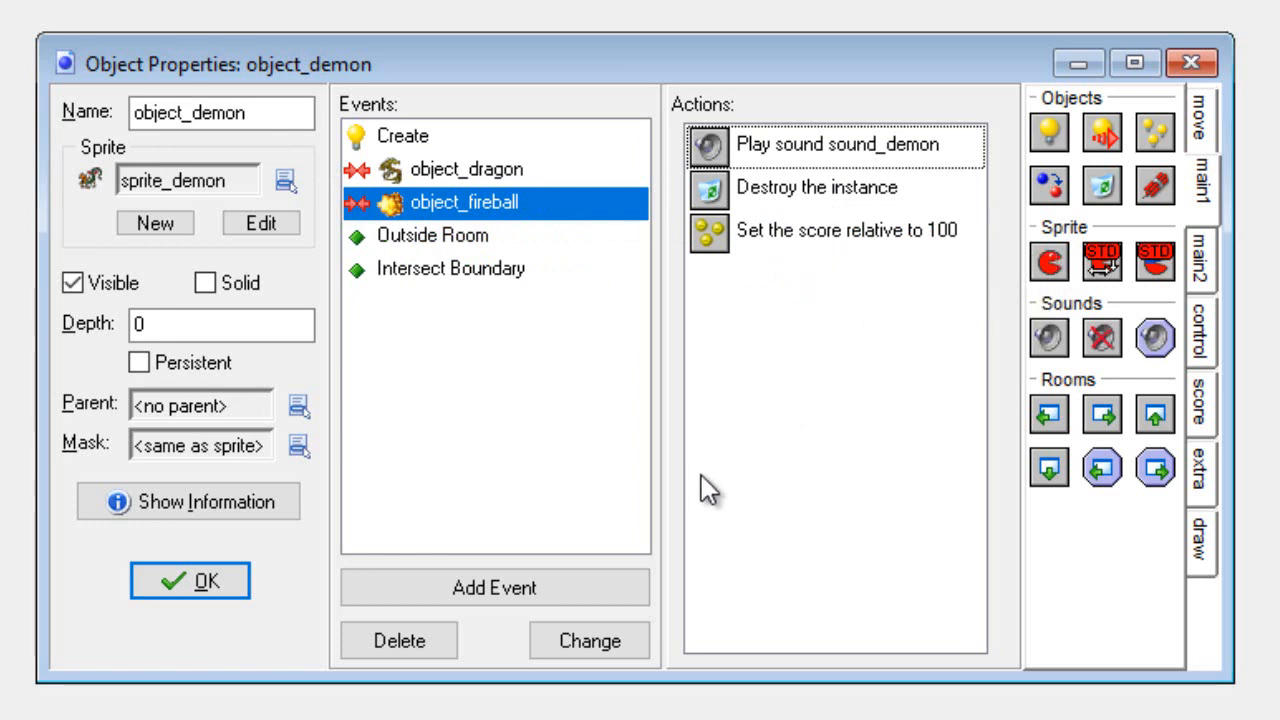
left_click_drag(797, 160, 798, 212)
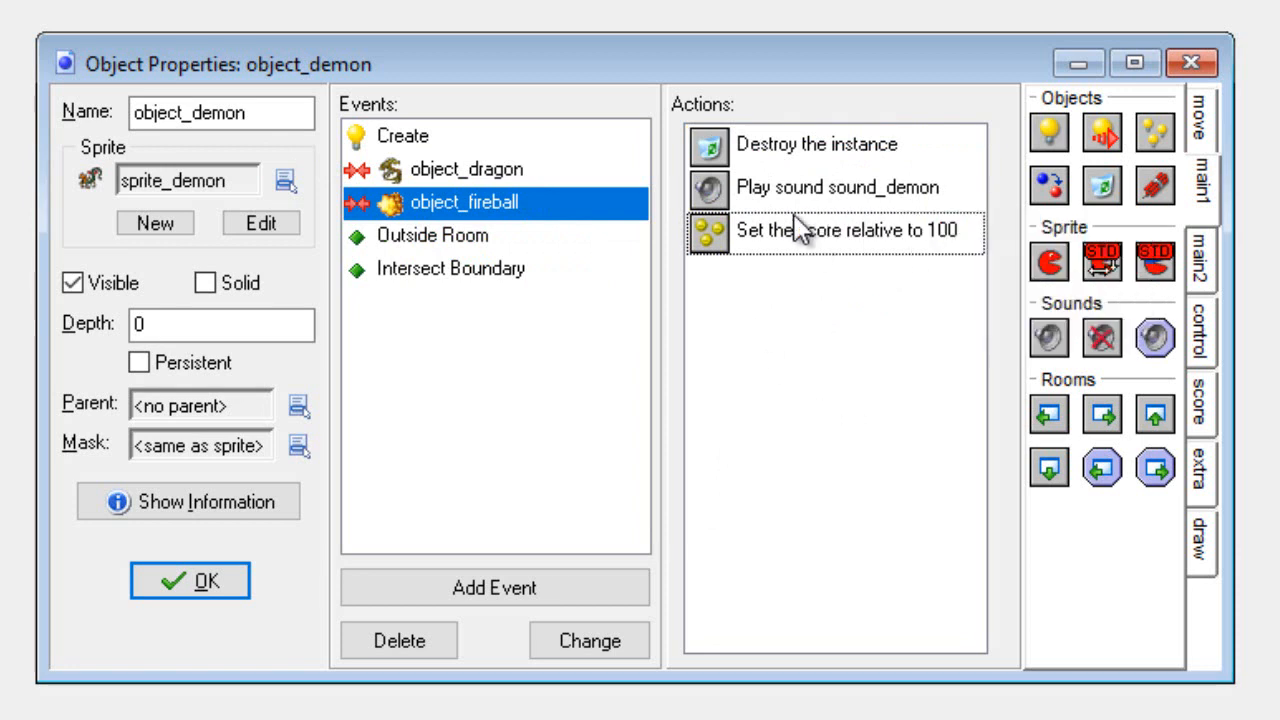
left_click_drag(771, 194, 787, 257)
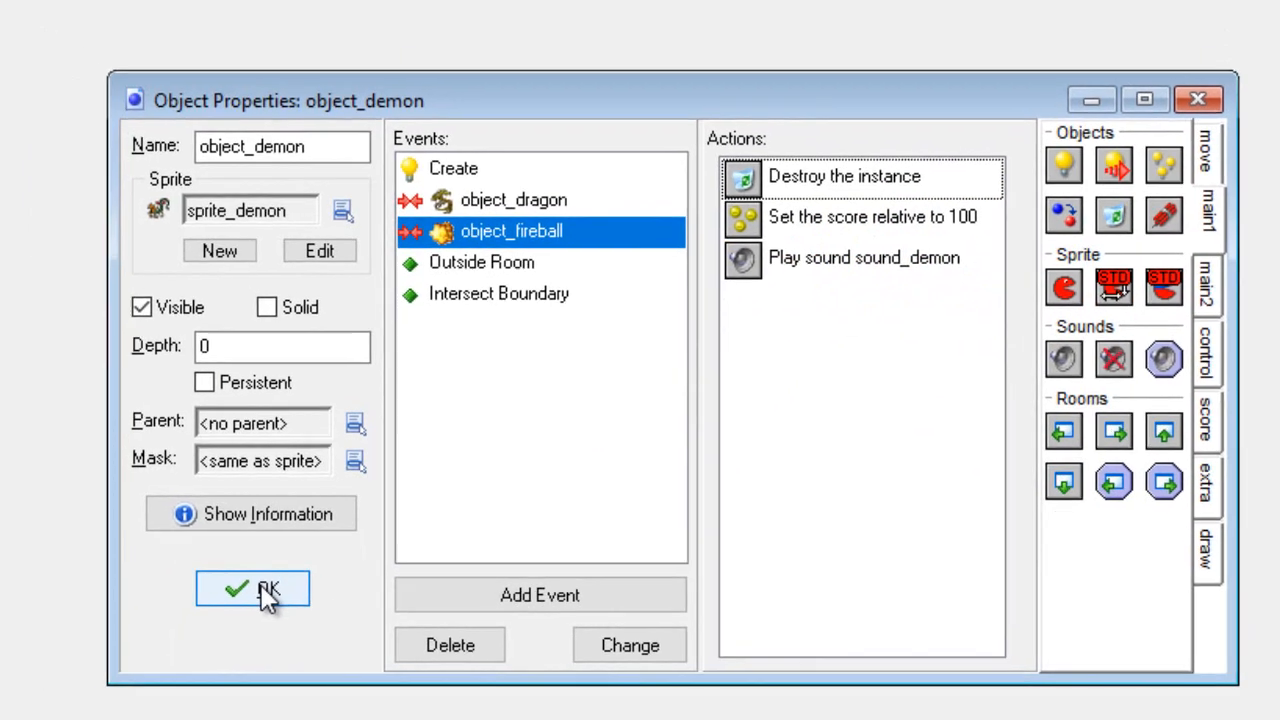
Accept object_demon's properties and open object_baby's collision event with object_fireball.
left_click(205, 590)
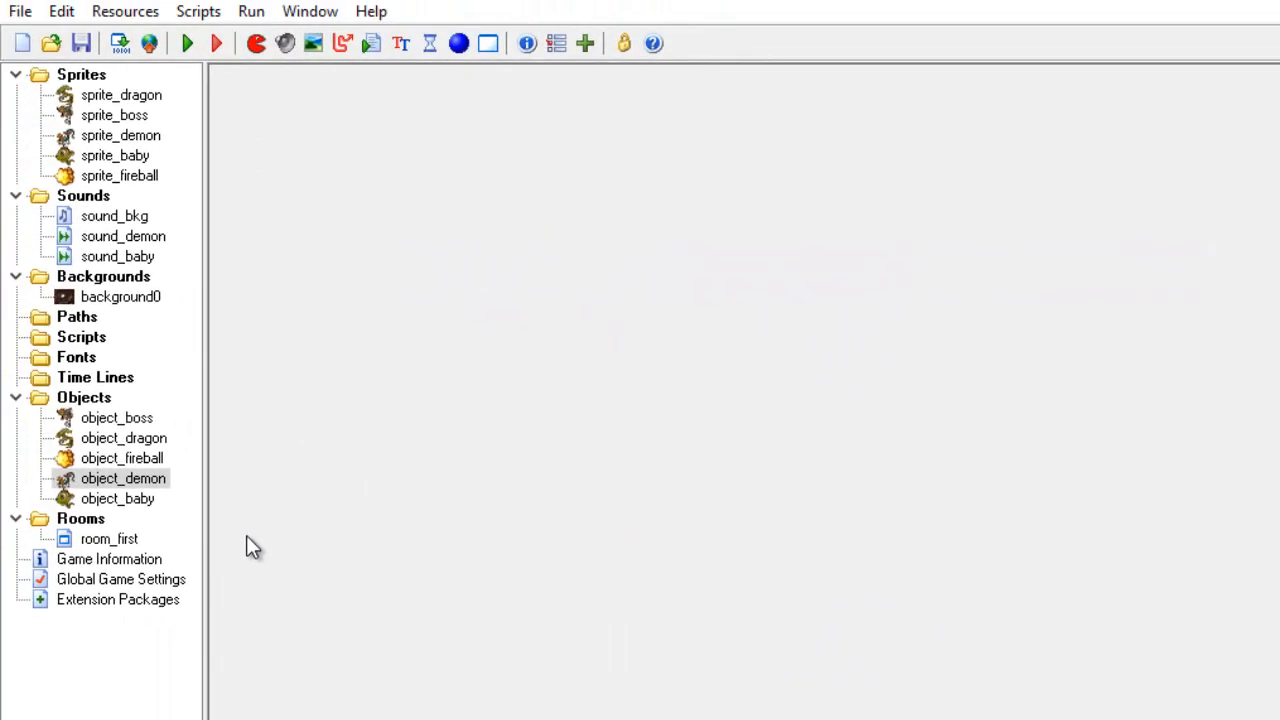
double_click(115, 500)
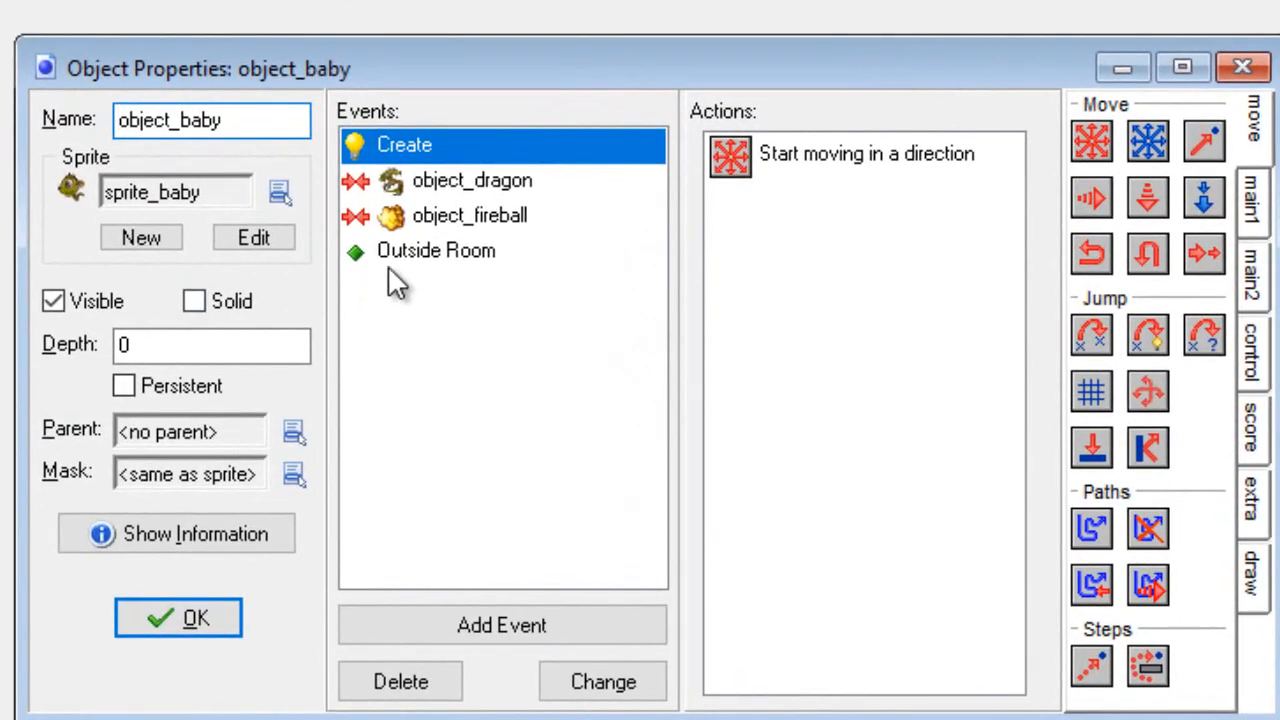
left_click(490, 222)
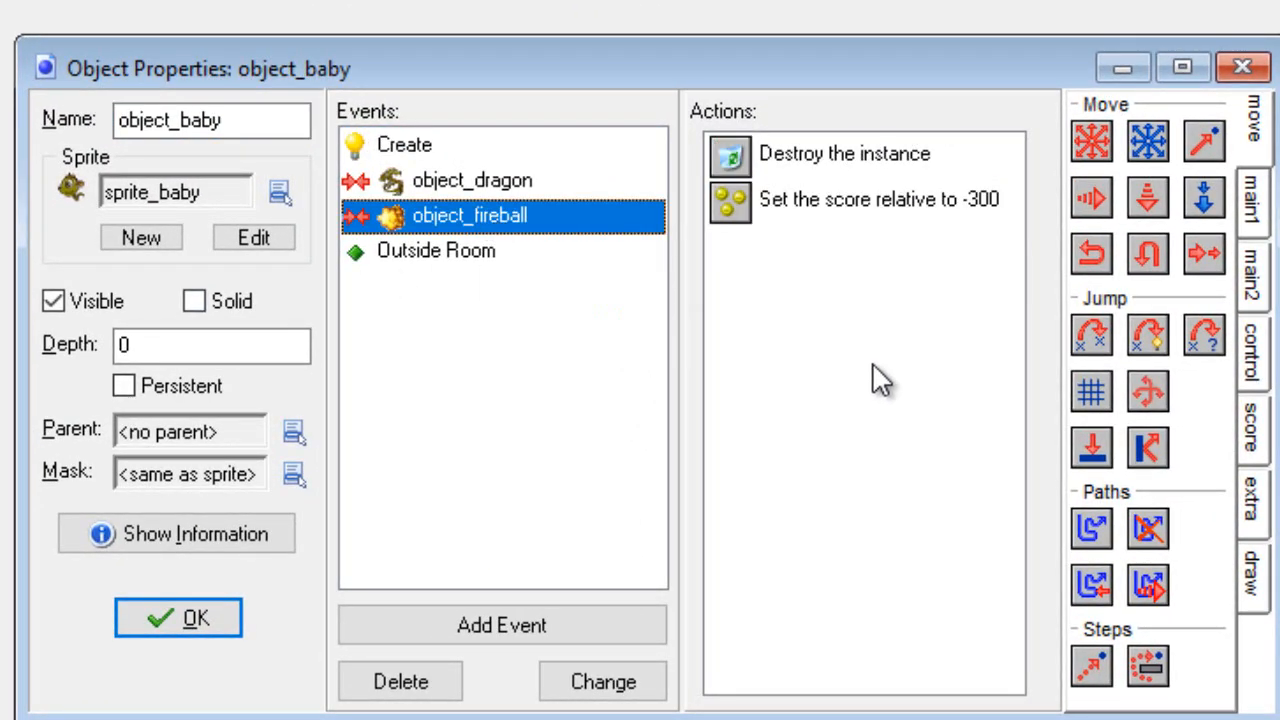
Add a Play Sound action with sound_baby and loop false to the fireball collision event and accept object_baby's properties.
left_click(1245, 212)
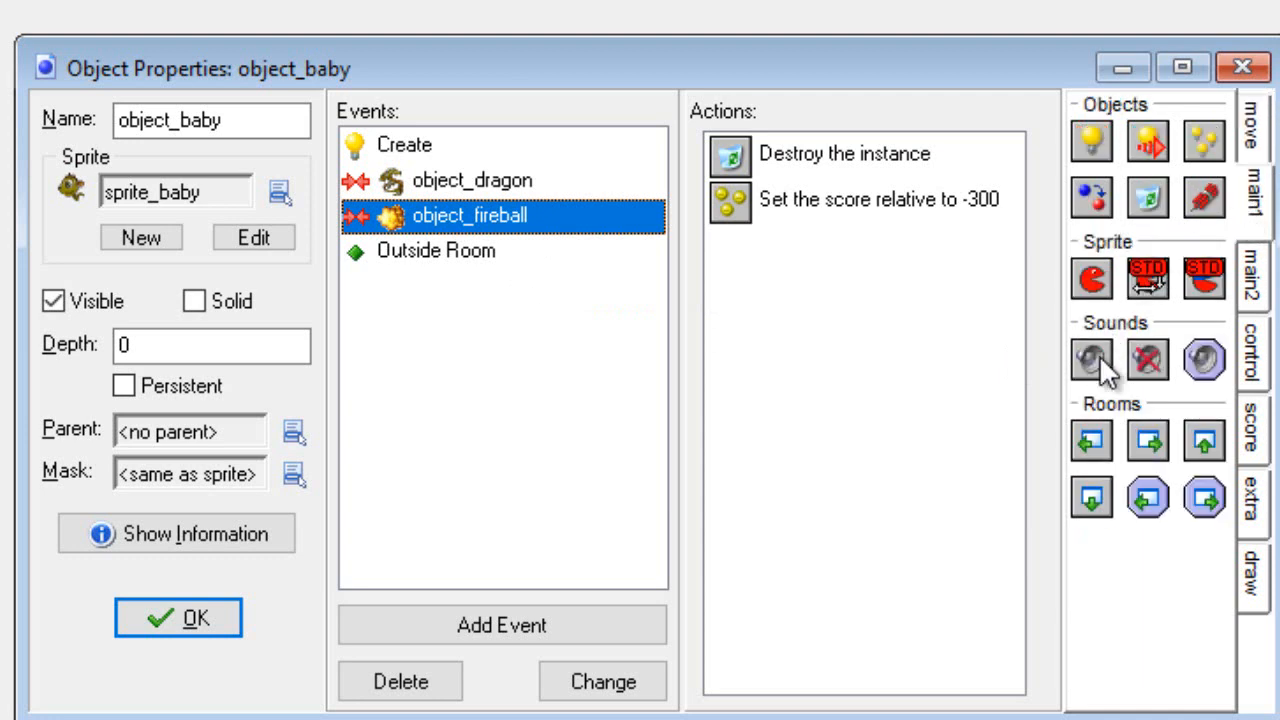
left_click_drag(965, 320, 780, 277)
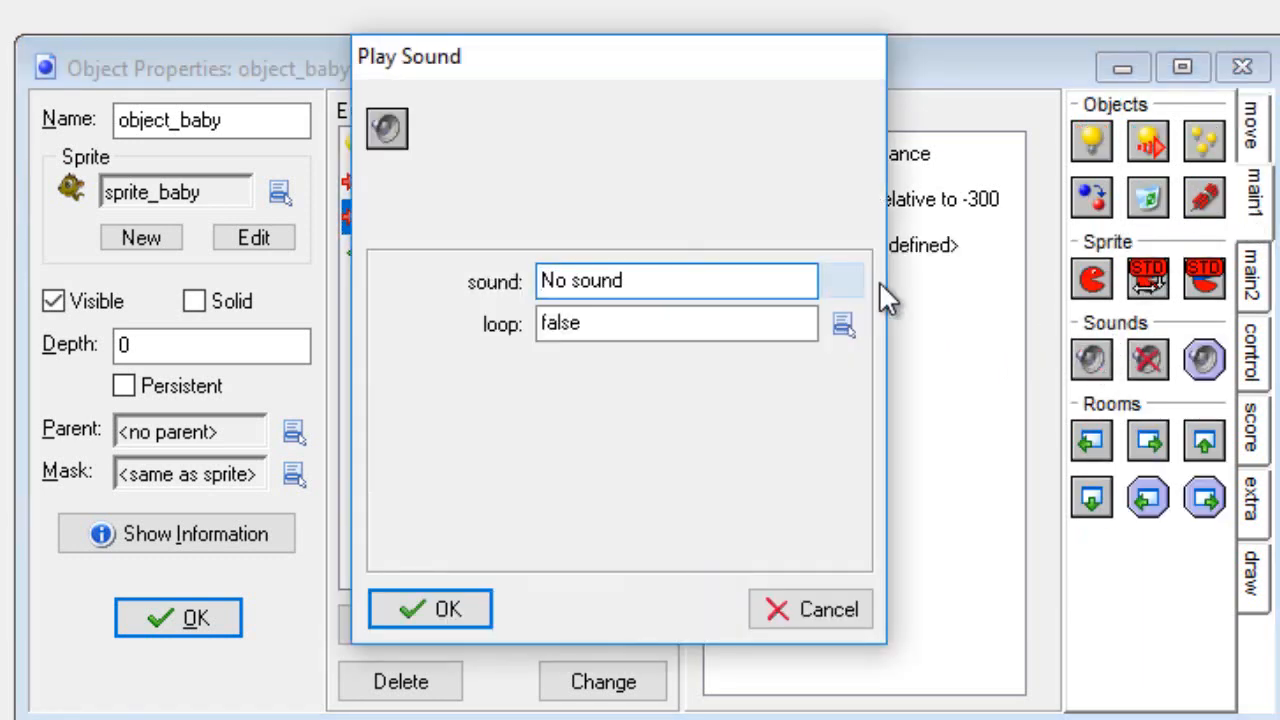
left_click(850, 283)
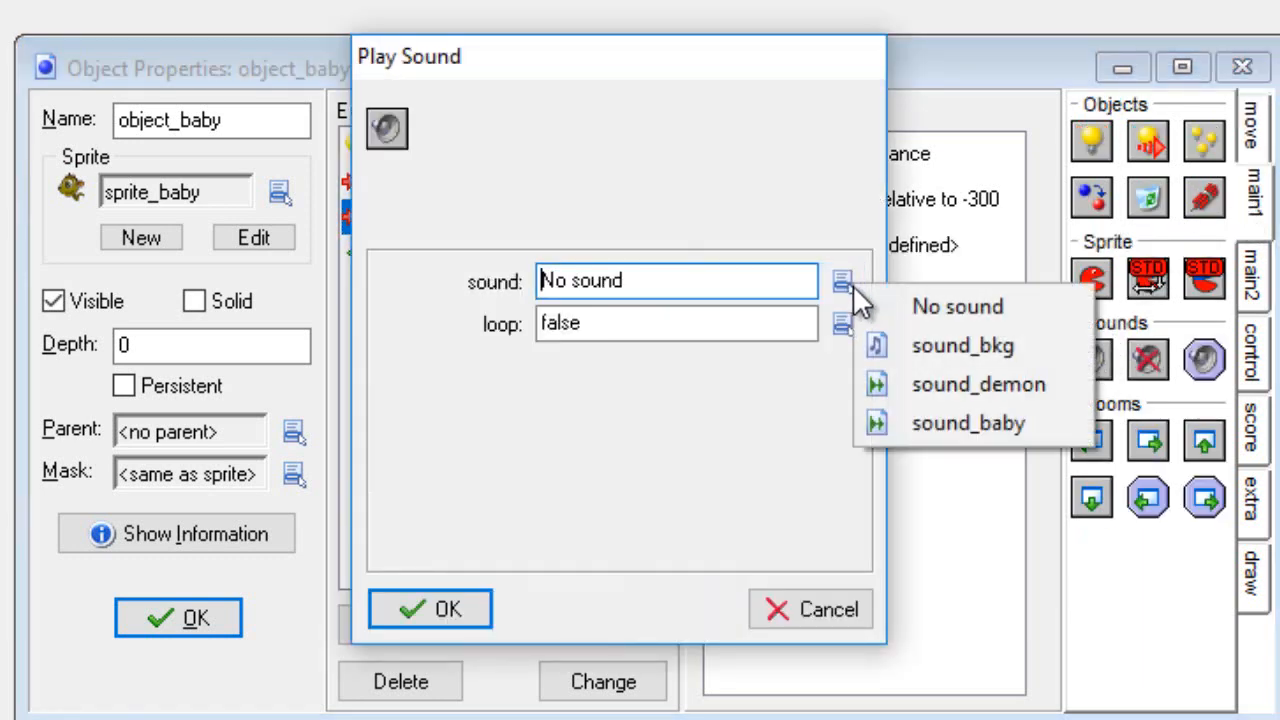
left_click(921, 422)
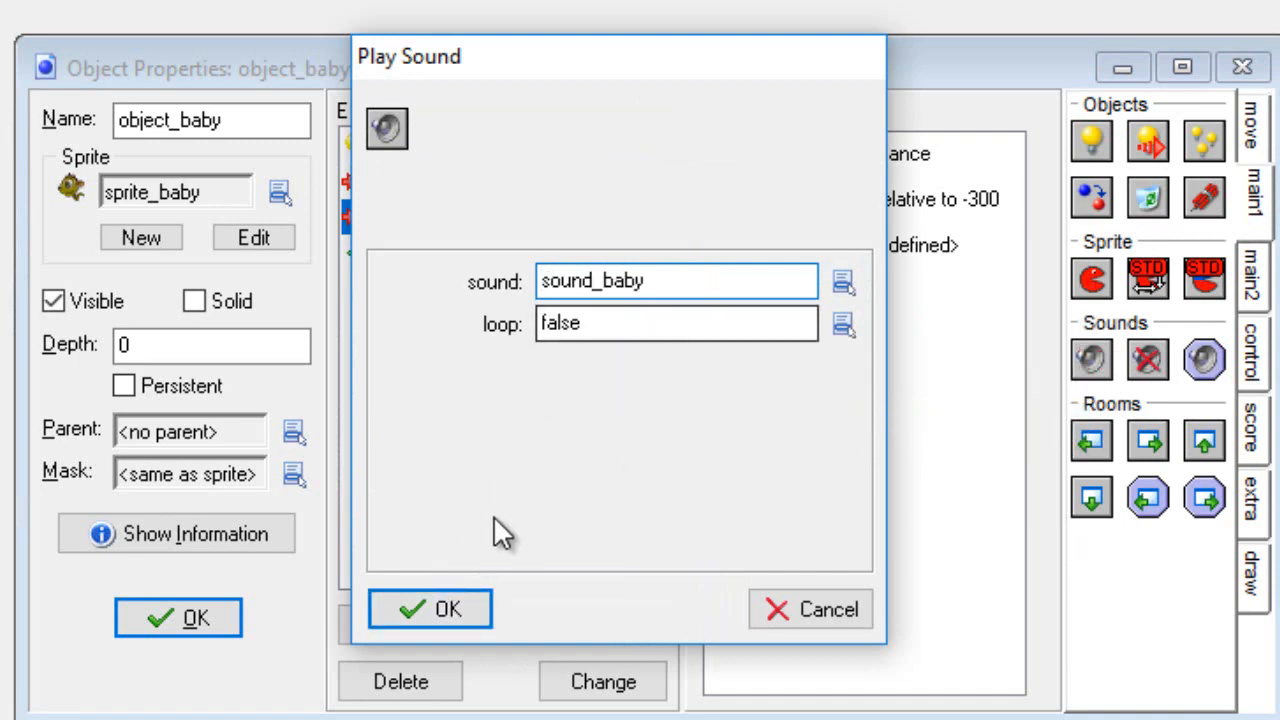
left_click(433, 612)
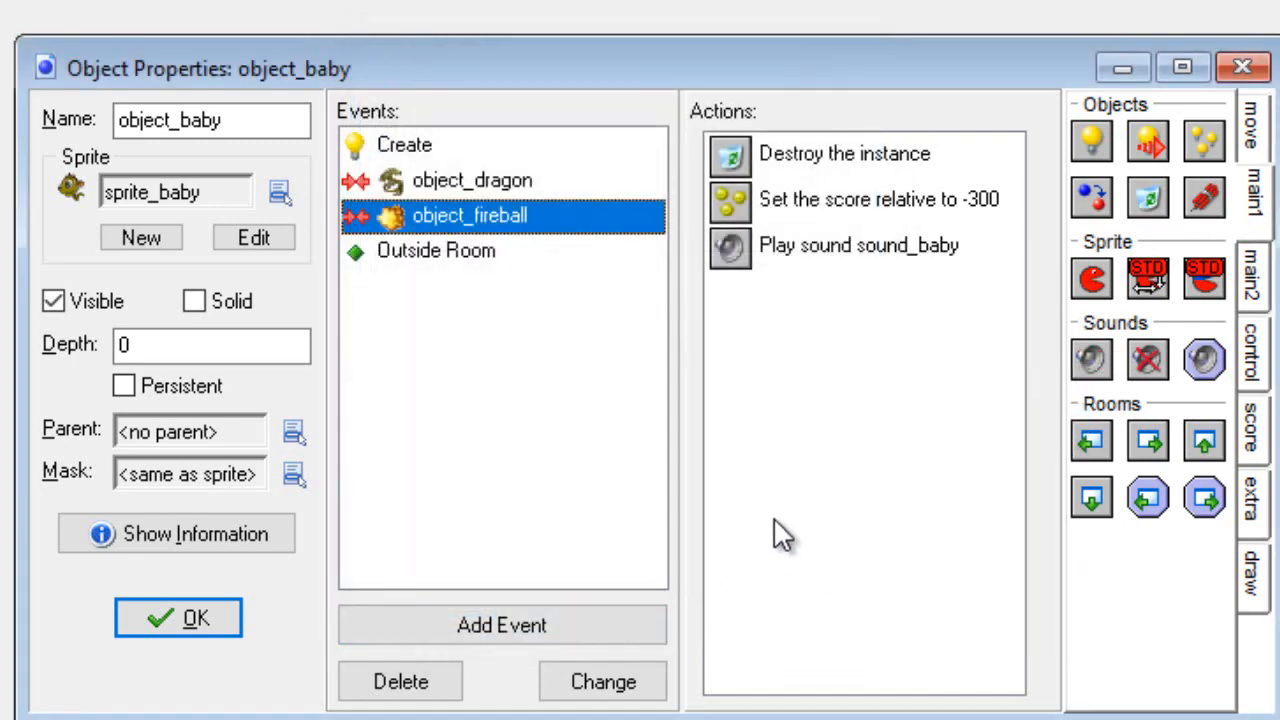
left_click(196, 630)
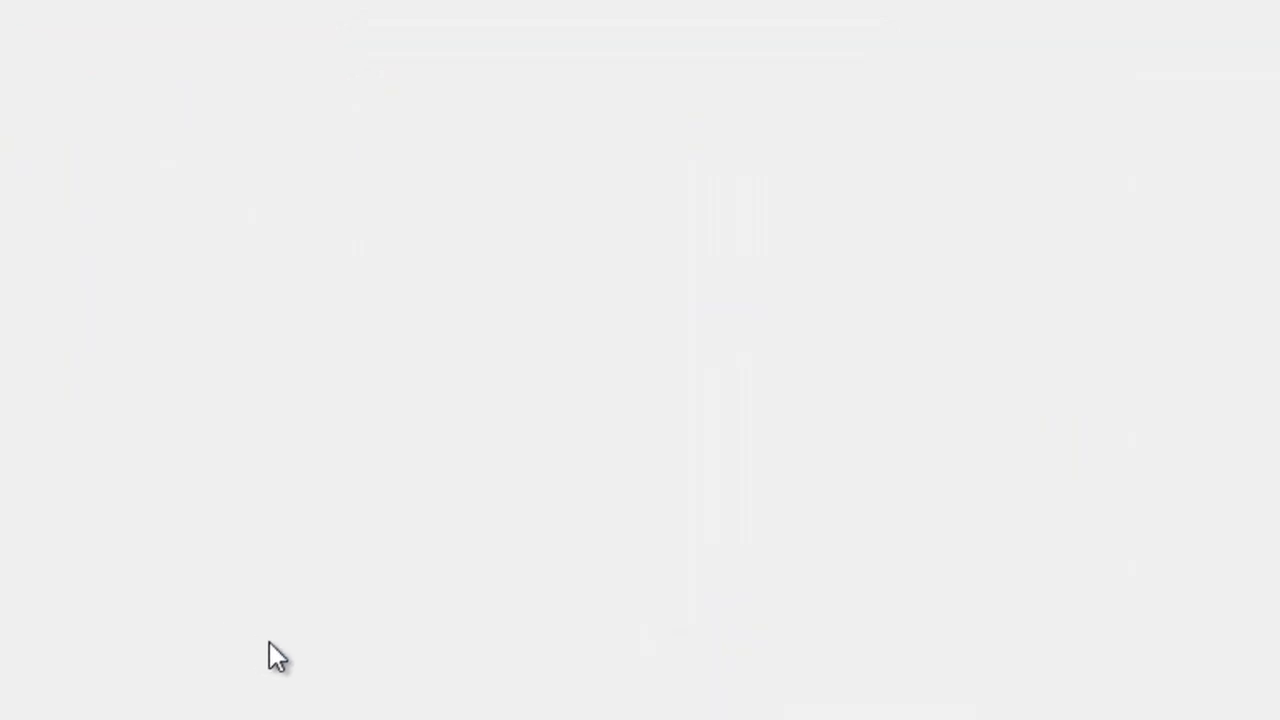
Save the EvilClutches project and run the game.
left_click(21, 44)
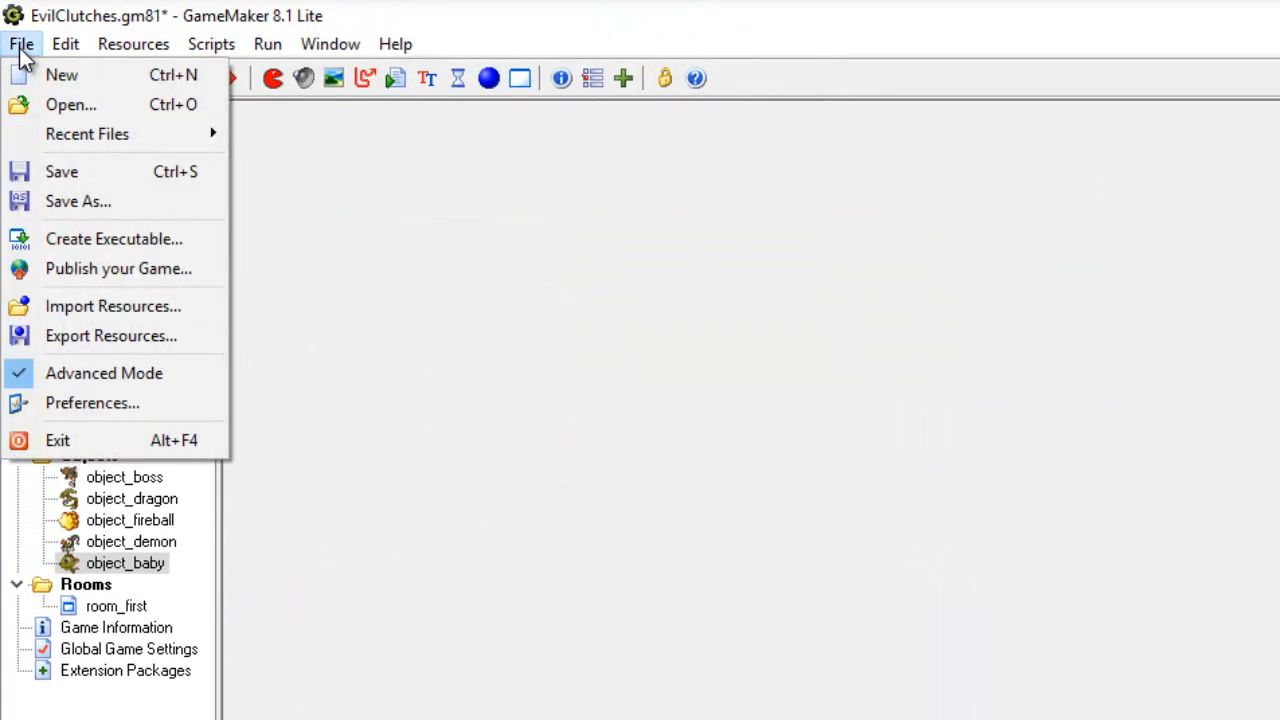
left_click(40, 172)
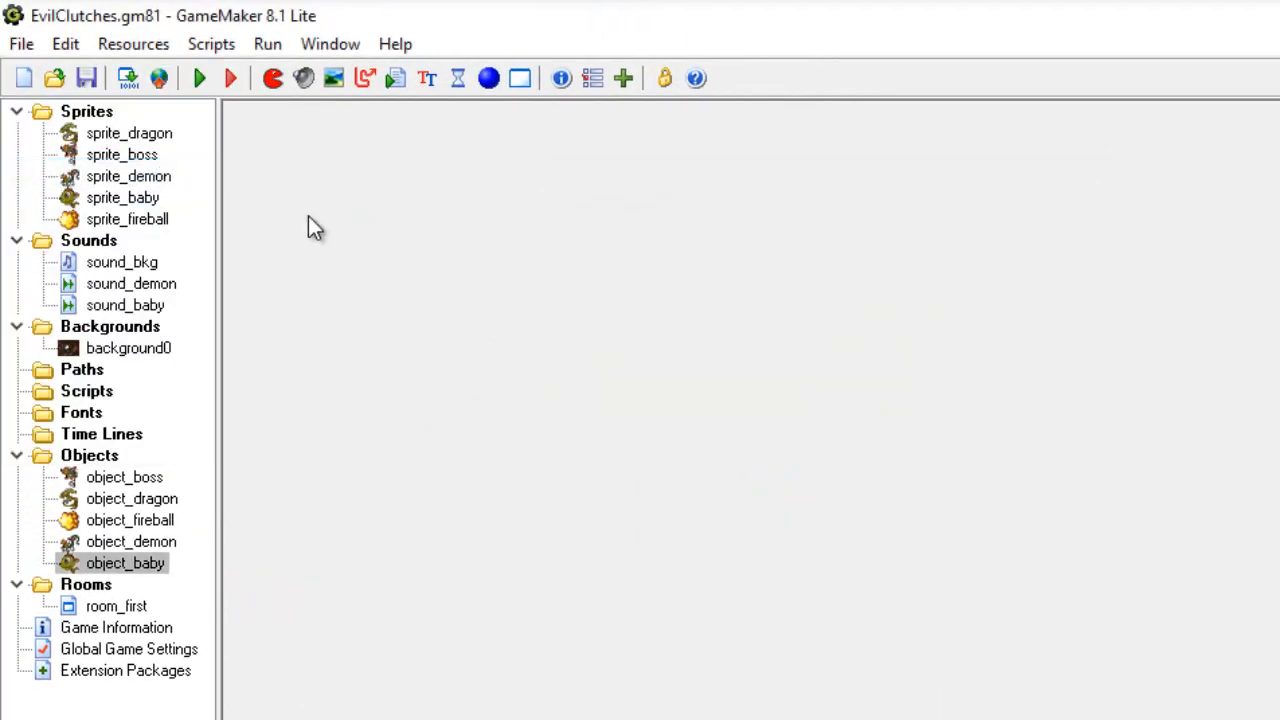
left_click(198, 84)
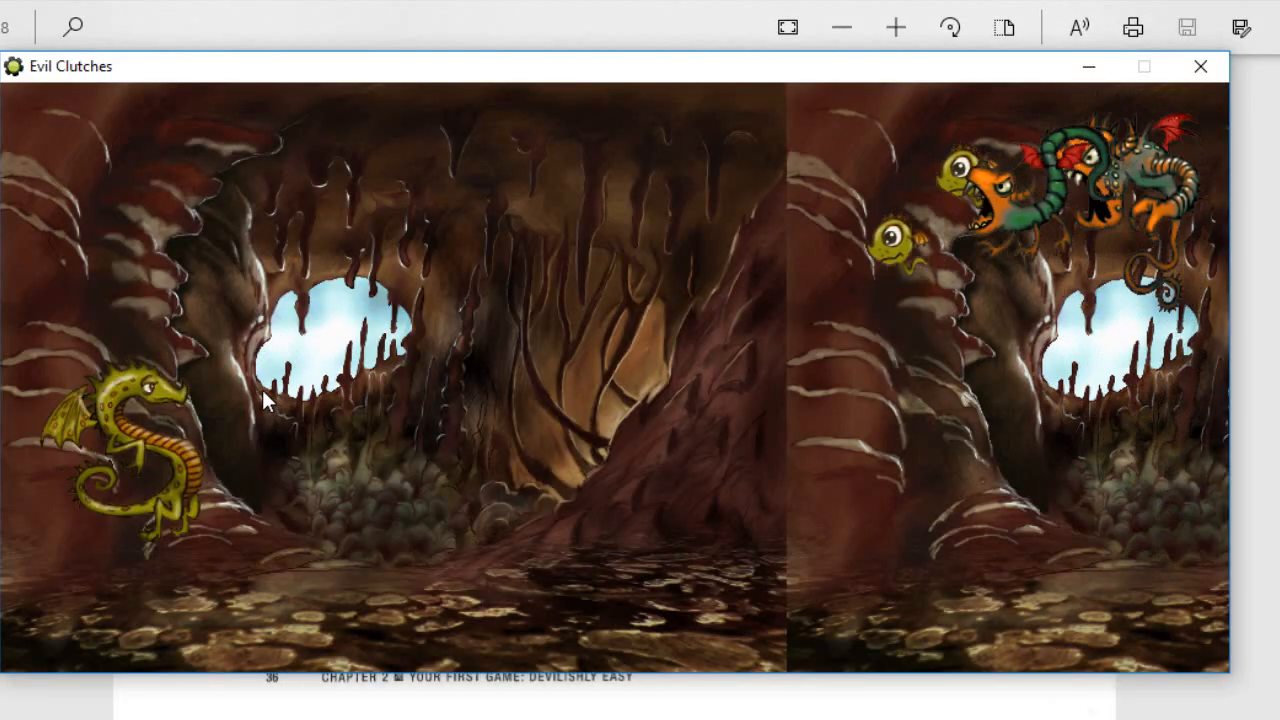
Play-test the demon sound effect by moving the dragon and firing a series of fireballs at the demons.
key("Up")
key("Down")
key("space")
key("space")
key("space")
key("space")
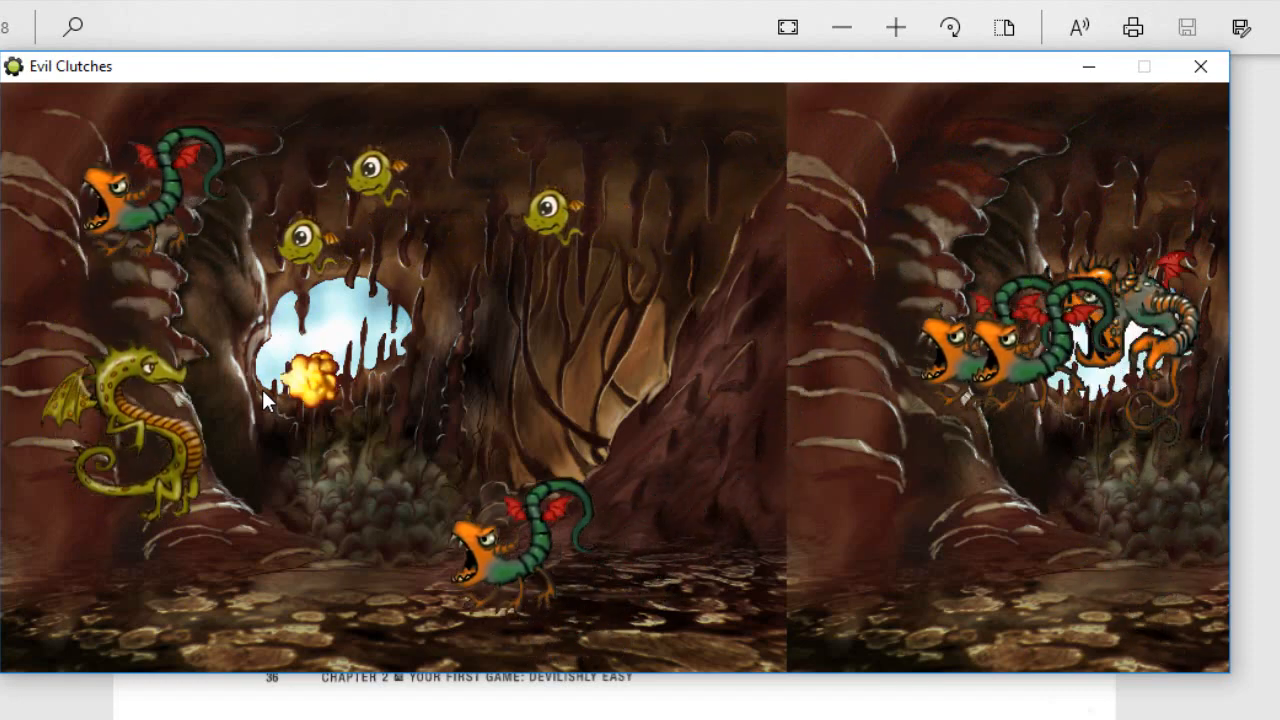
key("space")
key("space")
key("space")
key("space")
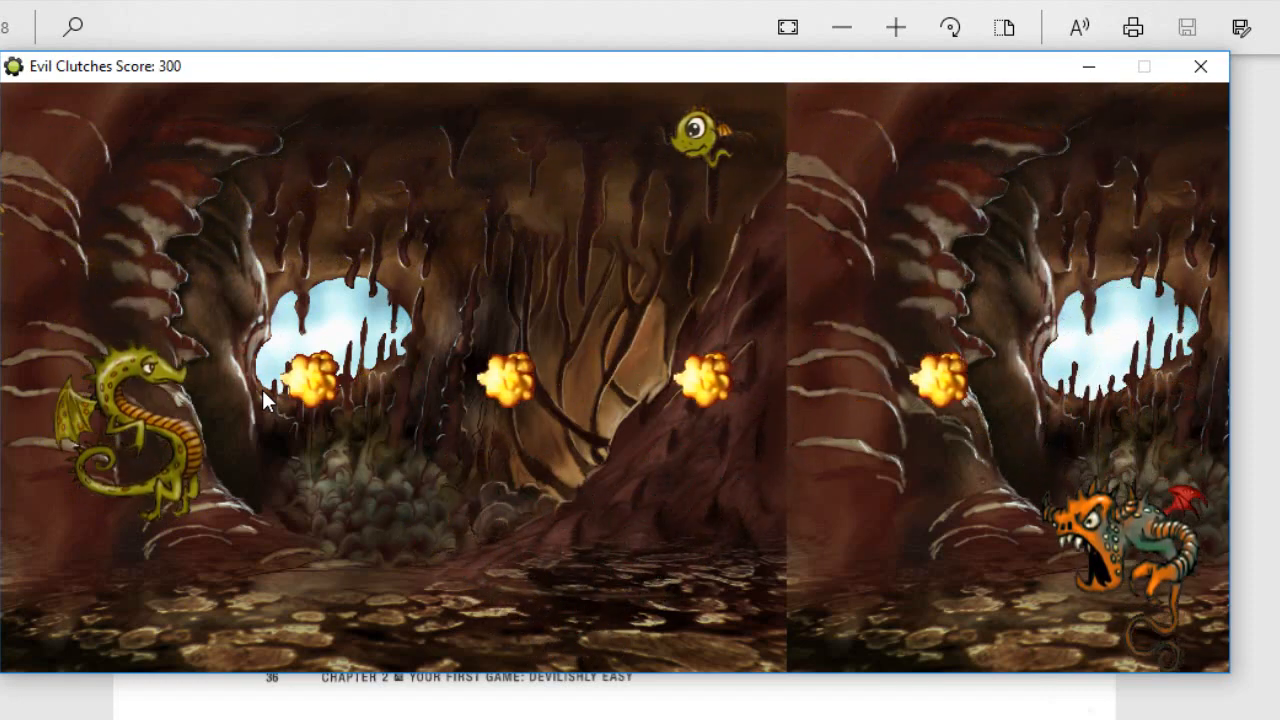
key("space")
key("space")
key("space")
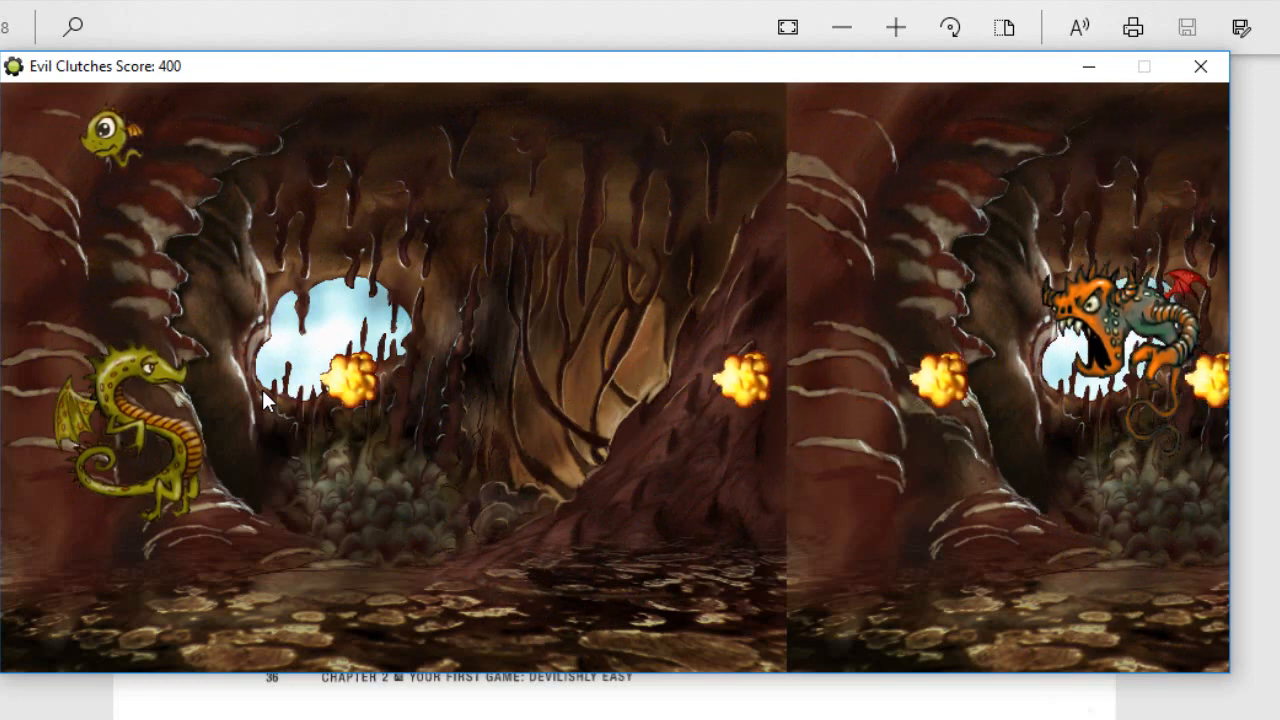
Shoot fireballs at baby dragons and demons from different heights, and close the high-score table and the game when play ends.
key("Up")
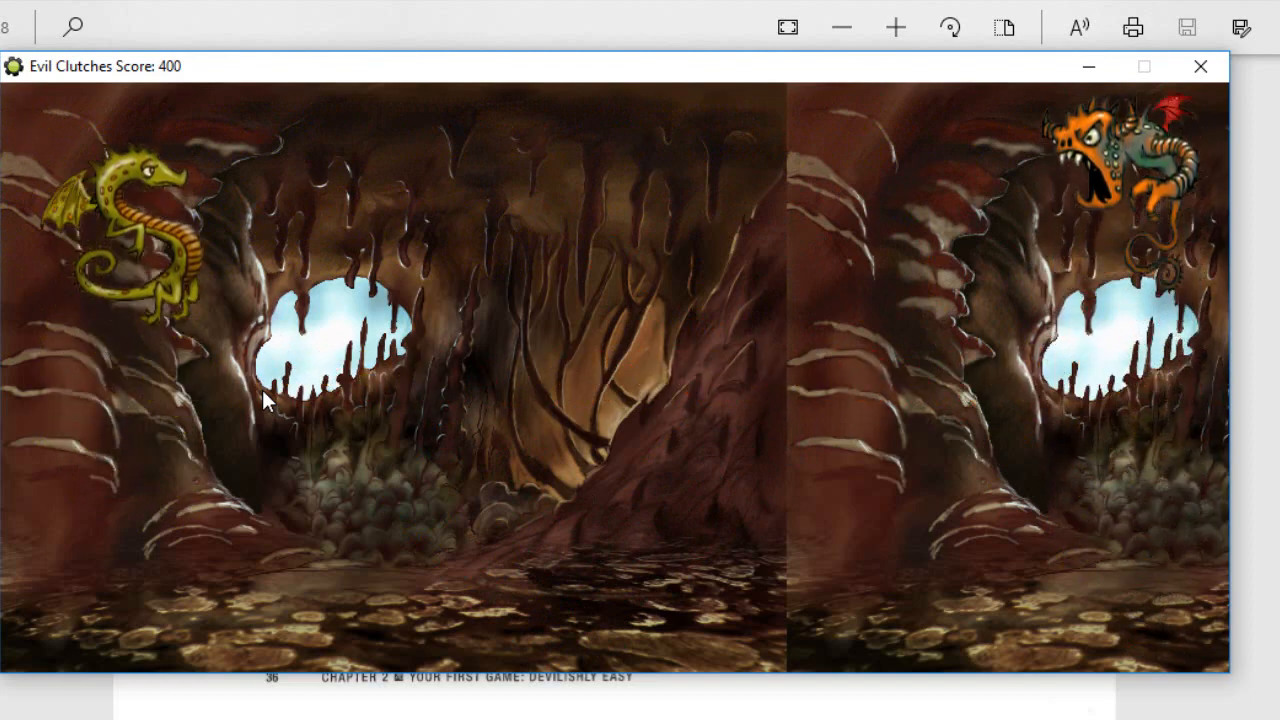
key("Down")
key("space")
key("space")
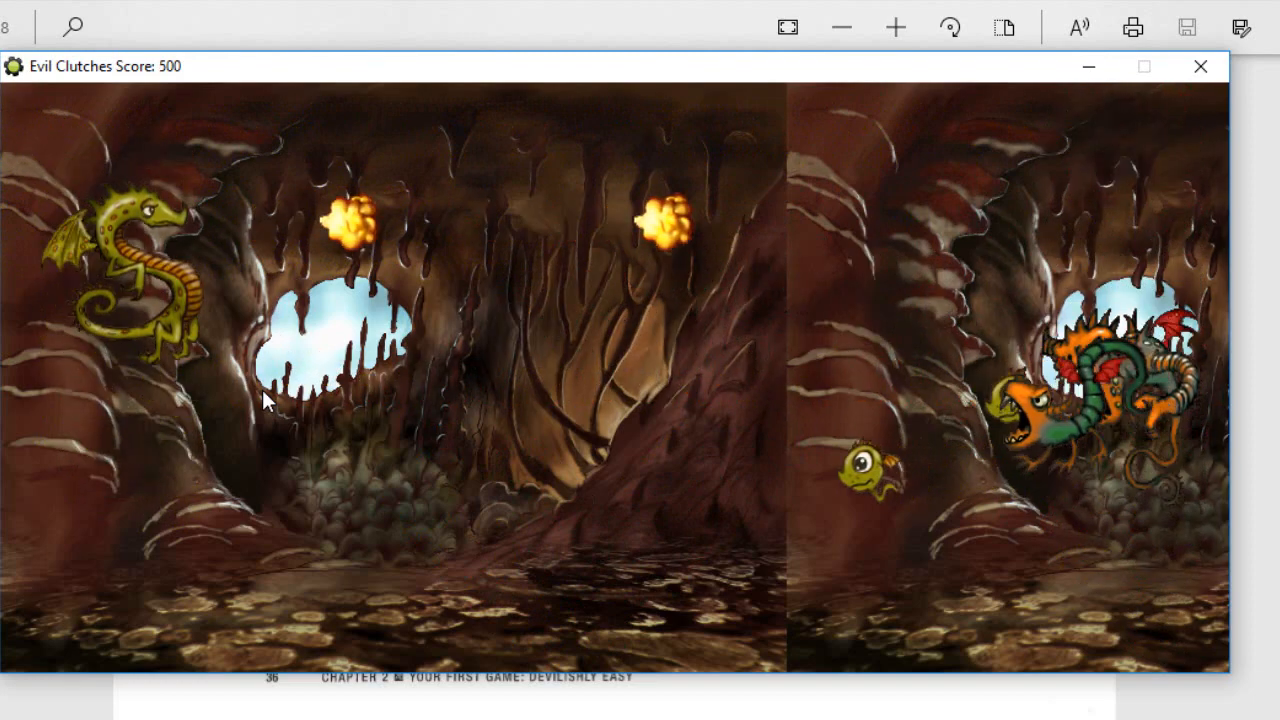
key("space")
key("Down")
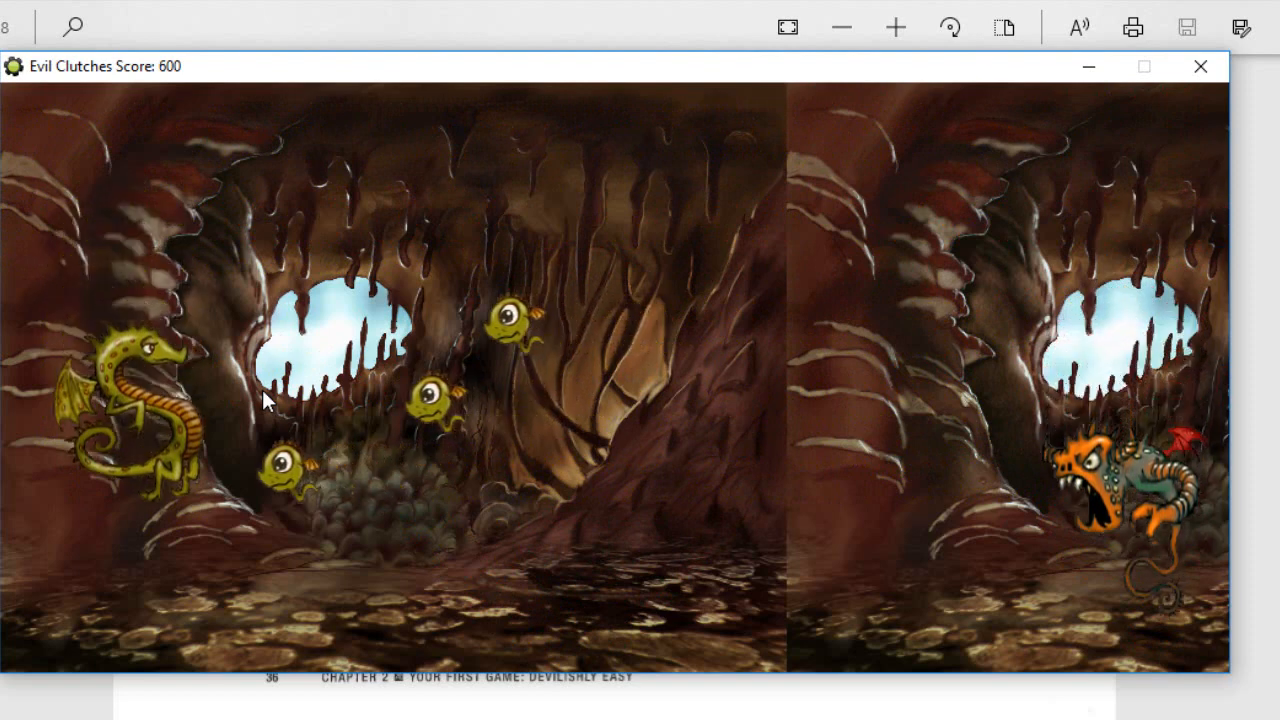
key("space")
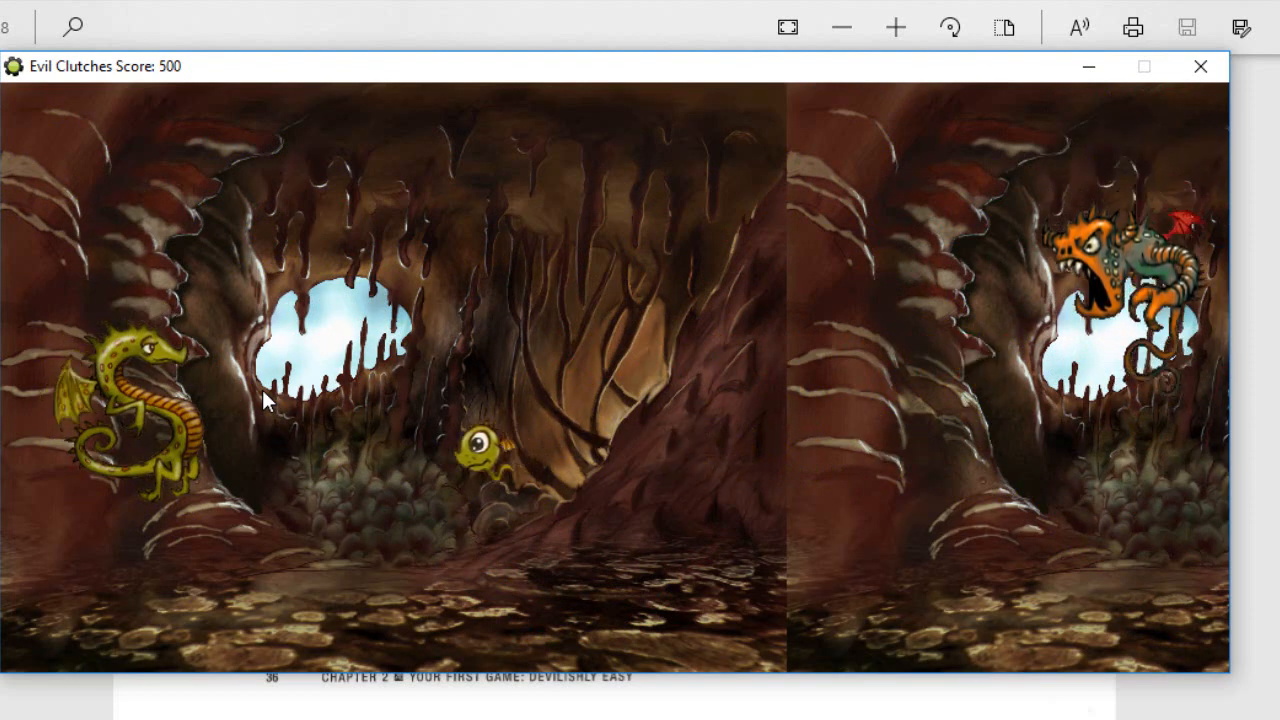
key("Down")
key("space")
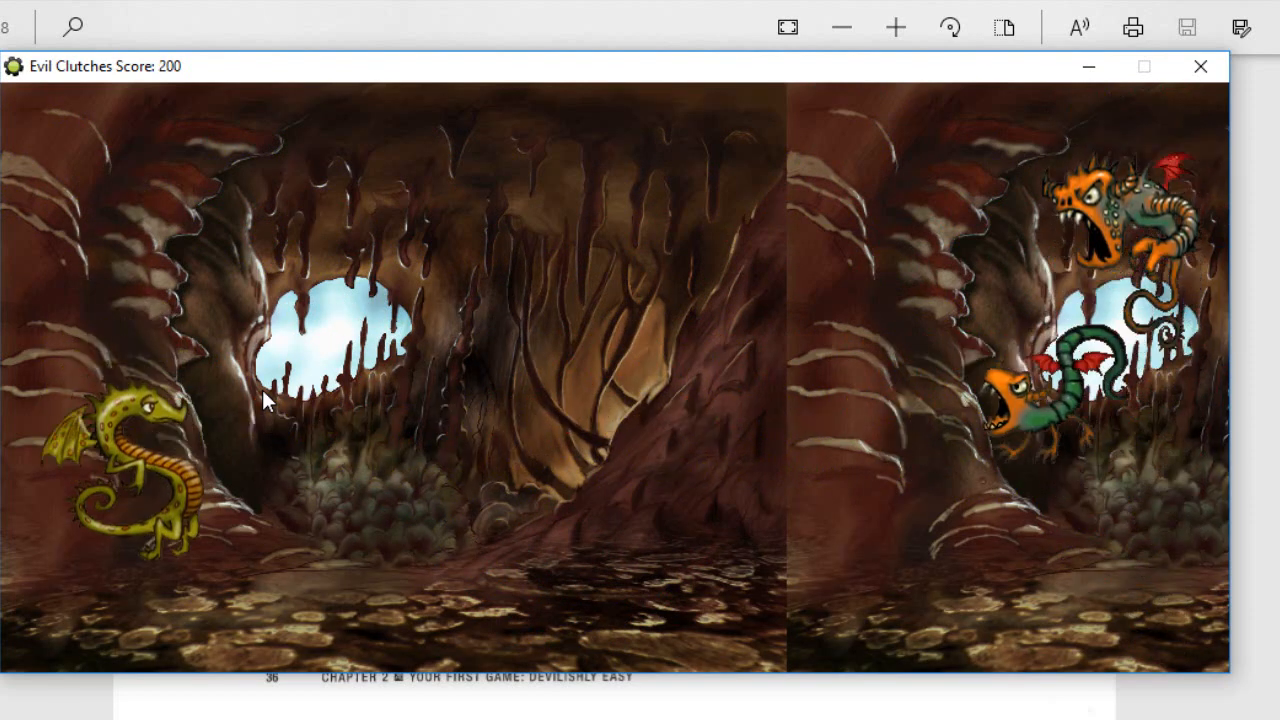
key("Up")
key("space")
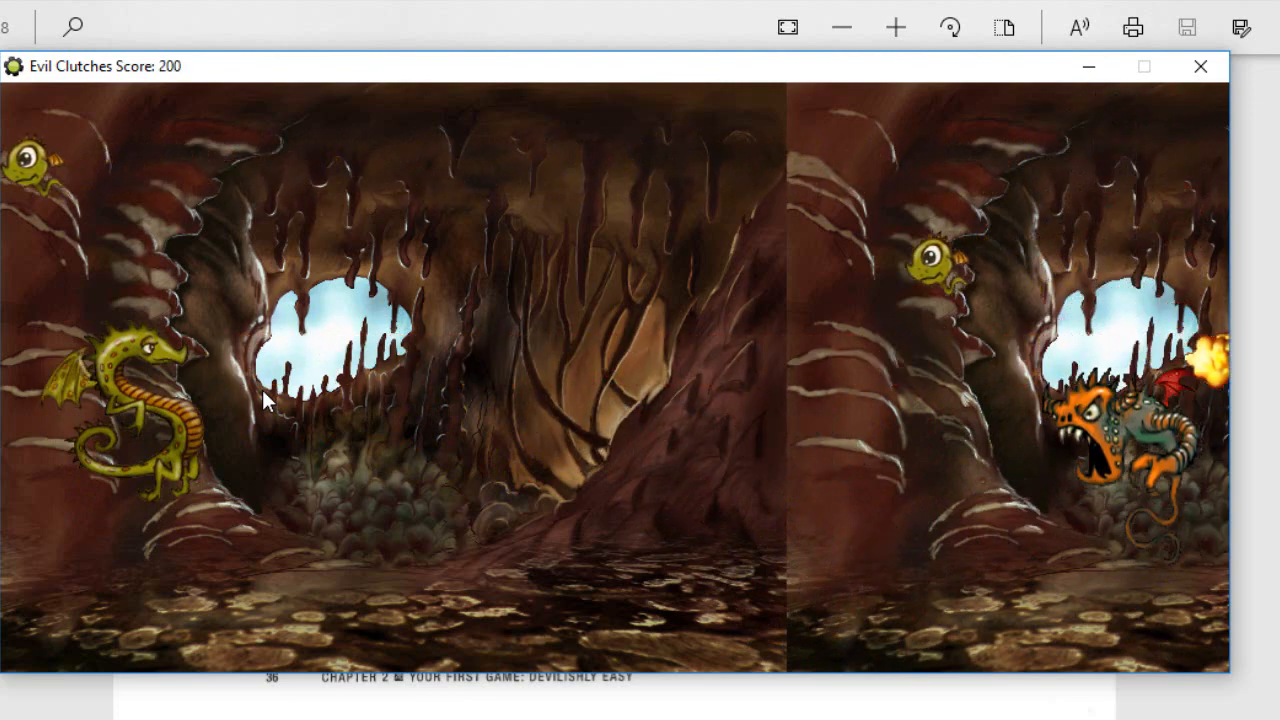
key("Up")
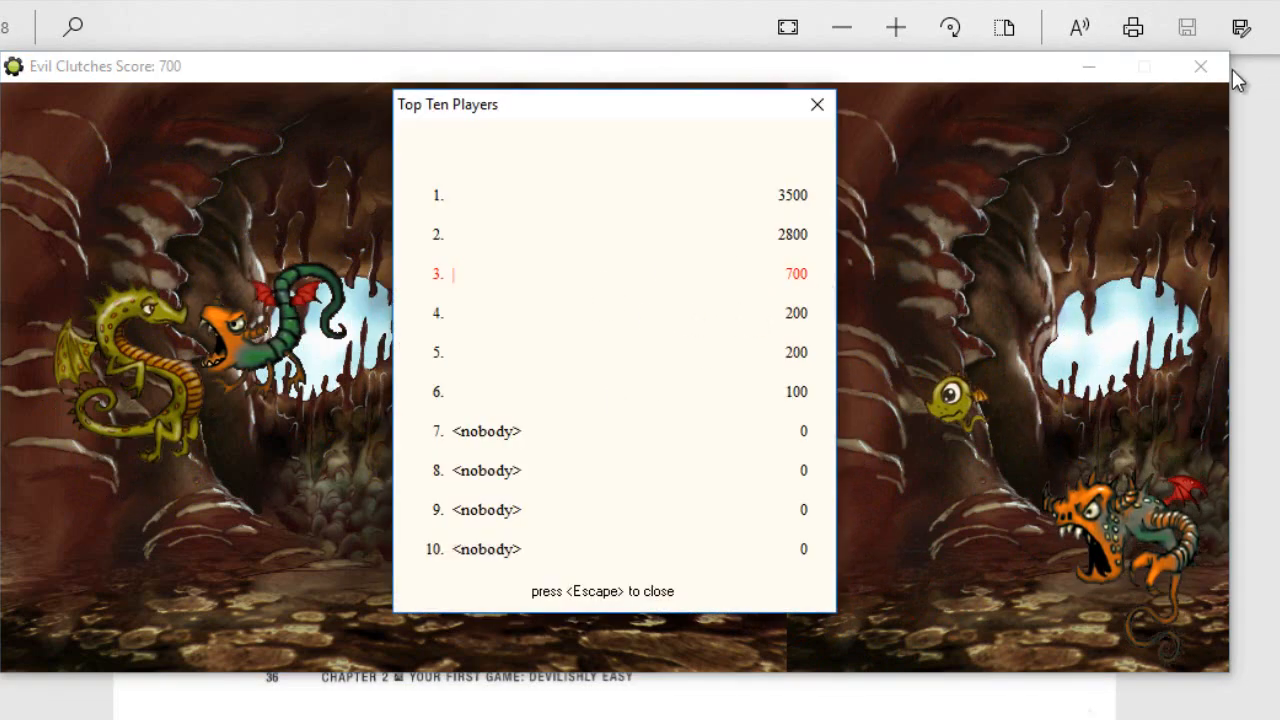
left_click(815, 102)
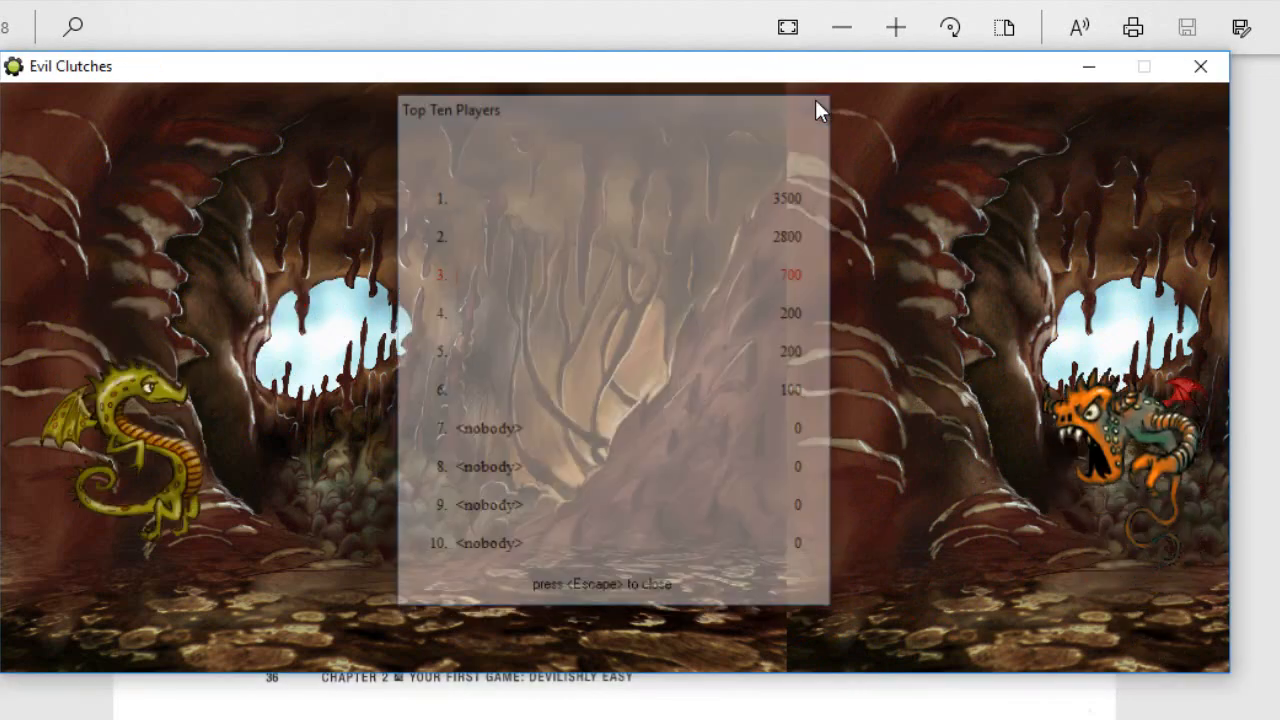
left_click(1198, 66)
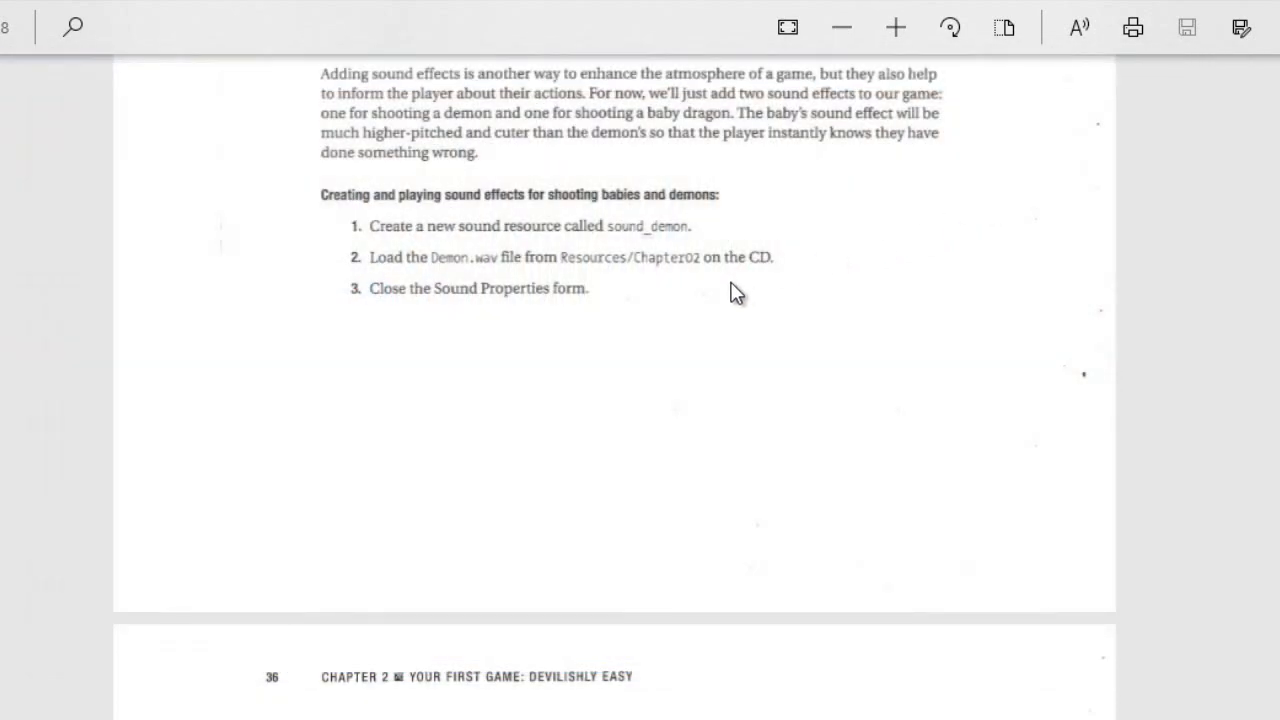
Review the chapter's music and sound effect instructions and the Congratulations section in the PDF to check that every step is covered.
scroll(731, 289, "down", 6)
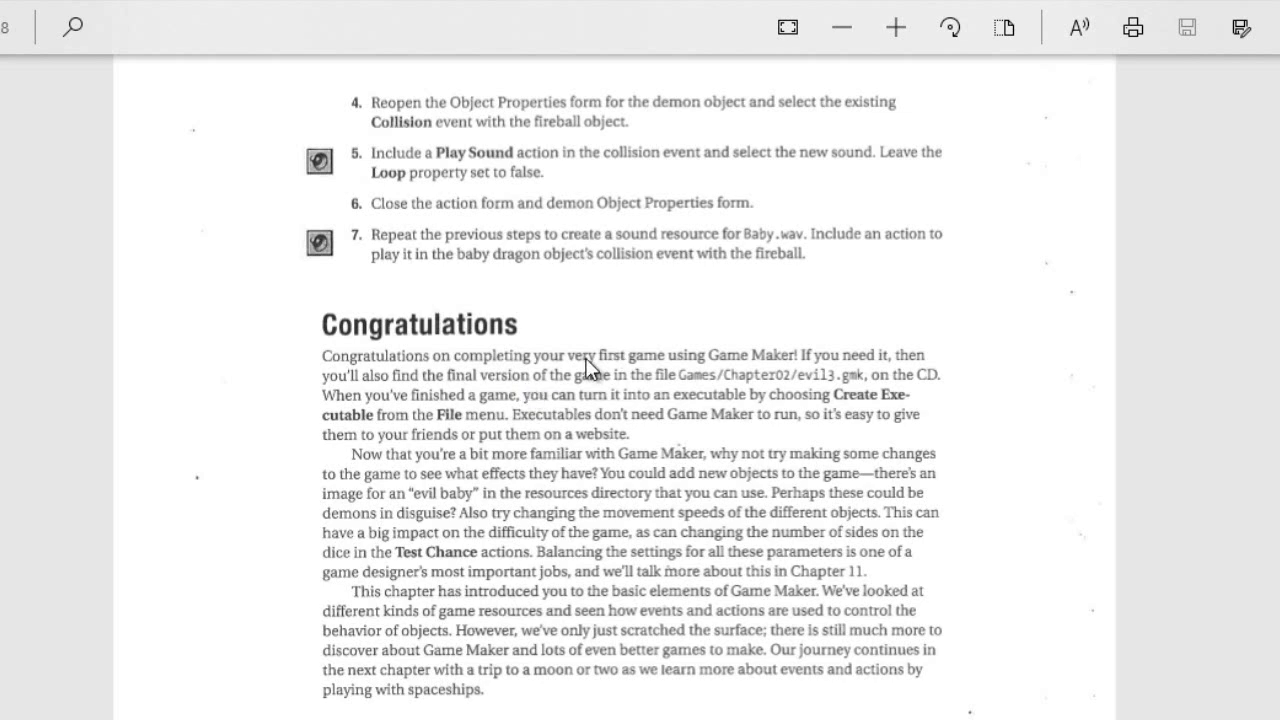
scroll(590, 365, "down", 1)
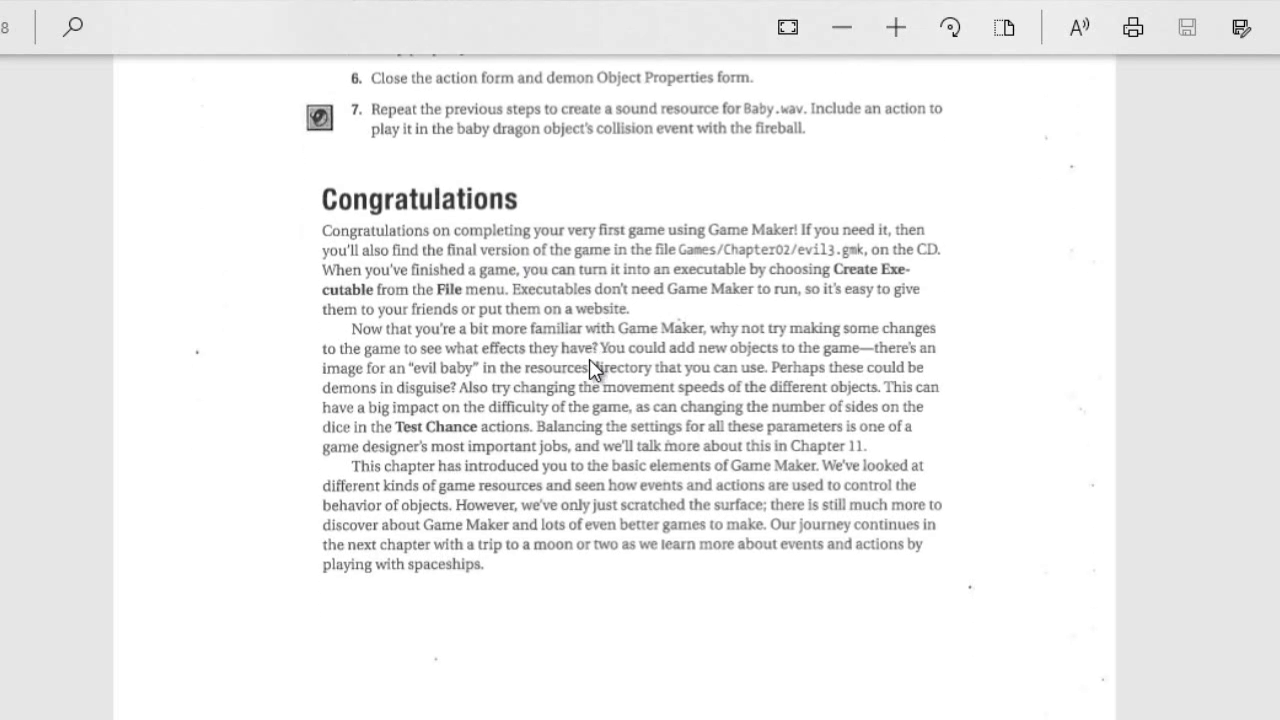
scroll(589, 359, "up", 1)
scroll(589, 360, "up", 2)
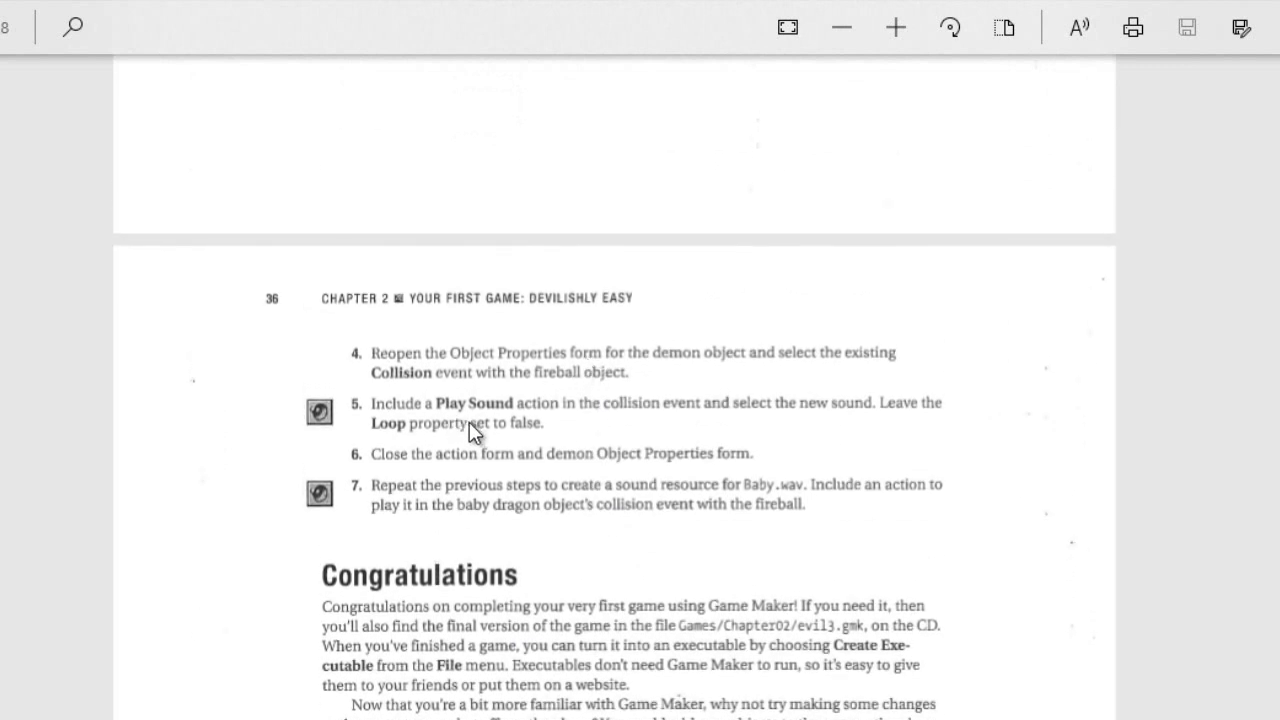
scroll(475, 430, "down", 4)
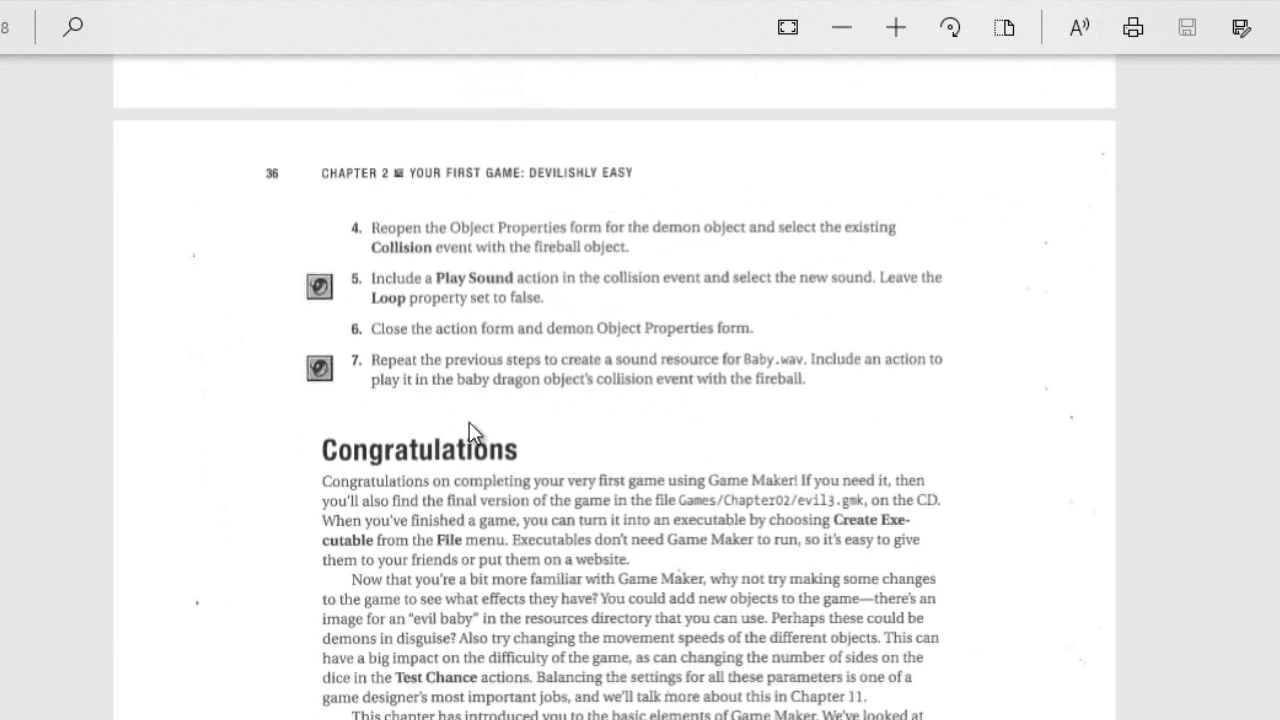
scroll(472, 433, "up", 3)
scroll(475, 430, "up", 6)
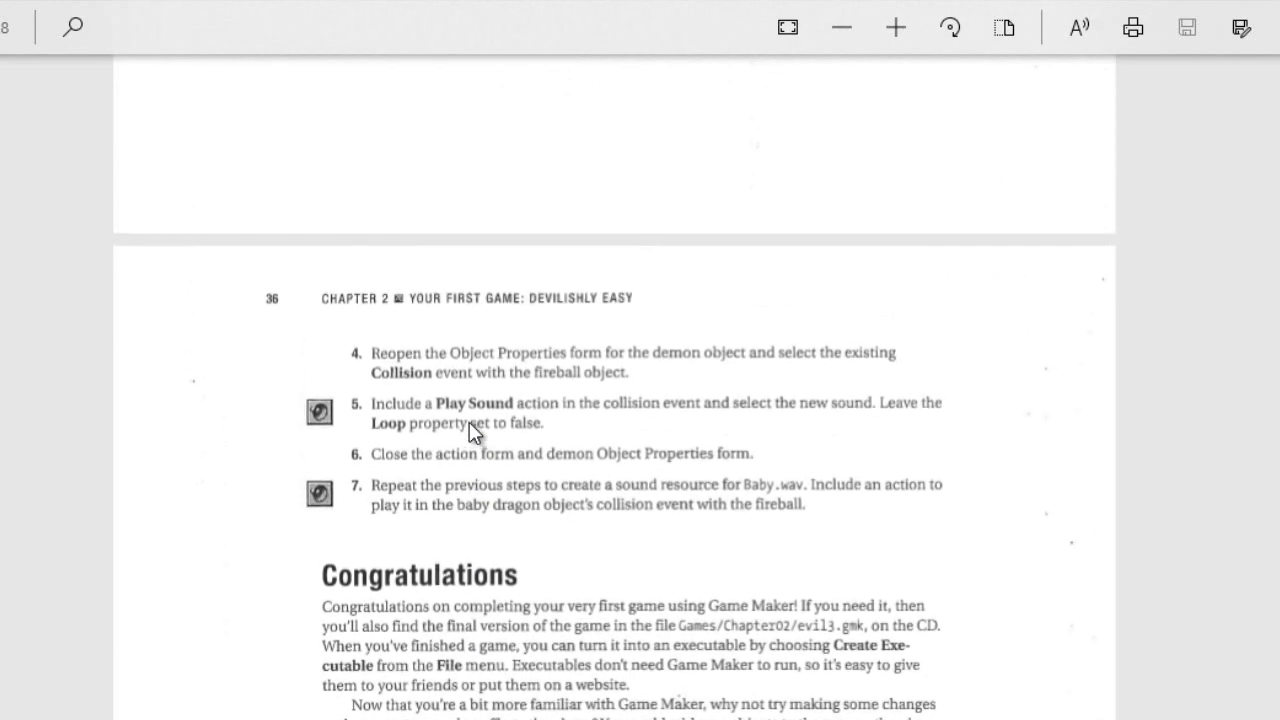
scroll(473, 432, "up", 10)
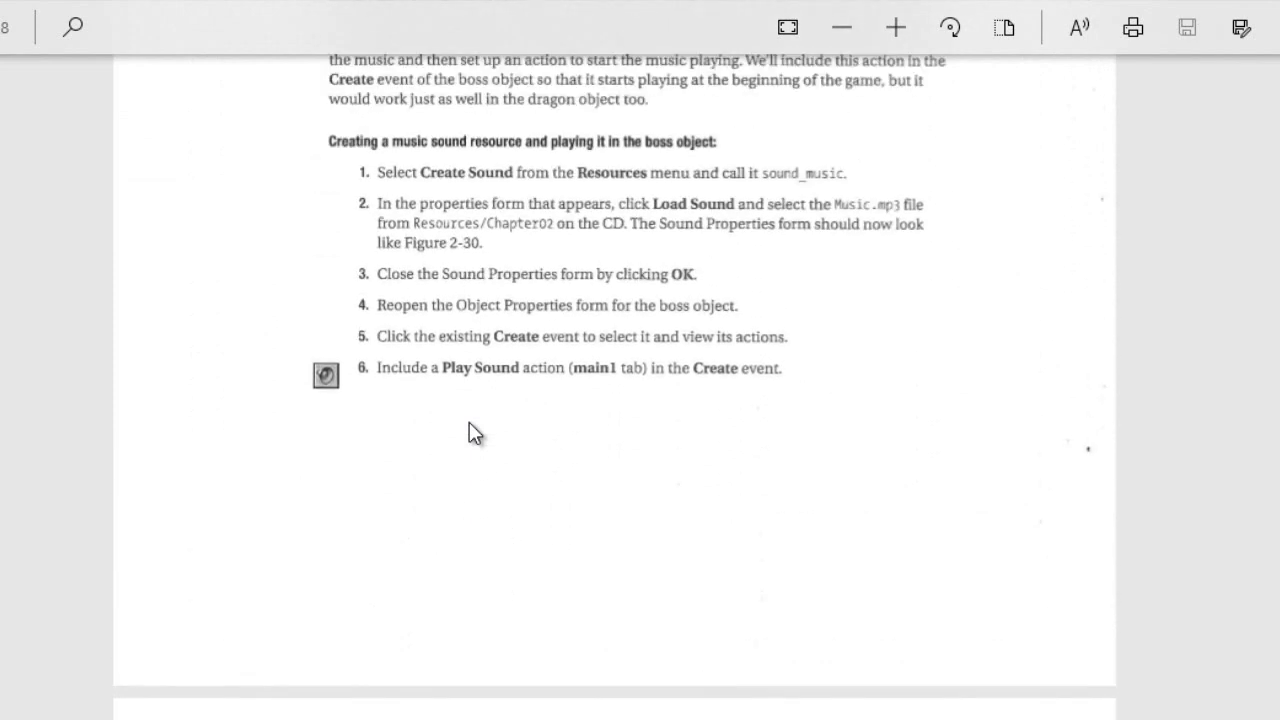
scroll(475, 432, "down", 5)
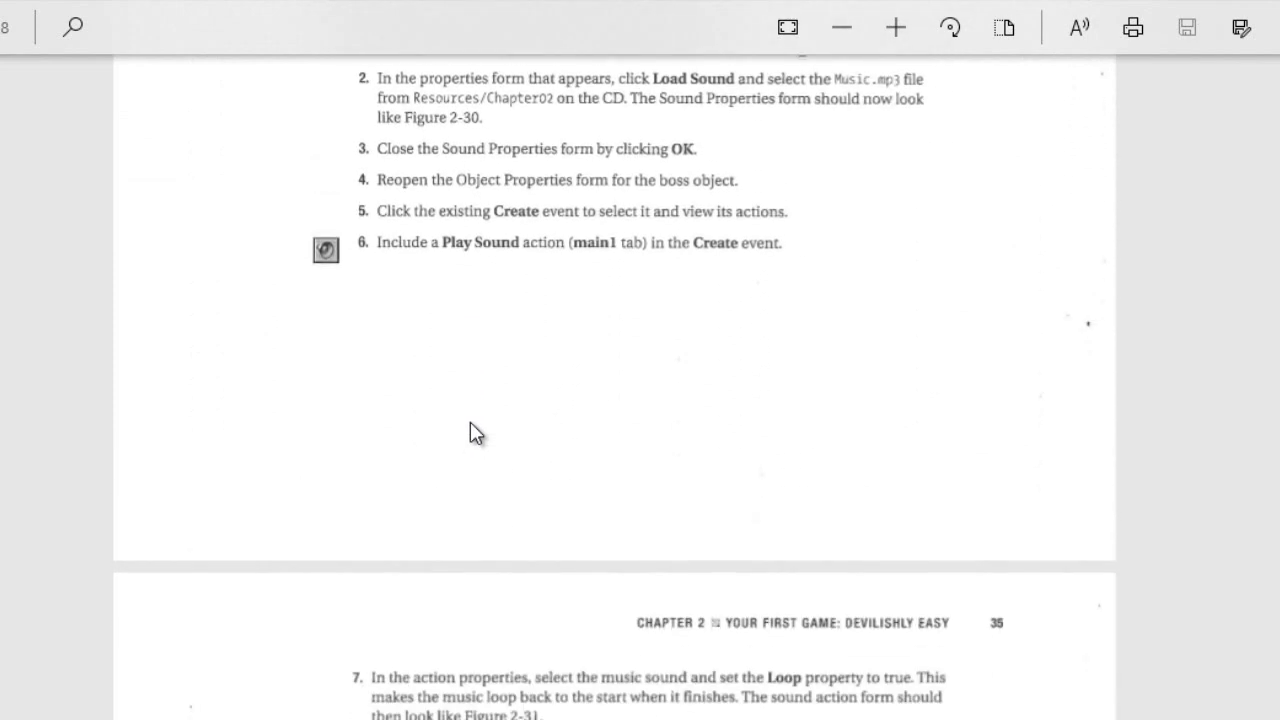
scroll(475, 432, "down", 8)
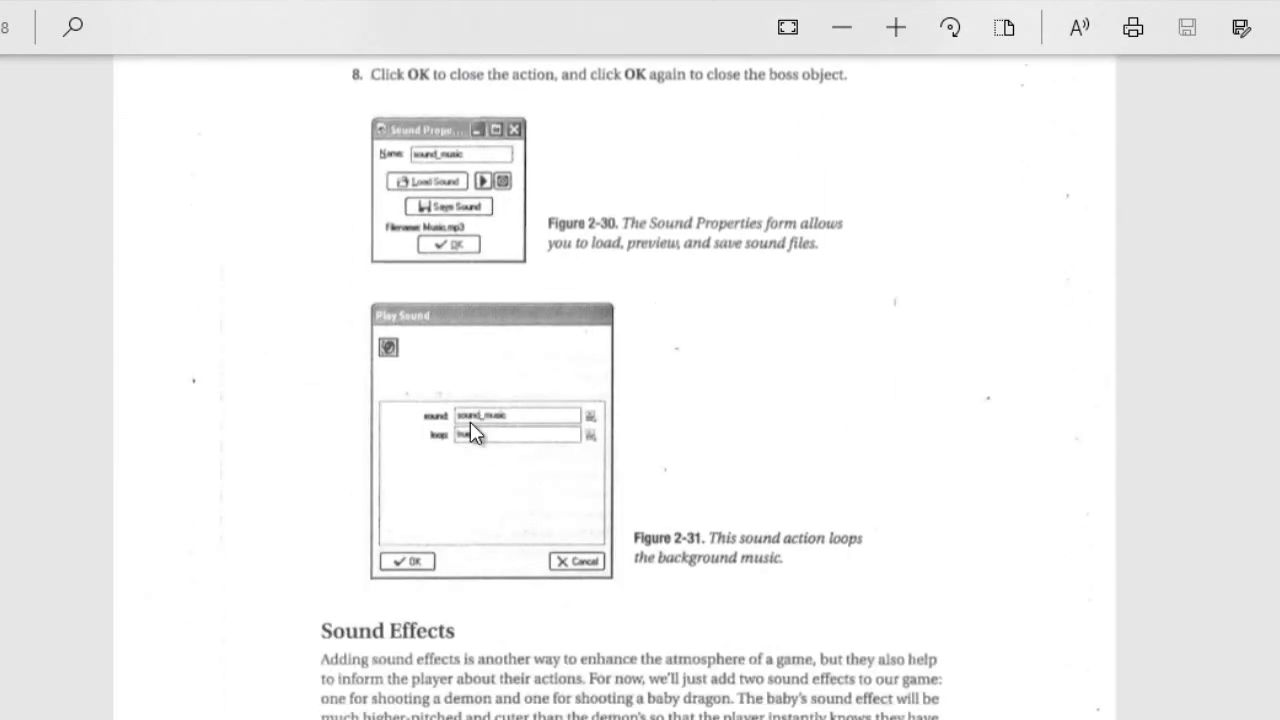
scroll(473, 432, "down", 1)
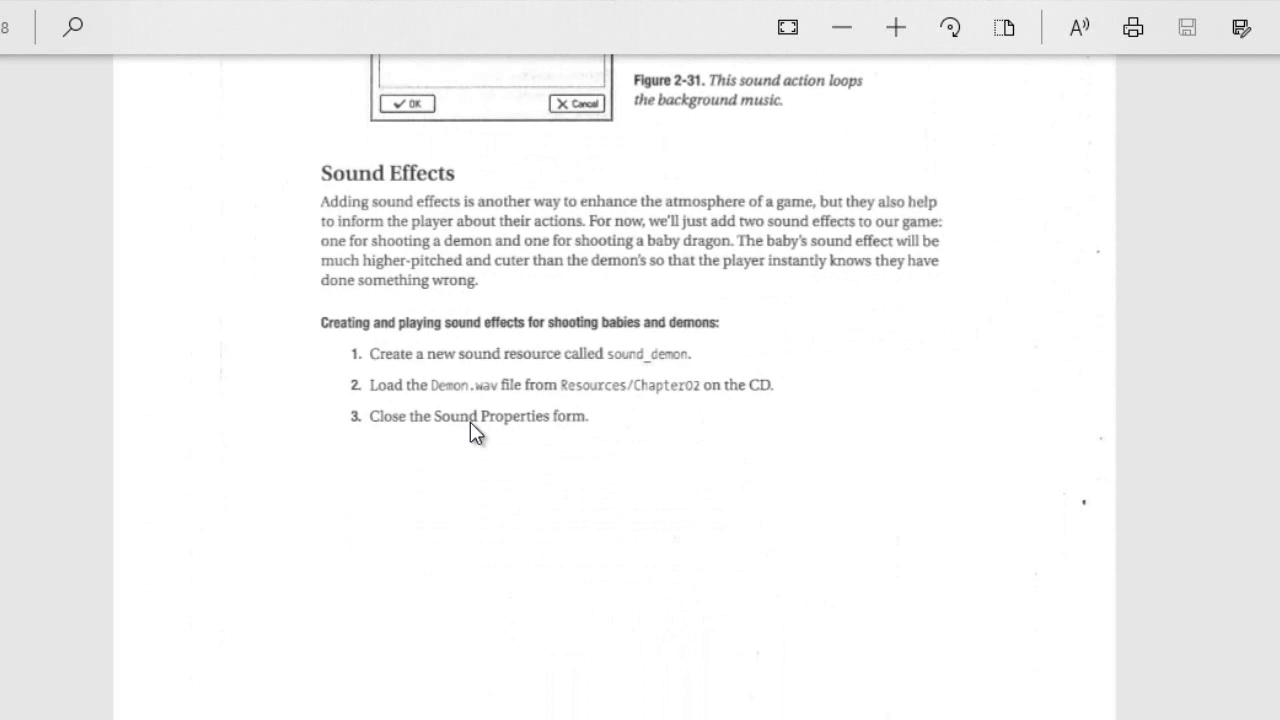
scroll(475, 432, "down", 6)
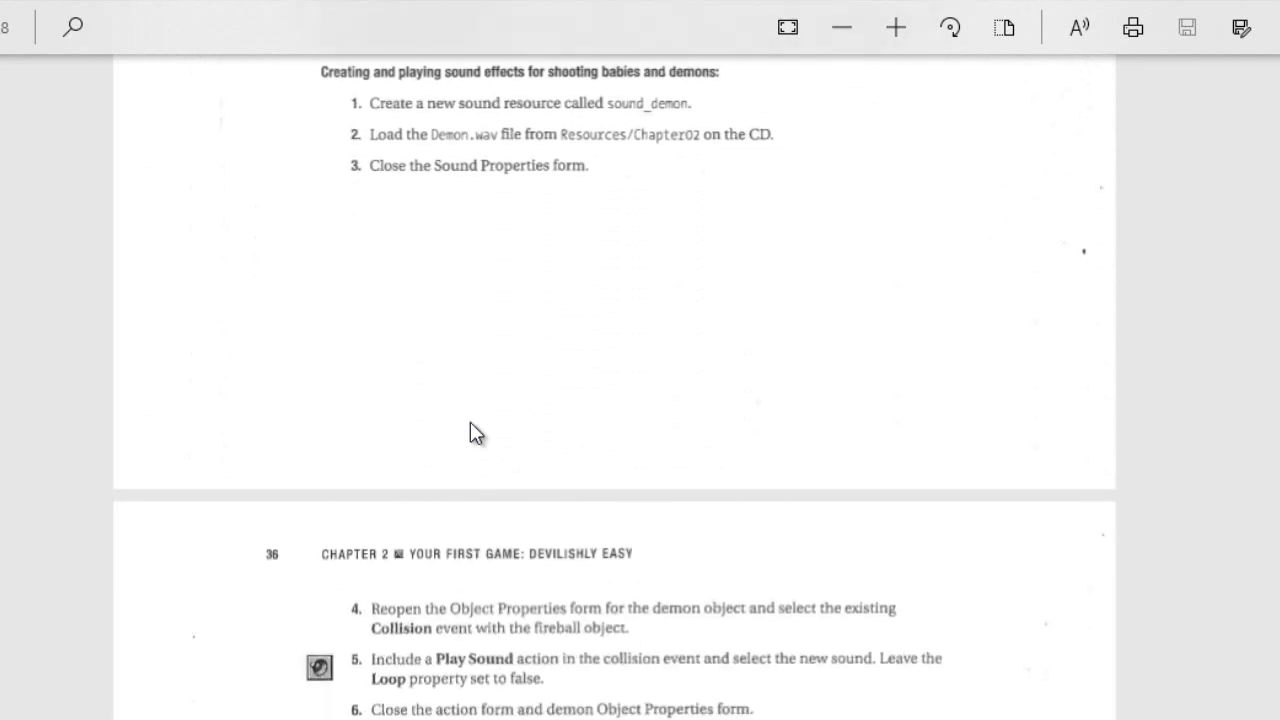
scroll(475, 432, "down", 2)
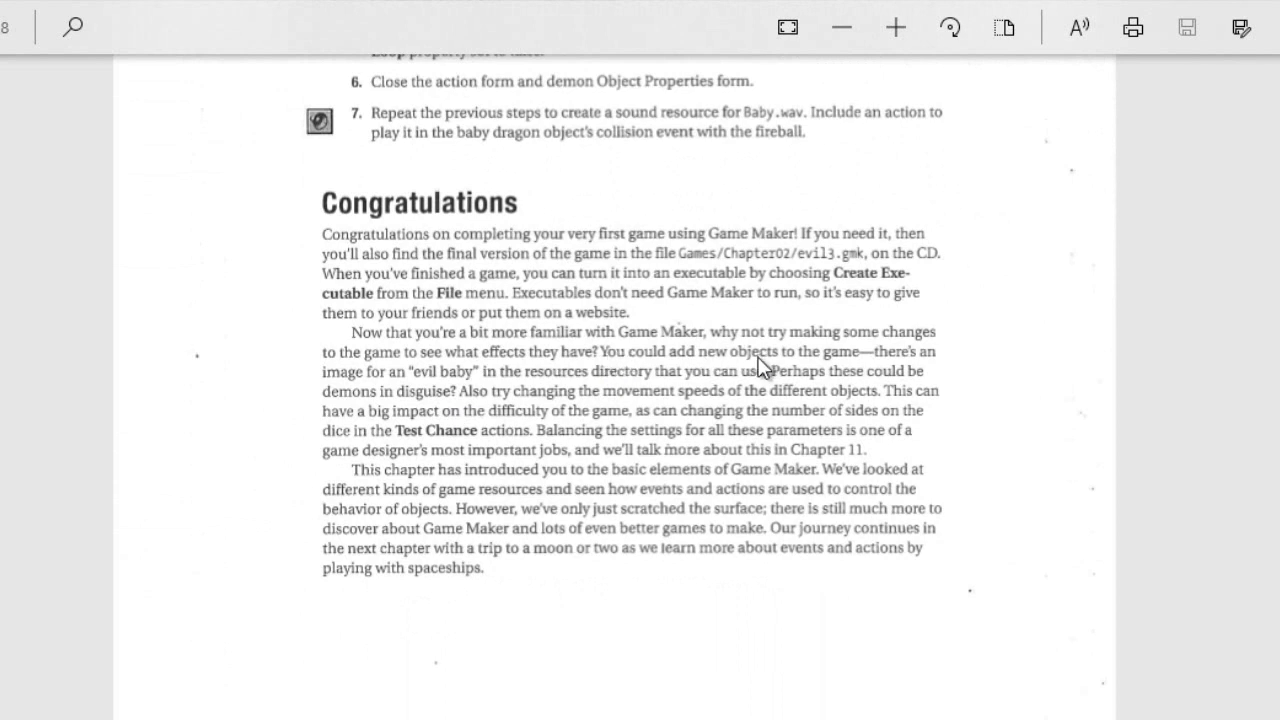
scroll(677, 674, "down", 1)
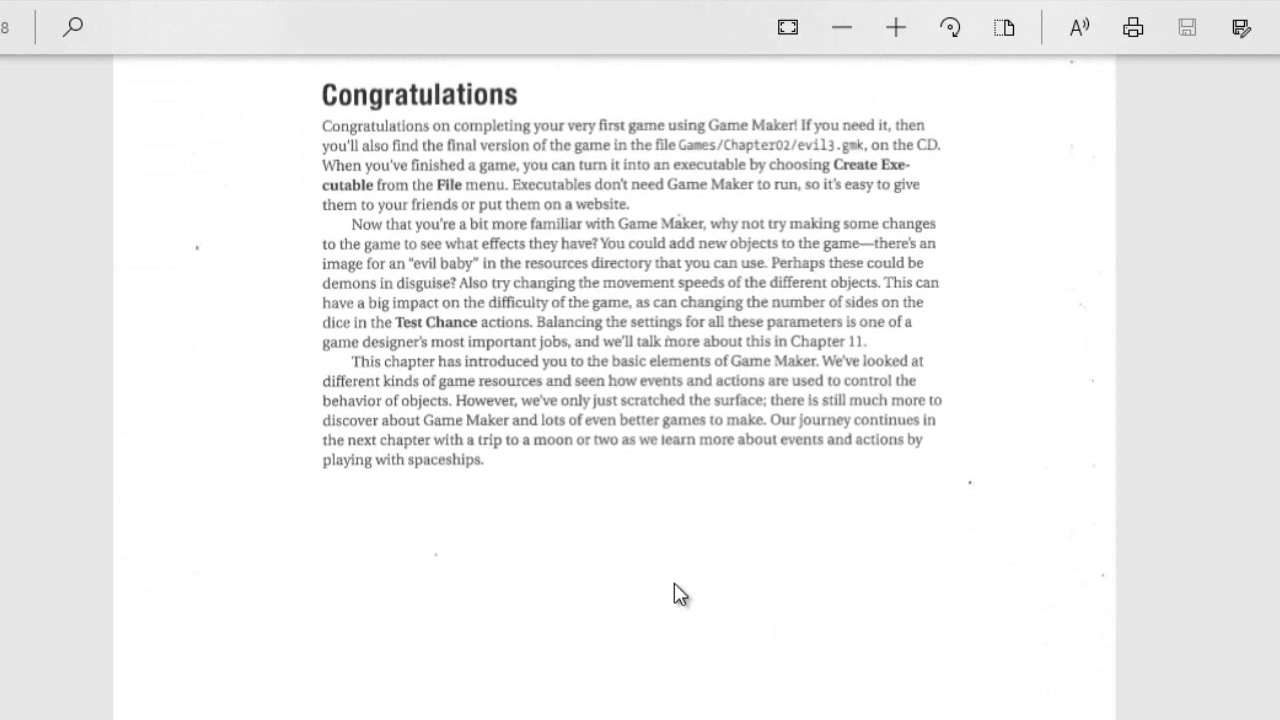